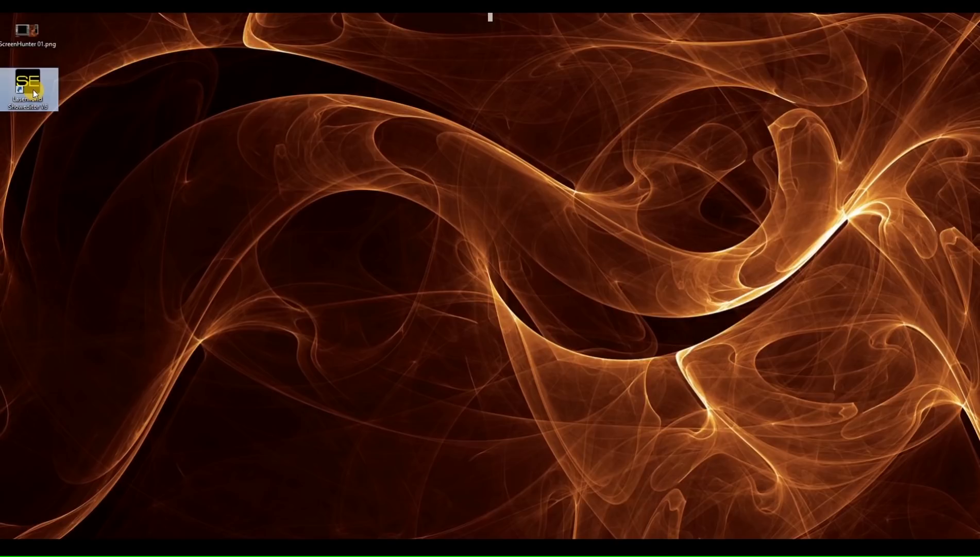
# Step: Launch Laserworld Showeditor and, in the program options, assign Virtual Device to Hardware 2, 3, 4 and 5
pyautogui.doubleClick(32, 90)
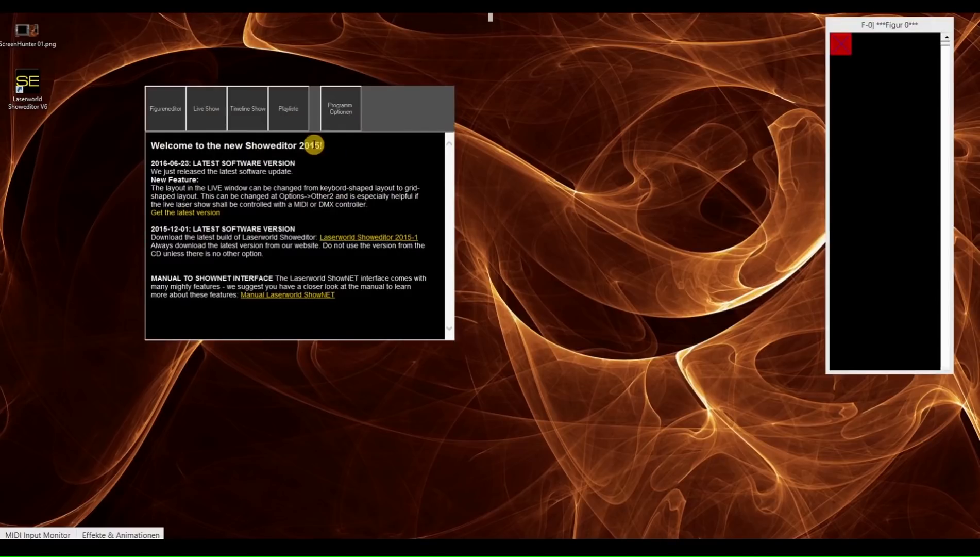
pyautogui.click(350, 109)
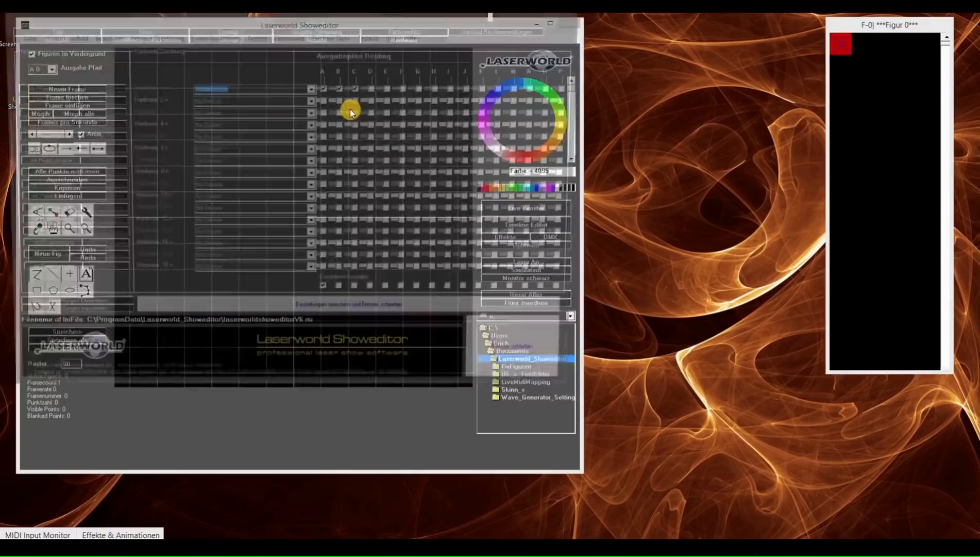
pyautogui.click(311, 100)
pyautogui.click(308, 117)
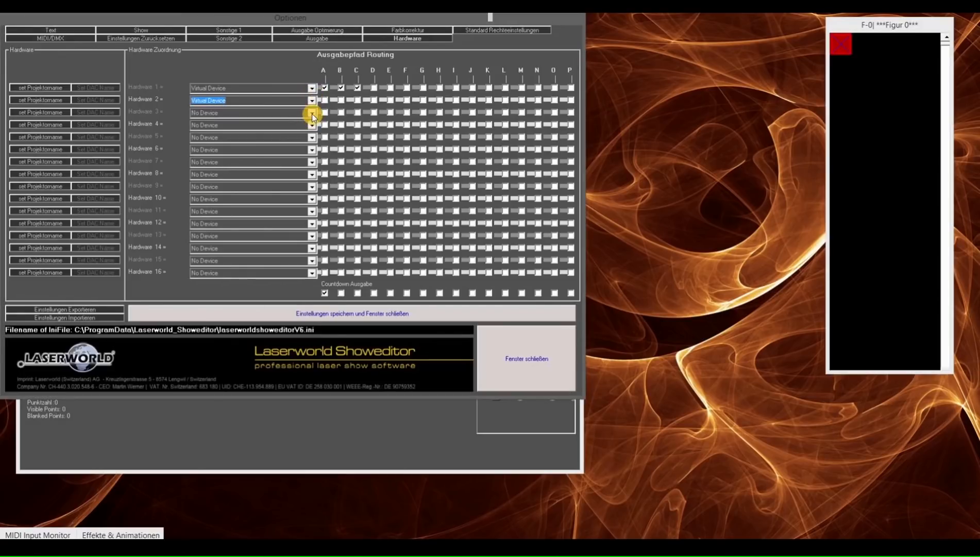
pyautogui.click(290, 112)
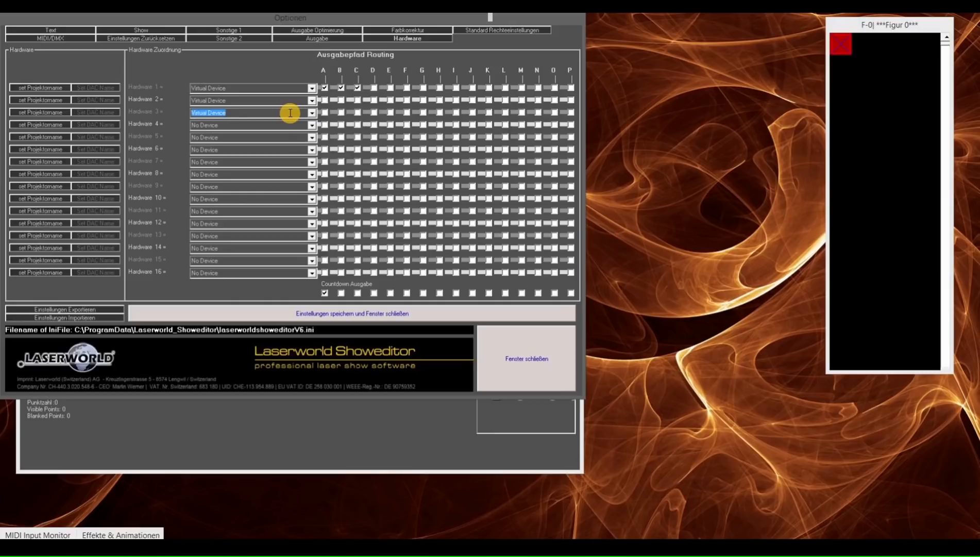
pyautogui.click(286, 125)
pyautogui.scroll(-1, 286, 125)
pyautogui.click(281, 139)
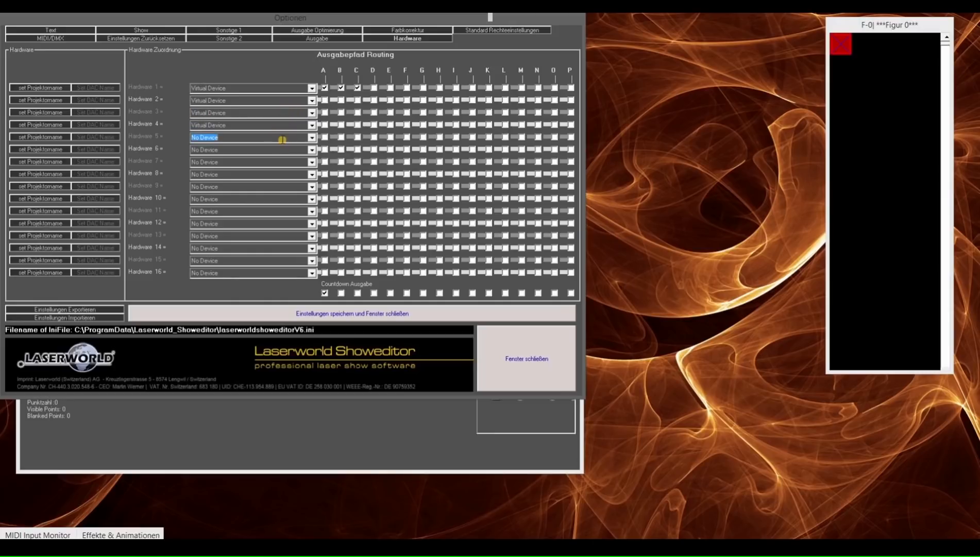
pyautogui.click(311, 138)
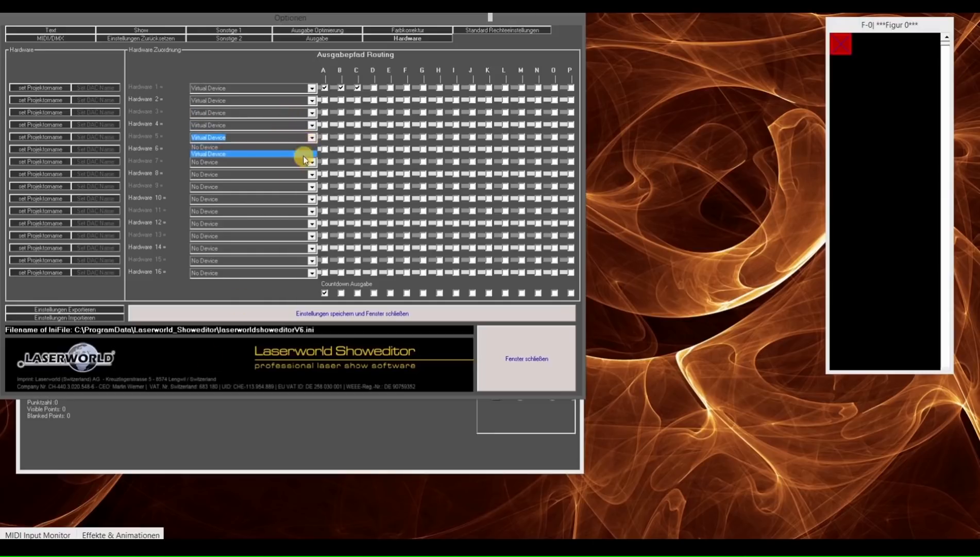
pyautogui.click(290, 137)
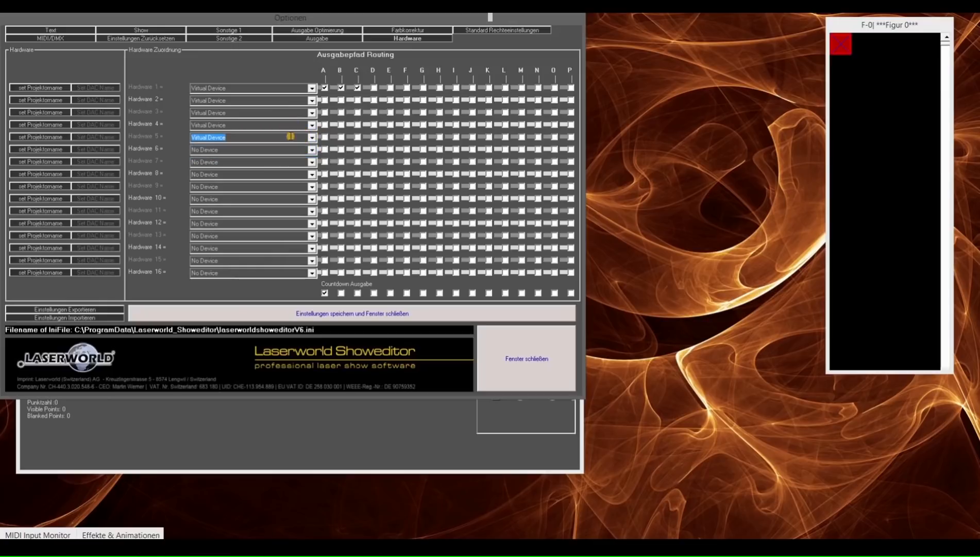
# Step: Route Hardware 3 to output paths A and B, Hardware 2 and 4 to C and D, and Hardware 1 and 5 to E and F
pyautogui.click(324, 113)
pyautogui.click(341, 112)
pyautogui.click(360, 99)
pyautogui.click(390, 87)
pyautogui.click(407, 88)
pyautogui.click(342, 87)
pyautogui.click(356, 125)
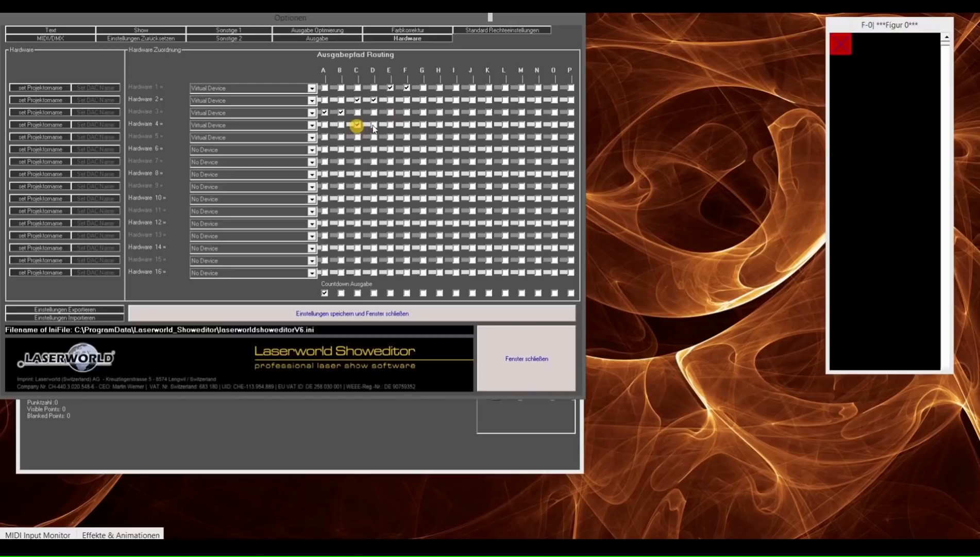
pyautogui.click(406, 138)
# Step: Mirror the X axis in the output settings for Hardware 4 and Hardware 5, and save the options
pyautogui.click(332, 39)
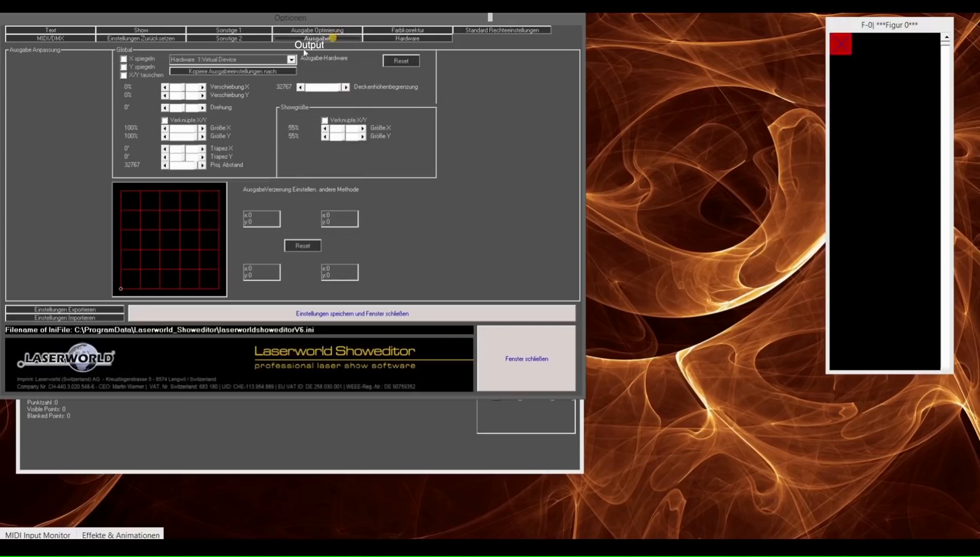
pyautogui.click(267, 57)
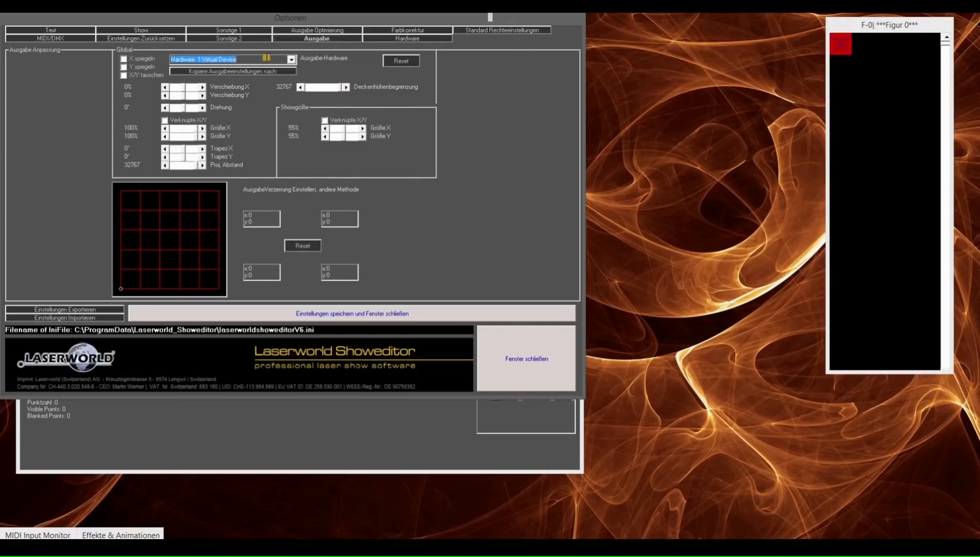
pyautogui.scroll(-2, 266, 57)
pyautogui.click(123, 59)
pyautogui.click(203, 60)
pyautogui.scroll(-1, 203, 61)
pyautogui.click(127, 59)
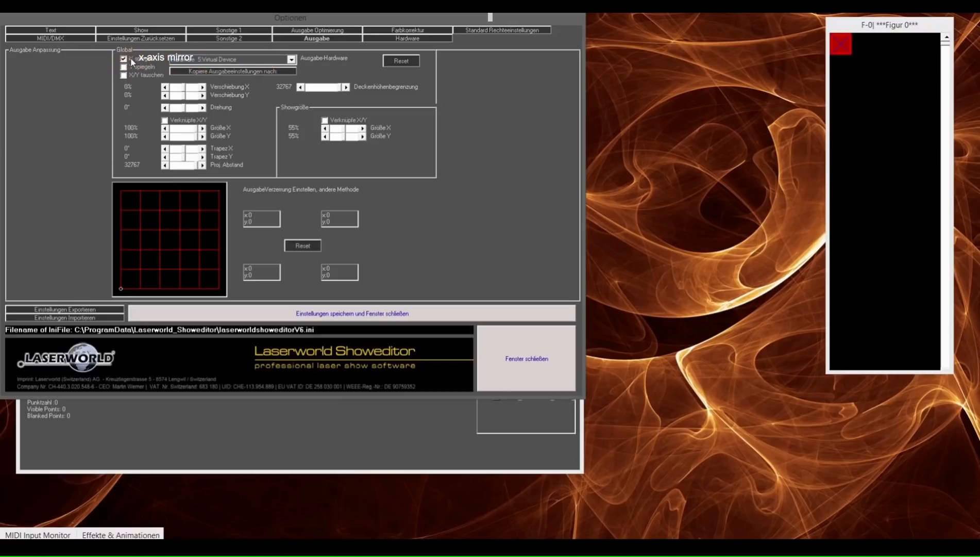
pyautogui.click(375, 313)
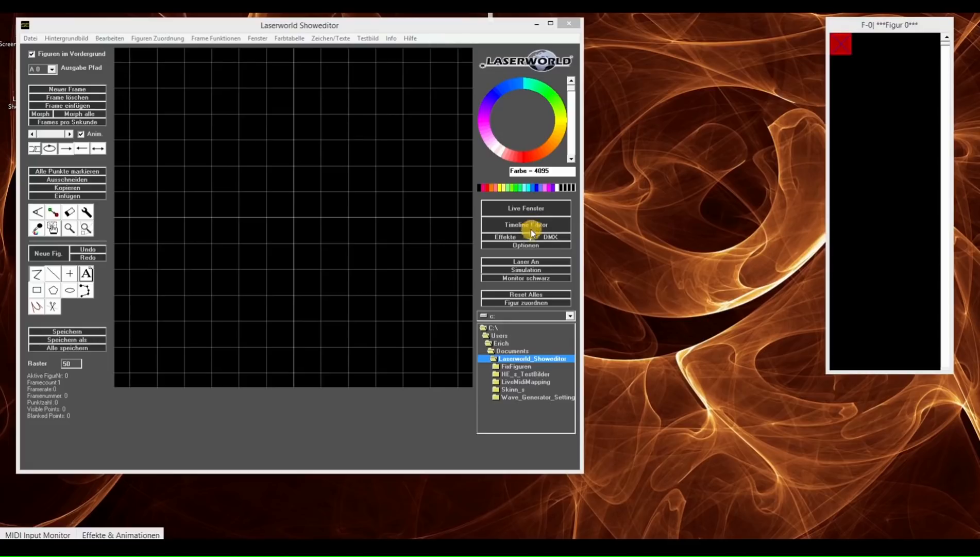
# Step: Load the test picture EinstellBild.heb from the HE_s_TestBilder folder and show it in the laser simulation
pyautogui.click(527, 269)
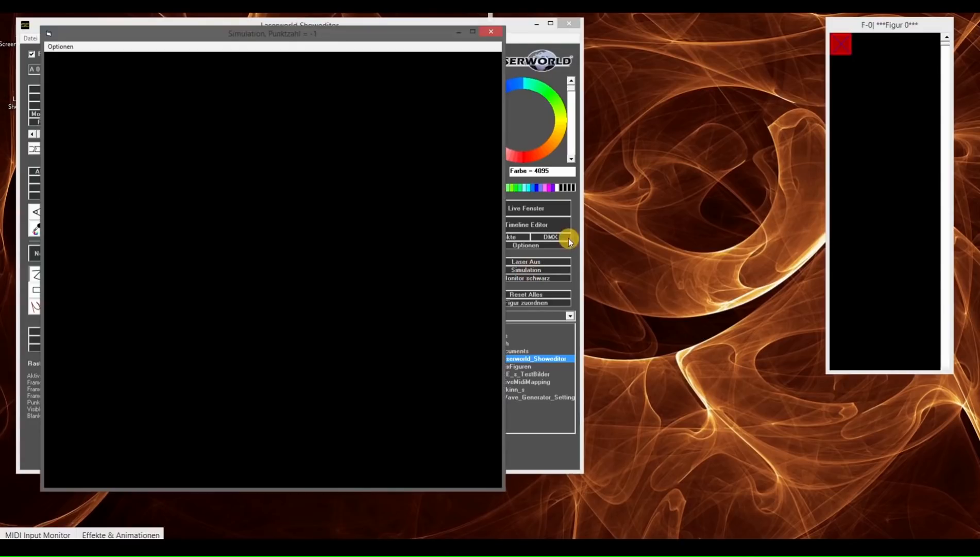
pyautogui.click(492, 31)
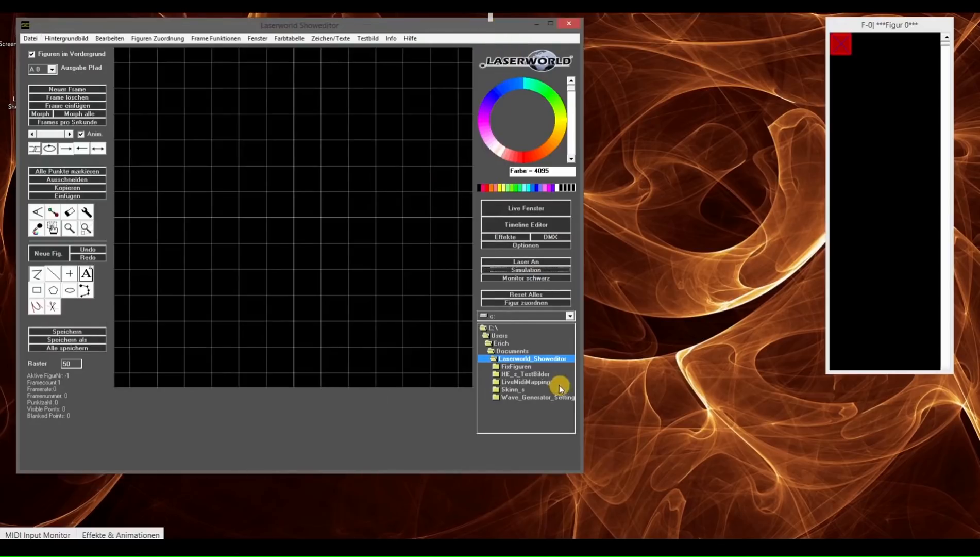
pyautogui.doubleClick(530, 373)
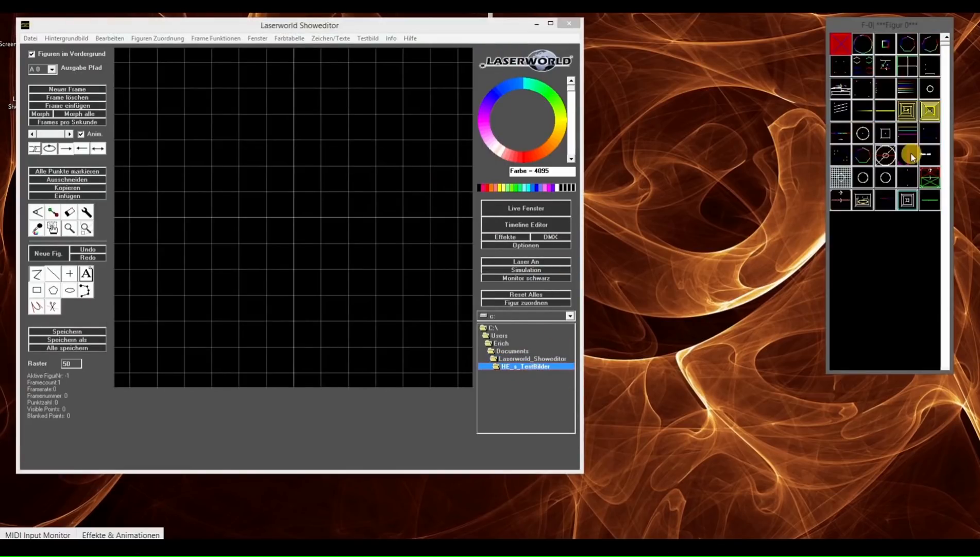
pyautogui.click(908, 63)
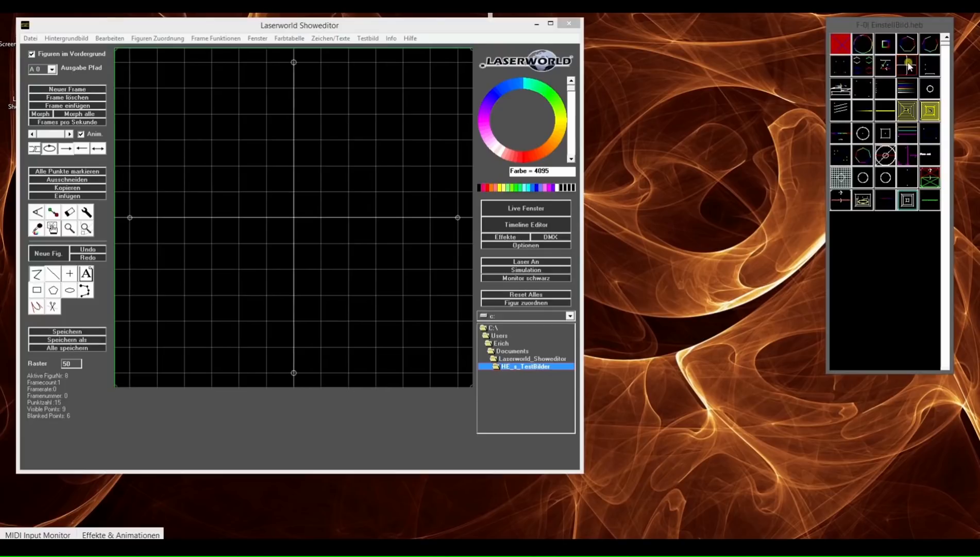
pyautogui.click(526, 270)
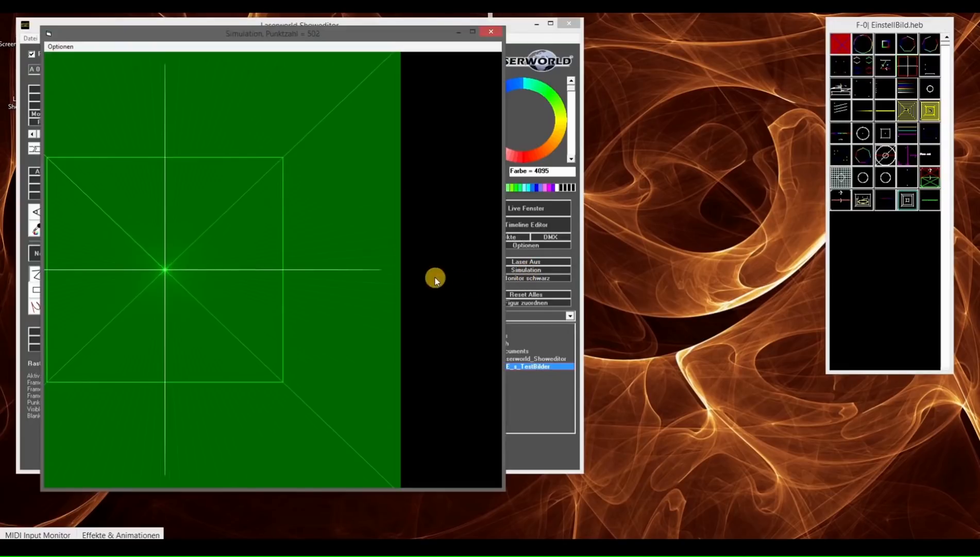
# Step: Show the simulation's display options and turn off Beam so that only Grafik is drawn
pyautogui.rightClick(385, 274)
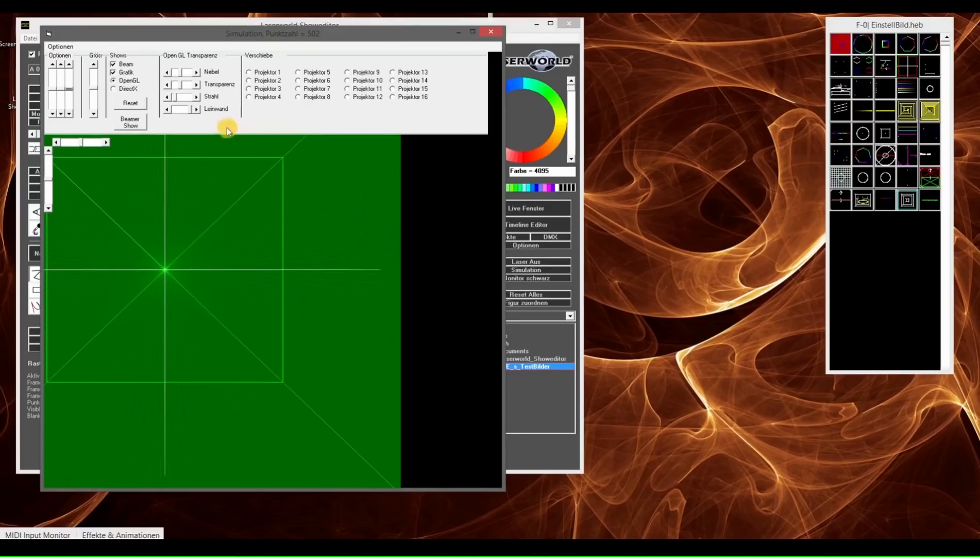
pyautogui.click(64, 46)
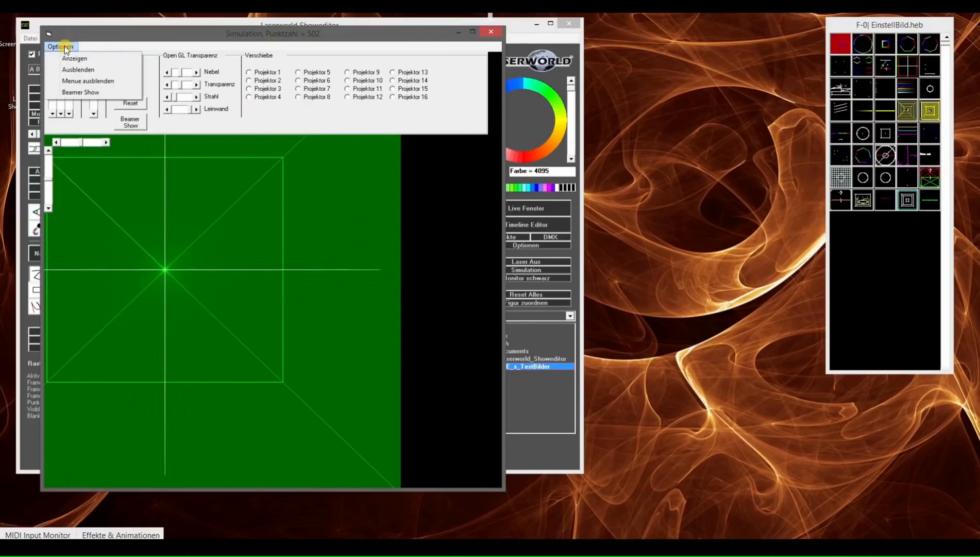
pyautogui.click(165, 40)
pyautogui.click(114, 64)
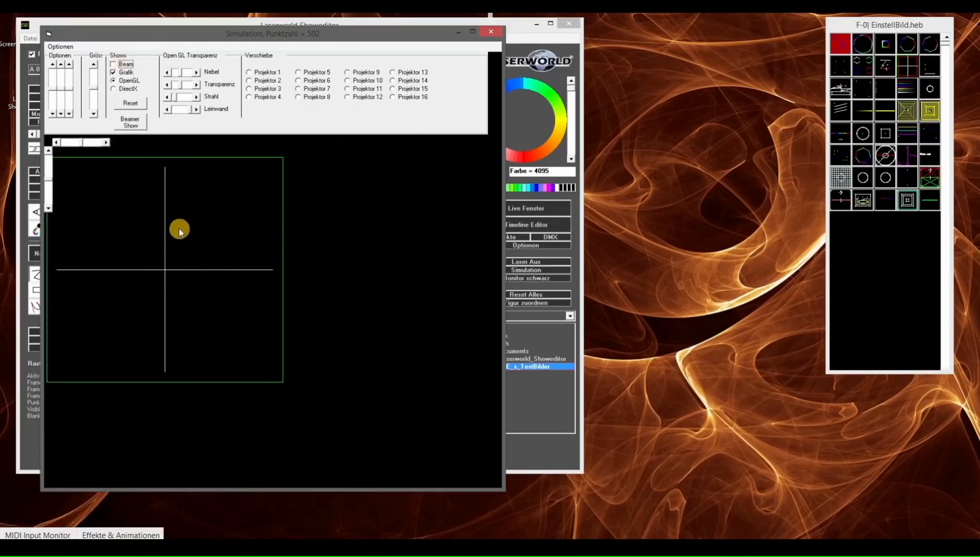
# Step: Route output path A to Hardware 1, 2, 4 and 5 in the hardware options and return to the simulation
pyautogui.click(530, 247)
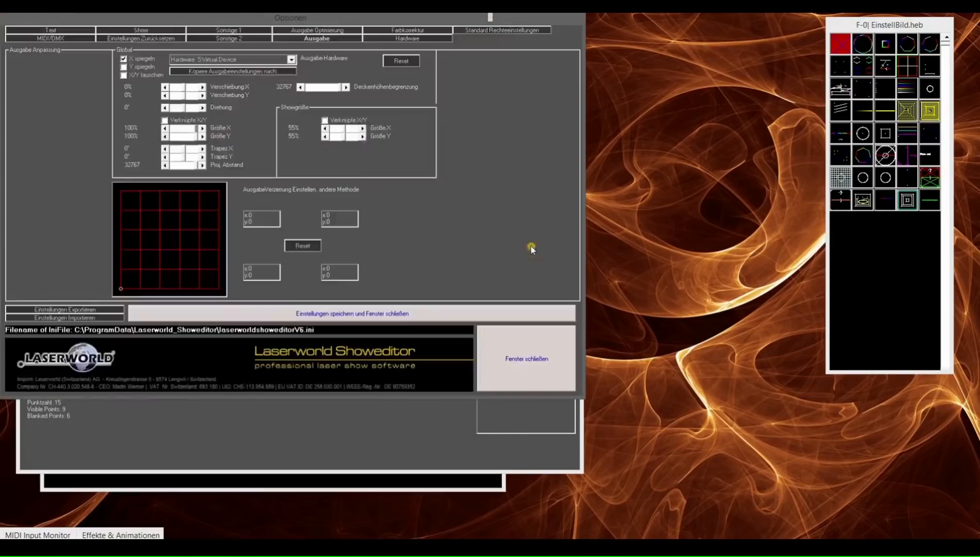
pyautogui.click(394, 41)
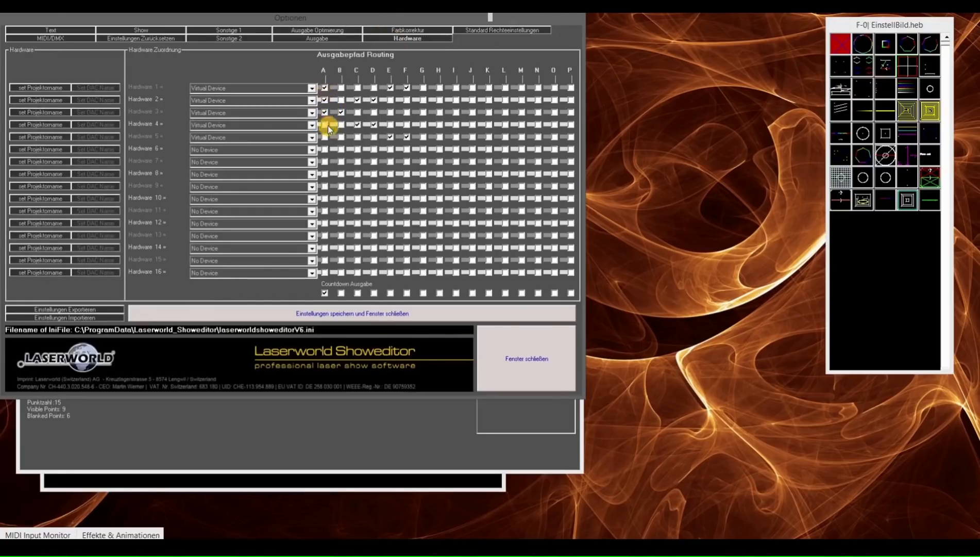
pyautogui.click(515, 358)
pyautogui.click(489, 475)
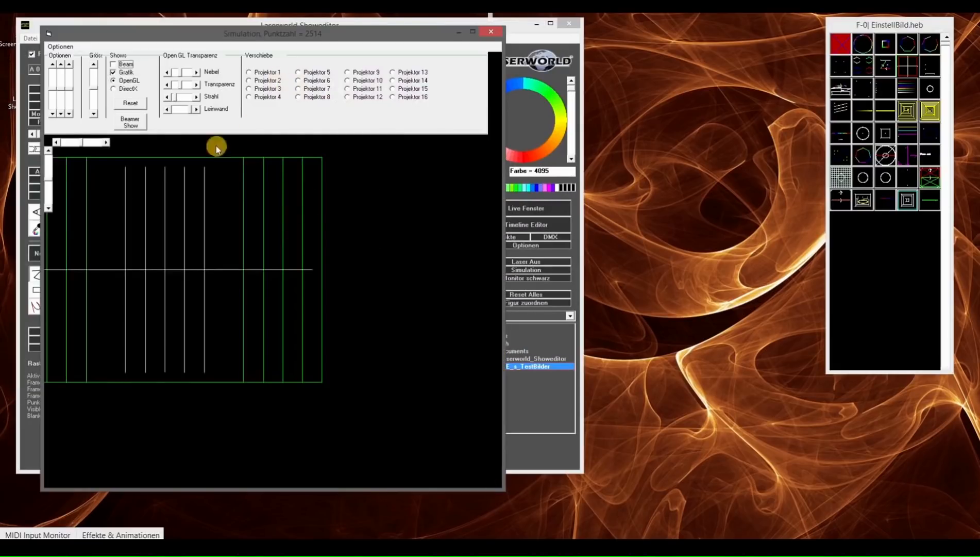
# Step: Move the simulated images of Projektor 3 to the upper centre, Projektor 2 to its left and Projektor 4 to its right
pyautogui.click(249, 88)
pyautogui.moveTo(175, 307); pyautogui.dragTo(284, 227)
pyautogui.click(266, 81)
pyautogui.moveTo(251, 269); pyautogui.dragTo(282, 228)
pyautogui.click(282, 98)
pyautogui.moveTo(260, 288); pyautogui.dragTo(373, 232)
# Step: Move the simulated image of Projektor 1 to the lower left and Projektor 5 to the lower right
pyautogui.click(260, 72)
pyautogui.moveTo(294, 236); pyautogui.dragTo(305, 291)
pyautogui.click(304, 72)
pyautogui.moveTo(280, 215); pyautogui.dragTo(476, 255)
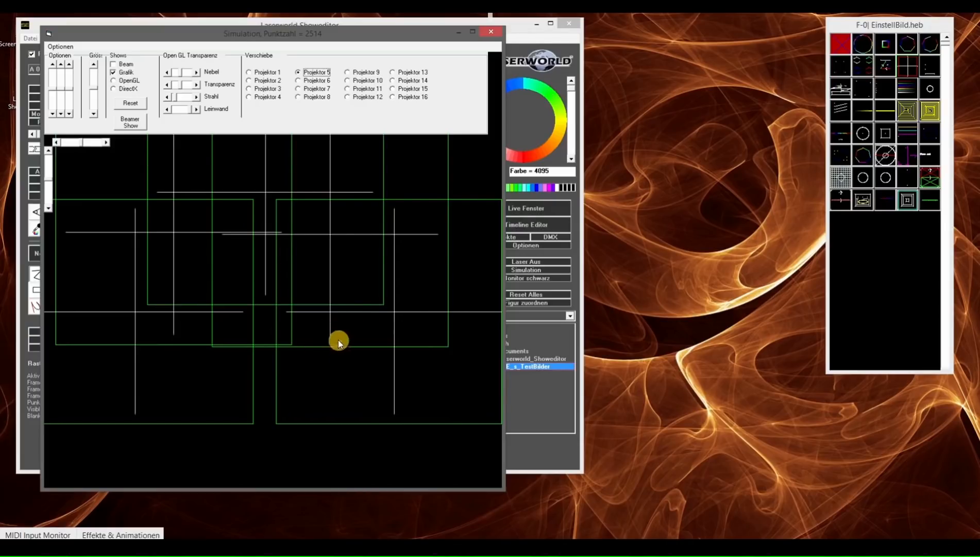
# Step: Show the test picture 7FarbenTestbild.heb in the simulation and nudge the image of Projektor 3
pyautogui.click(906, 44)
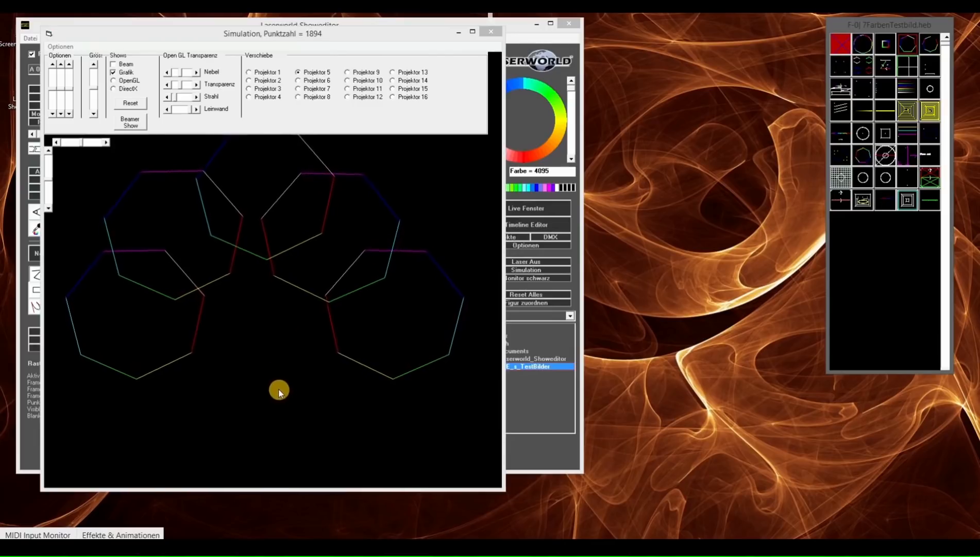
pyautogui.click(267, 91)
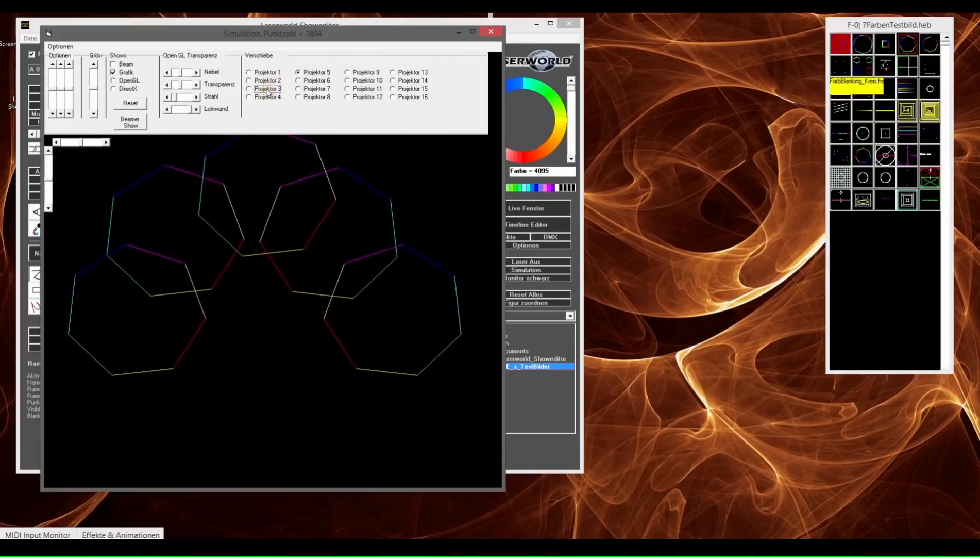
pyautogui.moveTo(310, 175); pyautogui.dragTo(299, 166)
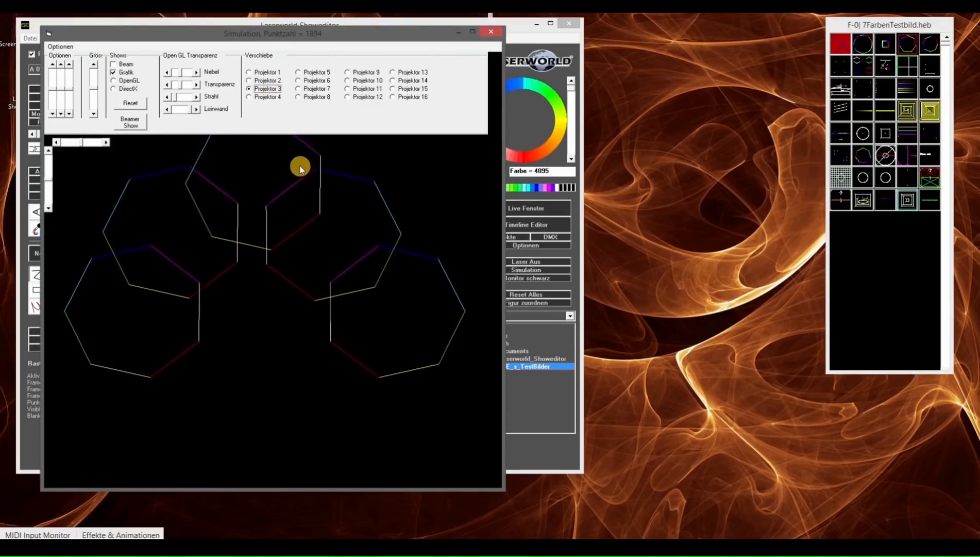
# Step: Preview the seven-colour test picture with the Beam display on, and turn Beam off again
pyautogui.click(106, 143)
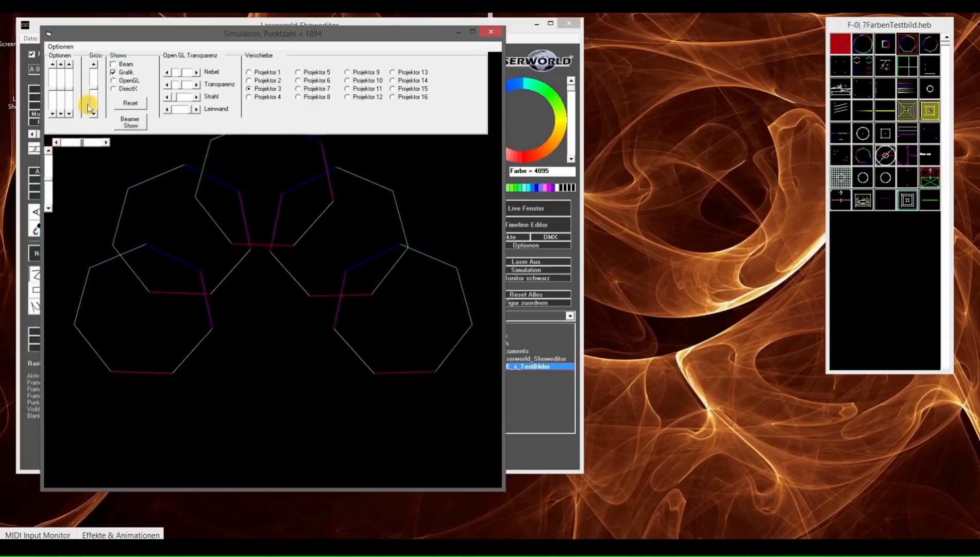
pyautogui.click(125, 64)
pyautogui.click(125, 64)
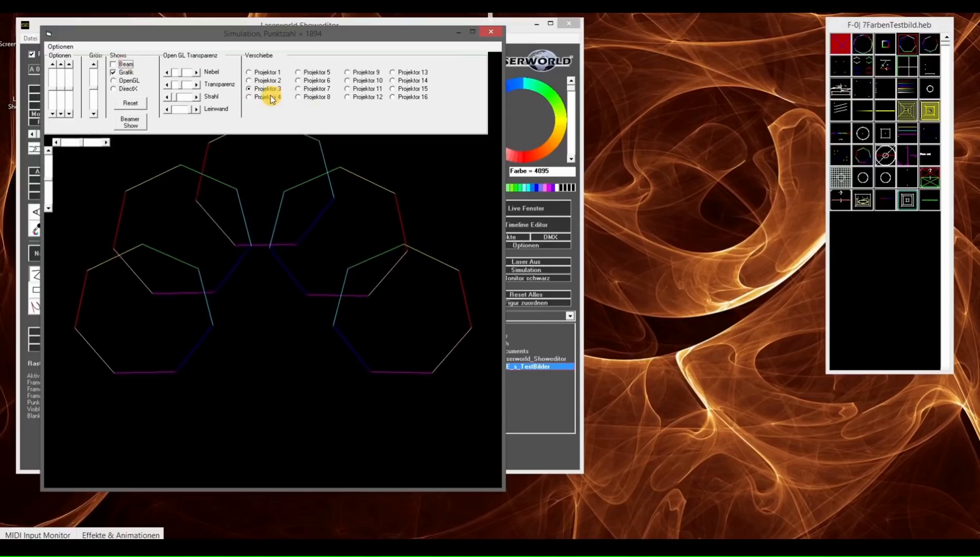
# Step: Move the images of Projektor 5 and 1 further down, fine-tune Projektor 2 and 4 into an even arch, and select OpenGL
pyautogui.click(315, 73)
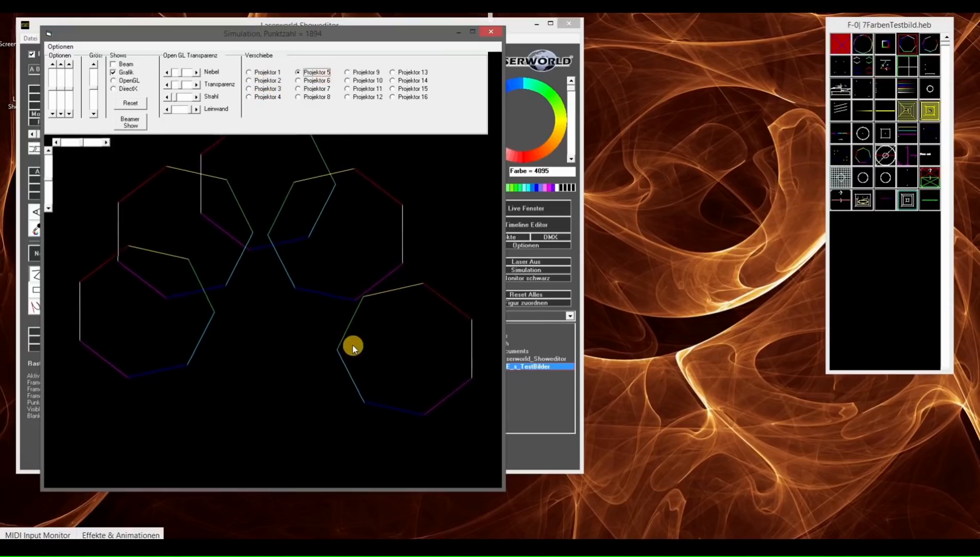
pyautogui.click(265, 73)
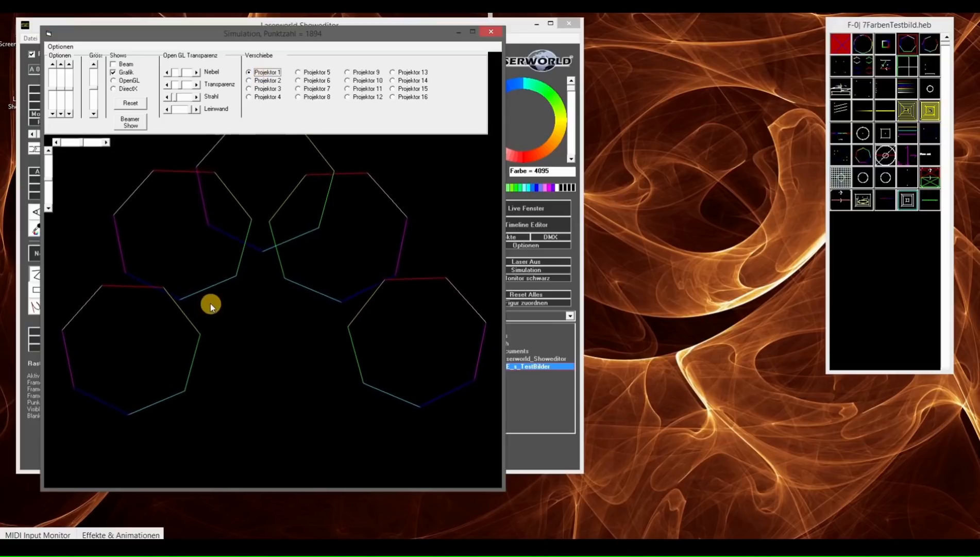
pyautogui.click(257, 81)
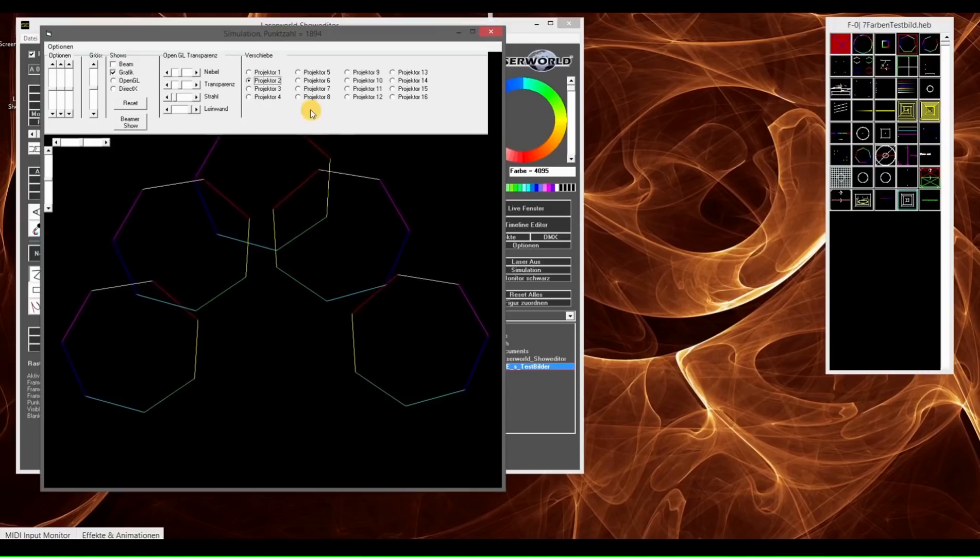
pyautogui.click(267, 97)
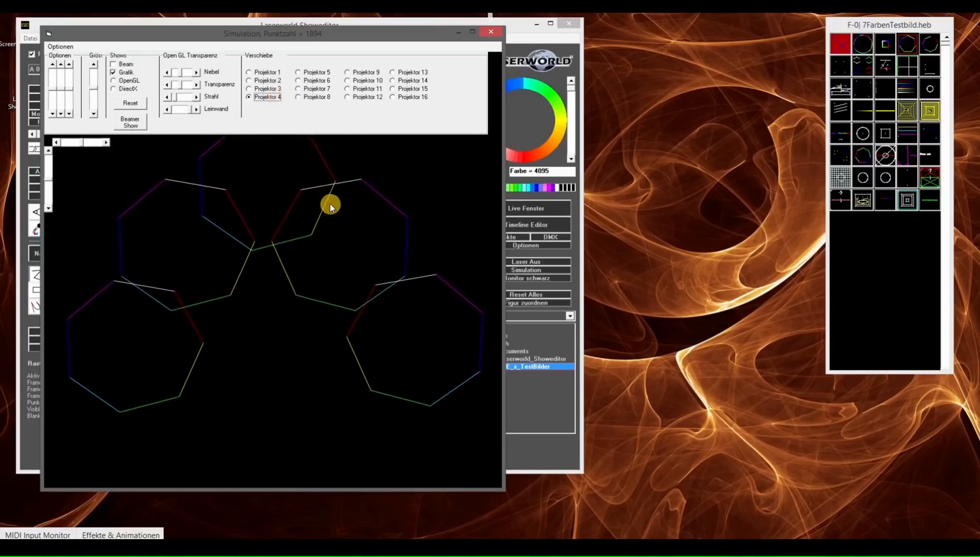
pyautogui.click(262, 81)
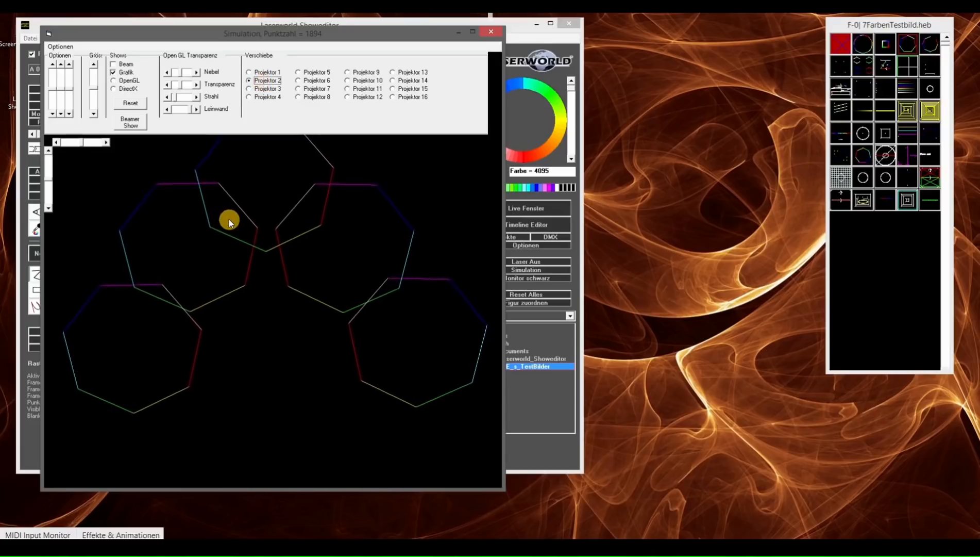
pyautogui.click(256, 315)
pyautogui.click(256, 315)
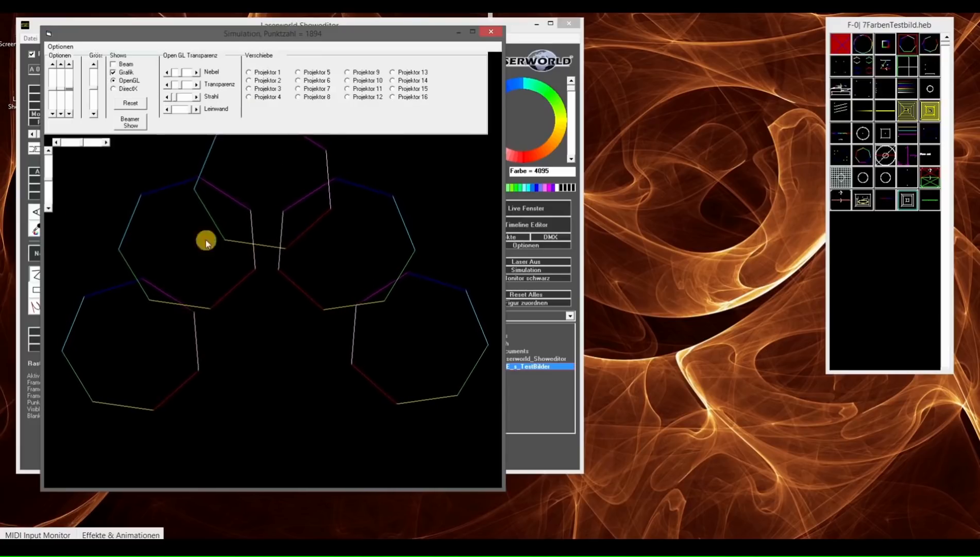
# Step: Turn on the Beam display, shorten the figure table, and shrink the simulation window to fit beneath it
pyautogui.click(137, 65)
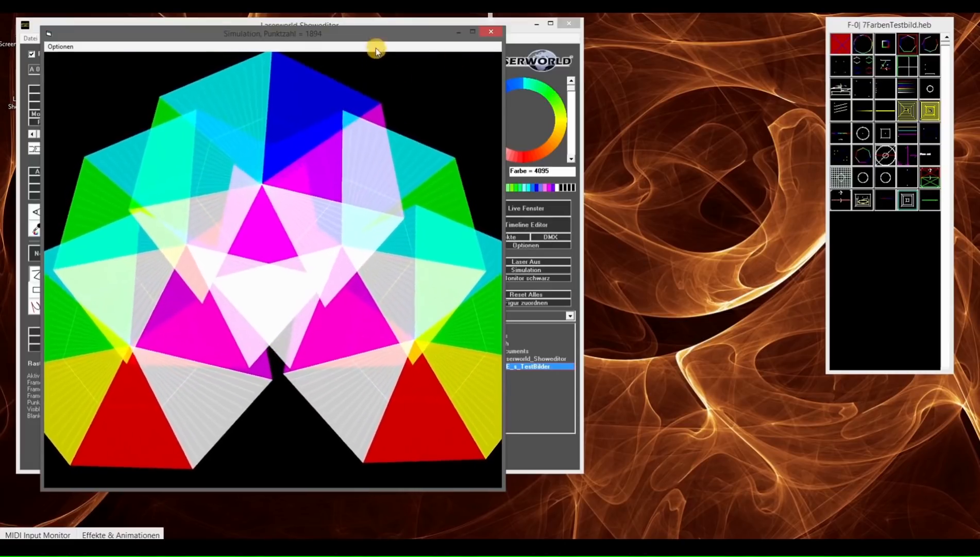
pyautogui.moveTo(376, 36); pyautogui.dragTo(450, 42)
pyautogui.moveTo(644, 47); pyautogui.dragTo(681, 47)
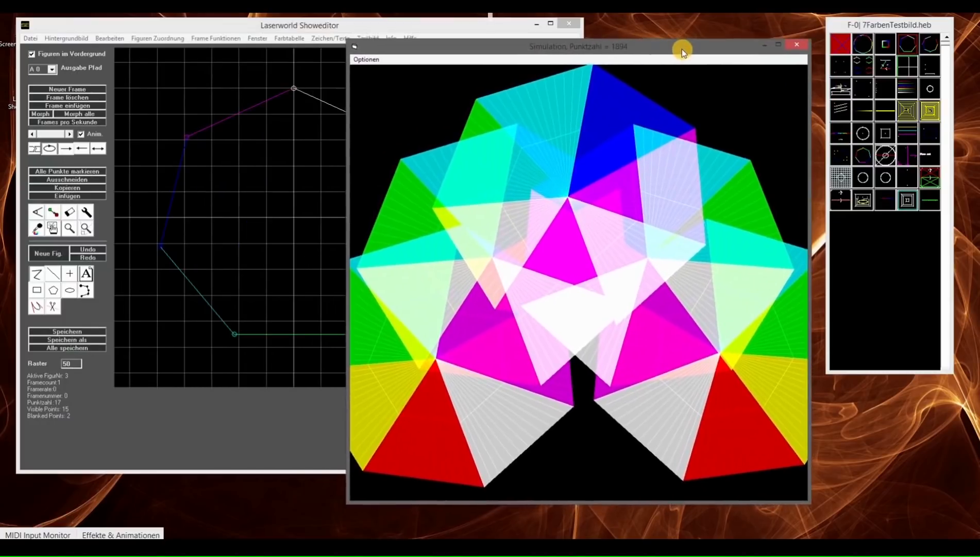
pyautogui.moveTo(346, 37); pyautogui.dragTo(743, 289)
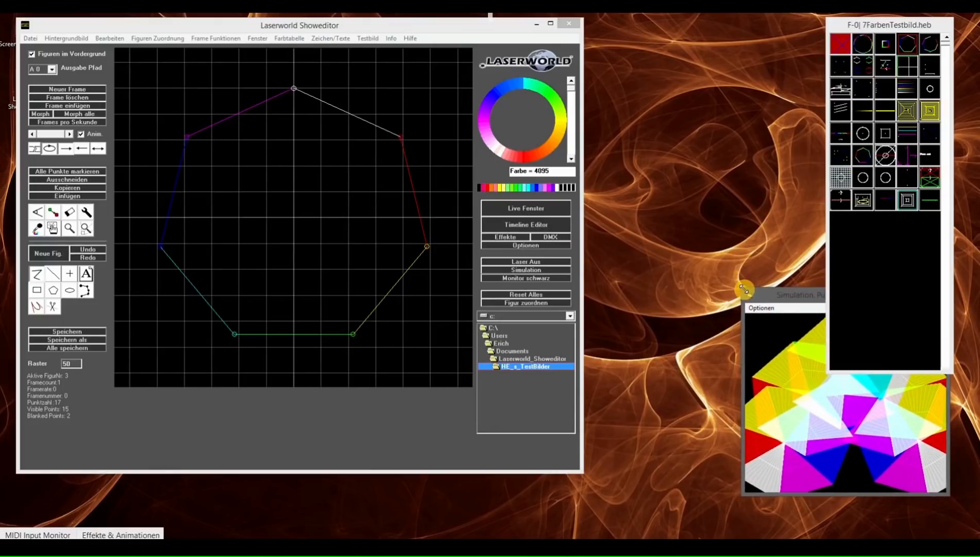
pyautogui.click(878, 374)
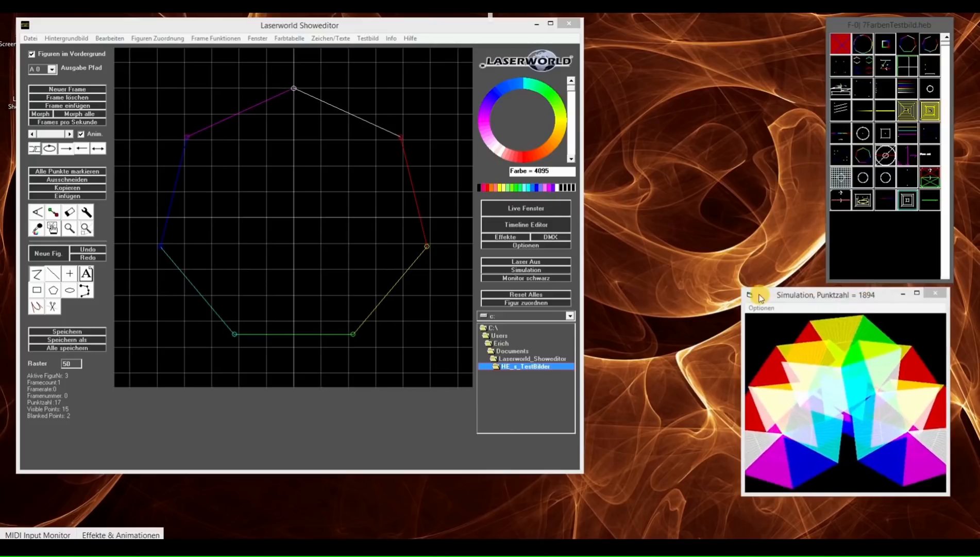
pyautogui.moveTo(743, 289); pyautogui.dragTo(761, 292)
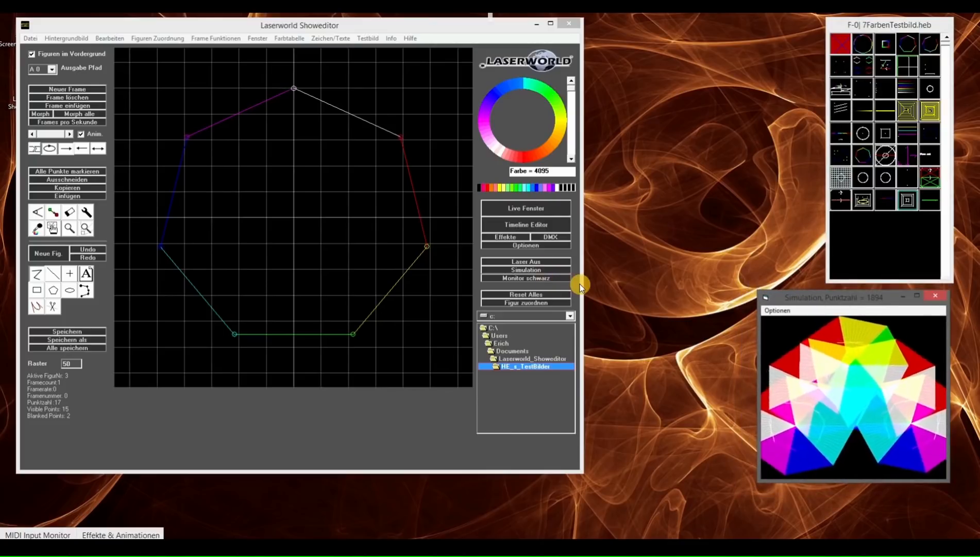
# Step: Switch the laser output off and create the show DemoTutorialVideo in the Timeline Editor with the instrumental song from the DemoLaserShow folder
pyautogui.click(544, 263)
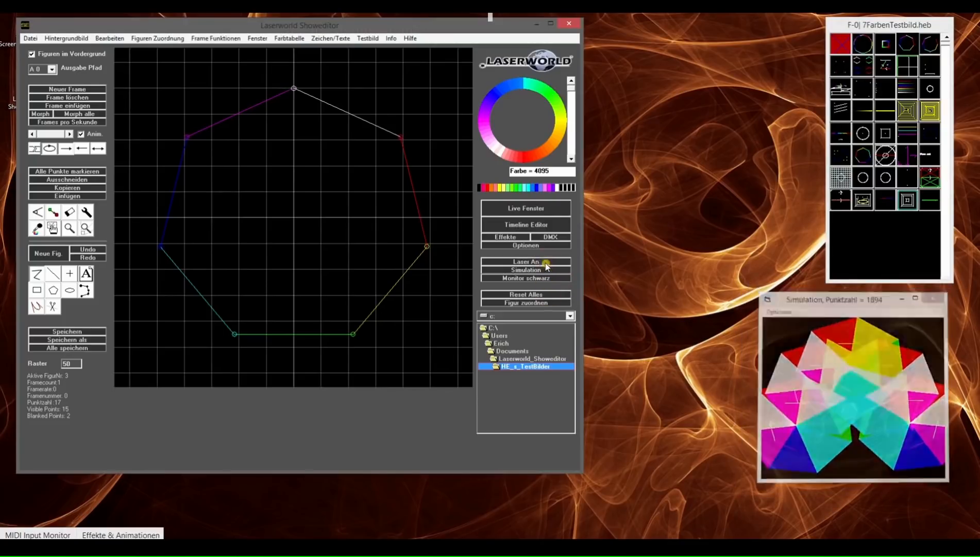
pyautogui.click(517, 225)
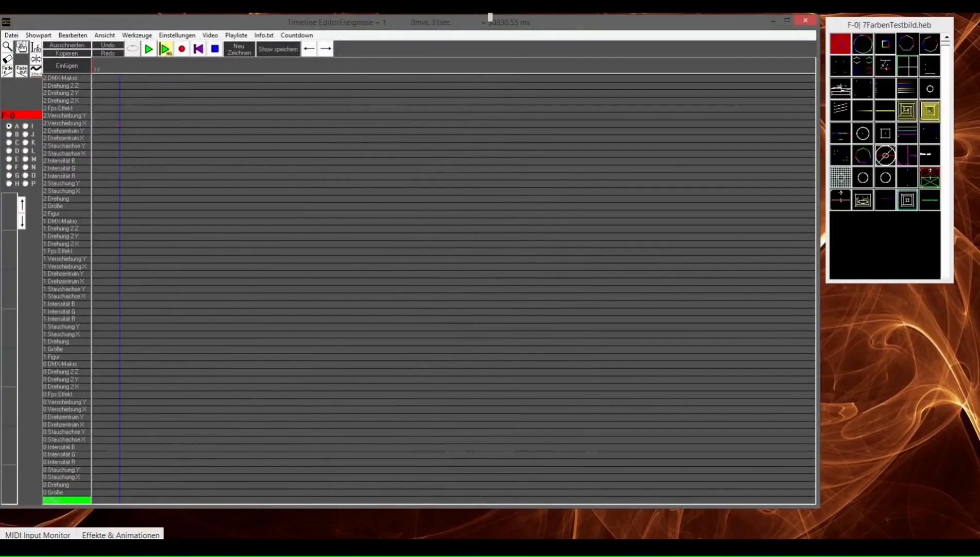
pyautogui.click(10, 35)
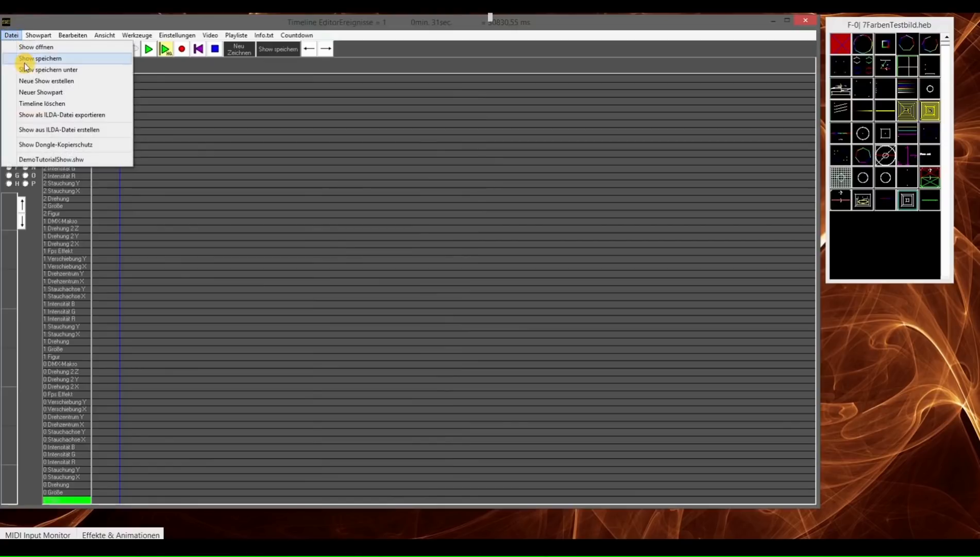
pyautogui.click(27, 81)
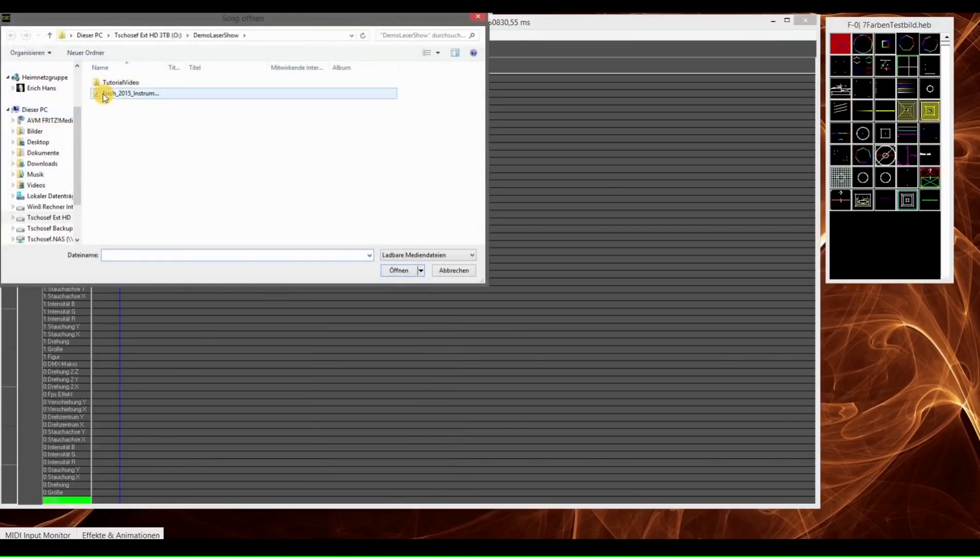
pyautogui.click(123, 96)
pyautogui.doubleClick(124, 94)
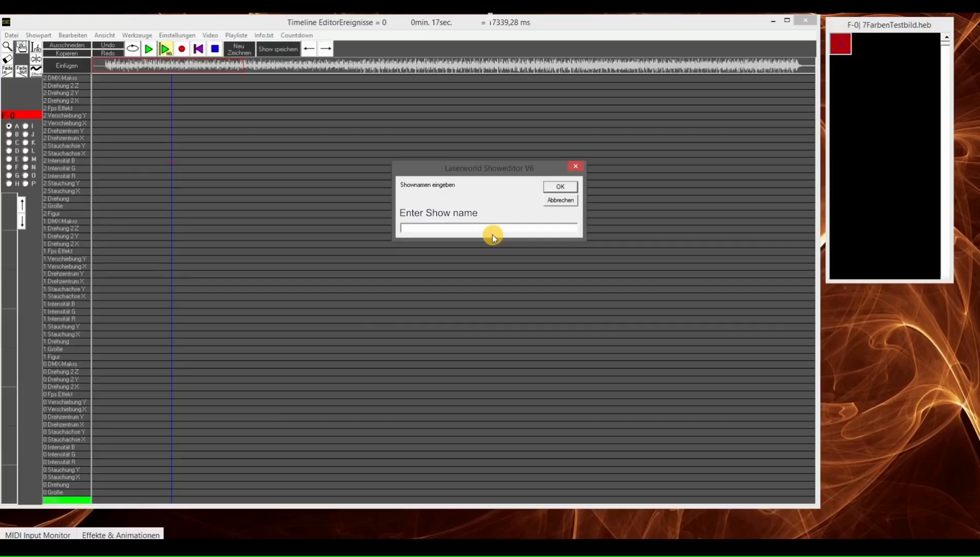
pyautogui.write('Demo Tutorial Video')
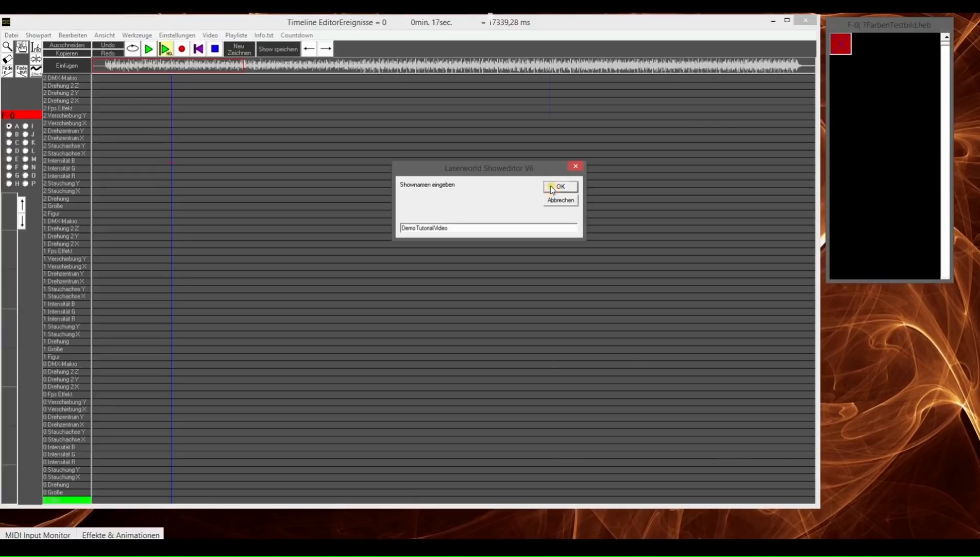
pyautogui.click(550, 187)
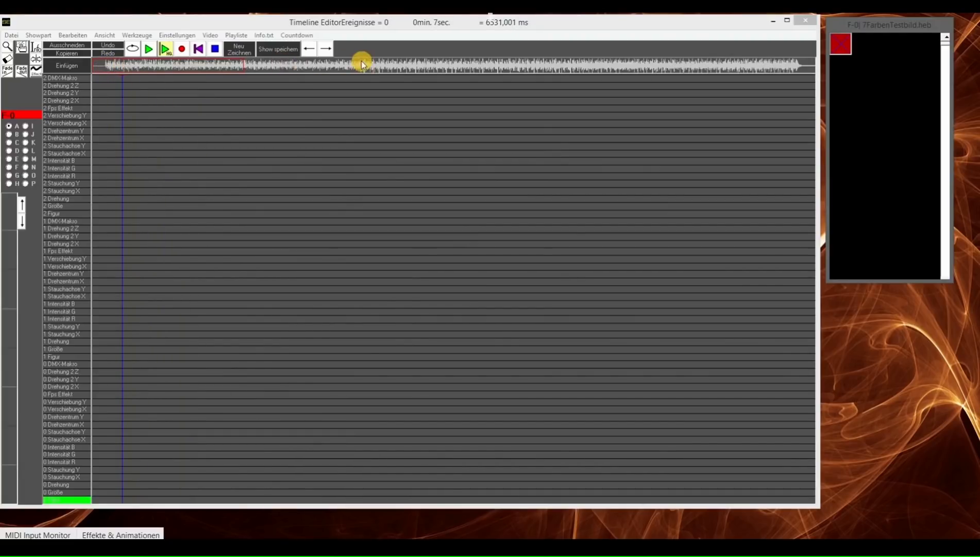
# Step: Regenerate the song's waveform display in the timeline, accepting the suggested speed
pyautogui.click(433, 64)
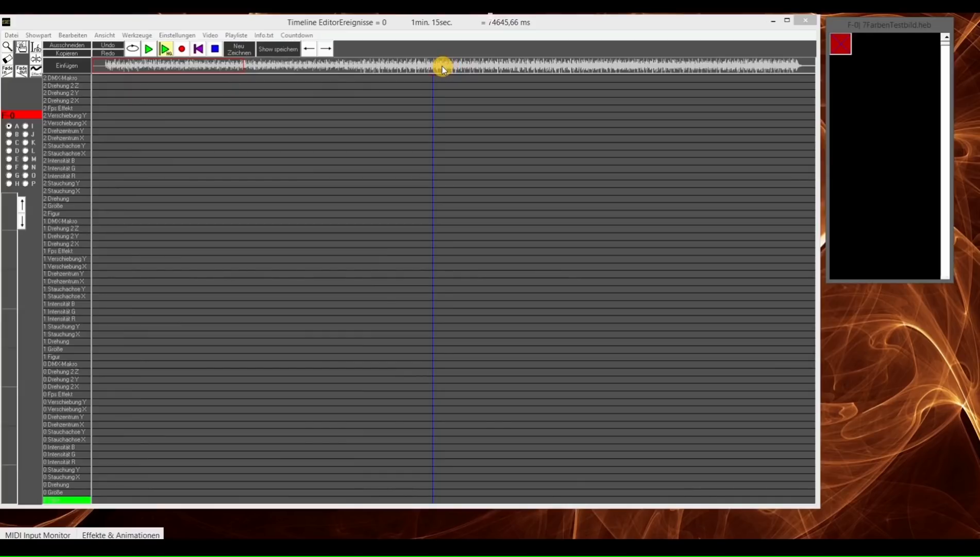
pyautogui.click(138, 35)
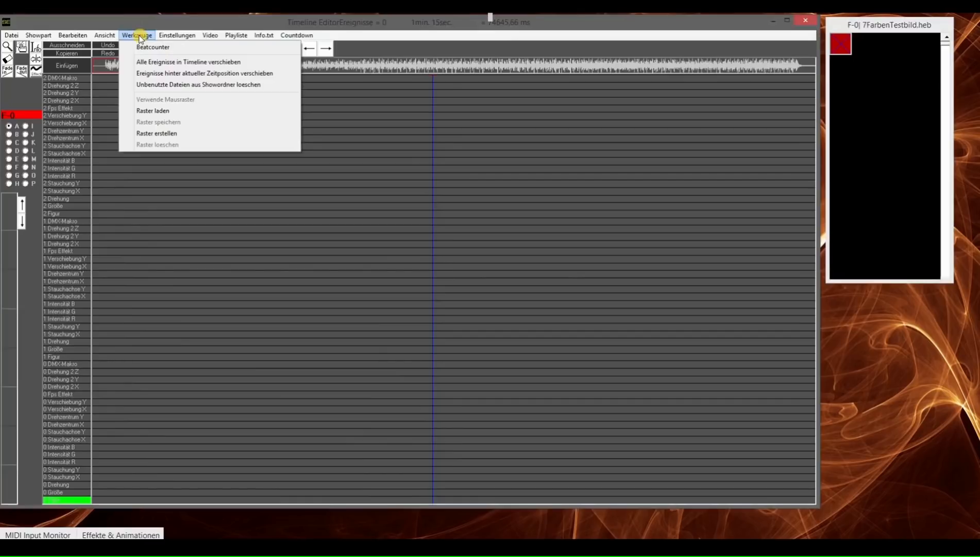
pyautogui.moveTo(105, 35)
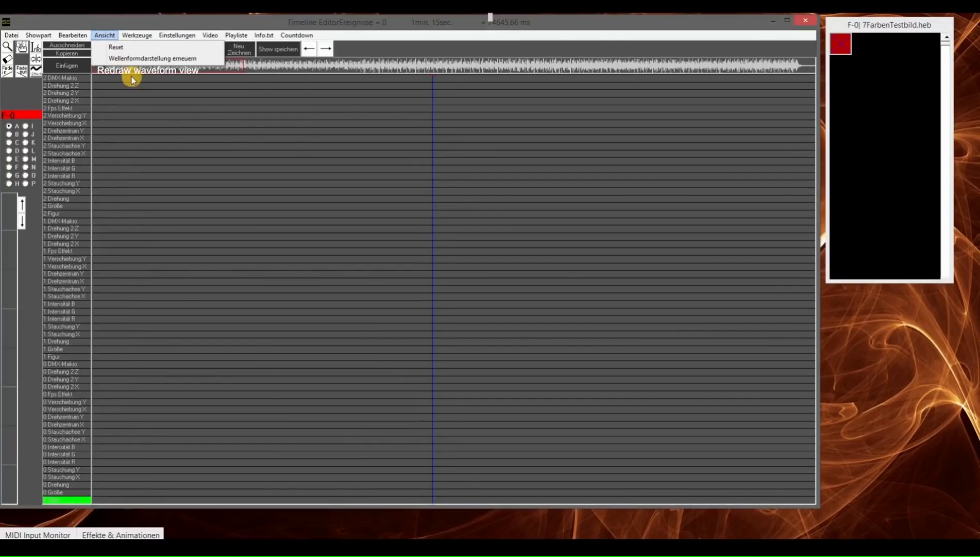
pyautogui.click(127, 58)
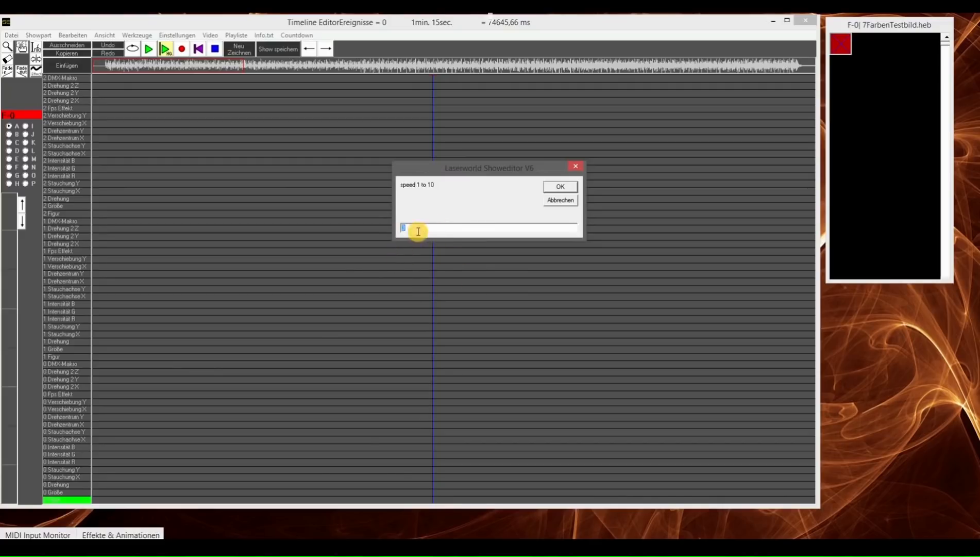
pyautogui.click(557, 187)
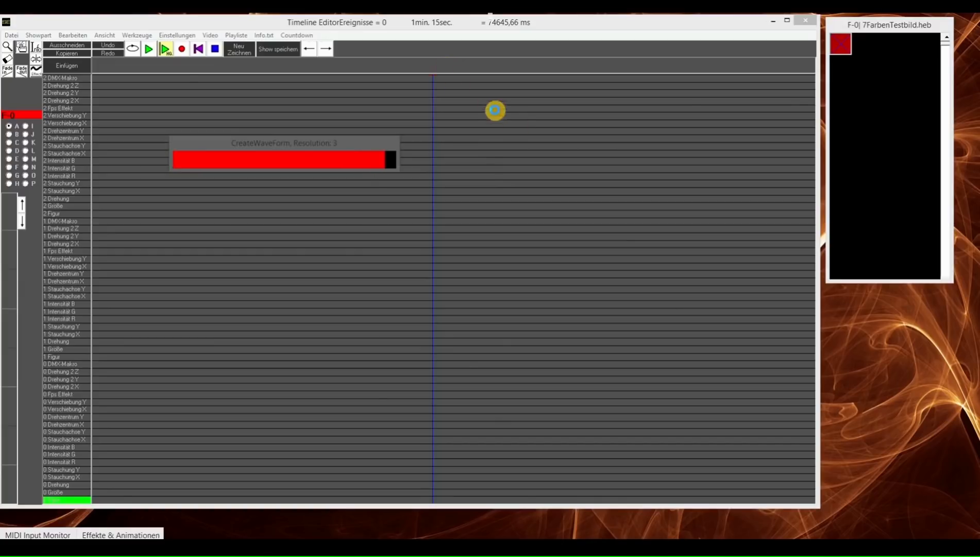
# Step: Magnify the first part of the timeline in two stages with the zoom tool, and return to the full view
pyautogui.moveTo(103, 103); pyautogui.dragTo(79, 96)
pyautogui.click(7, 47)
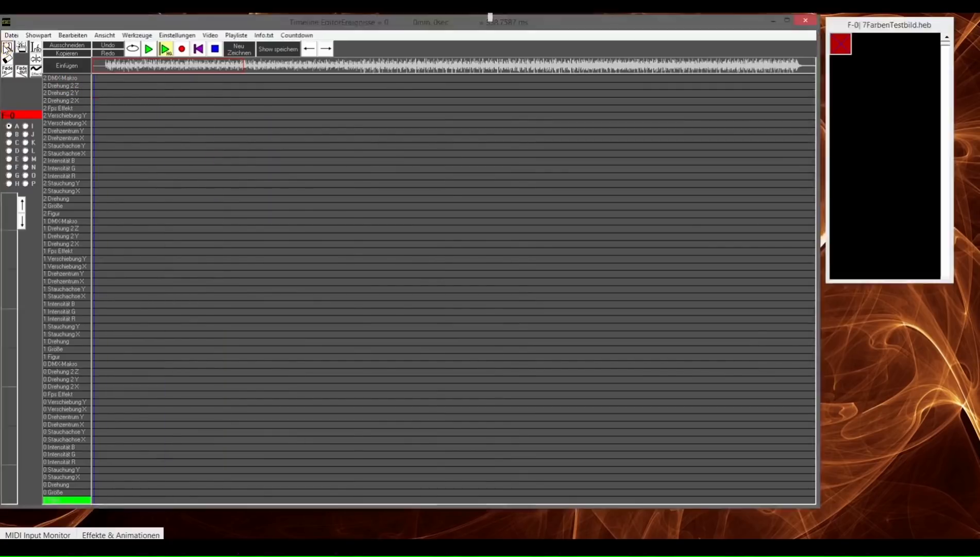
pyautogui.moveTo(111, 97); pyautogui.dragTo(191, 221)
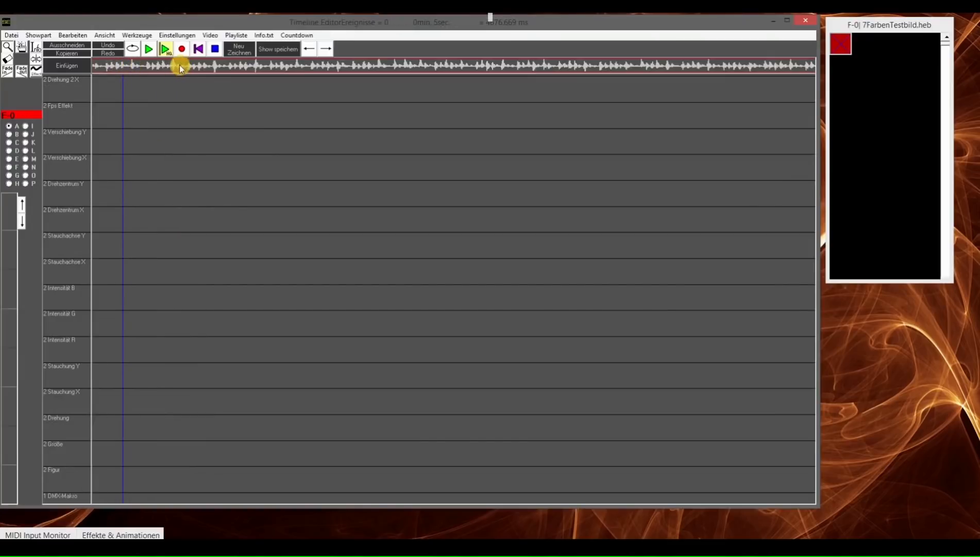
pyautogui.moveTo(125, 125); pyautogui.dragTo(327, 454)
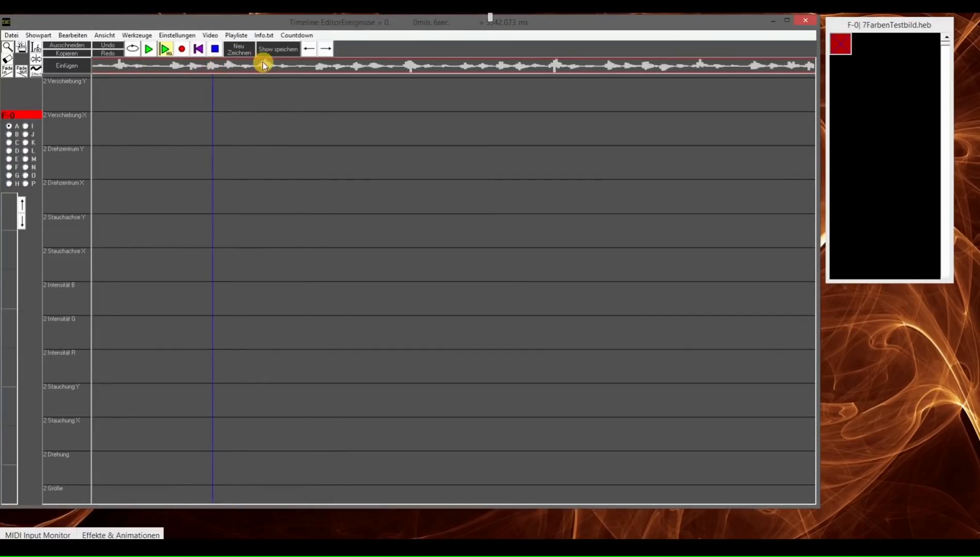
pyautogui.click(7, 46)
pyautogui.click(7, 46)
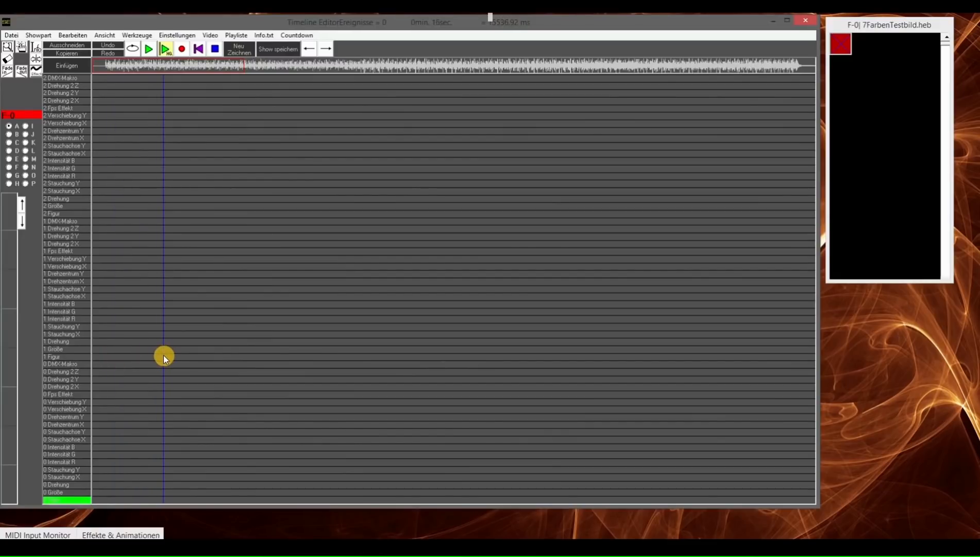
# Step: Inspect the timeline tracks and waveform at several zoom levels around the first half minute, and redraw the whole timeline
pyautogui.scroll(-1, 163, 355)
pyautogui.scroll(4, 164, 356)
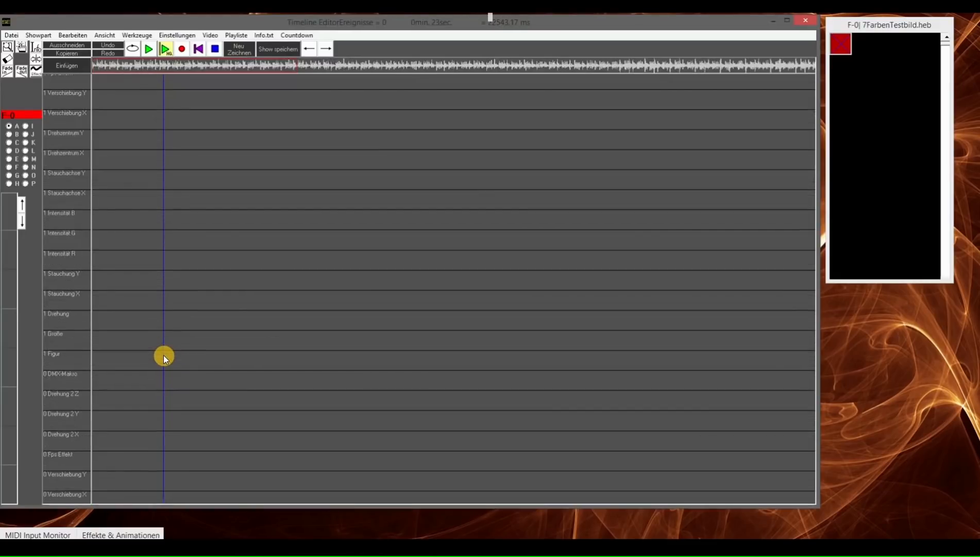
pyautogui.scroll(3, 163, 355)
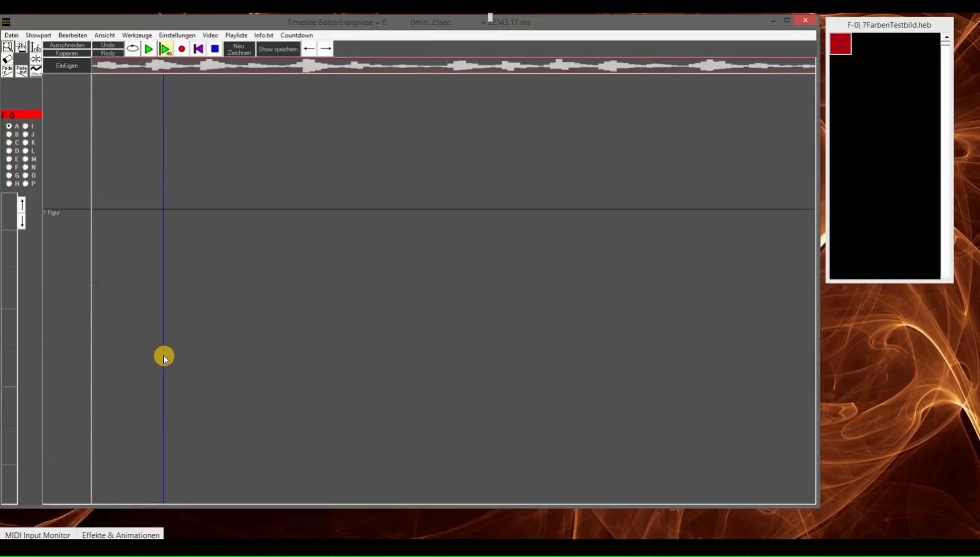
pyautogui.scroll(-4, 163, 355)
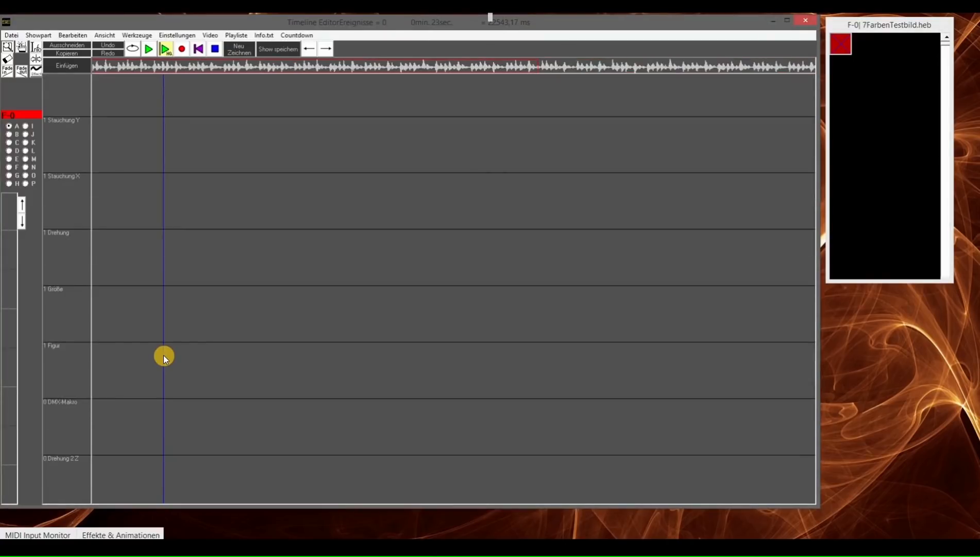
pyautogui.scroll(3, 188, 204)
pyautogui.scroll(-2, 188, 204)
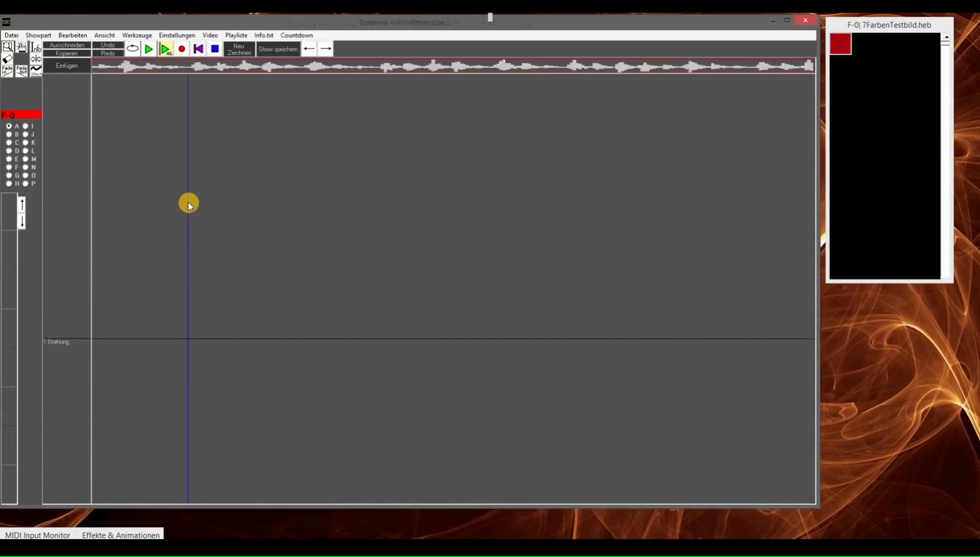
pyautogui.scroll(-1, 188, 204)
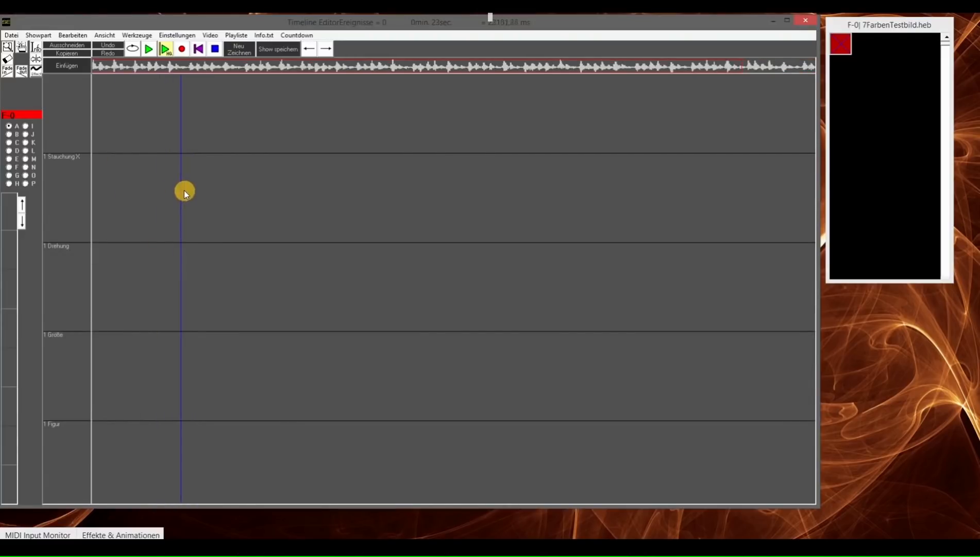
pyautogui.moveTo(181, 195); pyautogui.dragTo(96, 124)
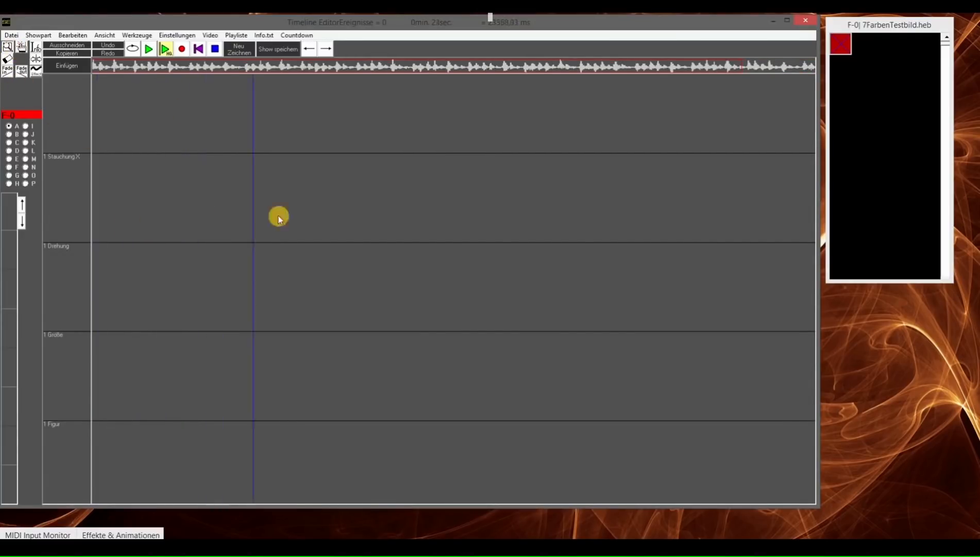
pyautogui.click(239, 49)
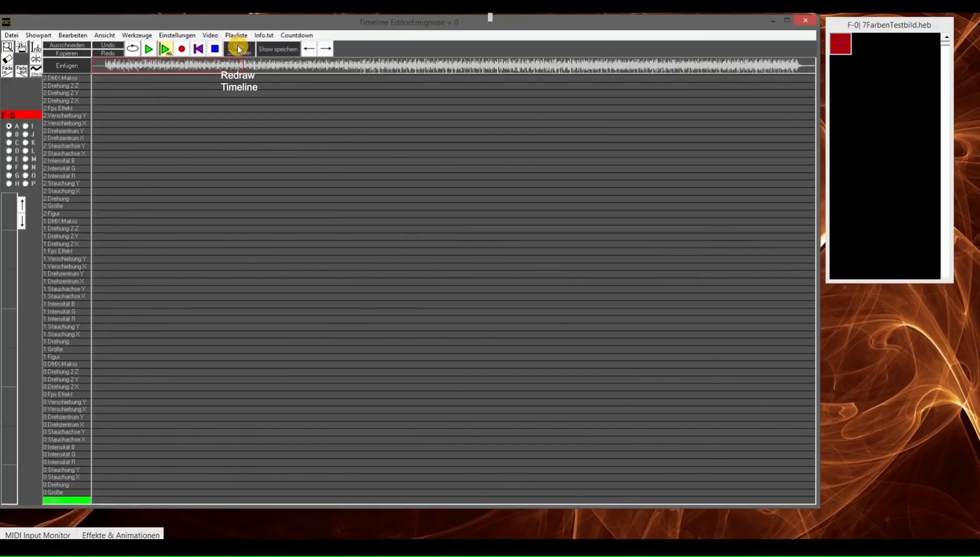
# Step: Open the show's Info.txt information and enter Demo Tutorial as the show name
pyautogui.click(269, 36)
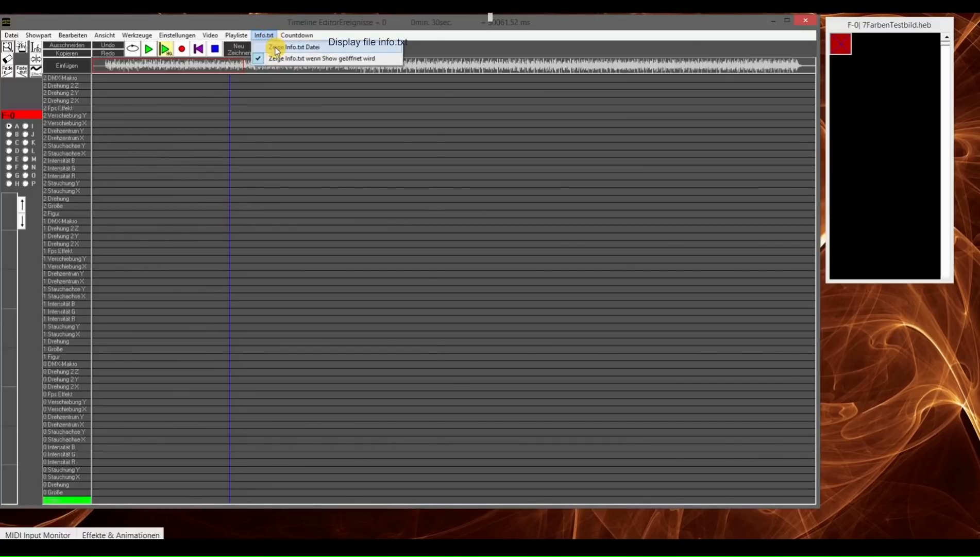
pyautogui.click(278, 48)
pyautogui.moveTo(202, 41); pyautogui.dragTo(261, 103)
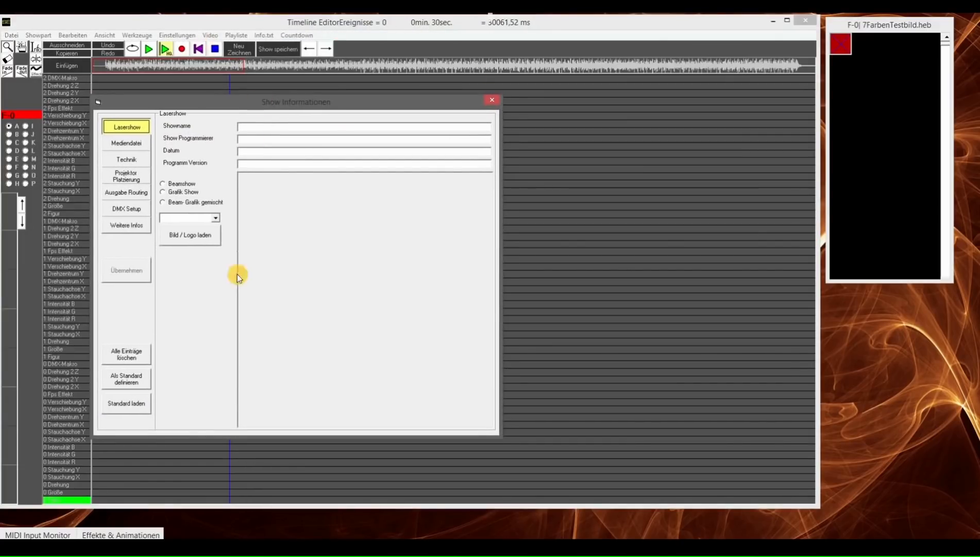
pyautogui.click(316, 129)
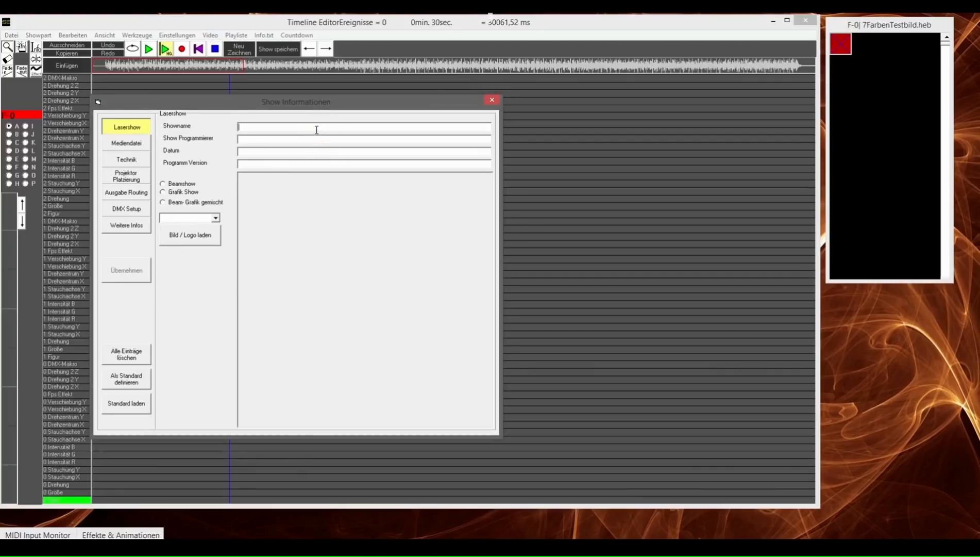
pyautogui.write('De')
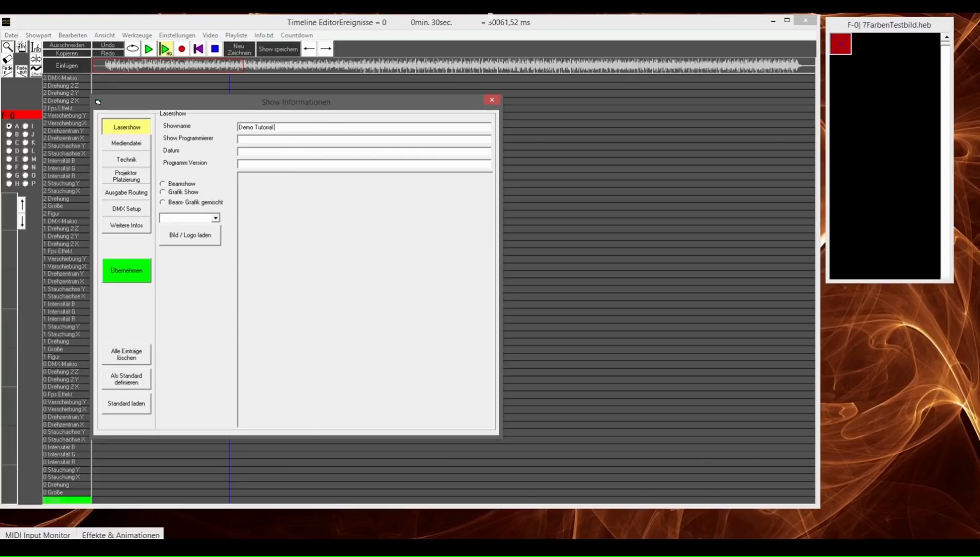
pyautogui.write('mo Tutorial')
# Step: Fill in the show programmer's name and the date, and enter Showeditor V6 as the program version
pyautogui.click(319, 139)
pyautogui.write('Tsch')
pyautogui.click(315, 152)
pyautogui.write('Wi')
pyautogui.click(289, 165)
pyautogui.write('Showeditor V6')
# Step: Open the output routing page of the show information and enter "A B ==> Center" as the first line of additional routing notes
pyautogui.click(135, 194)
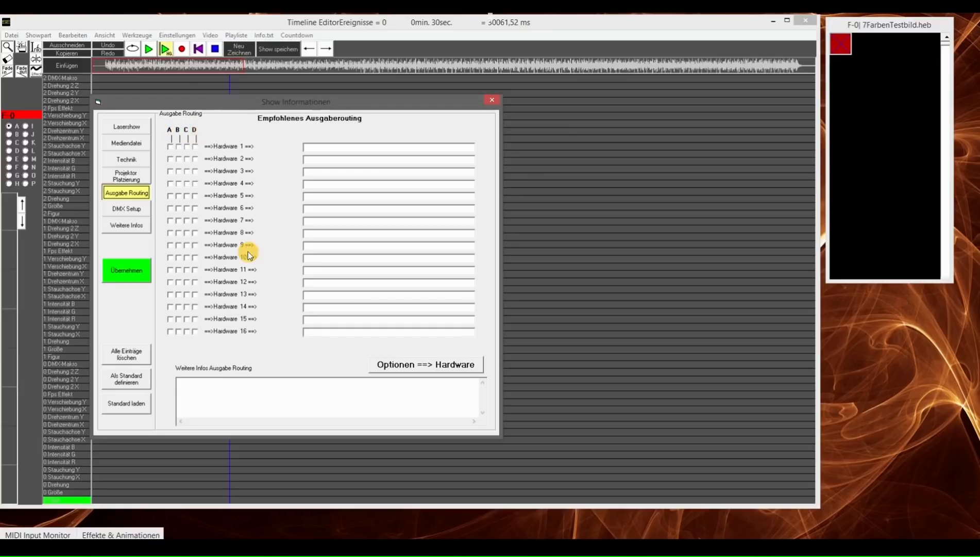
pyautogui.click(295, 393)
pyautogui.write('A')
pyautogui.press('BackSpace')
pyautogui.write('A B ==> Center')
# Step: Add the routing note lines "C D ==> Inneres Saltpärchen" and "E F ==> Äußeres Saltpärchen"
pyautogui.write('C D ==> l')
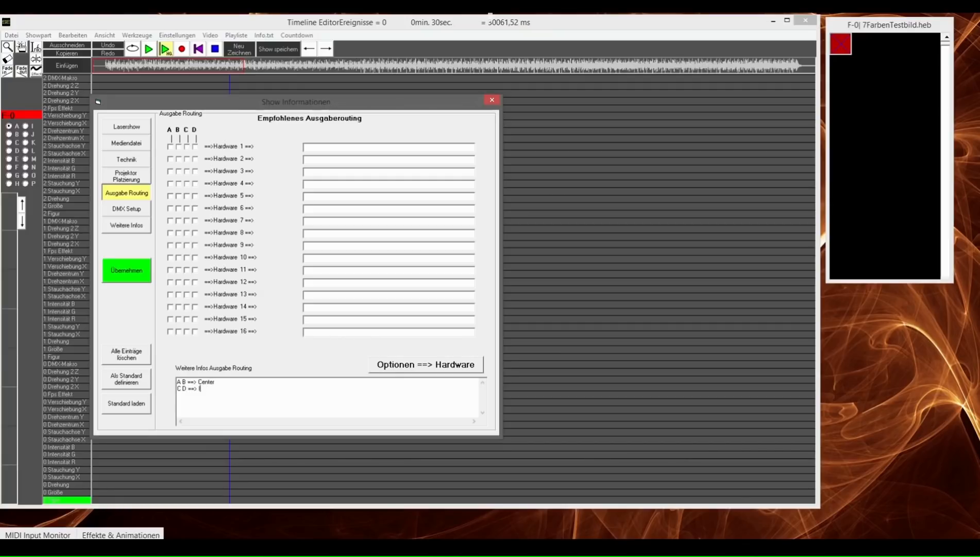
pyautogui.write('nneres Saltpärchen')
pyautogui.press('Return')
pyautogui.write('E')
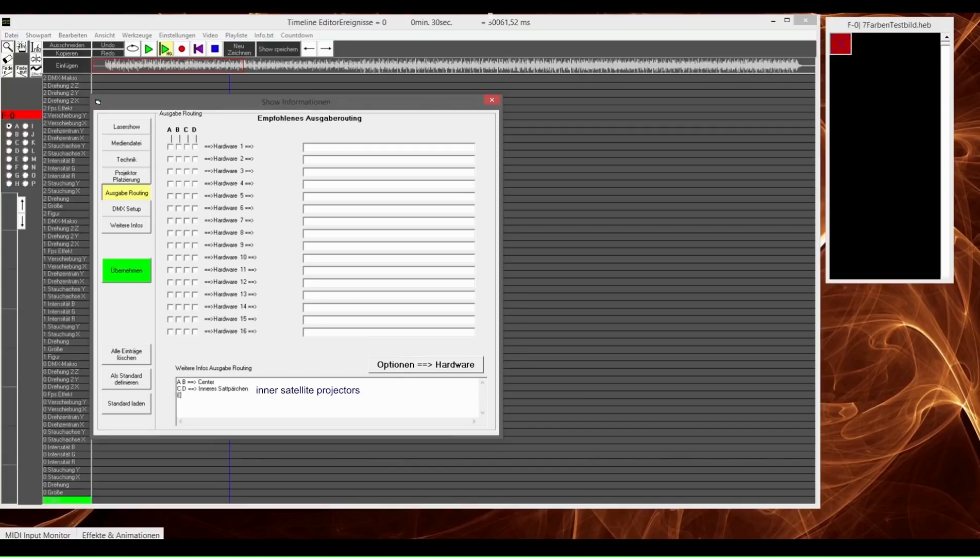
pyautogui.write(' F ==>')
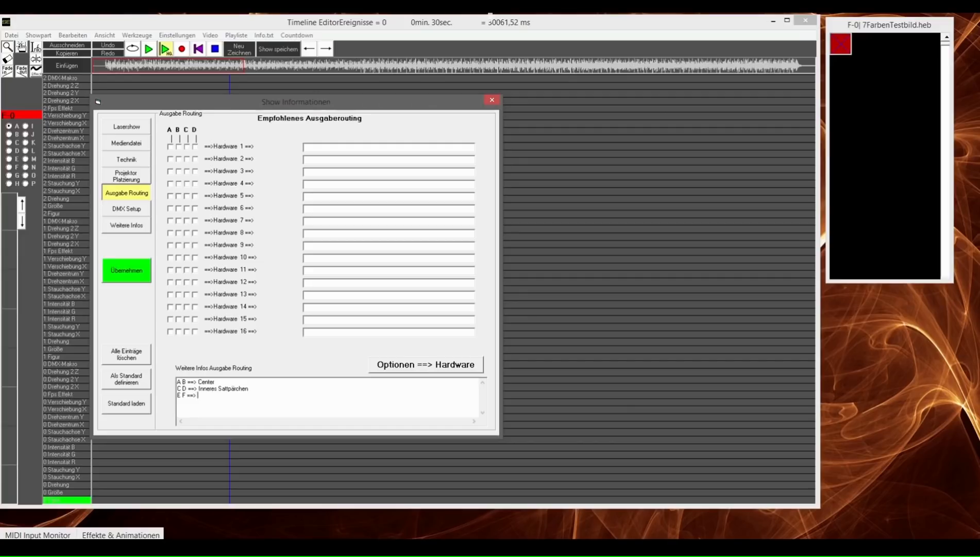
pyautogui.write(' Außeres Saltpärchen')
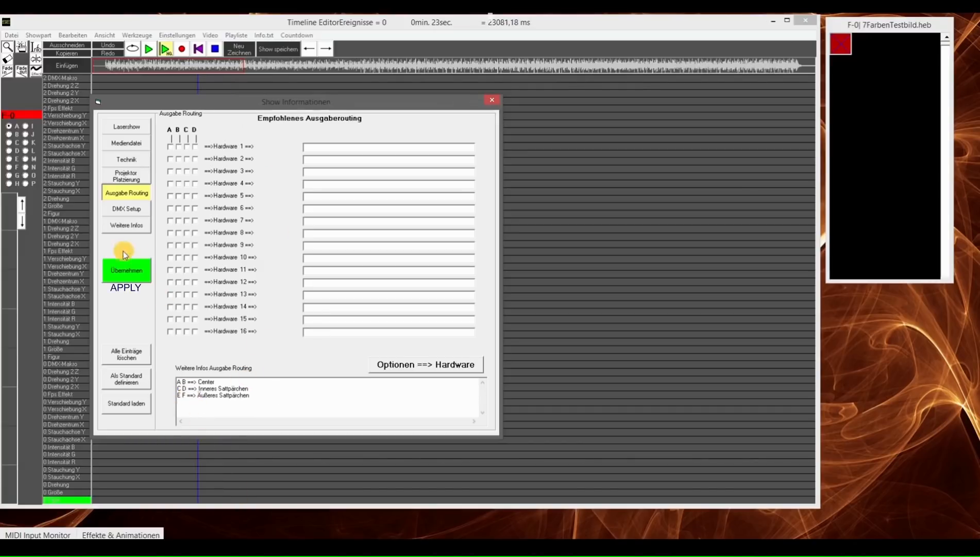
# Step: Apply the show information entries and close the show information window
pyautogui.click(133, 281)
pyautogui.click(476, 312)
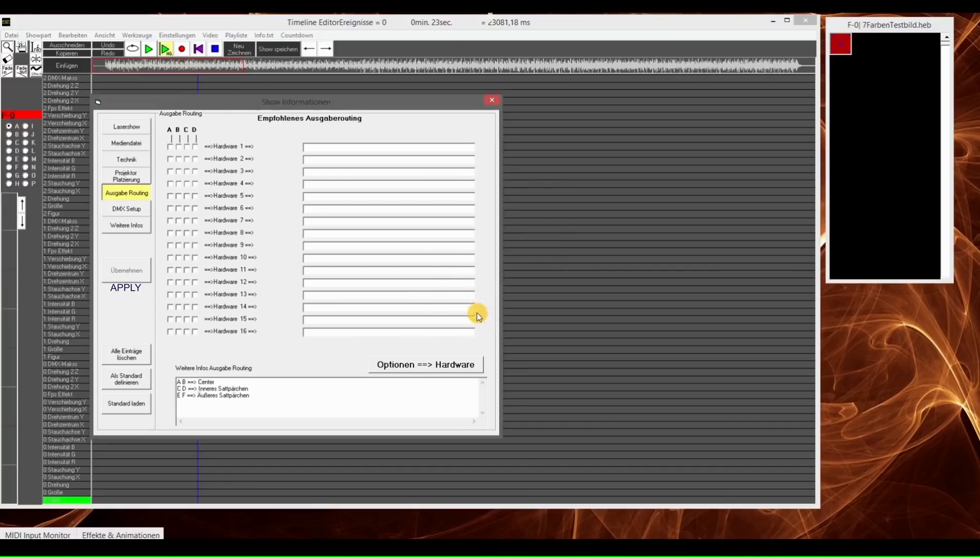
pyautogui.click(492, 100)
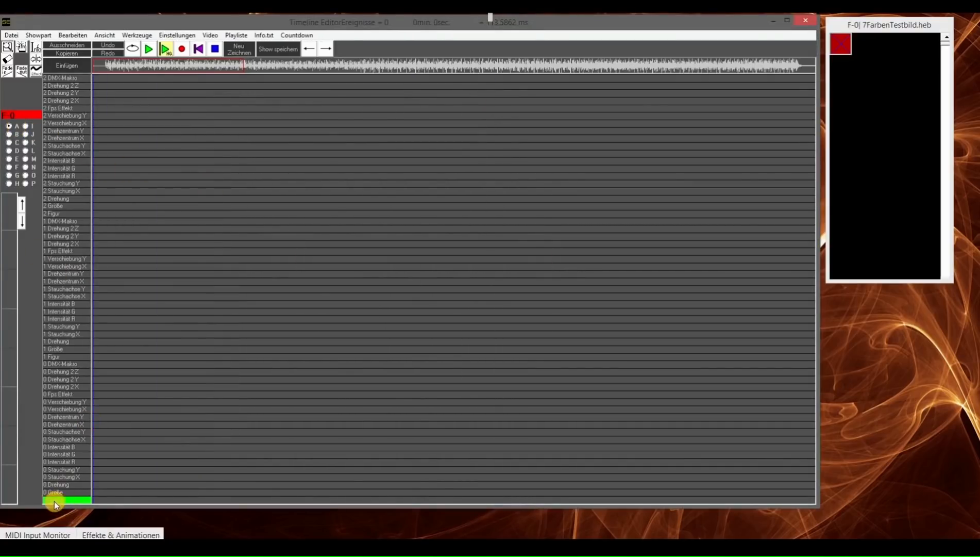
# Step: Examine the timeline's figure tracks and the track groups on several pages between A and F
pyautogui.click(75, 214)
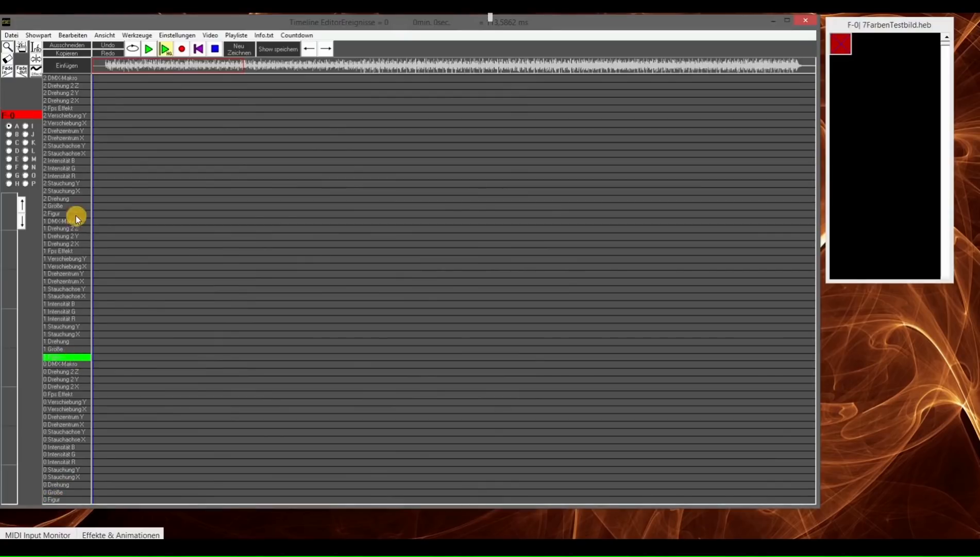
pyautogui.click(10, 133)
pyautogui.click(11, 127)
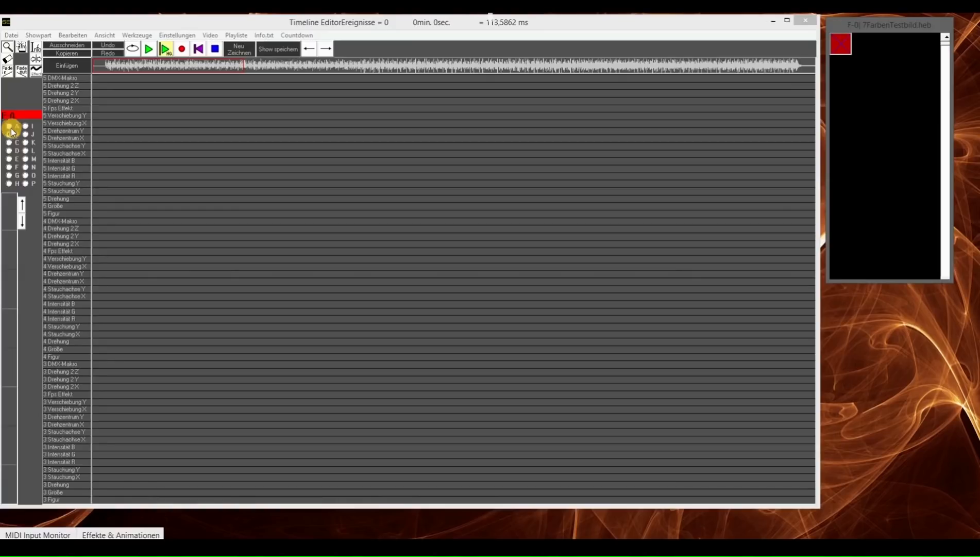
pyautogui.click(11, 150)
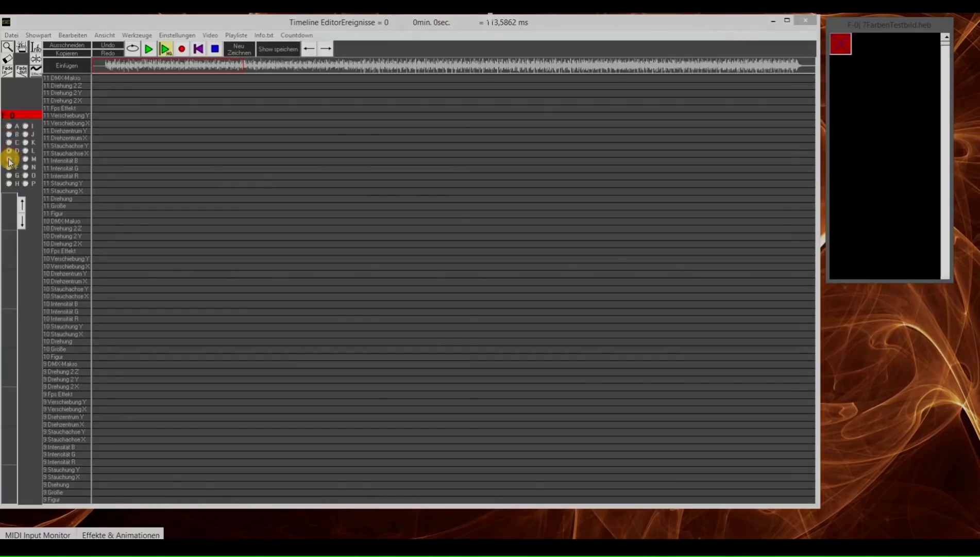
pyautogui.click(9, 167)
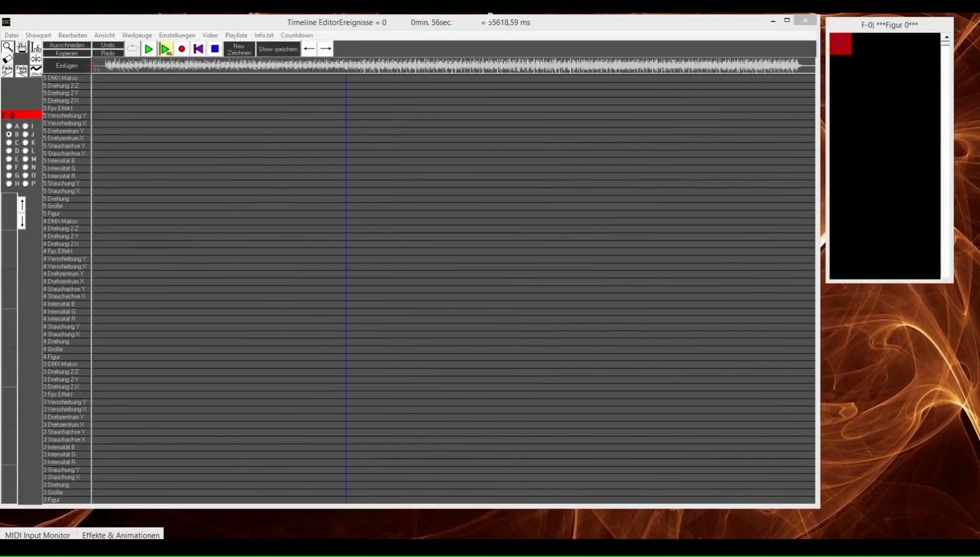
# Step: Return to the main Showeditor window, review the output path routing of the virtual devices in the hardware options, and save the settings
pyautogui.moveTo(328, 546)
pyautogui.click(329, 518)
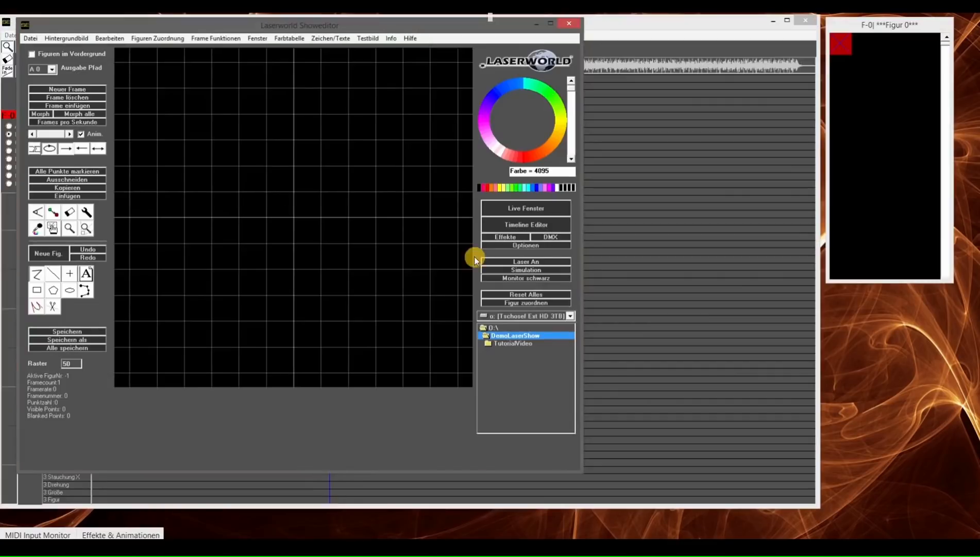
pyautogui.click(549, 245)
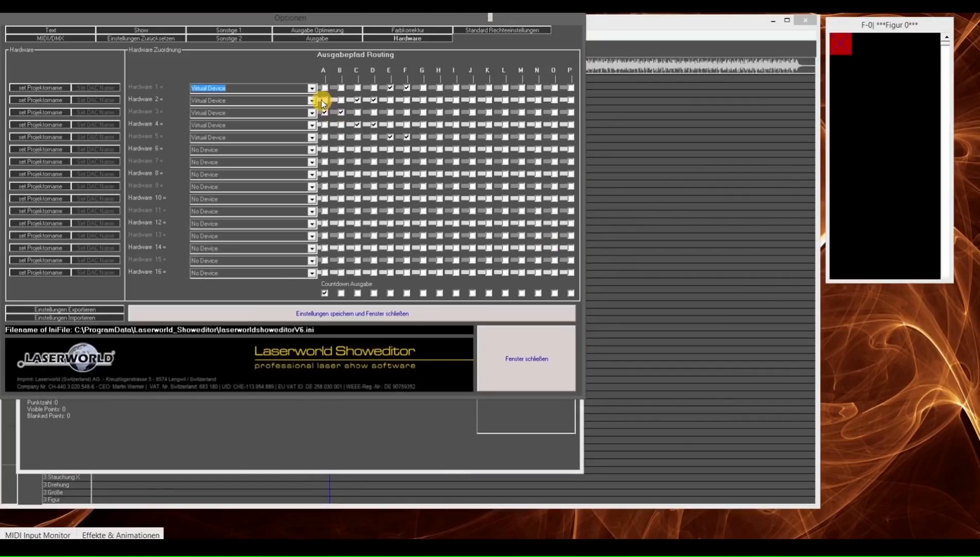
pyautogui.click(354, 314)
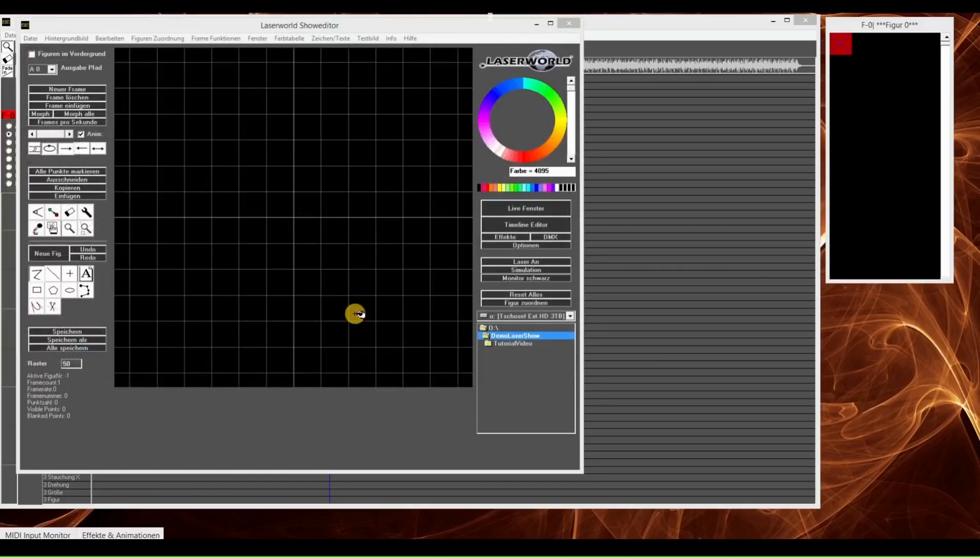
# Step: Export the program settings as 5_Projektor_Simulation into the DemoLaserShow folder
pyautogui.click(521, 246)
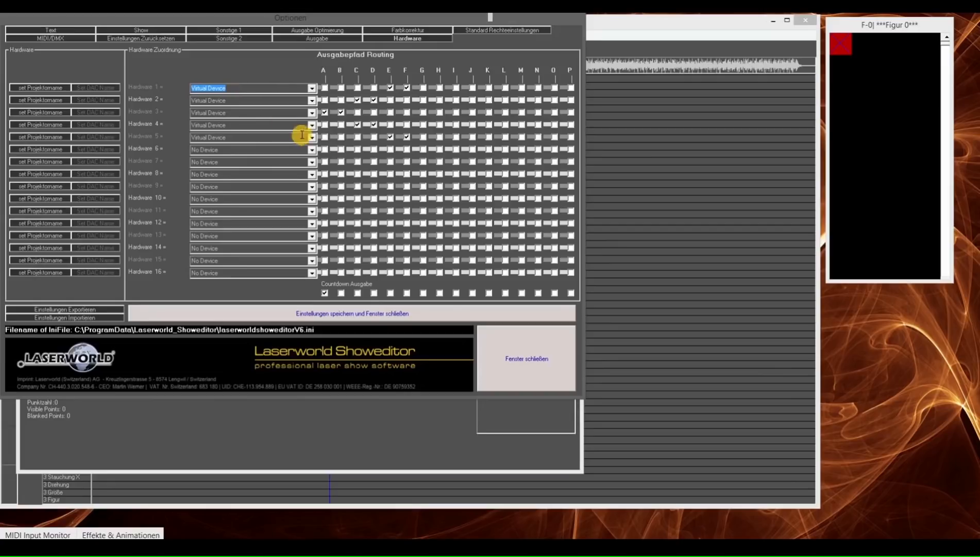
pyautogui.click(102, 308)
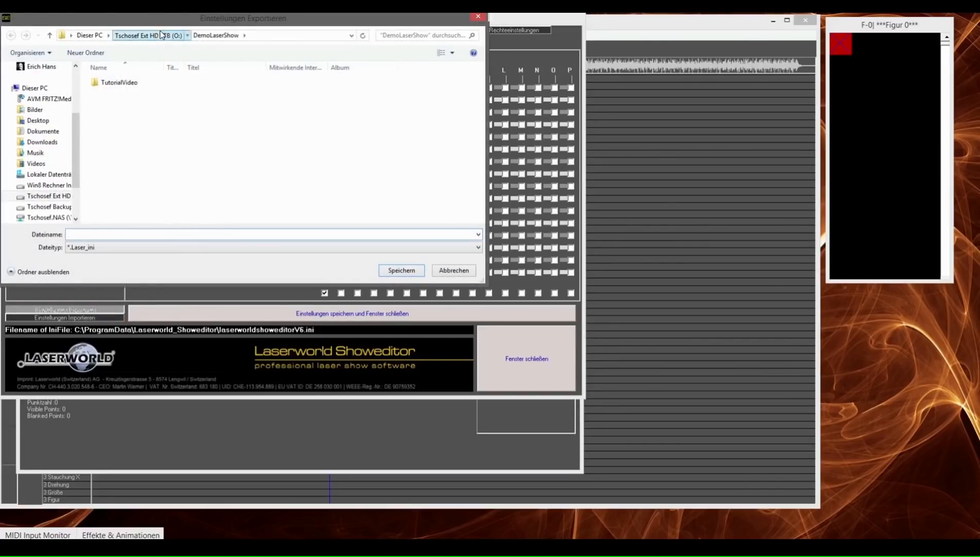
pyautogui.click(162, 34)
pyautogui.click(136, 138)
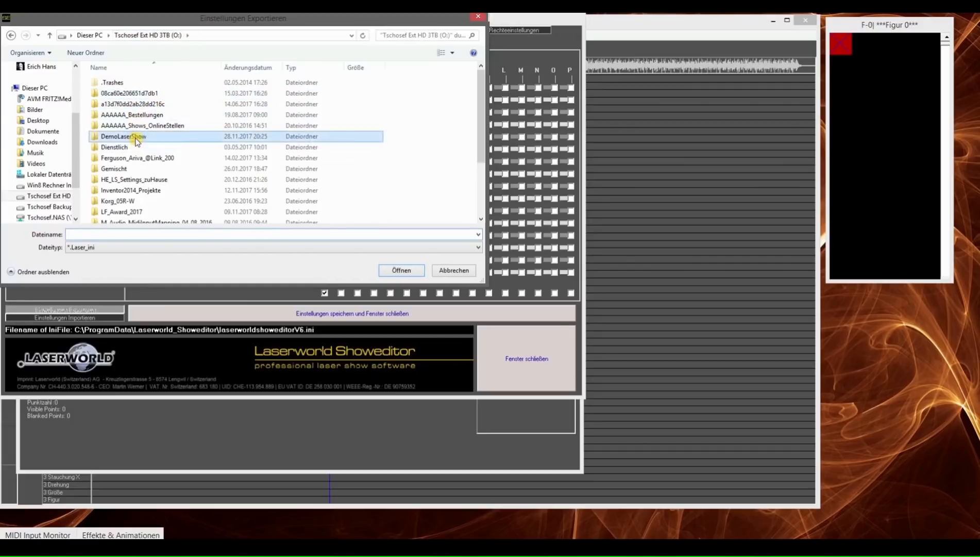
pyautogui.doubleClick(136, 137)
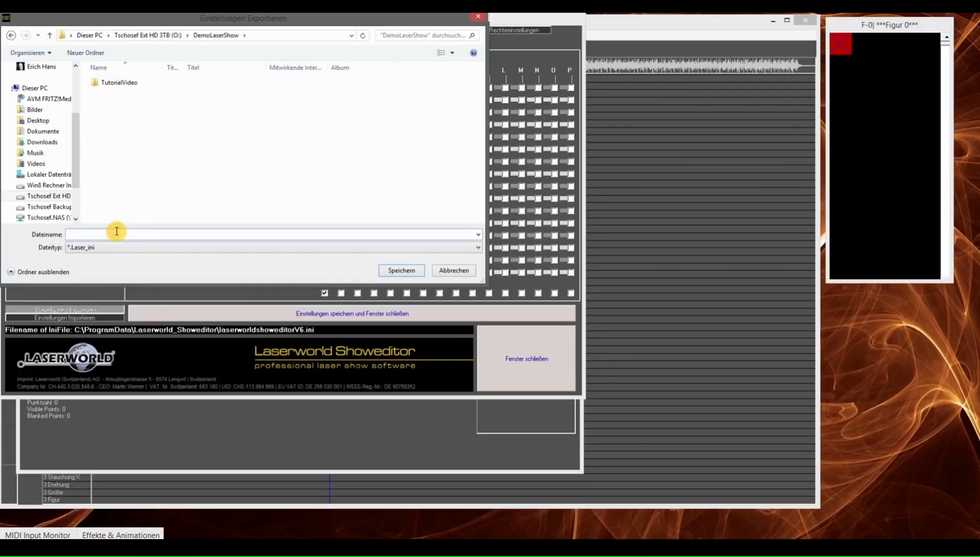
pyautogui.write('5_Projektor_Simulation')
pyautogui.press('Return')
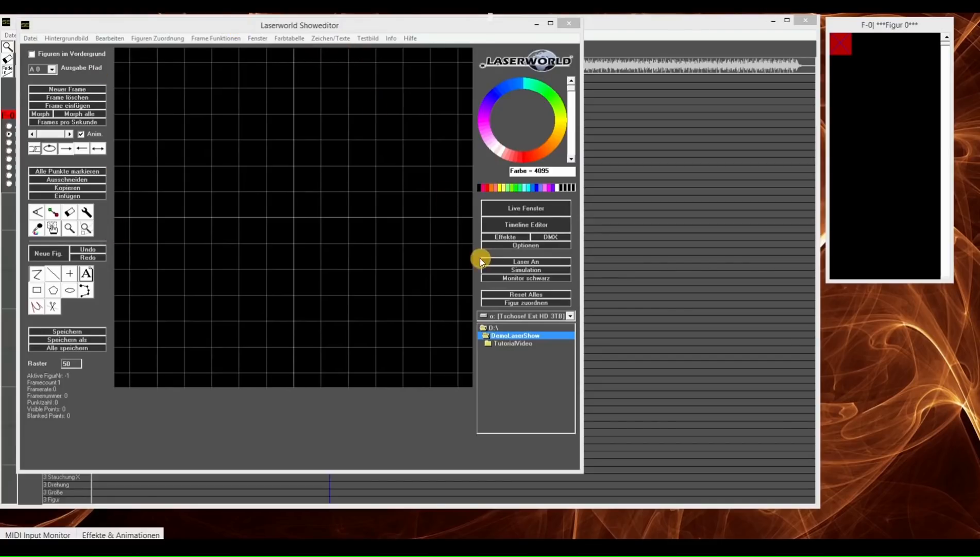
# Step: Set the colour selection type to the colour cube in the Sonstige 1 options and save the settings
pyautogui.click(512, 246)
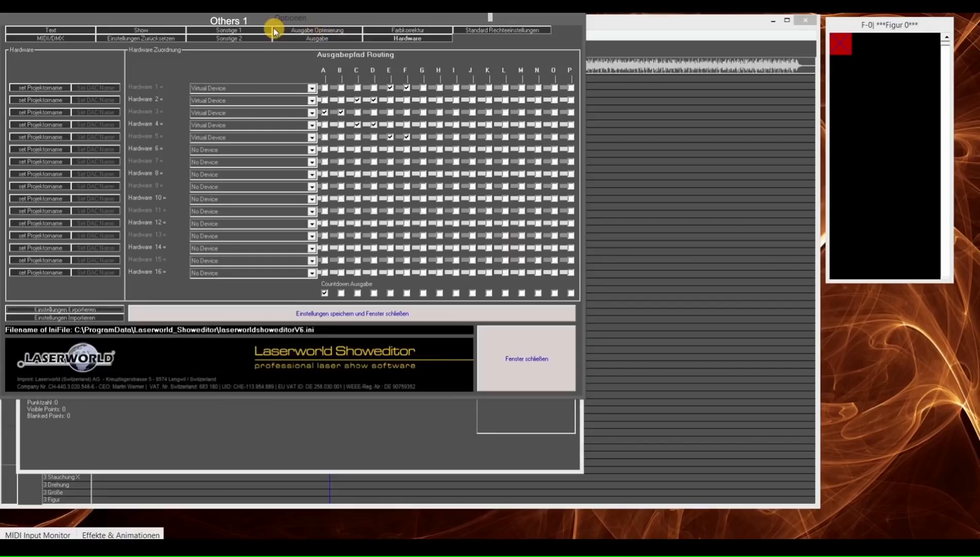
pyautogui.click(255, 30)
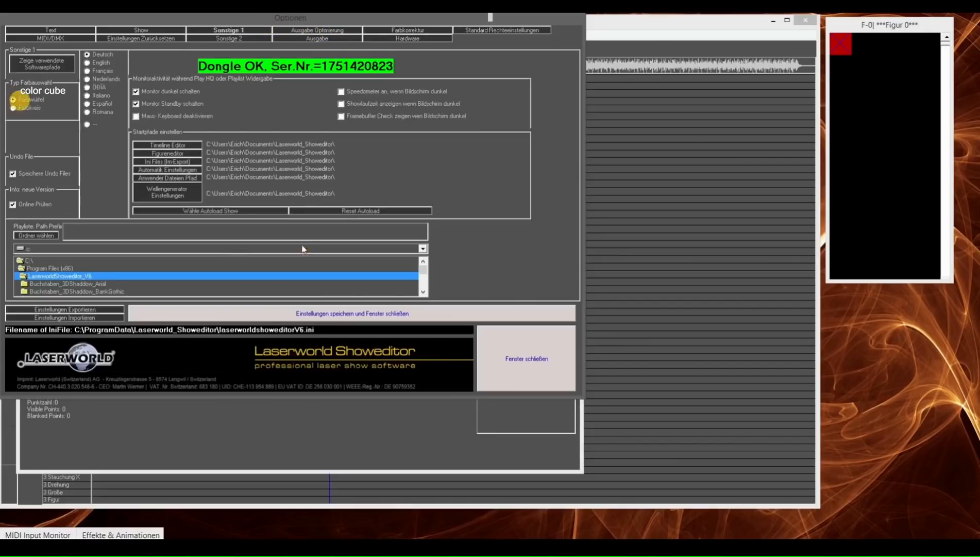
pyautogui.click(401, 314)
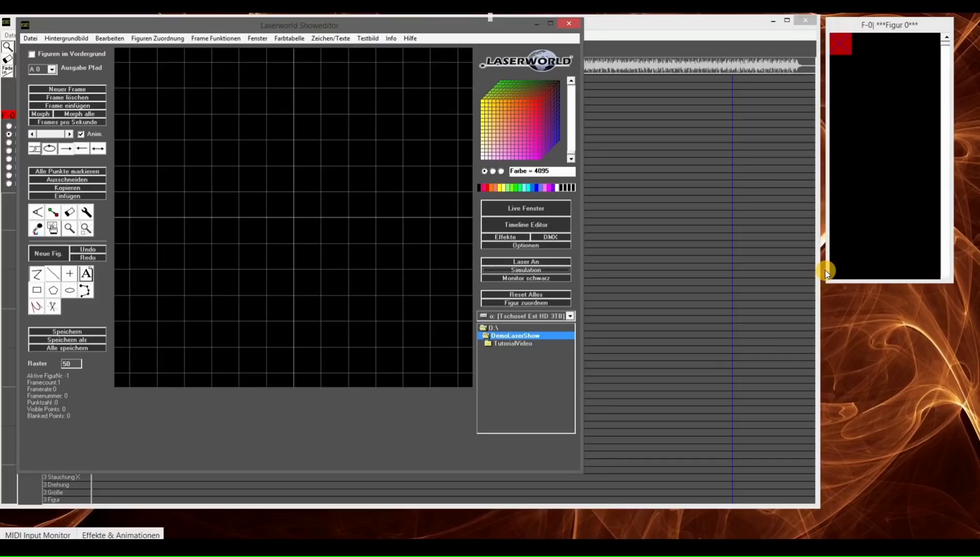
# Step: Bring the Timeline Editor forward, move the playback position to about 2 seconds, and play the show briefly before stopping it
pyautogui.click(665, 23)
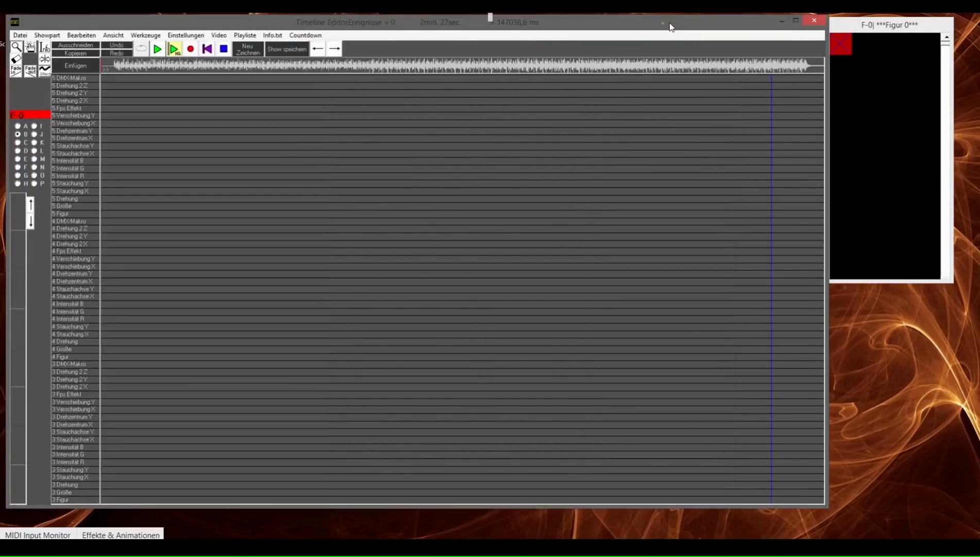
pyautogui.moveTo(591, 60); pyautogui.dragTo(123, 128)
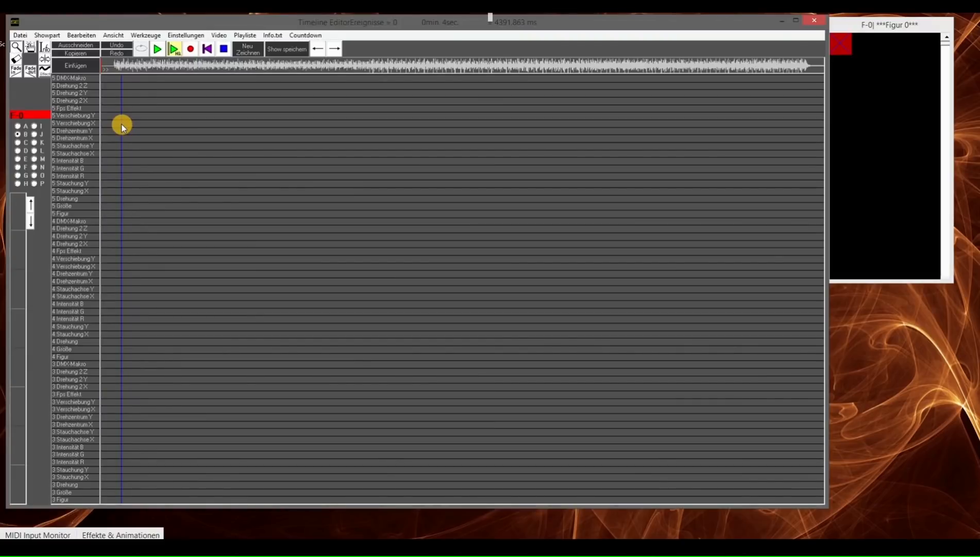
pyautogui.moveTo(122, 124); pyautogui.dragTo(123, 124)
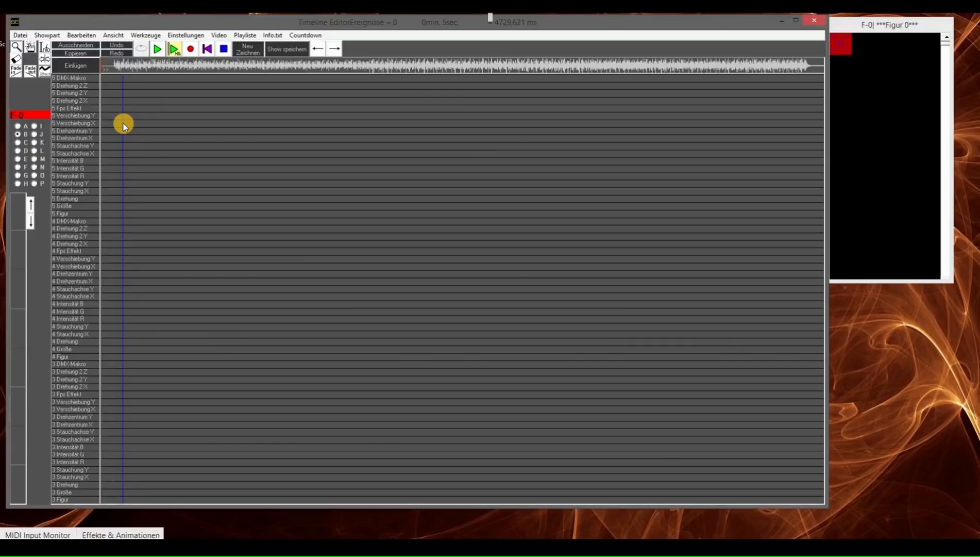
pyautogui.moveTo(124, 123); pyautogui.dragTo(111, 73)
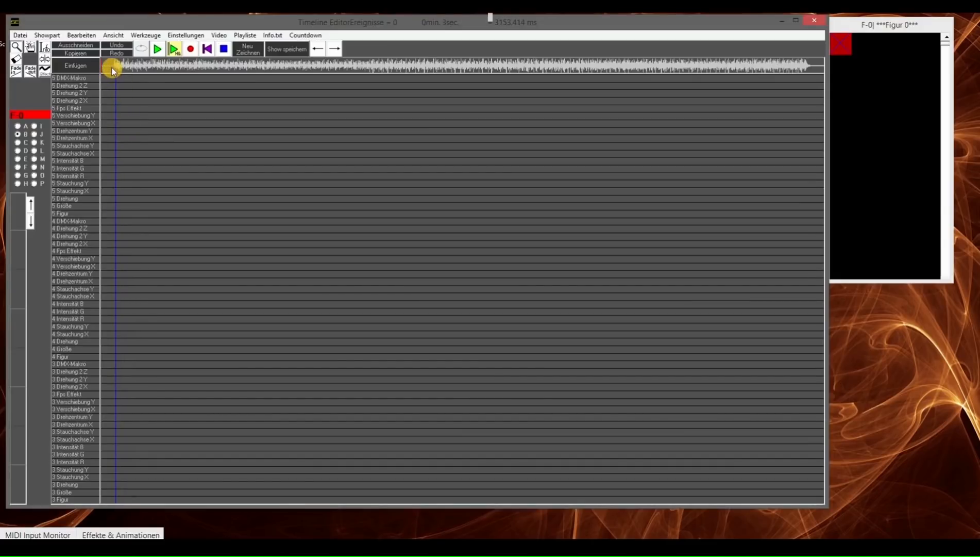
pyautogui.click(111, 69)
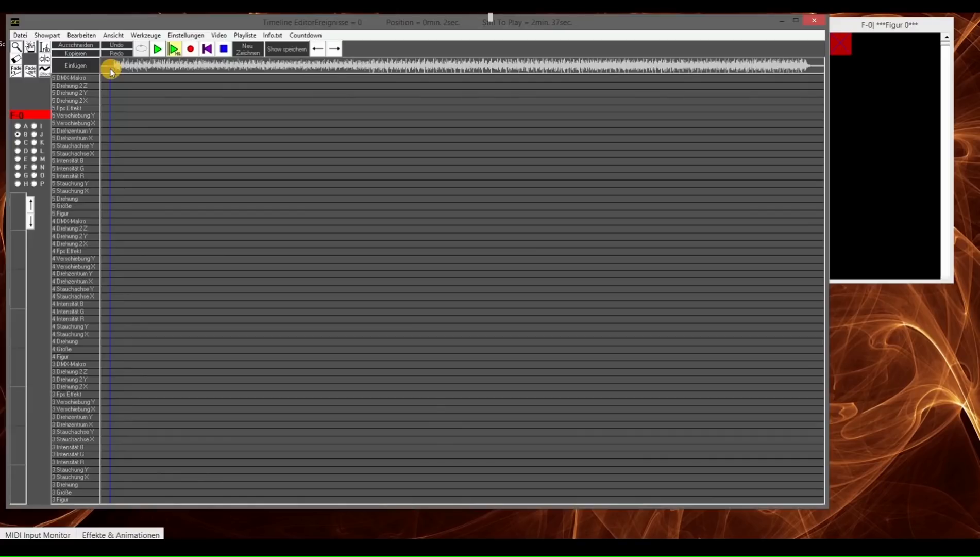
pyautogui.click(158, 50)
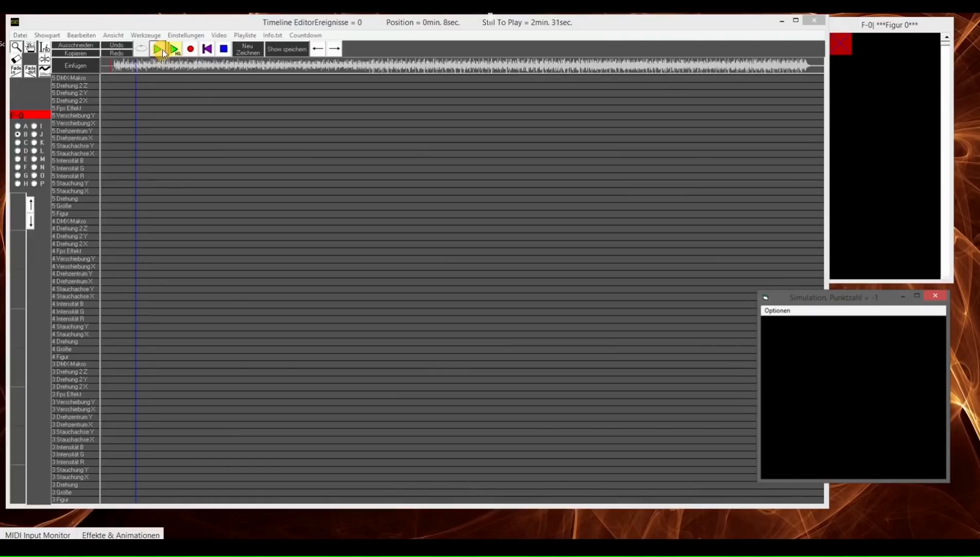
pyautogui.click(225, 50)
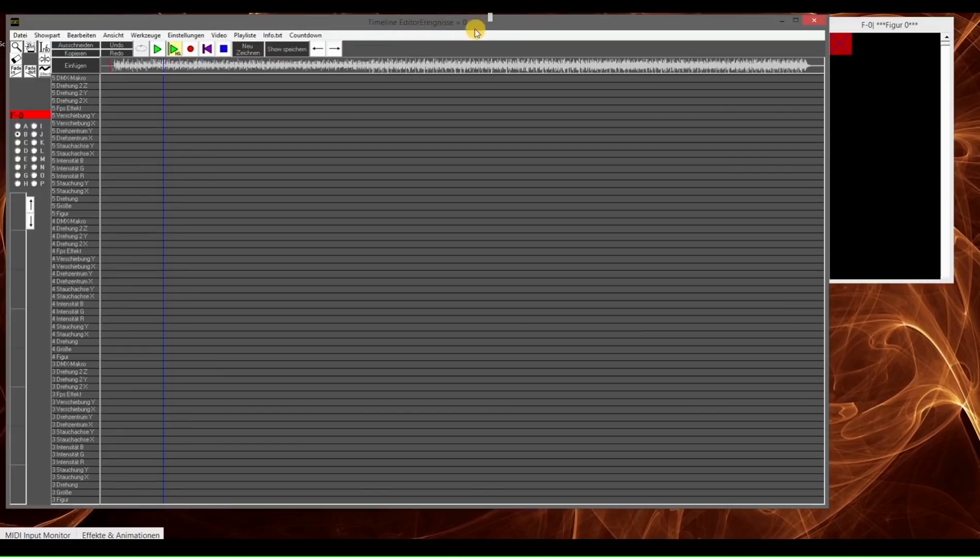
# Step: Minimize the Timeline Editor and choose red, colour 3840, from the colour cube as the drawing colour
pyautogui.moveTo(490, 17)
pyautogui.click(781, 22)
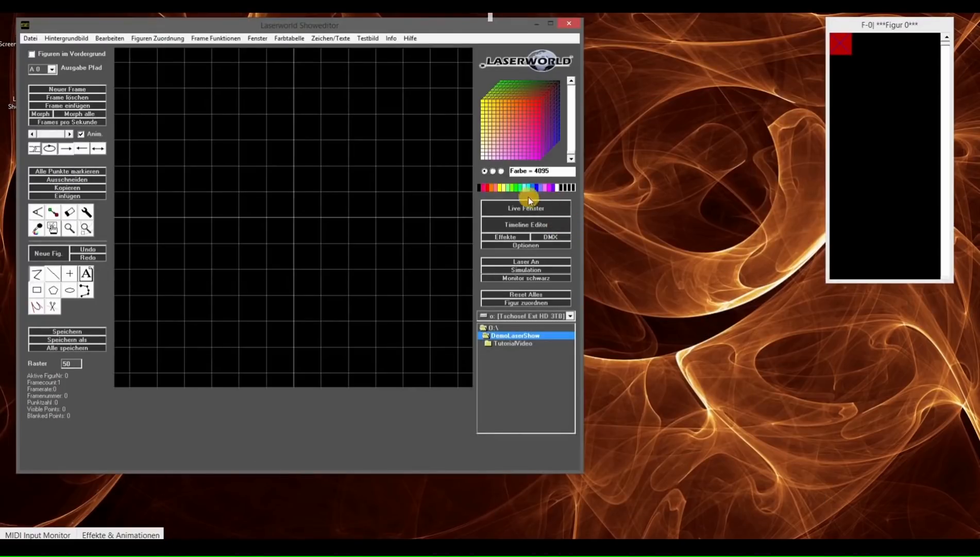
pyautogui.click(540, 101)
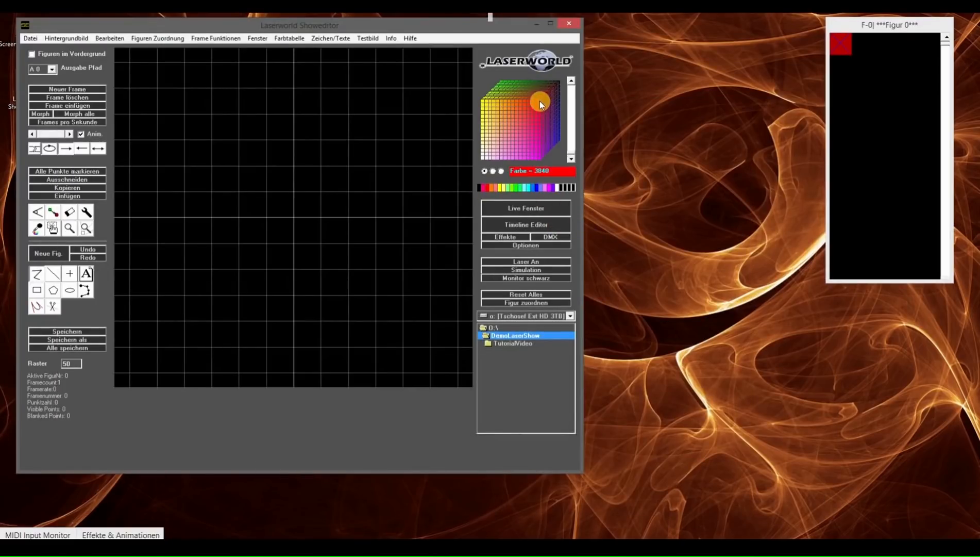
# Step: Open the wave generator, start its preview, and enable drawing X from left to right
pyautogui.click(109, 38)
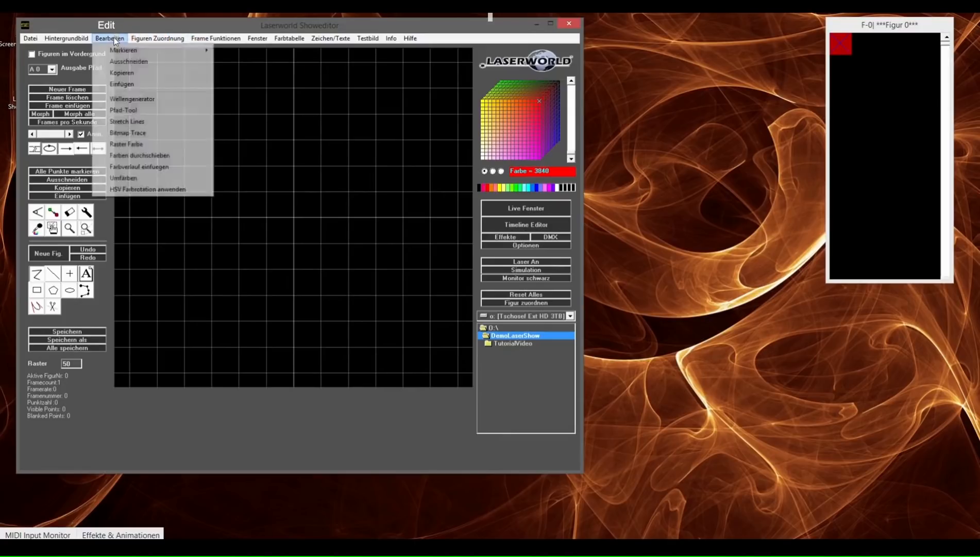
pyautogui.click(132, 99)
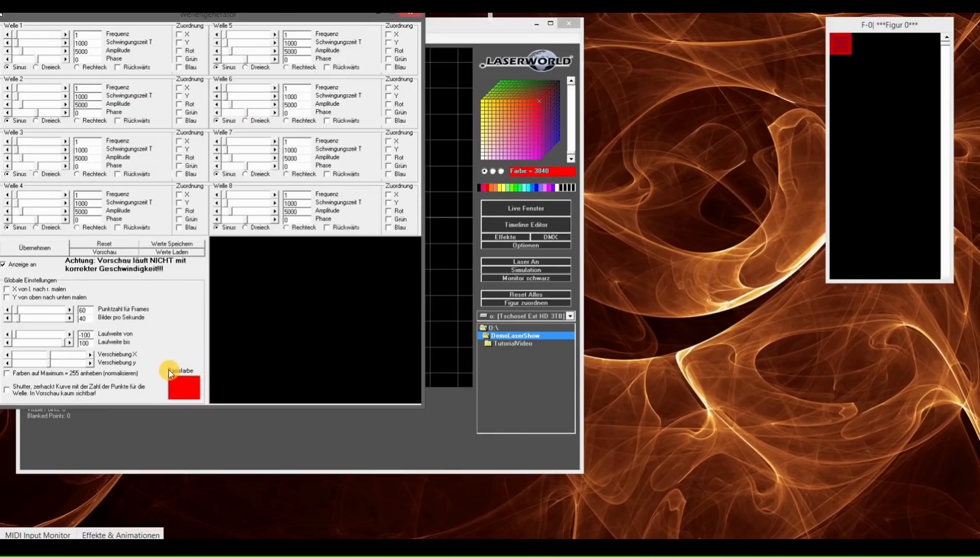
pyautogui.click(93, 253)
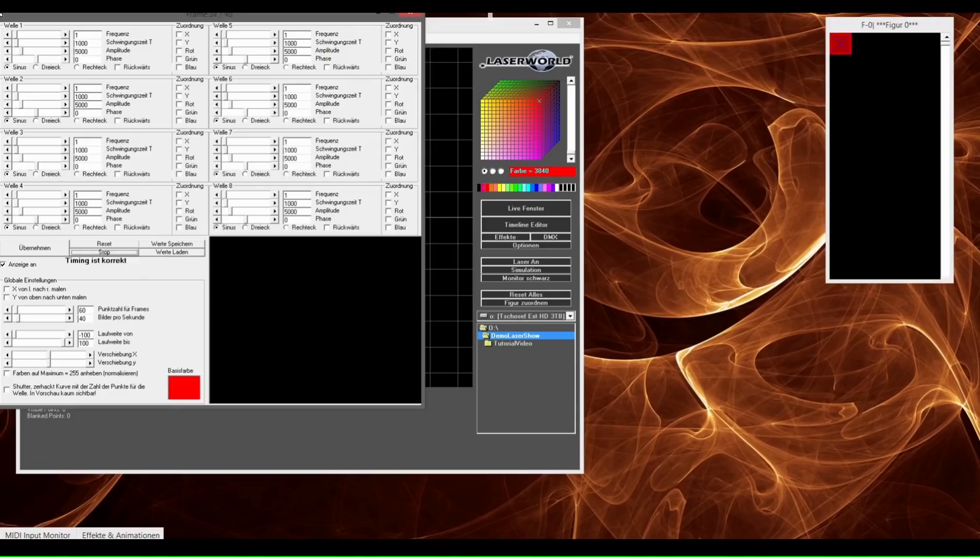
pyautogui.click(10, 289)
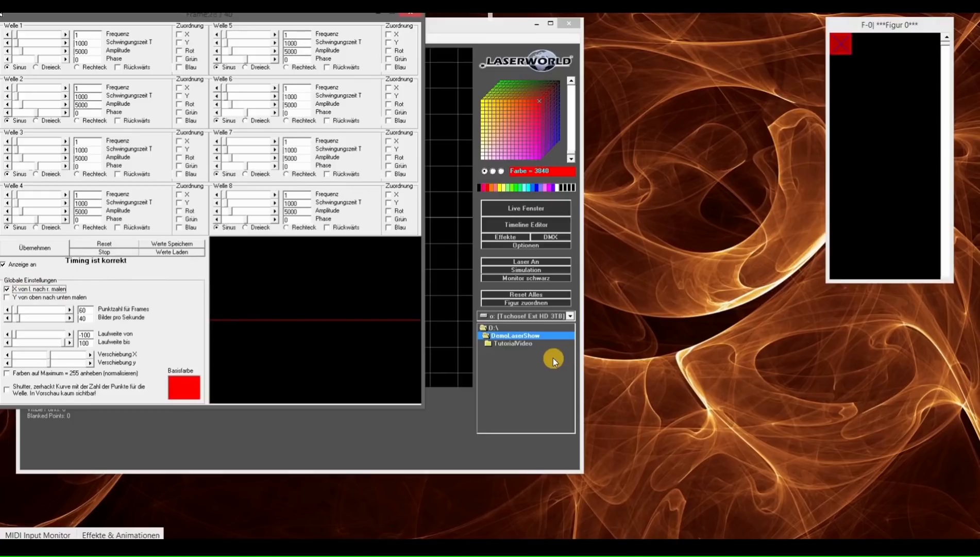
# Step: Assign wave 1 to Y and wave 2 to X, and set the frequency of both waves to 2
pyautogui.click(179, 43)
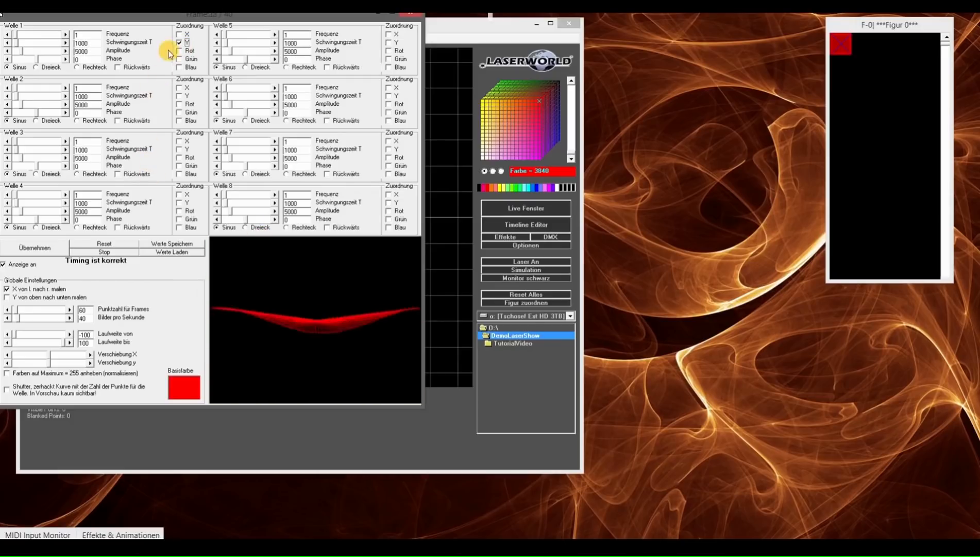
pyautogui.click(180, 87)
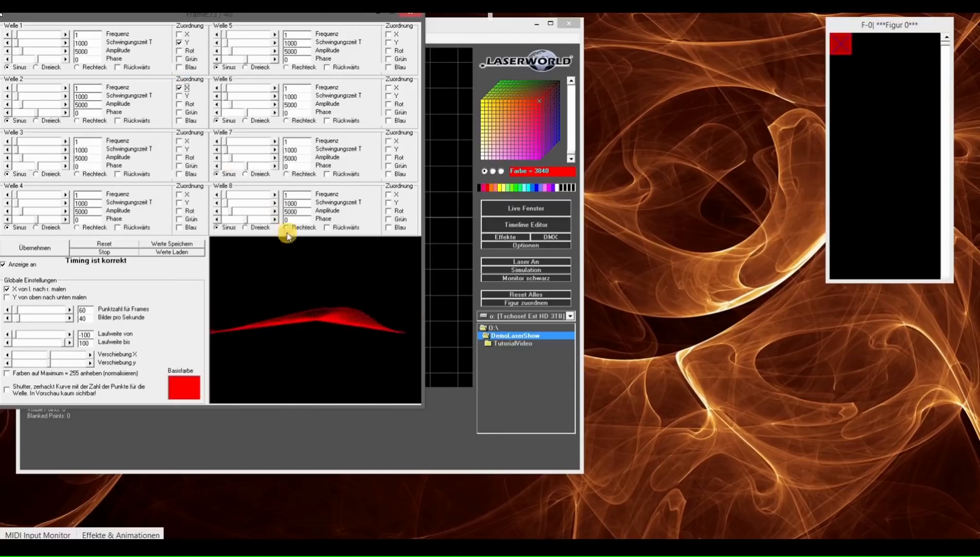
pyautogui.click(51, 37)
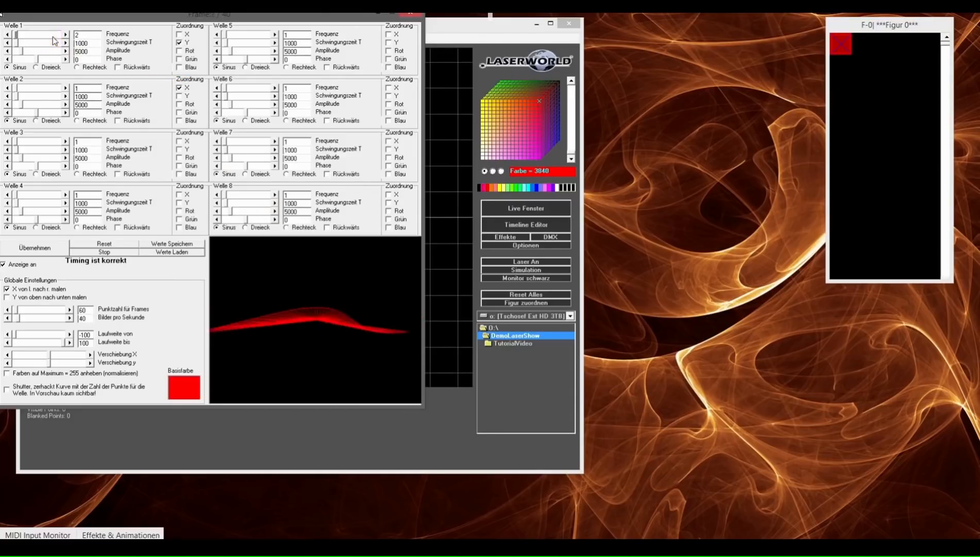
pyautogui.click(56, 88)
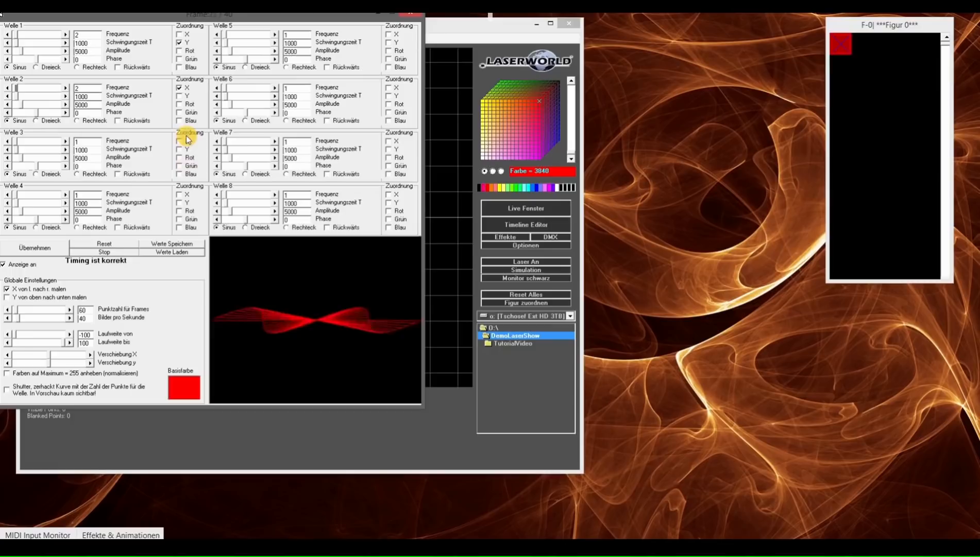
# Step: Assign wave 3 to red and green with an amplitude of 32767 and a frequency of 2
pyautogui.click(182, 105)
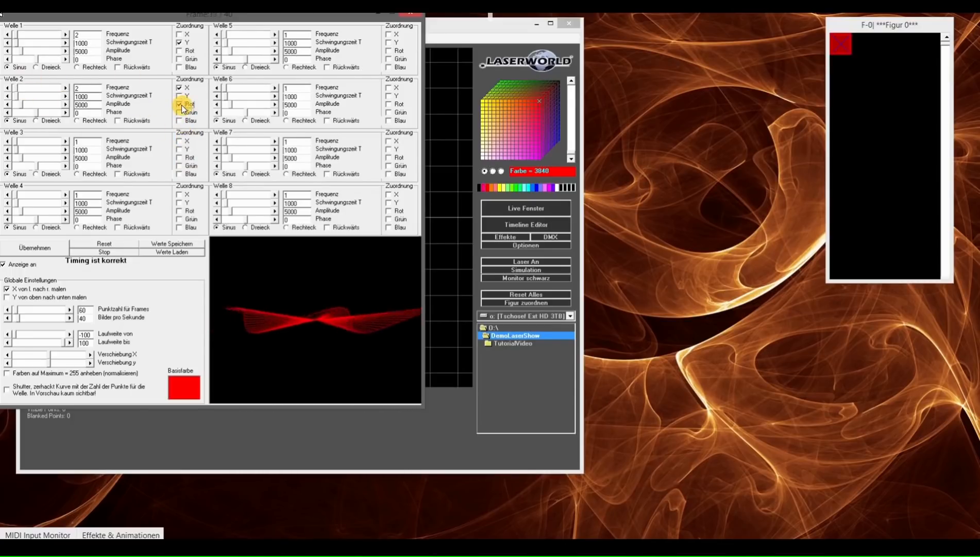
pyautogui.click(180, 158)
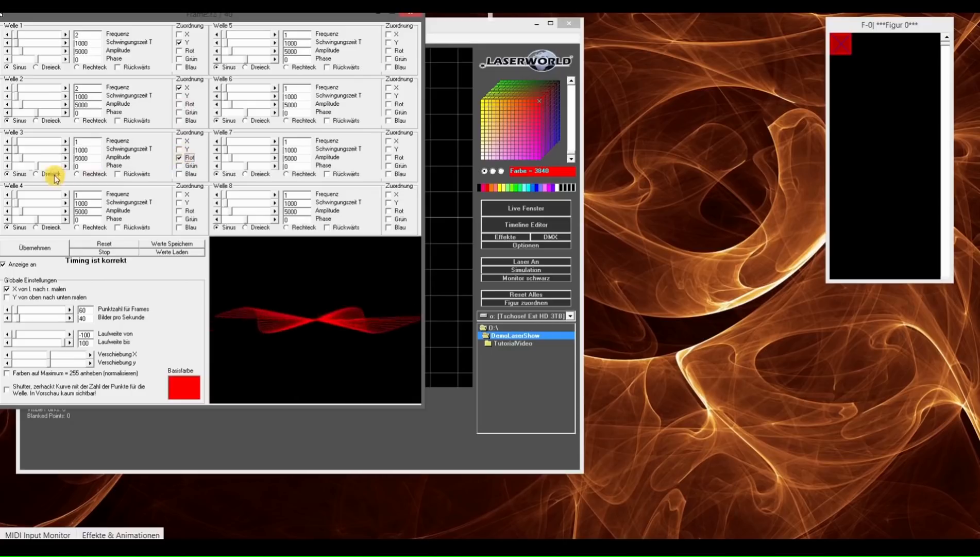
pyautogui.moveTo(64, 158); pyautogui.dragTo(63, 158)
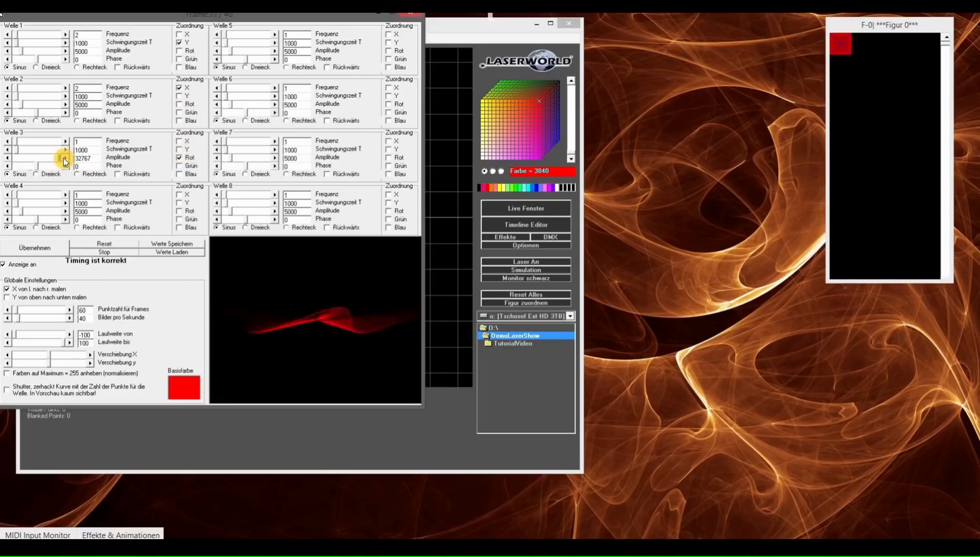
pyautogui.click(43, 140)
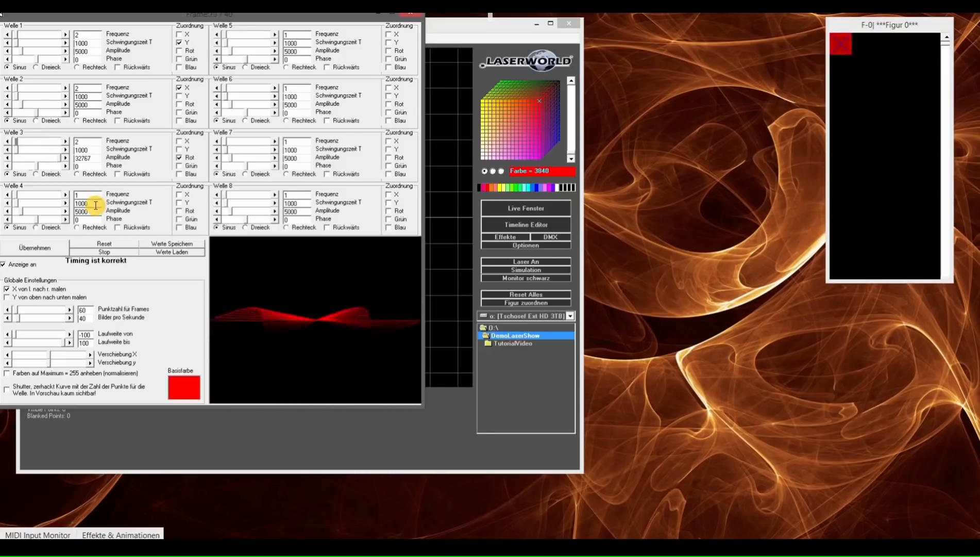
pyautogui.click(180, 166)
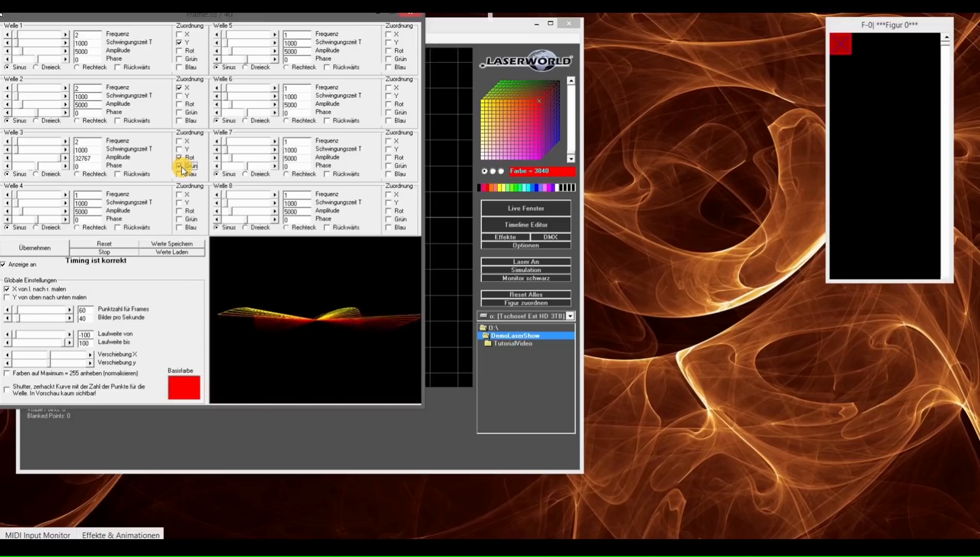
# Step: Set the wave generator to 100 frames per second and apply the wave to the figure
pyautogui.click(86, 319)
pyautogui.press('BackSpace')
pyautogui.press('BackSpace')
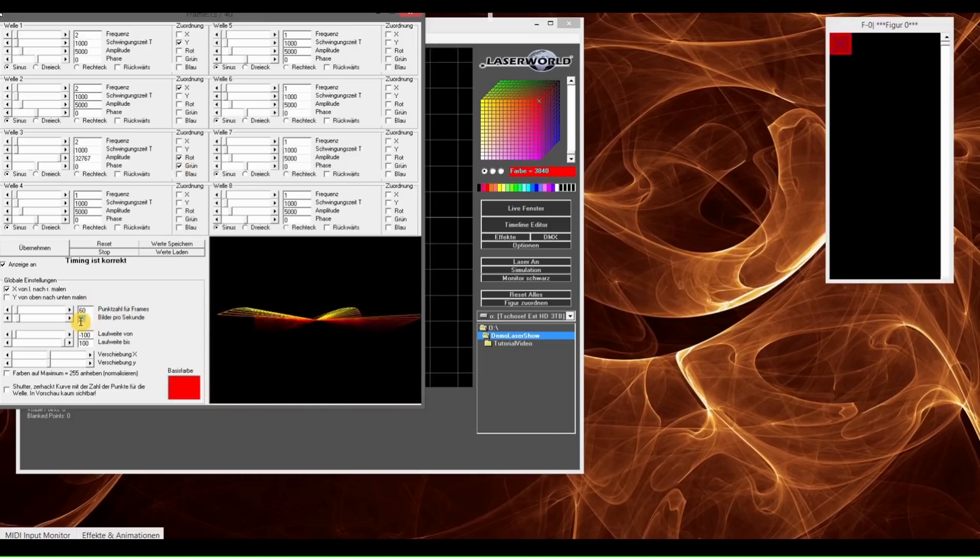
pyautogui.write('100')
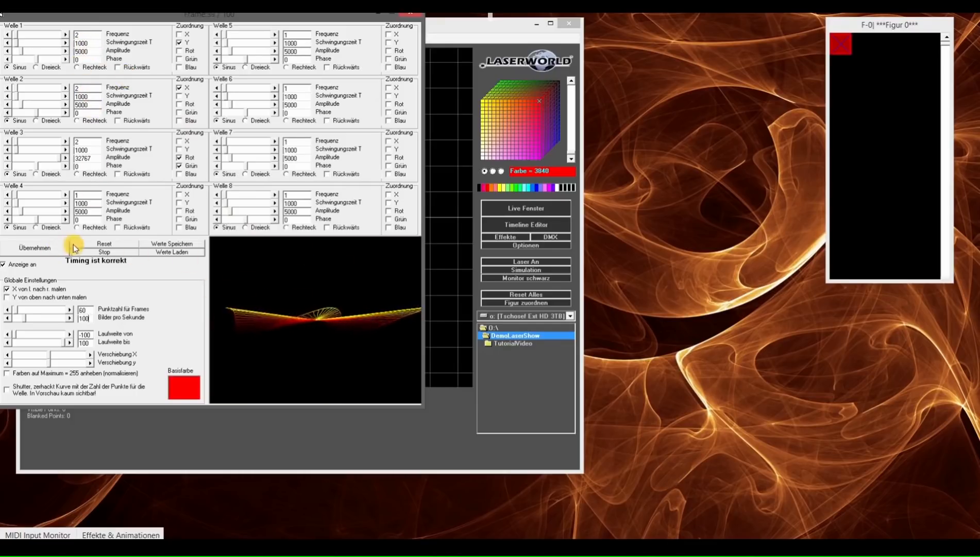
pyautogui.click(50, 246)
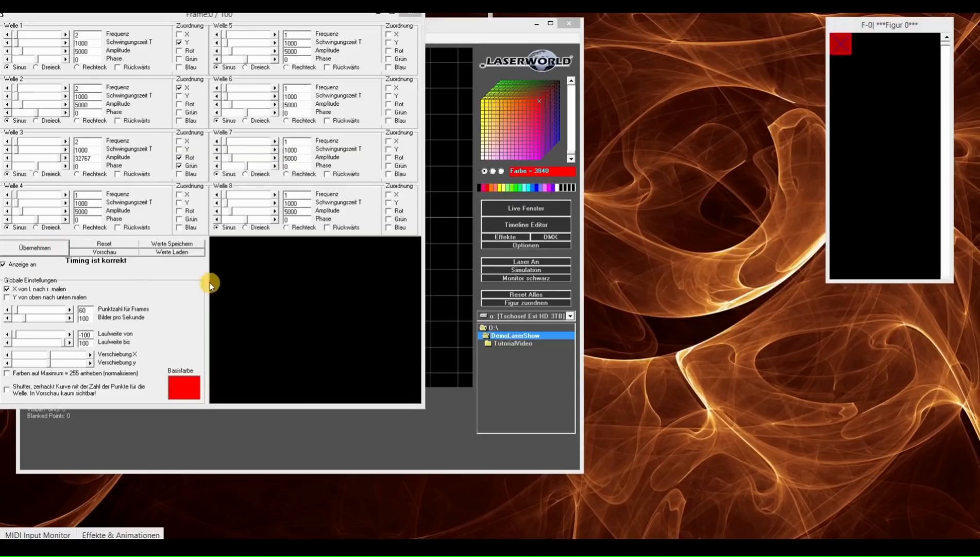
# Step: Bring the main editor forward, select the generated wave figure and check its frames-per-second setting
pyautogui.click(480, 36)
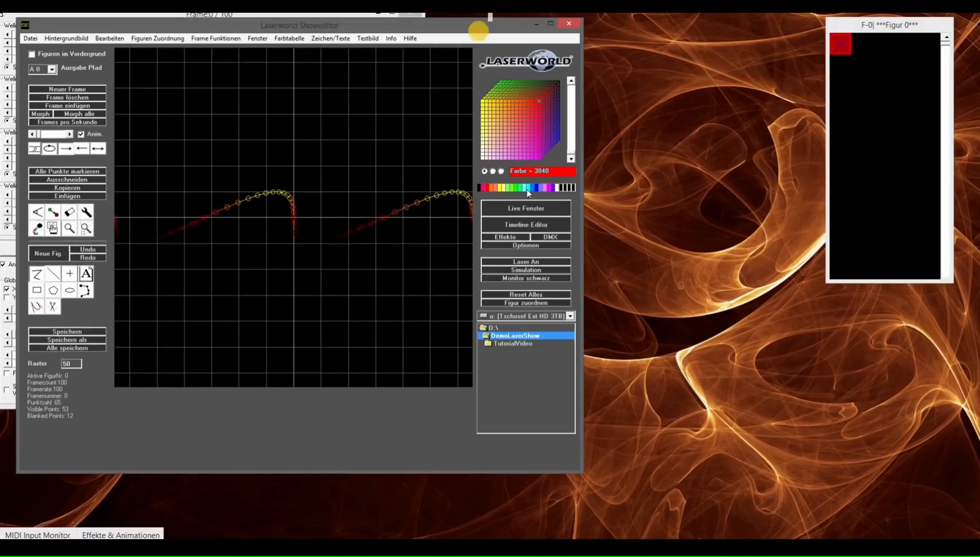
pyautogui.click(838, 41)
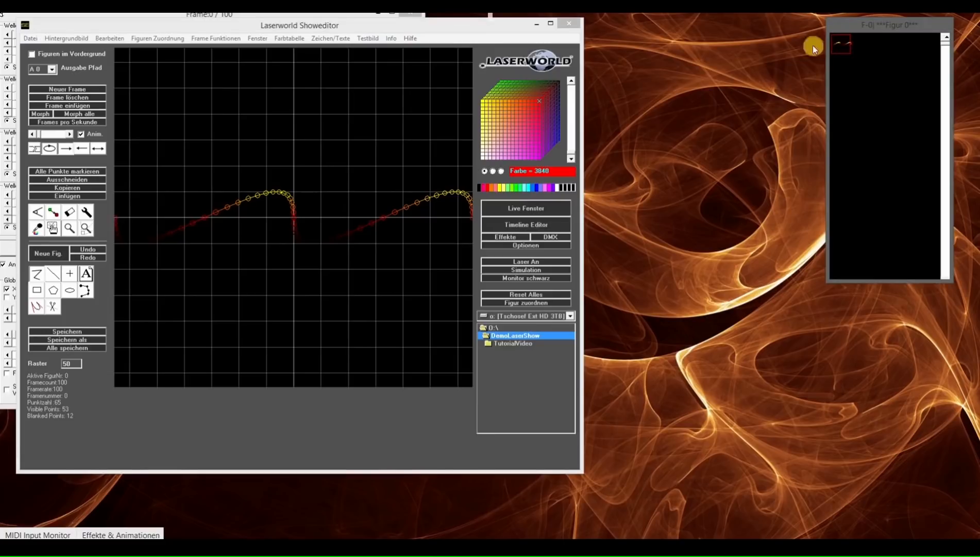
pyautogui.click(88, 132)
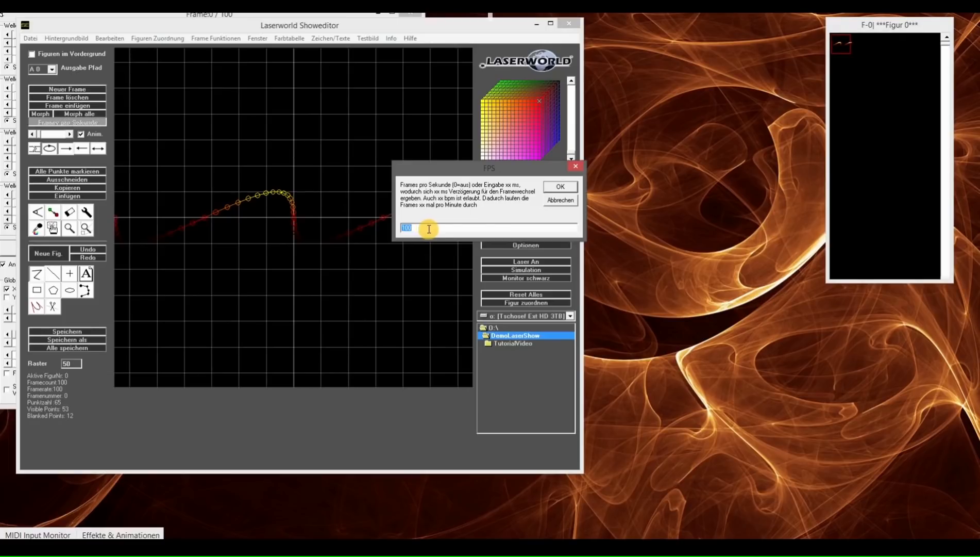
pyautogui.click(548, 186)
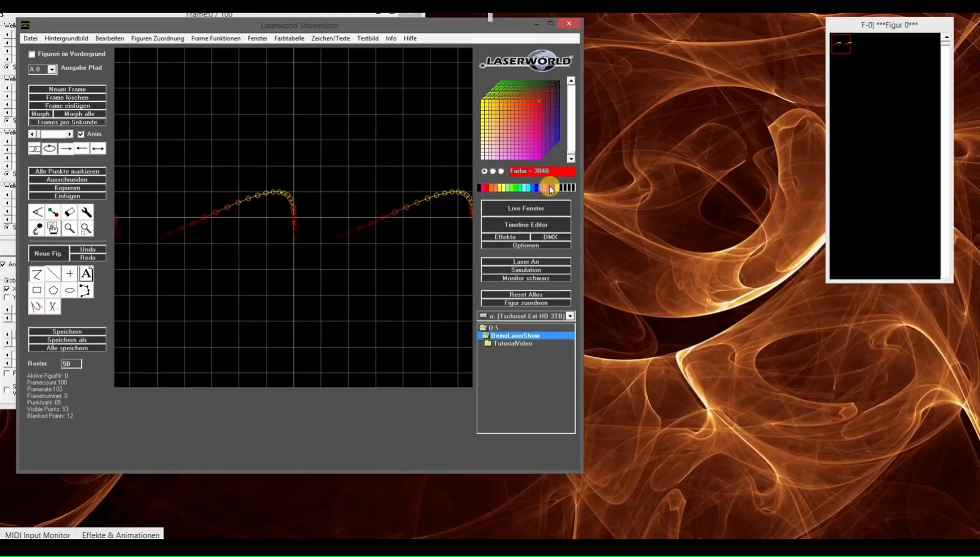
# Step: Open the Timeline Editor, restore it to a smaller window and open the Beatcounter
pyautogui.click(533, 223)
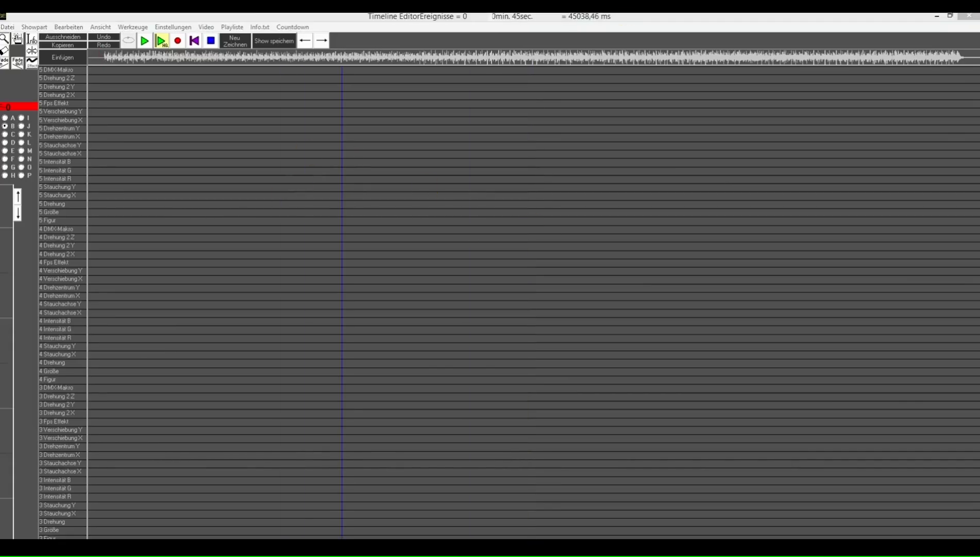
pyautogui.click(949, 16)
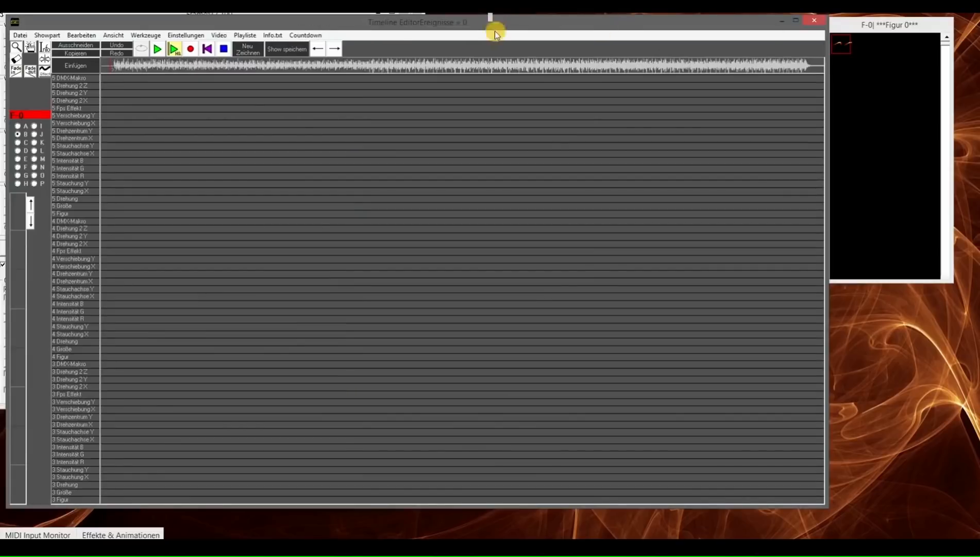
pyautogui.click(162, 34)
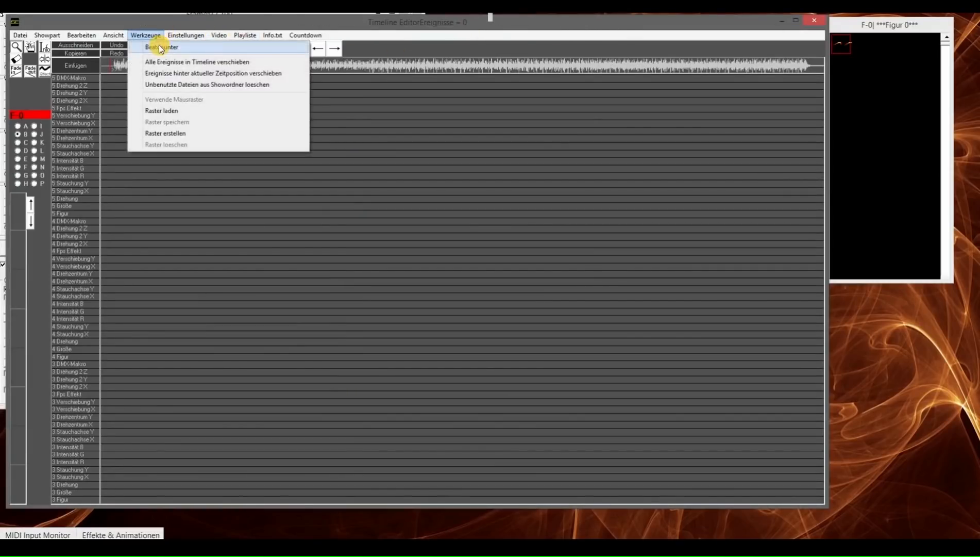
pyautogui.click(160, 47)
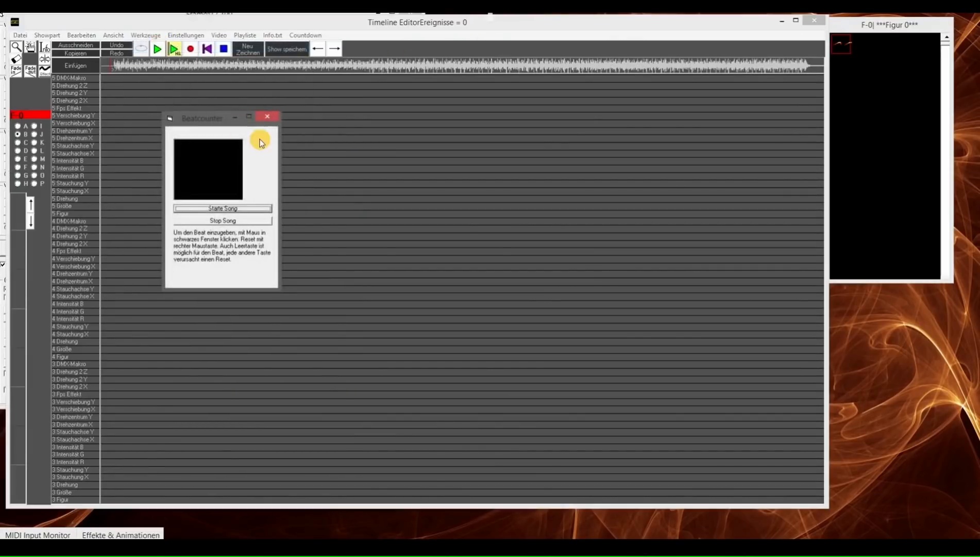
# Step: Start the song in the Beatcounter and tap along with the beat to measure its tempo
pyautogui.click(233, 208)
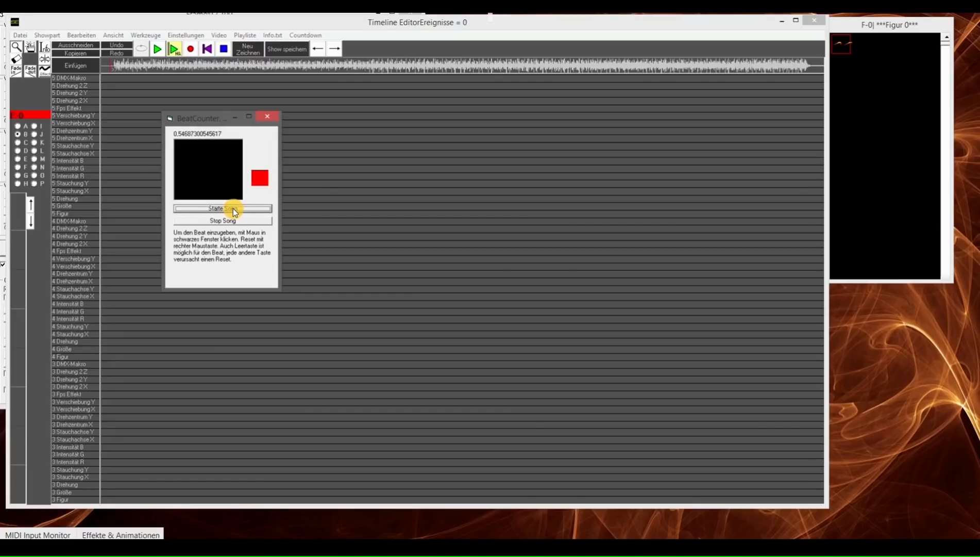
pyautogui.press('space')
pyautogui.press('space')
pyautogui.press('space')
pyautogui.press('space')
pyautogui.press('space')
pyautogui.press('space')
pyautogui.press('space')
pyautogui.press('space')
pyautogui.press('space')
pyautogui.press('space')
pyautogui.press('space')
pyautogui.press('space')
pyautogui.press('space')
pyautogui.press('space')
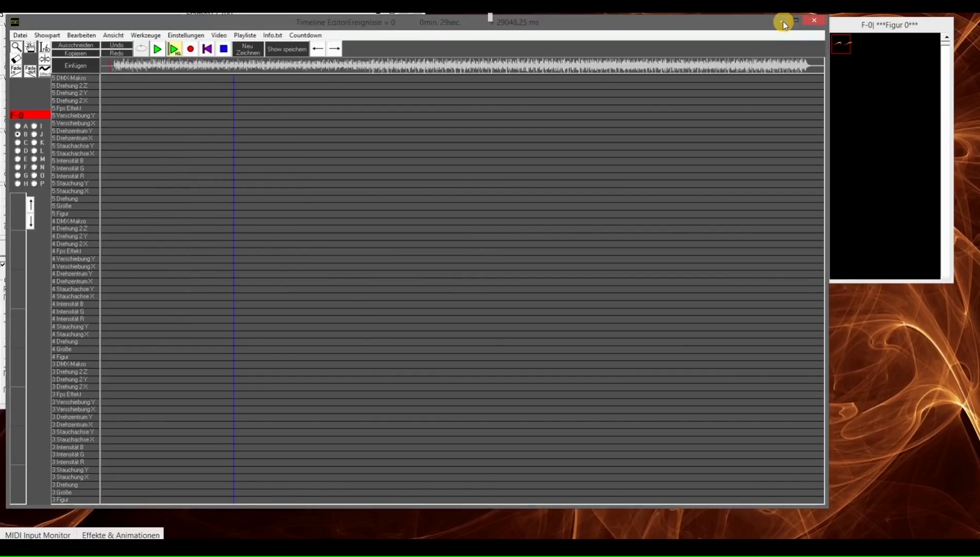
# Step: Minimize the Timeline Editor, select the wave figure and set its frame rate to 60 bpm
pyautogui.click(783, 24)
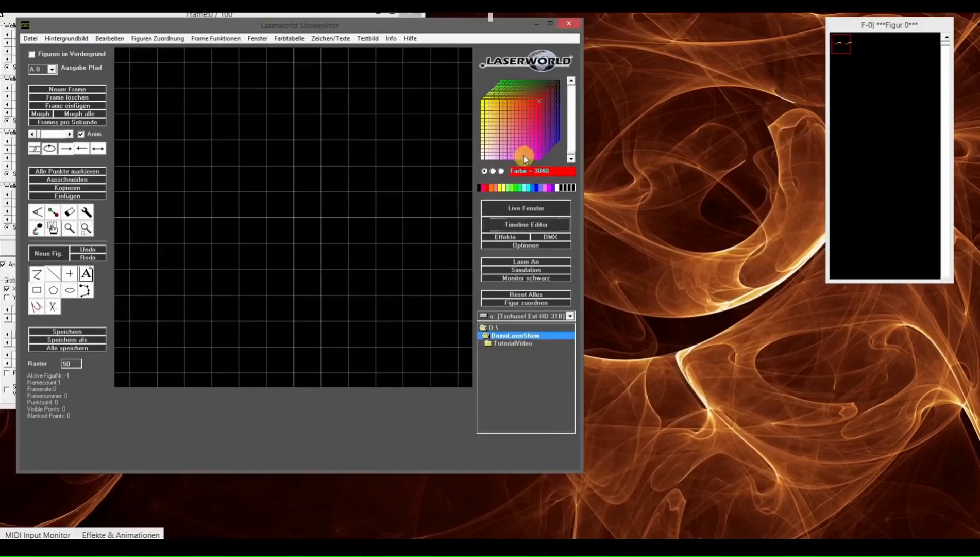
pyautogui.click(838, 43)
pyautogui.click(149, 165)
pyautogui.click(39, 116)
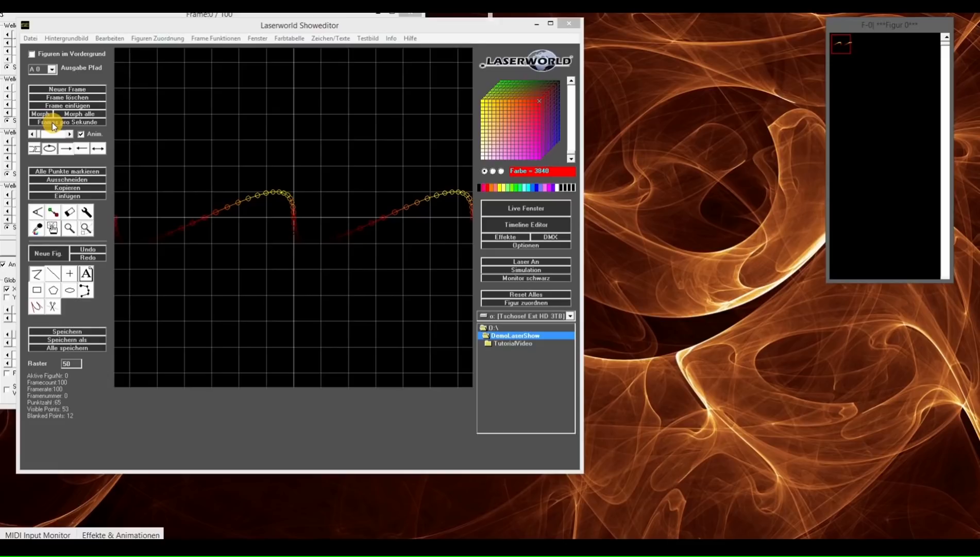
pyautogui.click(53, 121)
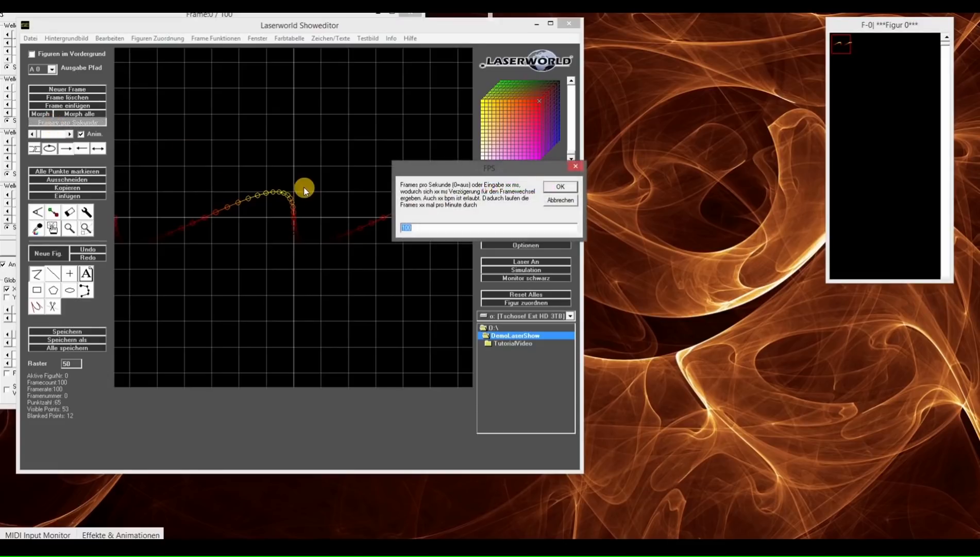
pyautogui.write('60 bpm')
pyautogui.click(552, 186)
# Step: Turn on the laser output, view the wave figure in the simulation window and switch the output off again
pyautogui.click(525, 261)
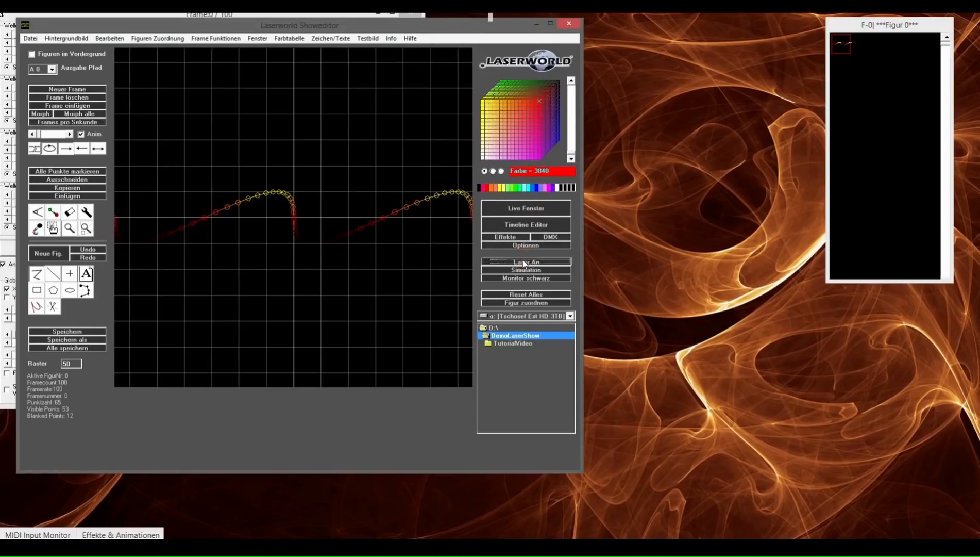
pyautogui.click(531, 269)
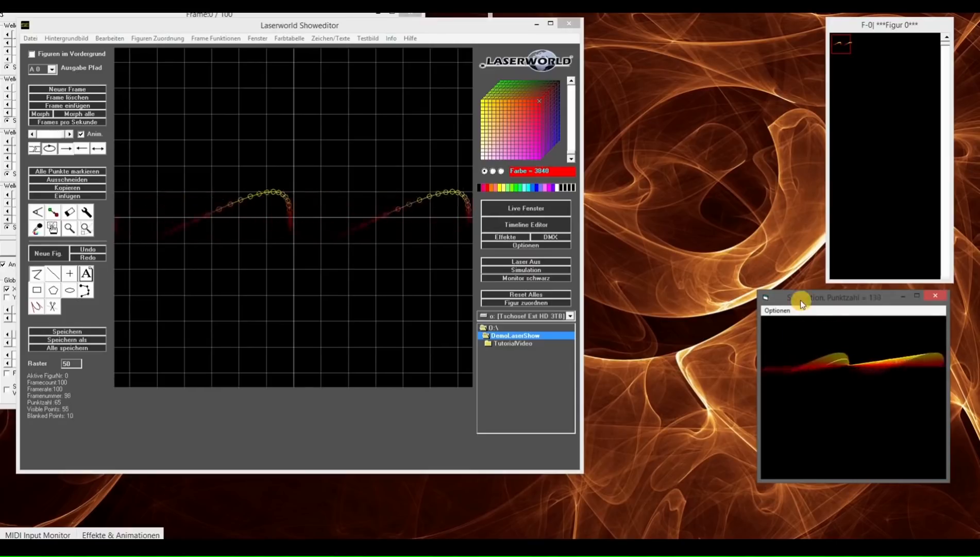
pyautogui.click(552, 261)
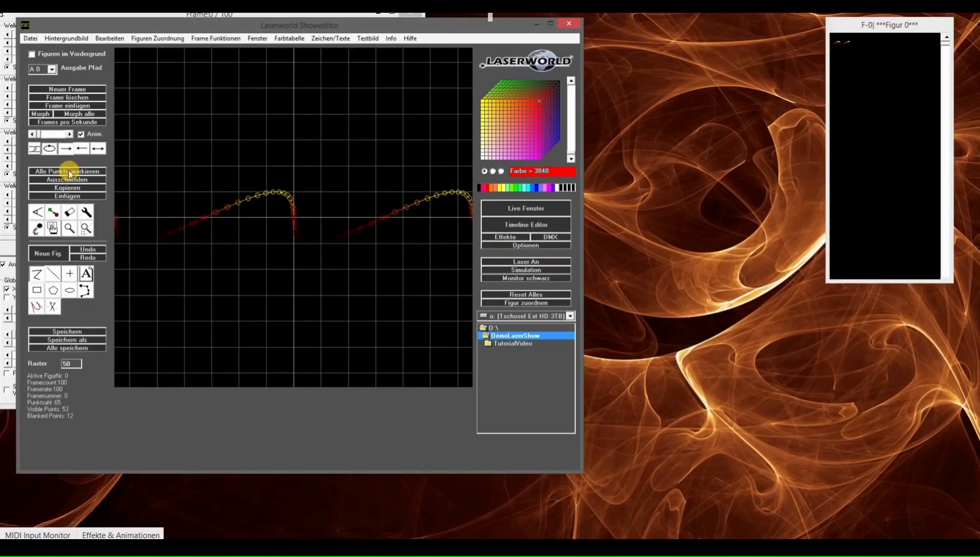
# Step: Save the wave figure as Welle_Rot_Gelb in the DemoLaserShow folder
pyautogui.click(99, 333)
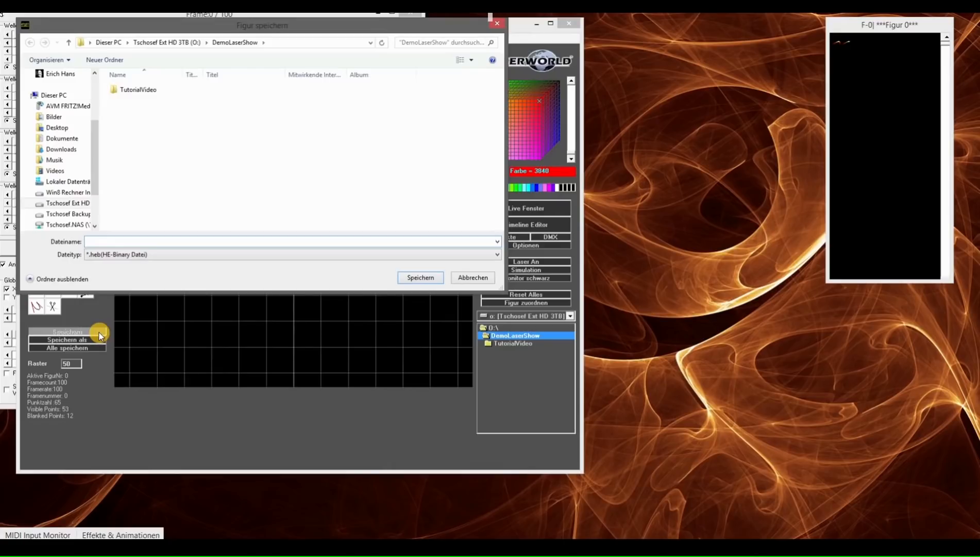
pyautogui.write('Welle_Rot_Gelb')
pyautogui.press('Return')
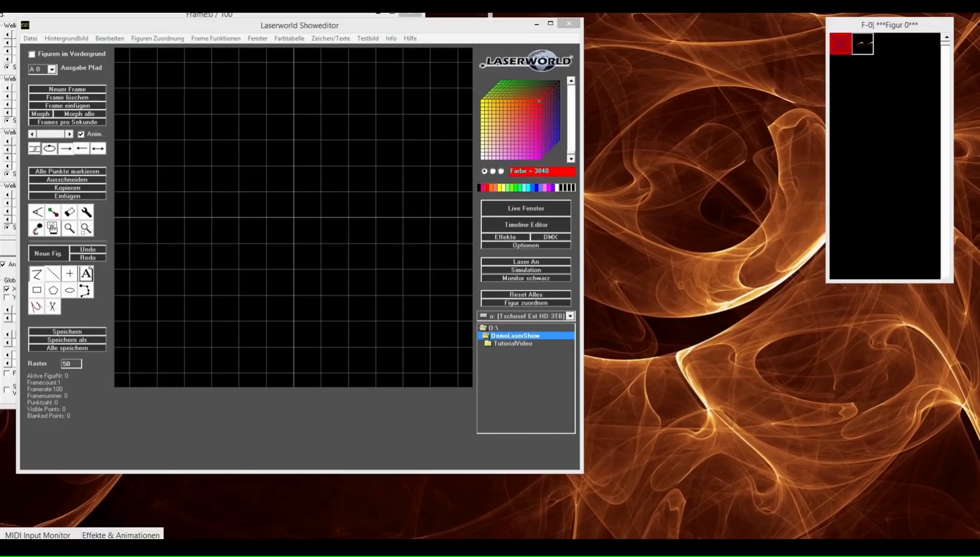
# Step: Select the saved Welle_Rot_Gelb figure, shift the figure window slightly aside and assign the figure to key 1
pyautogui.click(862, 44)
pyautogui.moveTo(857, 24)
pyautogui.mouseDown()
pyautogui.moveTo(834, 27)
pyautogui.moveTo(864, 25)
pyautogui.mouseUp()
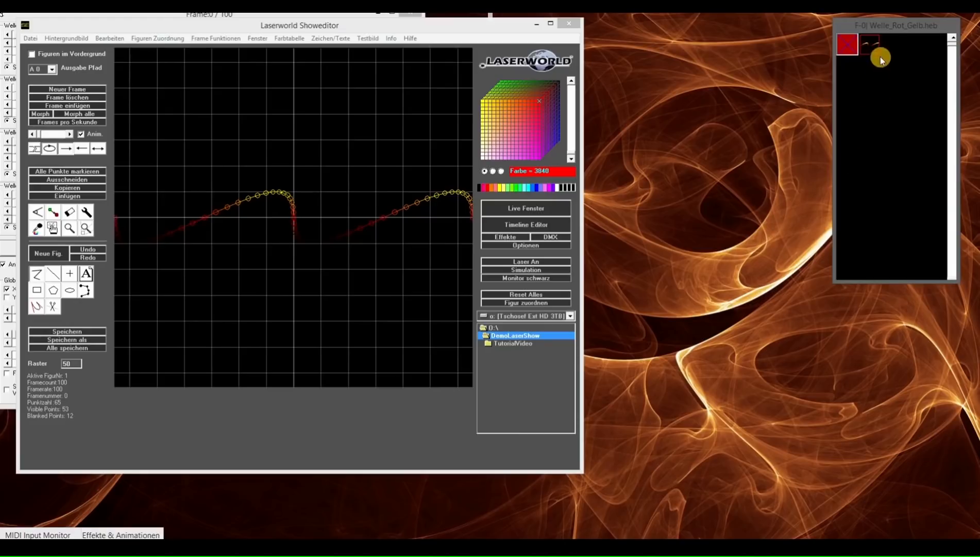
pyautogui.moveTo(885, 27); pyautogui.dragTo(899, 26)
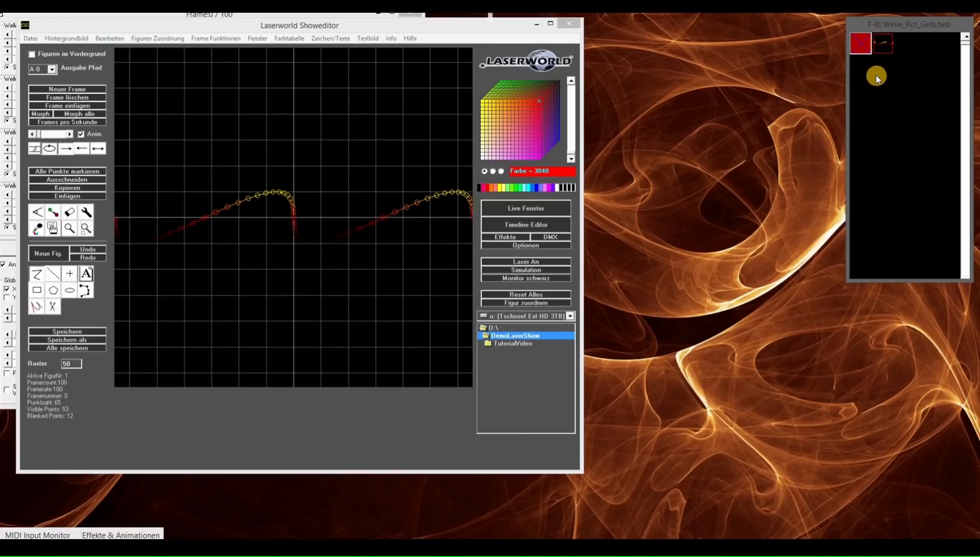
pyautogui.rightClick(880, 46)
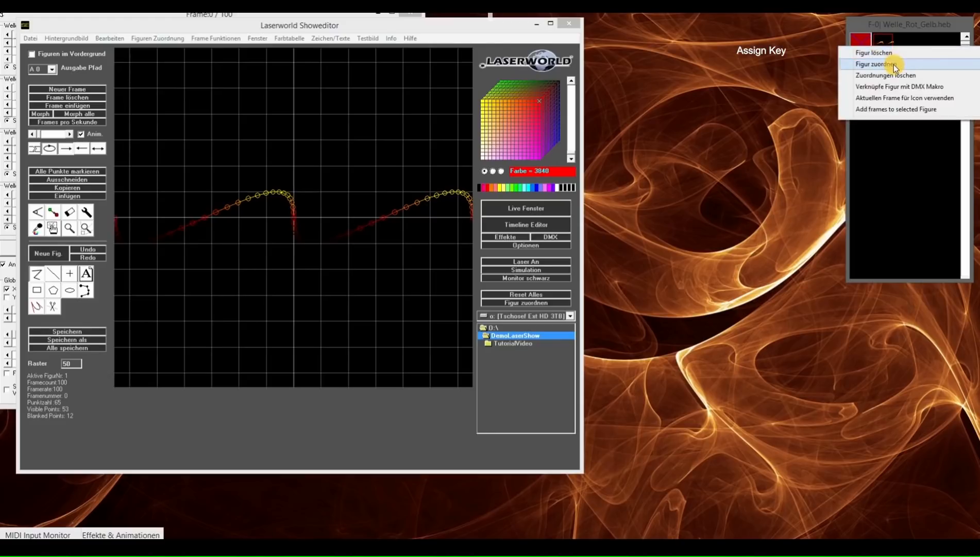
pyautogui.click(874, 63)
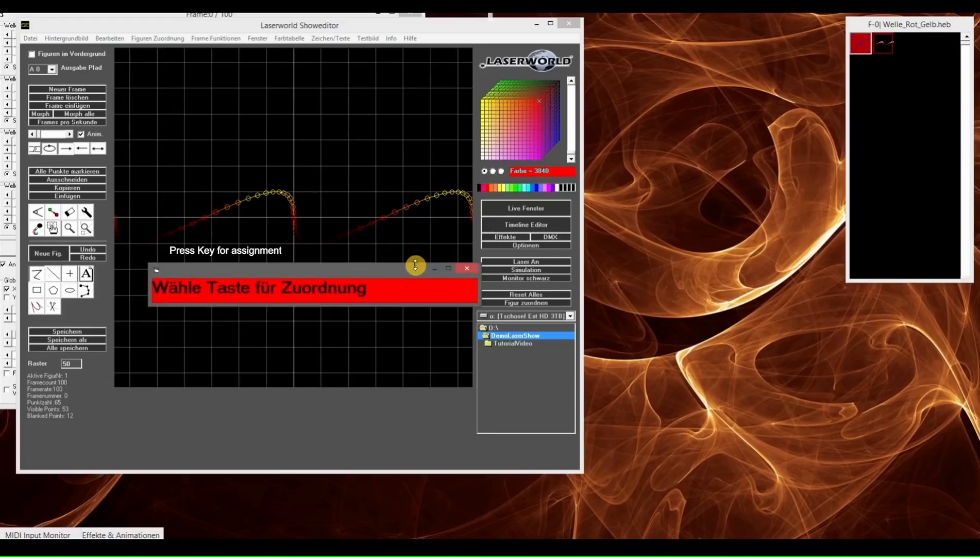
pyautogui.press('1')
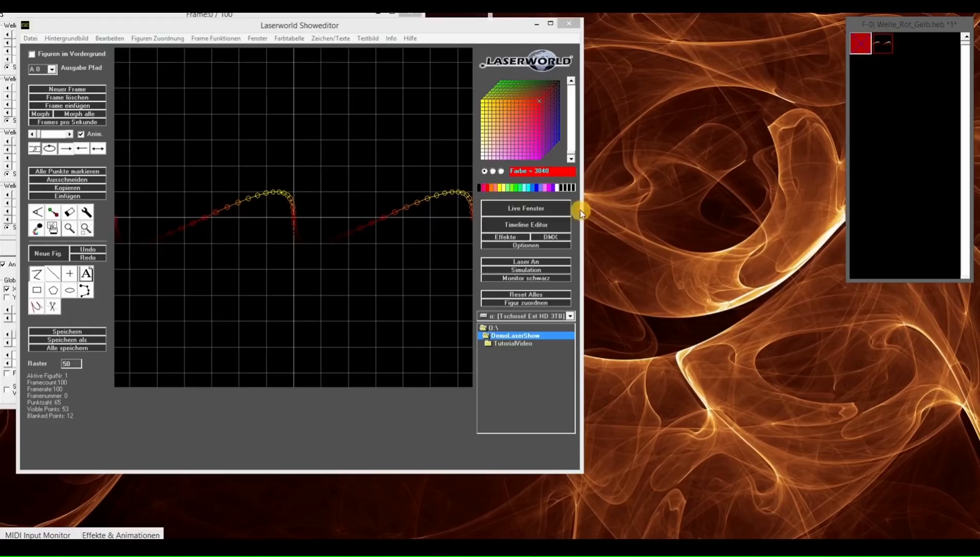
# Step: Assign the wave figure to key 2 in the live window as well, and delete that key assignment
pyautogui.click(558, 209)
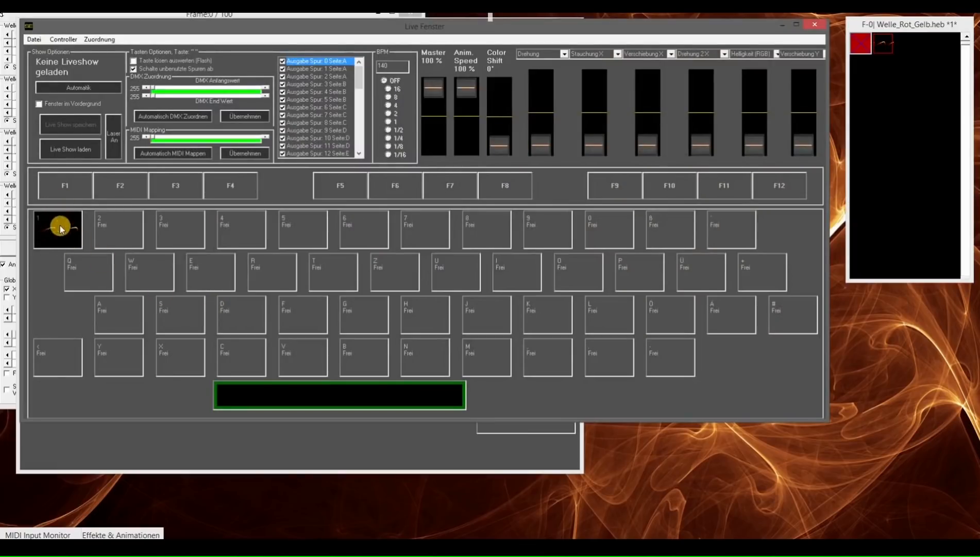
pyautogui.click(885, 45)
pyautogui.moveTo(571, 154); pyautogui.dragTo(107, 232)
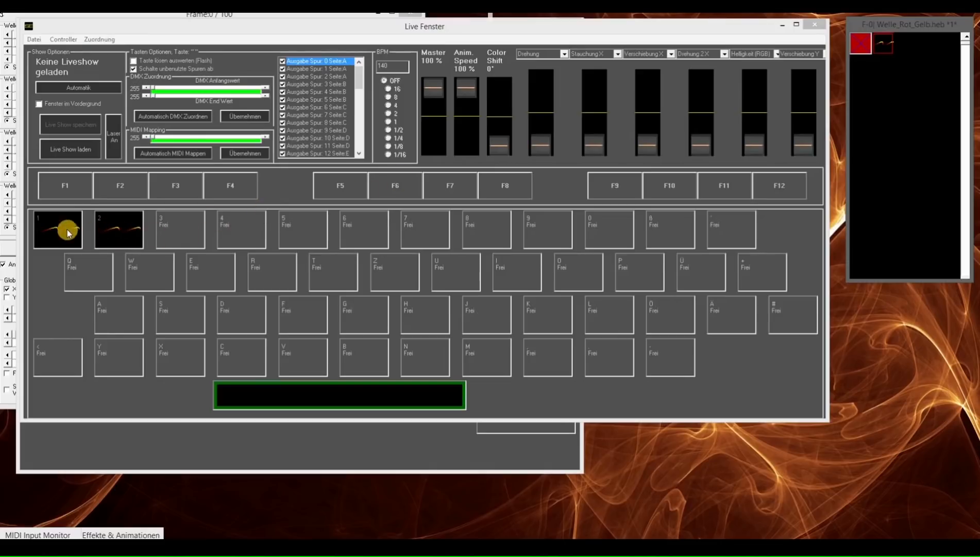
pyautogui.rightClick(119, 234)
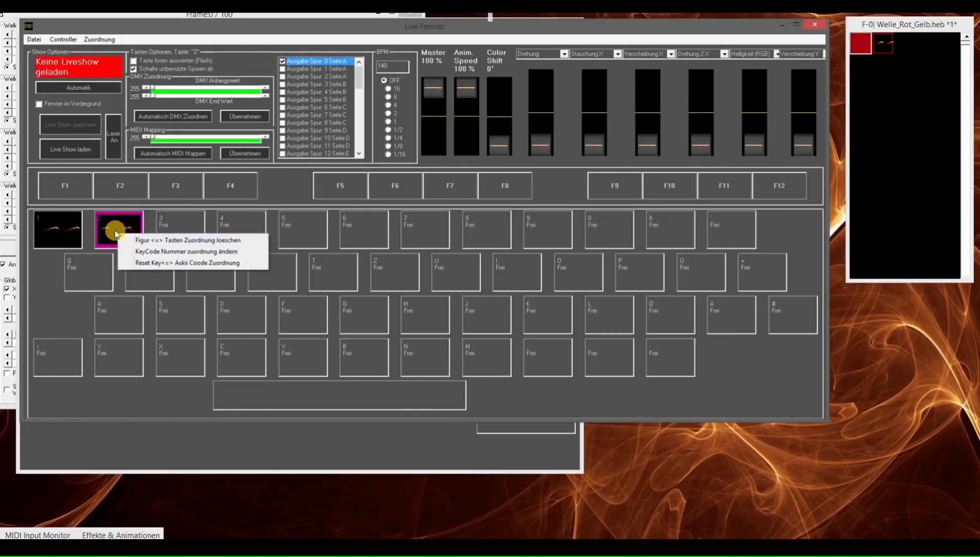
pyautogui.click(133, 239)
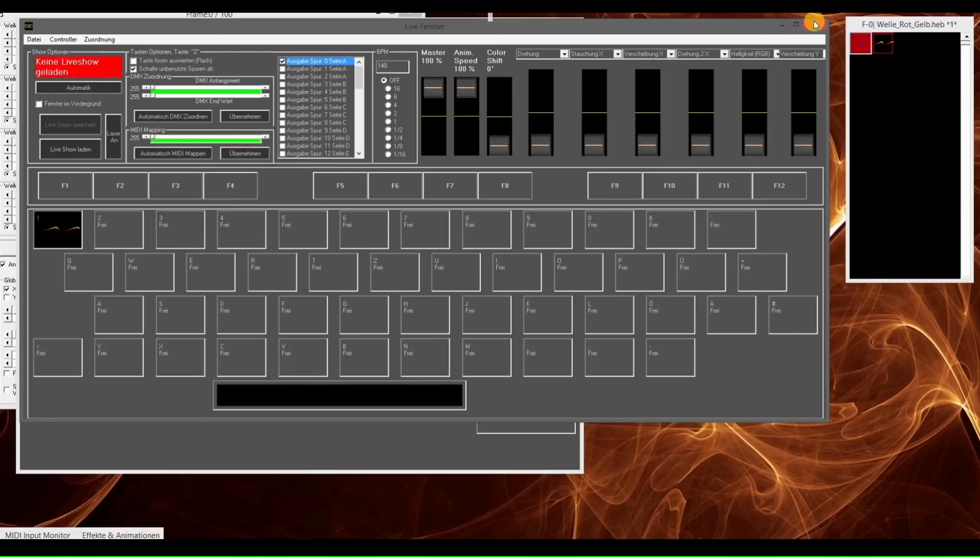
# Step: Check the output track settings of key 1 and of the space bar slot in the live window
pyautogui.press('1')
pyautogui.click(56, 231)
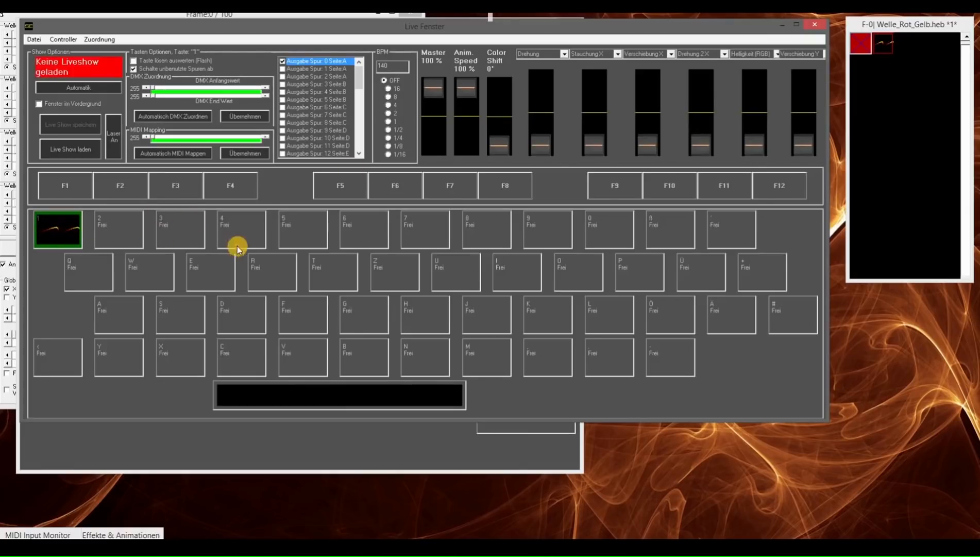
pyautogui.click(345, 395)
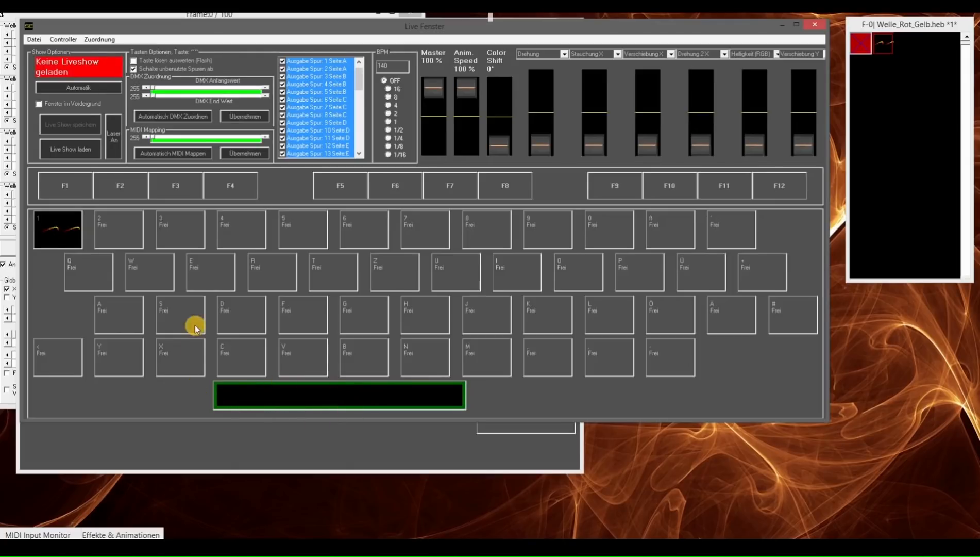
# Step: Close the live window, and select the track 0 Figur row on page A of the Timeline Editor
pyautogui.click(824, 23)
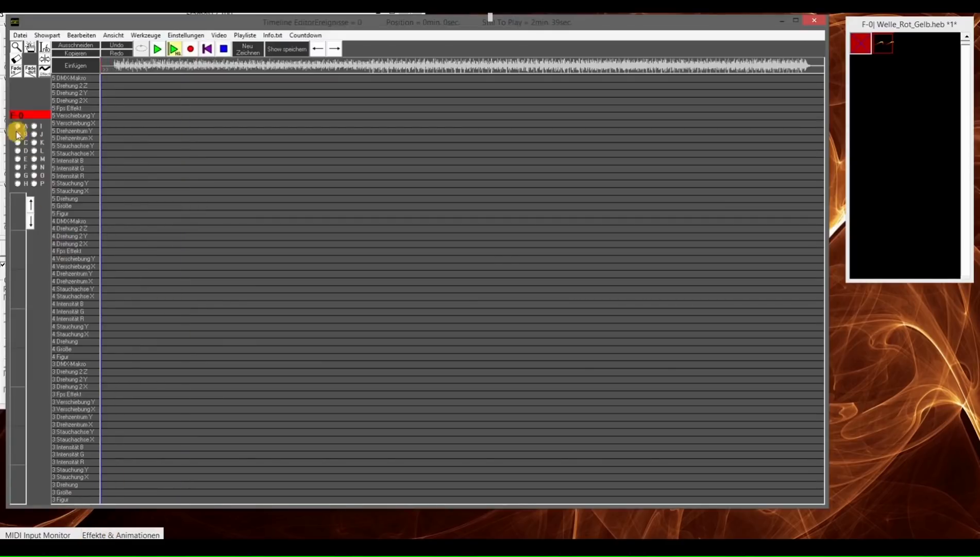
pyautogui.click(17, 126)
pyautogui.click(77, 493)
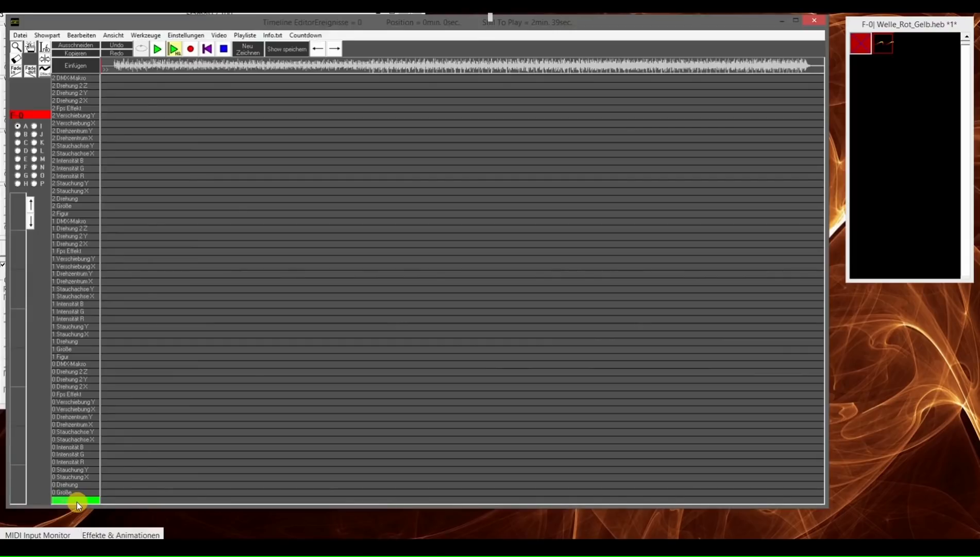
# Step: Record the wave figure from key 1 on the track 0 Figur row, and undo the recording
pyautogui.click(190, 49)
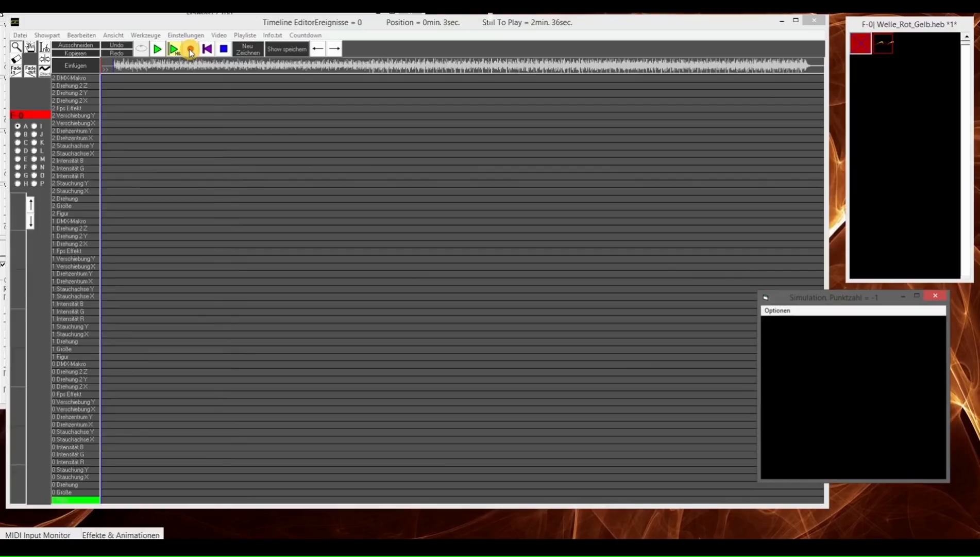
pyautogui.click(224, 49)
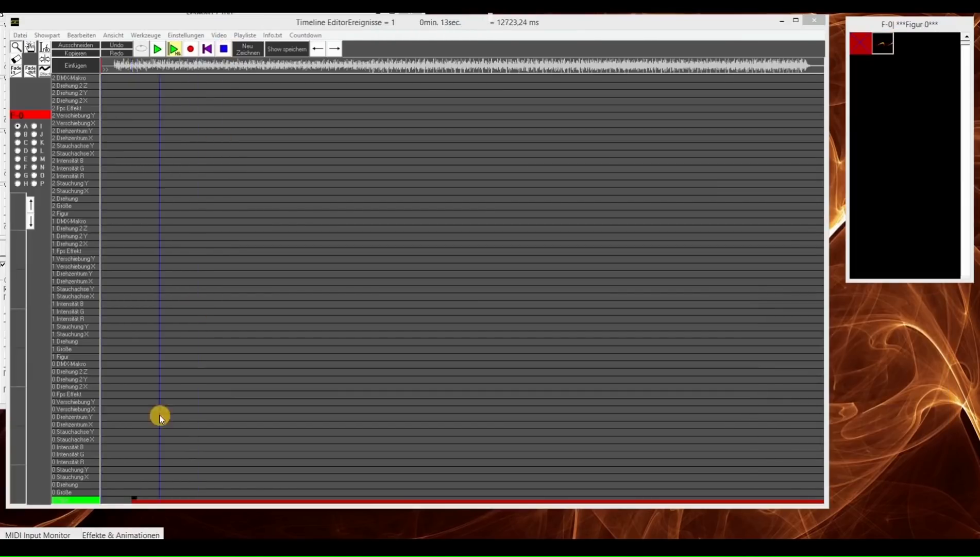
pyautogui.moveTo(137, 507); pyautogui.dragTo(55, 344)
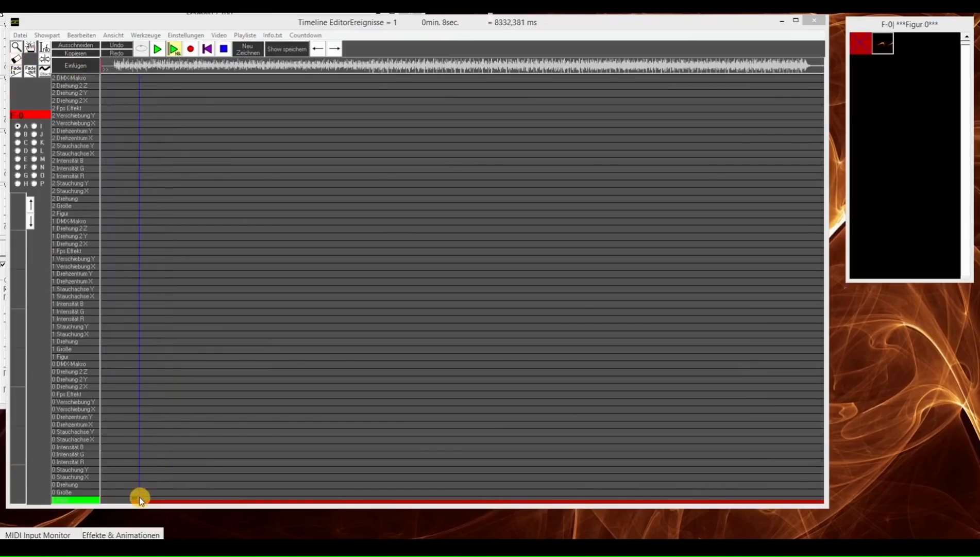
pyautogui.click(124, 47)
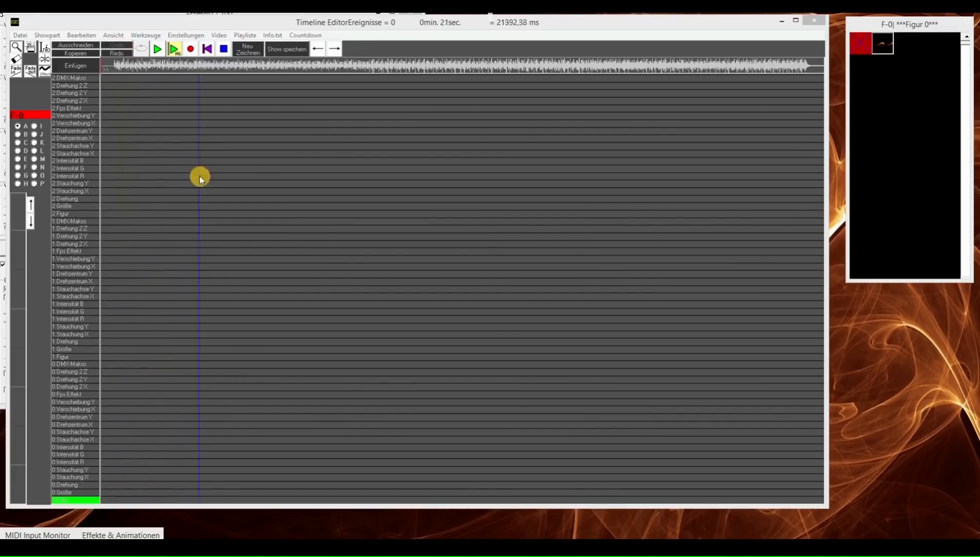
# Step: Return to the start of the timeline and record the wave figure on the track 0 Figur row just before the music begins
pyautogui.click(208, 49)
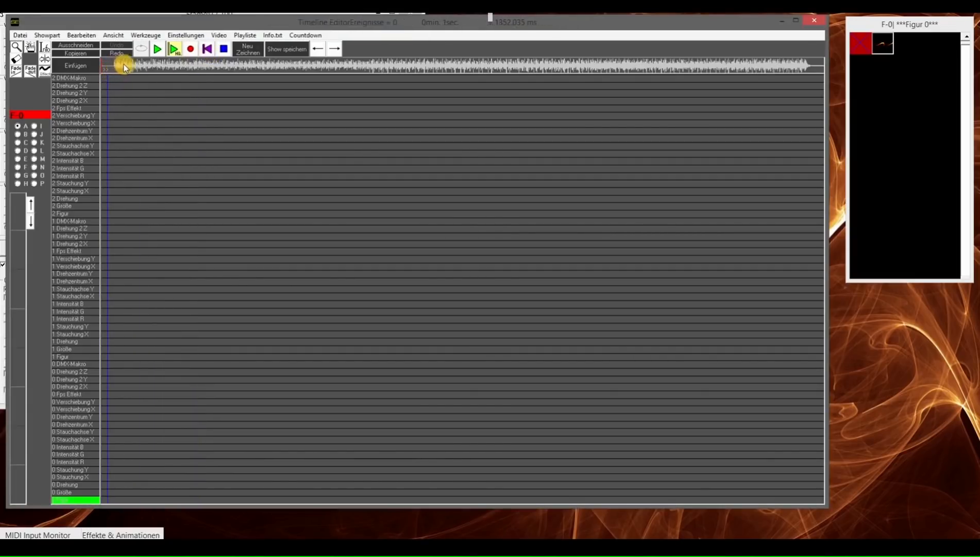
pyautogui.click(191, 51)
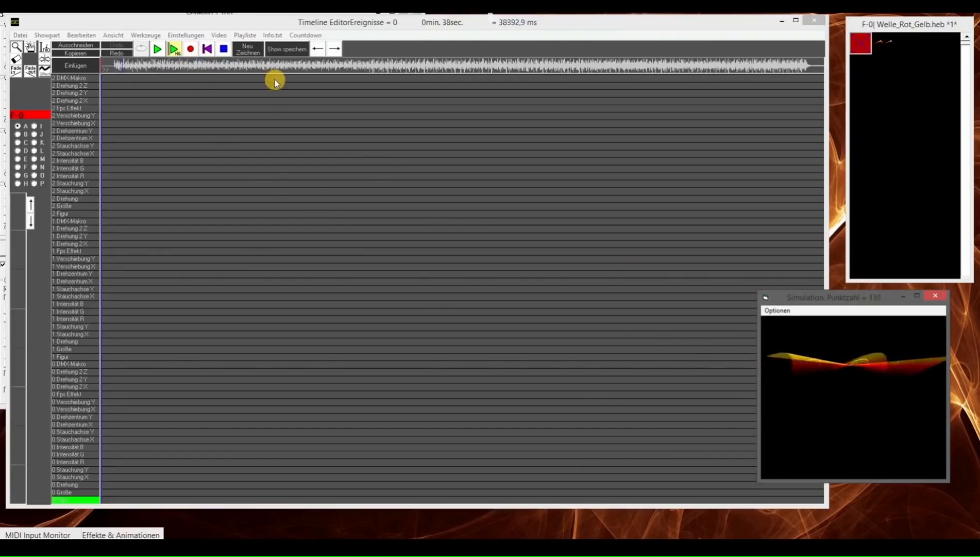
pyautogui.click(224, 50)
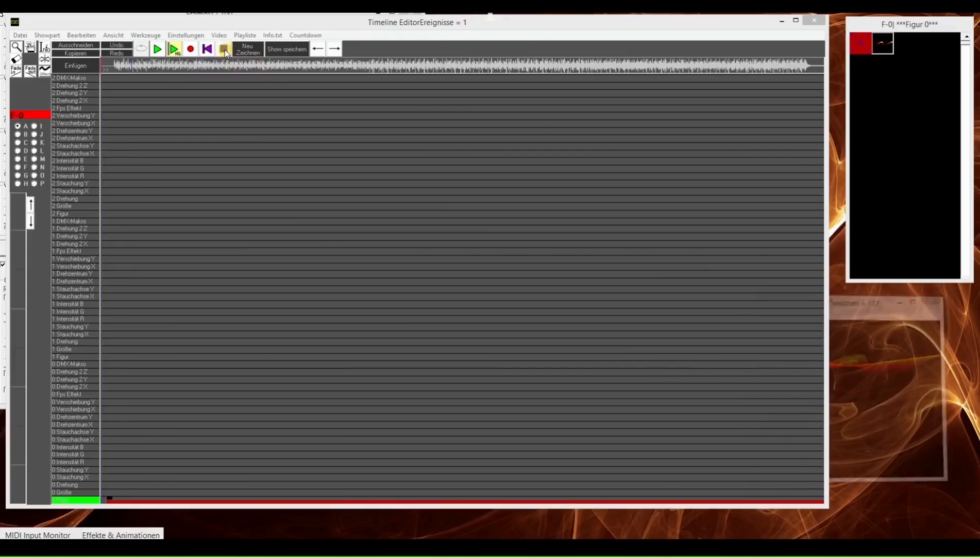
# Step: Draw a rising fade-in on the Intensität R, G and B rows of track 0, beginning where the music starts
pyautogui.click(16, 46)
pyautogui.moveTo(107, 445); pyautogui.dragTo(147, 510)
pyautogui.click(254, 67)
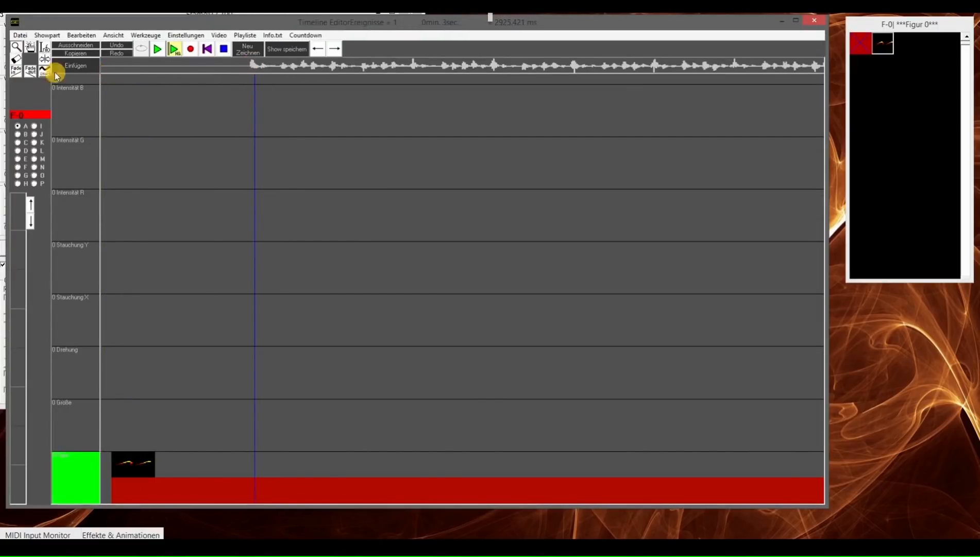
pyautogui.moveTo(248, 240); pyautogui.dragTo(654, 115)
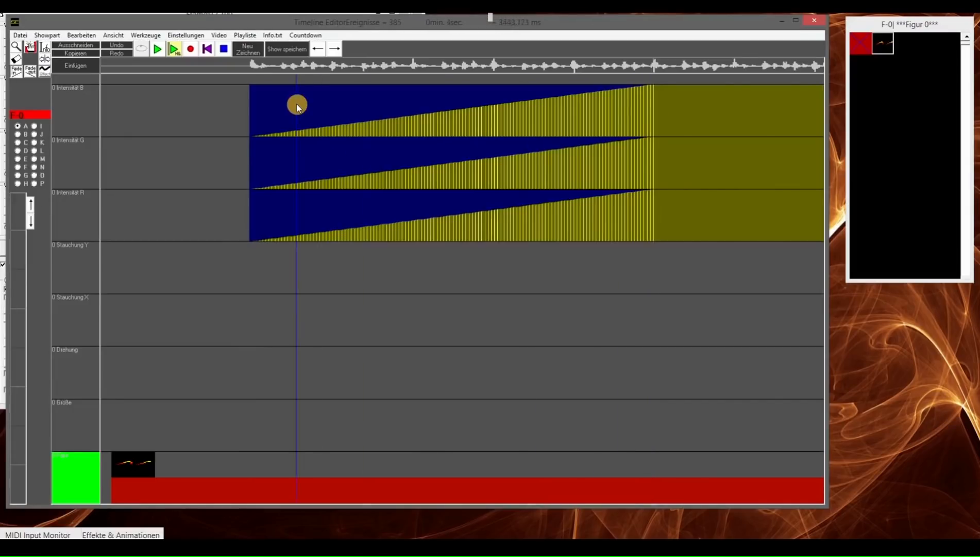
pyautogui.click(258, 50)
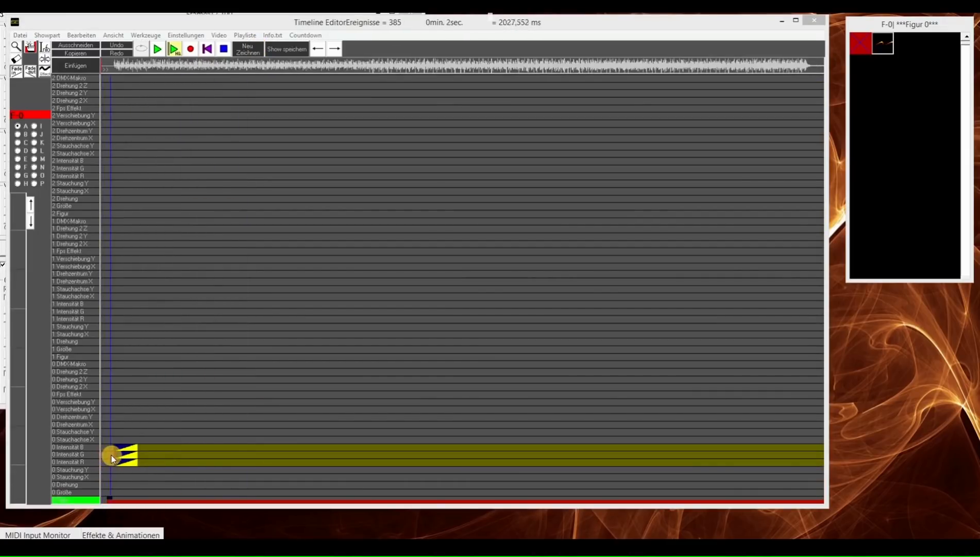
# Step: Play the timeline from the beginning, watch the wave fade in in the simulation and stop playback
pyautogui.click(209, 49)
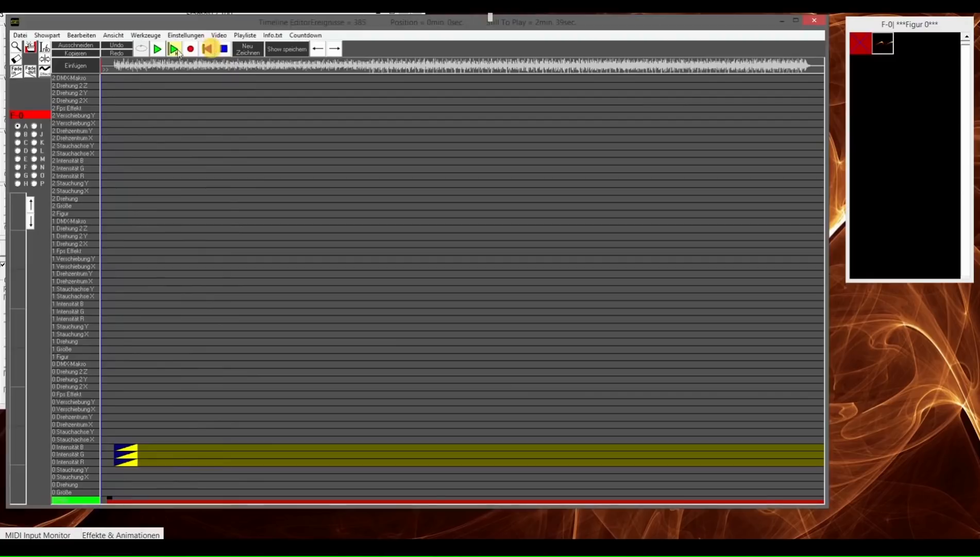
pyautogui.click(158, 49)
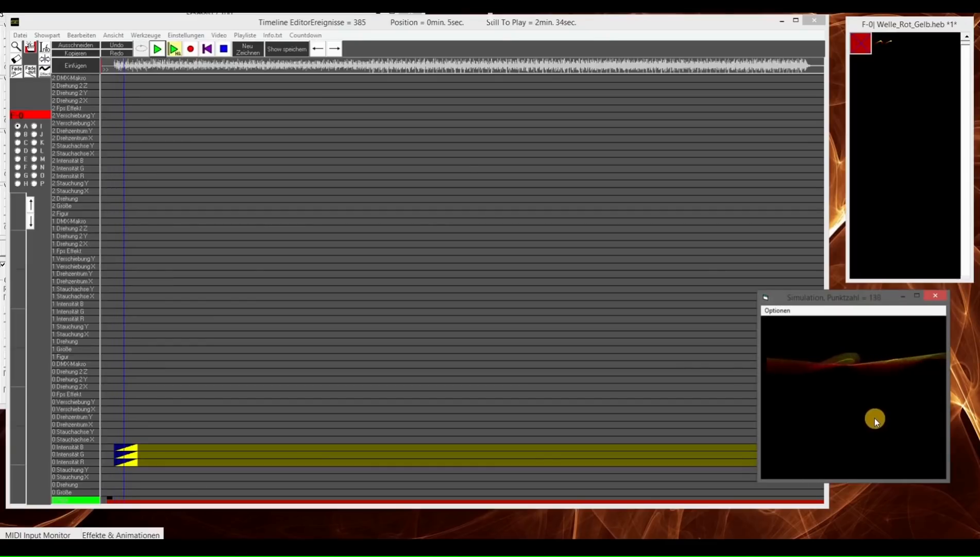
pyautogui.click(226, 50)
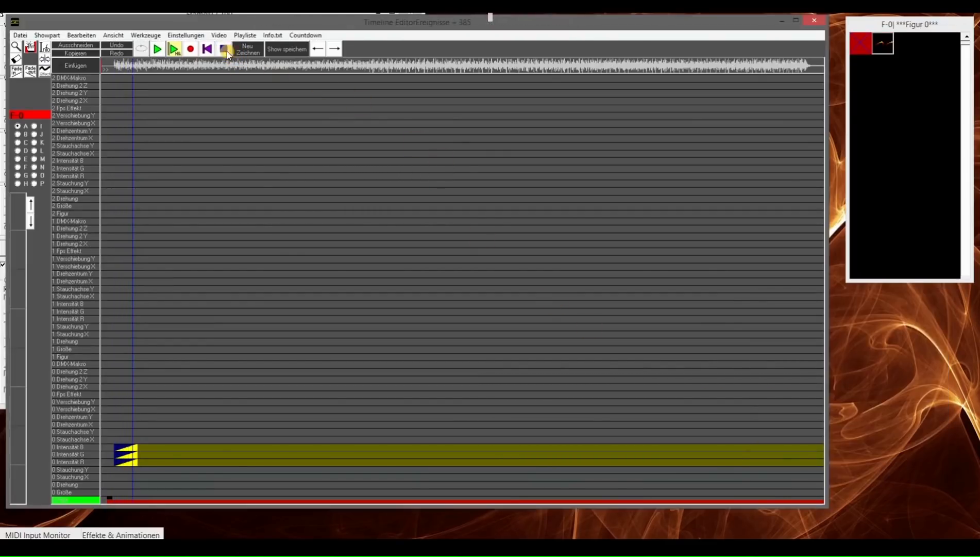
# Step: Minimize the Timeline Editor, select the wave figure and set its Intensität R, G and B effects to 0
pyautogui.click(782, 22)
pyautogui.click(888, 46)
pyautogui.click(515, 221)
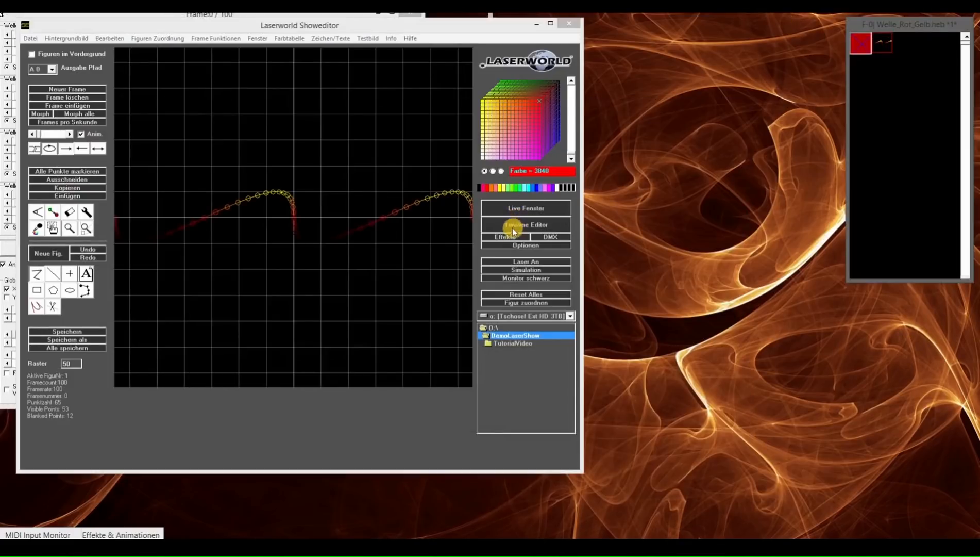
pyautogui.click(506, 237)
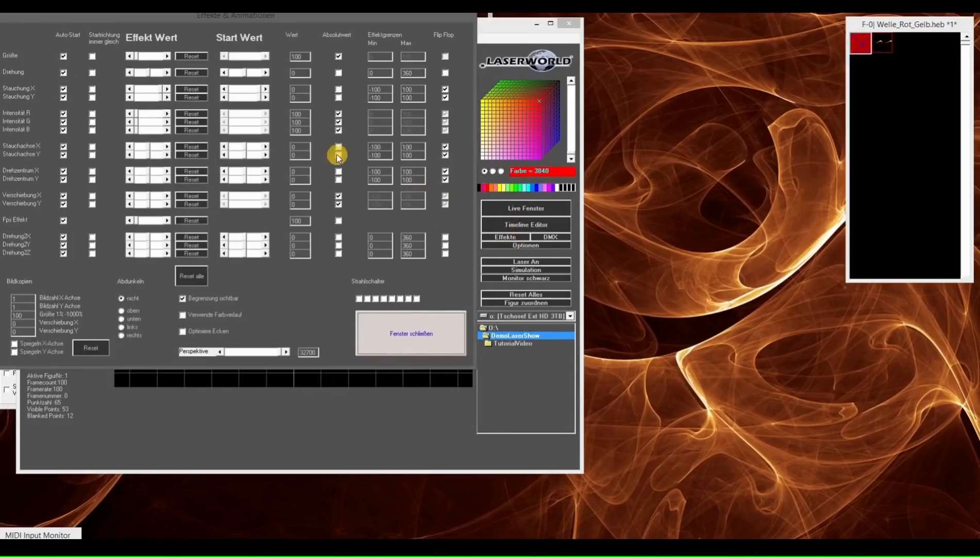
pyautogui.click(139, 114)
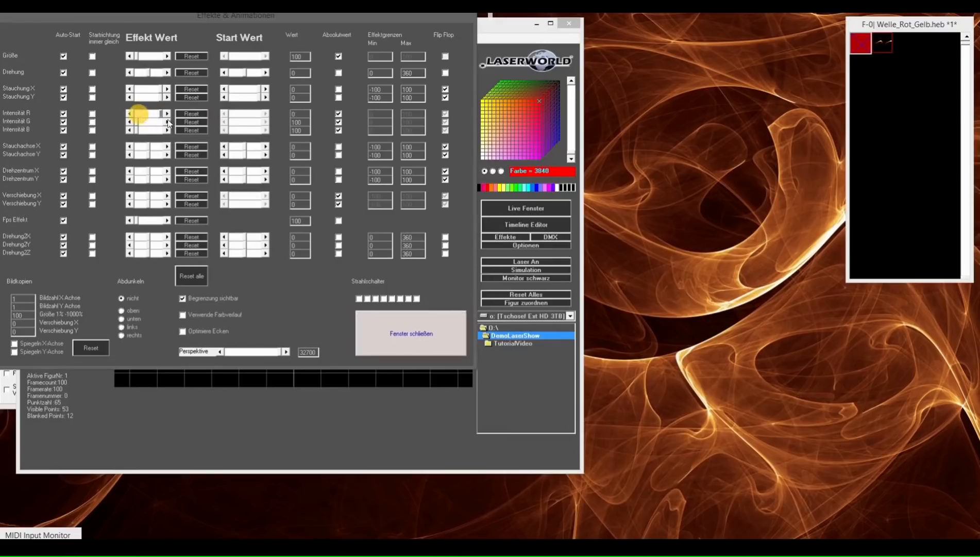
pyautogui.click(137, 130)
# Step: Turn on the laser output to view the figure in the simulation, and bring the effects window back to the front
pyautogui.click(502, 237)
pyautogui.click(515, 262)
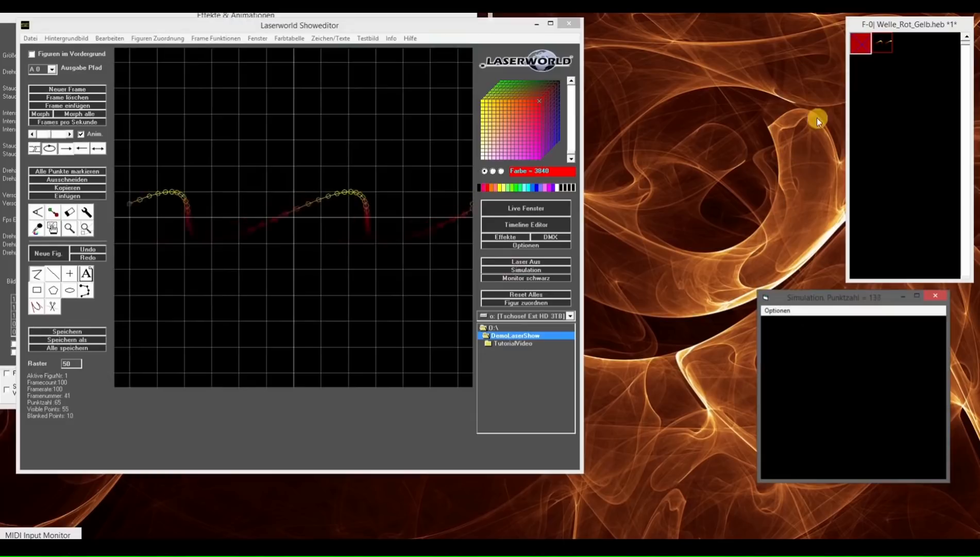
pyautogui.click(7, 20)
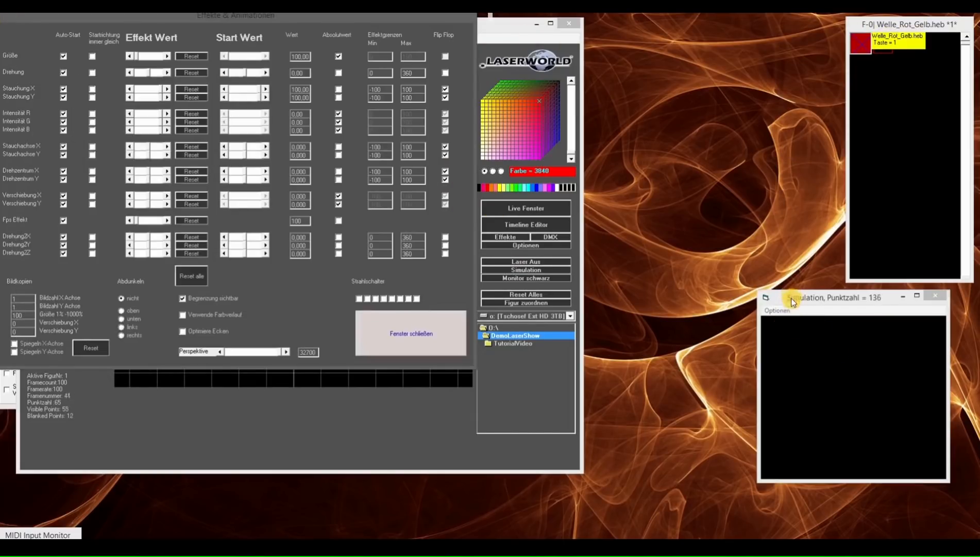
# Step: Switch the Intensität R, G and B effects off absolute values, reset them and give Intensität R an animated effect value
pyautogui.click(339, 122)
pyautogui.click(338, 130)
pyautogui.click(179, 112)
pyautogui.click(188, 121)
pyautogui.click(190, 130)
pyautogui.click(146, 113)
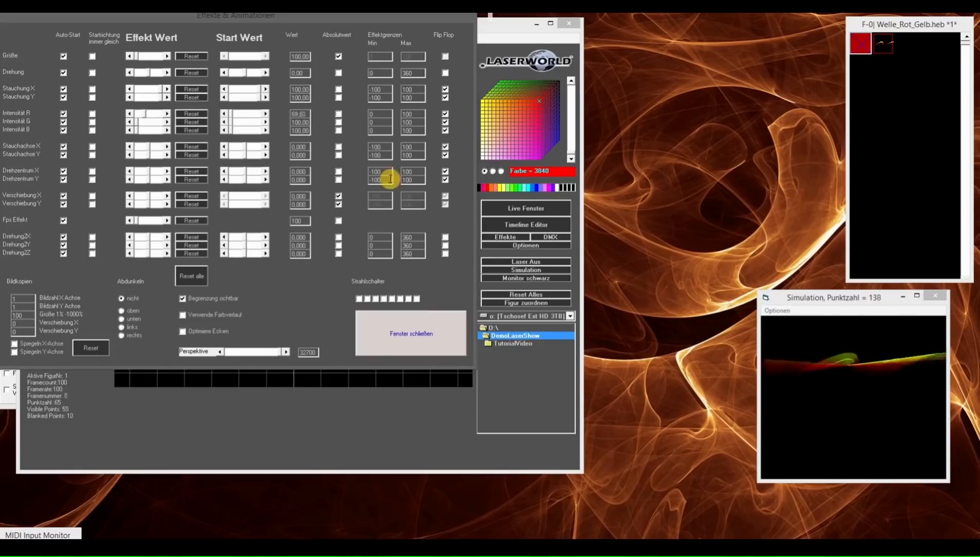
# Step: Set the Intensität R, G and B effects to an absolute value of 0 and save the wave figure
pyautogui.click(339, 113)
pyautogui.click(340, 122)
pyautogui.click(339, 131)
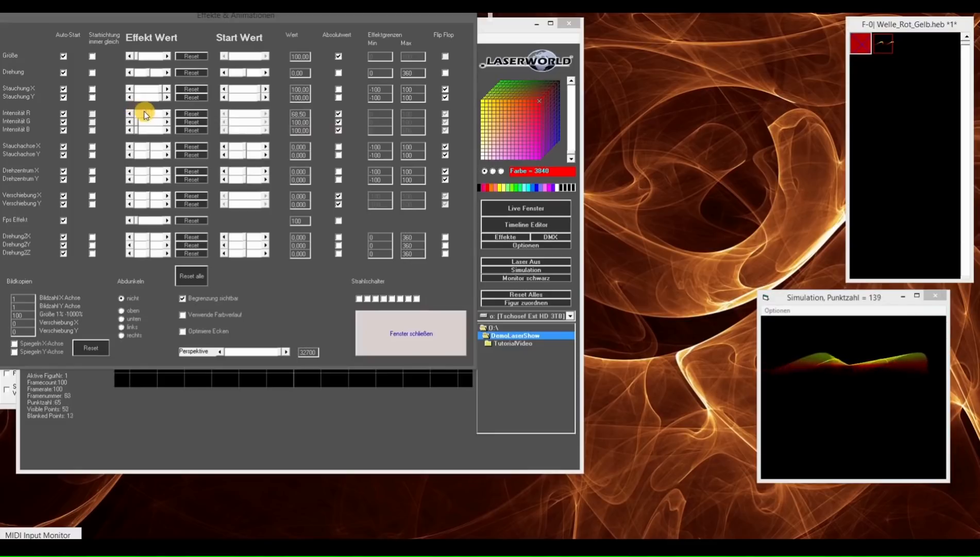
pyautogui.moveTo(145, 113); pyautogui.dragTo(162, 130)
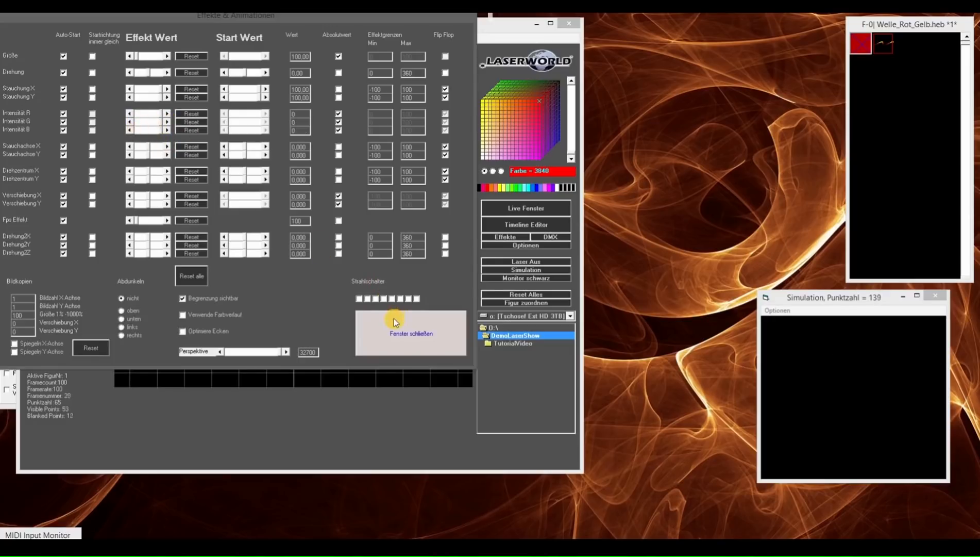
pyautogui.click(394, 320)
pyautogui.click(84, 332)
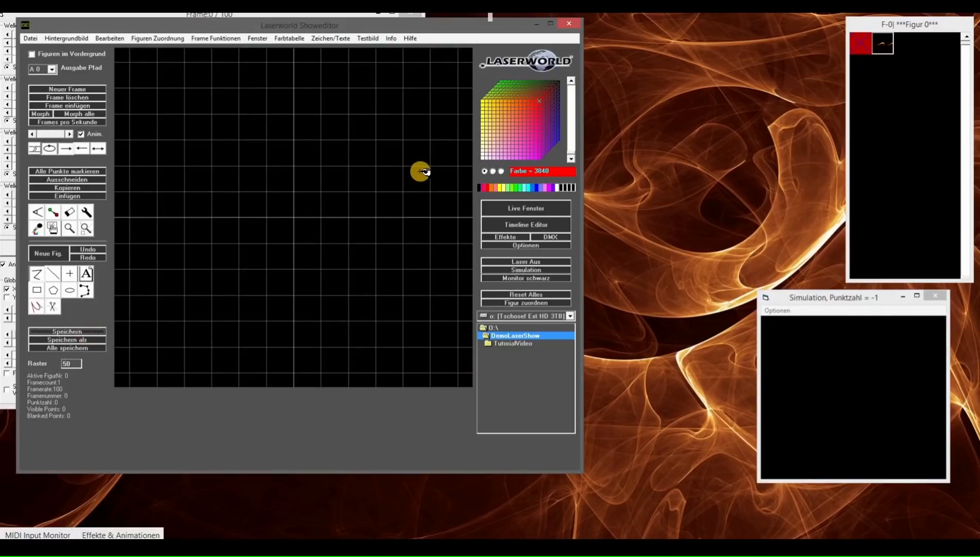
# Step: Reopen the Timeline Editor, play the show from the beginning to check the wave's fade-in and stop playback
pyautogui.click(538, 225)
pyautogui.click(946, 19)
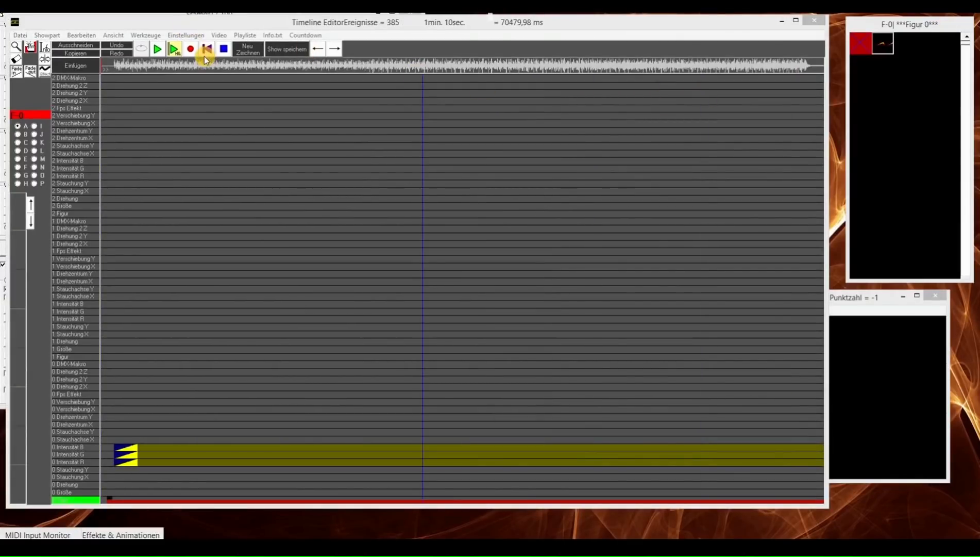
pyautogui.click(207, 51)
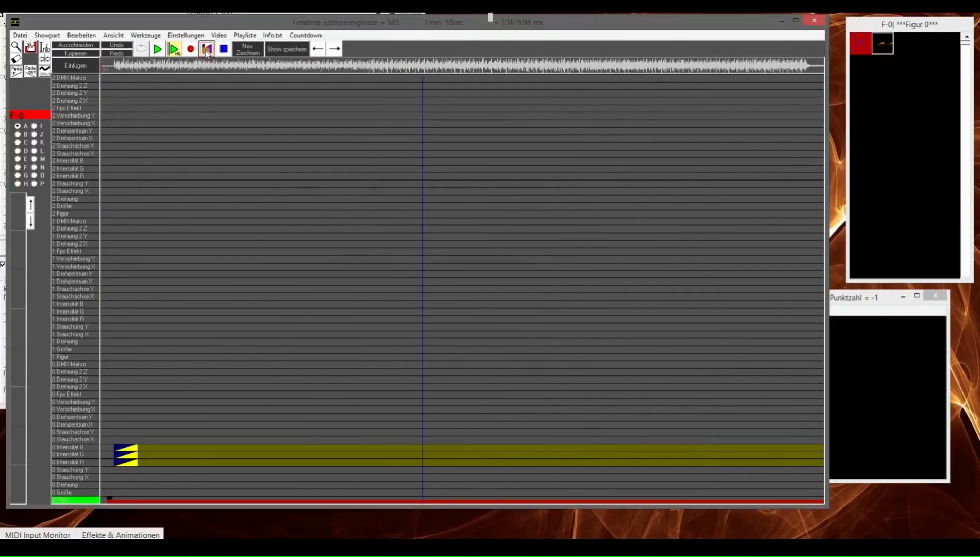
pyautogui.click(156, 52)
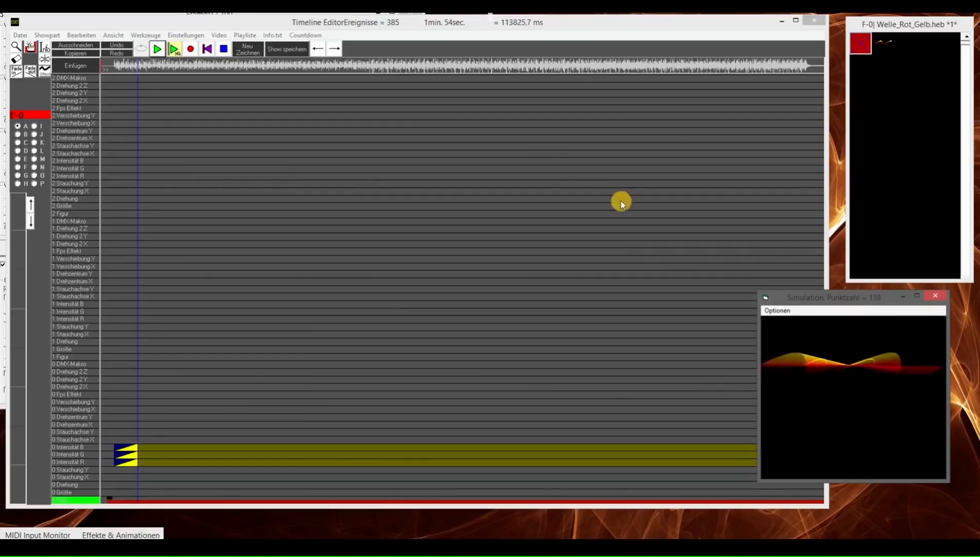
pyautogui.click(224, 49)
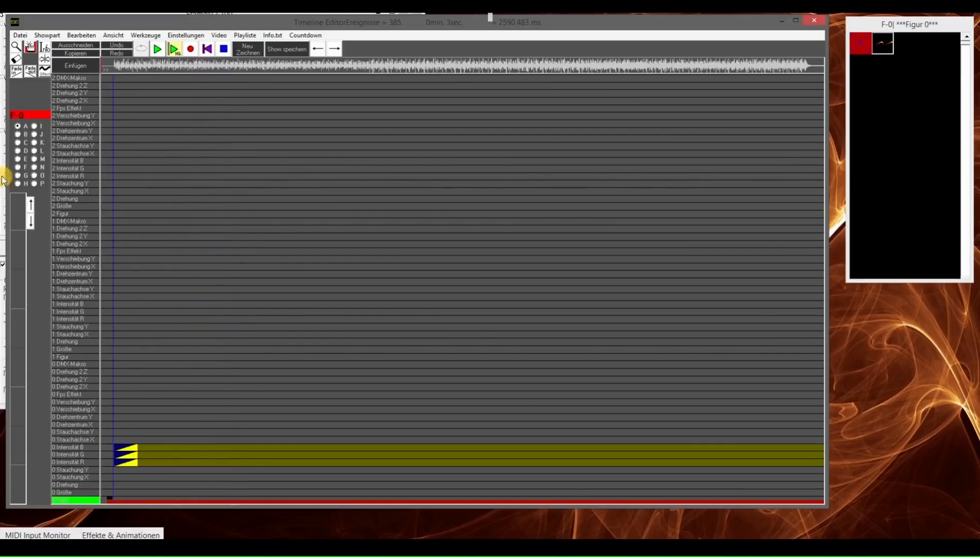
# Step: Cut the wave figure and intensity events from track 0 on page A and paste them into track 6 on page C
pyautogui.click(44, 59)
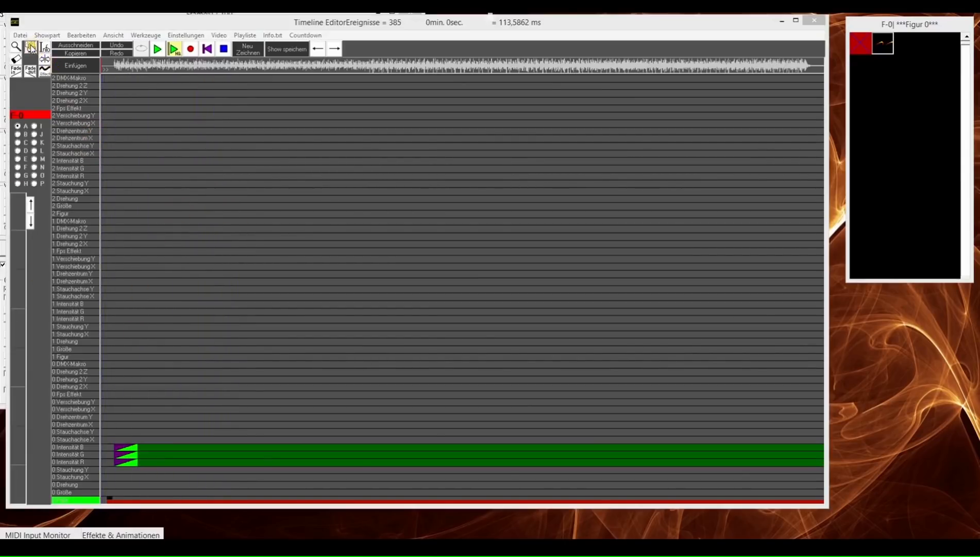
pyautogui.moveTo(182, 408); pyautogui.dragTo(103, 502)
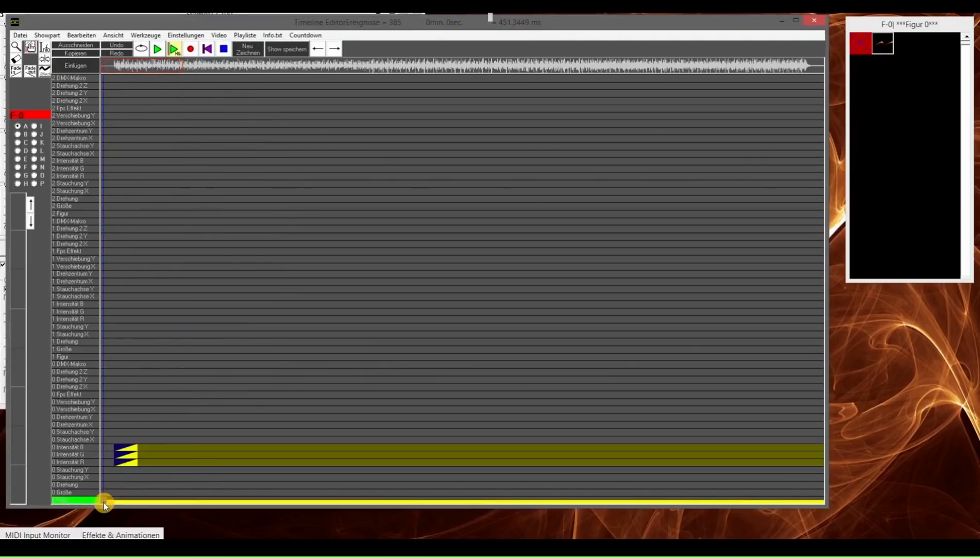
pyautogui.click(76, 45)
pyautogui.click(16, 143)
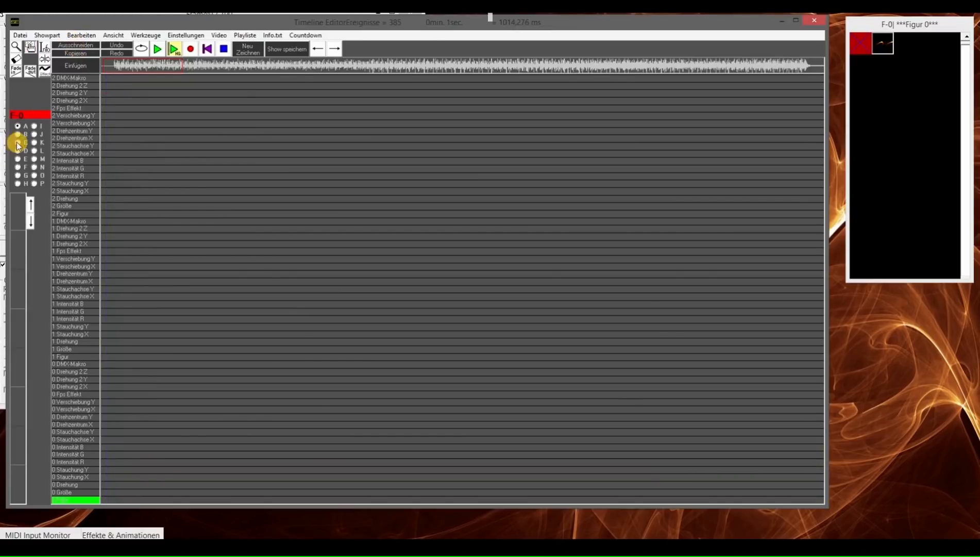
pyautogui.click(96, 499)
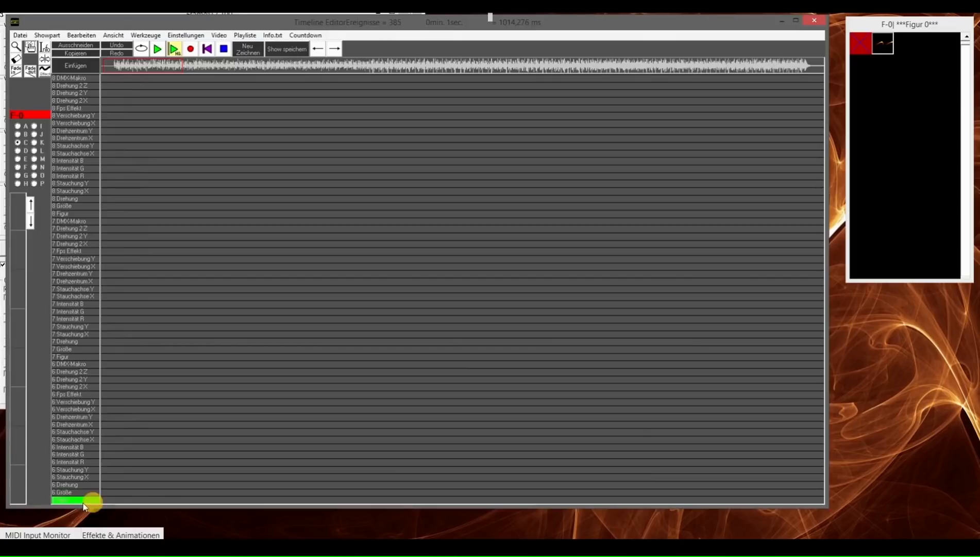
pyautogui.click(81, 67)
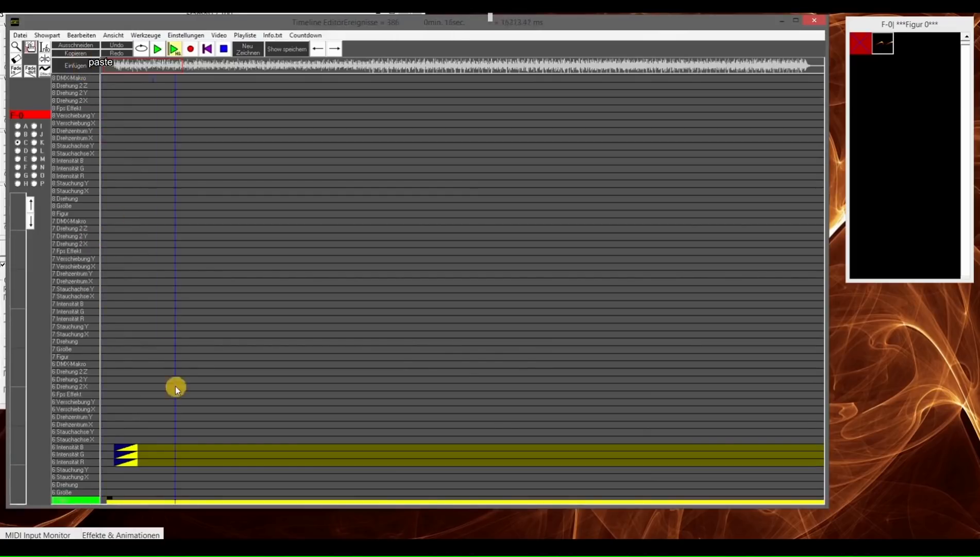
pyautogui.click(20, 126)
pyautogui.click(22, 143)
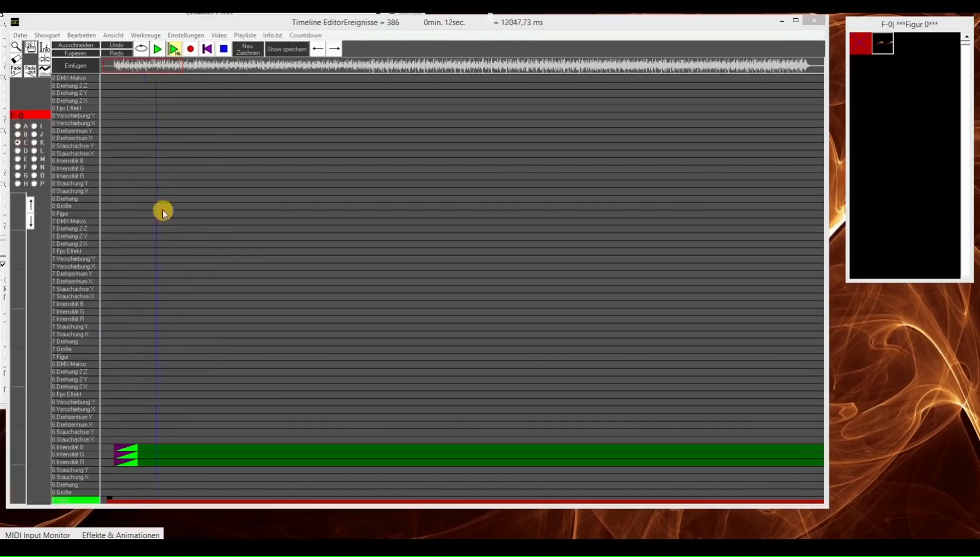
# Step: Play the show from the beginning to check the wave events moved to page C, and stop playback
pyautogui.click(207, 48)
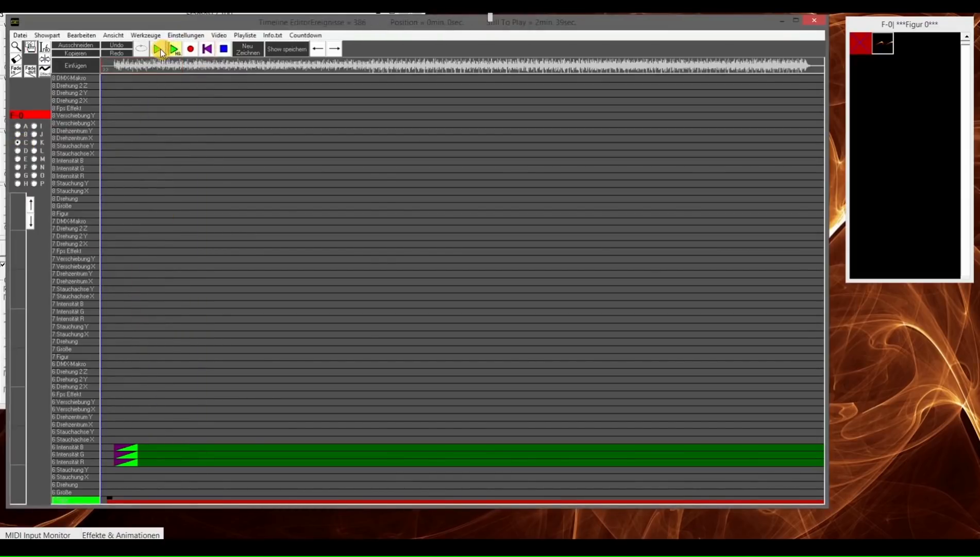
pyautogui.click(160, 49)
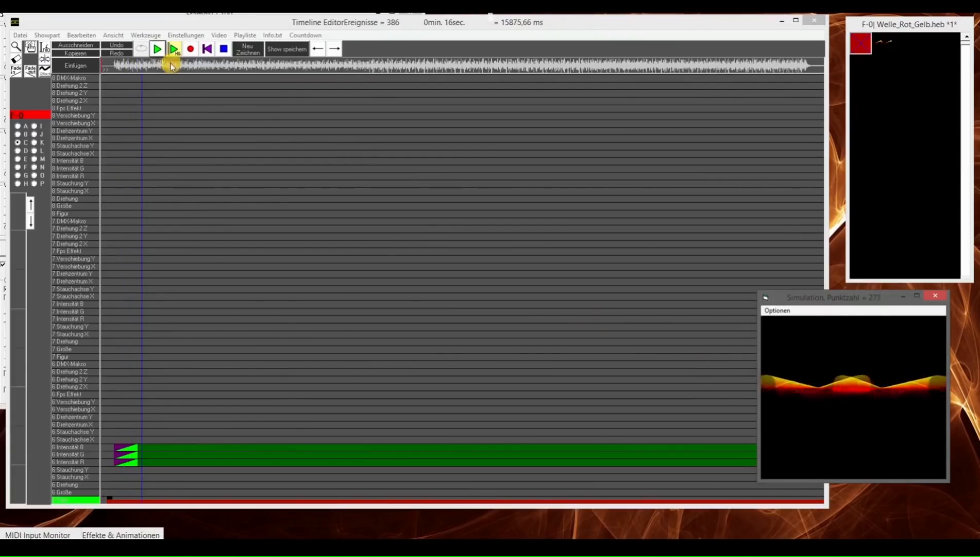
pyautogui.click(223, 50)
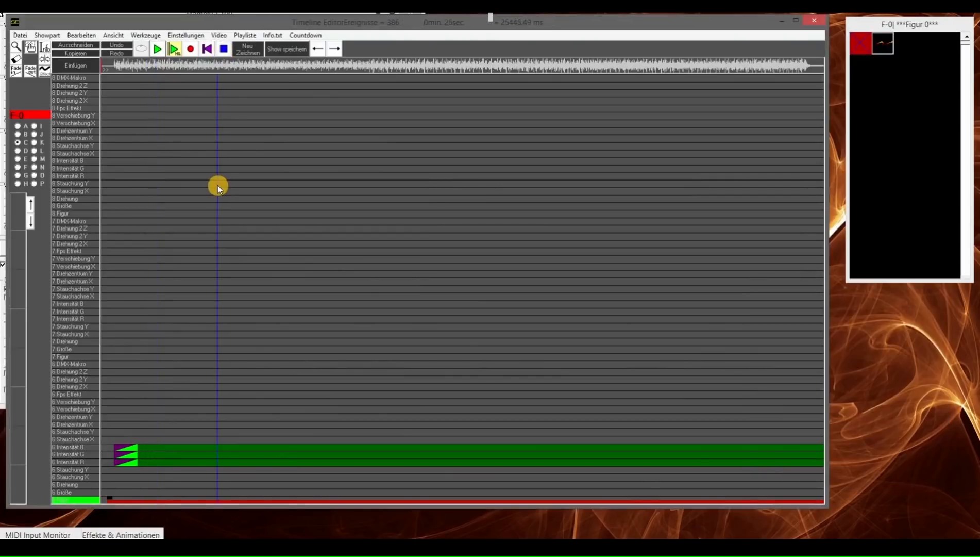
pyautogui.moveTo(217, 186); pyautogui.dragTo(363, 66)
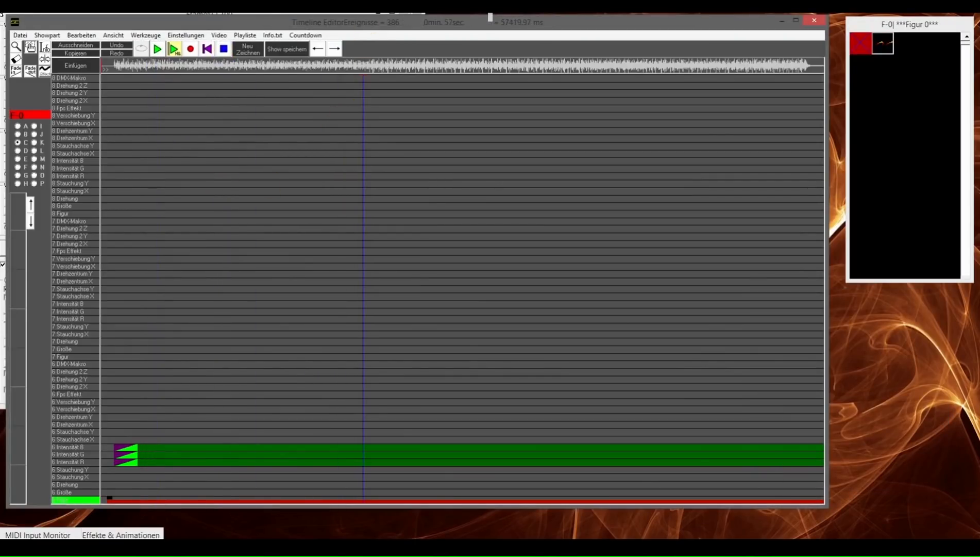
pyautogui.click(254, 14)
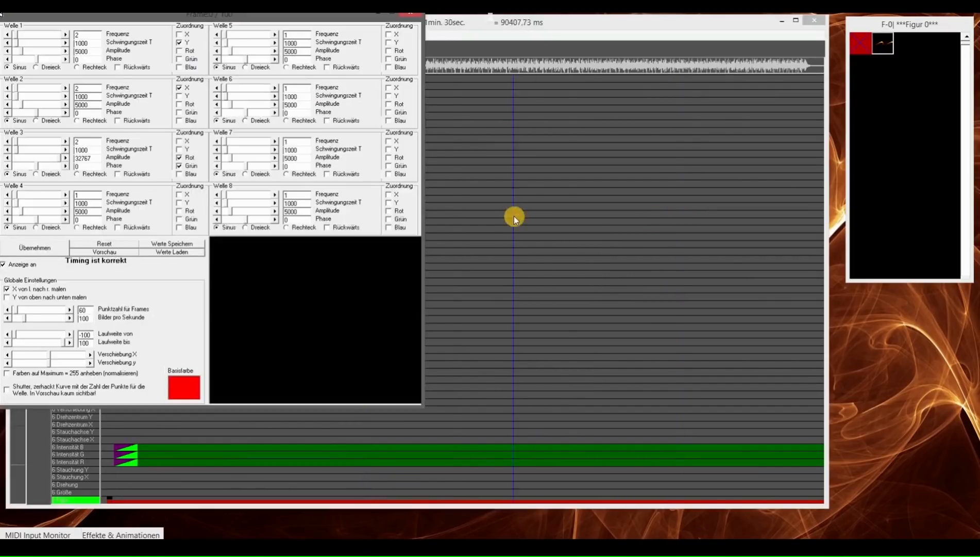
pyautogui.click(410, 17)
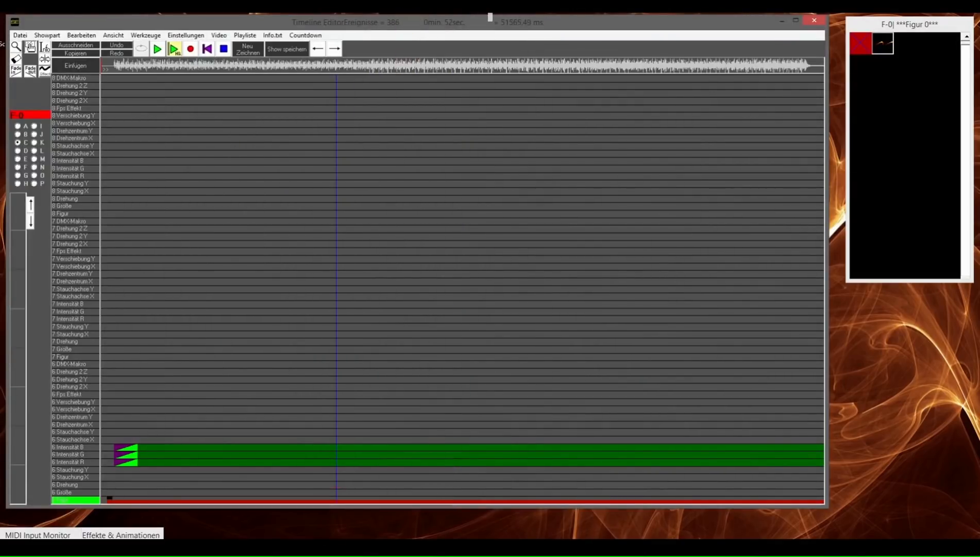
# Step: Select the Welle_Rot_Gelb figure, turn on the laser output and reset the figure's Intensität R effect to 100
pyautogui.moveTo(311, 500)
pyautogui.click(323, 469)
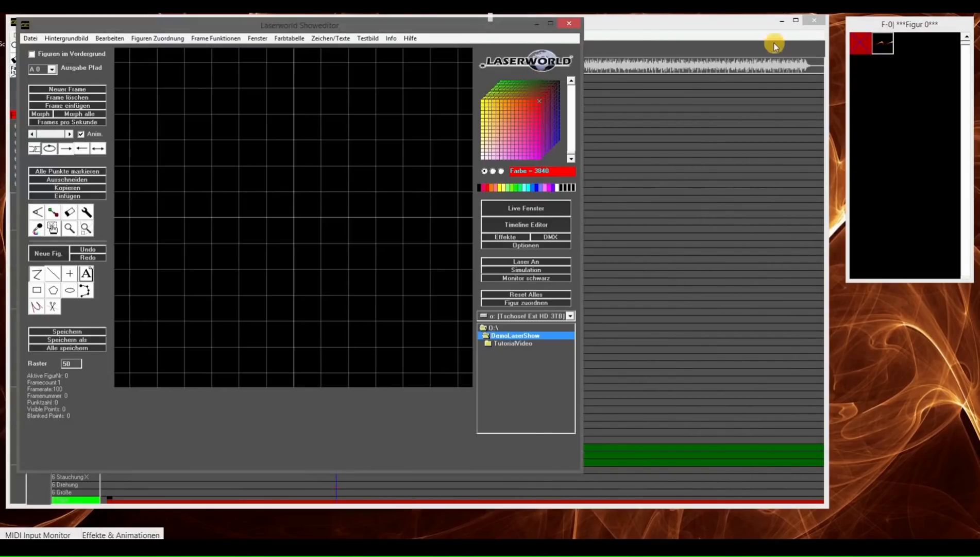
pyautogui.click(893, 42)
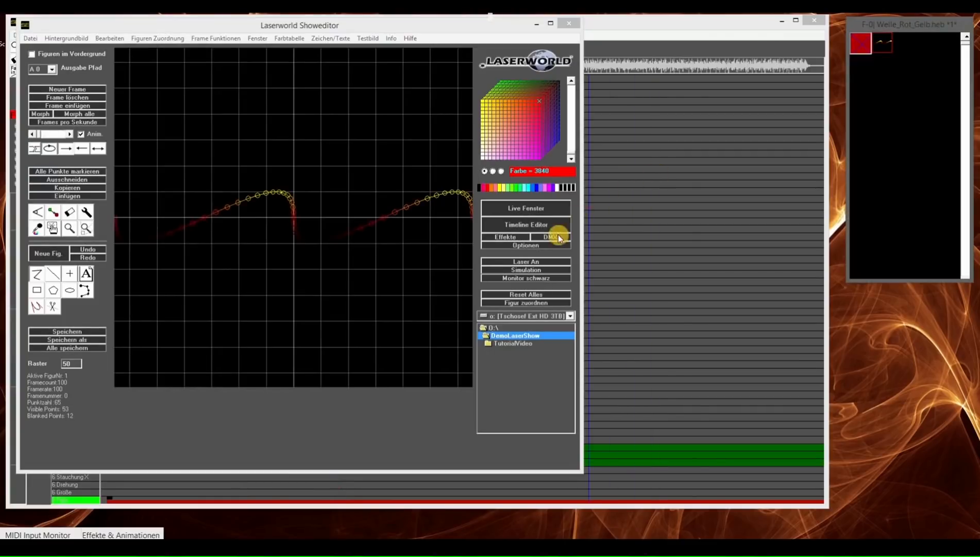
pyautogui.click(532, 268)
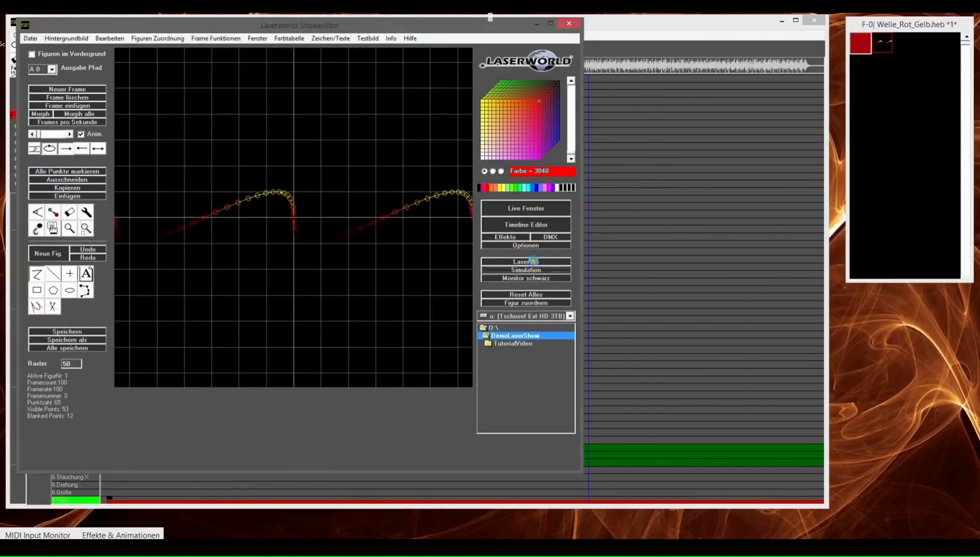
pyautogui.click(509, 238)
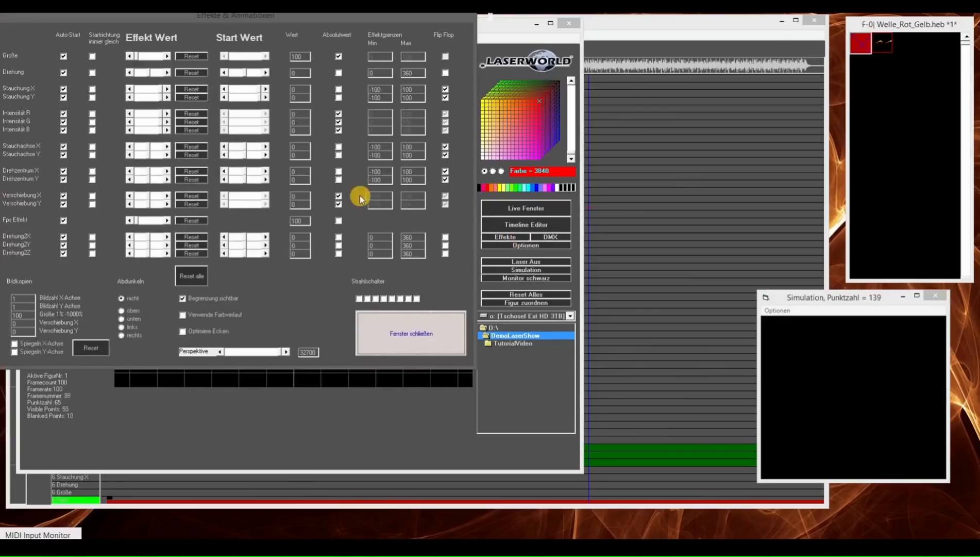
pyautogui.click(191, 113)
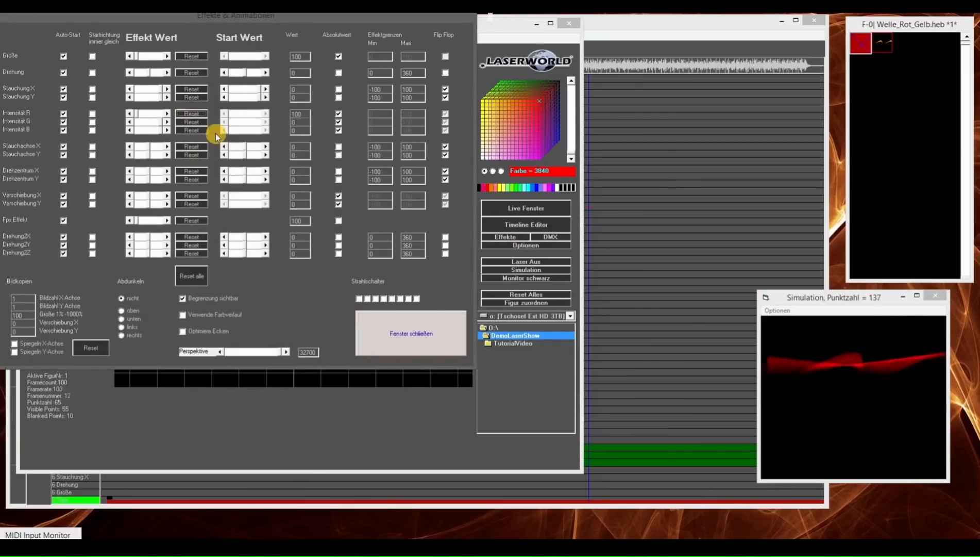
# Step: Set the figure's Drehung effect to an absolute value of -20 and its Verschiebung Y to about 11.2
pyautogui.click(137, 72)
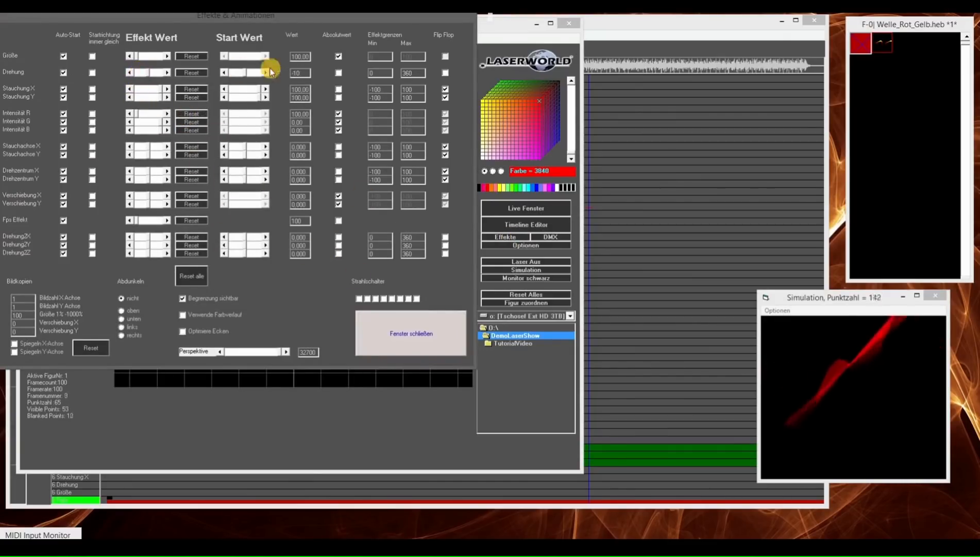
pyautogui.click(336, 73)
pyautogui.click(135, 74)
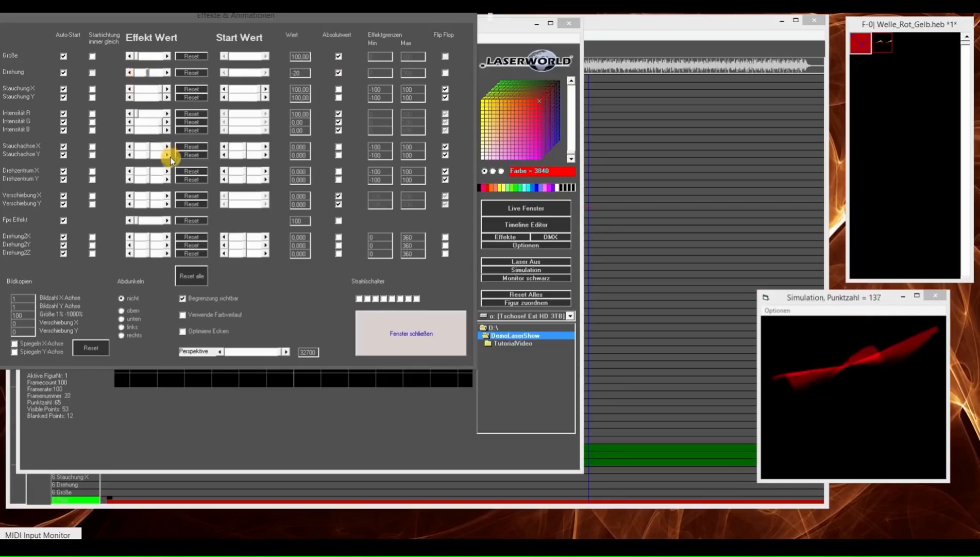
pyautogui.click(144, 205)
pyautogui.moveTo(144, 206); pyautogui.dragTo(161, 205)
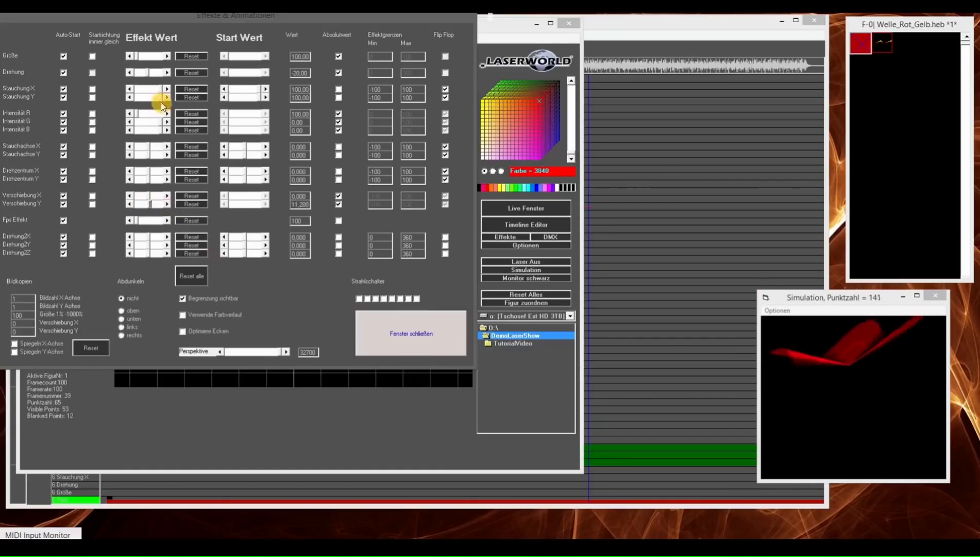
# Step: Set the Intensität R effect back to 0 and save the wave figure with its changed effects
pyautogui.moveTo(135, 114); pyautogui.dragTo(162, 114)
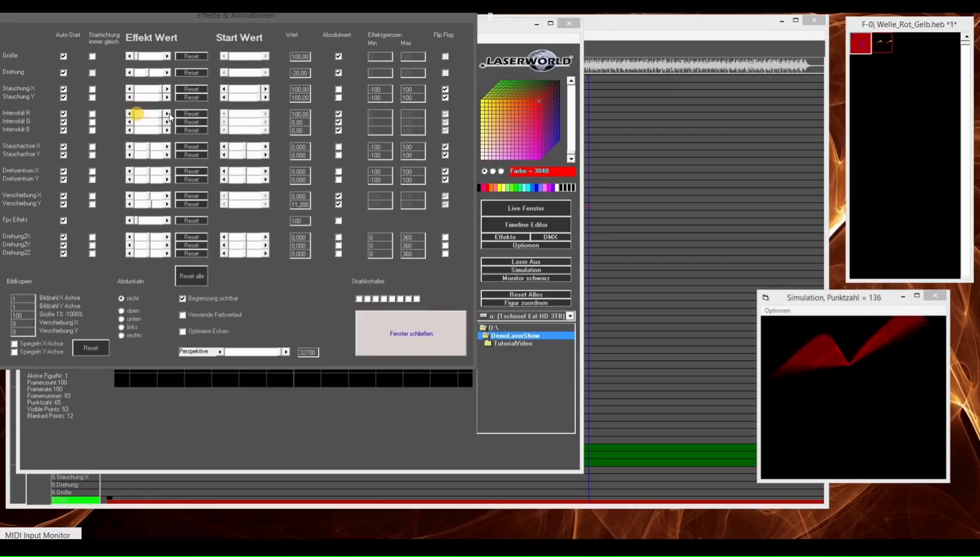
pyautogui.click(406, 349)
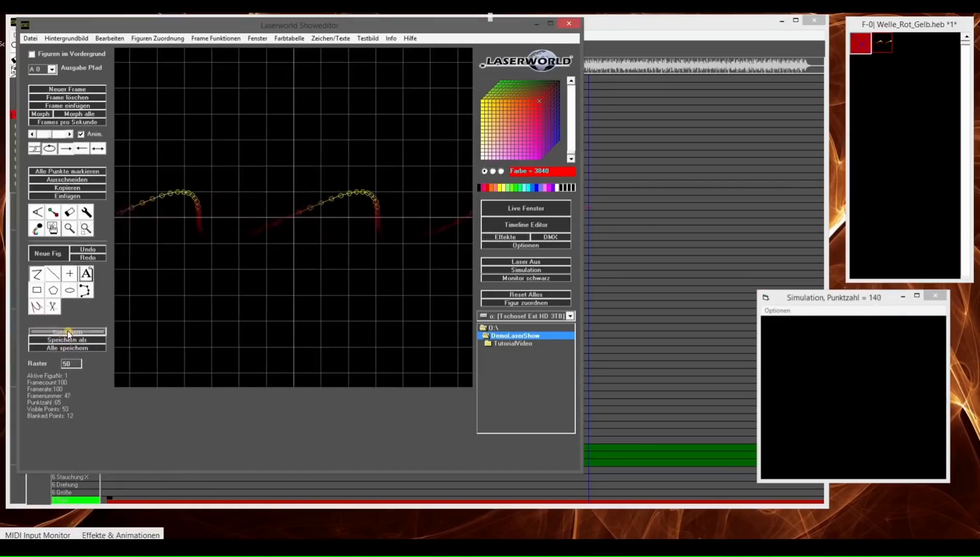
# Step: Return to the Timeline Editor, play the show from the beginning and from an early position to check the rotated wave, and stop playback
pyautogui.click(686, 29)
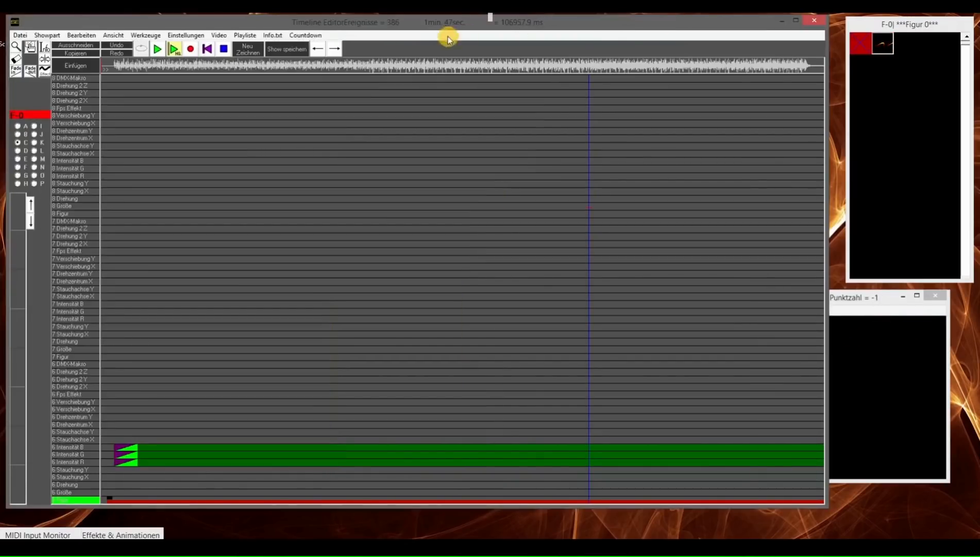
pyautogui.click(204, 53)
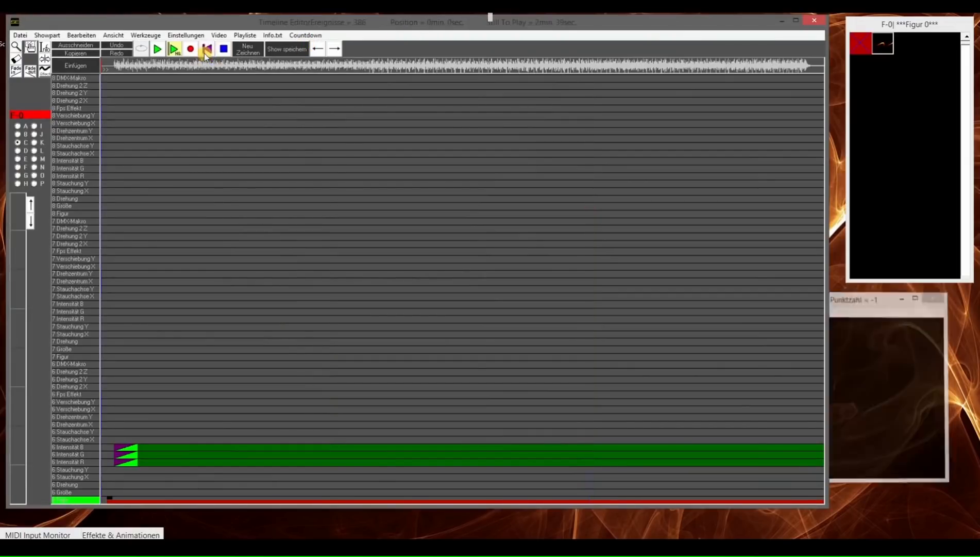
pyautogui.click(158, 50)
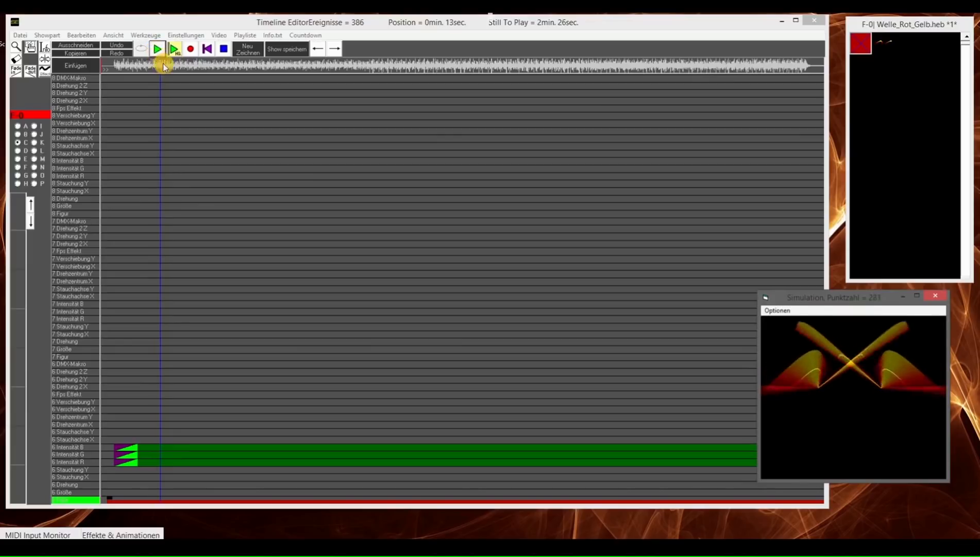
pyautogui.click(149, 63)
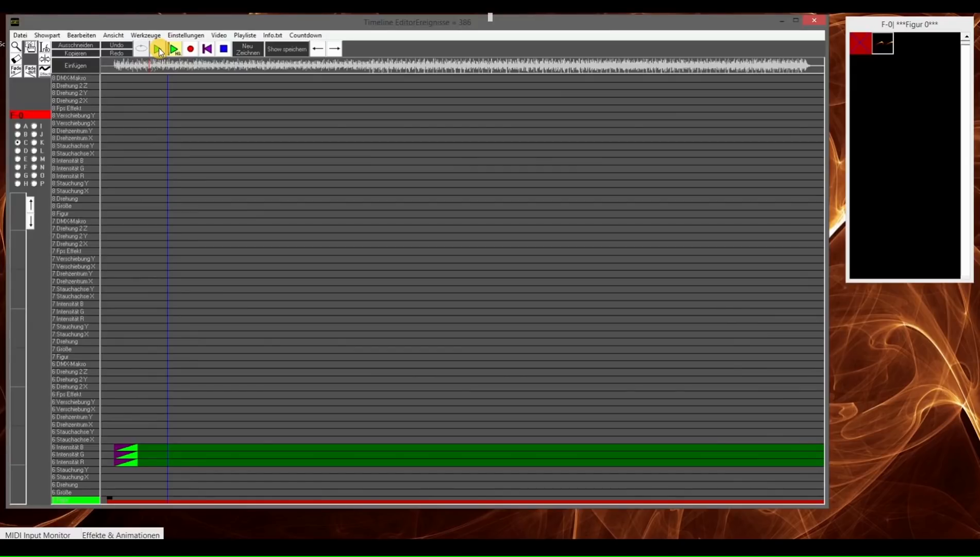
pyautogui.click(159, 48)
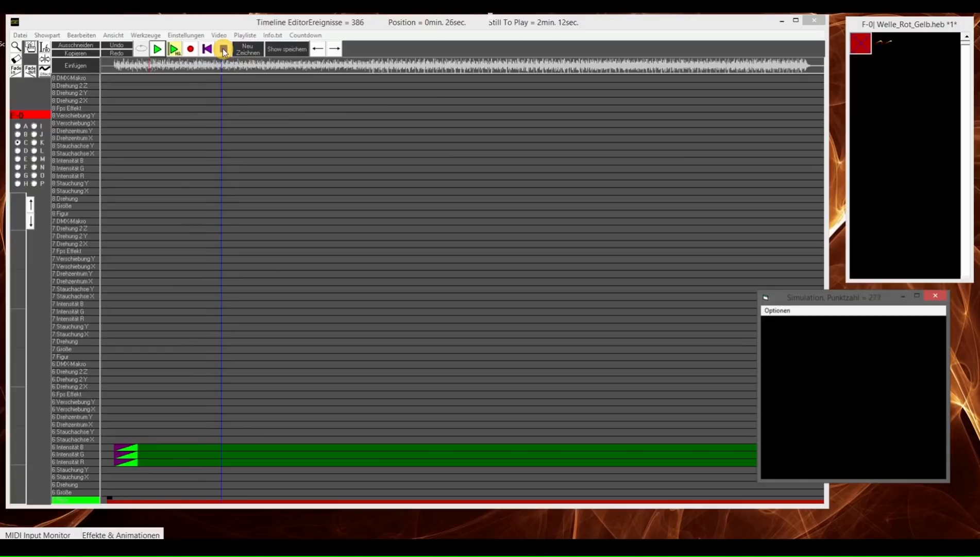
pyautogui.click(224, 50)
pyautogui.moveTo(186, 140); pyautogui.dragTo(172, 153)
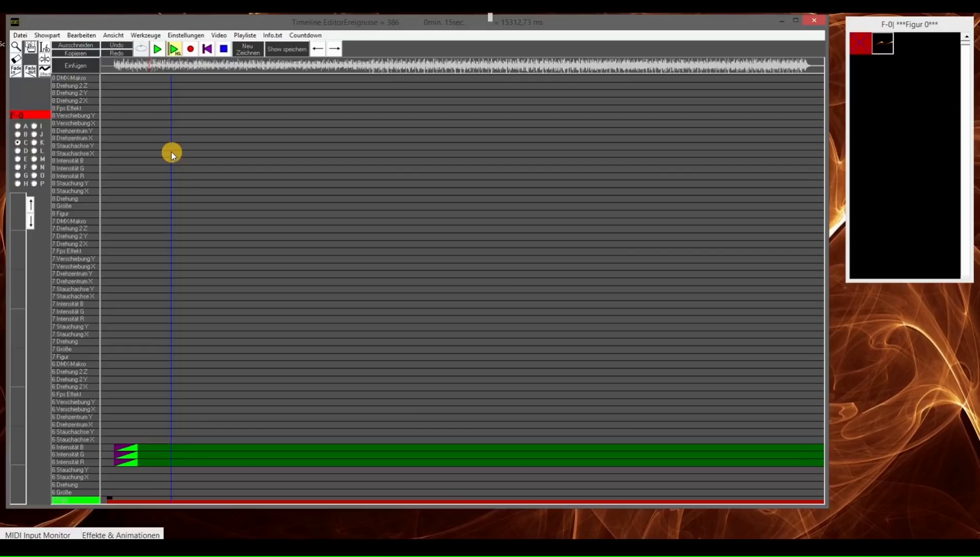
pyautogui.moveTo(171, 153); pyautogui.dragTo(382, 123)
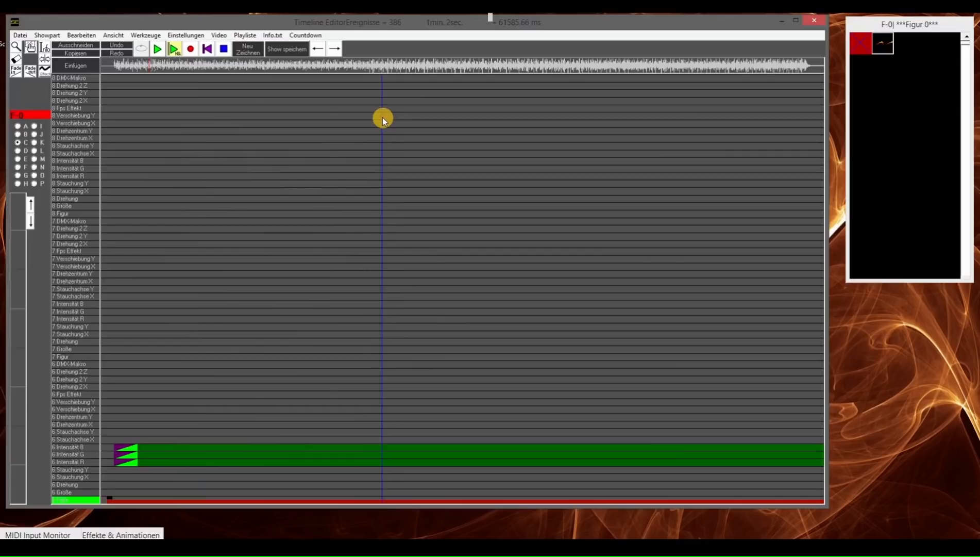
pyautogui.moveTo(382, 117); pyautogui.dragTo(694, 70)
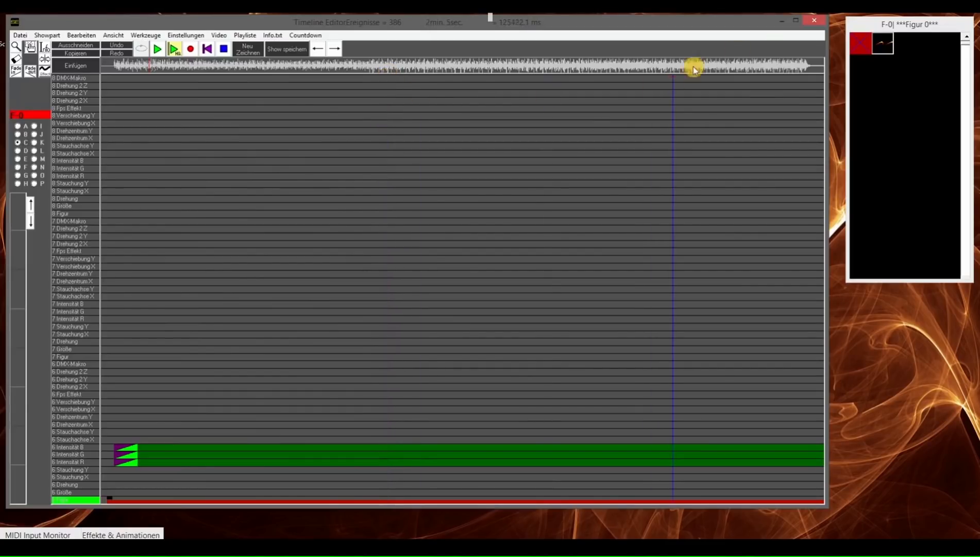
# Step: Save the show from the reopened Timeline Editor and restore the editor window to its smaller size
pyautogui.click(781, 22)
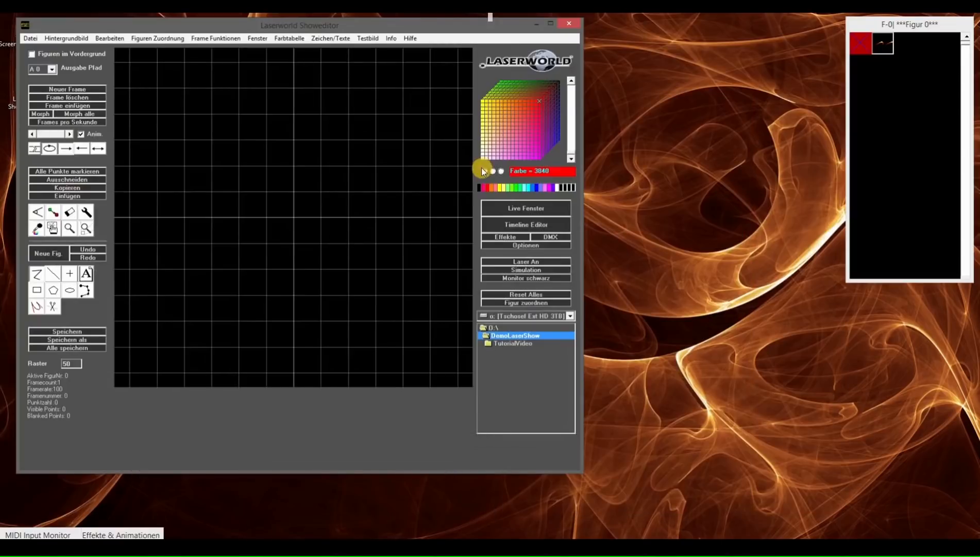
pyautogui.click(518, 223)
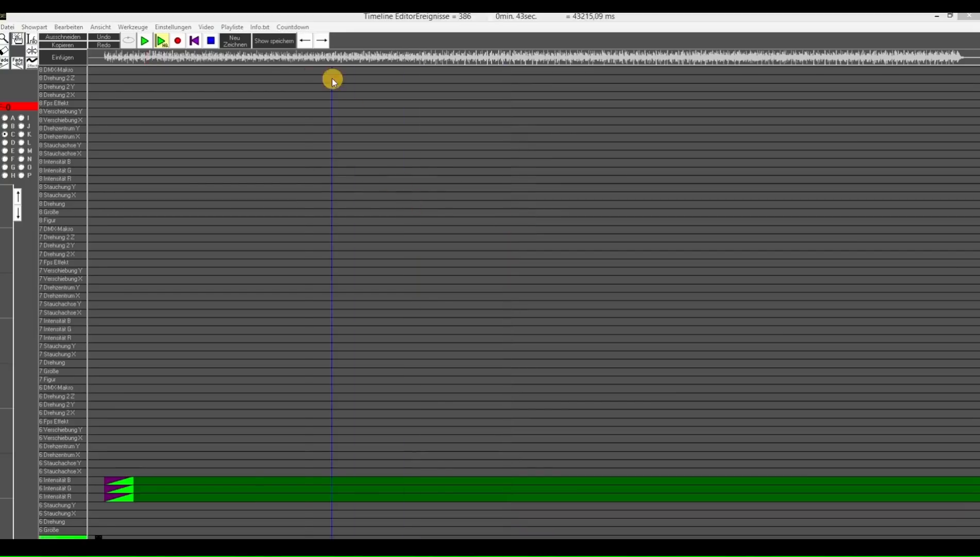
pyautogui.click(272, 41)
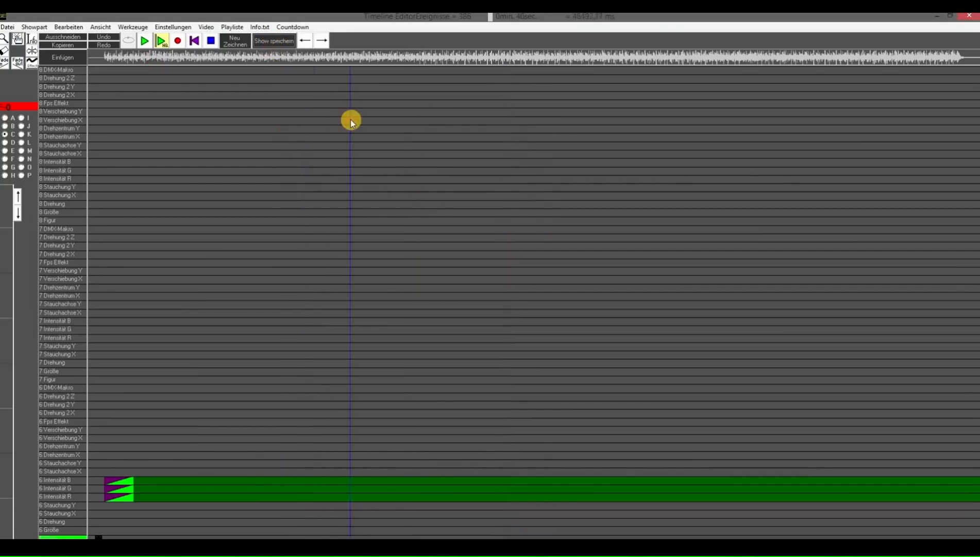
pyautogui.click(950, 16)
pyautogui.click(533, 91)
pyautogui.click(265, 53)
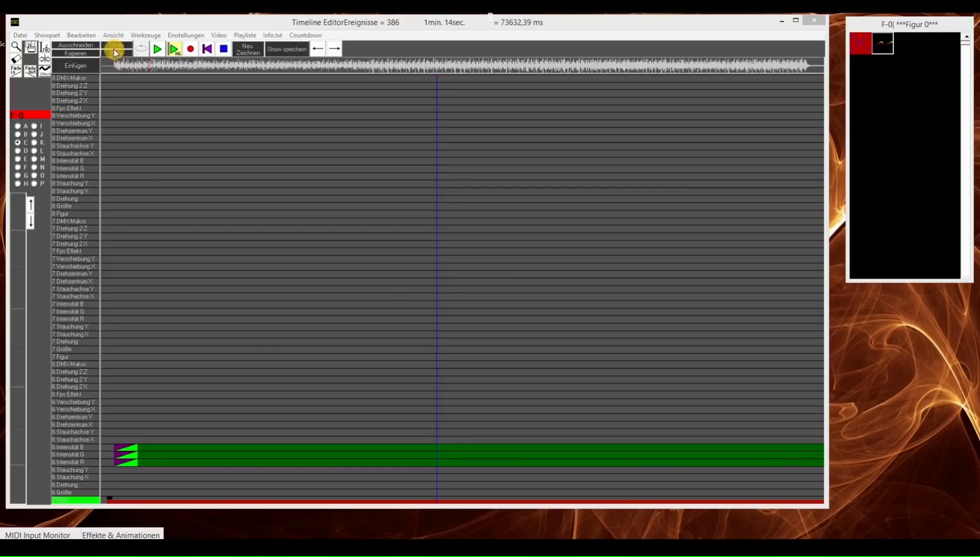
pyautogui.click(171, 109)
pyautogui.click(215, 142)
pyautogui.click(242, 138)
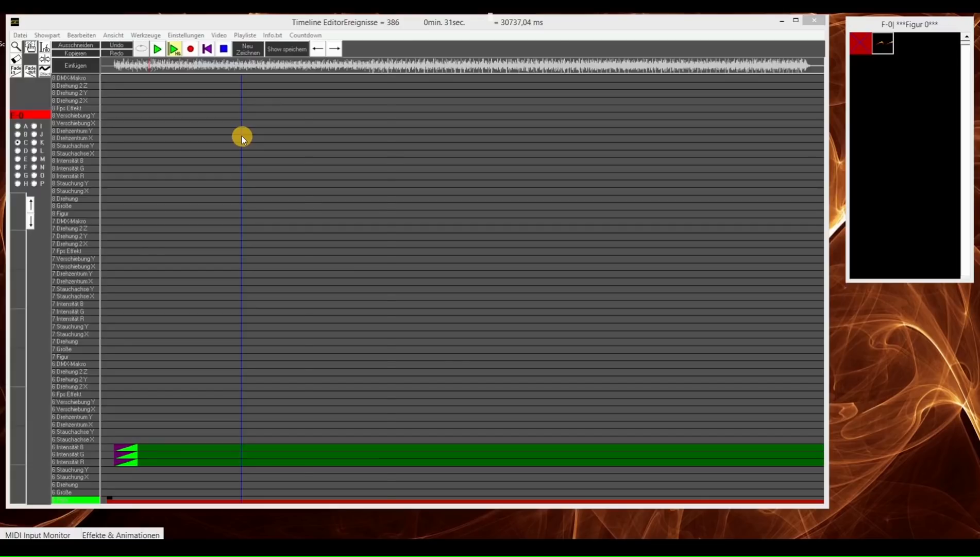
# Step: Return to the drawing window and start a white polyline with its first point at about X -25000, Y 10000
pyautogui.click(782, 21)
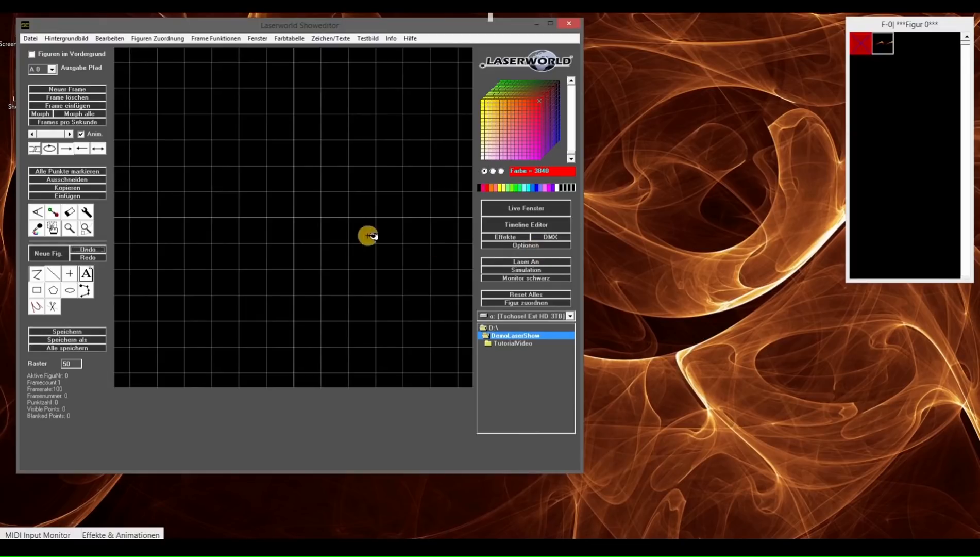
pyautogui.click(40, 273)
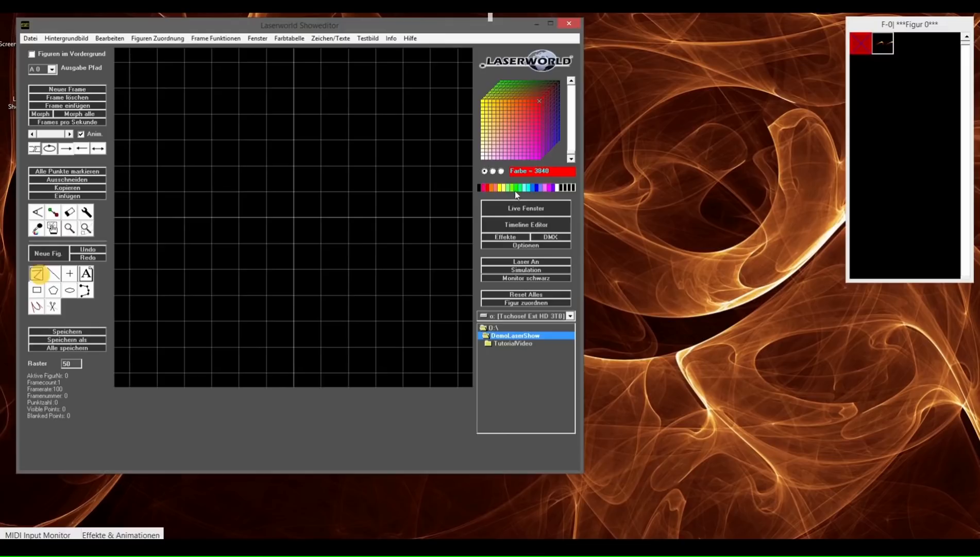
pyautogui.click(558, 187)
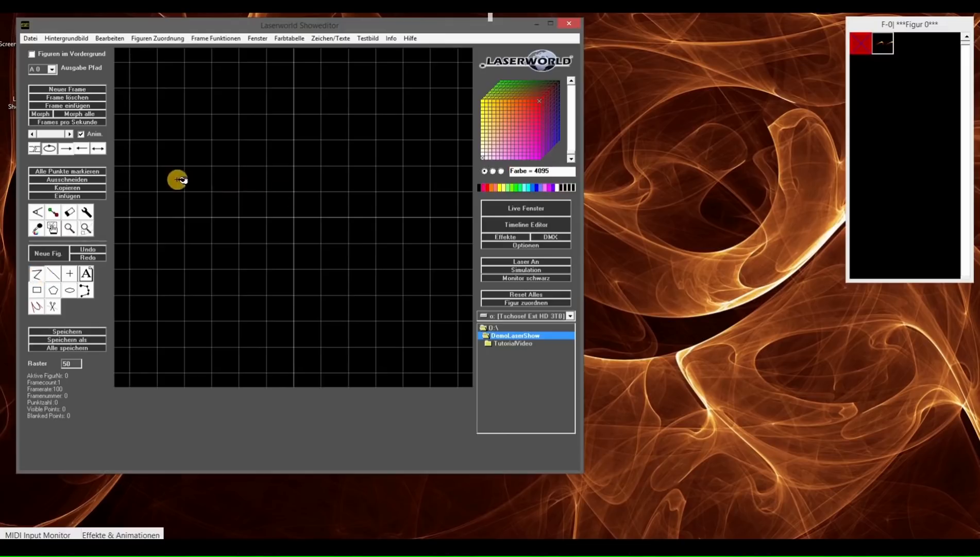
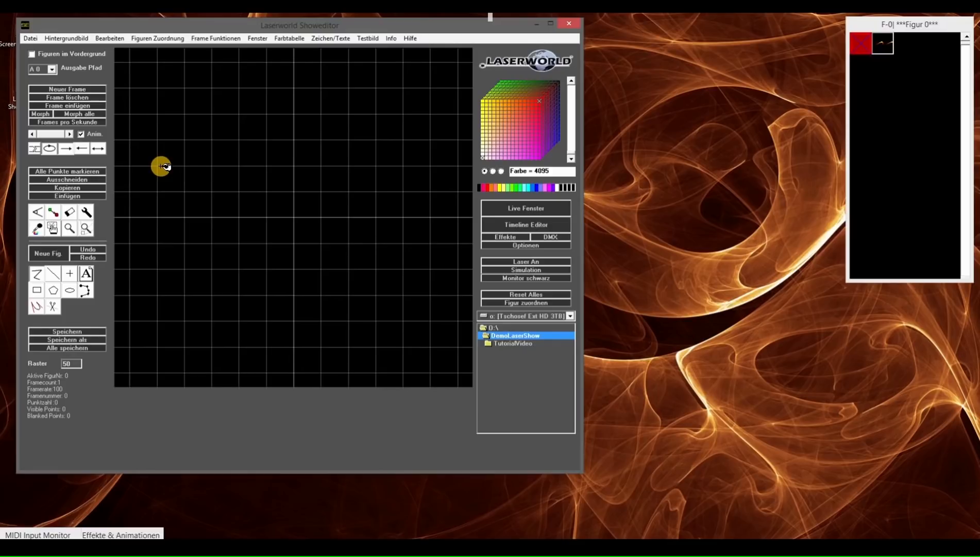
pyautogui.click(178, 154)
# Step: Make blanked lines visible and continue the polyline through about (-15000, 20000), (15000, 20000) and (25000, 10000)
pyautogui.click(107, 40)
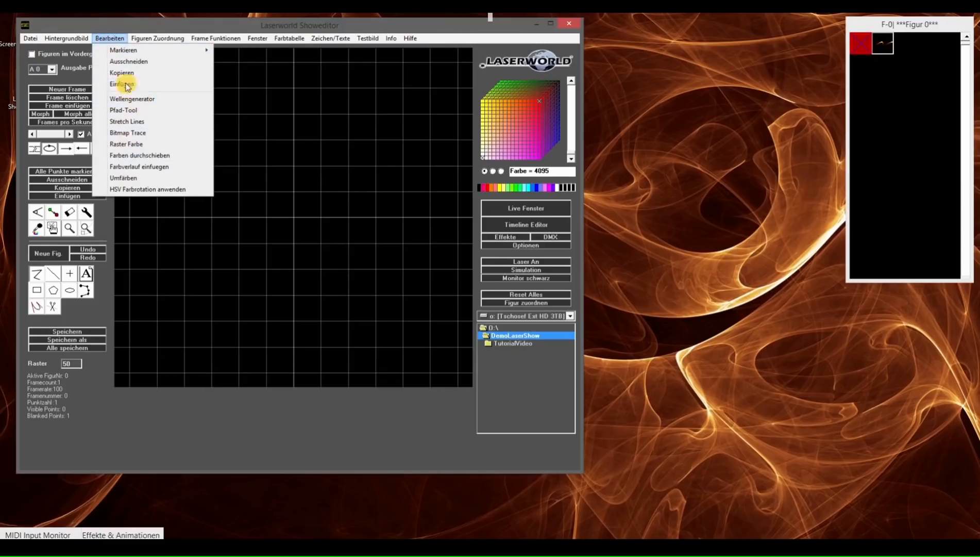
pyautogui.moveTo(205, 40)
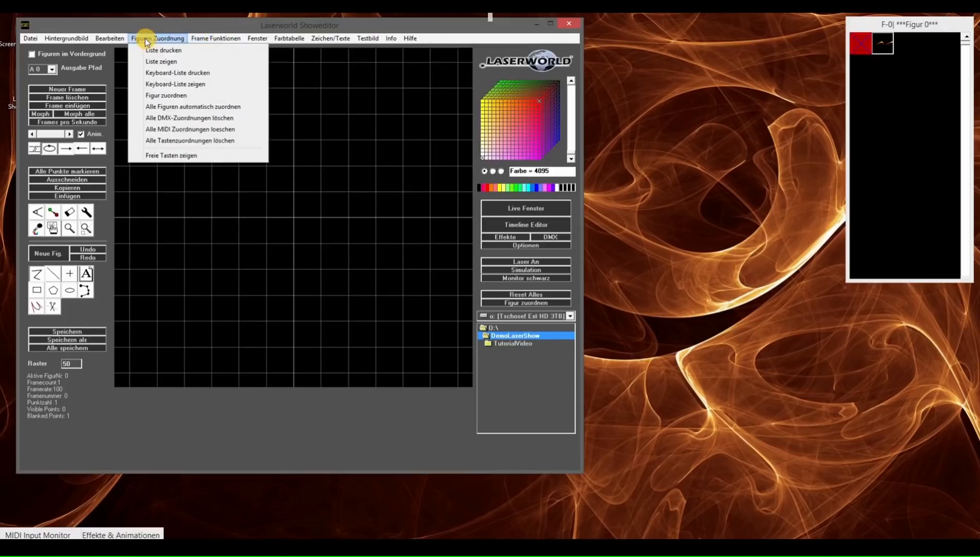
pyautogui.moveTo(78, 39)
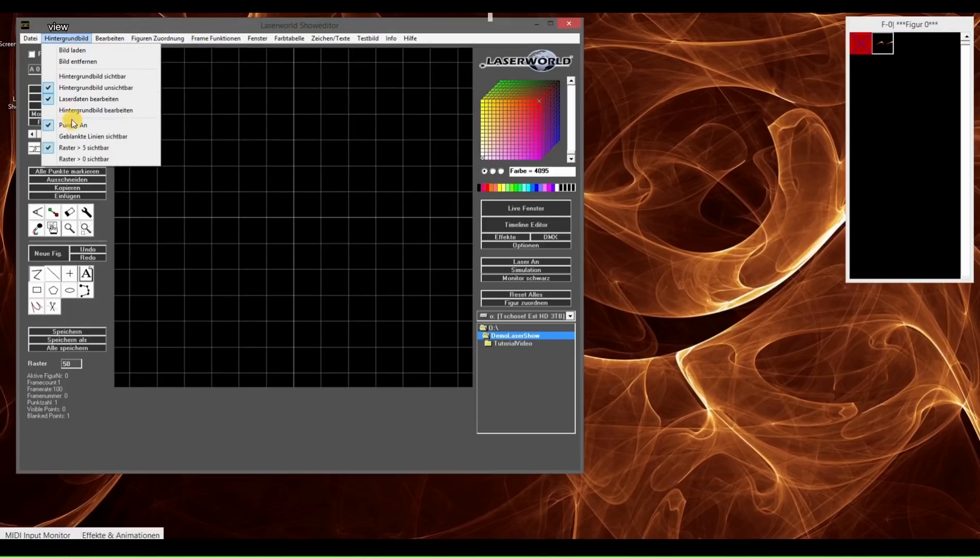
pyautogui.click(76, 137)
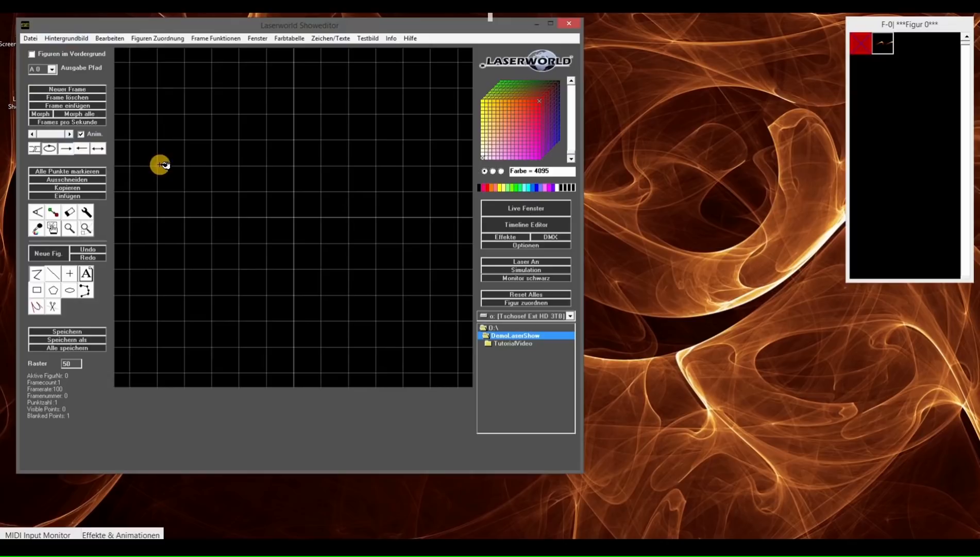
pyautogui.moveTo(161, 165); pyautogui.dragTo(212, 115)
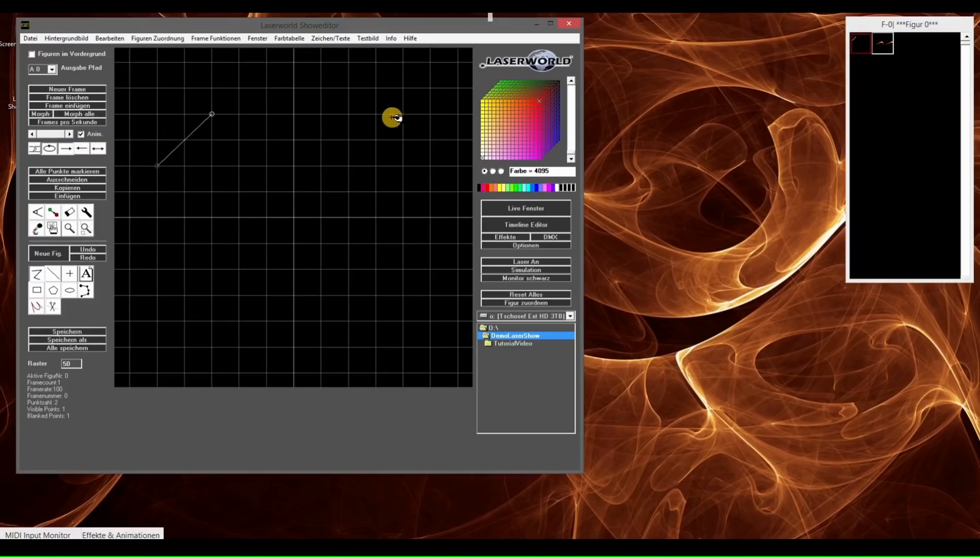
pyautogui.click(377, 114)
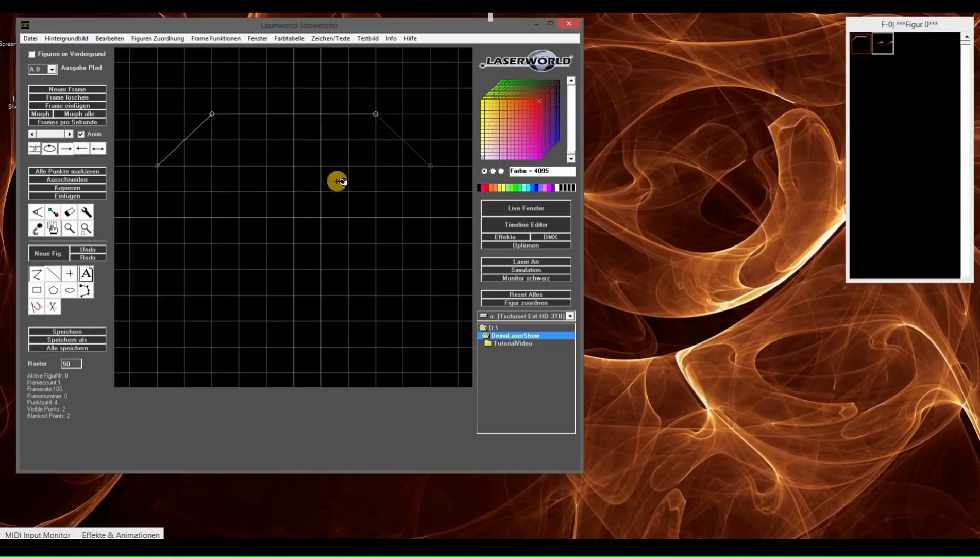
# Step: Turn on the laser output and enable Verwende Farbverlauf in the figure's effect settings
pyautogui.click(495, 261)
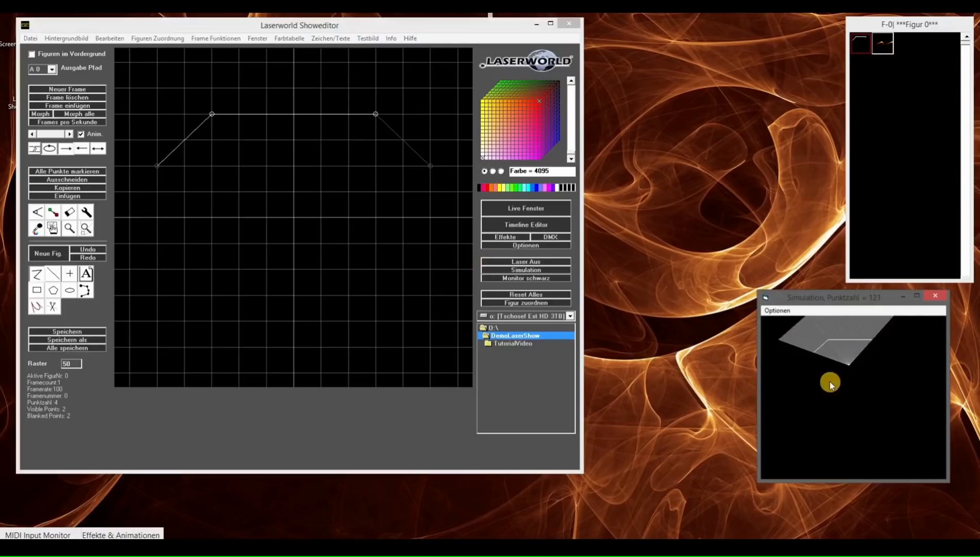
pyautogui.click(504, 236)
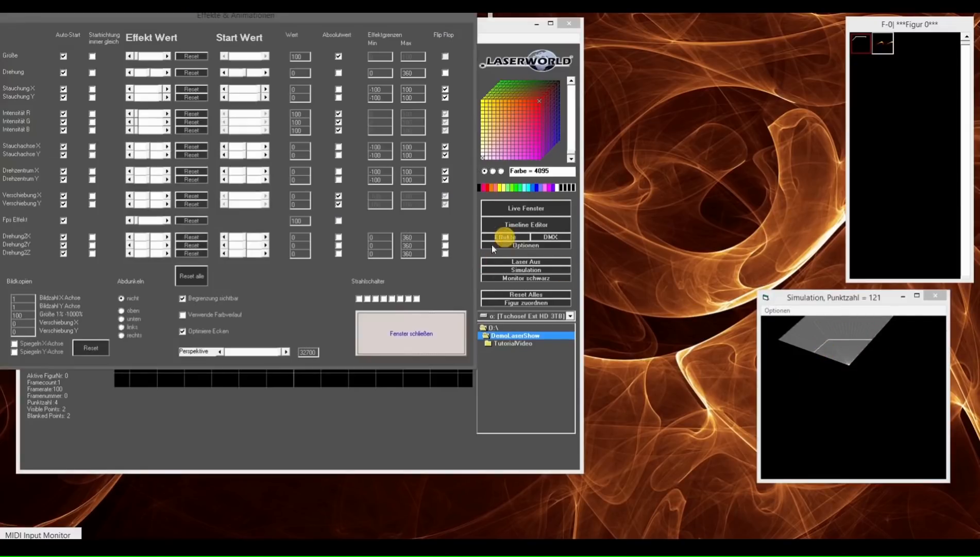
pyautogui.click(183, 316)
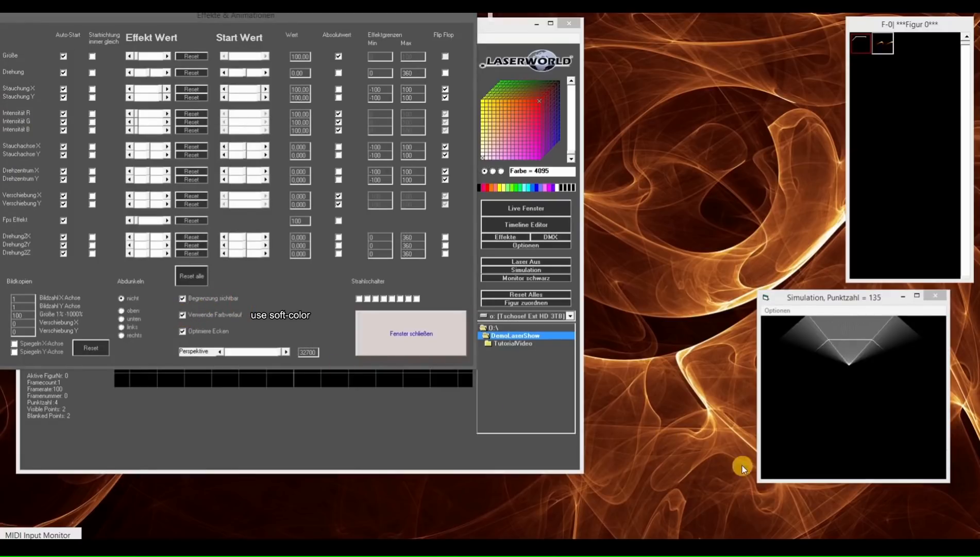
pyautogui.click(423, 341)
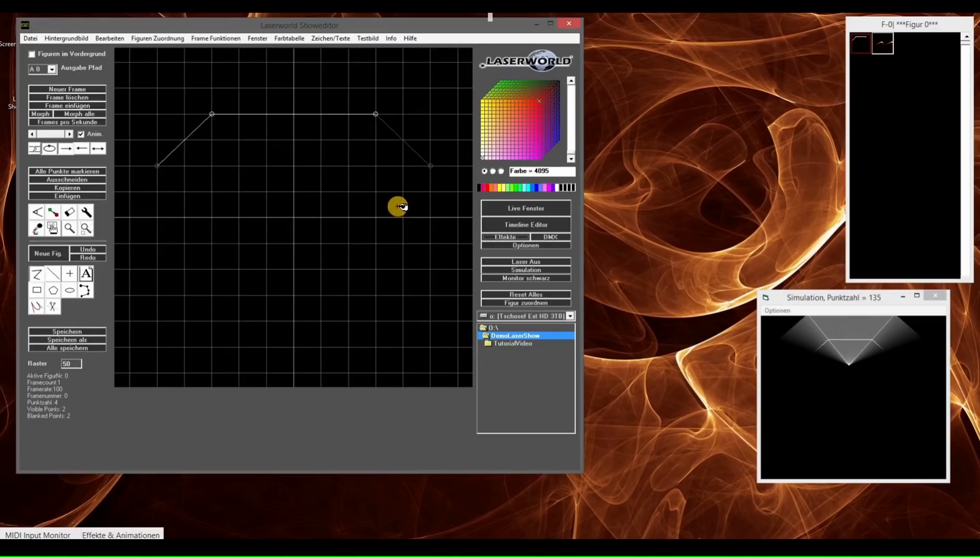
# Step: Recolour the two upper corner points of the polyline red
pyautogui.click(486, 189)
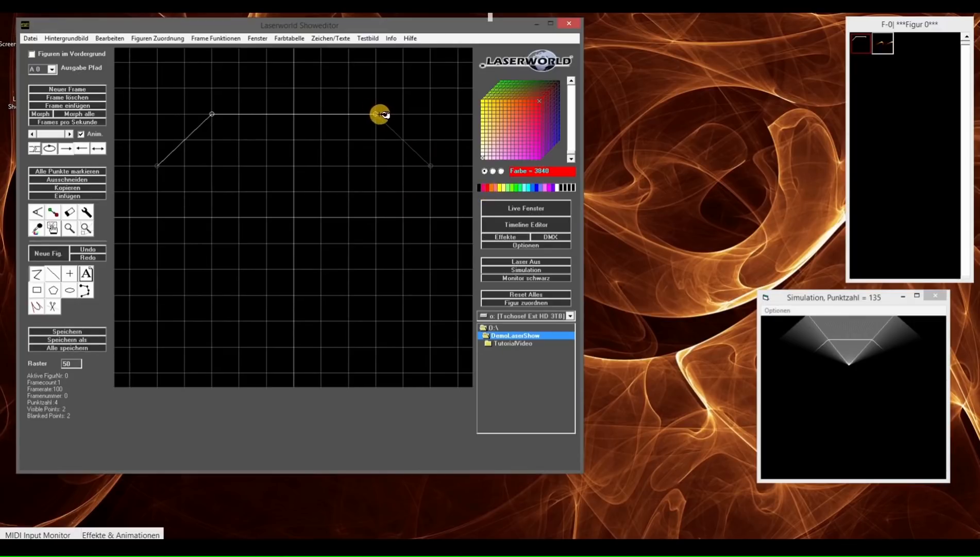
pyautogui.click(53, 212)
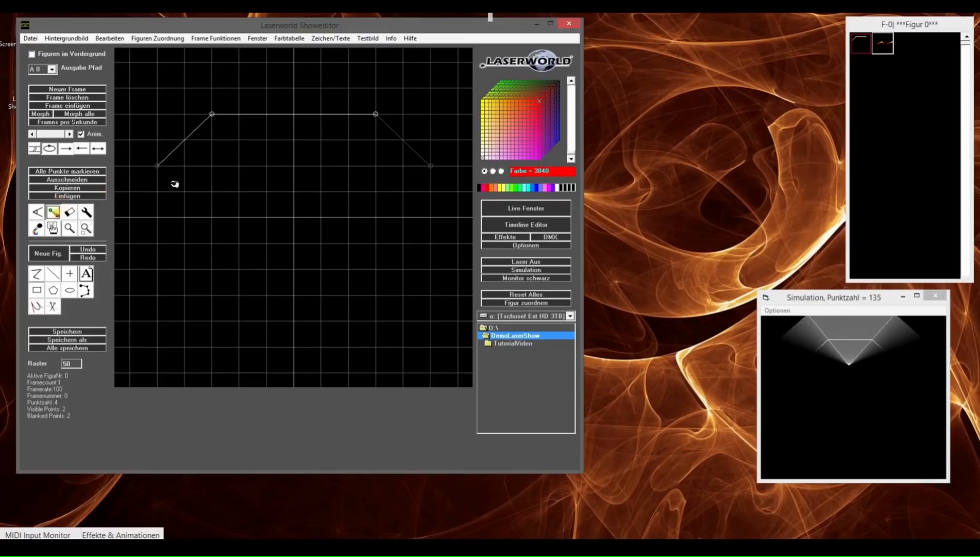
pyautogui.click(374, 114)
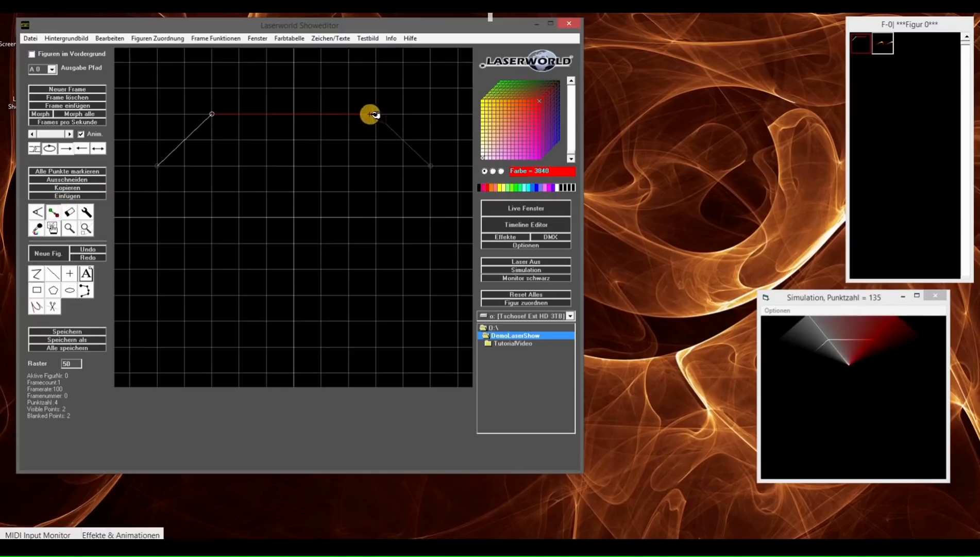
pyautogui.click(211, 114)
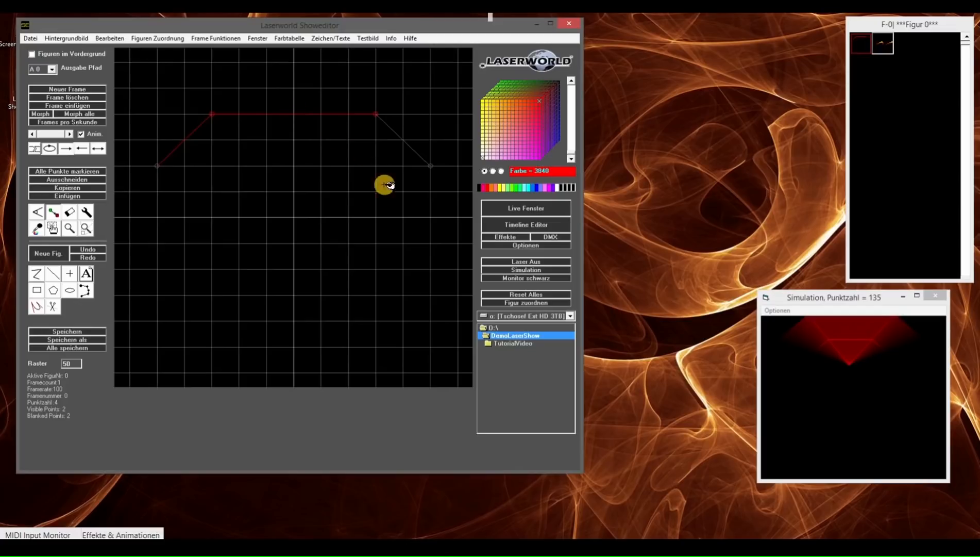
# Step: Insert an extra point in the middle of the polyline's horizontal segment
pyautogui.click(52, 306)
pyautogui.click(375, 114)
pyautogui.click(295, 112)
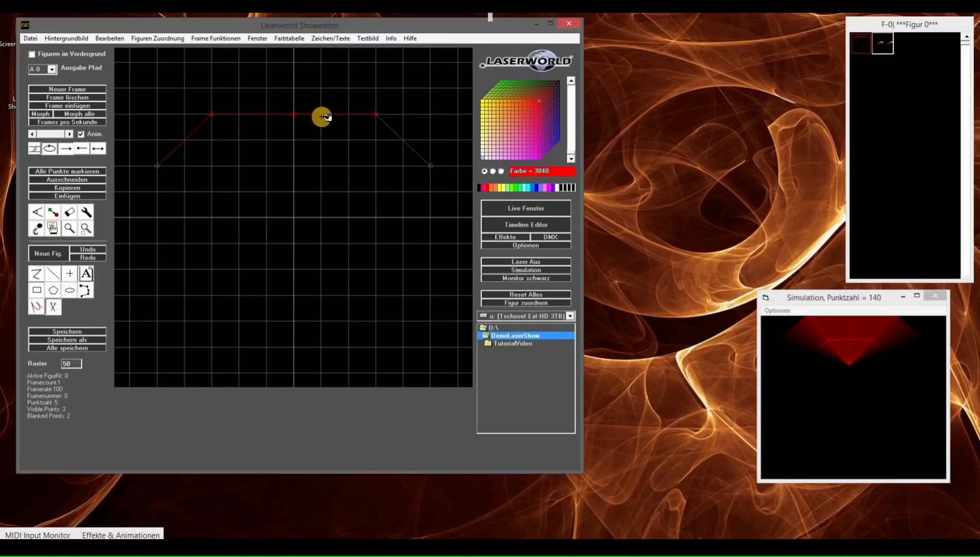
# Step: Apply white to the middle point of the horizontal segment
pyautogui.click(557, 189)
pyautogui.click(294, 114)
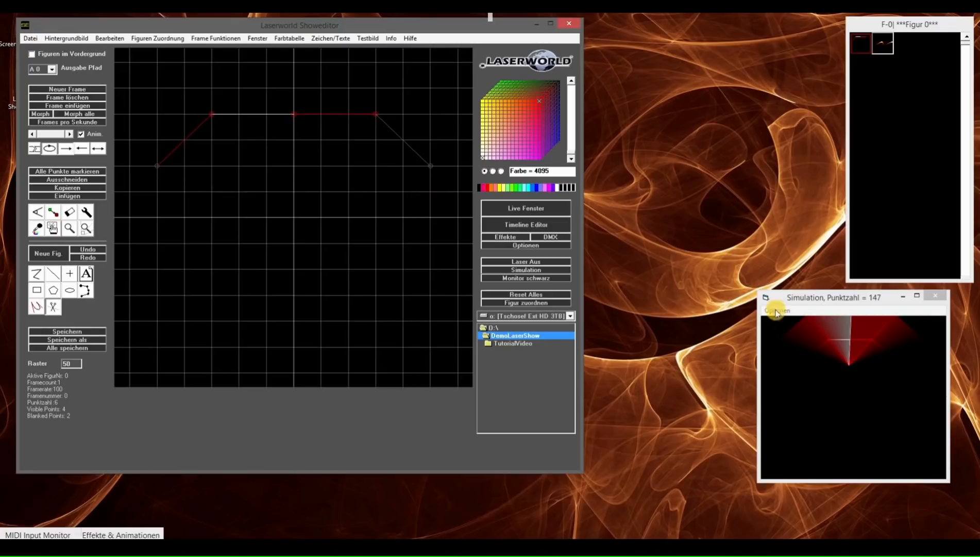
pyautogui.click(302, 112)
pyautogui.click(54, 212)
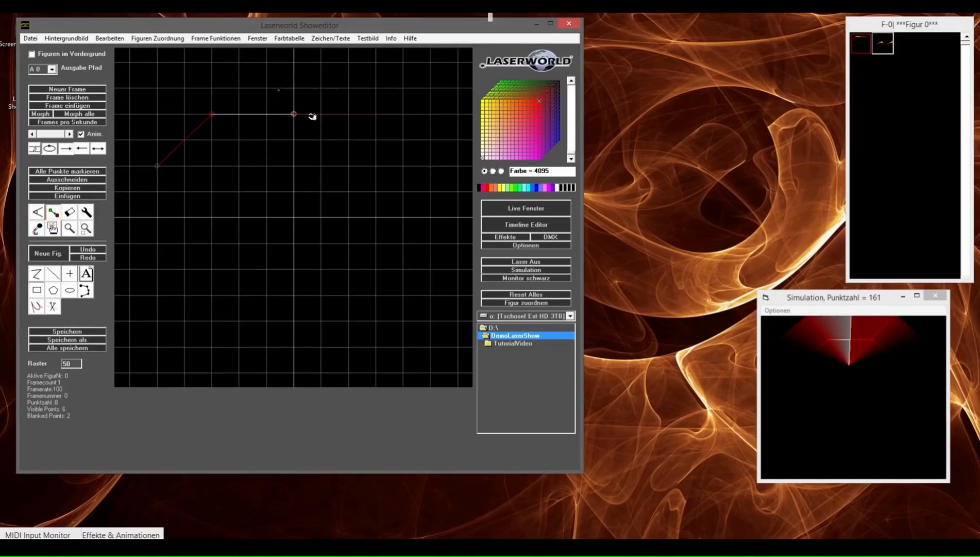
pyautogui.click(294, 113)
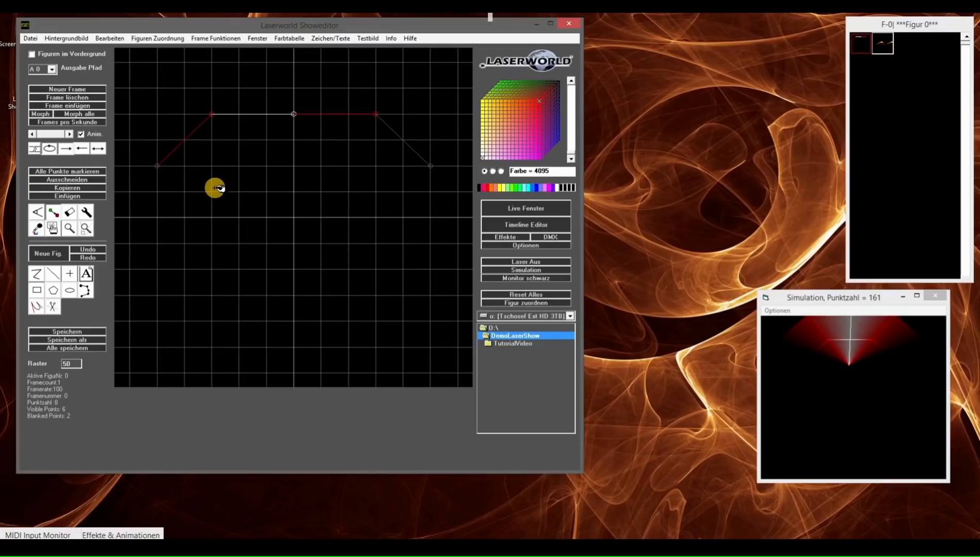
# Step: Open the frame information window and place it beside the drawing window
pyautogui.click(257, 38)
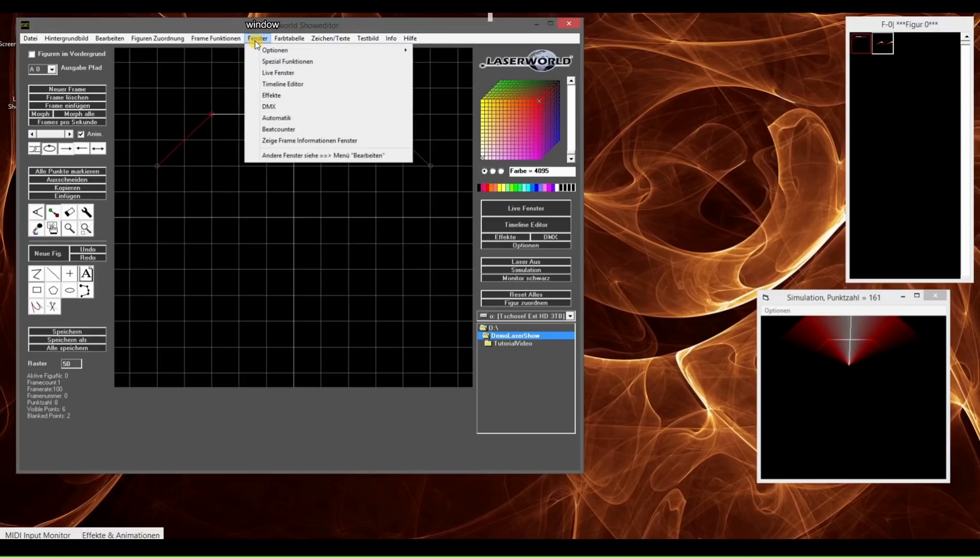
pyautogui.click(301, 141)
pyautogui.moveTo(116, 15); pyautogui.dragTo(695, 24)
pyautogui.click(867, 37)
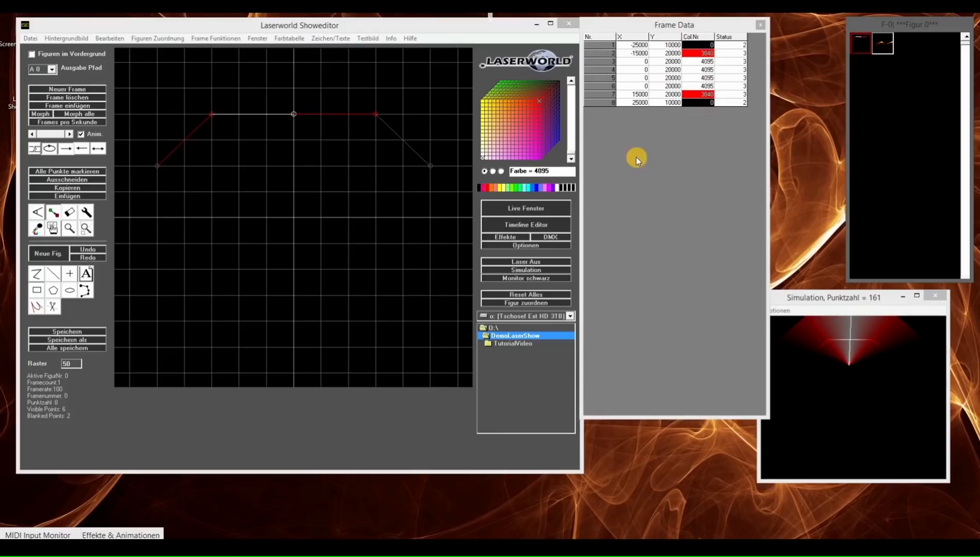
# Step: Delete the duplicate points at X 0, Y 20000 so that only one white middle point is left
pyautogui.click(693, 70)
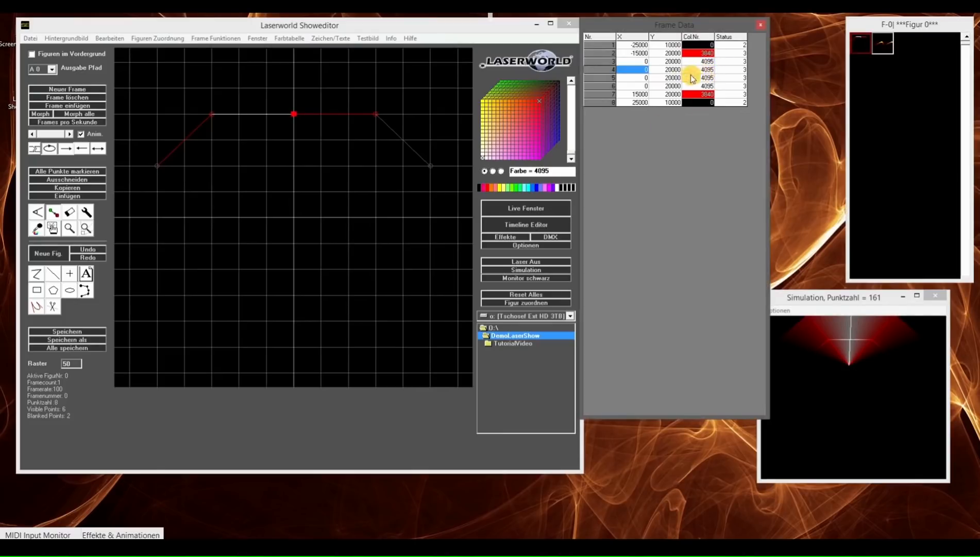
pyautogui.click(640, 78)
pyautogui.click(638, 69)
pyautogui.keyDown('shift'); pyautogui.click(635, 79); pyautogui.keyUp('shift')
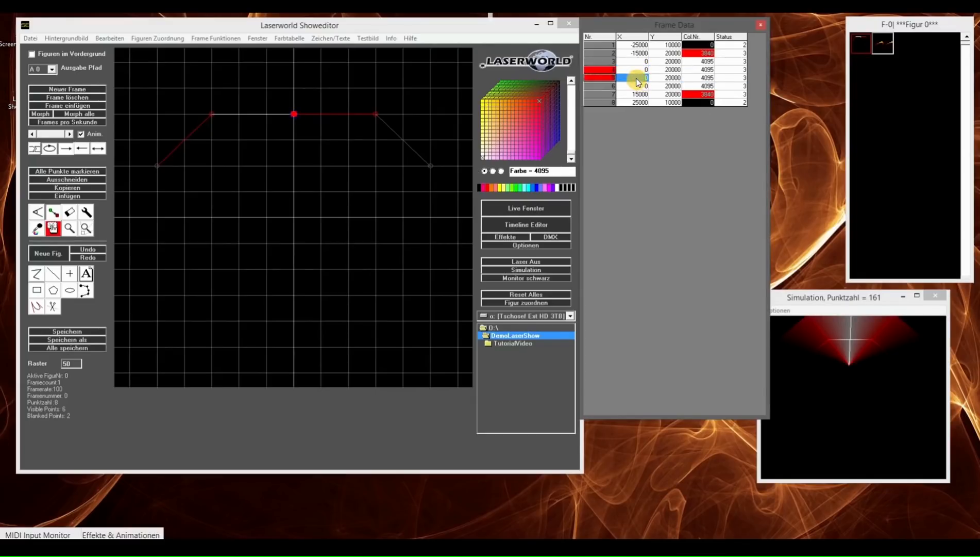
pyautogui.click(69, 212)
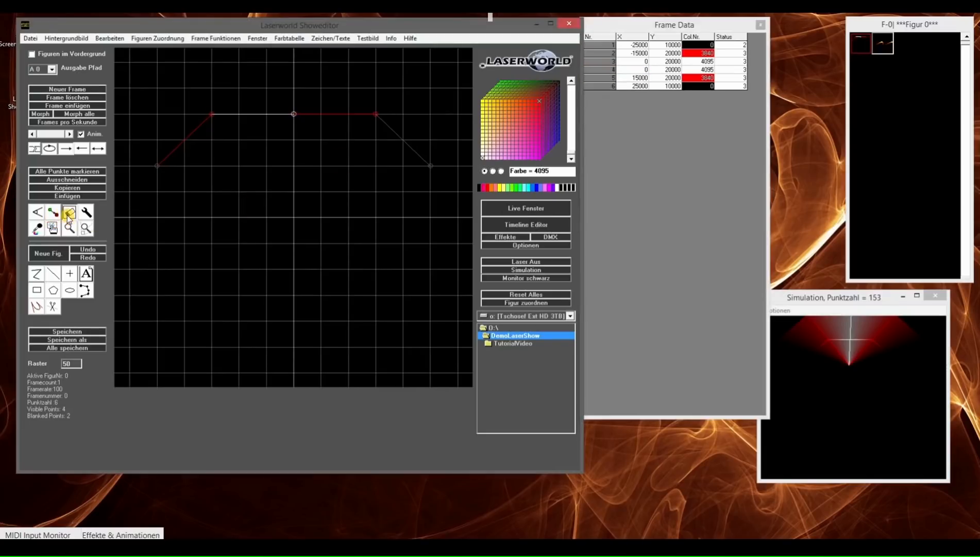
pyautogui.click(698, 62)
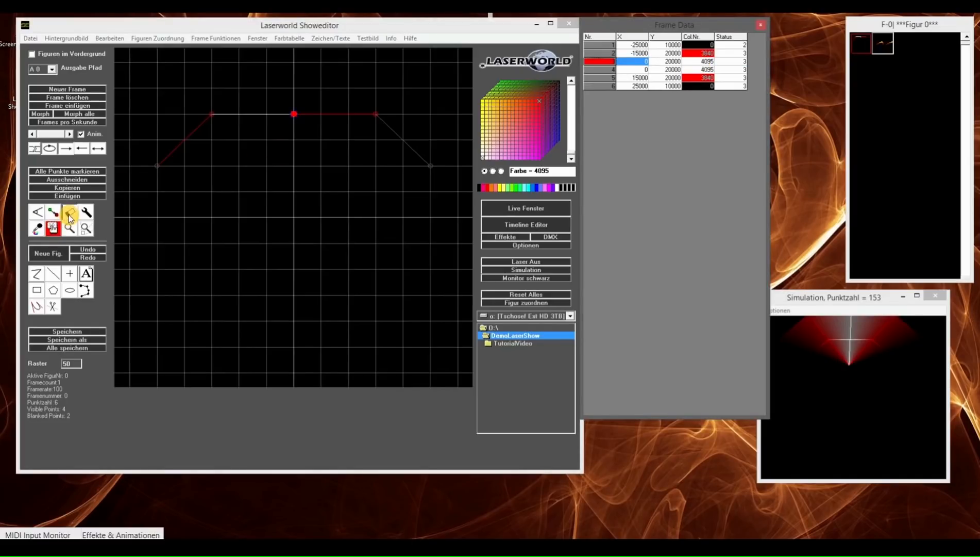
pyautogui.click(69, 214)
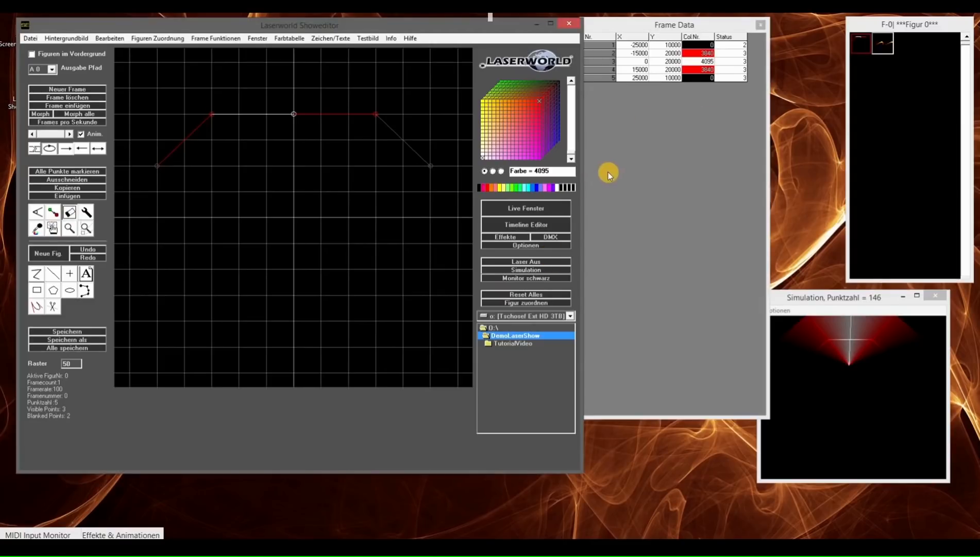
# Step: Turn off the laser output and add a new frame to the figure
pyautogui.moveTo(657, 24); pyautogui.dragTo(672, 26)
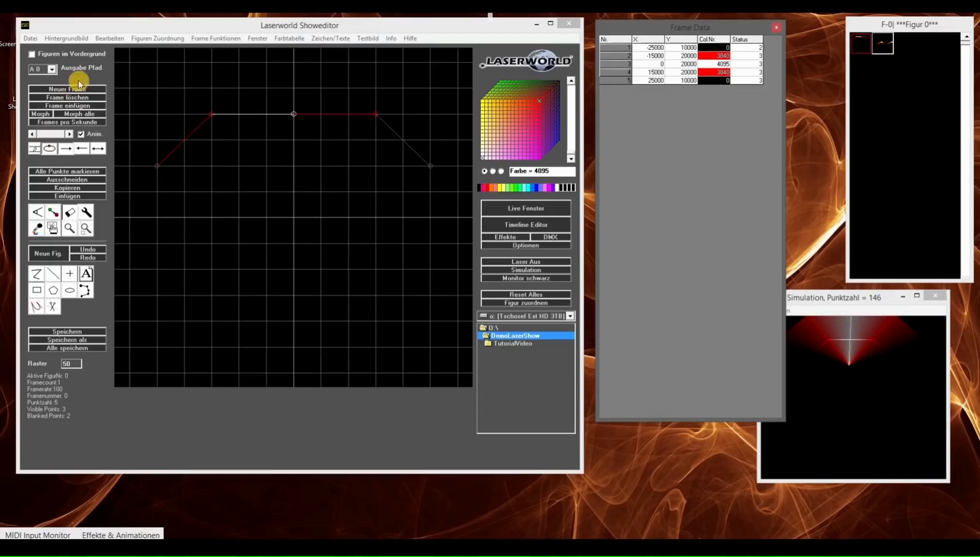
pyautogui.click(531, 262)
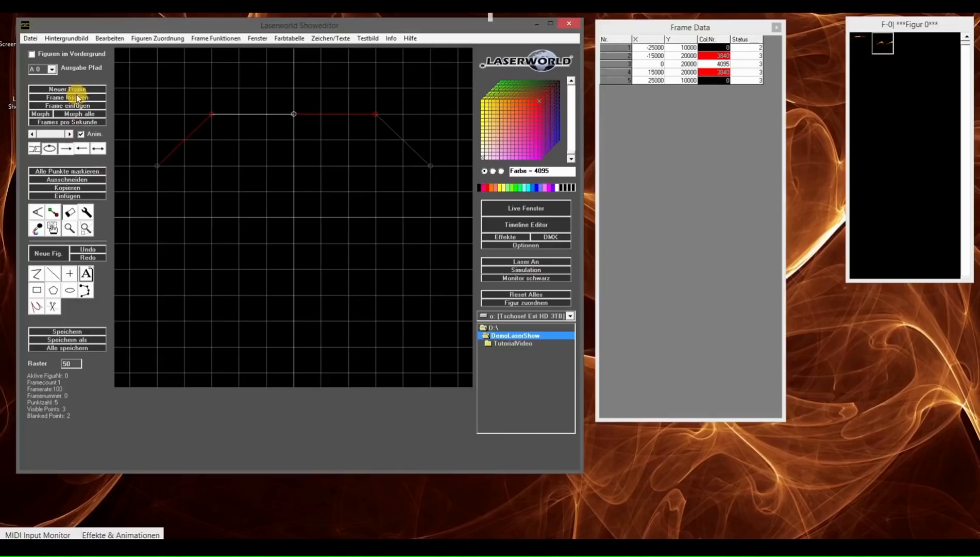
pyautogui.click(75, 90)
# Step: Copy all points of the first frame, paste them into the second frame and compare the two frames
pyautogui.click(42, 135)
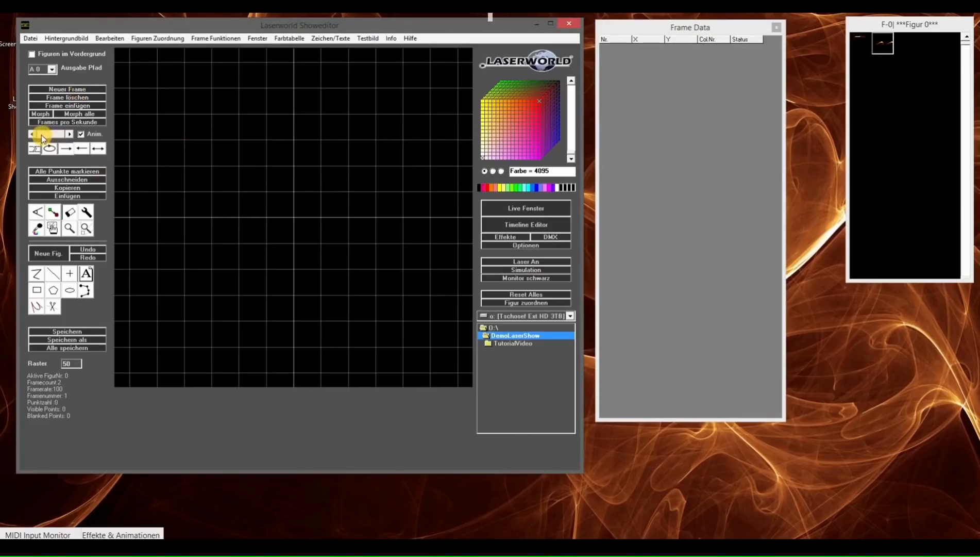
pyautogui.click(52, 227)
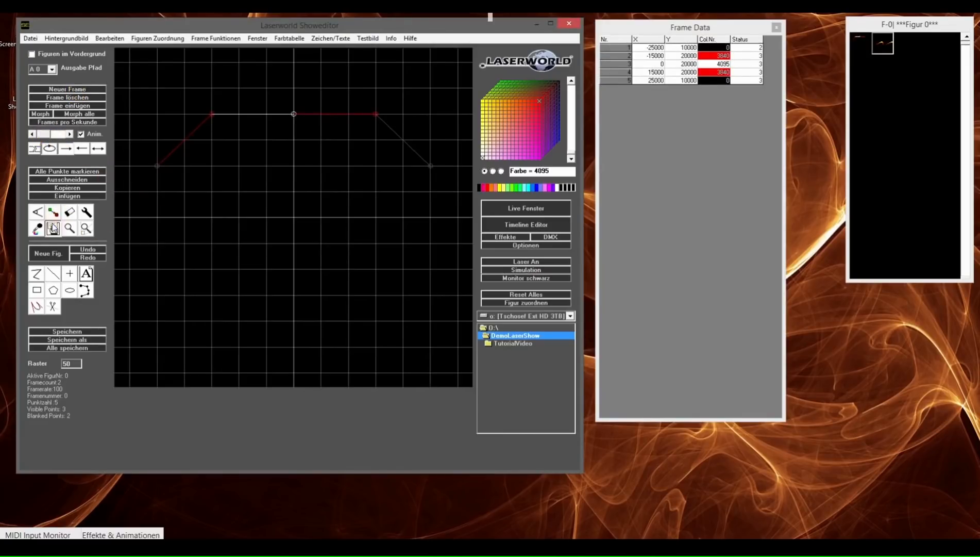
pyautogui.moveTo(130, 192); pyautogui.dragTo(470, 72)
pyautogui.click(71, 188)
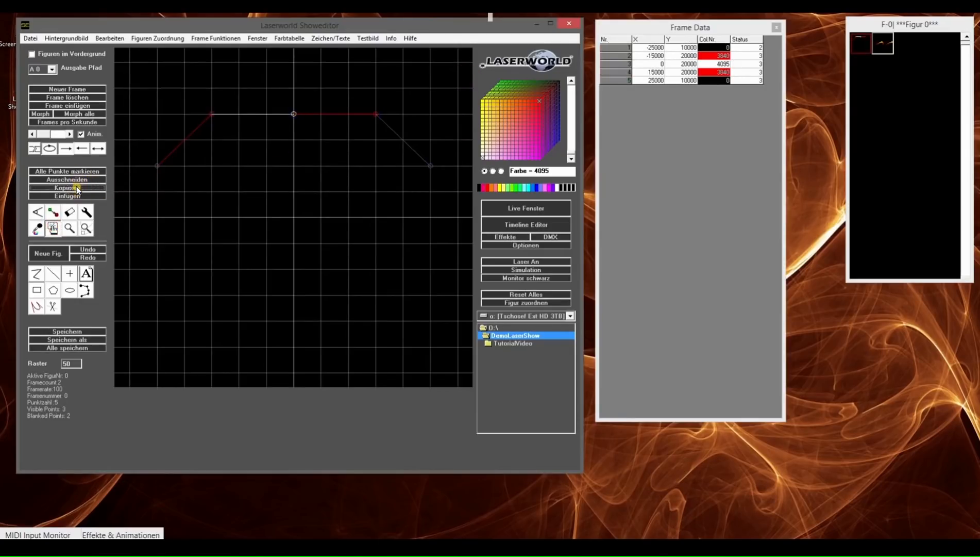
pyautogui.click(66, 134)
pyautogui.click(72, 187)
pyautogui.click(72, 195)
pyautogui.click(46, 135)
pyautogui.click(59, 136)
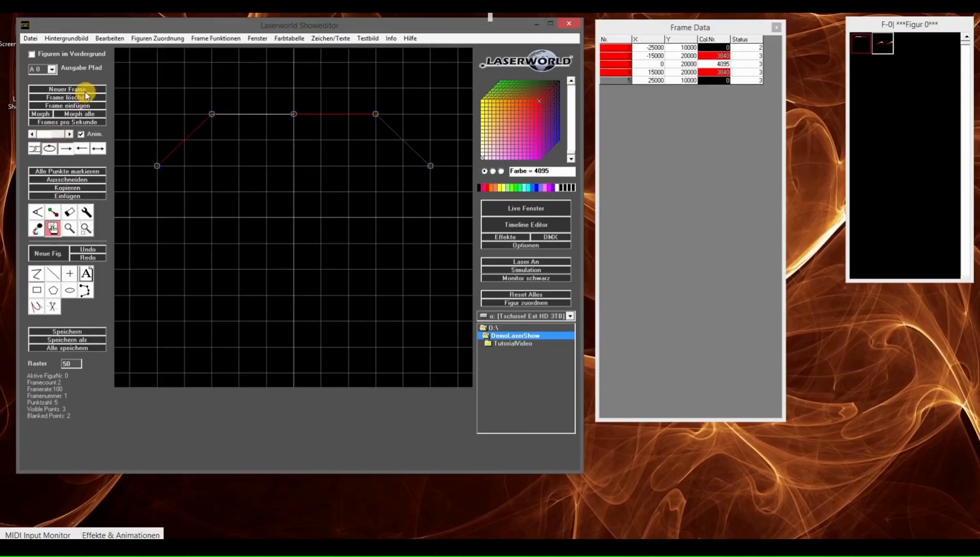
# Step: Add a third frame to the figure and paste the copied points of the second frame into it
pyautogui.click(87, 89)
pyautogui.click(49, 135)
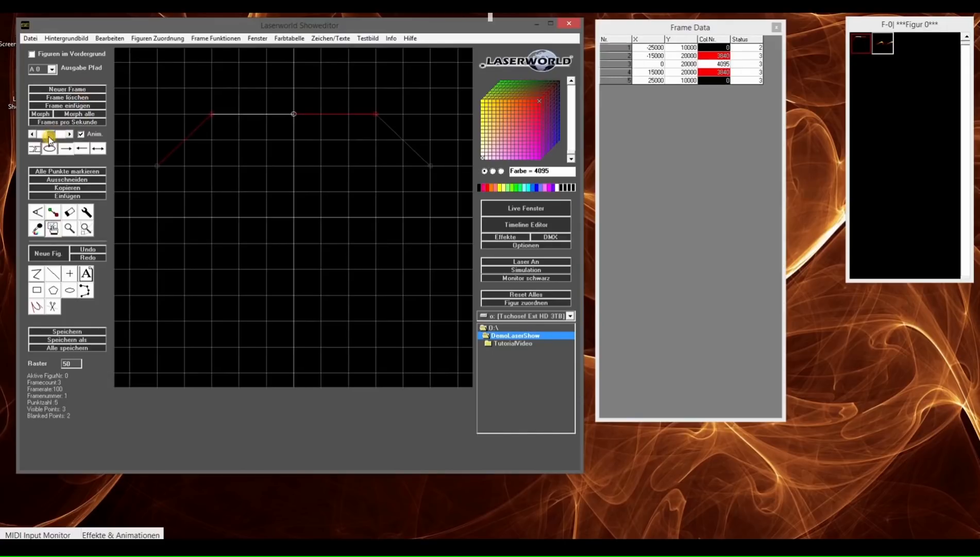
pyautogui.hotkey('ctrl', 'a')
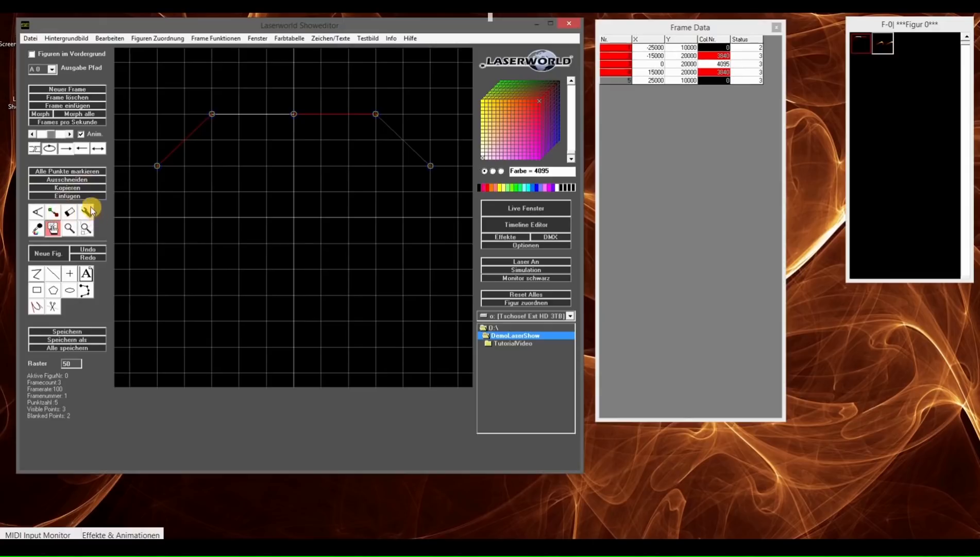
pyautogui.click(79, 188)
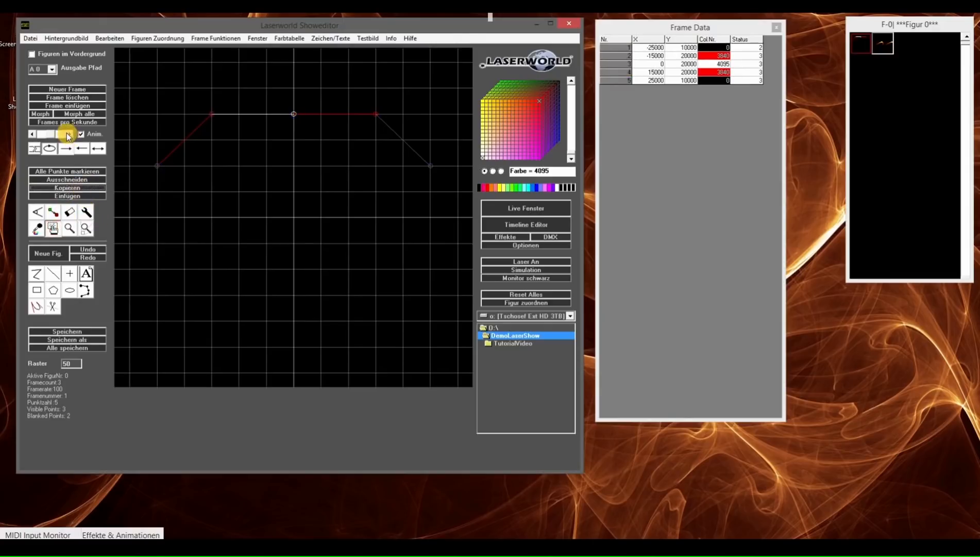
pyautogui.click(69, 134)
pyautogui.click(68, 196)
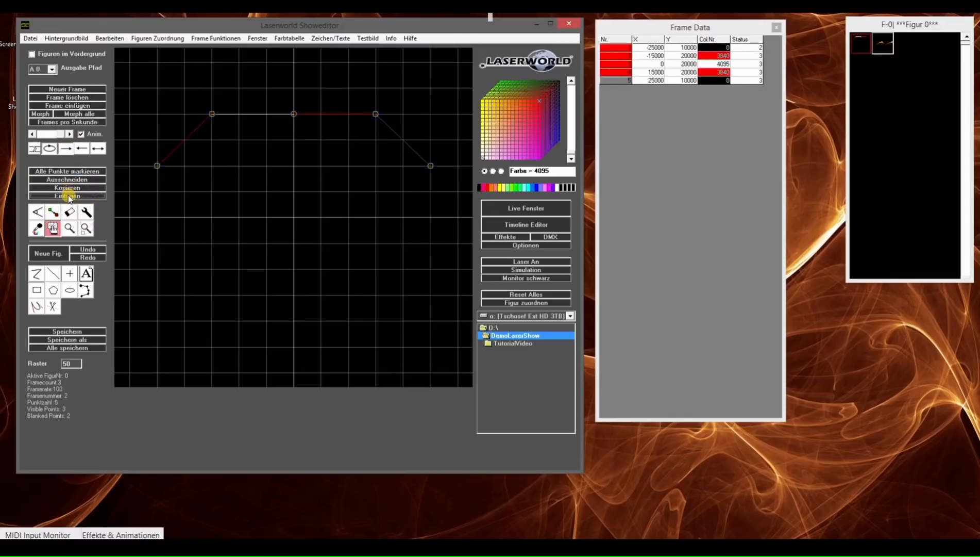
# Step: Add further frames until the figure has eight, and step through them to check their points
pyautogui.click(75, 89)
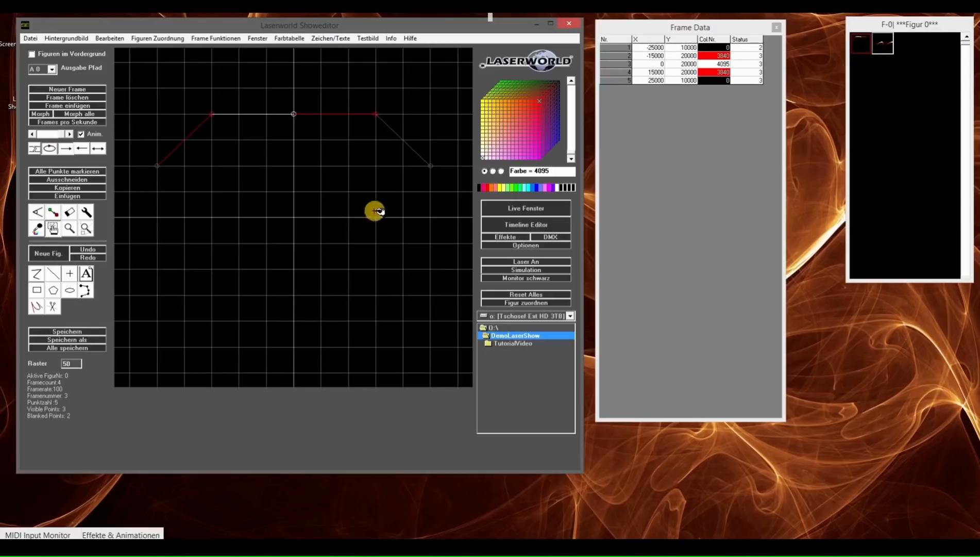
pyautogui.click(47, 134)
pyautogui.click(44, 134)
pyautogui.click(64, 135)
pyautogui.click(62, 90)
pyautogui.click(62, 90)
pyautogui.moveTo(54, 135); pyautogui.dragTo(64, 135)
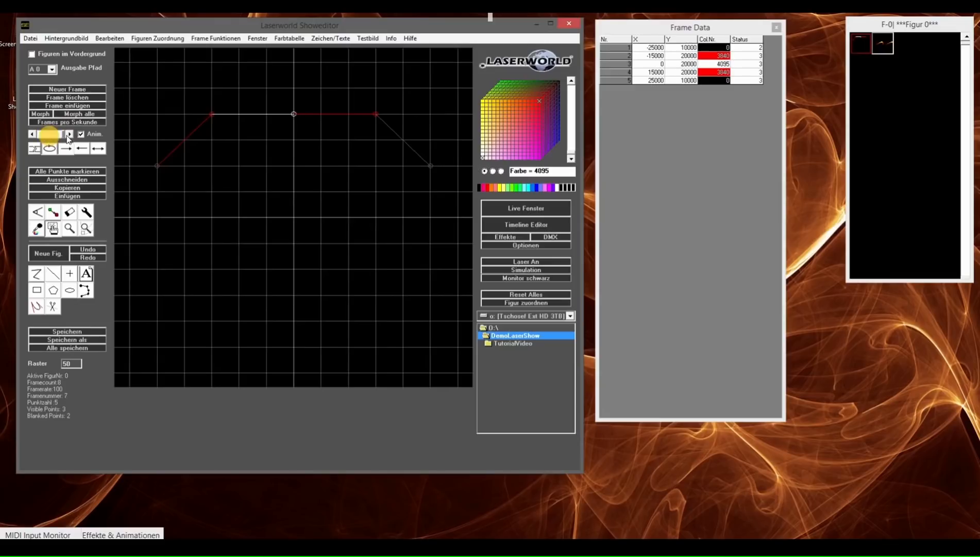
# Step: Delete the surplus frames so that only the first frame of the figure remains
pyautogui.click(84, 98)
pyautogui.click(84, 97)
pyautogui.click(84, 97)
pyautogui.click(84, 97)
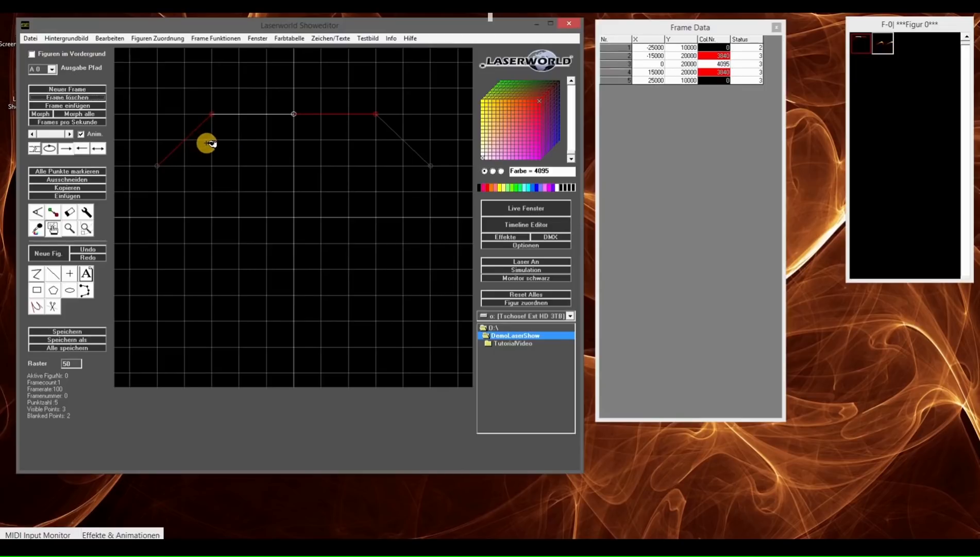
# Step: Add a second frame to the figure and return to the first frame
pyautogui.click(95, 90)
pyautogui.click(41, 134)
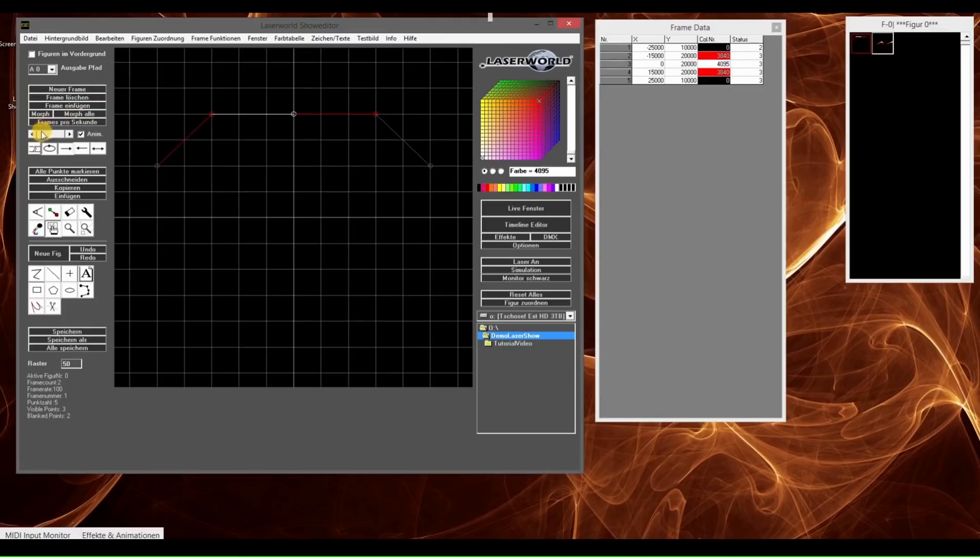
pyautogui.click(189, 190)
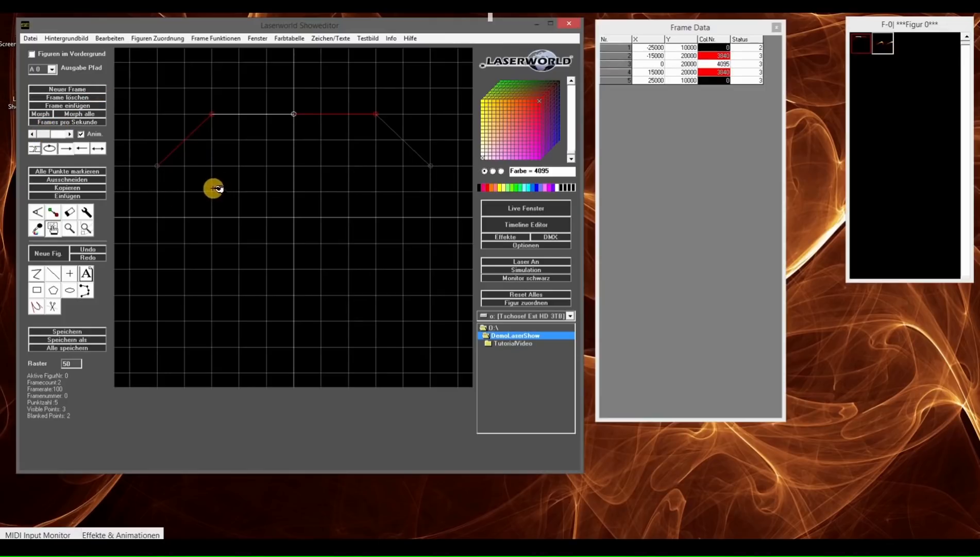
# Step: Restrict the point zoom to the x-axis and shrink the first frame's figure horizontally to about X ±14000
pyautogui.click(88, 230)
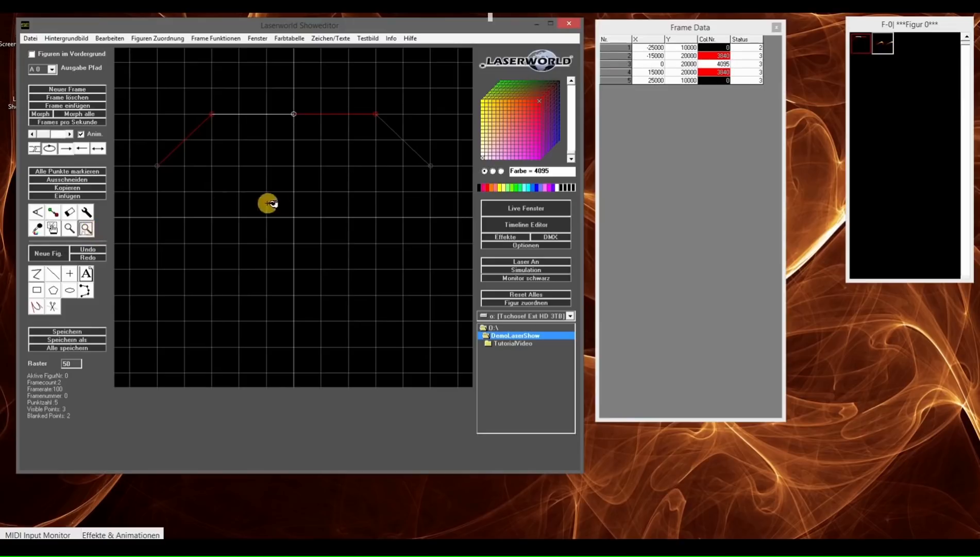
pyautogui.click(87, 230)
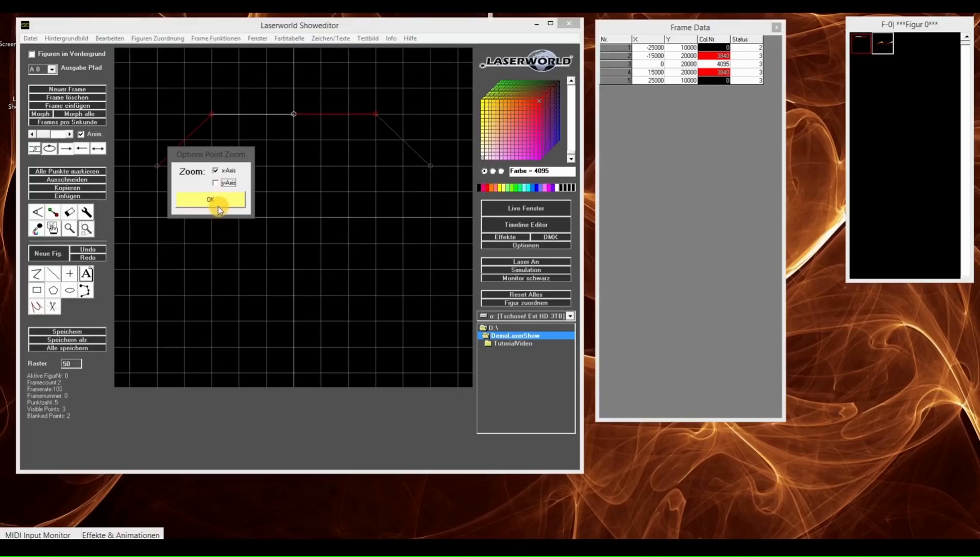
pyautogui.click(218, 199)
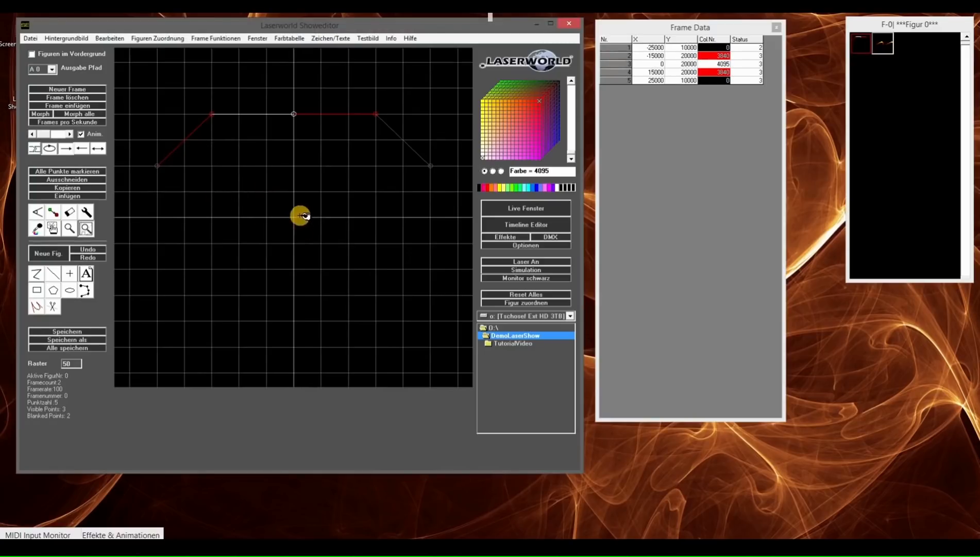
pyautogui.moveTo(294, 217); pyautogui.dragTo(294, 217)
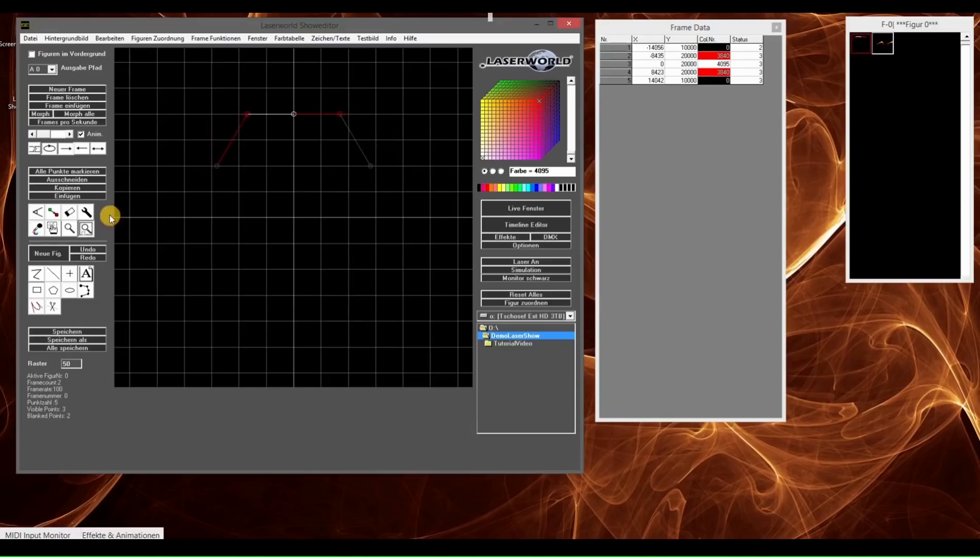
# Step: Enable point zoom for both axes and shrink the first frame's figure to about X ±6000, with its line at about Y 25000
pyautogui.click(86, 227)
pyautogui.click(215, 198)
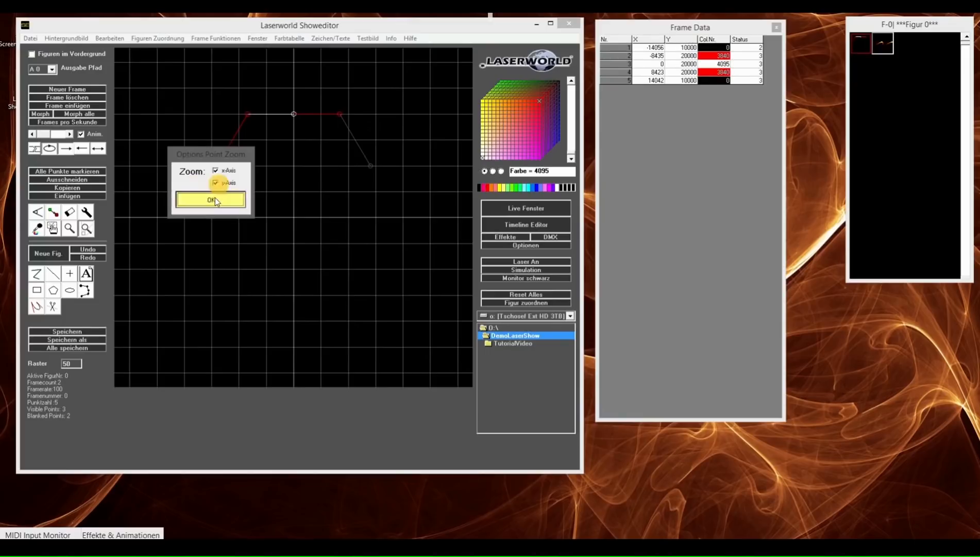
pyautogui.moveTo(278, 153); pyautogui.dragTo(293, 350)
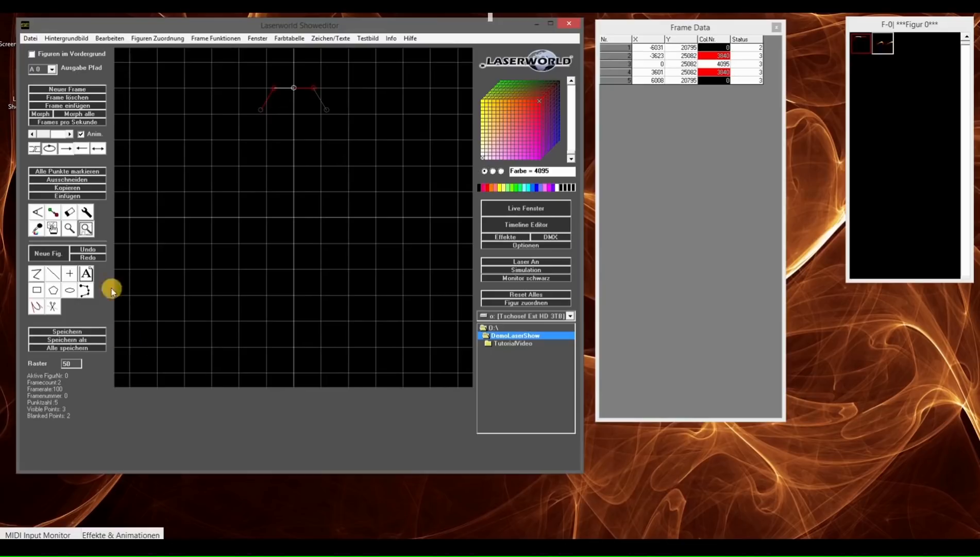
# Step: Select all points of the first frame, colour them black (Farbe 0) and switch to the second frame
pyautogui.click(58, 230)
pyautogui.click(56, 230)
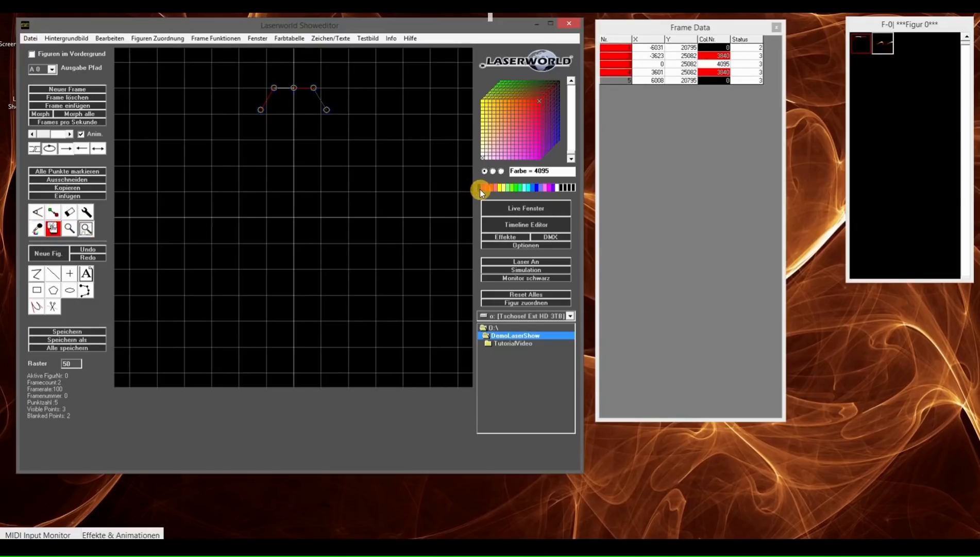
pyautogui.click(480, 189)
pyautogui.click(54, 212)
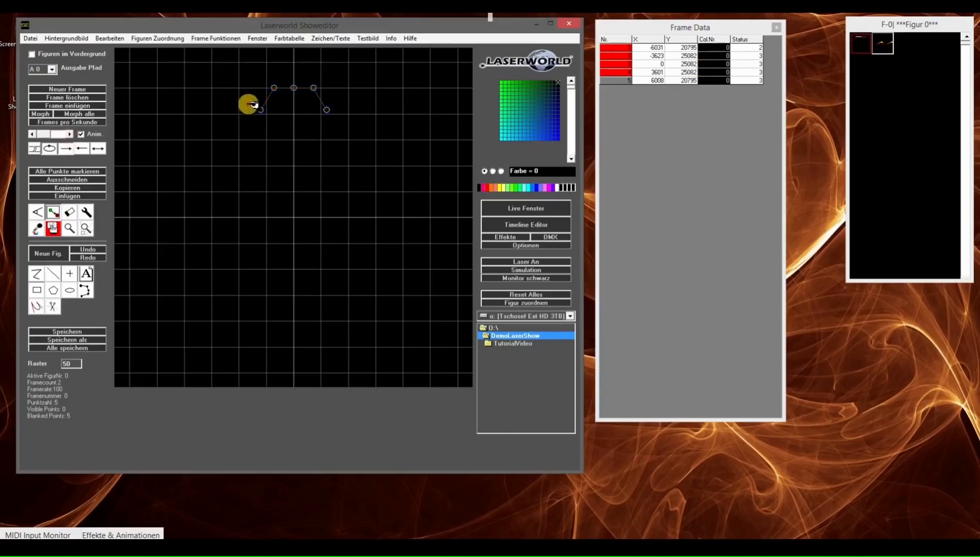
pyautogui.click(60, 132)
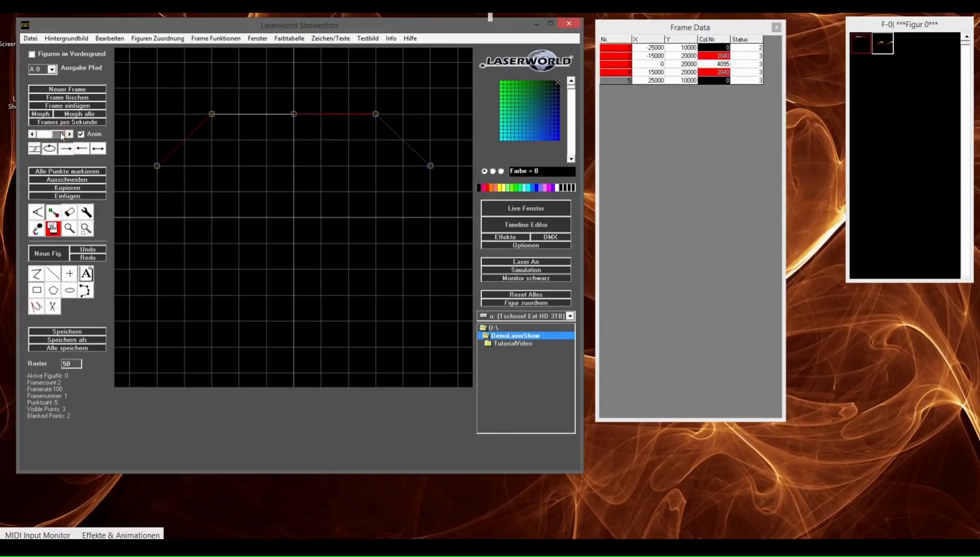
pyautogui.click(76, 86)
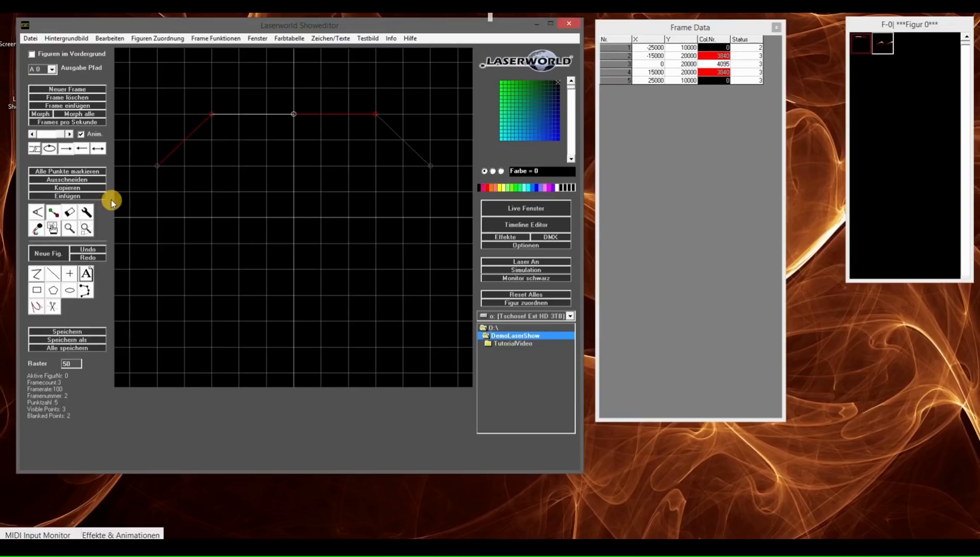
pyautogui.hotkey('ctrl', 'a')
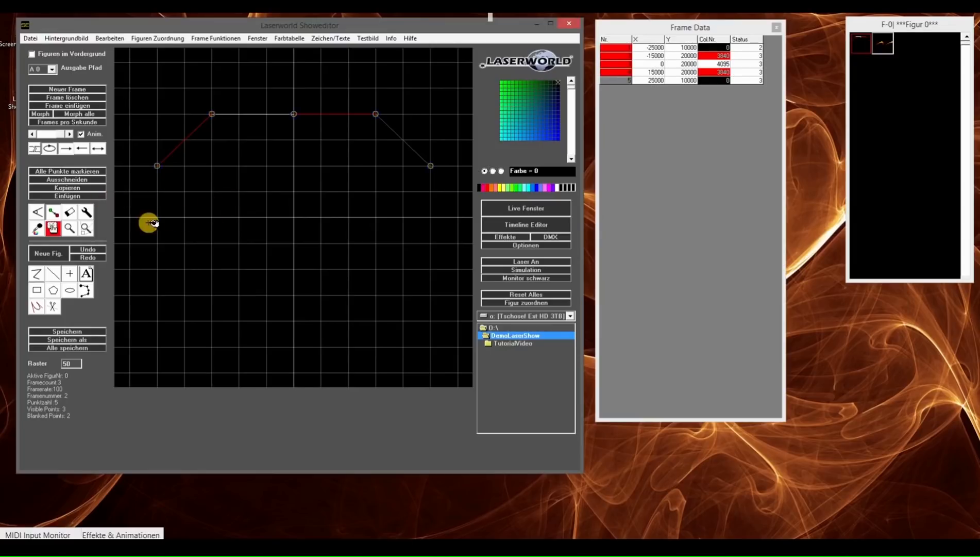
pyautogui.click(293, 114)
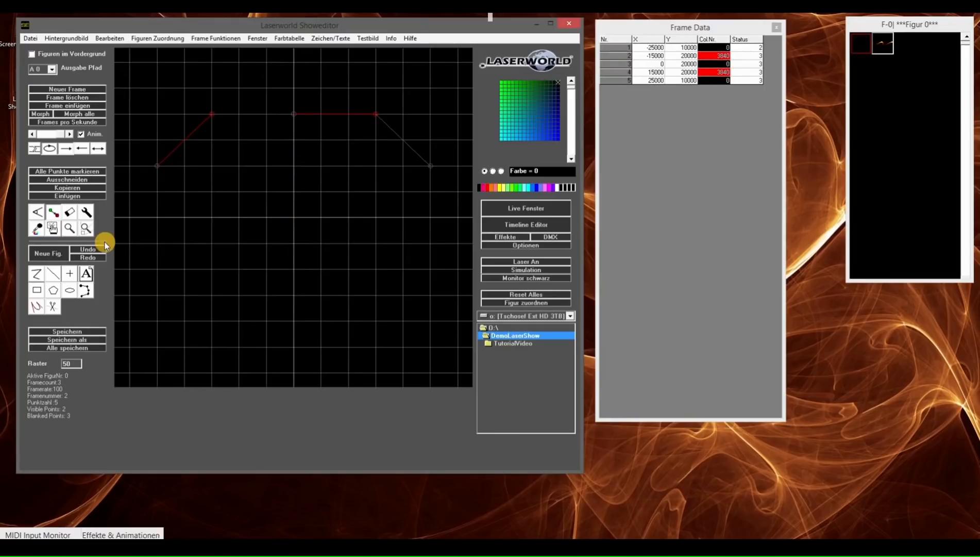
pyautogui.click(53, 230)
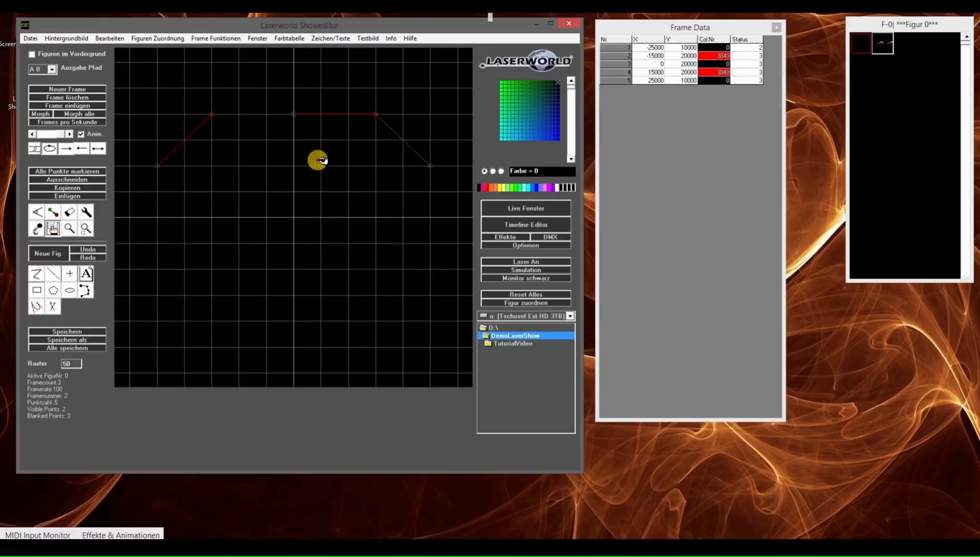
pyautogui.click(81, 249)
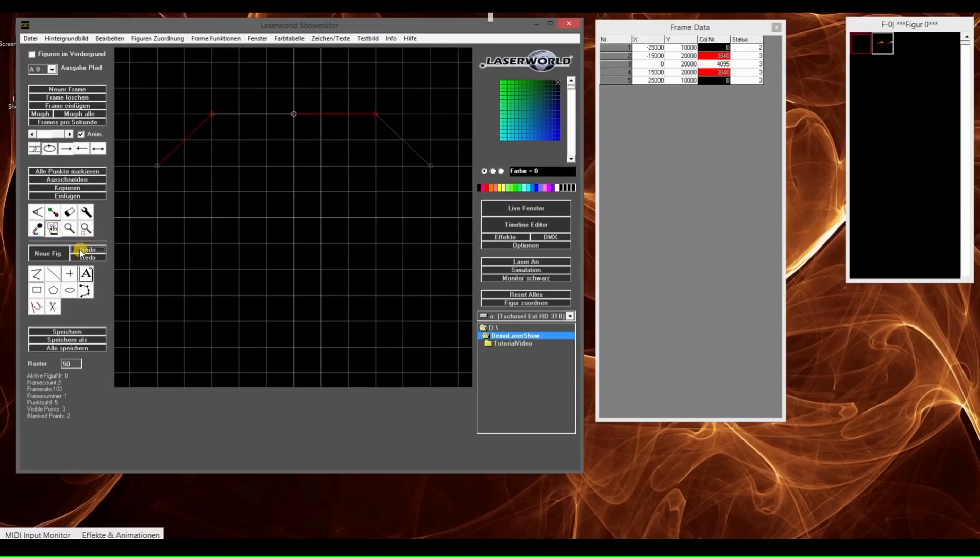
# Step: Move all points of the second frame down until the line lies at Y -15000, and colour them black
pyautogui.click(57, 227)
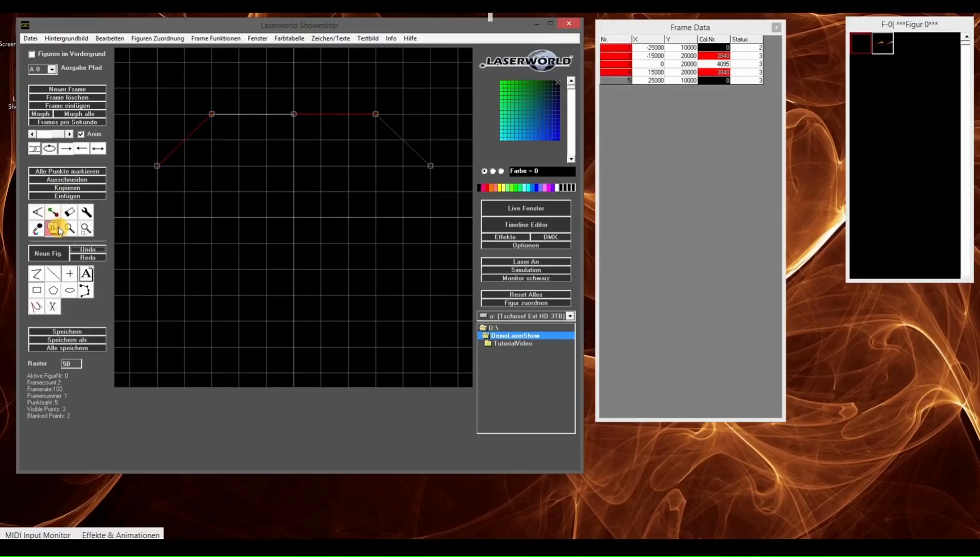
pyautogui.moveTo(303, 113); pyautogui.dragTo(304, 299)
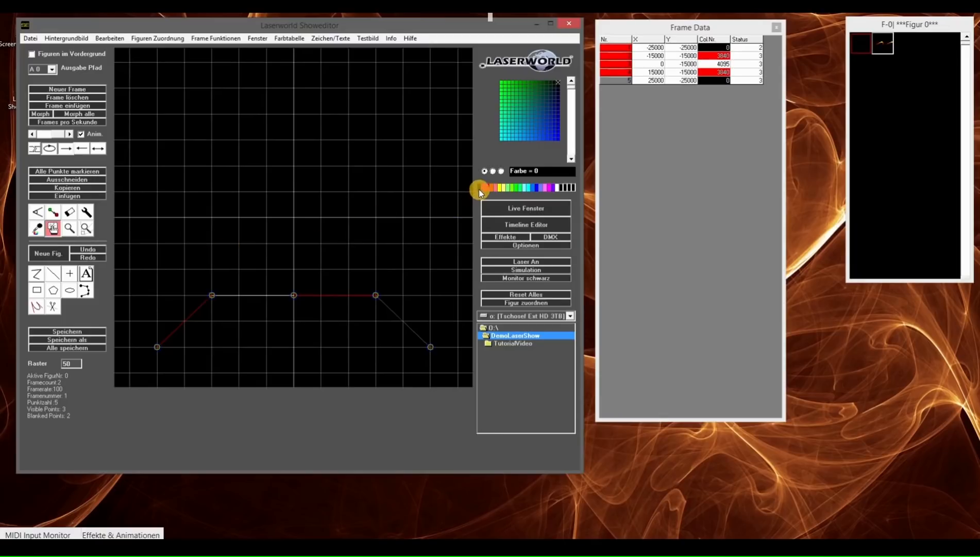
pyautogui.click(53, 211)
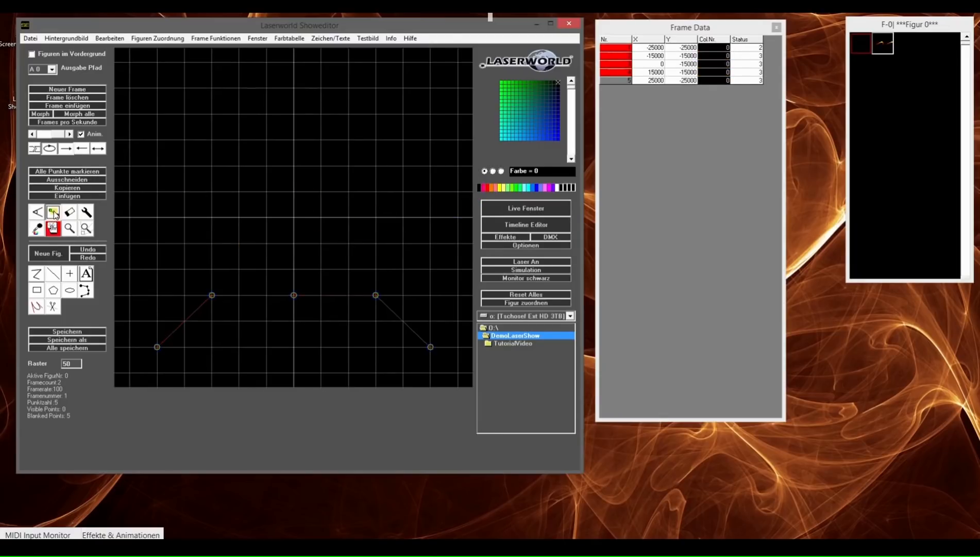
# Step: Compare the first and second frames, and undo the black colouring of the second frame's points
pyautogui.click(40, 133)
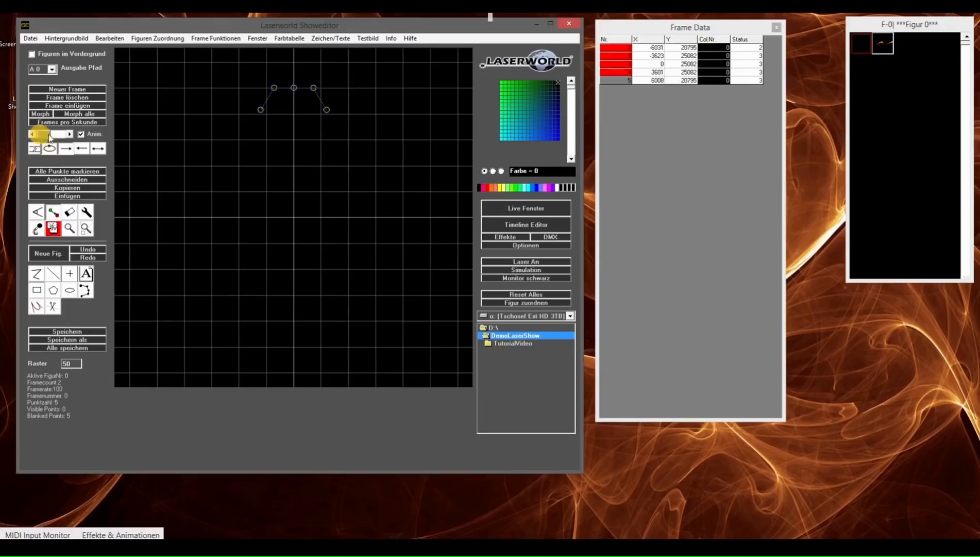
pyautogui.click(59, 134)
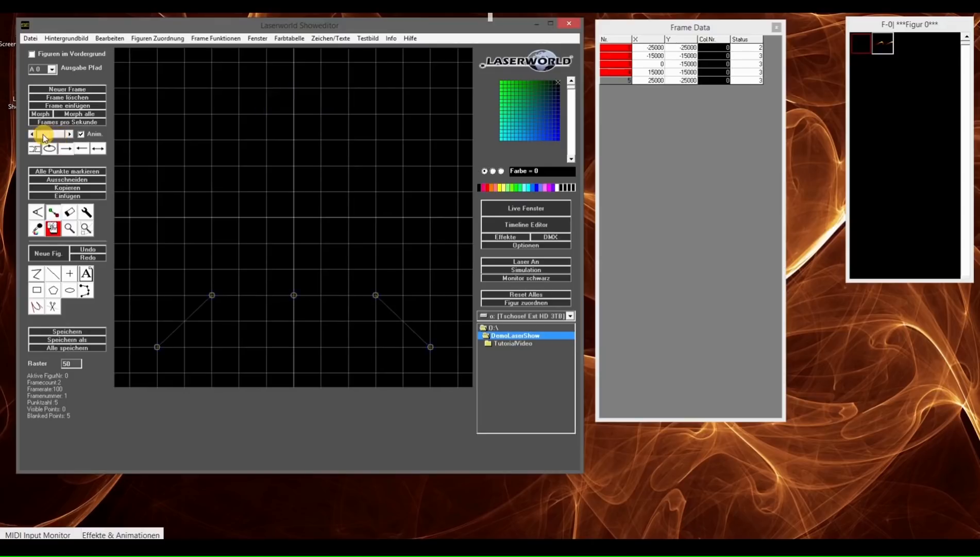
pyautogui.click(43, 134)
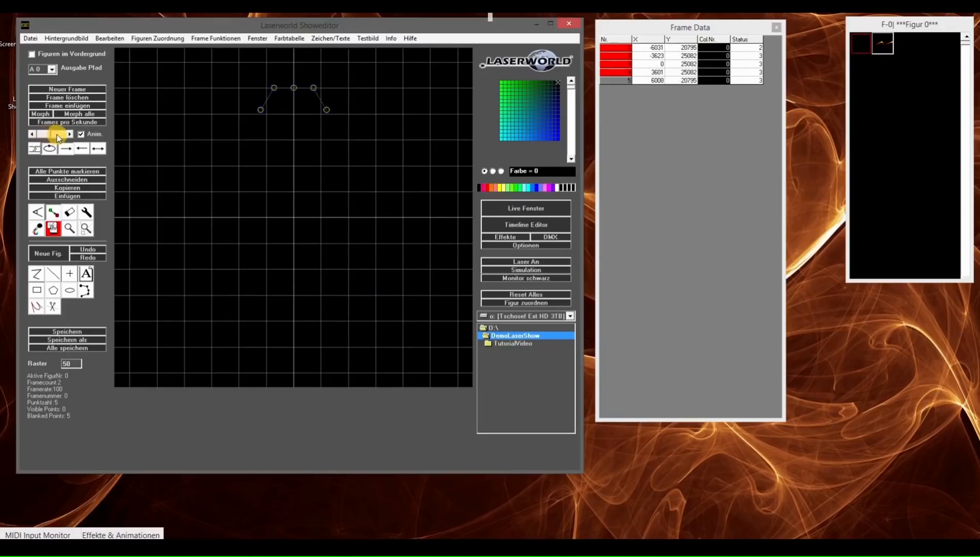
pyautogui.click(57, 134)
pyautogui.click(96, 250)
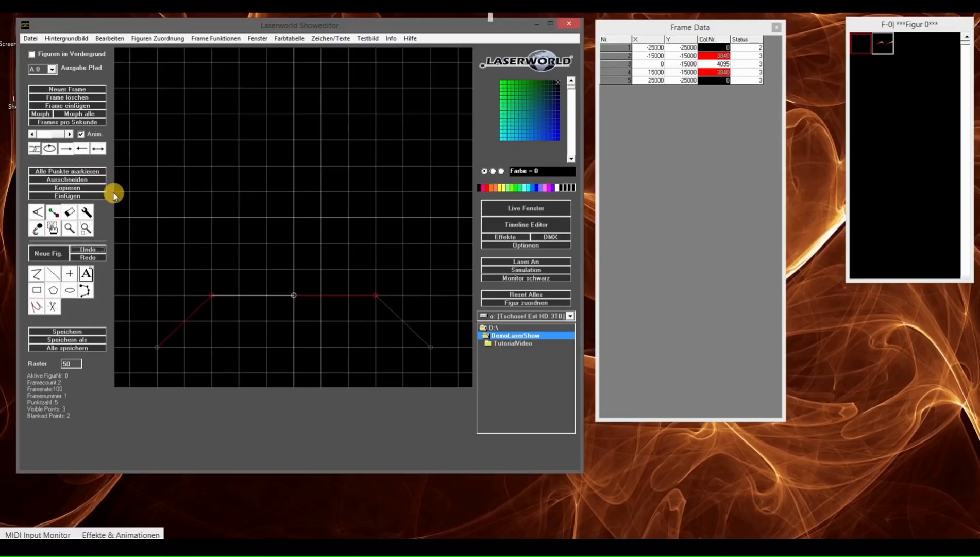
# Step: Move all points of the second frame up until the line lies at Y 25000, comparing it with the first frame
pyautogui.click(53, 229)
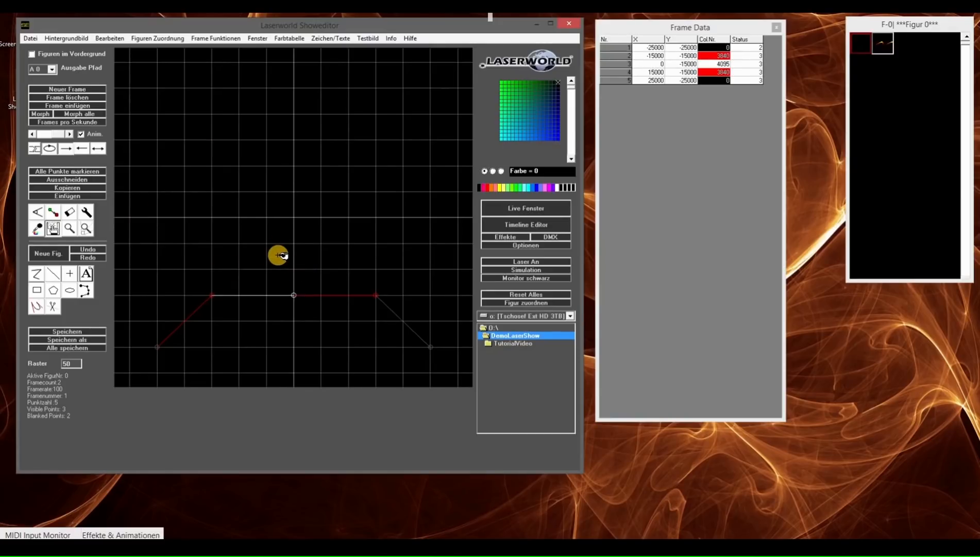
pyautogui.hotkey('ctrl', 'a')
pyautogui.moveTo(295, 297); pyautogui.dragTo(294, 114)
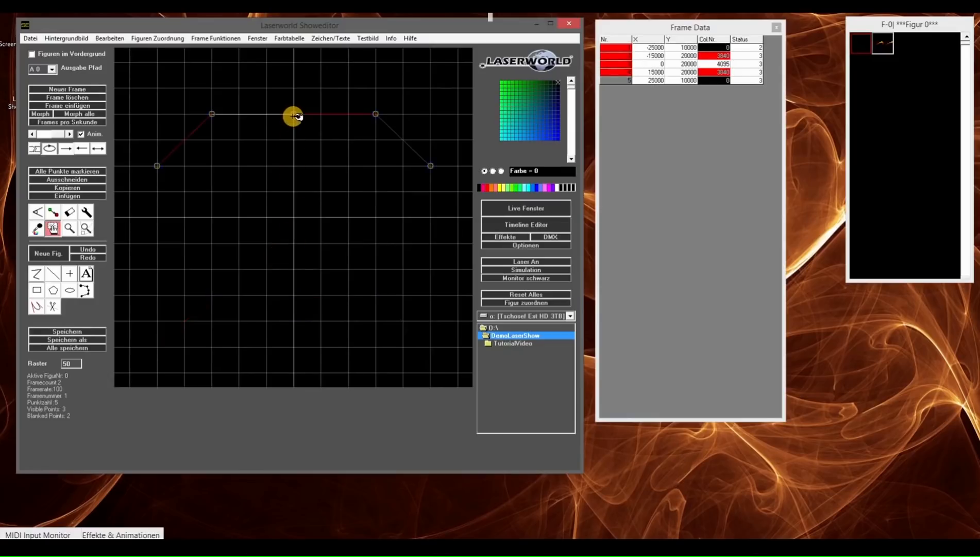
pyautogui.click(47, 133)
pyautogui.click(61, 135)
pyautogui.moveTo(295, 120); pyautogui.dragTo(295, 94)
pyautogui.click(36, 135)
pyautogui.click(55, 134)
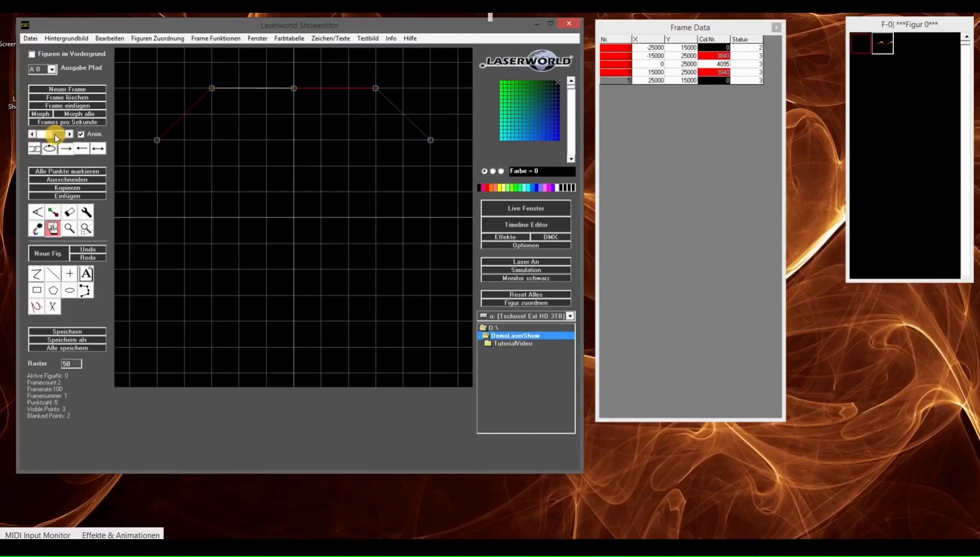
# Step: Add a third frame, move all its points down so the line lies at Y -20000, and step back through the frames
pyautogui.click(76, 88)
pyautogui.moveTo(280, 250); pyautogui.dragTo(294, 311)
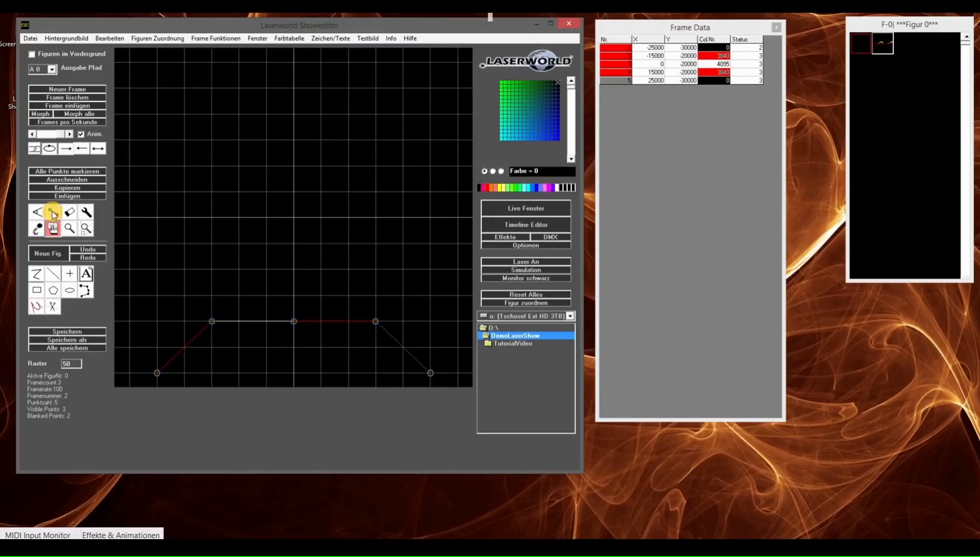
pyautogui.click(52, 229)
pyautogui.click(42, 133)
pyautogui.click(42, 134)
pyautogui.click(62, 135)
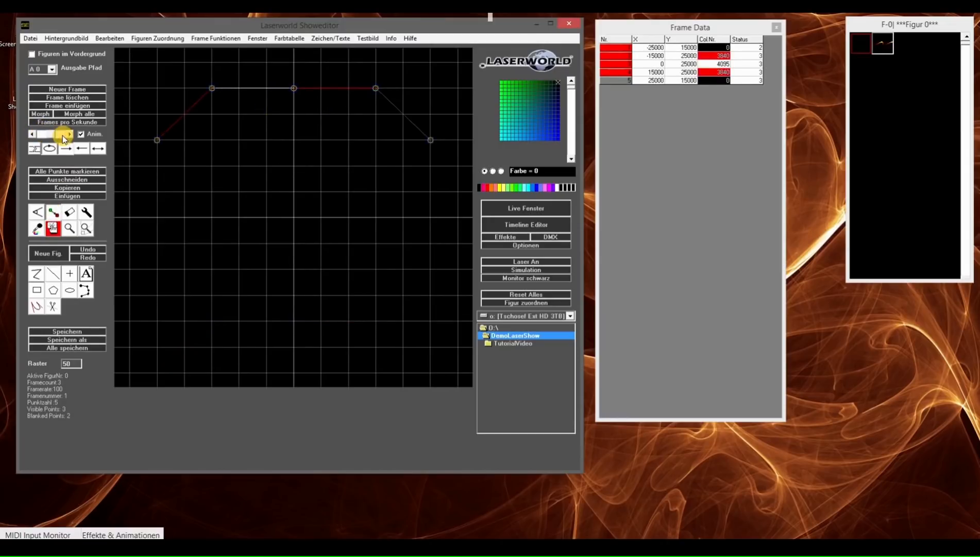
# Step: Return to the first frame and morph all frames of the figure with 100 inserted frames between each pair
pyautogui.click(62, 135)
pyautogui.click(49, 134)
pyautogui.click(44, 135)
pyautogui.click(75, 113)
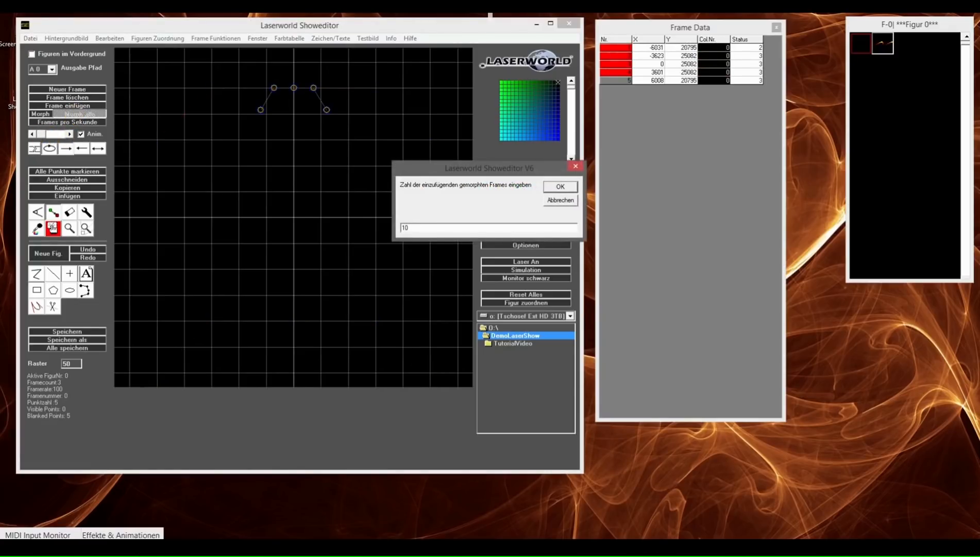
pyautogui.press('Return')
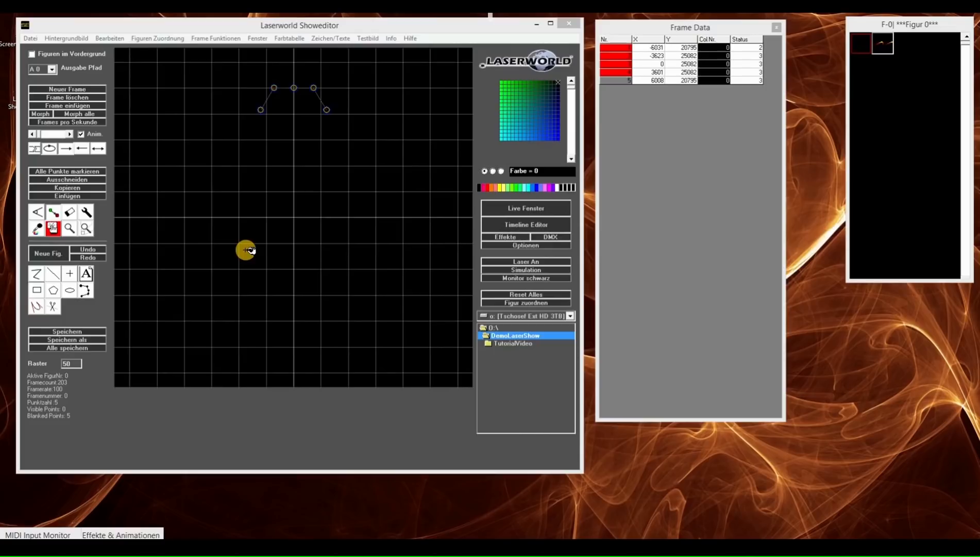
# Step: Confirm the frame rate of 100 and play the figure in the simulation with looping animation
pyautogui.click(78, 125)
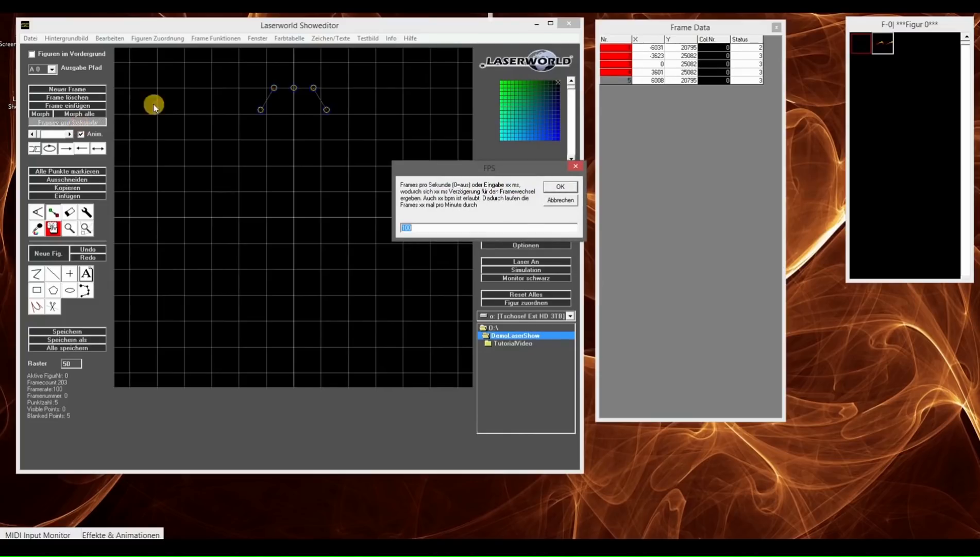
pyautogui.click(558, 186)
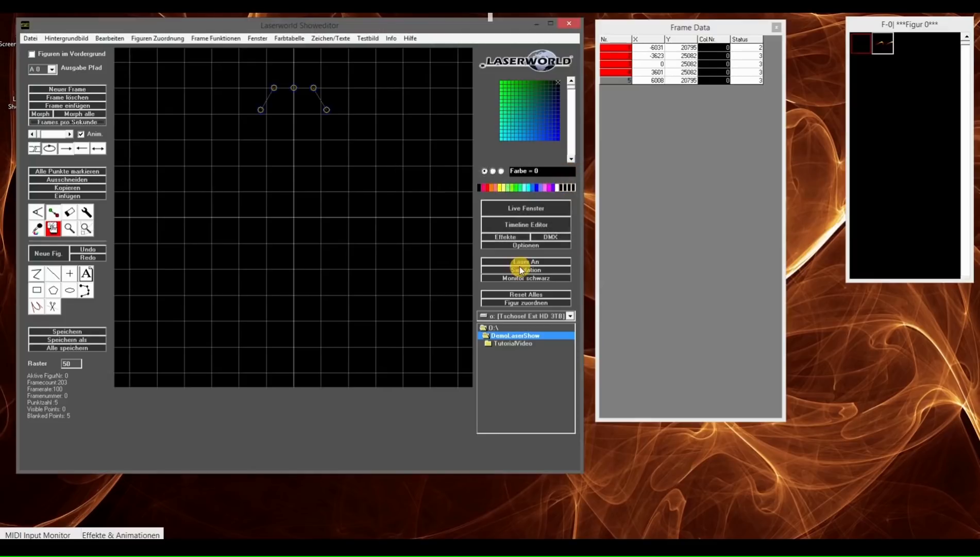
pyautogui.click(521, 268)
pyautogui.click(522, 262)
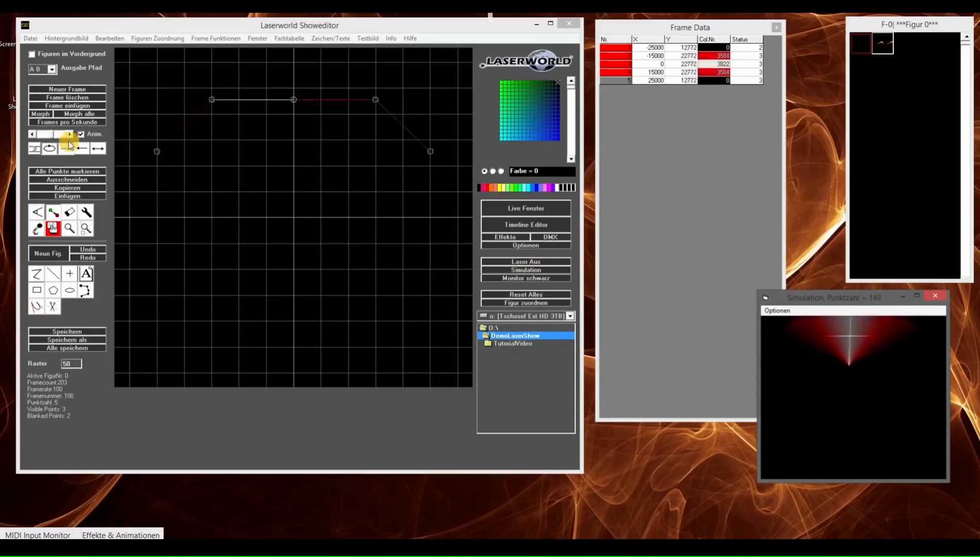
pyautogui.click(50, 149)
pyautogui.click(50, 149)
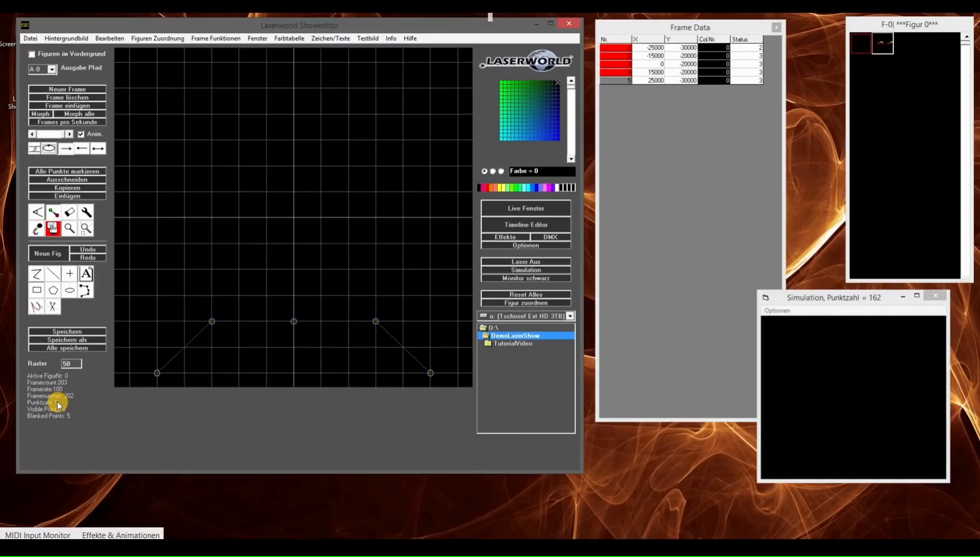
# Step: Append an empty frame at the end of the figure and switch the laser output off
pyautogui.click(75, 90)
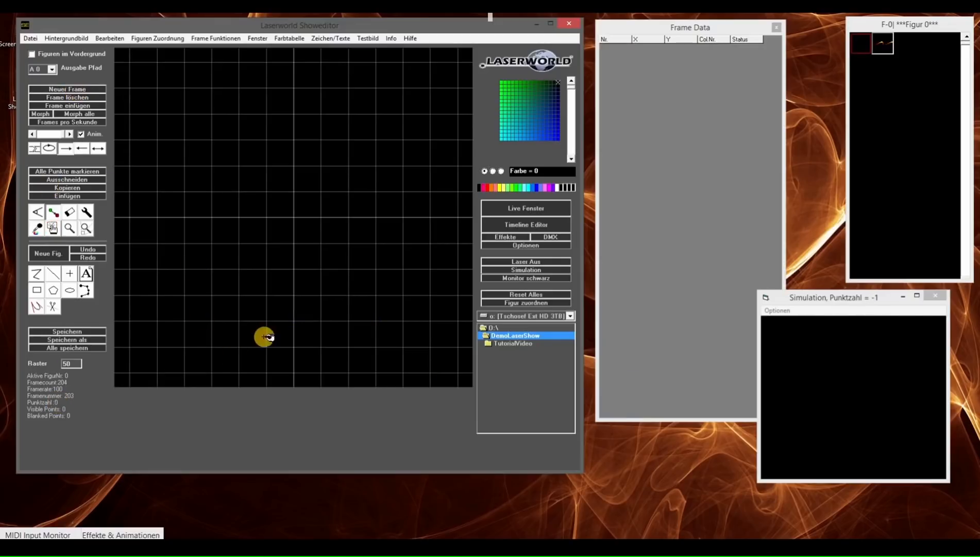
pyautogui.click(495, 262)
pyautogui.click(69, 134)
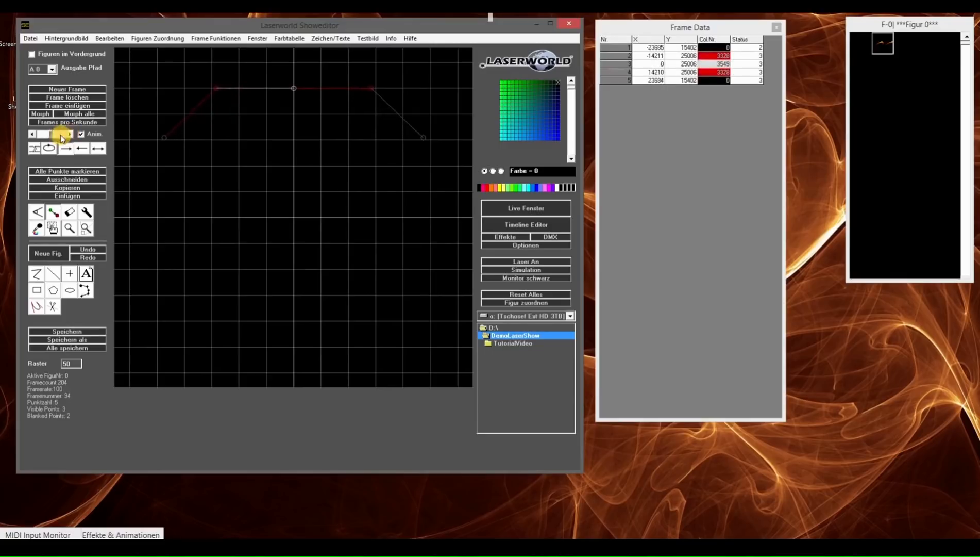
# Step: Save the morphed figure as Morph1 in the DemoLaserShow folder
pyautogui.click(95, 332)
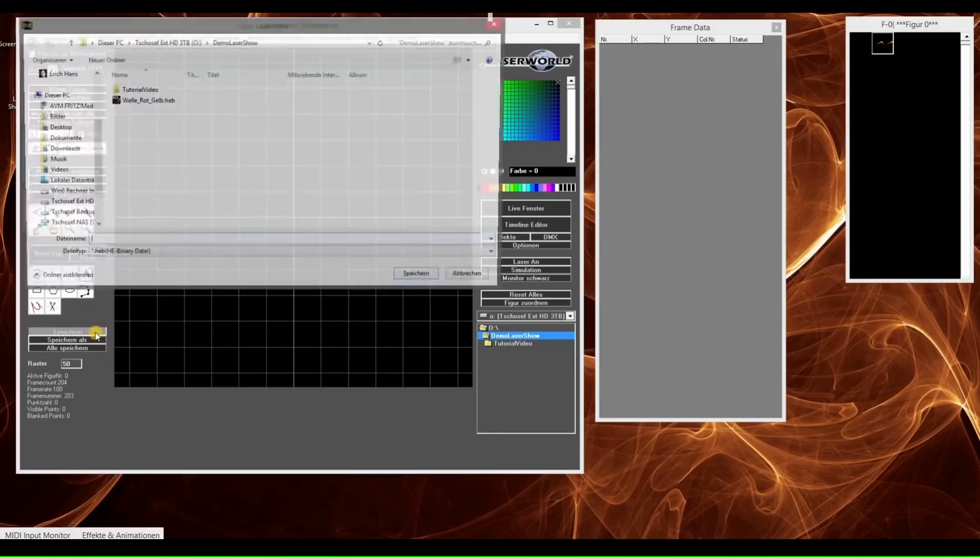
pyautogui.write('Morph1')
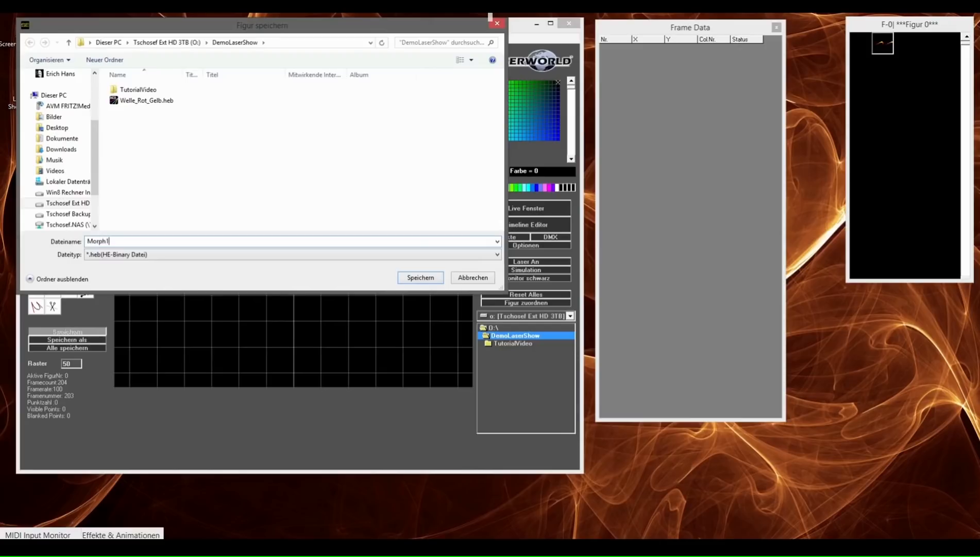
pyautogui.press('Return')
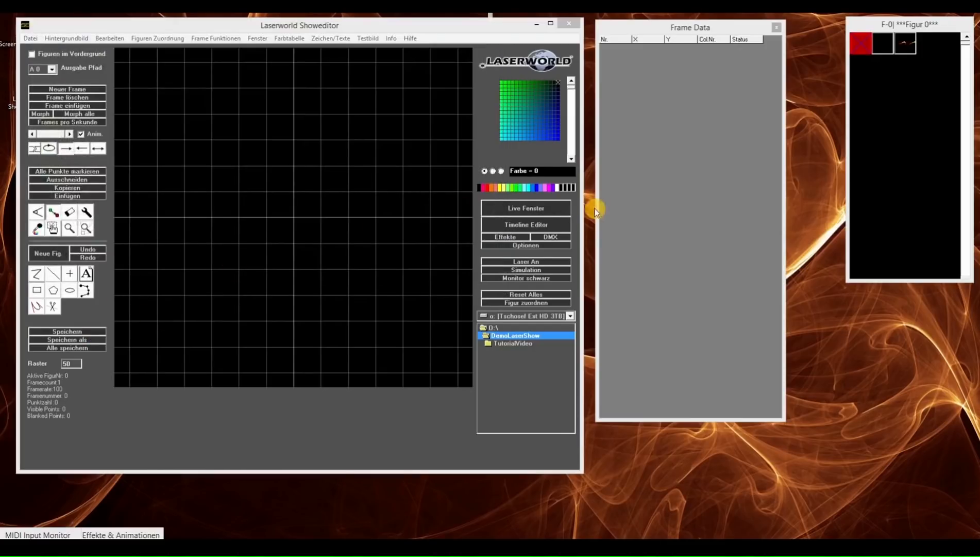
# Step: Assign the Morph1 figure to key 2 in the live window, and close that window
pyautogui.click(537, 210)
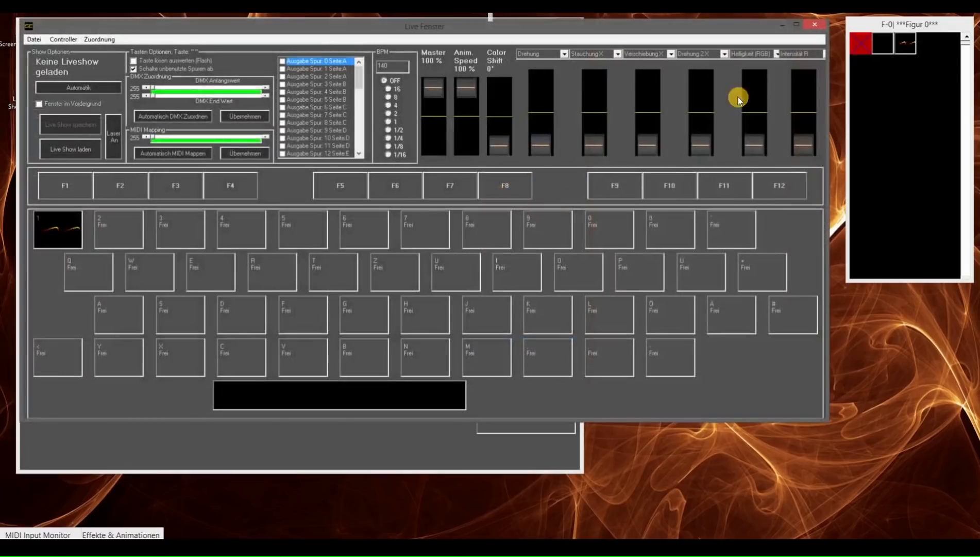
pyautogui.click(889, 46)
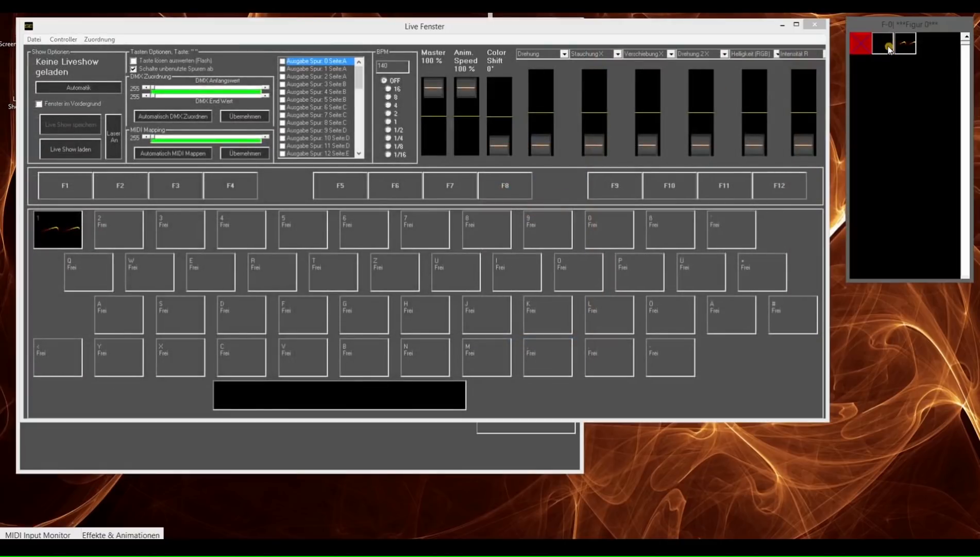
pyautogui.click(114, 229)
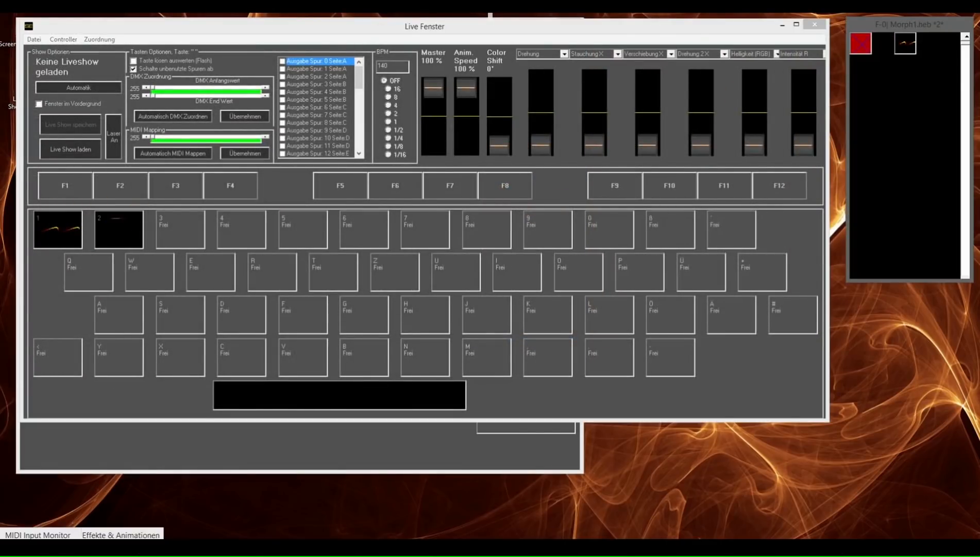
pyautogui.click(823, 24)
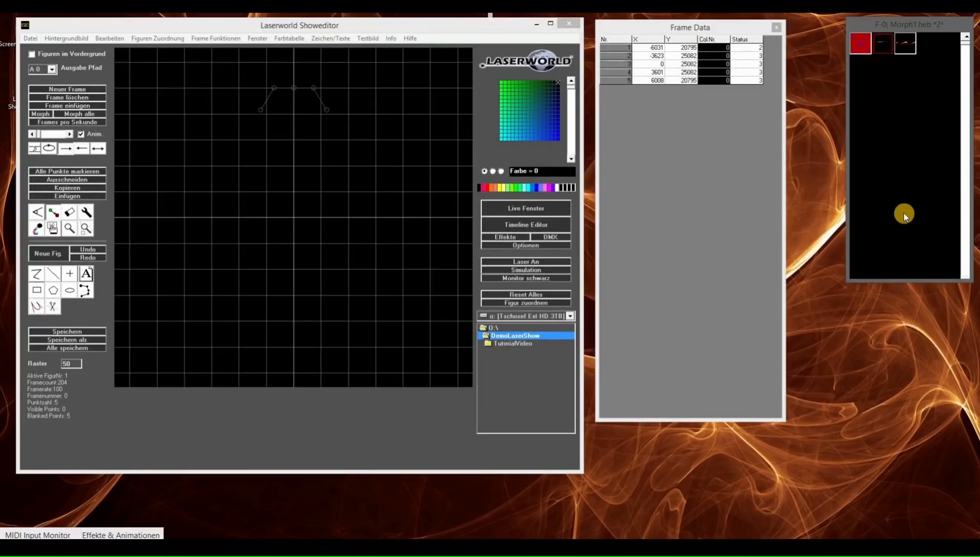
# Step: Go to frame 104 of the Morph1 figure and use that frame as the figure's icon
pyautogui.click(902, 47)
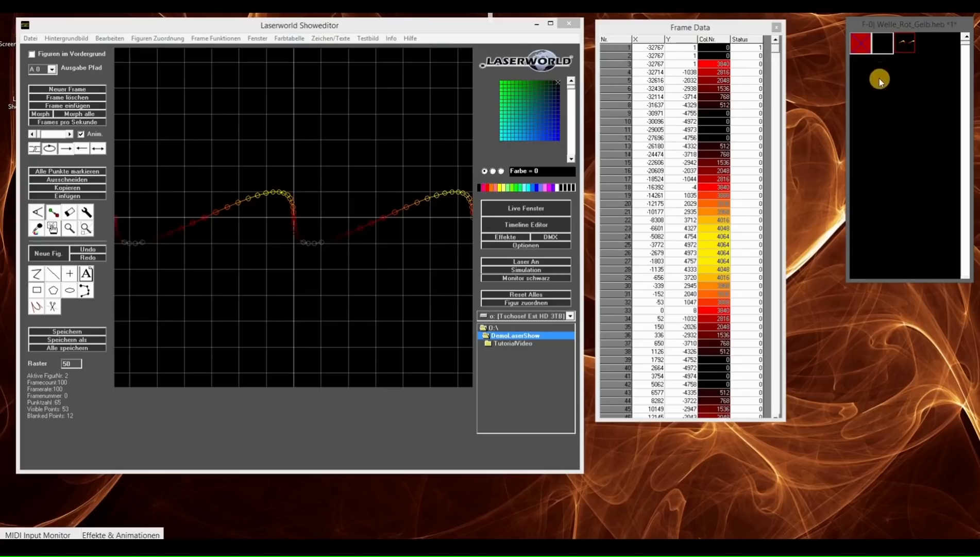
pyautogui.click(883, 41)
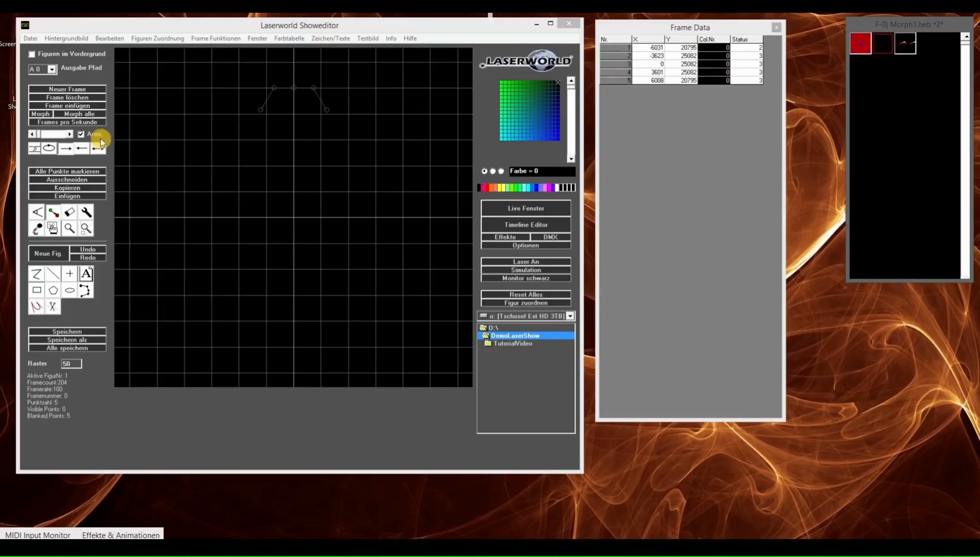
pyautogui.click(38, 135)
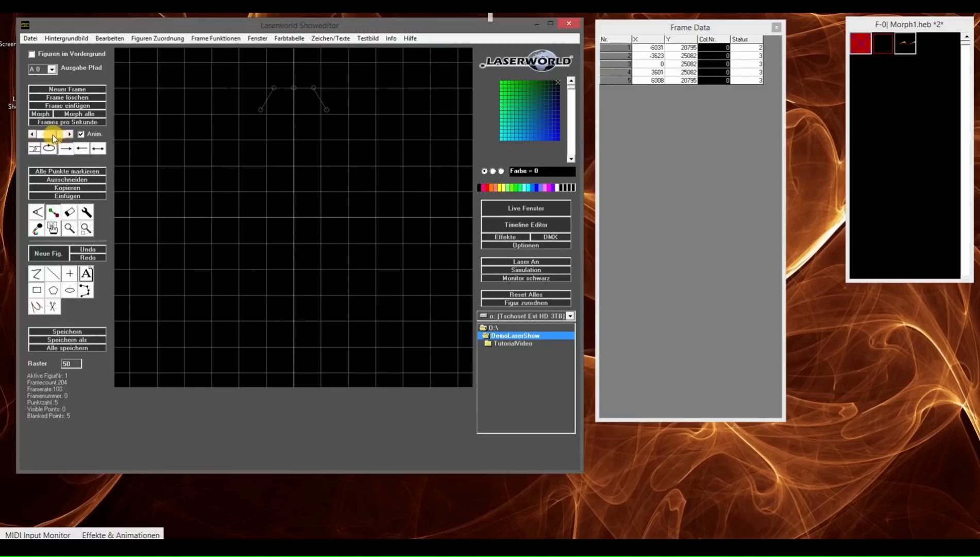
pyautogui.moveTo(53, 135); pyautogui.dragTo(52, 135)
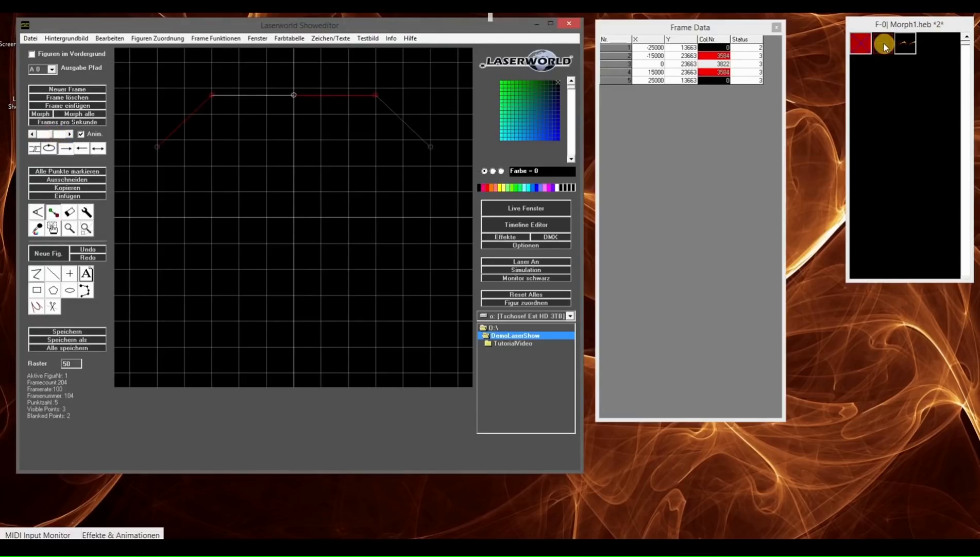
pyautogui.rightClick(883, 44)
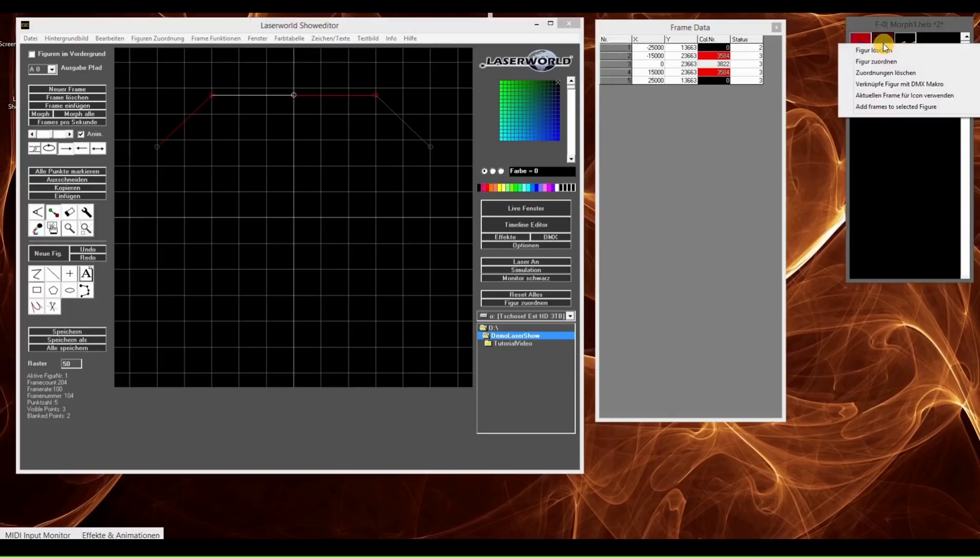
pyautogui.click(883, 99)
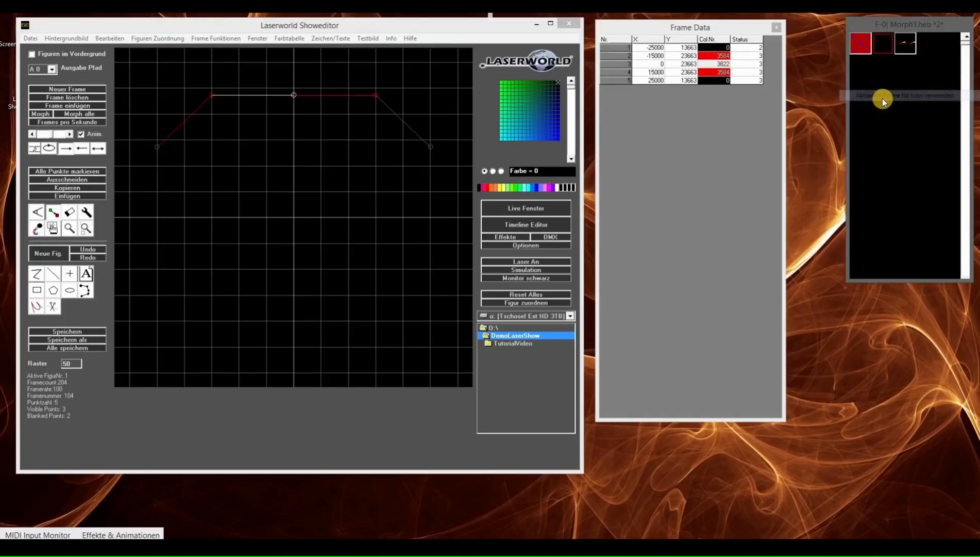
# Step: Switch between the Morph1 and Welle_Rot_Gelb figures to check the new icon, and save Morph1 again
pyautogui.click(883, 47)
pyautogui.click(903, 46)
pyautogui.click(885, 48)
pyautogui.click(903, 48)
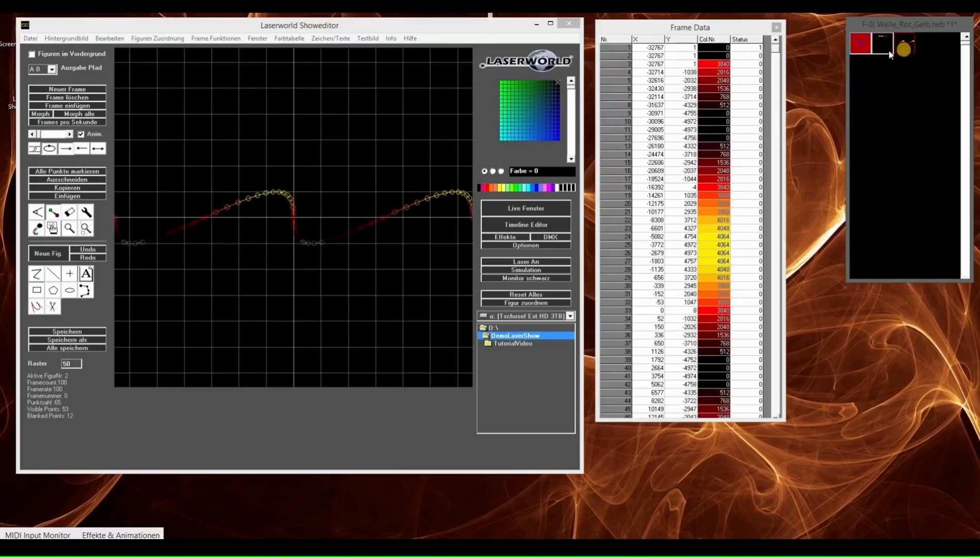
pyautogui.click(884, 47)
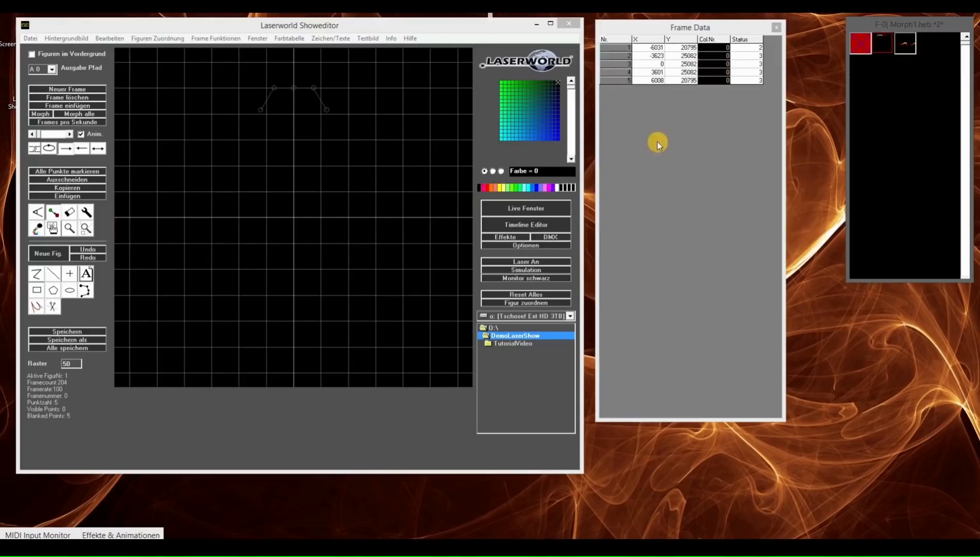
pyautogui.click(85, 334)
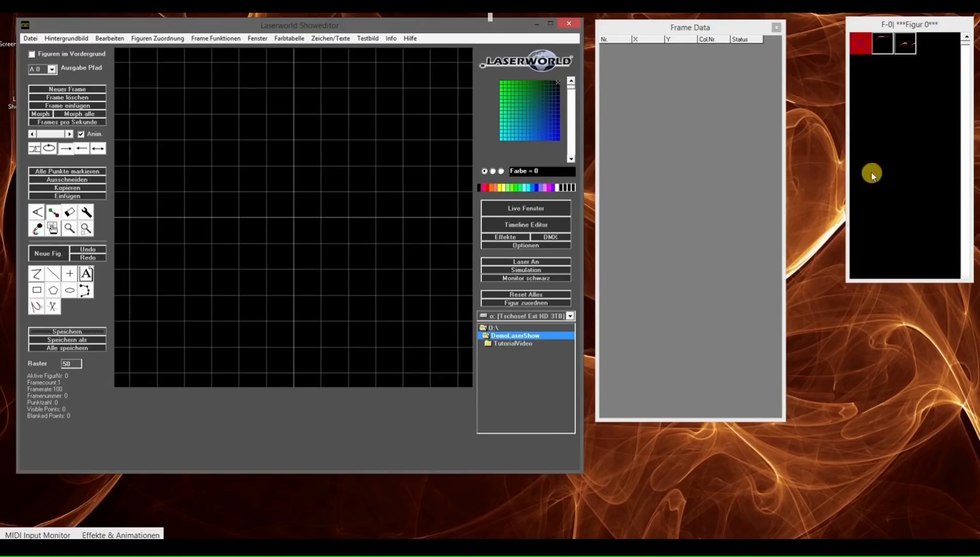
# Step: With Morph1 selected, open the timeline editor in a smaller window and select the 0 Figur track on page A
pyautogui.click(884, 43)
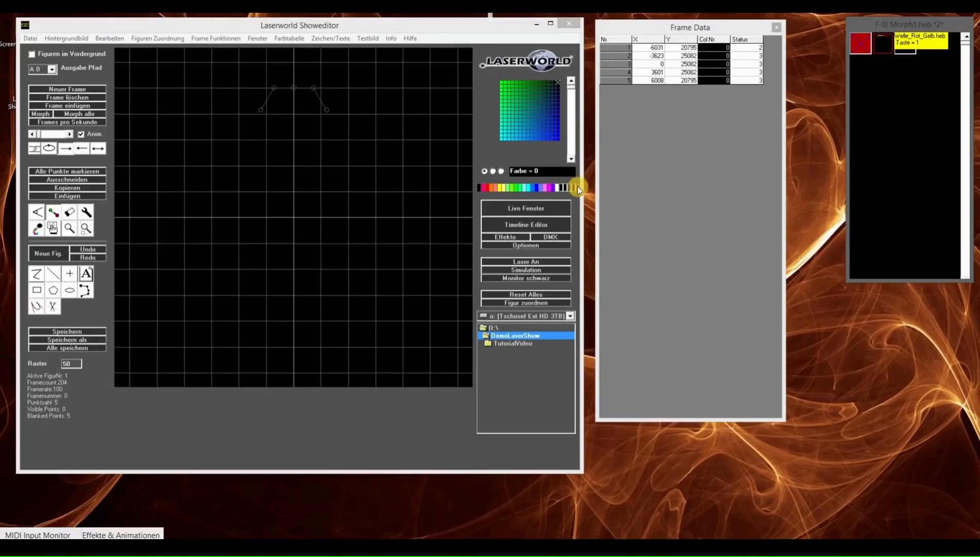
pyautogui.click(533, 228)
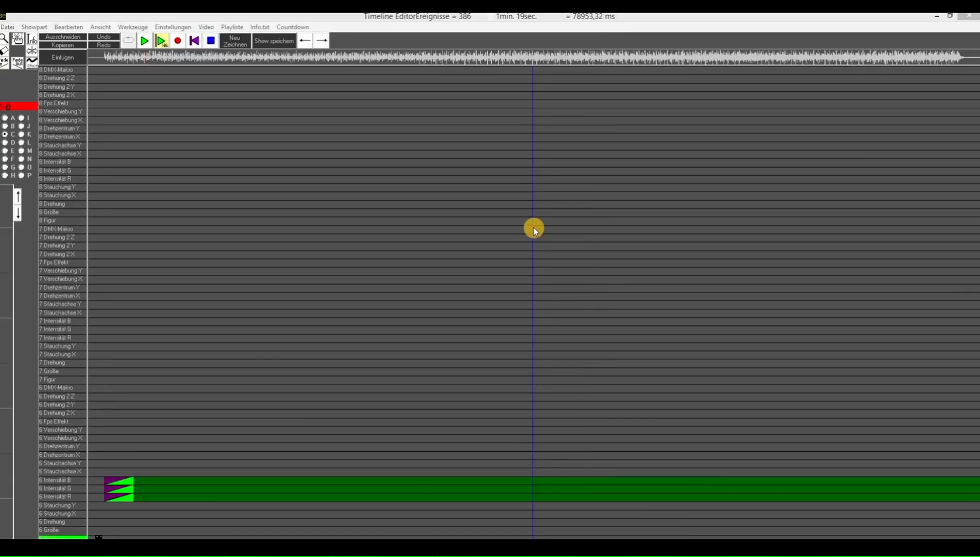
pyautogui.click(954, 19)
pyautogui.click(18, 126)
pyautogui.click(86, 499)
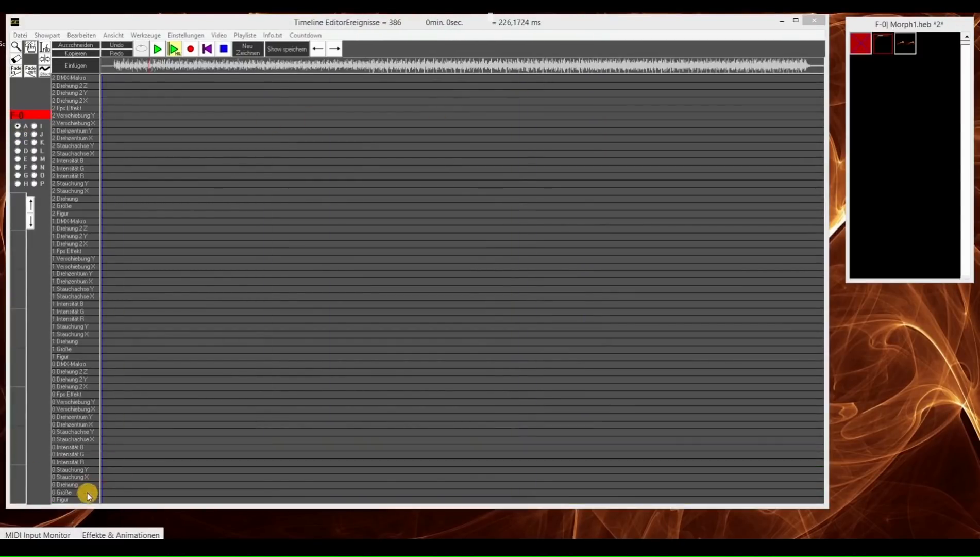
pyautogui.click(85, 499)
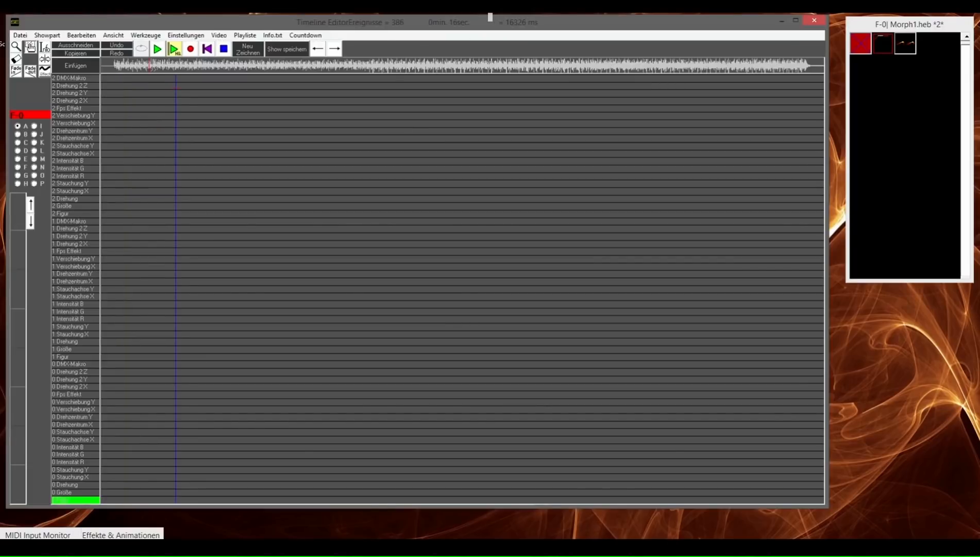
# Step: Record the Morph1 figure onto the 0 Figur track from about 12 seconds into the song, and stop the recording
pyautogui.click(174, 49)
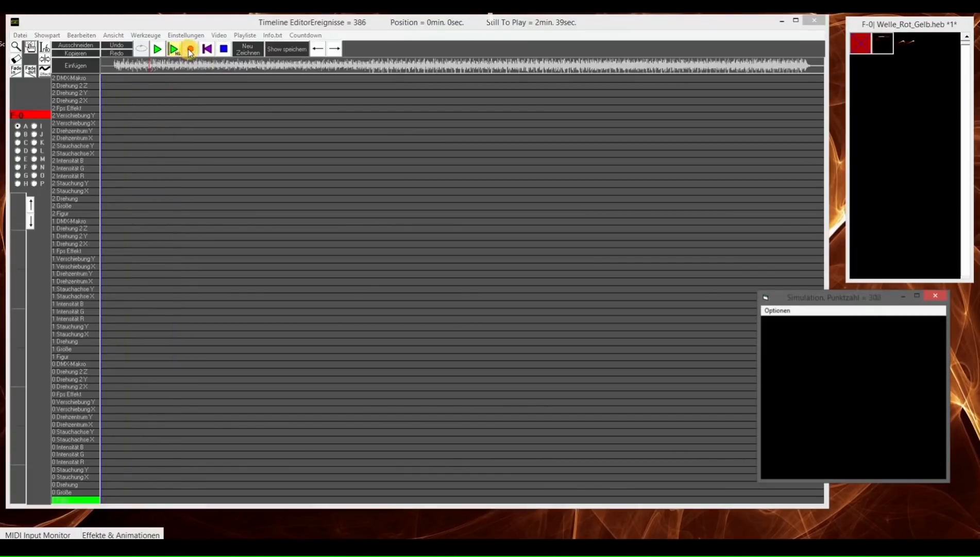
pyautogui.click(192, 48)
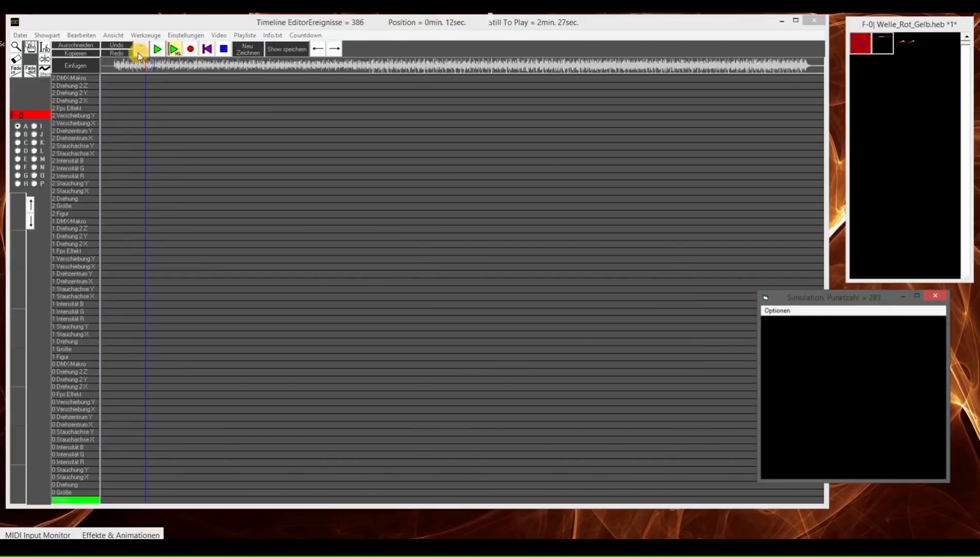
pyautogui.click(114, 64)
pyautogui.click(192, 49)
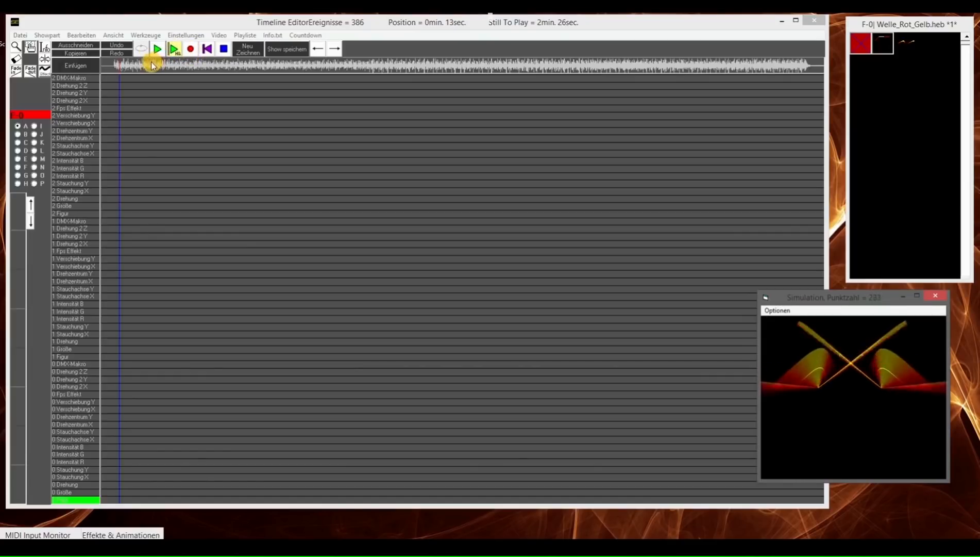
pyautogui.click(110, 64)
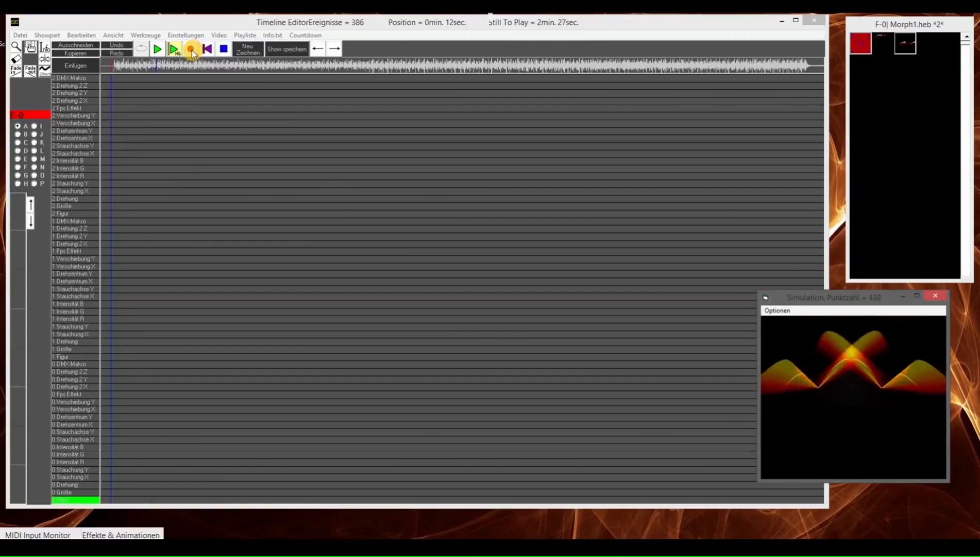
pyautogui.click(223, 50)
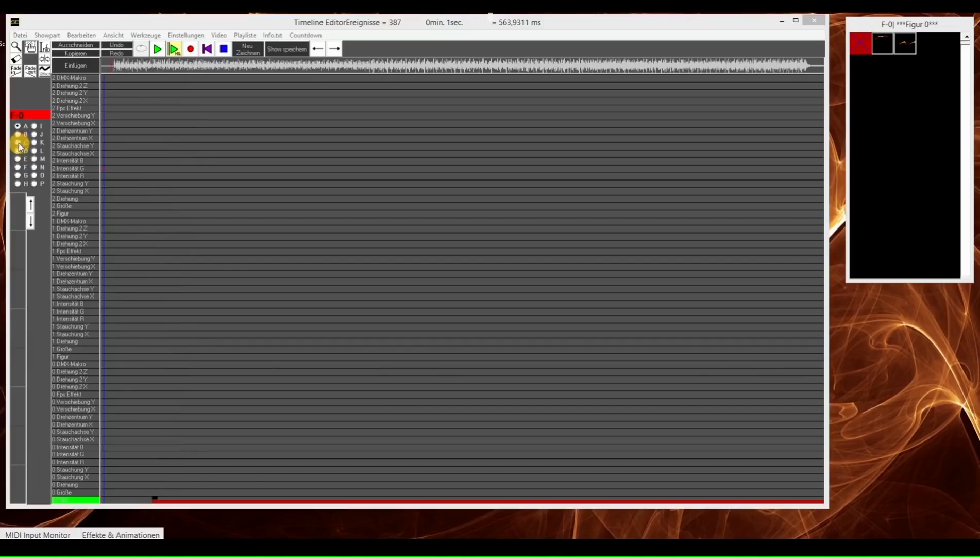
# Step: Record the Morph1 figure onto the 12 Figur track on page E from the 14-second area of the song, and stop the recording
pyautogui.click(18, 159)
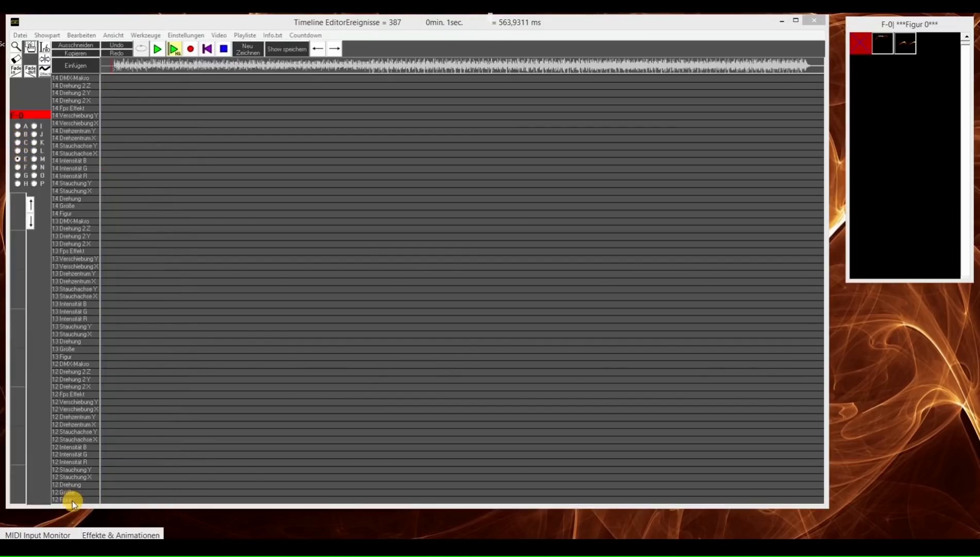
pyautogui.click(190, 50)
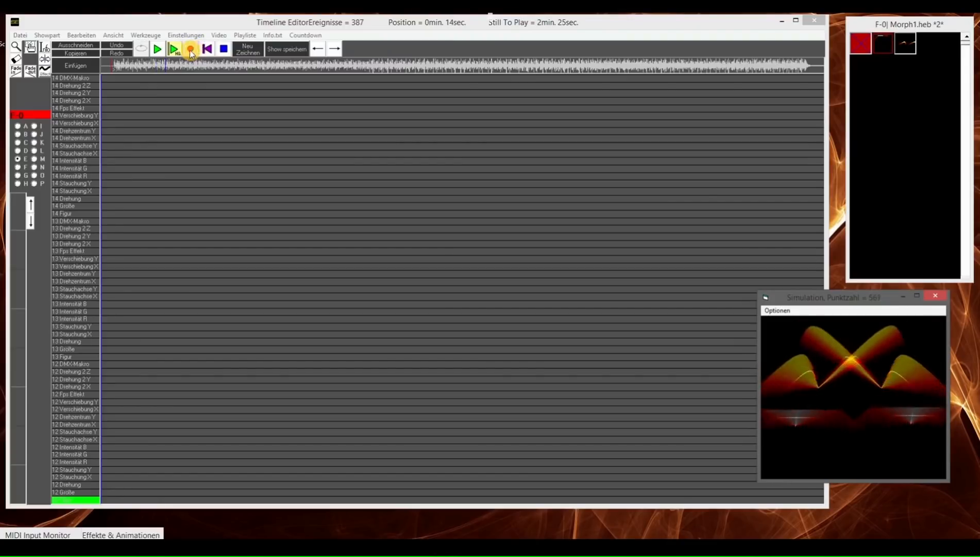
pyautogui.click(223, 48)
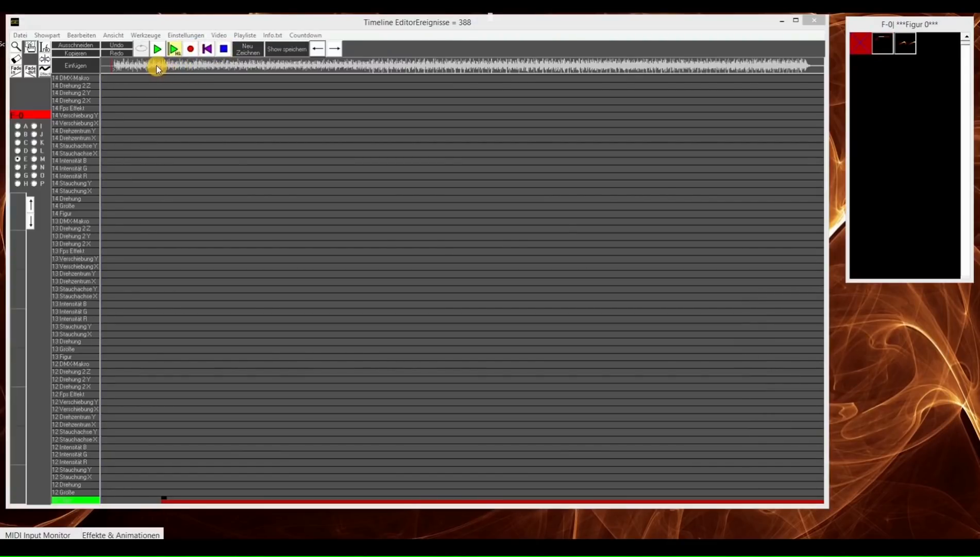
# Step: Record Morph1 again onto the 0 Figur track on page A, starting from about 12 seconds into the song, and stop the recording
pyautogui.click(18, 125)
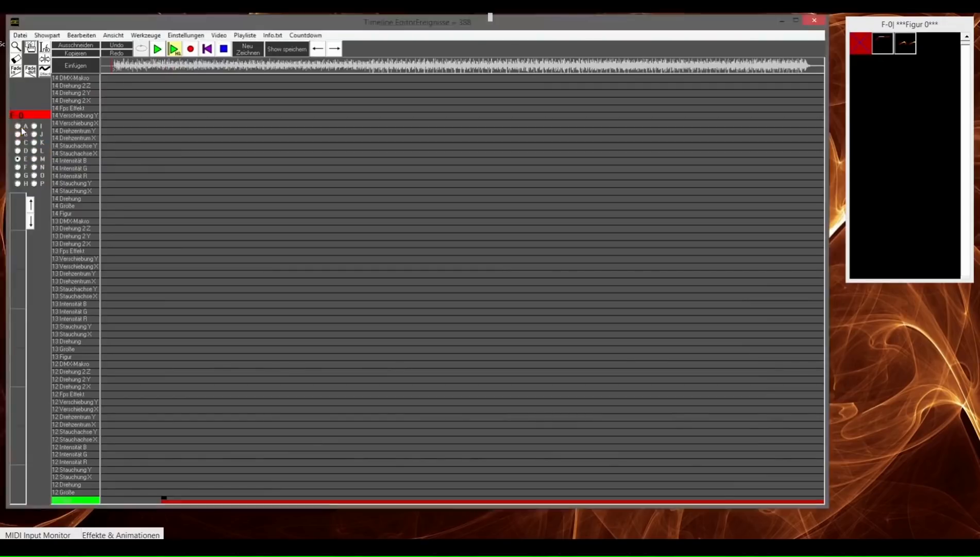
pyautogui.click(80, 499)
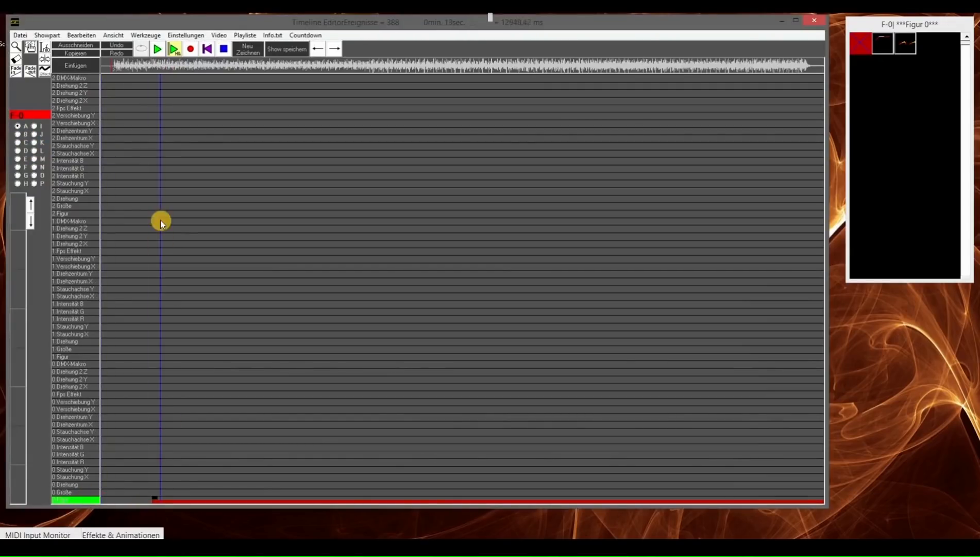
pyautogui.click(155, 66)
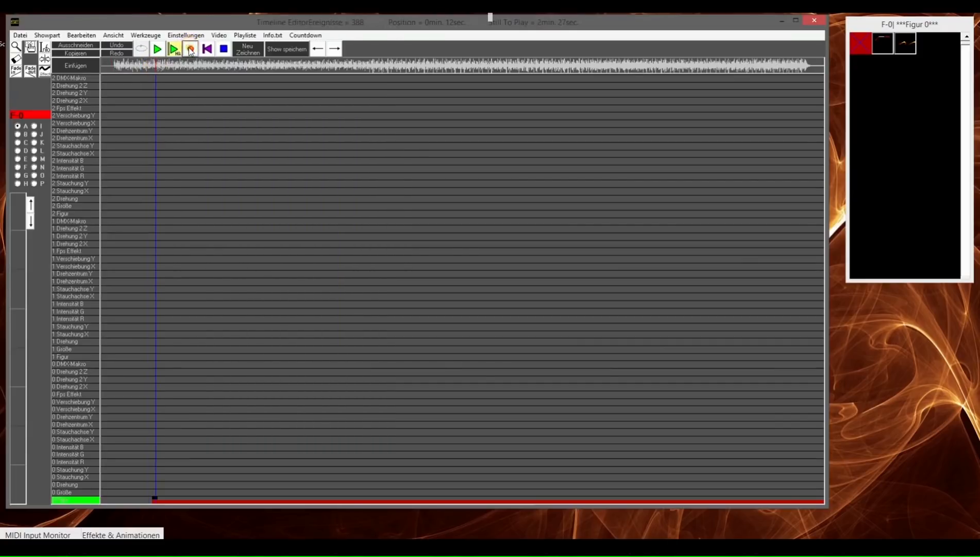
pyautogui.click(191, 49)
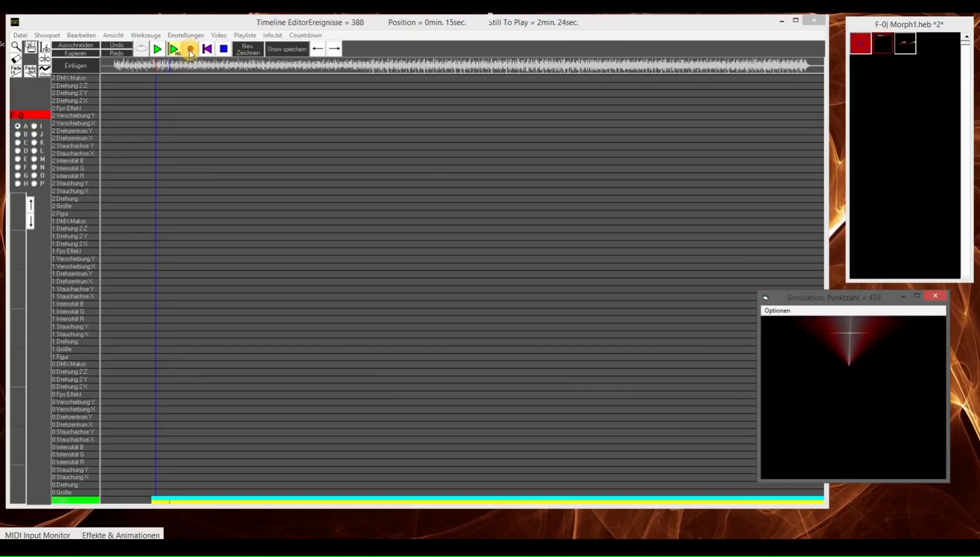
pyautogui.click(223, 50)
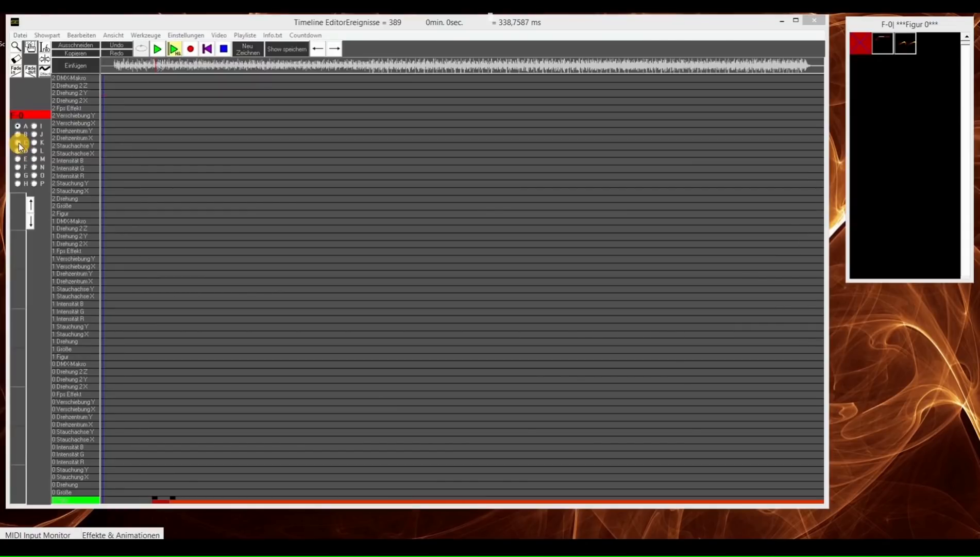
# Step: Select 12 Figur on page E along with 0 Figur on page A, record Morph1 onto both tracks at about 18 seconds, and save the show
pyautogui.click(18, 143)
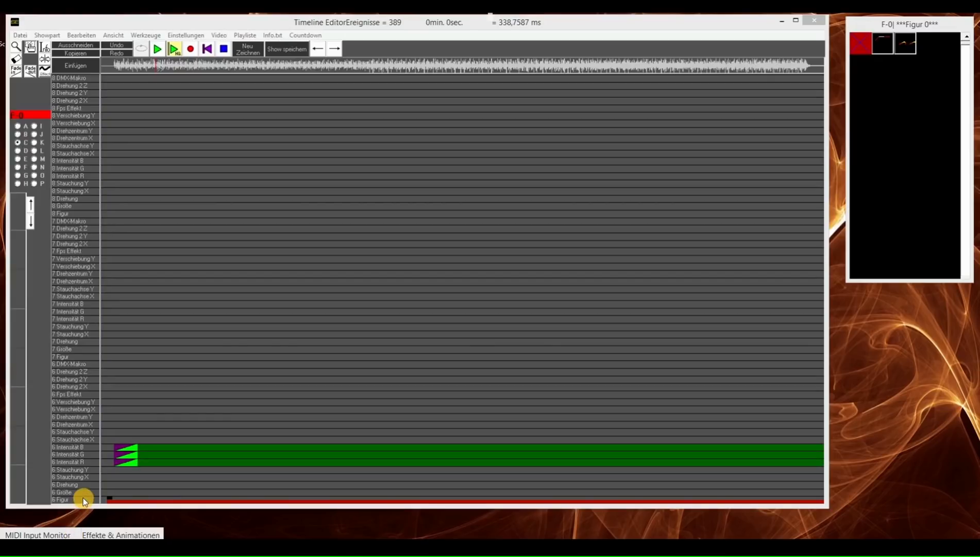
pyautogui.click(18, 159)
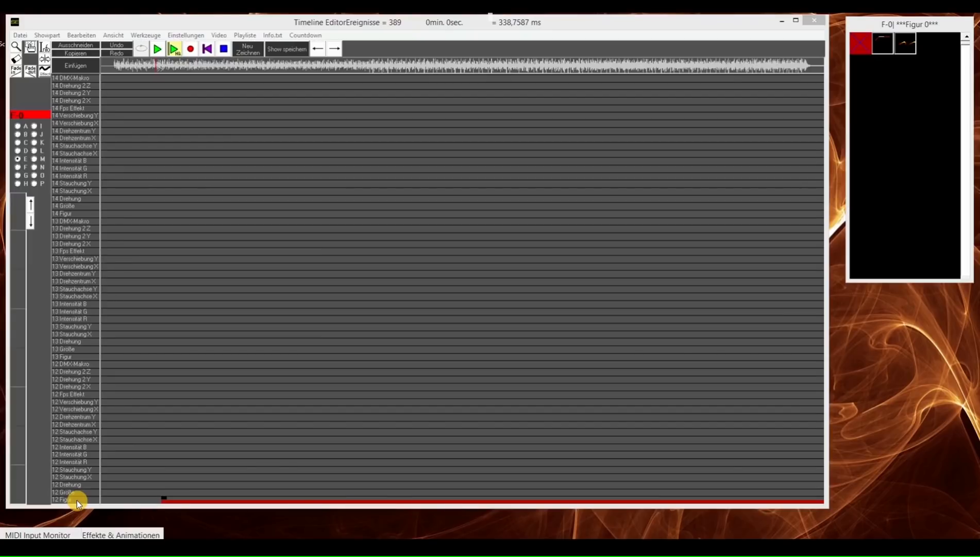
pyautogui.click(78, 500)
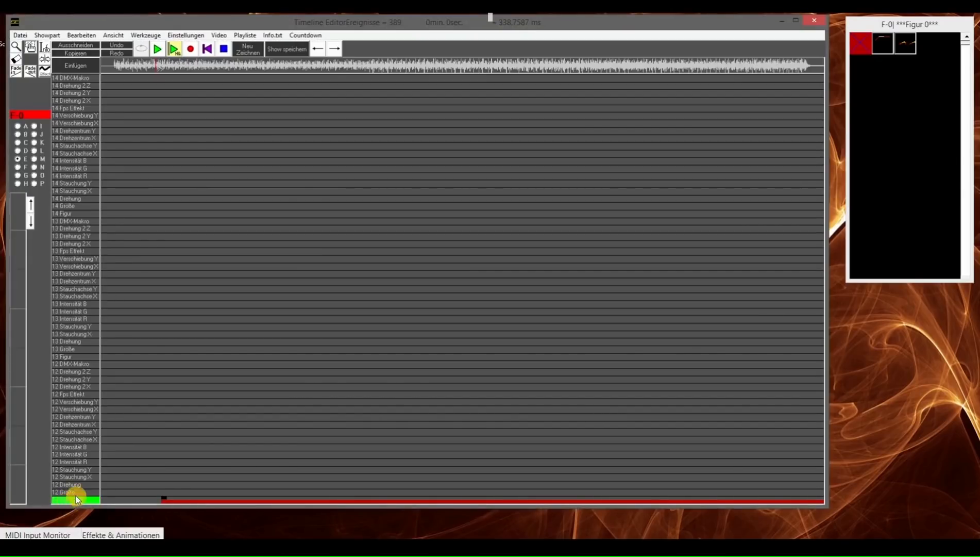
pyautogui.click(18, 126)
pyautogui.click(190, 49)
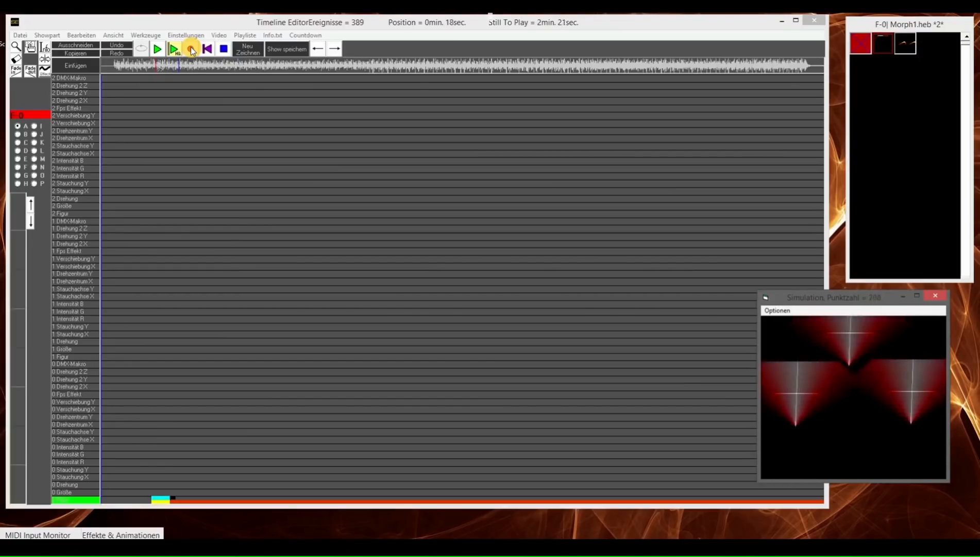
pyautogui.click(222, 55)
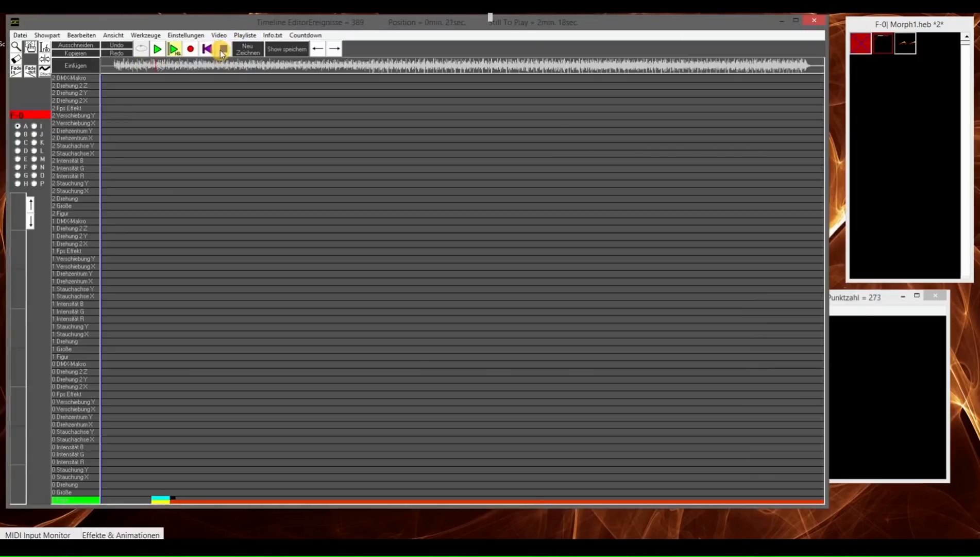
pyautogui.moveTo(213, 130); pyautogui.dragTo(175, 115)
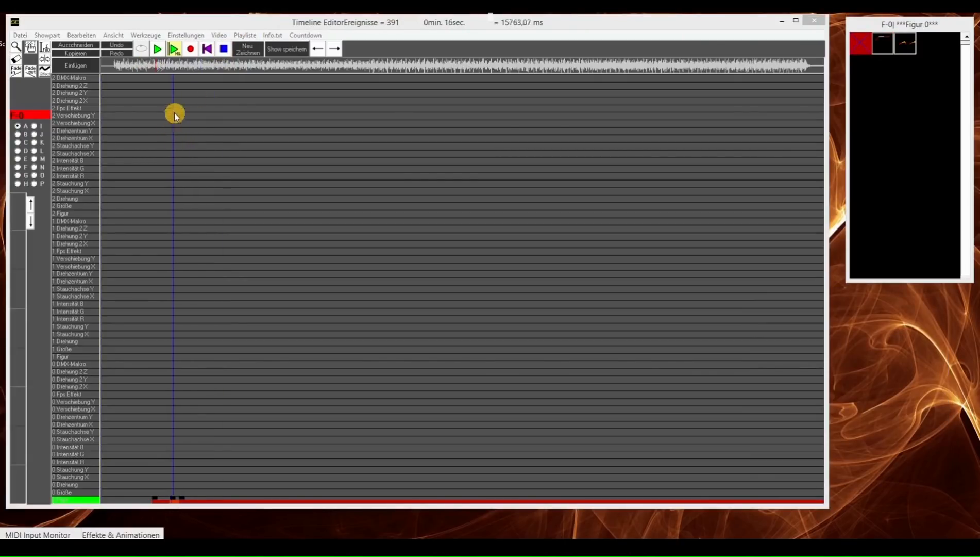
pyautogui.click(285, 54)
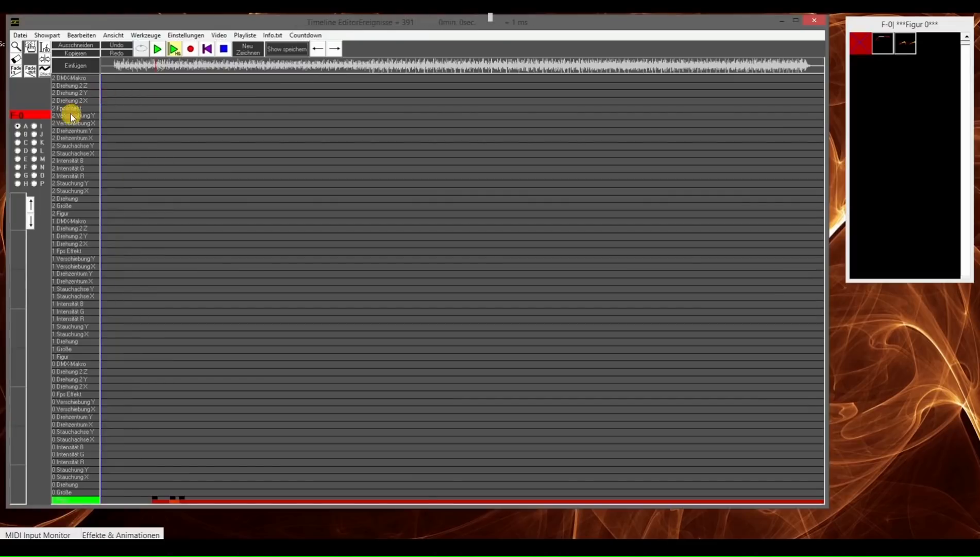
# Step: Show page C and play the timeline from about 12 seconds to check the figures in the simulation, and stop playback
pyautogui.click(18, 143)
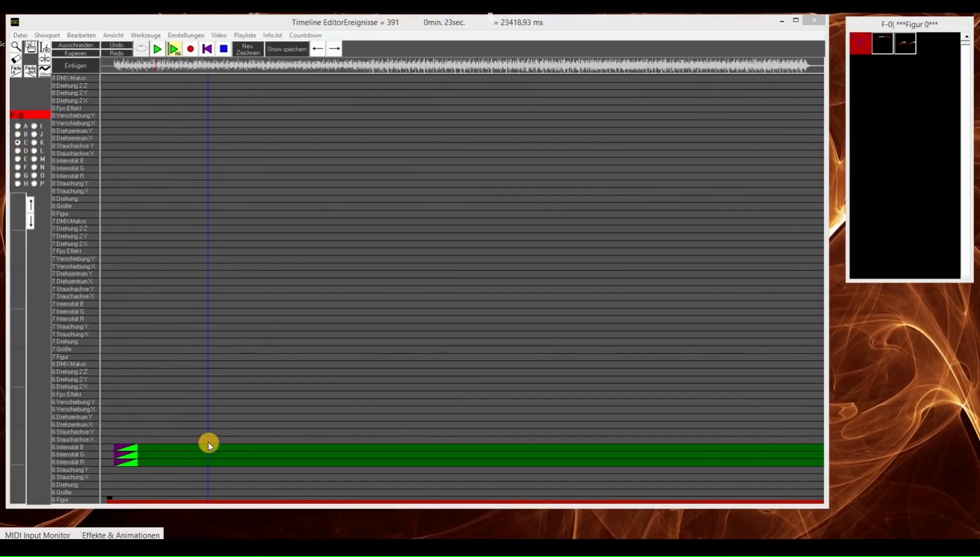
pyautogui.click(157, 50)
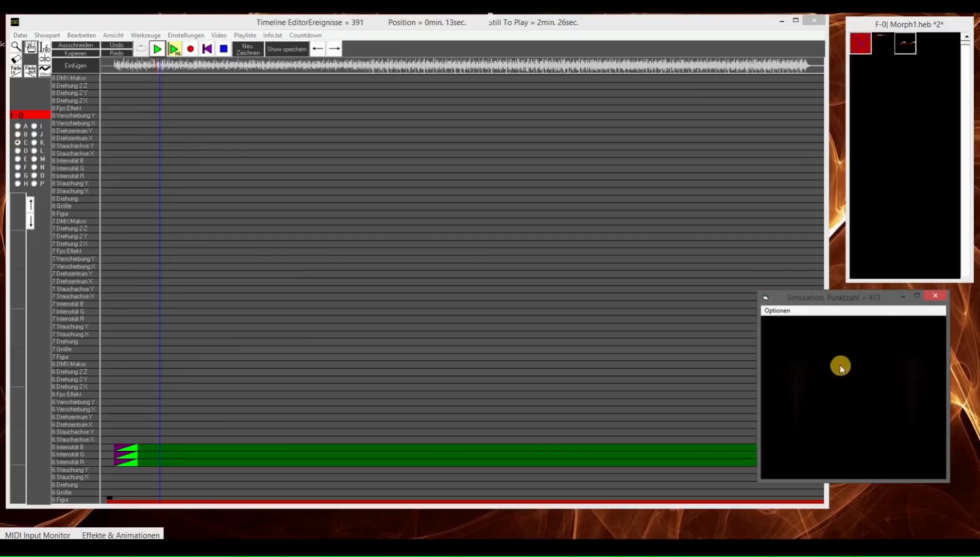
pyautogui.click(224, 50)
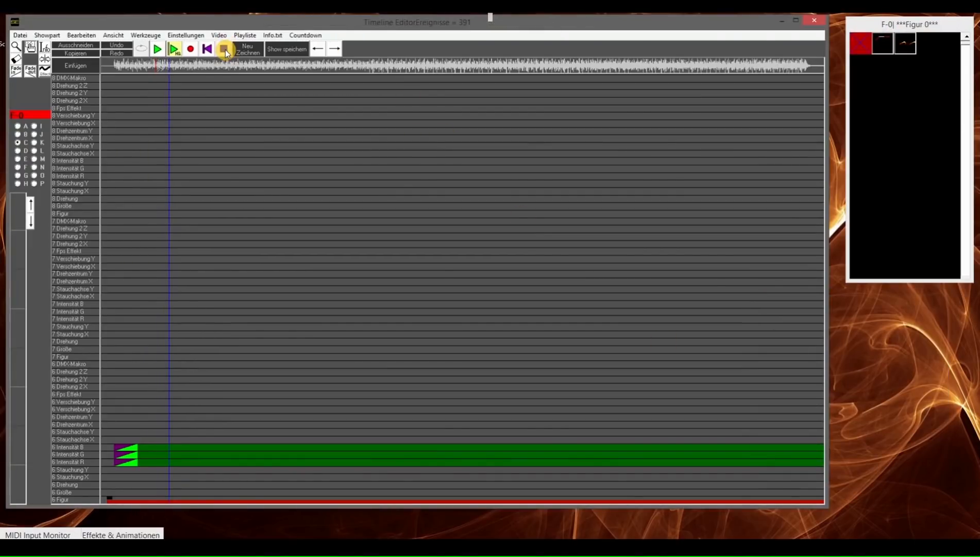
pyautogui.moveTo(404, 375); pyautogui.dragTo(363, 517)
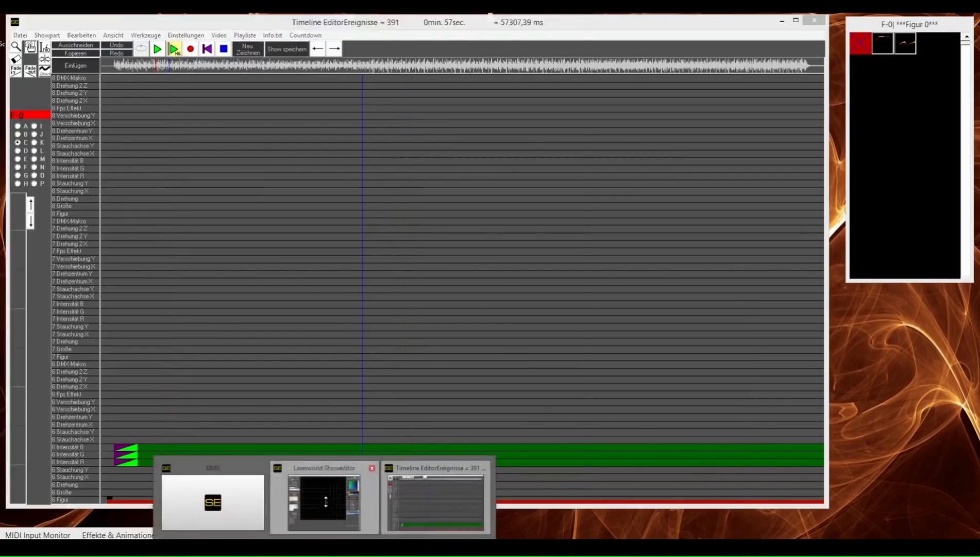
pyautogui.click(328, 496)
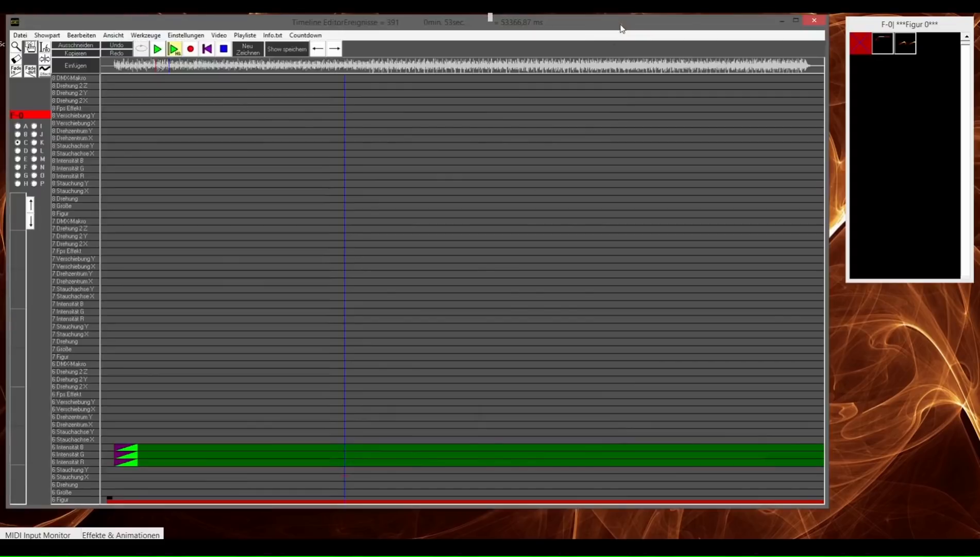
pyautogui.click(615, 24)
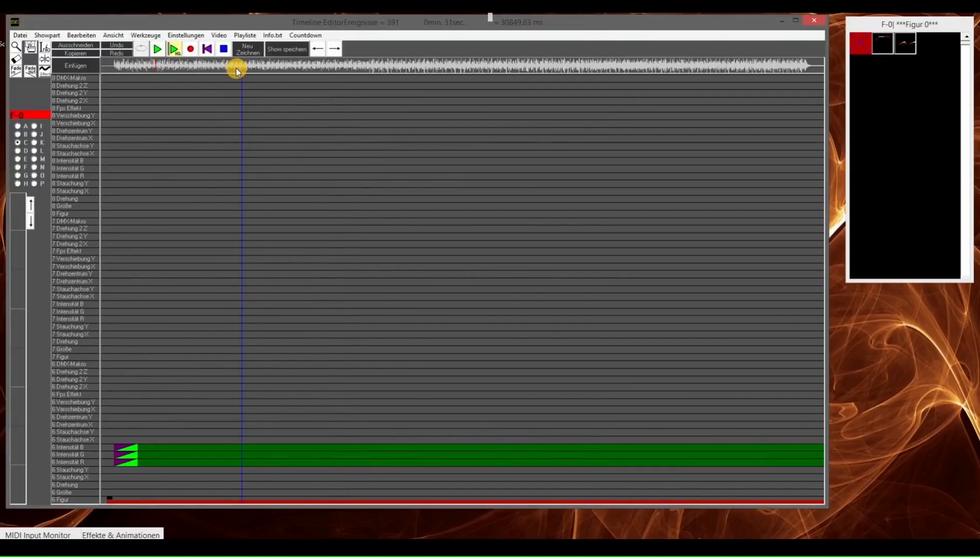
pyautogui.moveTo(232, 69); pyautogui.dragTo(155, 446)
pyautogui.moveTo(155, 444); pyautogui.dragTo(151, 506)
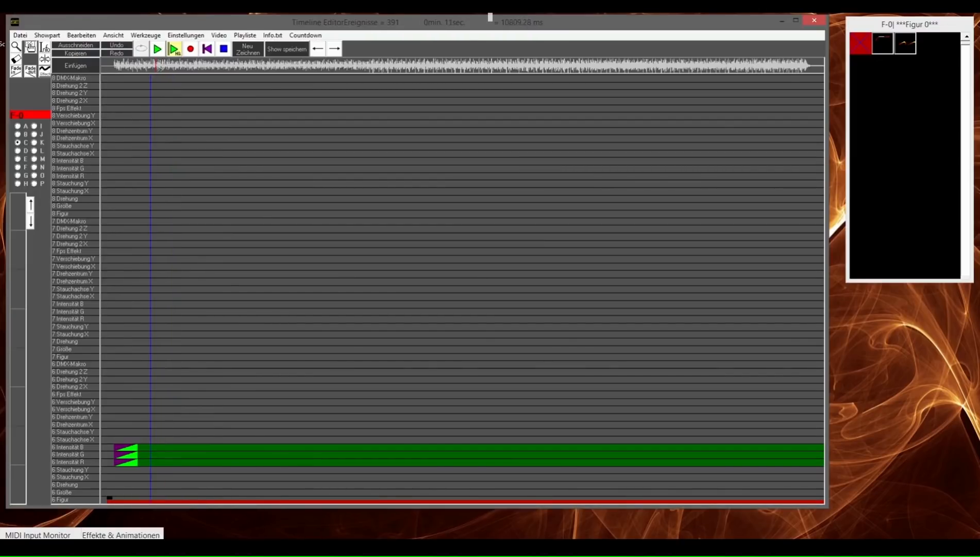
# Step: Open the Sonstige 2 options from the main editor, check the Timeline PlayButton Schnellstart setting, and save the settings
pyautogui.moveTo(357, 528)
pyautogui.click(341, 470)
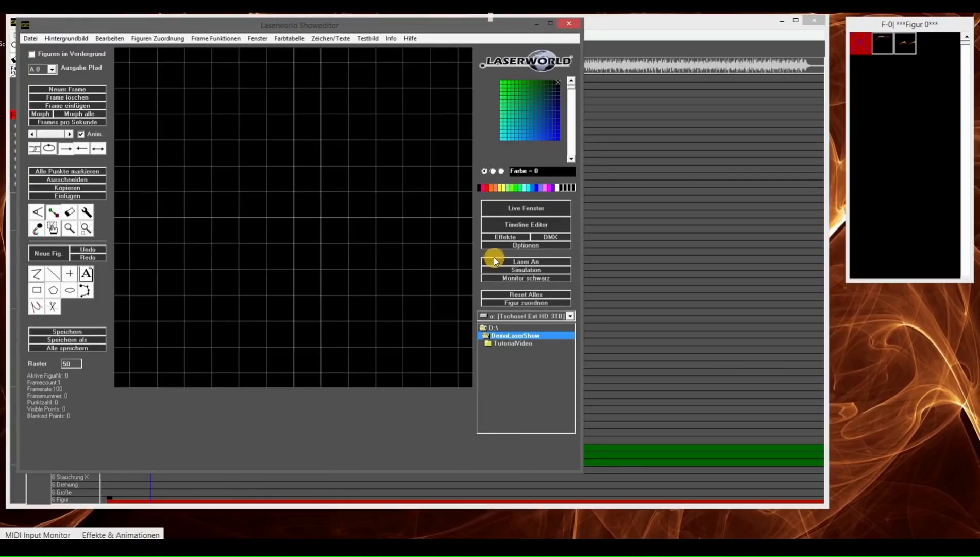
pyautogui.click(526, 245)
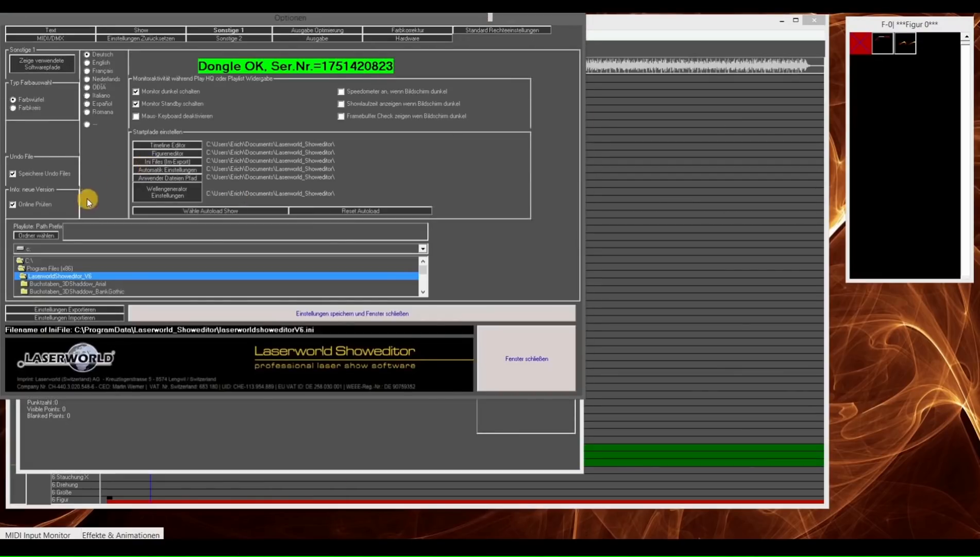
pyautogui.click(225, 39)
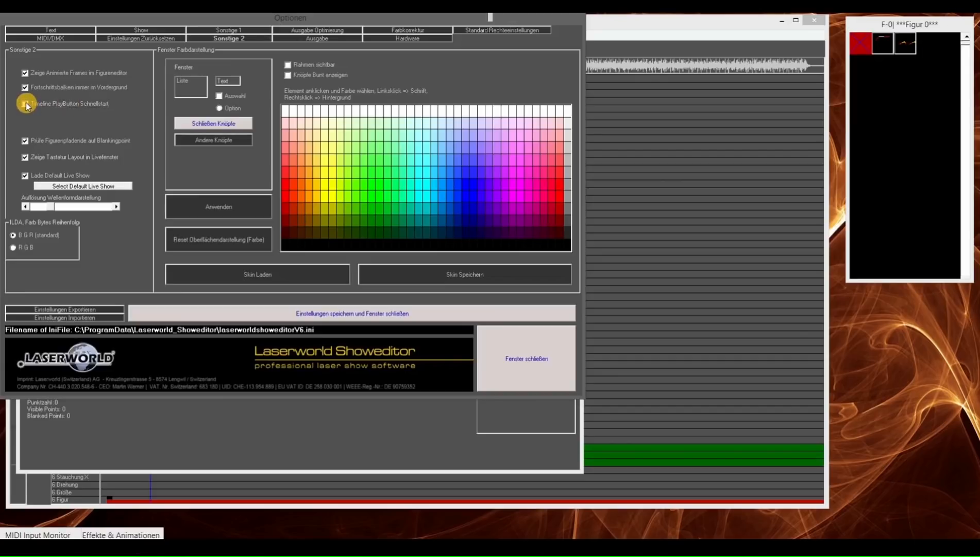
pyautogui.click(331, 315)
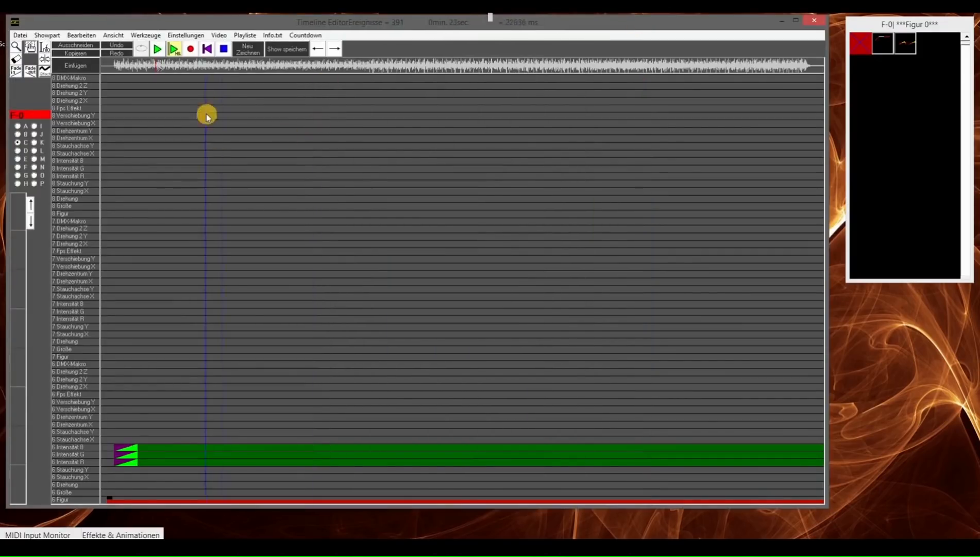
# Step: Play back the show from about 12 seconds, switch to page E, replay it from about 11 seconds, and stop
pyautogui.click(157, 49)
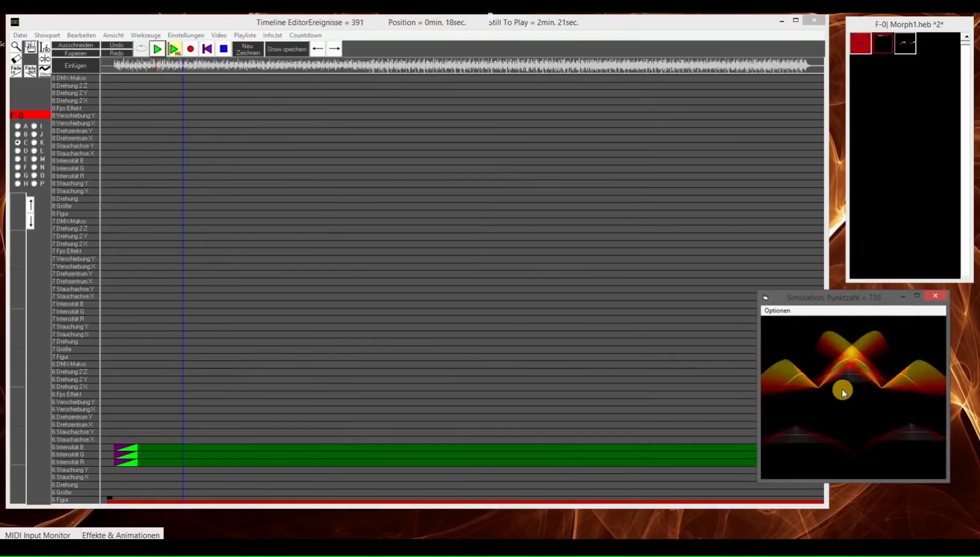
pyautogui.click(18, 150)
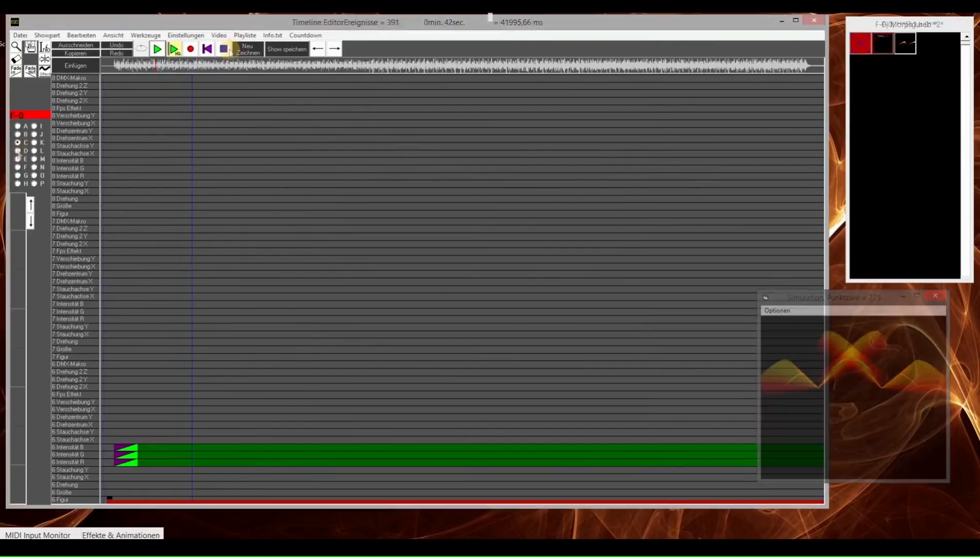
pyautogui.click(18, 158)
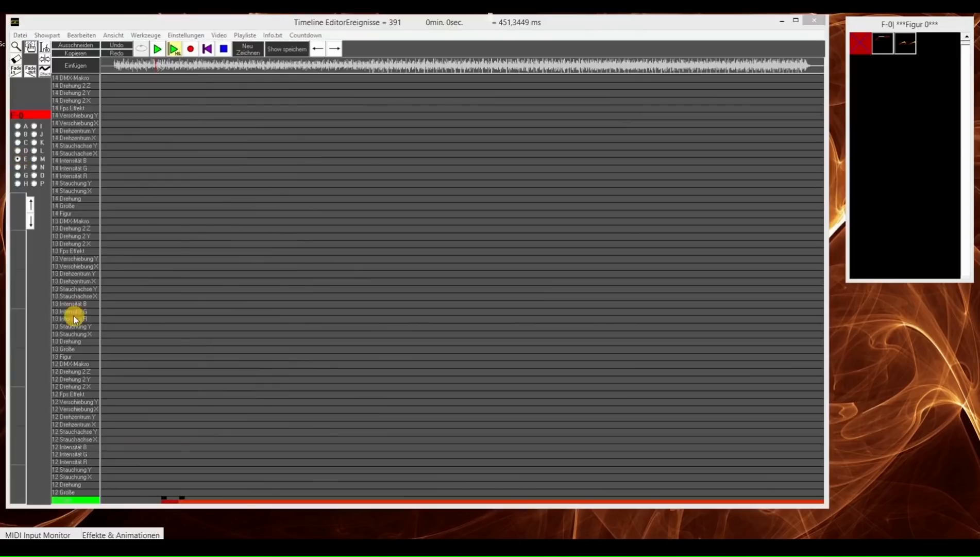
pyautogui.click(156, 52)
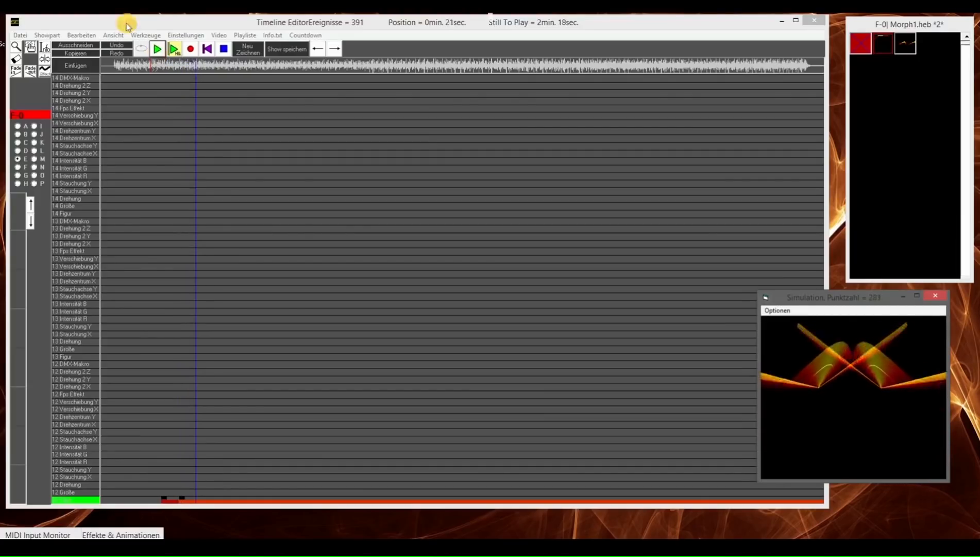
pyautogui.click(221, 49)
pyautogui.moveTo(173, 139); pyautogui.dragTo(181, 131)
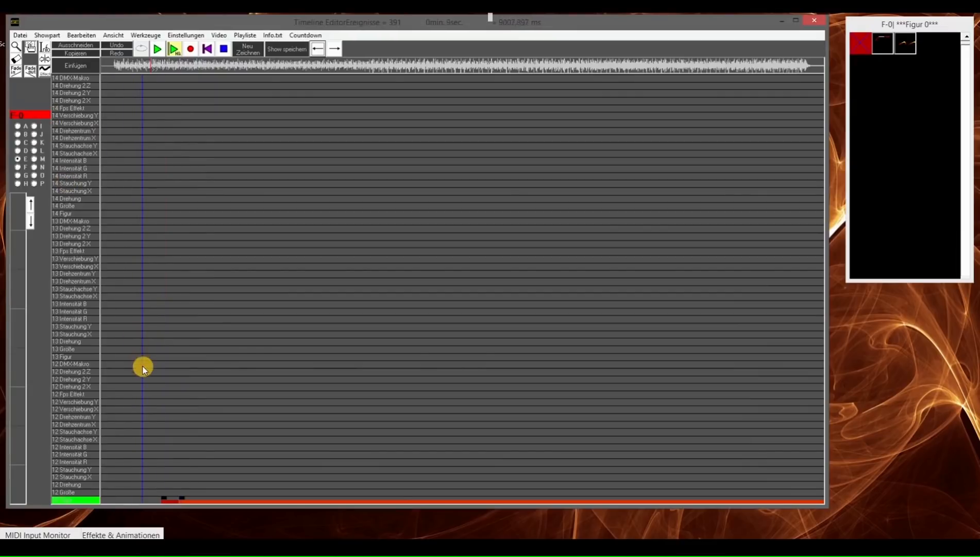
# Step: Select 0 Figur on page A, set the position to about 16 seconds, and record Morph1 onto that track to the beat
pyautogui.click(21, 127)
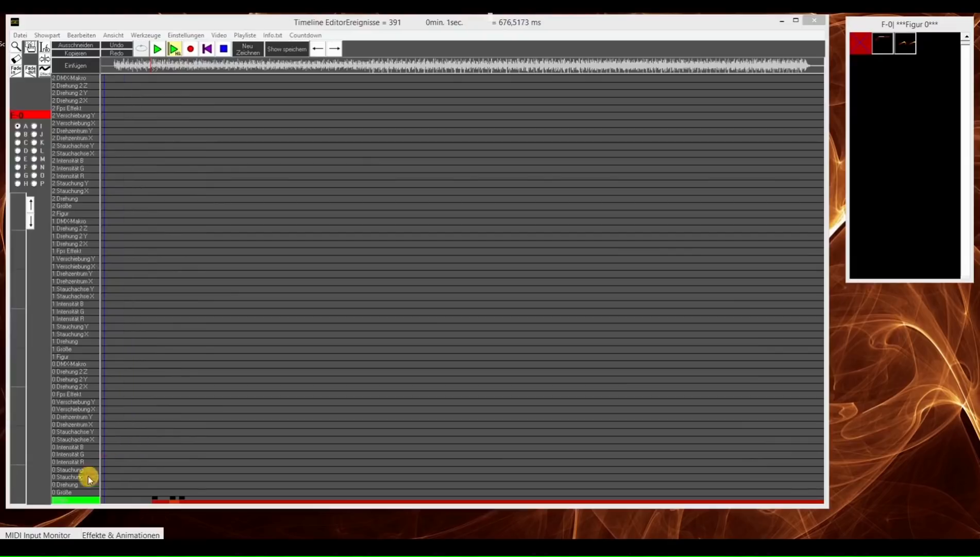
pyautogui.click(82, 500)
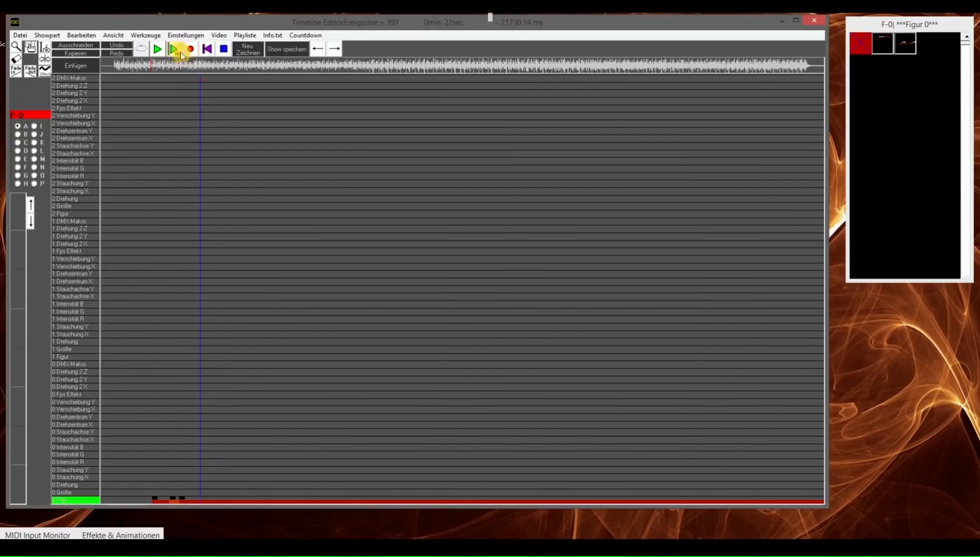
pyautogui.click(174, 69)
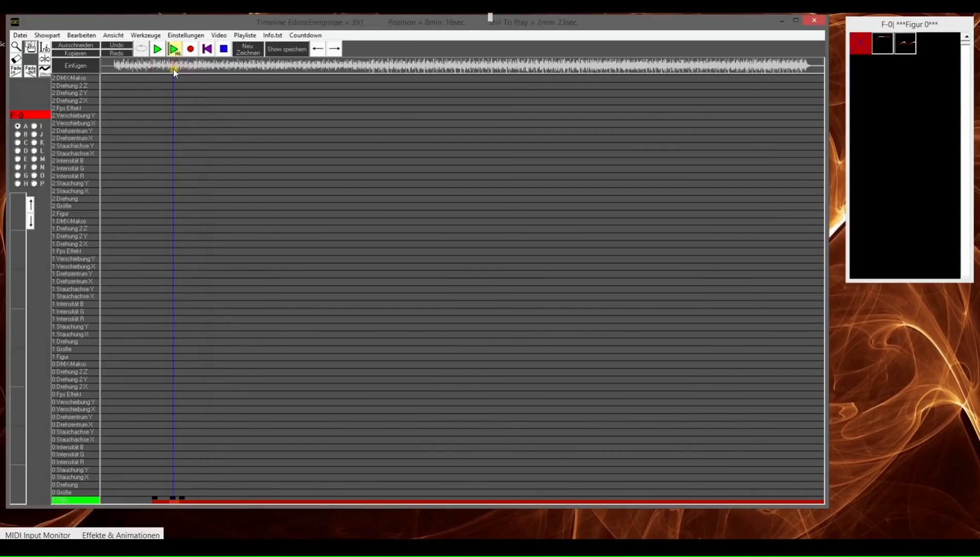
pyautogui.click(191, 49)
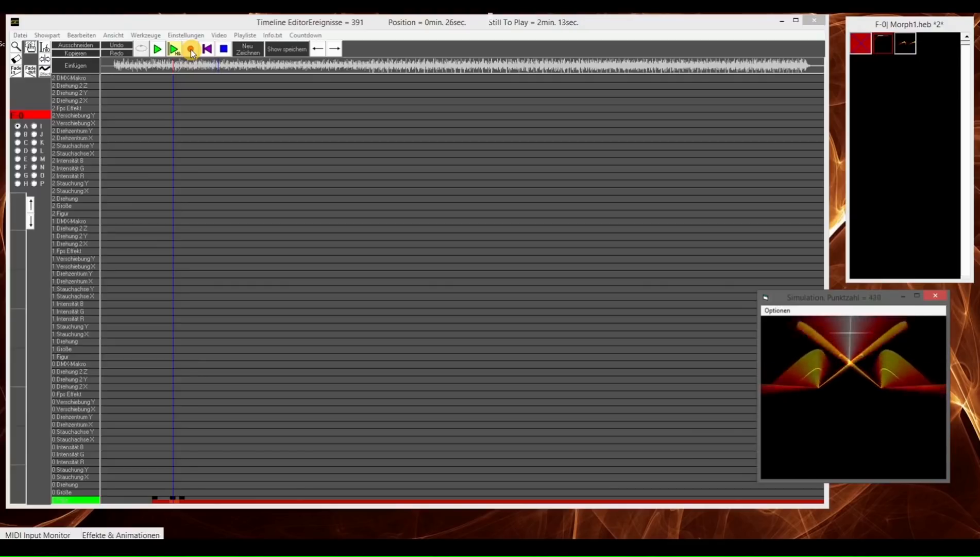
pyautogui.click(223, 49)
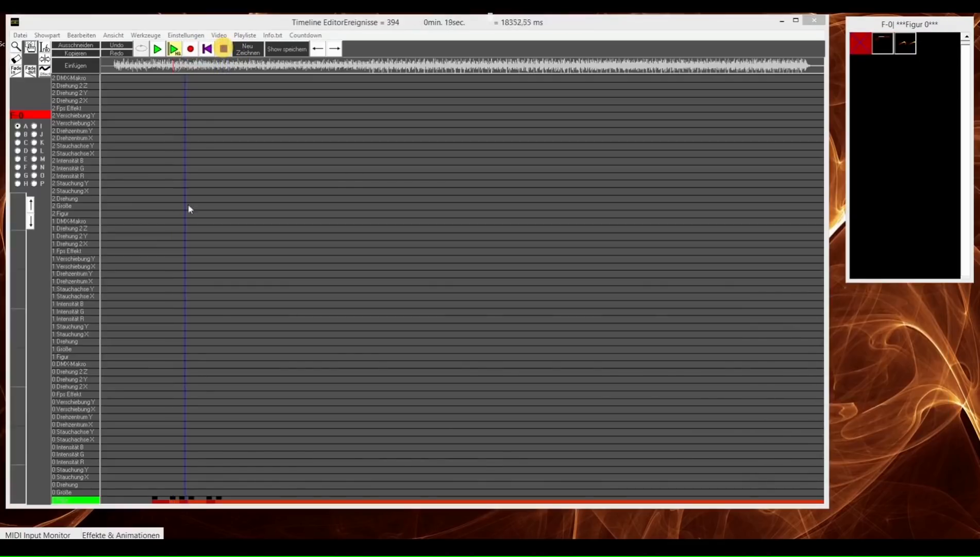
# Step: Select 12 Figur on page E and record Morph1 onto that track from the same position
pyautogui.click(18, 159)
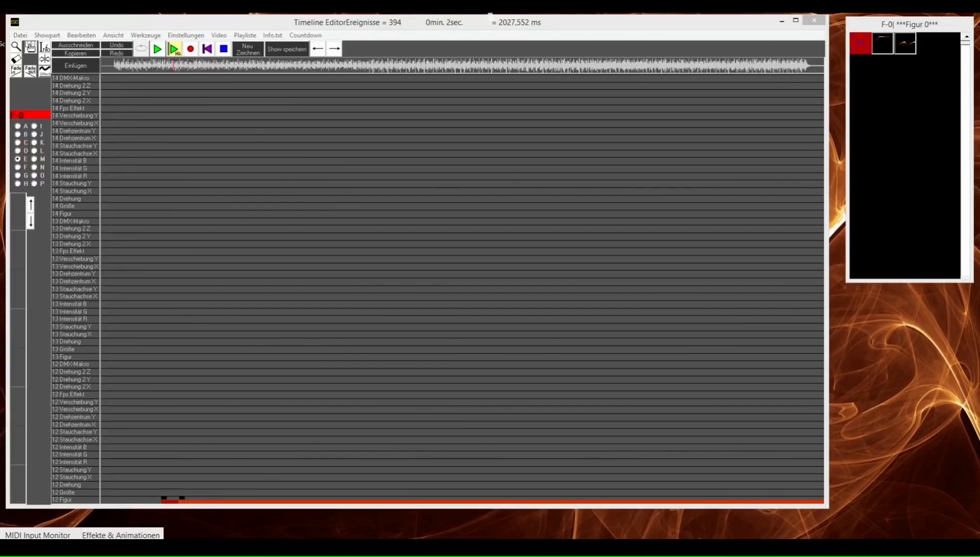
pyautogui.click(86, 497)
pyautogui.click(191, 49)
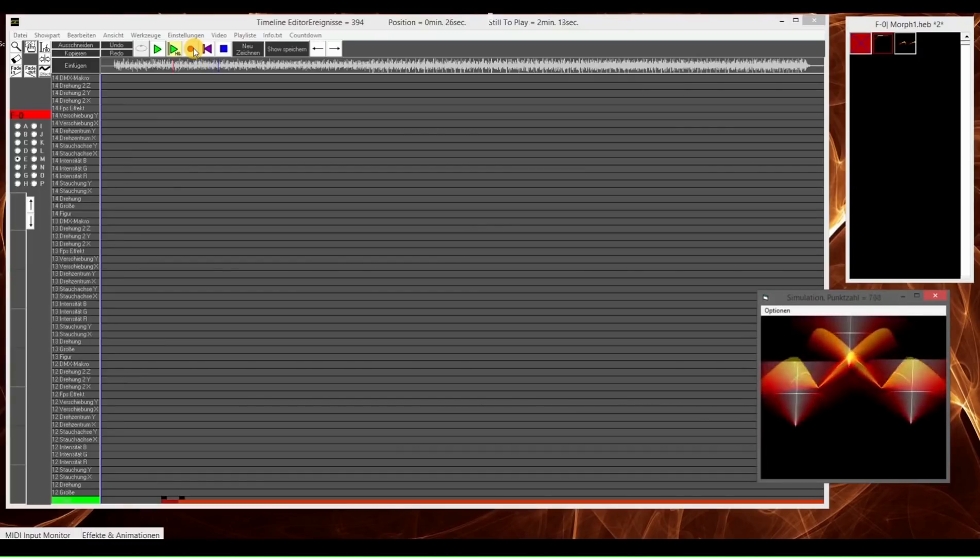
pyautogui.click(223, 48)
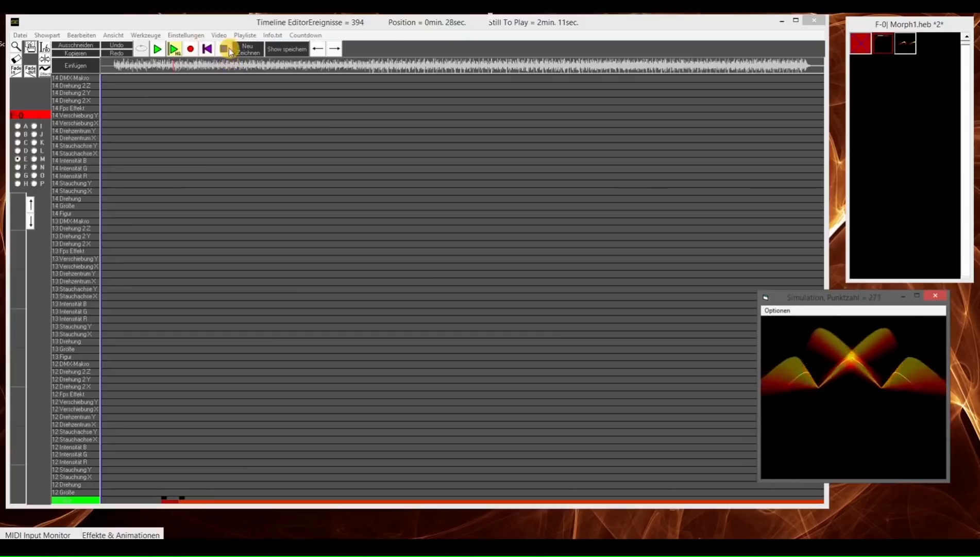
# Step: Select the 12 Drehung track on page E for recording
pyautogui.moveTo(176, 481); pyautogui.dragTo(97, 488)
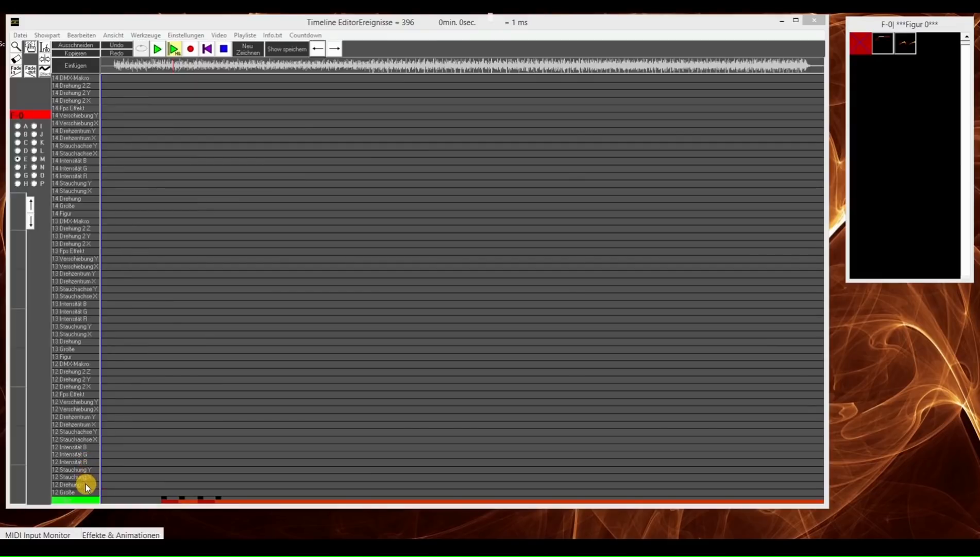
pyautogui.click(86, 484)
pyautogui.click(236, 129)
pyautogui.click(190, 49)
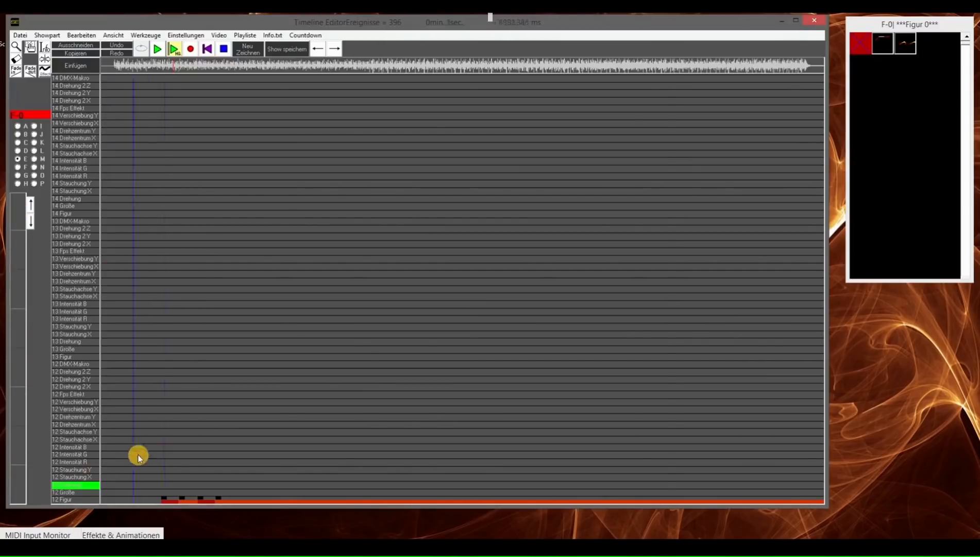
# Step: Enable Absolutwert for Drehung in the Morph1 figure's effects, save the figure, and return to the timeline
pyautogui.moveTo(138, 454); pyautogui.dragTo(366, 509)
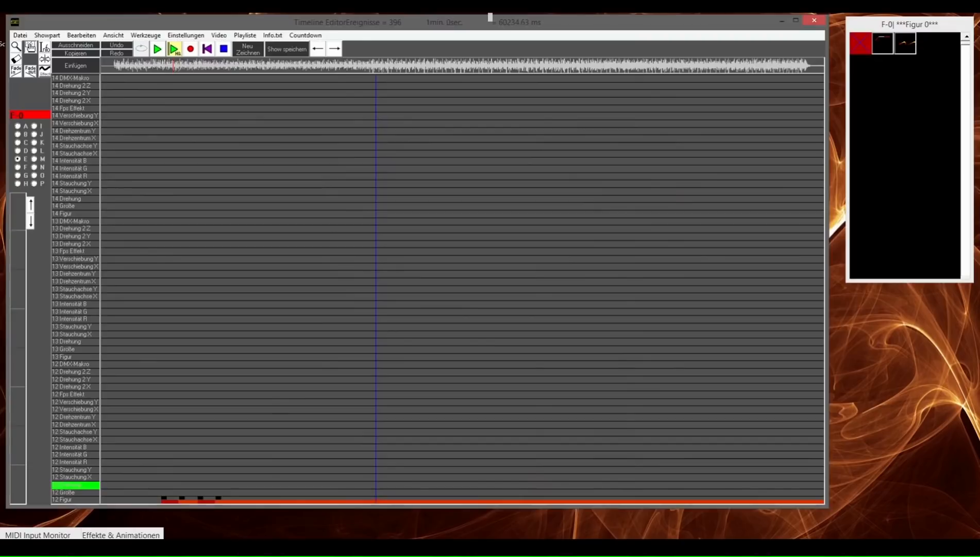
pyautogui.moveTo(355, 545)
pyautogui.click(309, 468)
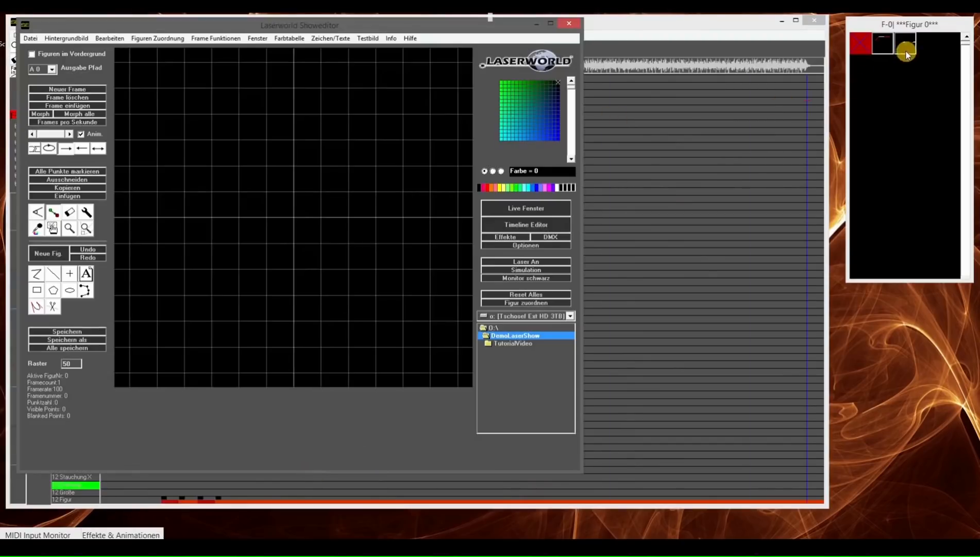
pyautogui.click(887, 40)
pyautogui.click(526, 237)
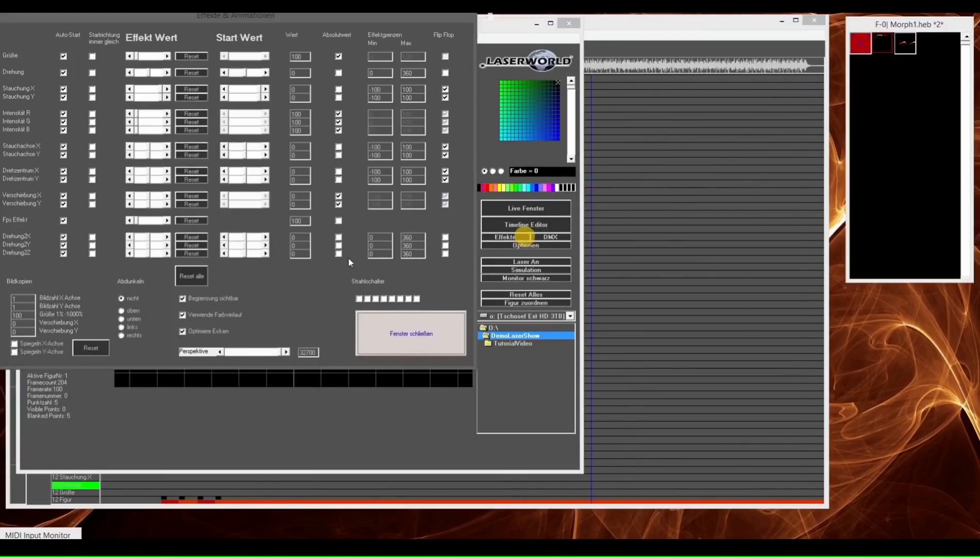
pyautogui.click(338, 73)
pyautogui.click(364, 197)
pyautogui.click(386, 331)
pyautogui.click(92, 331)
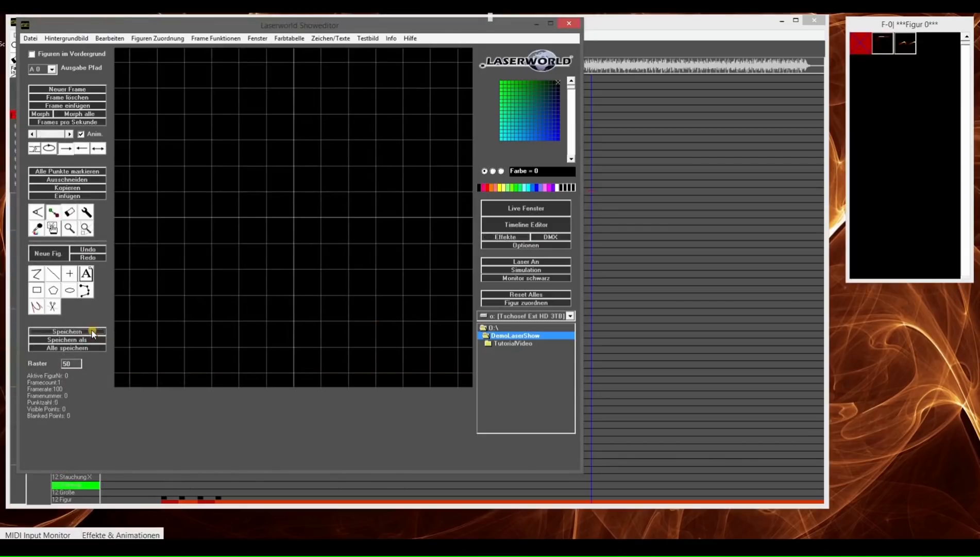
pyautogui.click(633, 25)
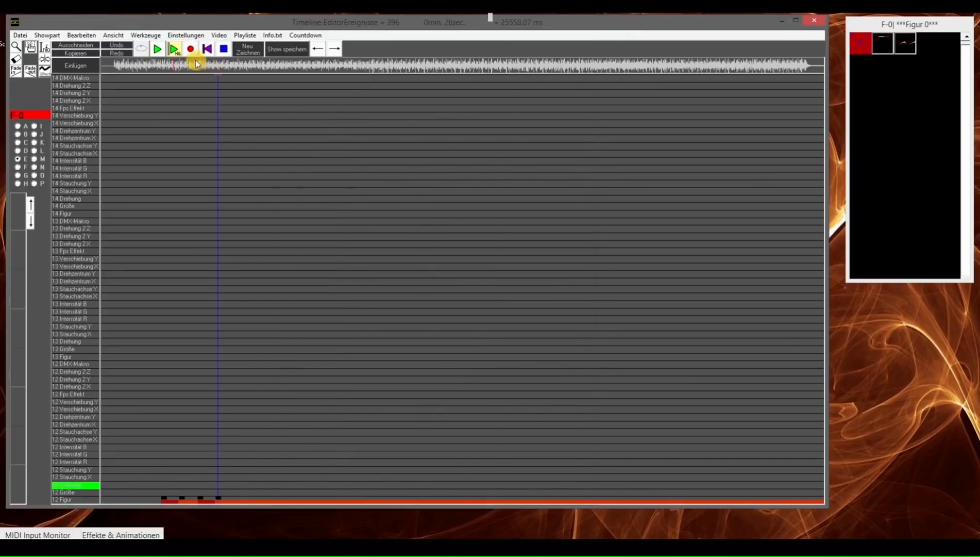
# Step: Try to record rotation on the 12 Drehung track from about 13 seconds
pyautogui.click(169, 67)
pyautogui.click(162, 67)
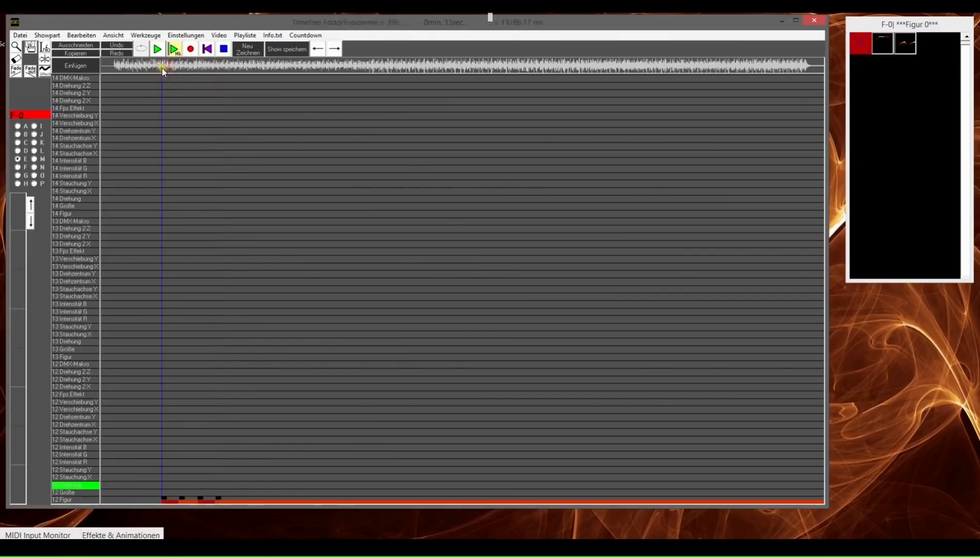
pyautogui.click(190, 50)
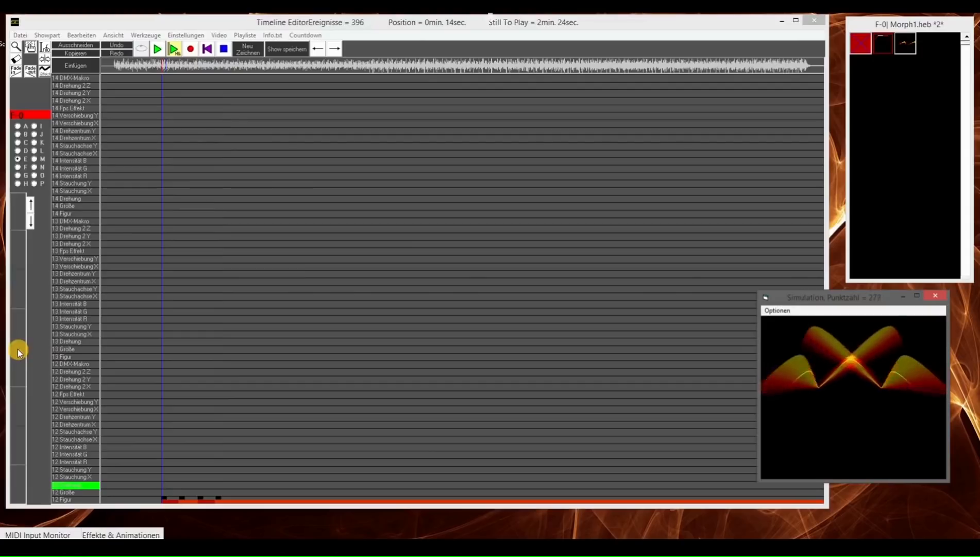
# Step: Try recording rotation values on the 12 Drehung track from about 9 seconds, stop, and undo the recording
pyautogui.click(138, 67)
pyautogui.click(142, 69)
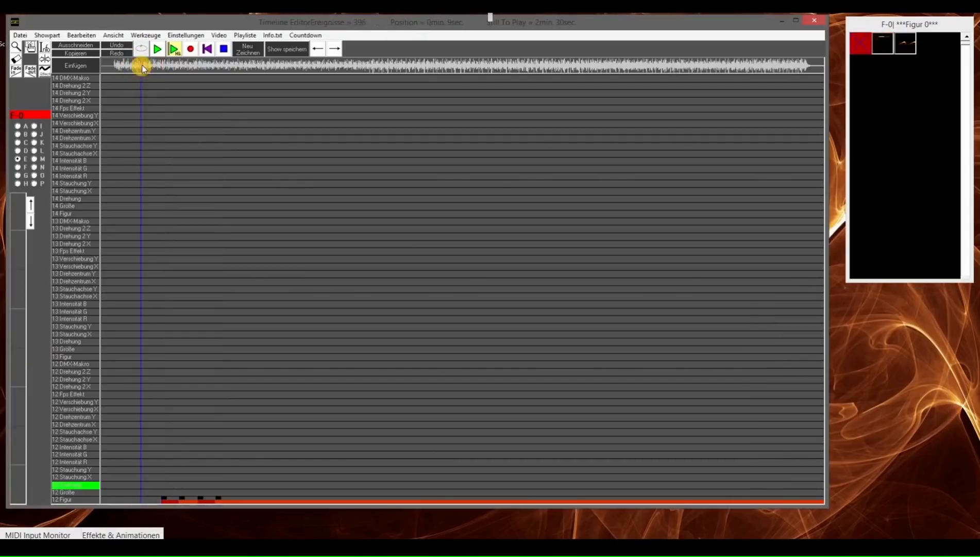
pyautogui.click(190, 49)
pyautogui.click(17, 350)
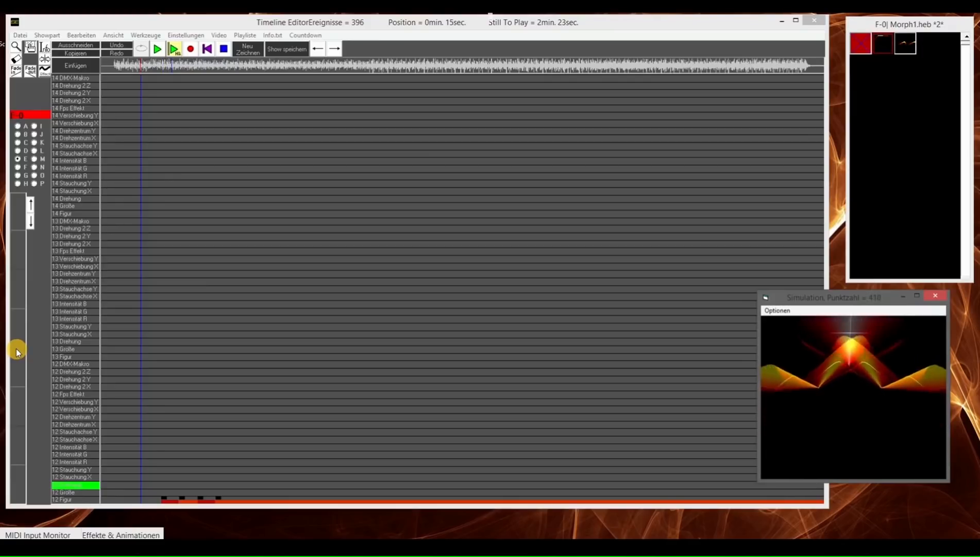
pyautogui.click(16, 348)
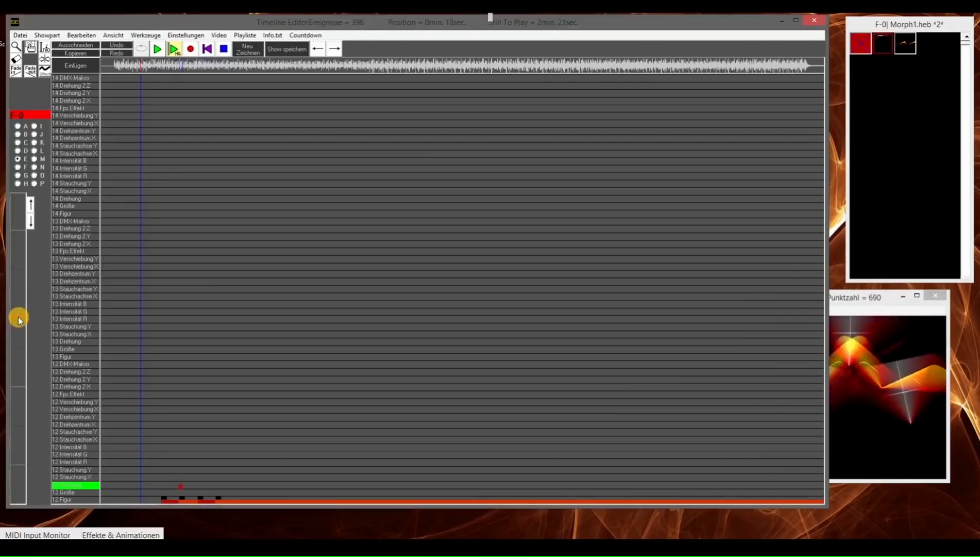
pyautogui.click(224, 48)
pyautogui.click(121, 46)
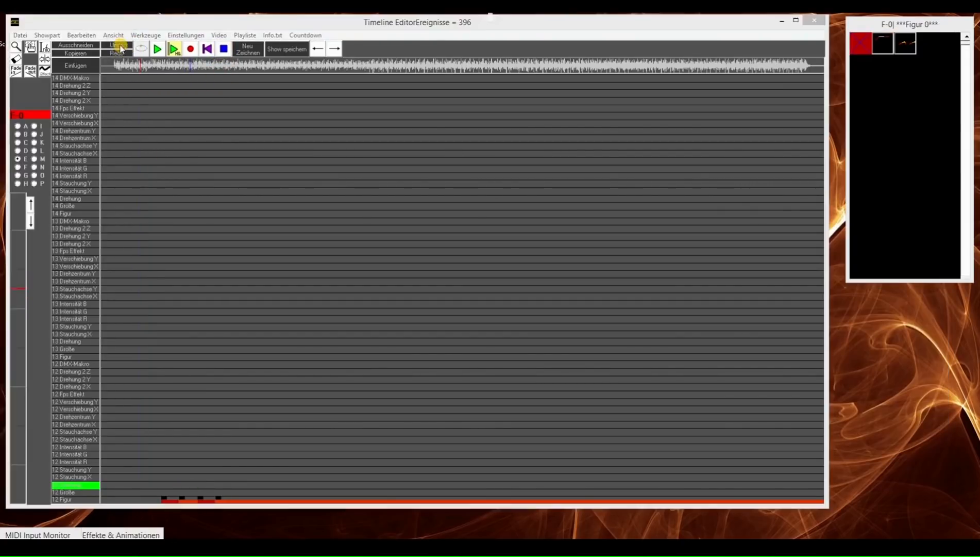
# Step: Start a new recording of rotation values on the 12 Drehung track
pyautogui.click(191, 49)
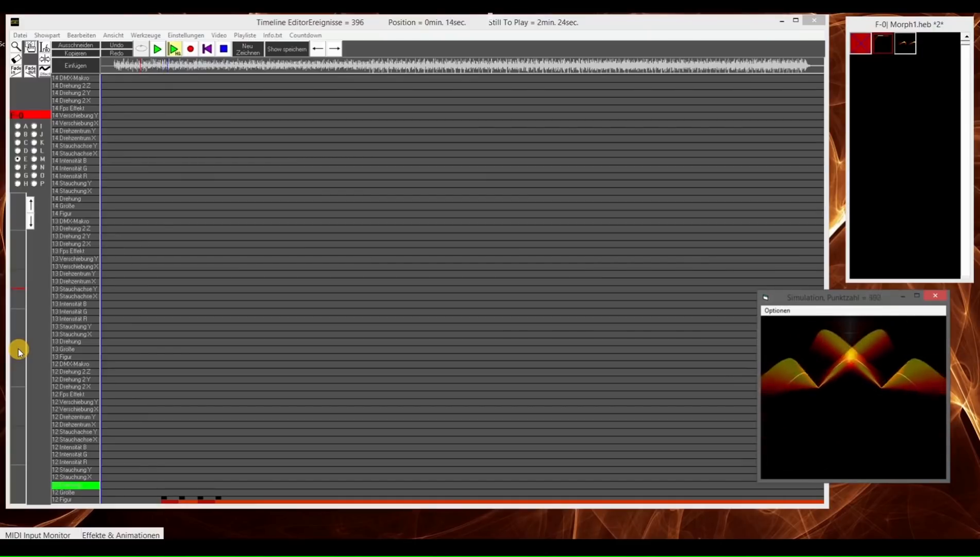
# Step: Record two short rotation movements live in track 12's Drehung row while the show plays, and stop the recording
pyautogui.moveTo(18, 352)
pyautogui.mouseDown()
pyautogui.moveTo(17, 392)
pyautogui.moveTo(21, 338)
pyautogui.mouseUp()
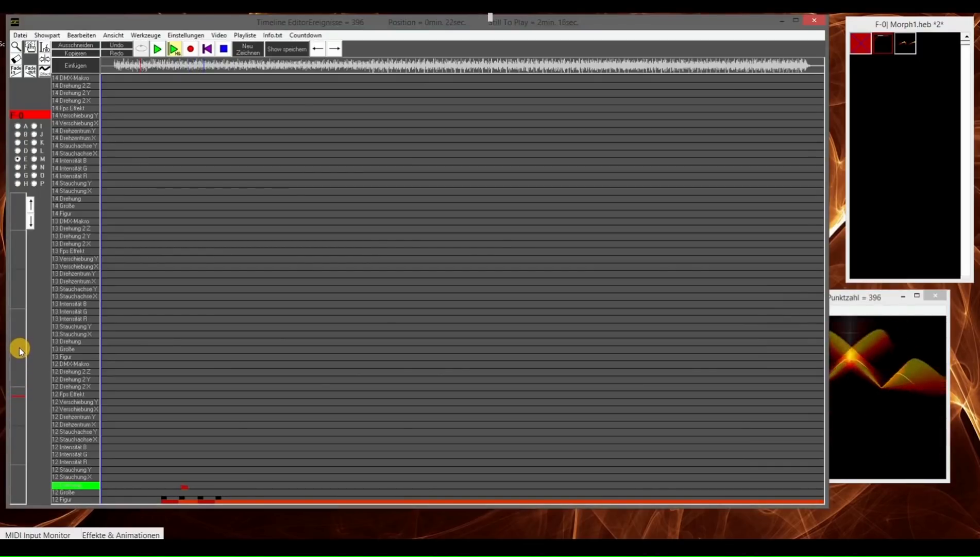
pyautogui.moveTo(19, 359); pyautogui.dragTo(21, 416)
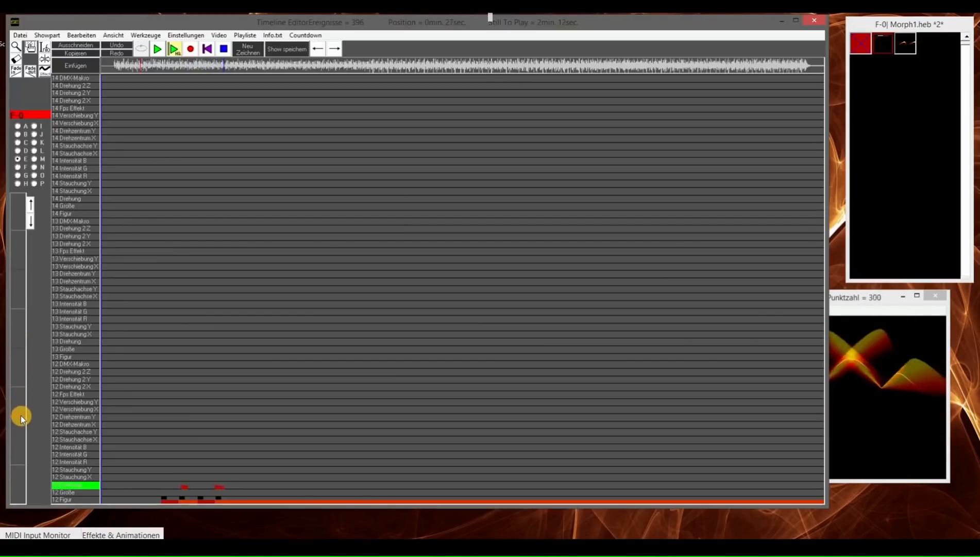
pyautogui.click(224, 51)
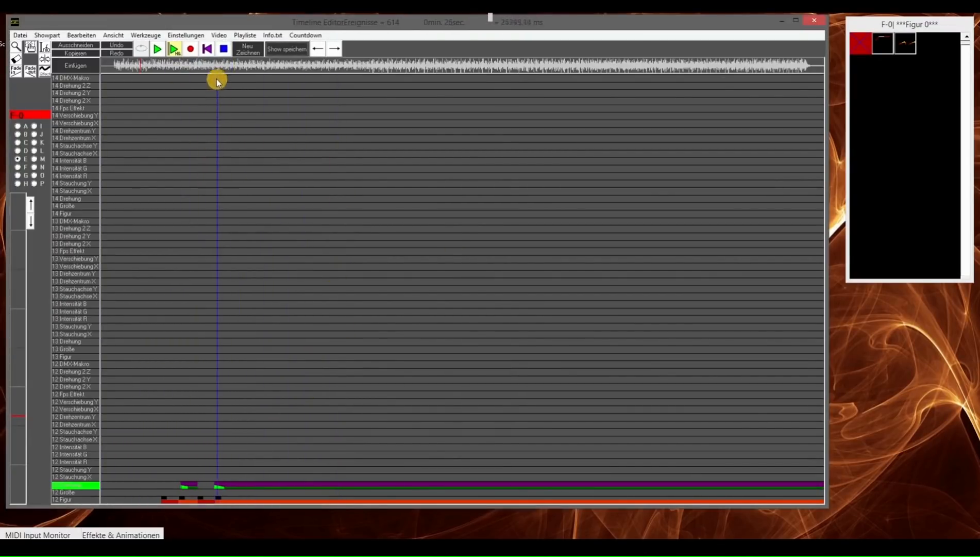
# Step: Play back the recorded rotation in the simulation and stop the show
pyautogui.click(159, 50)
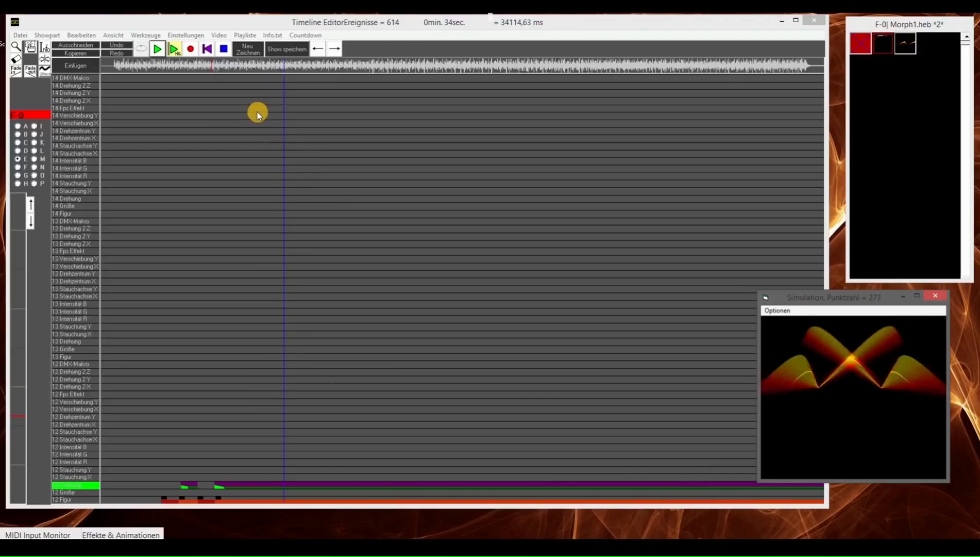
pyautogui.click(228, 49)
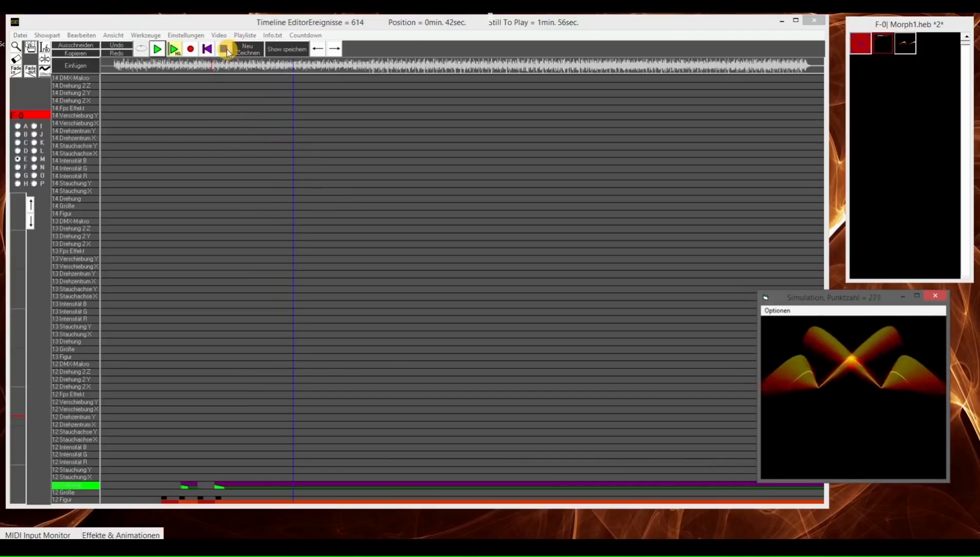
pyautogui.click(226, 49)
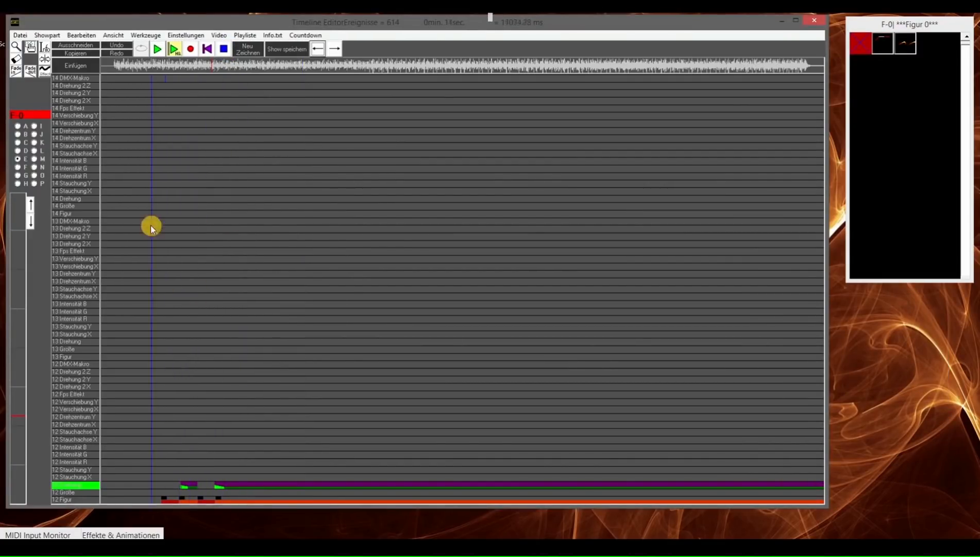
# Step: Copy track 0's Figur events from page A and paste them into track 3's Figur row on page B
pyautogui.click(18, 126)
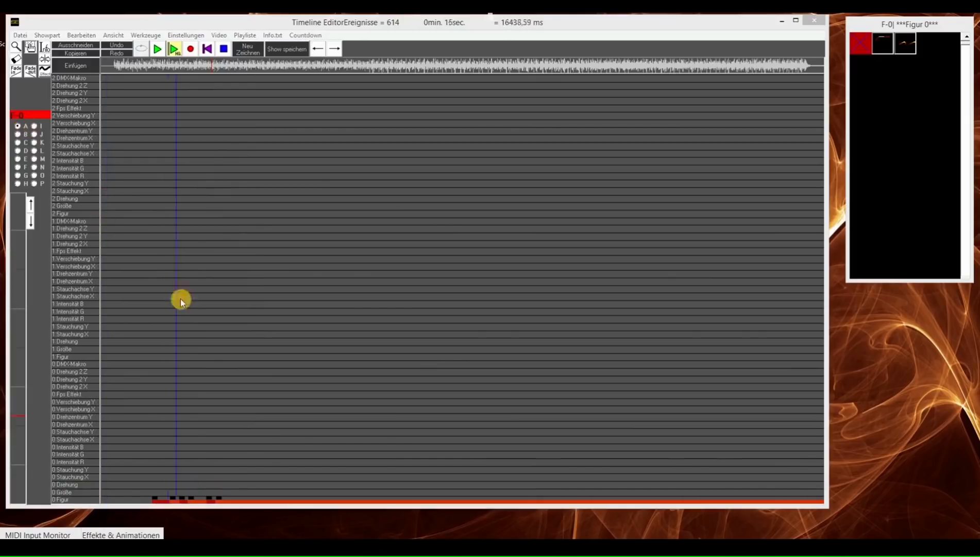
pyautogui.click(222, 500)
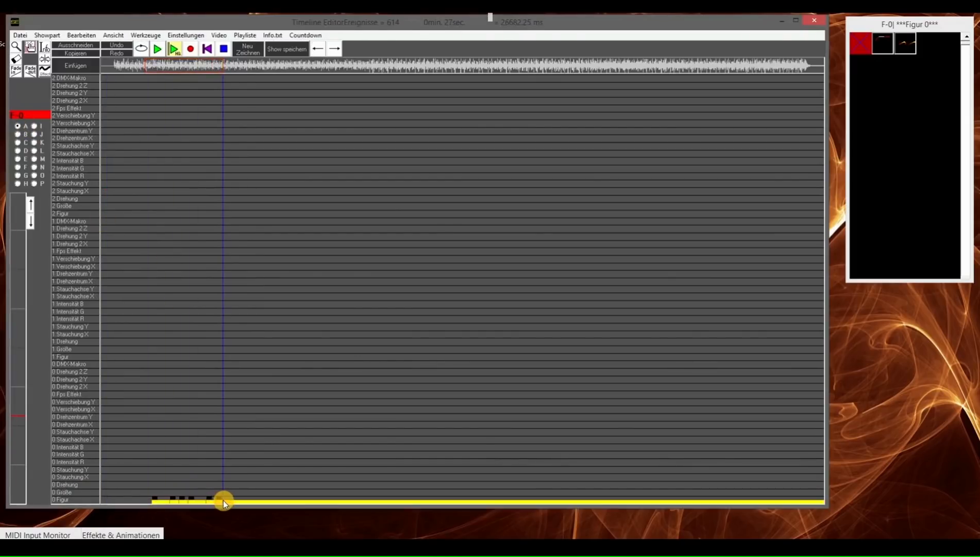
pyautogui.click(77, 52)
pyautogui.click(18, 141)
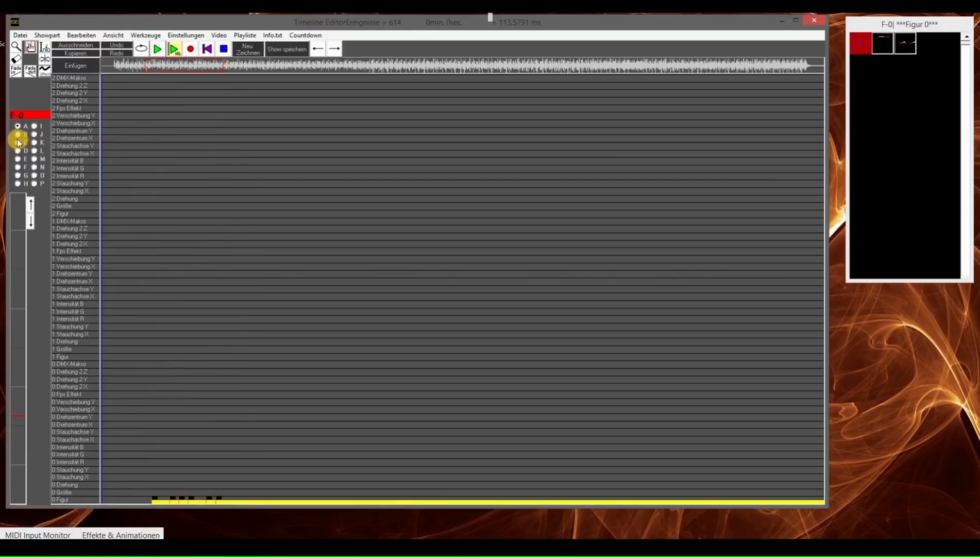
pyautogui.click(69, 498)
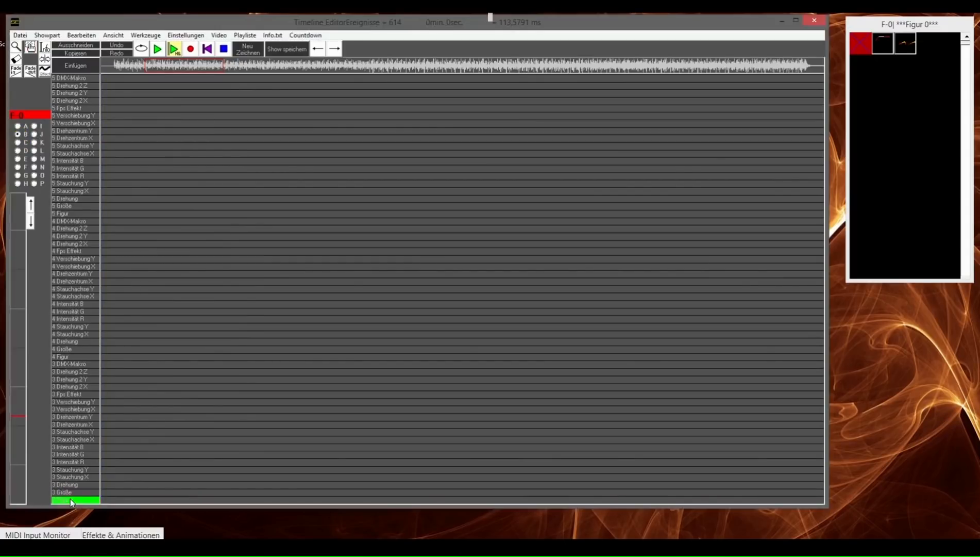
pyautogui.click(76, 65)
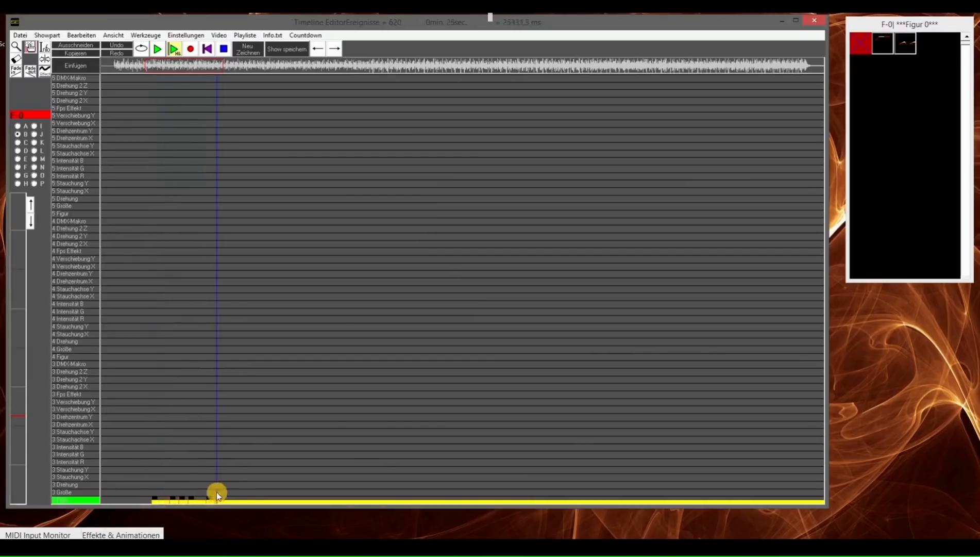
# Step: Copy track 12's Figur and Drehung events from page E to track 15 on page F and shift the copy to start at about 29 s
pyautogui.click(19, 159)
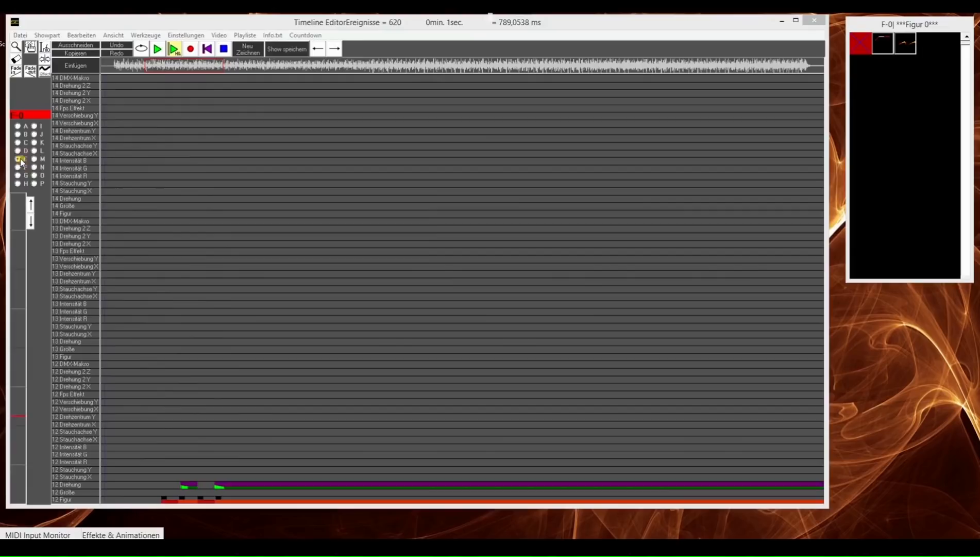
pyautogui.moveTo(141, 434); pyautogui.dragTo(242, 504)
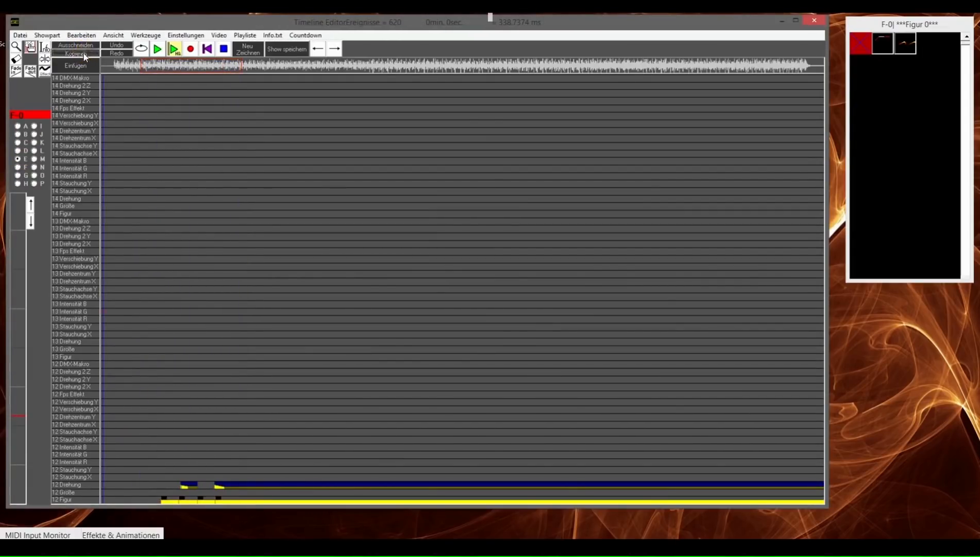
pyautogui.click(18, 168)
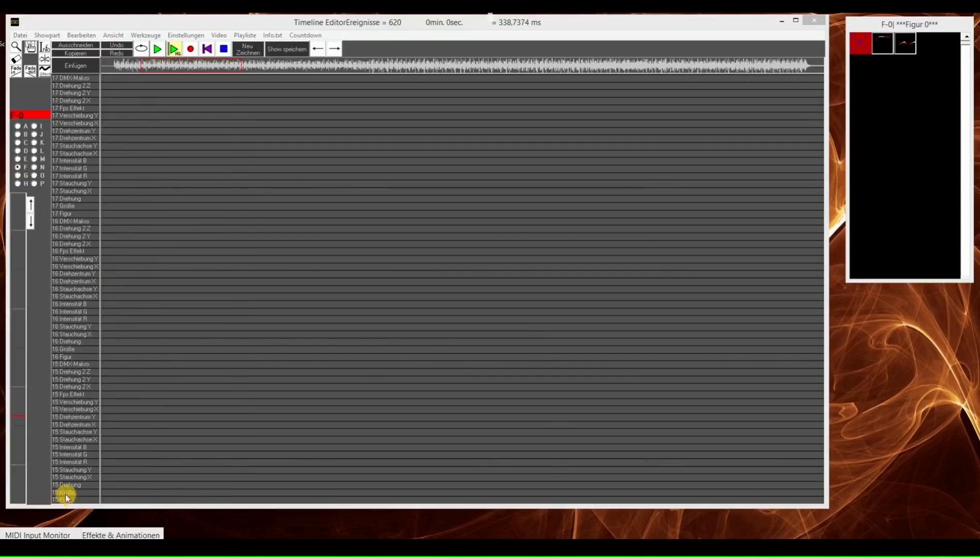
pyautogui.click(73, 498)
pyautogui.click(84, 65)
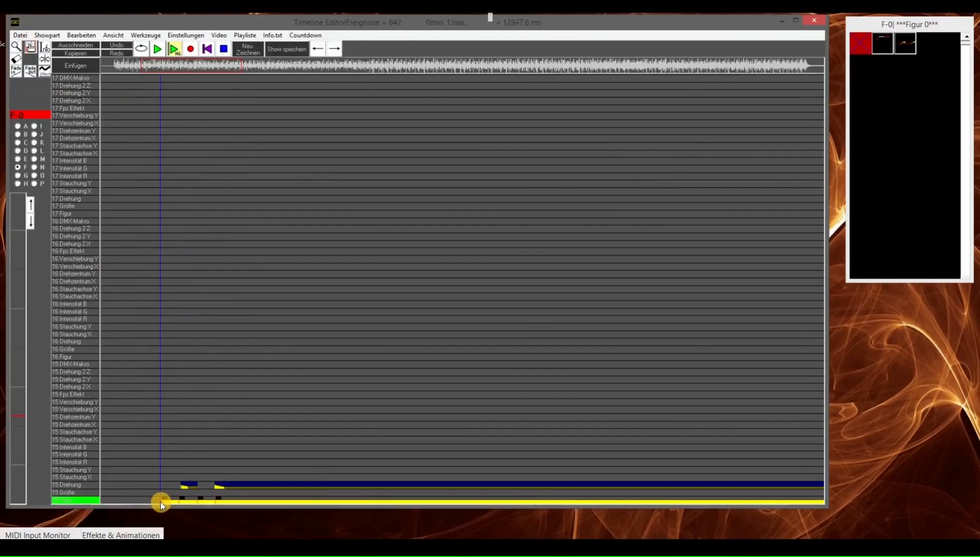
pyautogui.click(244, 500)
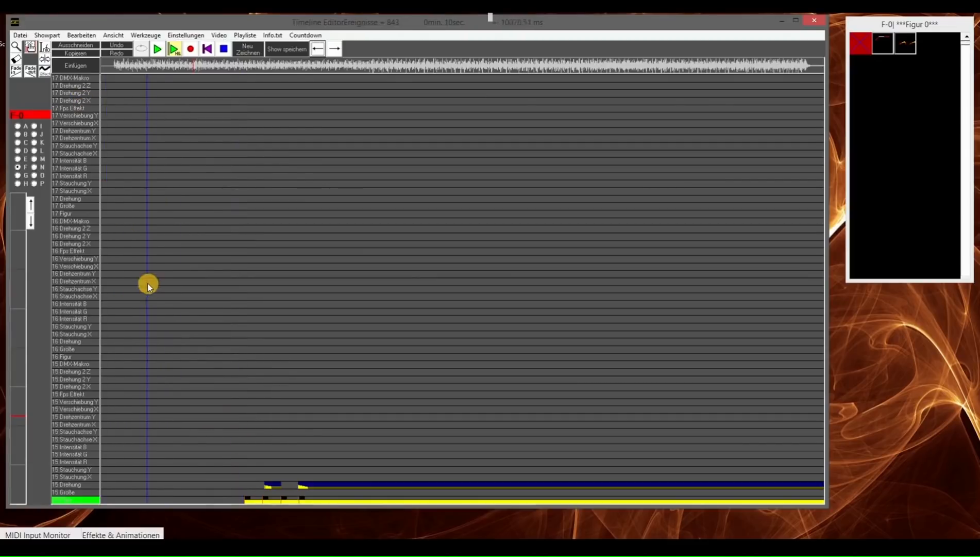
pyautogui.click(235, 500)
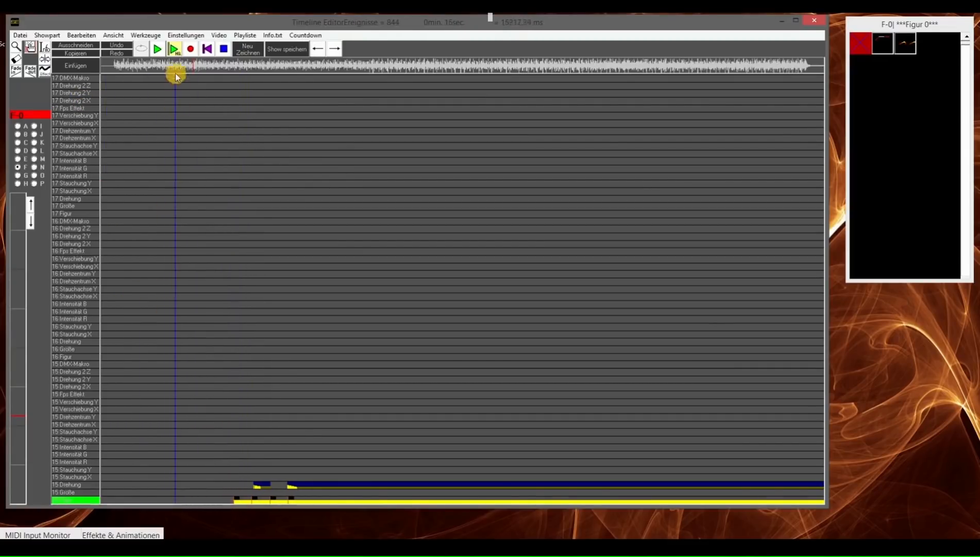
# Step: Inspect the shifted track 15 events up close and play the show from before their start to check the timing
pyautogui.click(15, 47)
pyautogui.moveTo(207, 422); pyautogui.dragTo(322, 503)
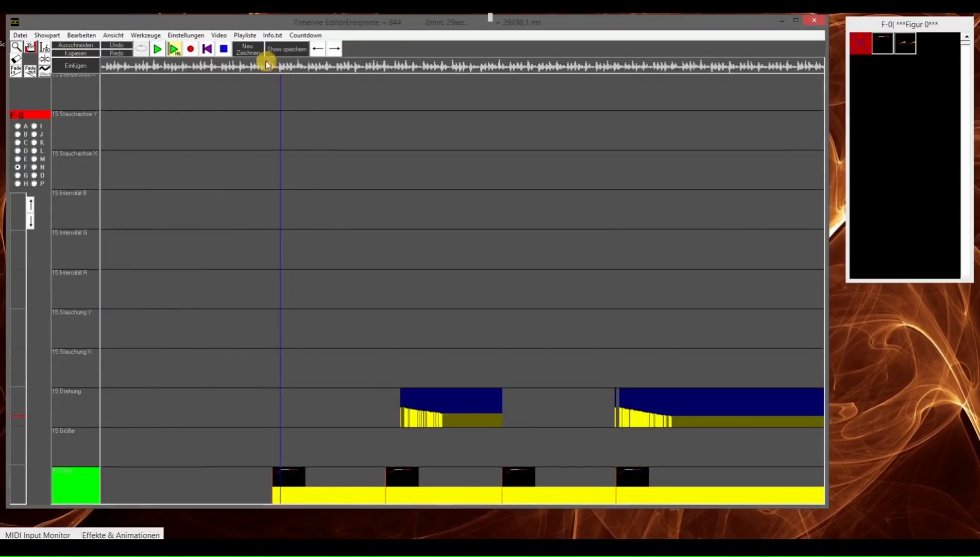
pyautogui.click(184, 67)
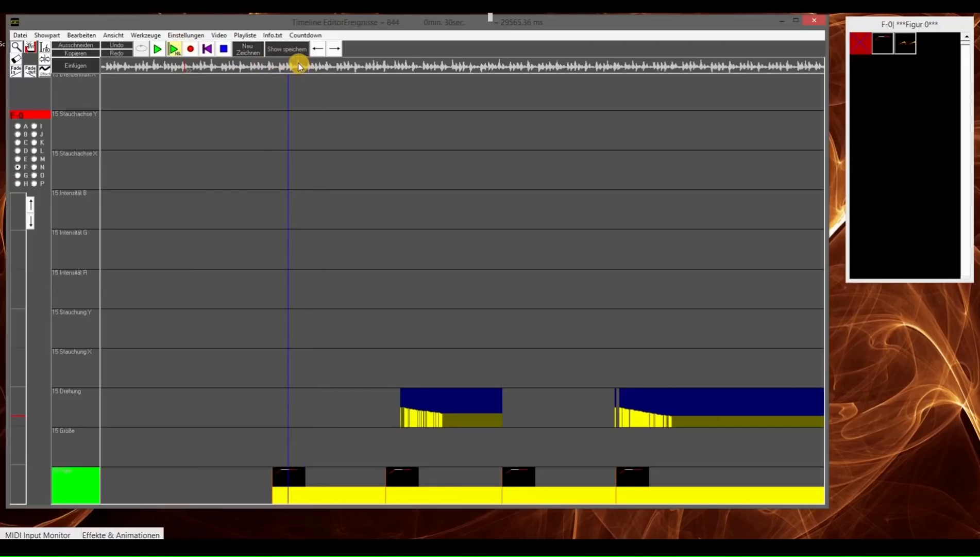
pyautogui.click(158, 49)
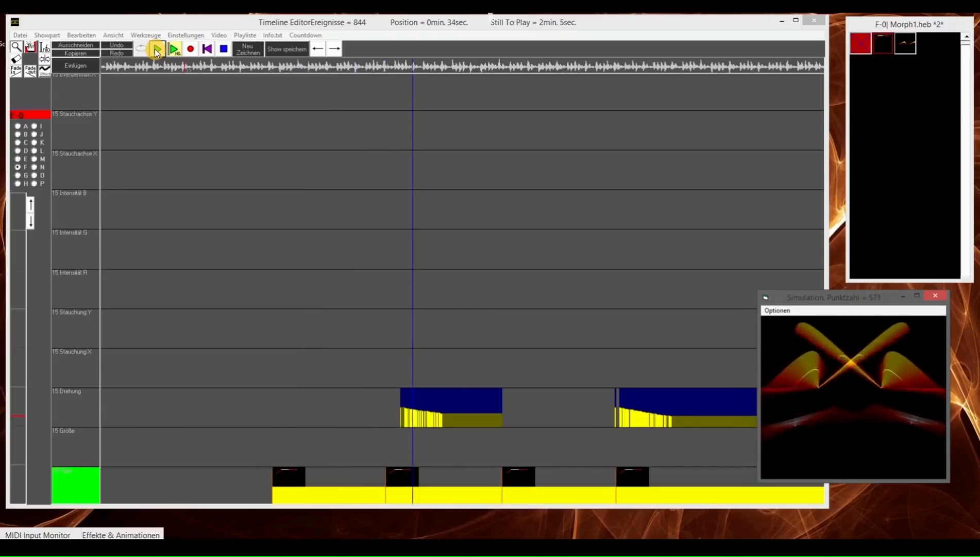
pyautogui.click(226, 51)
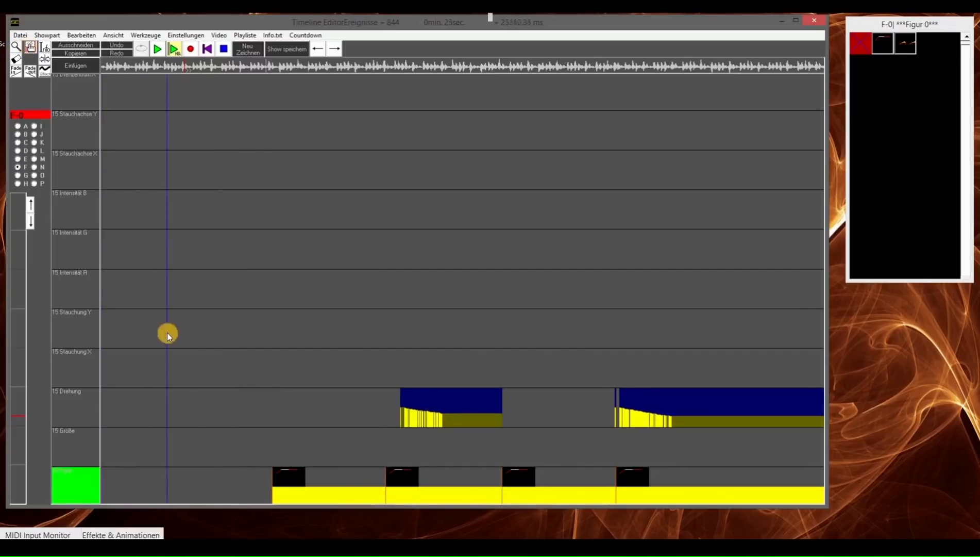
# Step: Nudge track 15's events slightly earlier to start at about 28.8 s and play the passage to check them
pyautogui.click(30, 47)
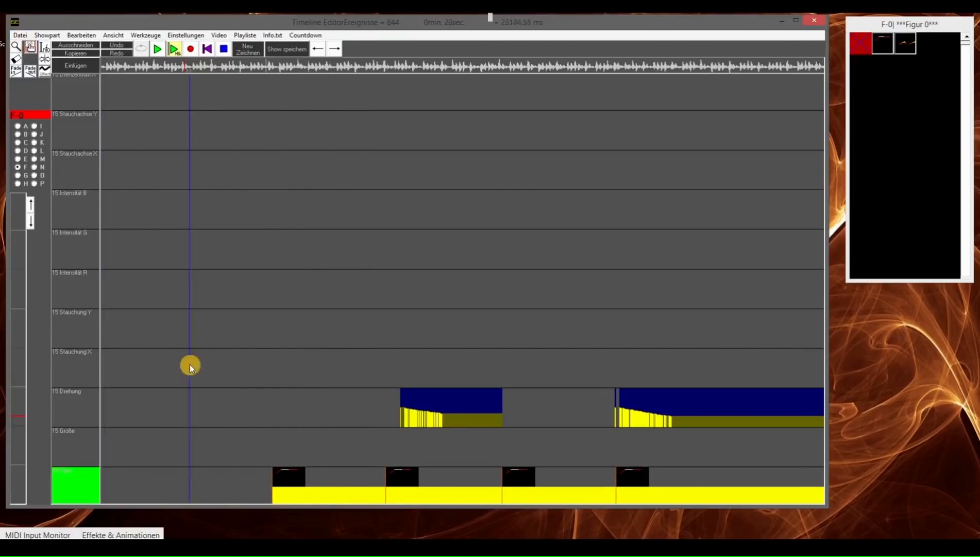
pyautogui.moveTo(272, 490); pyautogui.dragTo(265, 490)
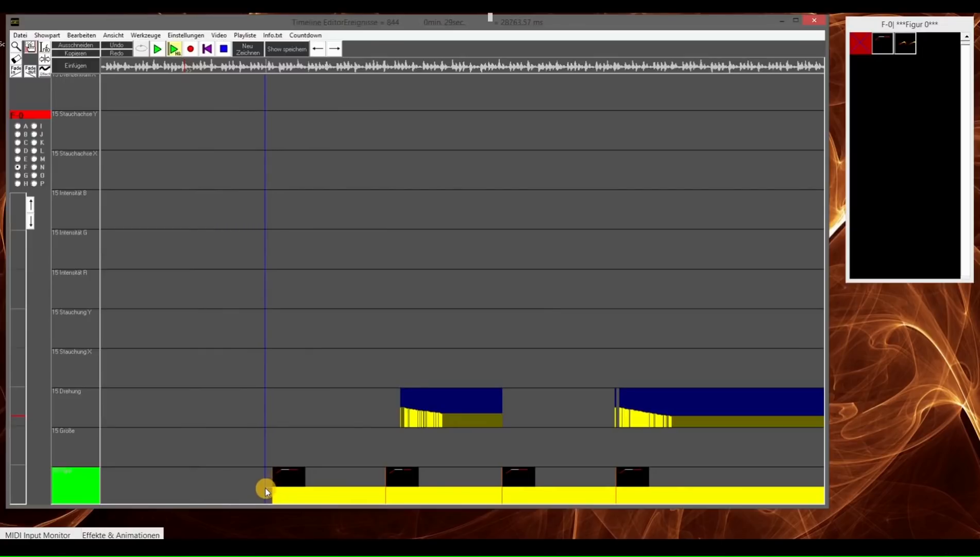
pyautogui.click(215, 66)
pyautogui.click(155, 51)
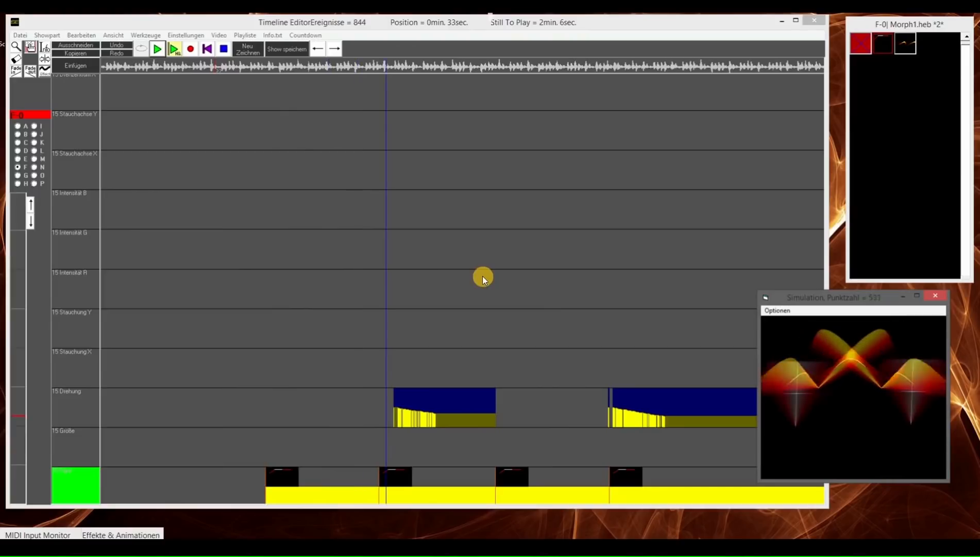
pyautogui.click(224, 49)
# Step: Select all Figur events of track 3 on page B
pyautogui.moveTo(244, 104); pyautogui.dragTo(56, 133)
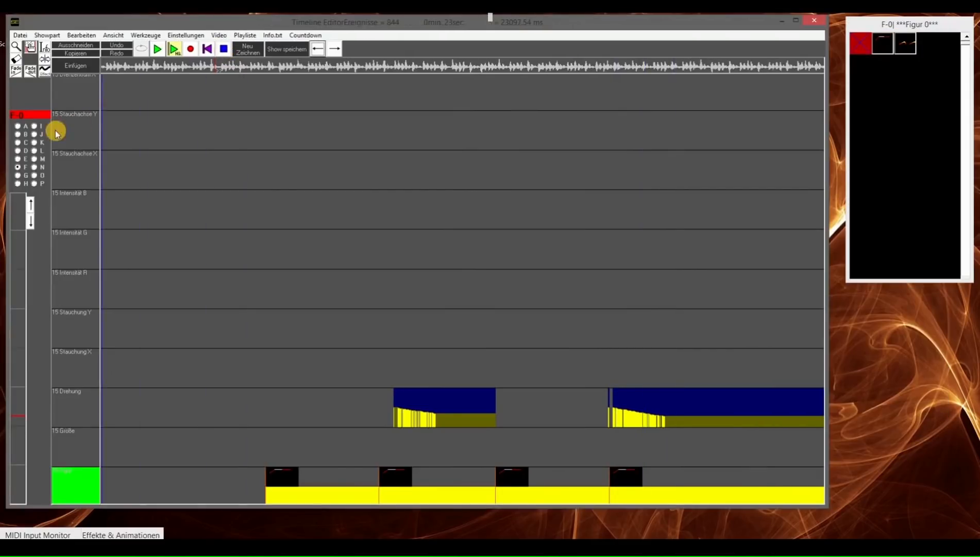
pyautogui.moveTo(118, 335); pyautogui.dragTo(193, 448)
pyautogui.click(18, 136)
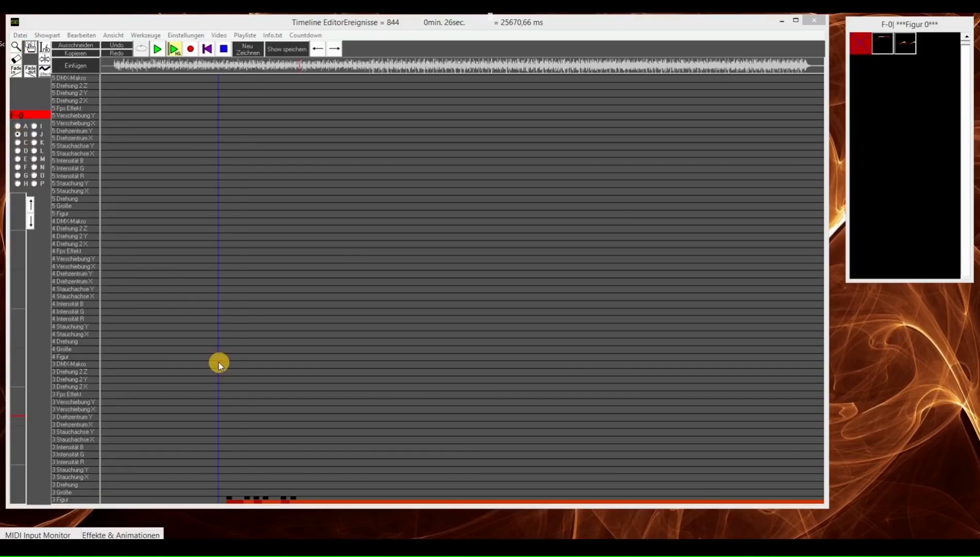
pyautogui.click(31, 50)
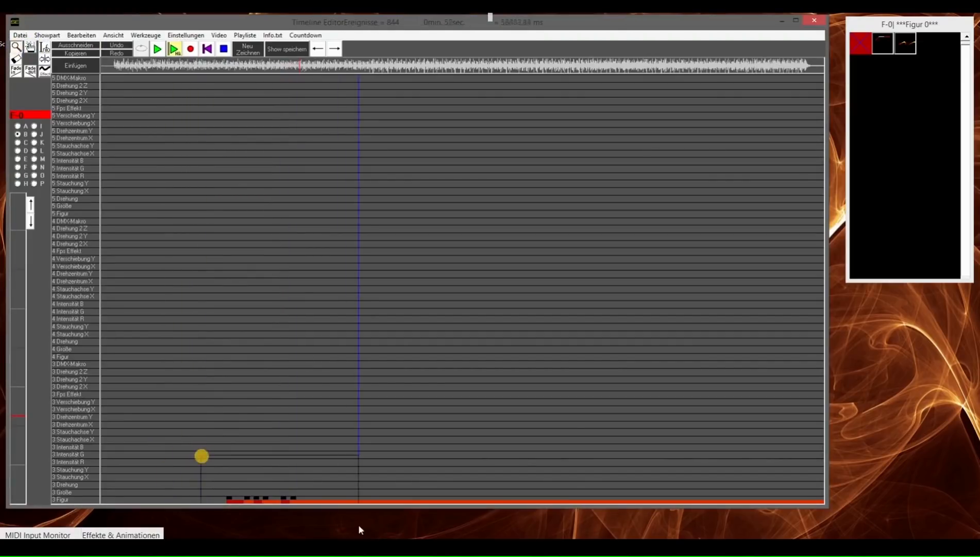
pyautogui.moveTo(359, 530); pyautogui.dragTo(363, 520)
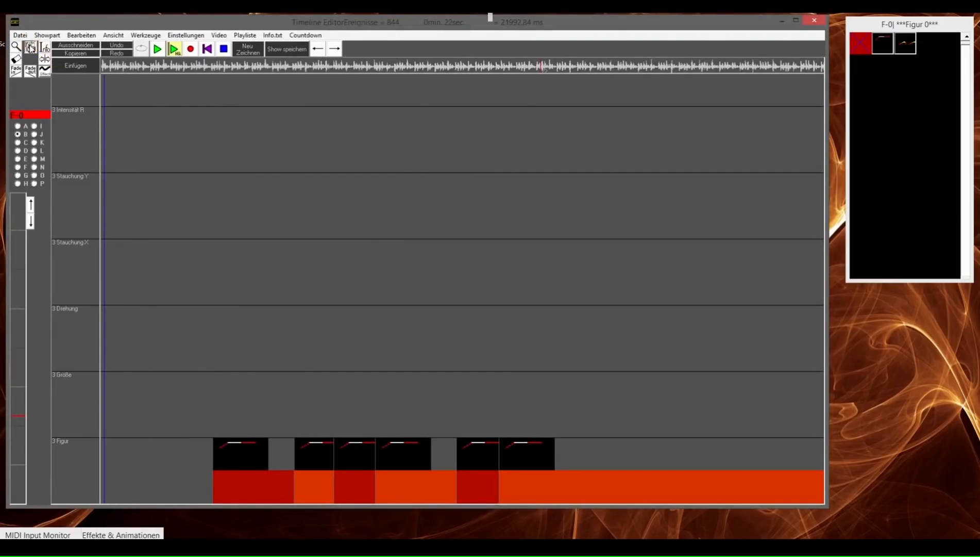
pyautogui.moveTo(163, 482); pyautogui.dragTo(573, 483)
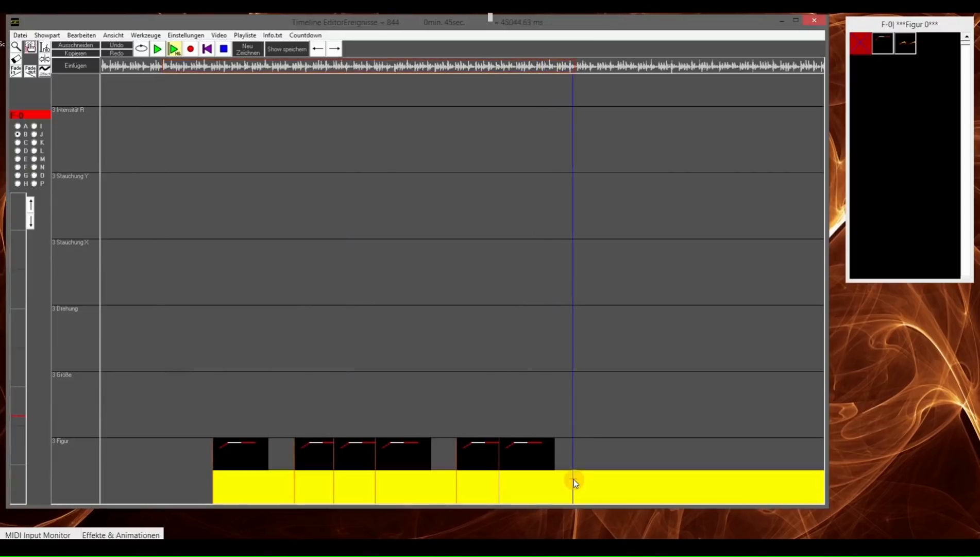
# Step: Play the show from about 23 s to check when track 3's figures start, and stop it
pyautogui.click(133, 71)
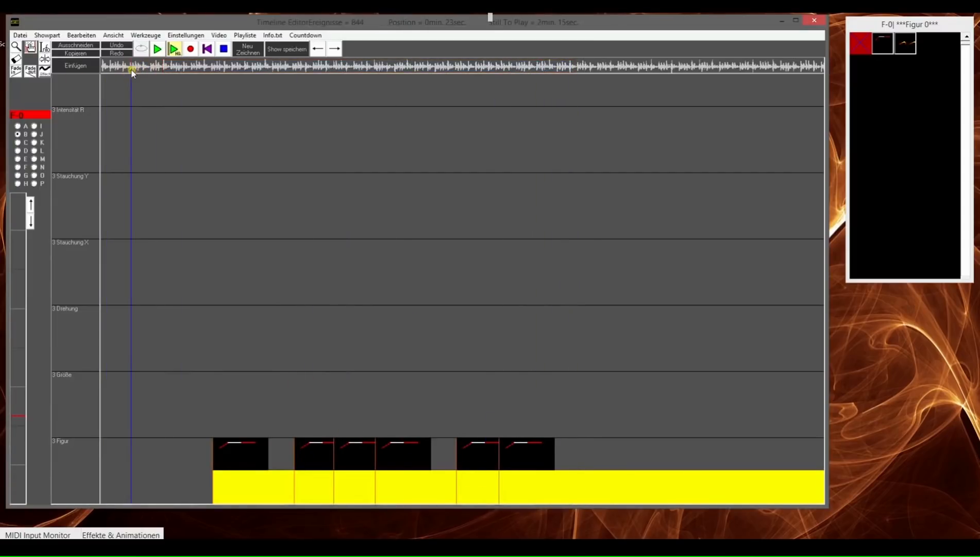
pyautogui.click(159, 49)
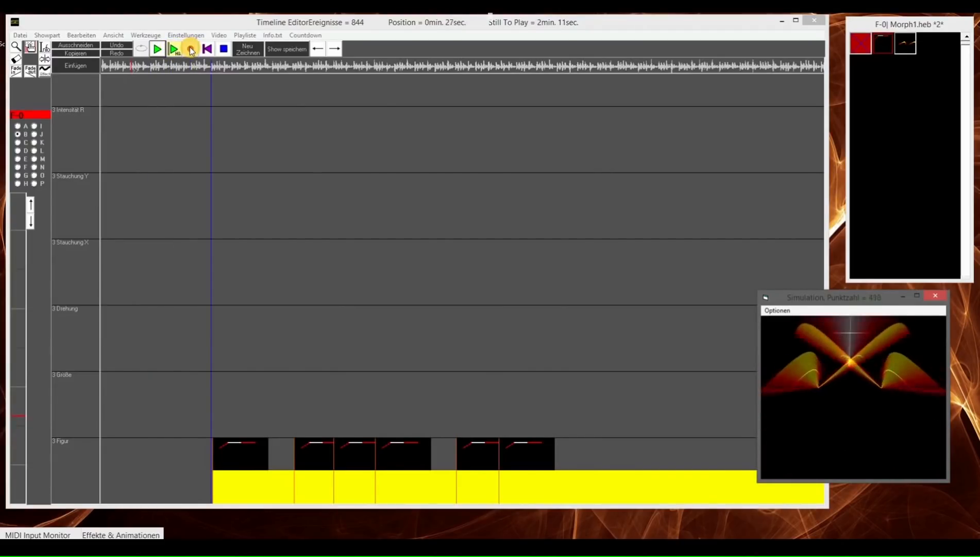
pyautogui.click(224, 49)
# Step: Move track 3's selected Figur events slightly earlier to start at about 26.8 s and play the passage to check the timing
pyautogui.click(206, 67)
pyautogui.moveTo(226, 482); pyautogui.dragTo(204, 484)
pyautogui.click(198, 65)
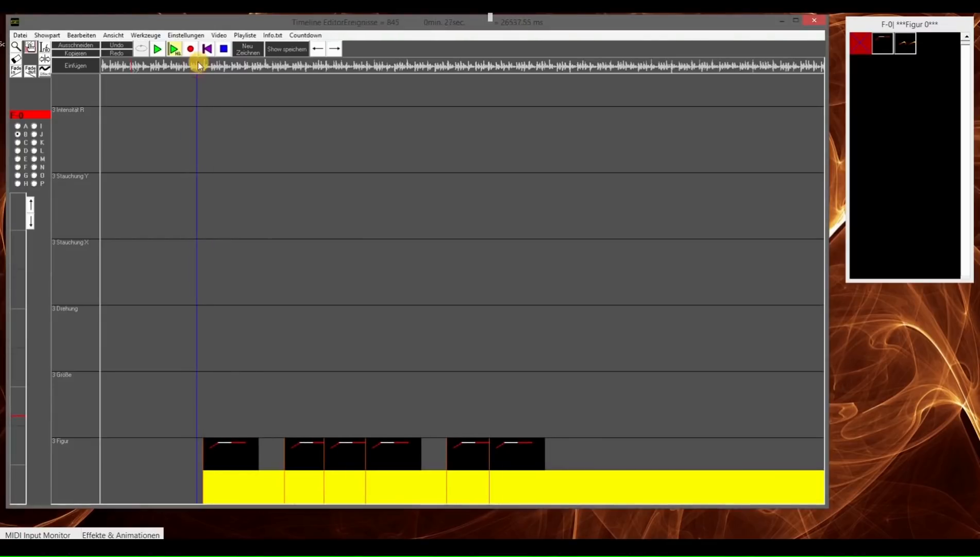
pyautogui.click(147, 66)
pyautogui.click(157, 49)
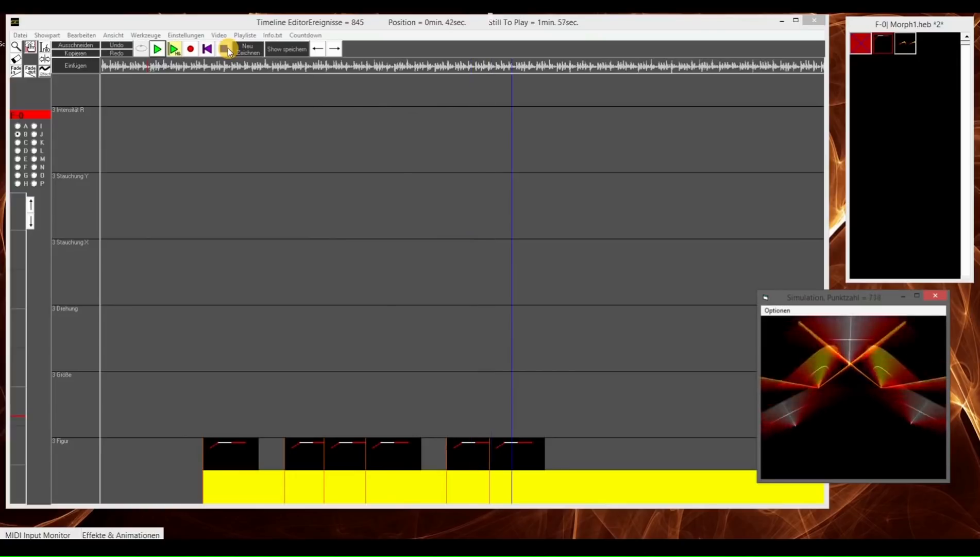
pyautogui.click(224, 49)
# Step: Redraw the timeline and save the show
pyautogui.click(232, 79)
pyautogui.click(219, 154)
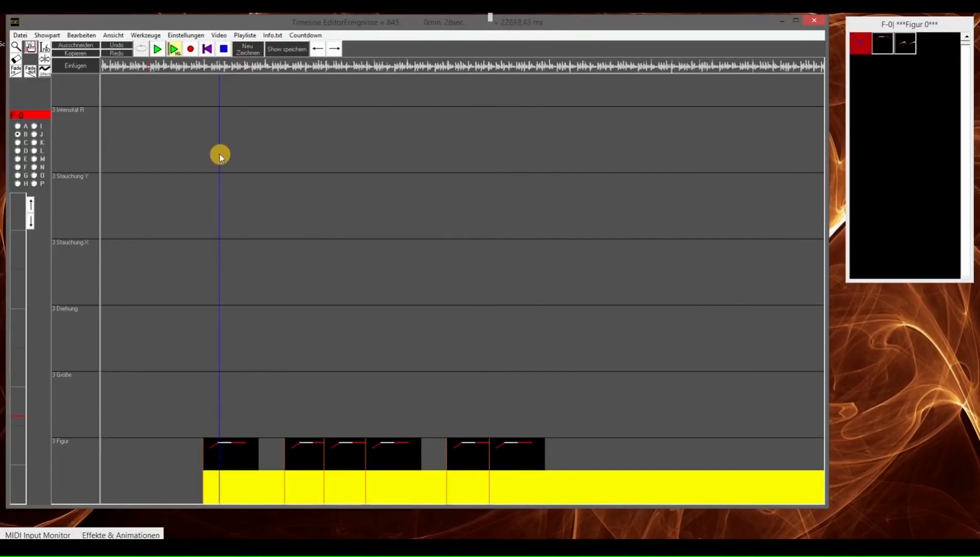
pyautogui.click(252, 49)
pyautogui.click(279, 52)
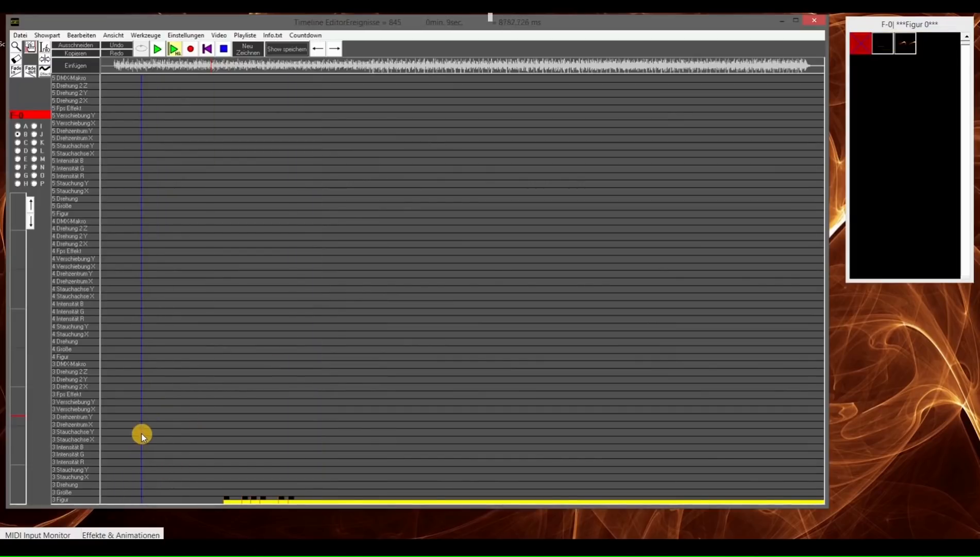
# Step: Record two intensity fades on track 12's Intensität B on page E, starting playback from about 11 s
pyautogui.click(81, 455)
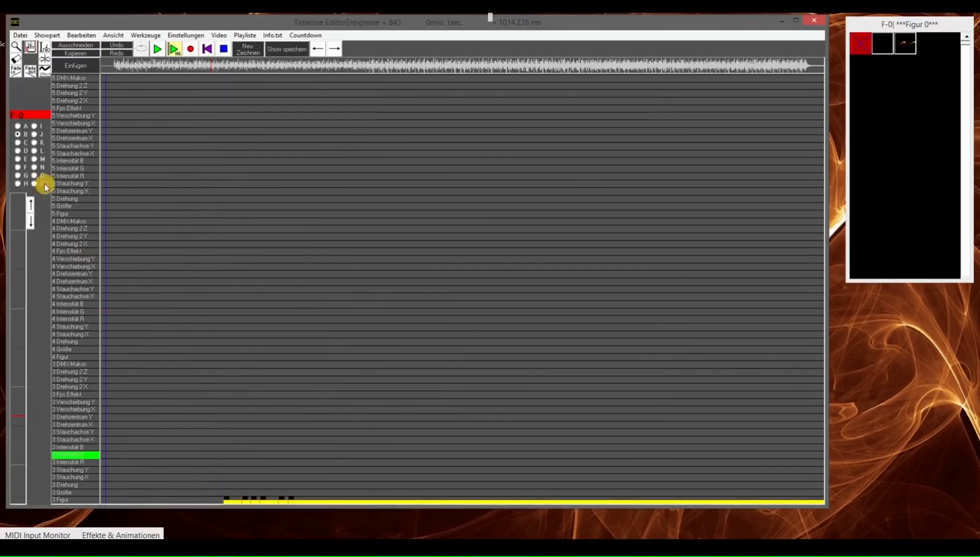
pyautogui.click(18, 151)
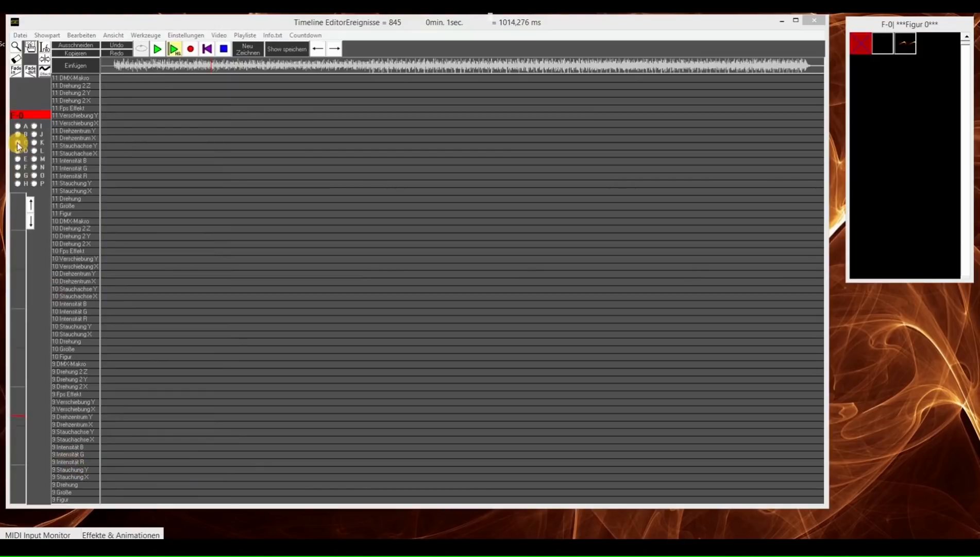
pyautogui.click(18, 160)
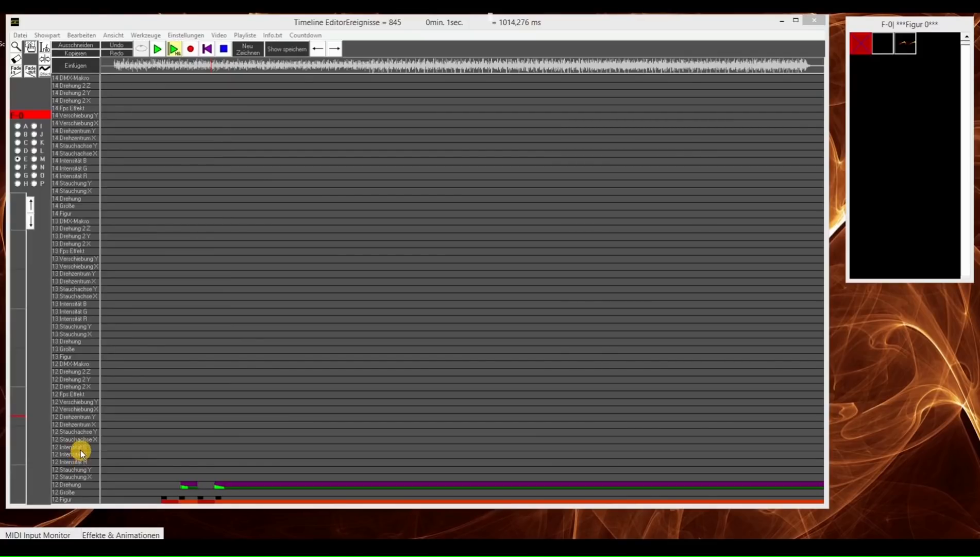
pyautogui.click(81, 447)
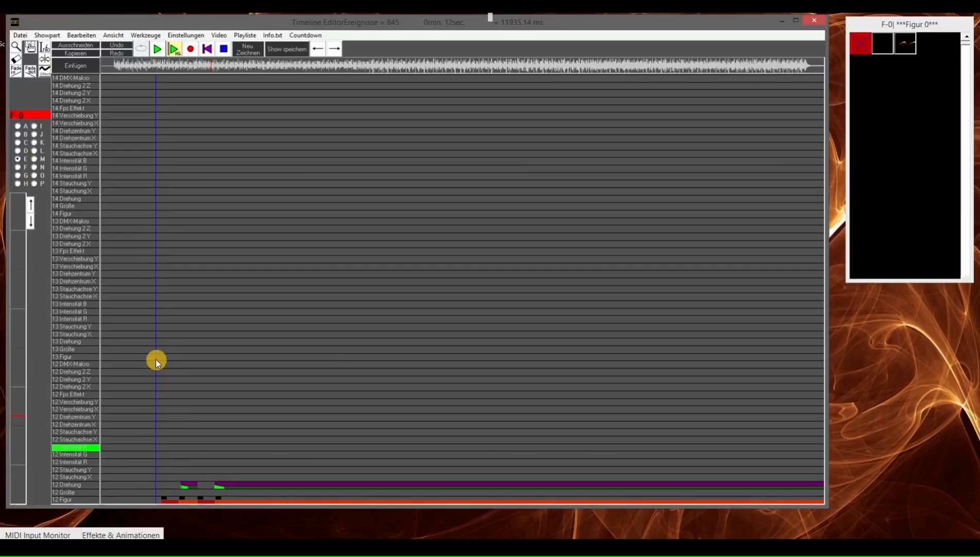
pyautogui.click(138, 59)
pyautogui.click(153, 64)
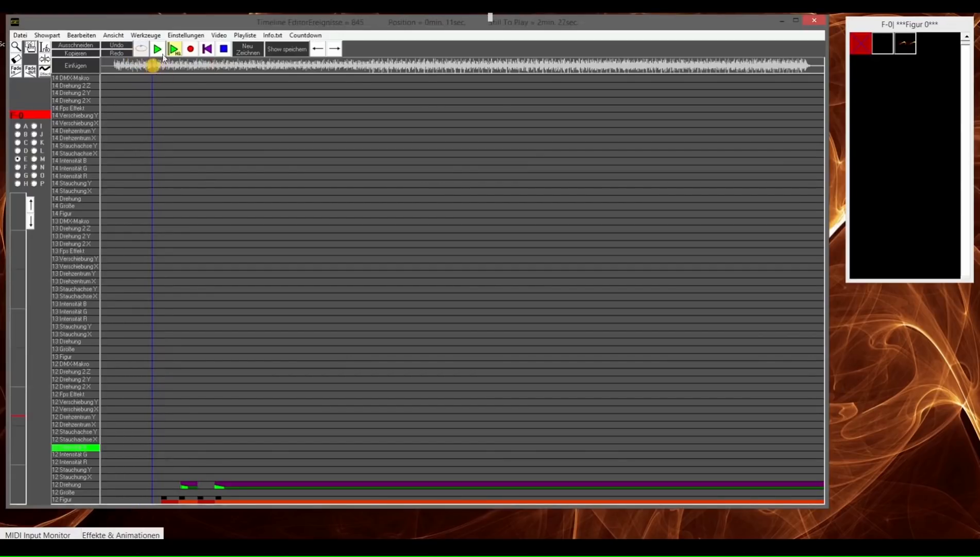
pyautogui.click(164, 45)
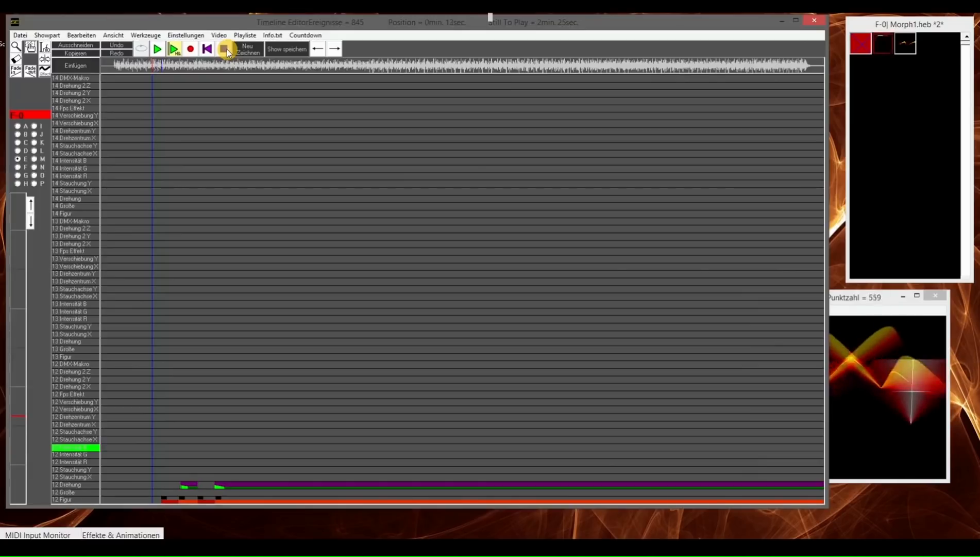
pyautogui.click(870, 302)
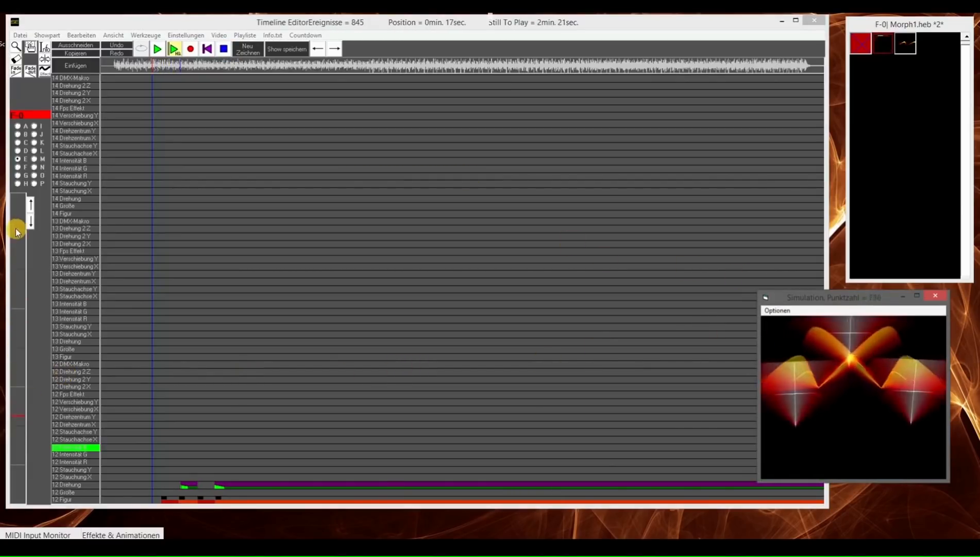
pyautogui.click(18, 197)
pyautogui.moveTo(17, 229); pyautogui.dragTo(12, 484)
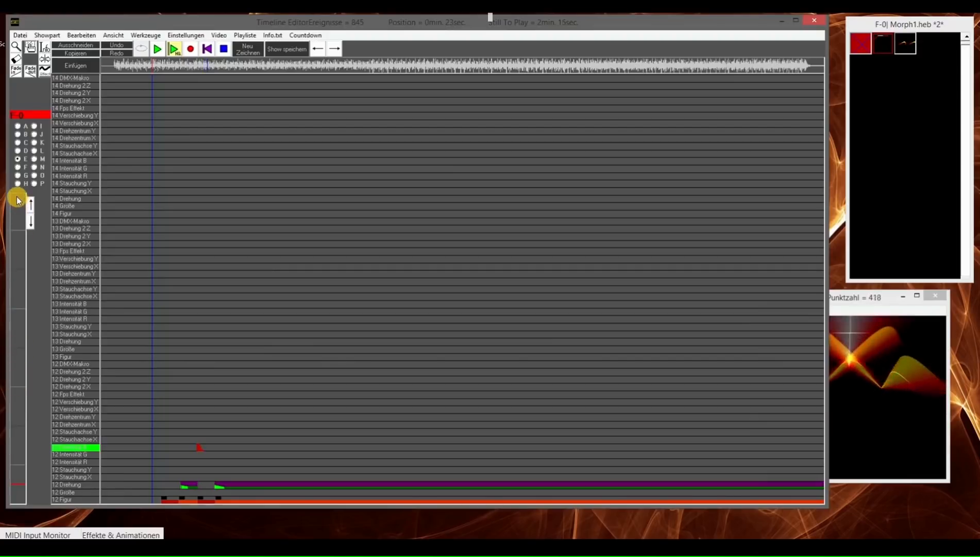
pyautogui.moveTo(17, 196); pyautogui.dragTo(17, 508)
pyautogui.click(224, 48)
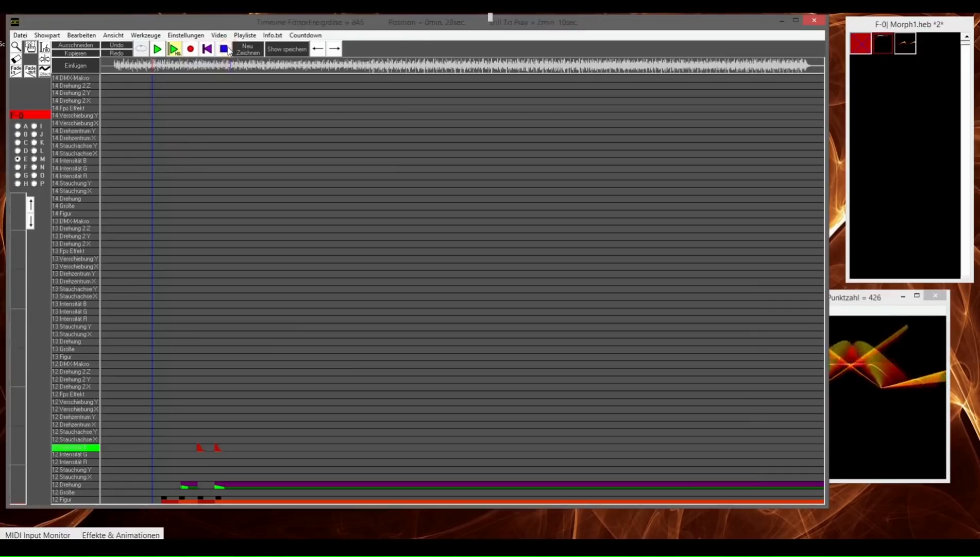
# Step: Record two intensity fades on track 15's Intensität G on page F, starting playback from about 27 s
pyautogui.click(18, 168)
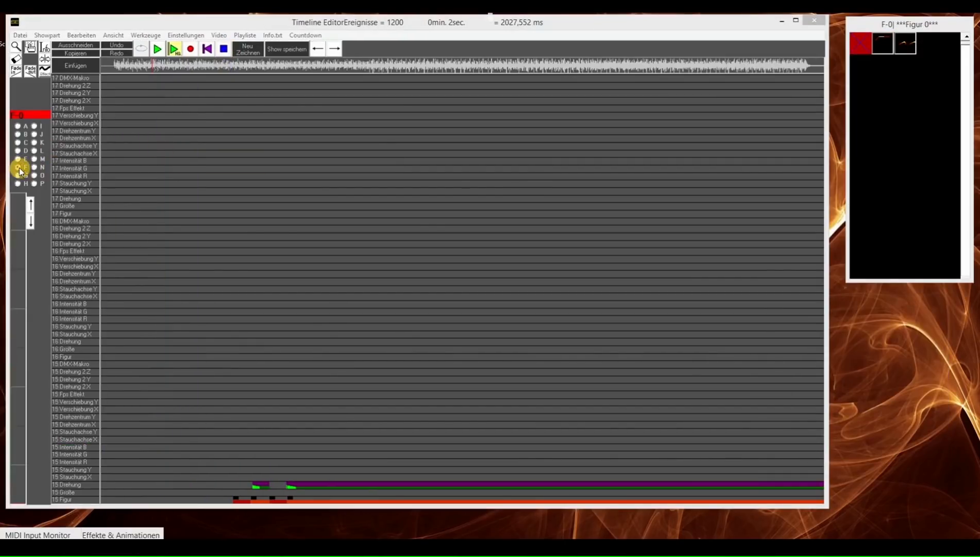
pyautogui.click(90, 454)
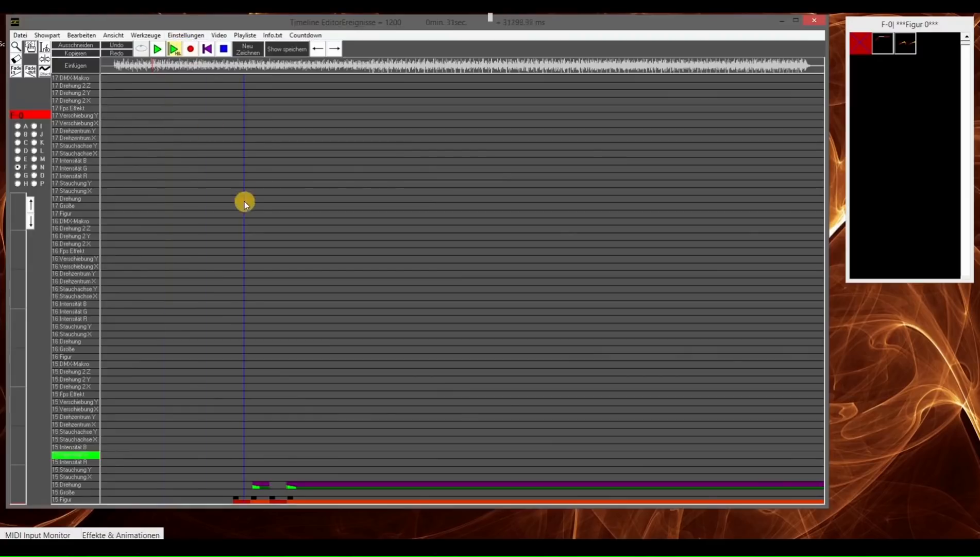
pyautogui.click(226, 68)
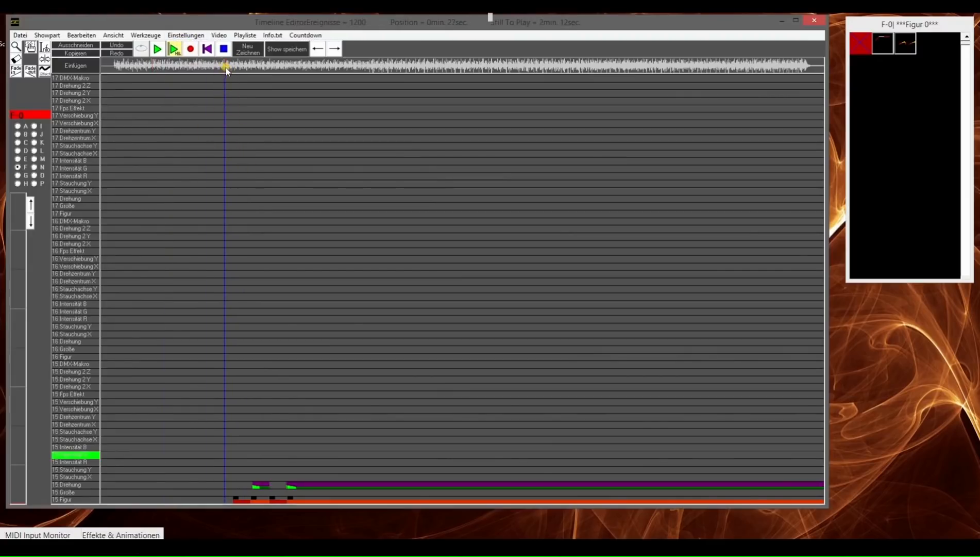
pyautogui.click(190, 50)
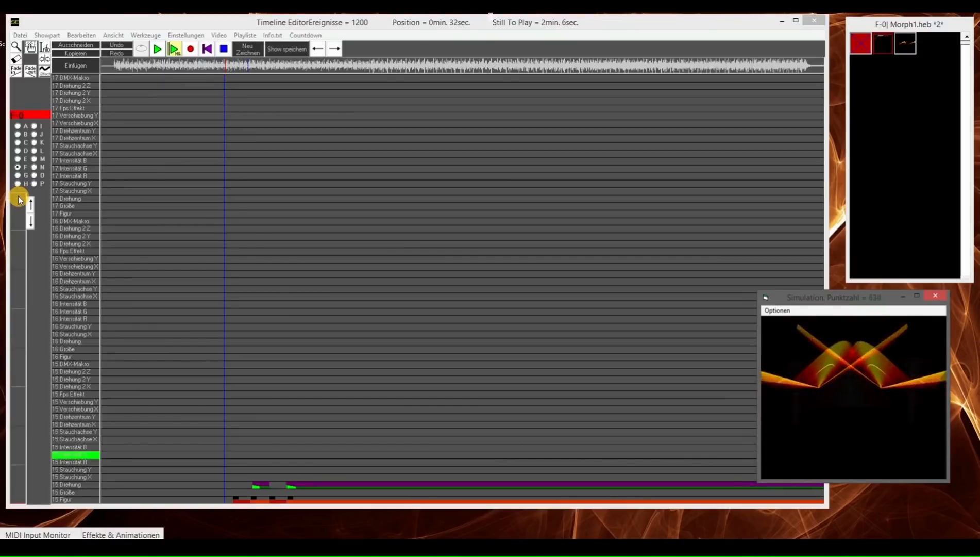
pyautogui.click(190, 49)
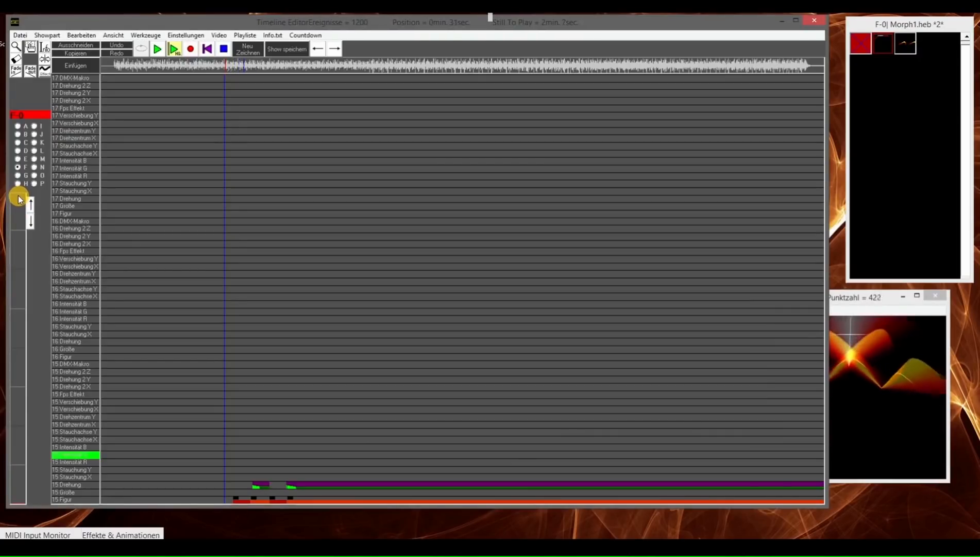
pyautogui.click(19, 270)
pyautogui.moveTo(19, 271); pyautogui.dragTo(27, 514)
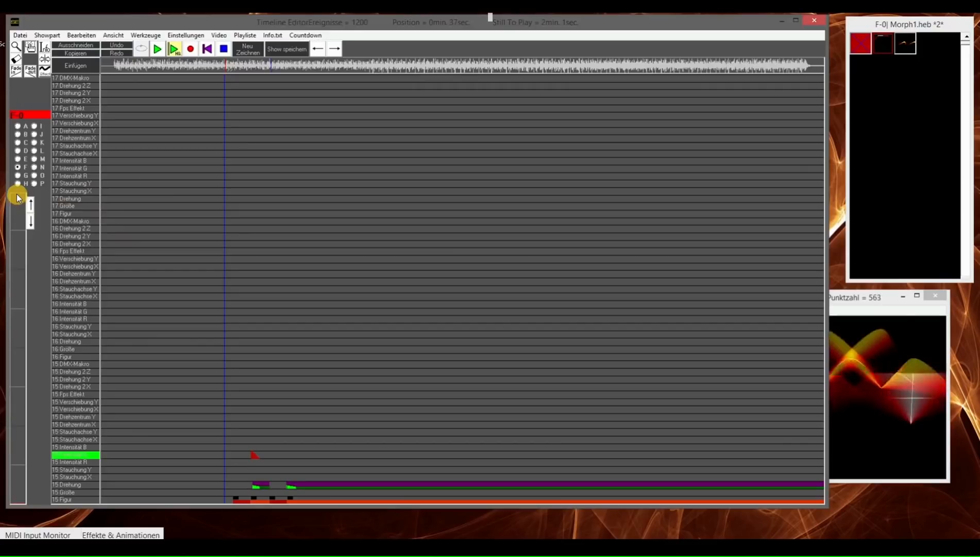
pyautogui.moveTo(17, 195); pyautogui.dragTo(21, 497)
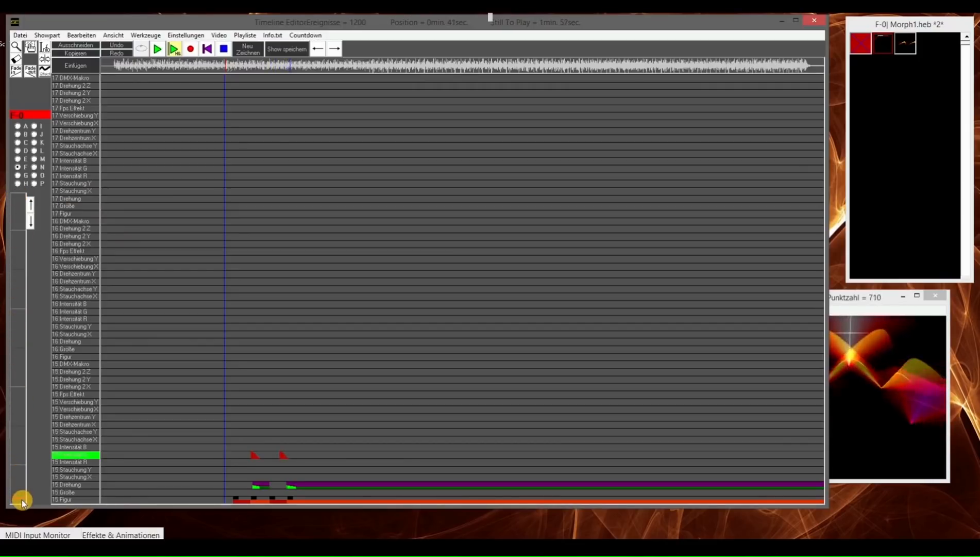
pyautogui.click(223, 49)
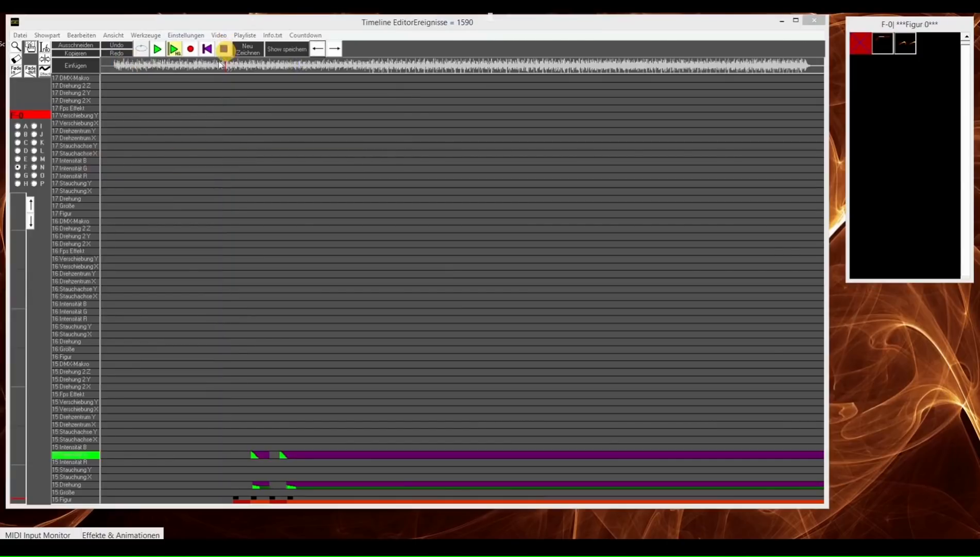
# Step: Play the show from about 23 s to about 42 s to check track 15's fades in the simulation, and stop it
pyautogui.click(207, 66)
pyautogui.click(157, 49)
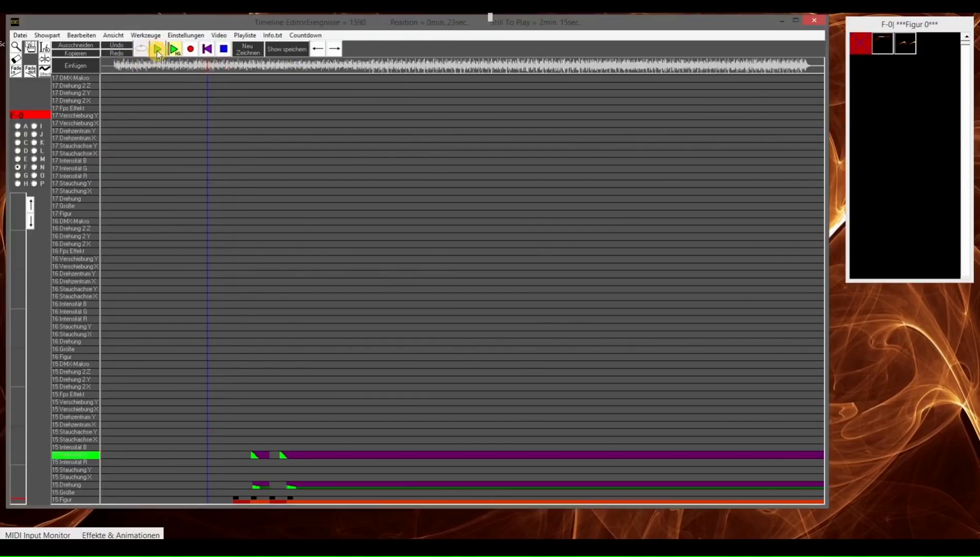
pyautogui.moveTo(843, 299); pyautogui.dragTo(855, 316)
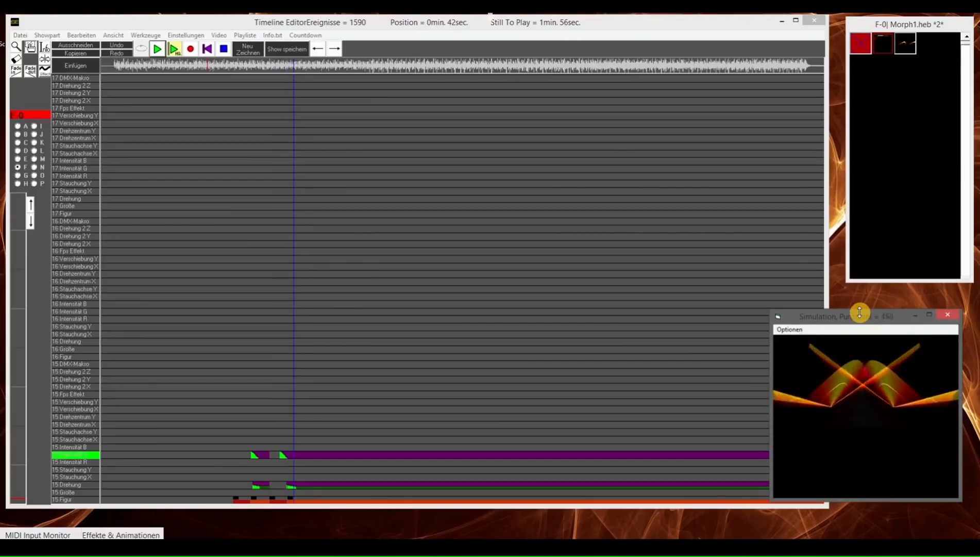
pyautogui.click(223, 49)
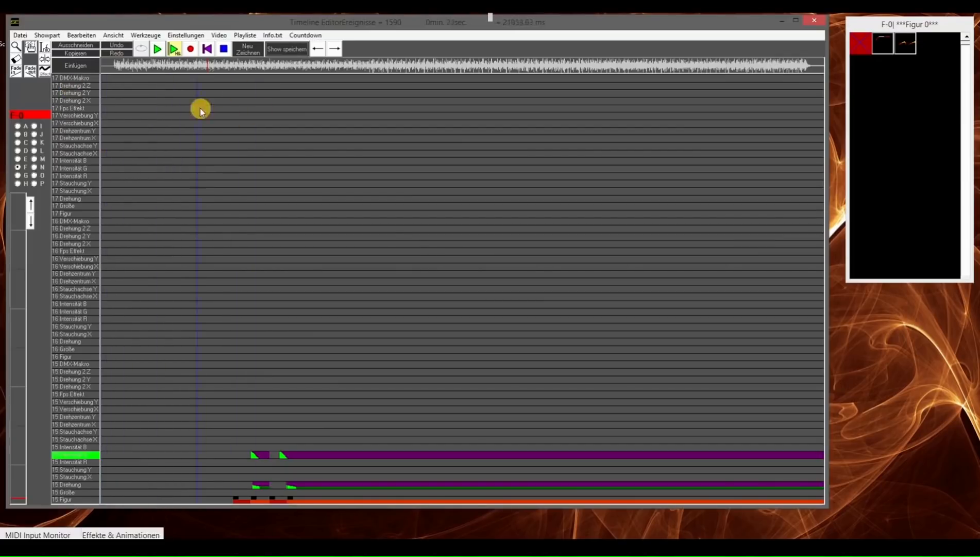
# Step: Review the tracks on pages A, C and E, and play the show until about 33 s to check track 12's fades
pyautogui.click(18, 126)
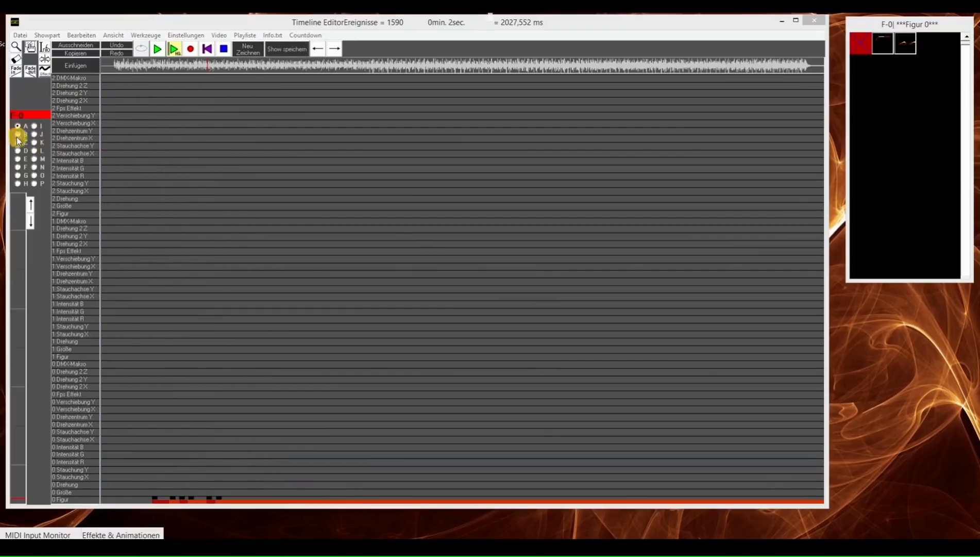
pyautogui.click(18, 143)
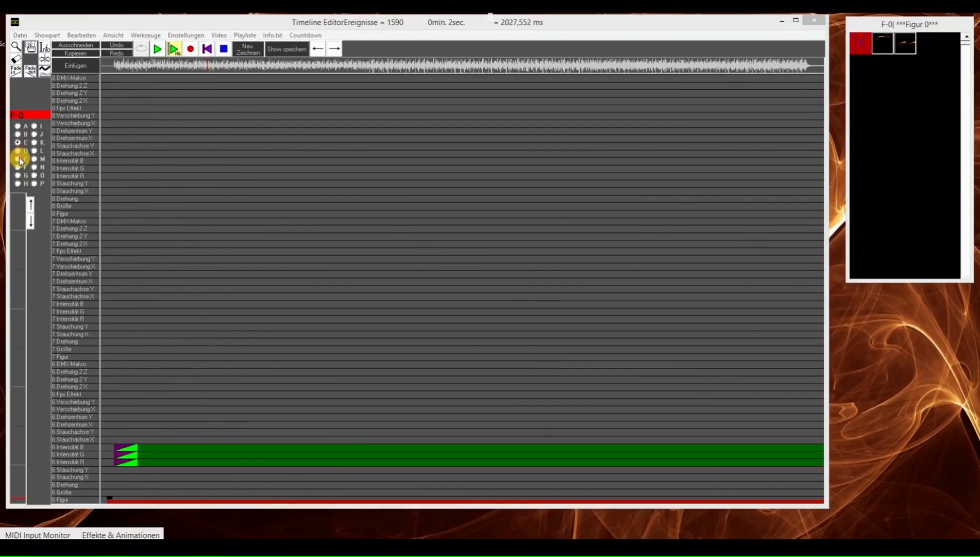
pyautogui.click(18, 160)
pyautogui.press('End')
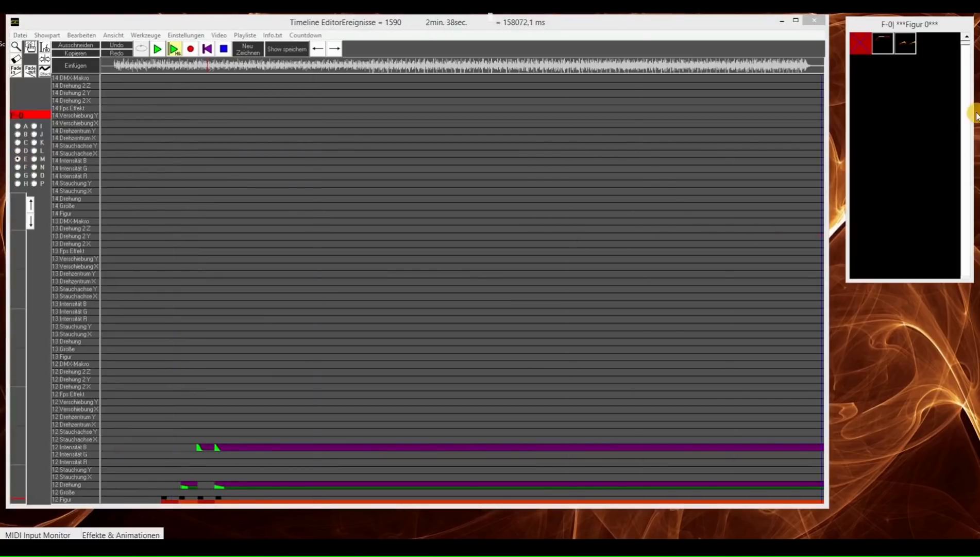
pyautogui.moveTo(640, 83); pyautogui.dragTo(239, 83)
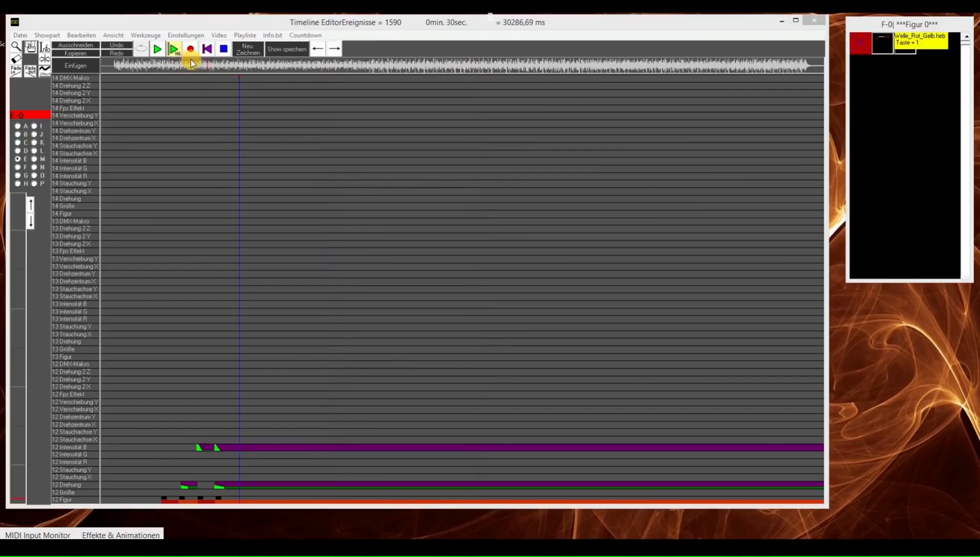
pyautogui.click(400, 81)
pyautogui.moveTo(401, 81); pyautogui.dragTo(280, 70)
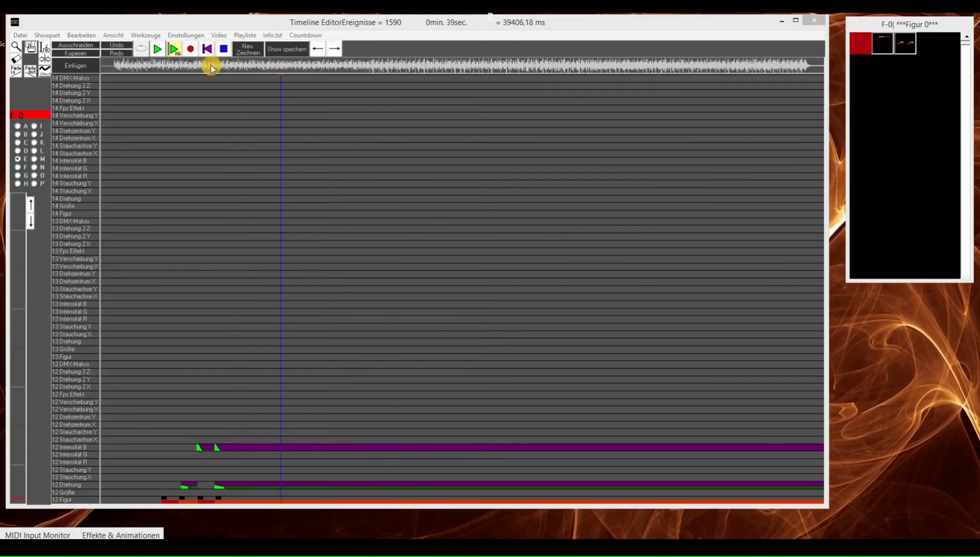
pyautogui.click(162, 63)
pyautogui.click(158, 48)
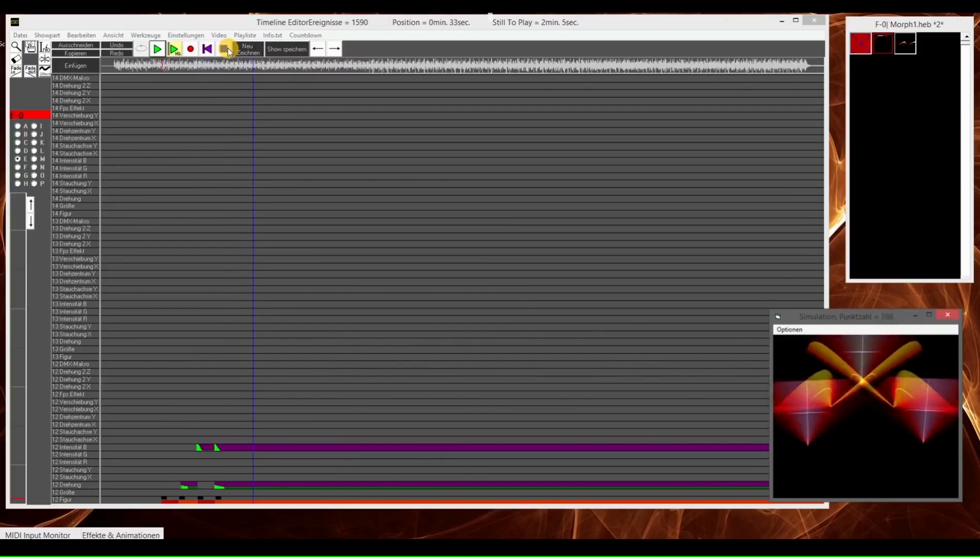
pyautogui.click(227, 48)
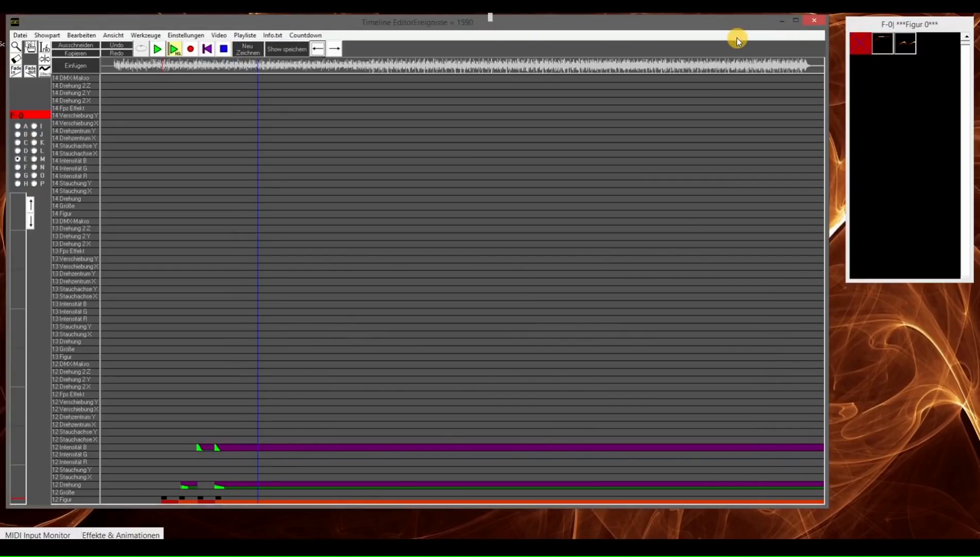
# Step: Switch to the Showeditor, start a new figure and draw a single white point (colour 4095) at X 0, Y 10000
pyautogui.click(781, 23)
pyautogui.click(43, 252)
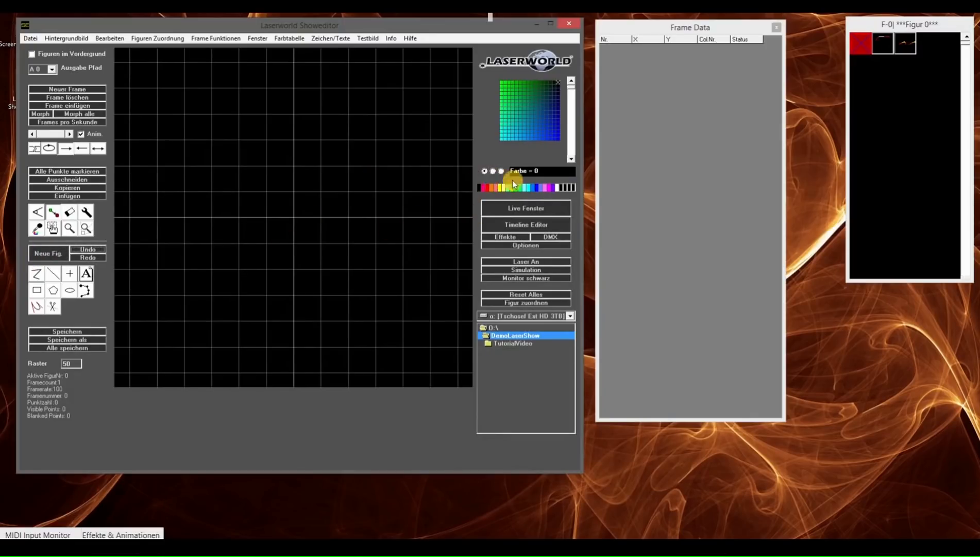
pyautogui.click(557, 189)
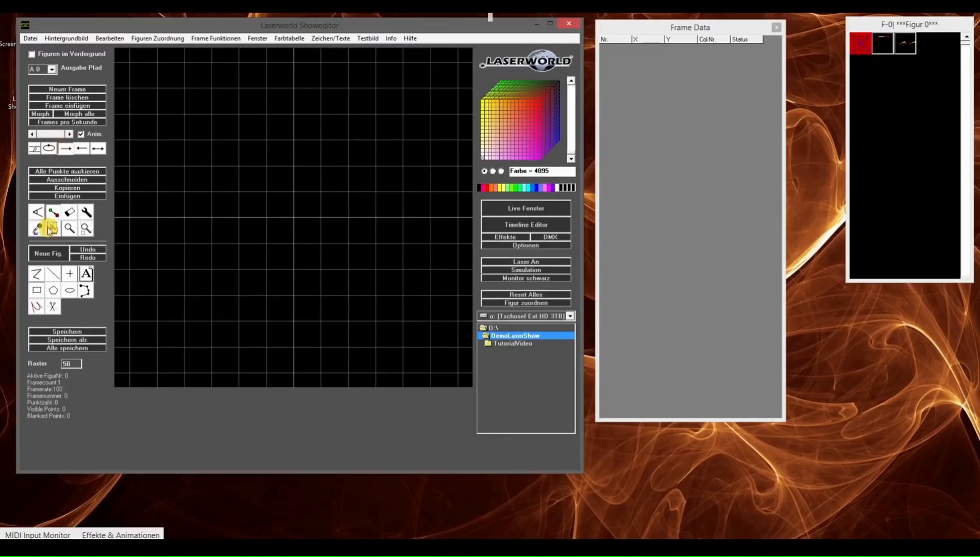
pyautogui.click(33, 213)
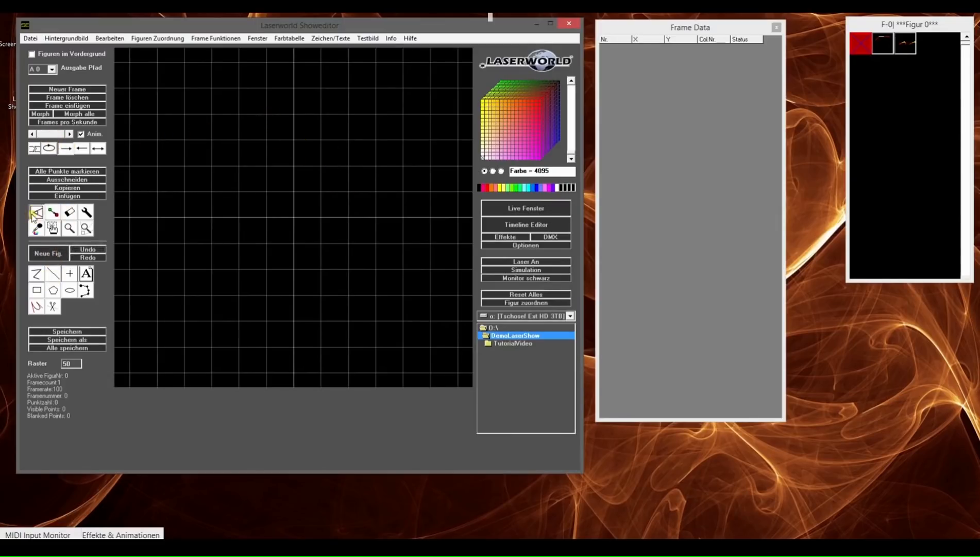
pyautogui.click(36, 275)
pyautogui.click(515, 170)
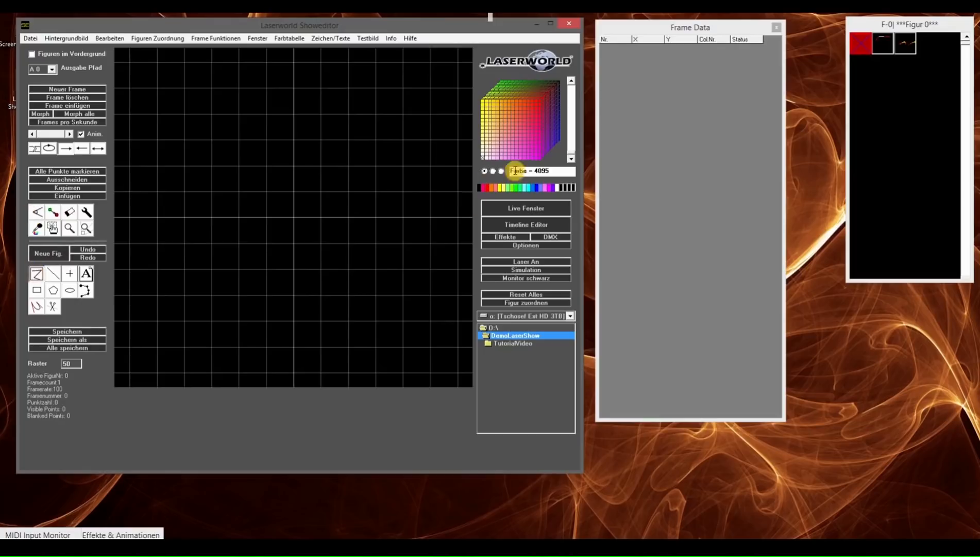
pyautogui.click(559, 189)
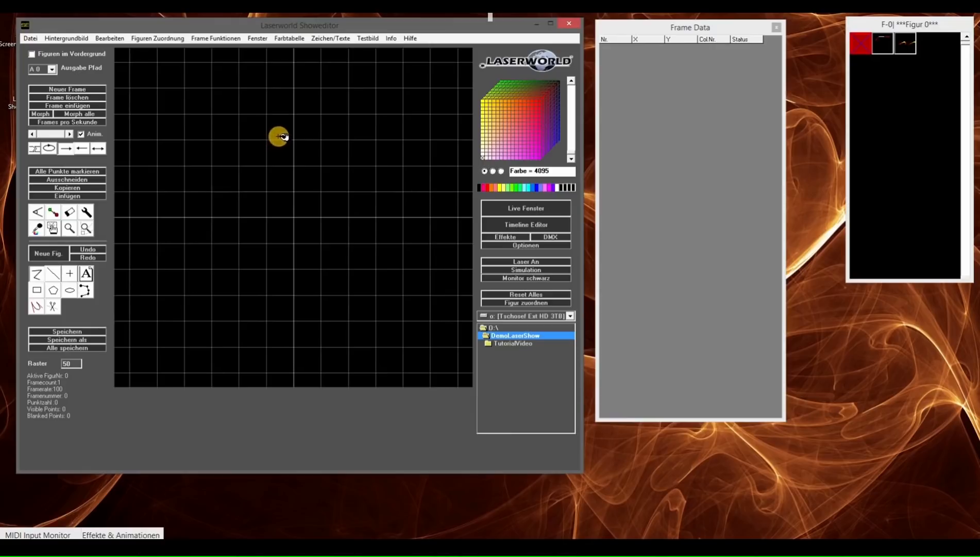
pyautogui.click(295, 164)
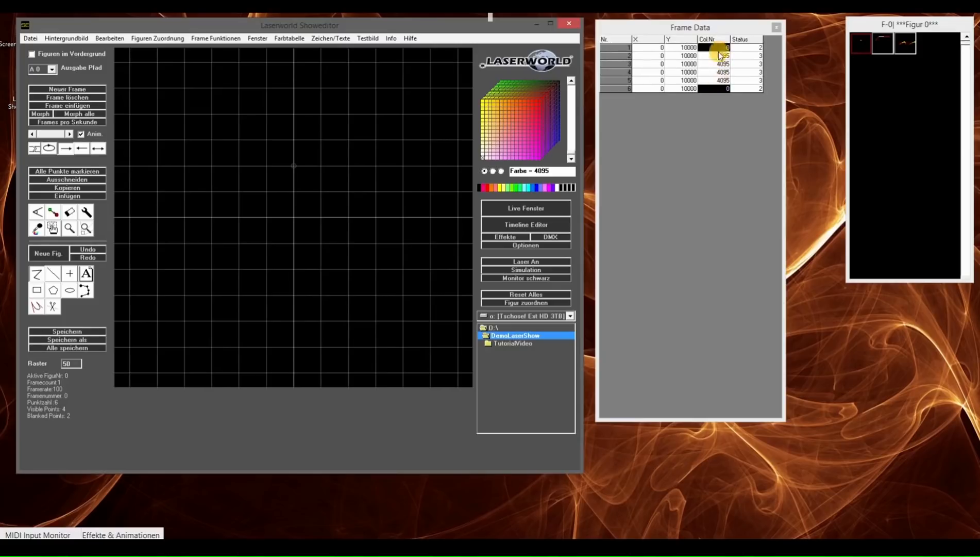
# Step: Add a second frame and draw a blue line (colour 15) from X -5000 to X 5000 at Y 0
pyautogui.click(85, 88)
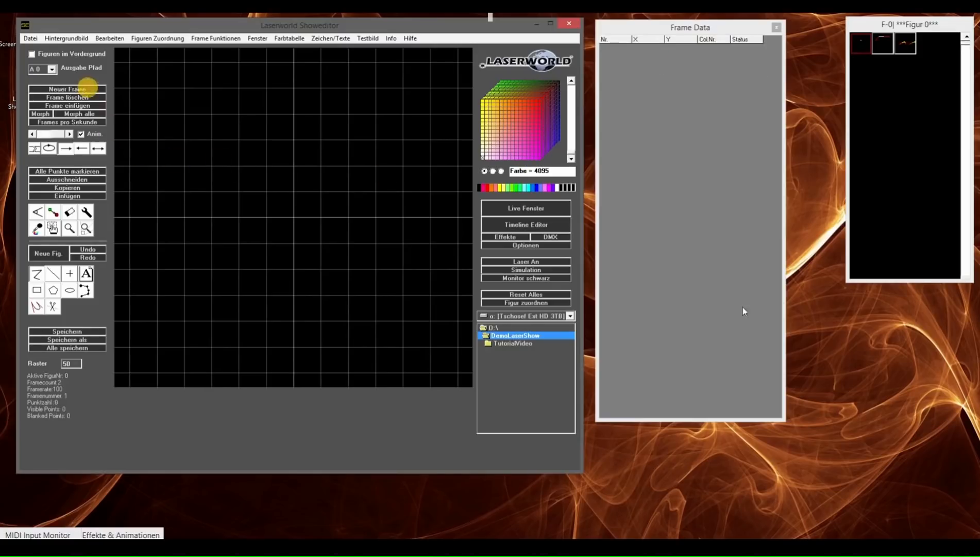
pyautogui.click(536, 189)
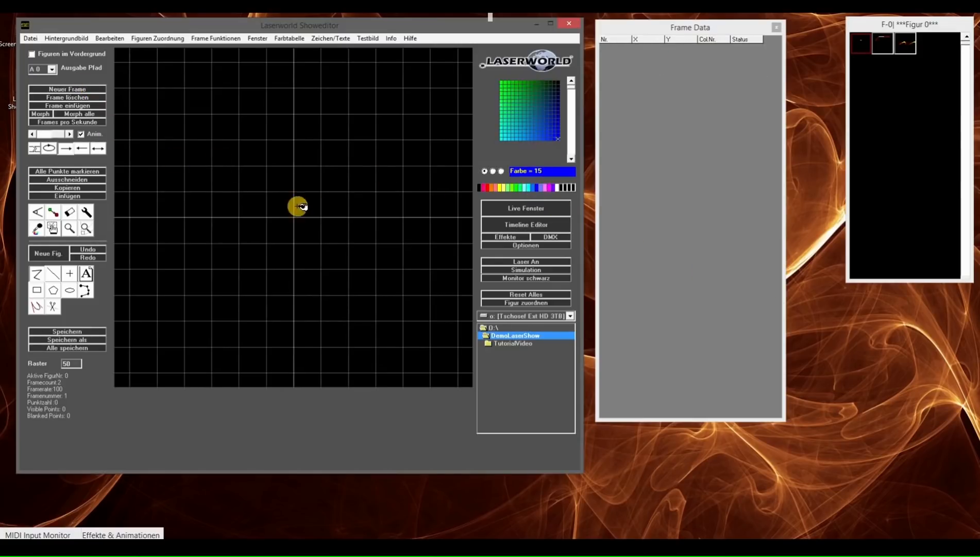
pyautogui.click(266, 219)
pyautogui.click(323, 216)
pyautogui.click(323, 216)
pyautogui.rightClick(323, 216)
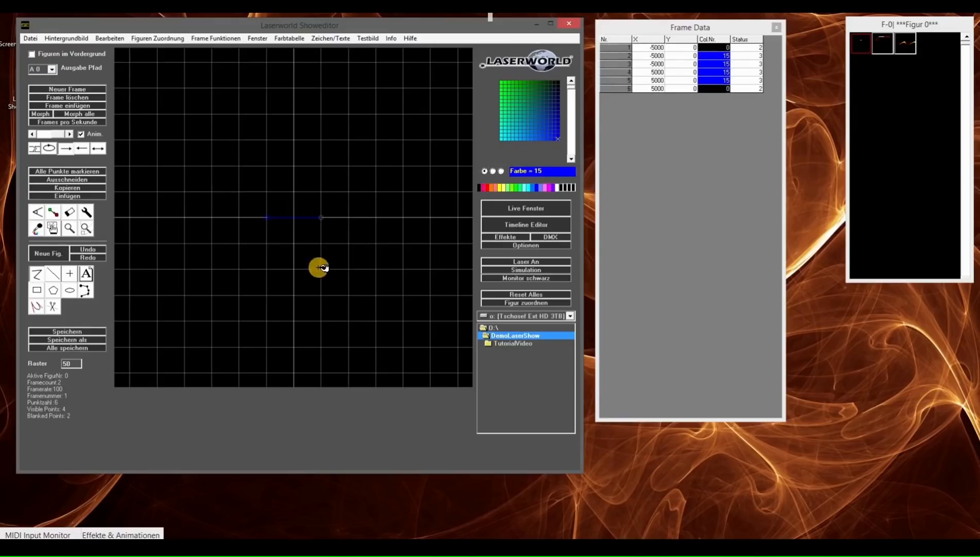
# Step: Add a third frame with the same blue line, move it to Y -20000 and stretch it from X -25000 to X 25000
pyautogui.click(74, 86)
pyautogui.click(53, 228)
pyautogui.moveTo(212, 196); pyautogui.dragTo(354, 226)
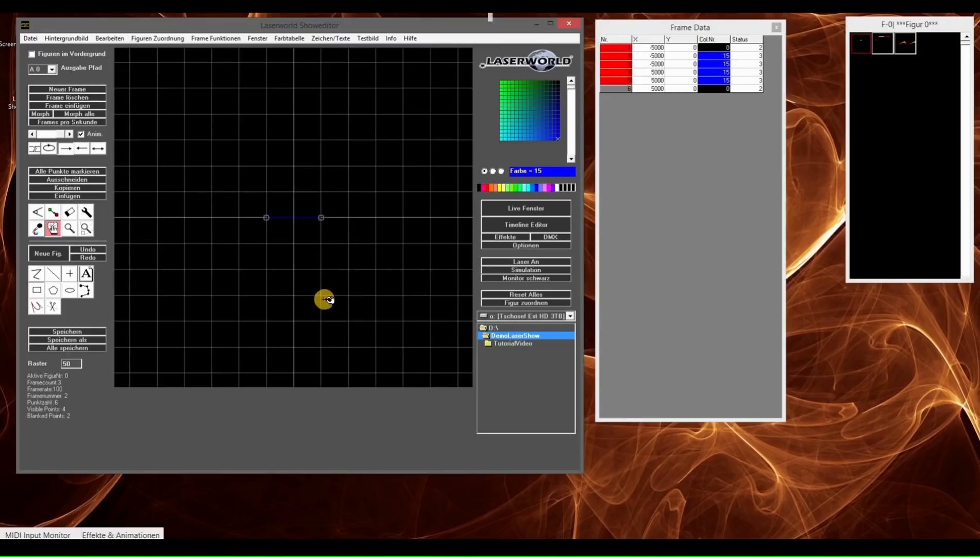
pyautogui.moveTo(324, 316); pyautogui.dragTo(431, 324)
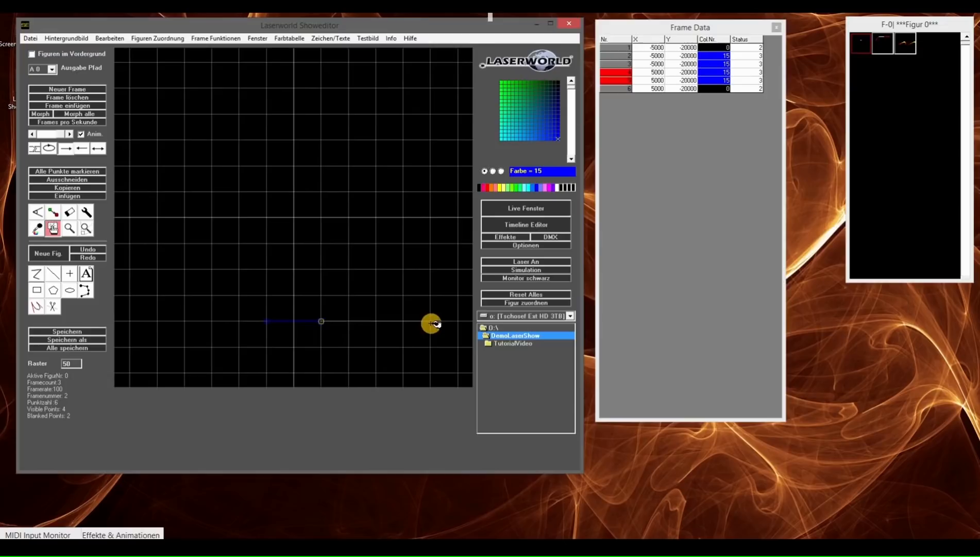
pyautogui.moveTo(240, 292); pyautogui.dragTo(156, 321)
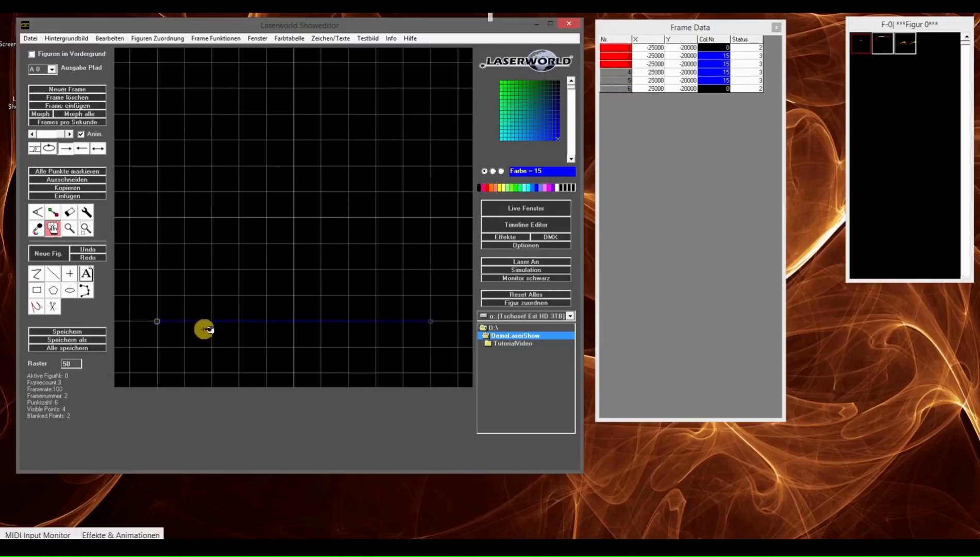
# Step: Recolour the points of the third frame's line black (colour 0)
pyautogui.click(52, 213)
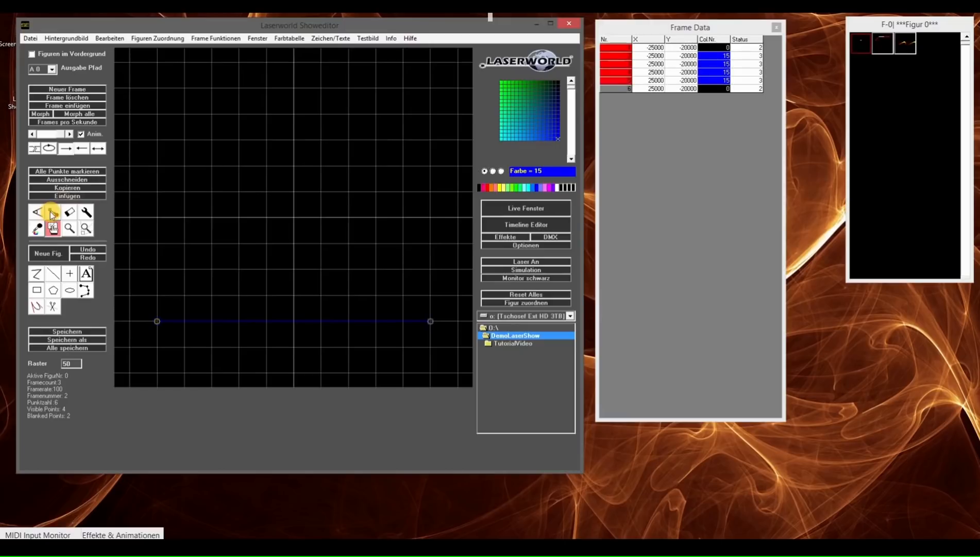
pyautogui.click(479, 187)
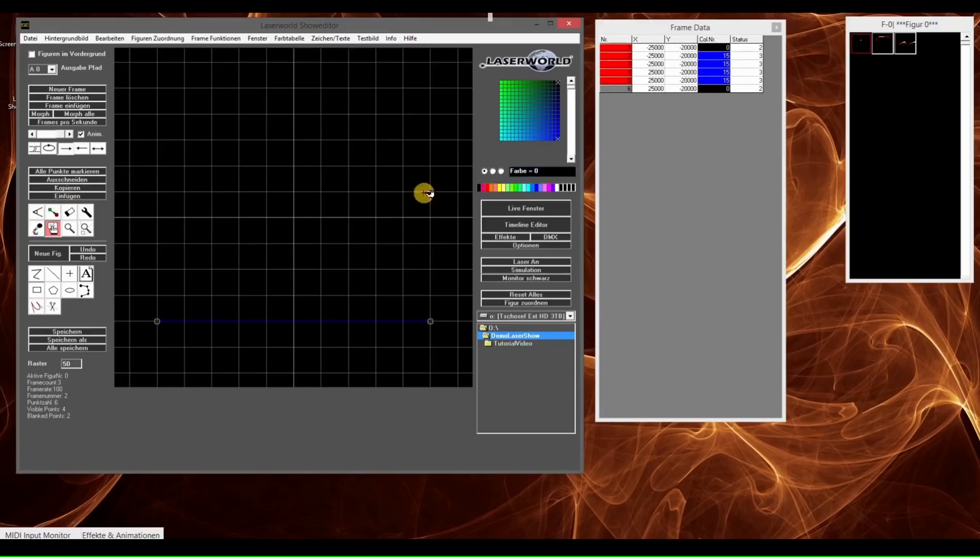
pyautogui.click(53, 213)
# Step: Morph all frames with 50 inserted in-between frames and accept the frame rate of 100
pyautogui.click(67, 133)
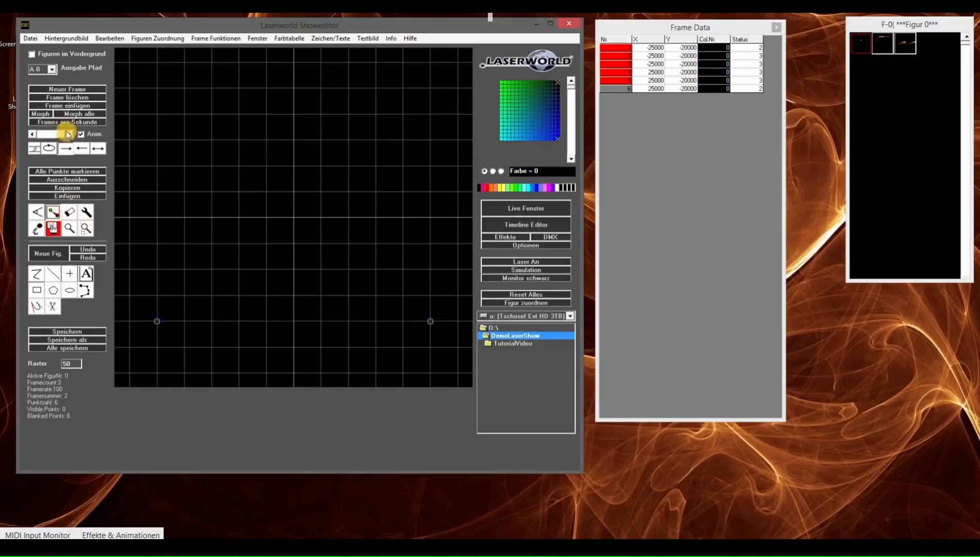
pyautogui.click(77, 112)
pyautogui.write('50')
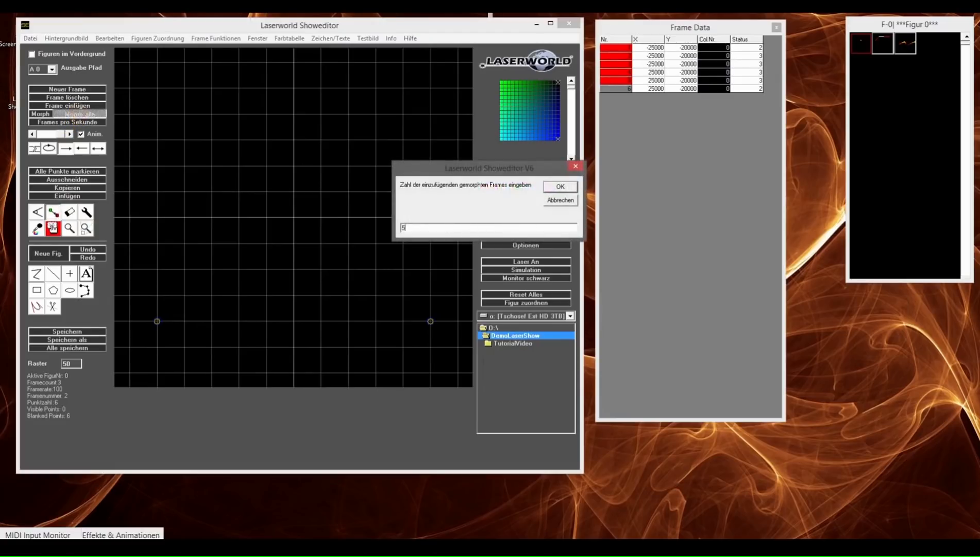
pyautogui.press('Return')
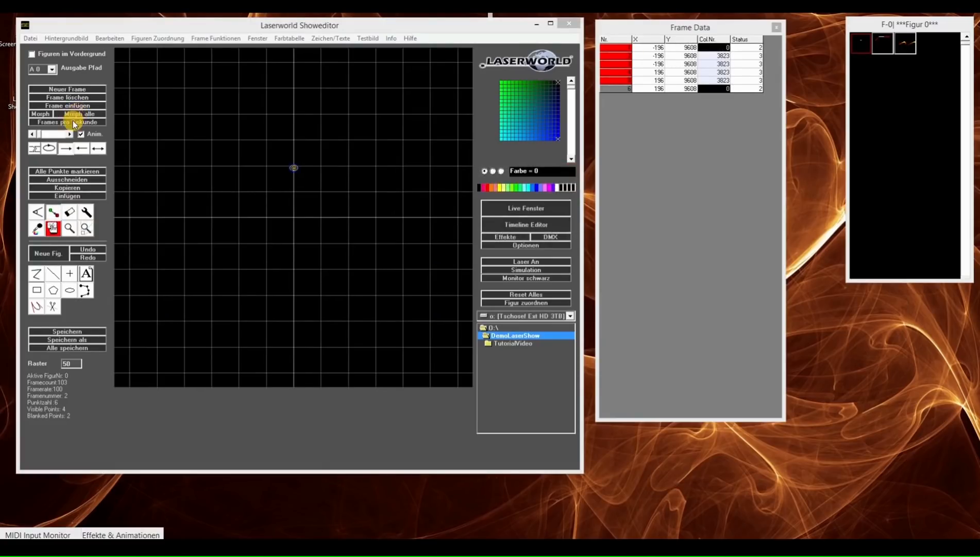
pyautogui.click(73, 122)
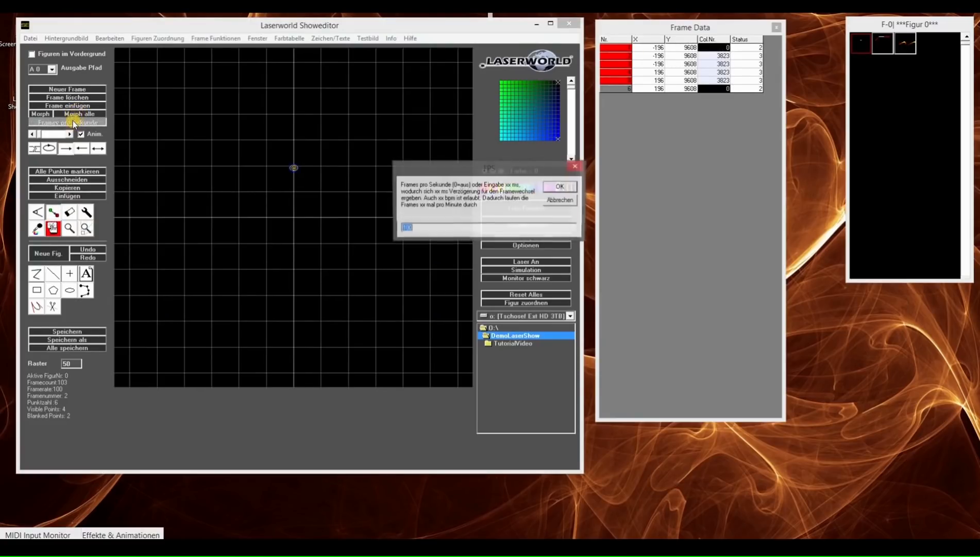
pyautogui.click(570, 188)
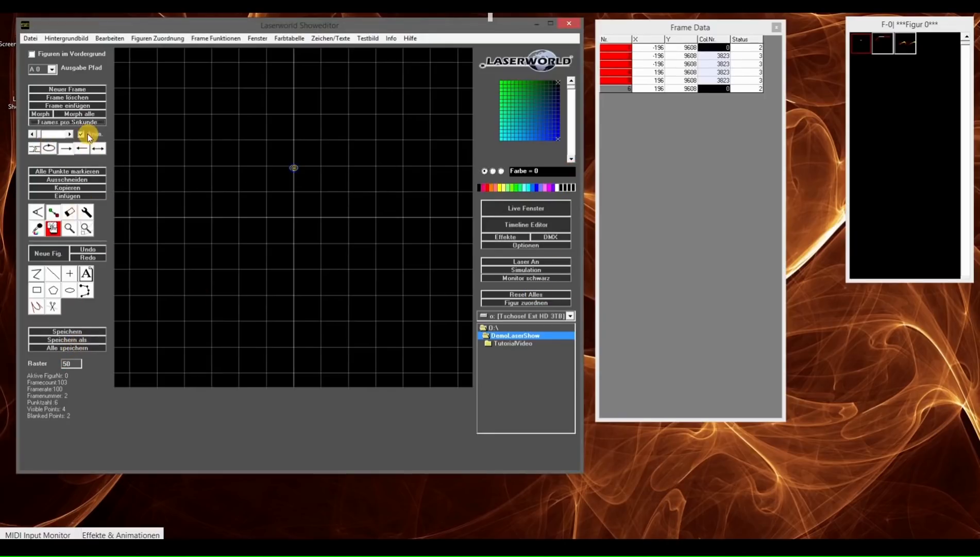
# Step: Use frame 37 as the figure's icon and save the figure as Klack in the DemoLaserShow folder
pyautogui.moveTo(52, 135); pyautogui.dragTo(47, 135)
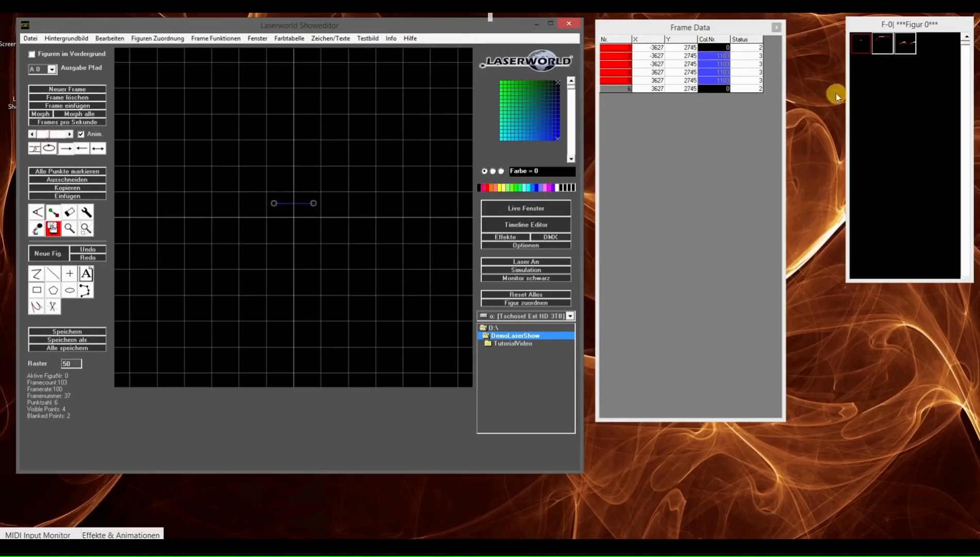
pyautogui.rightClick(863, 55)
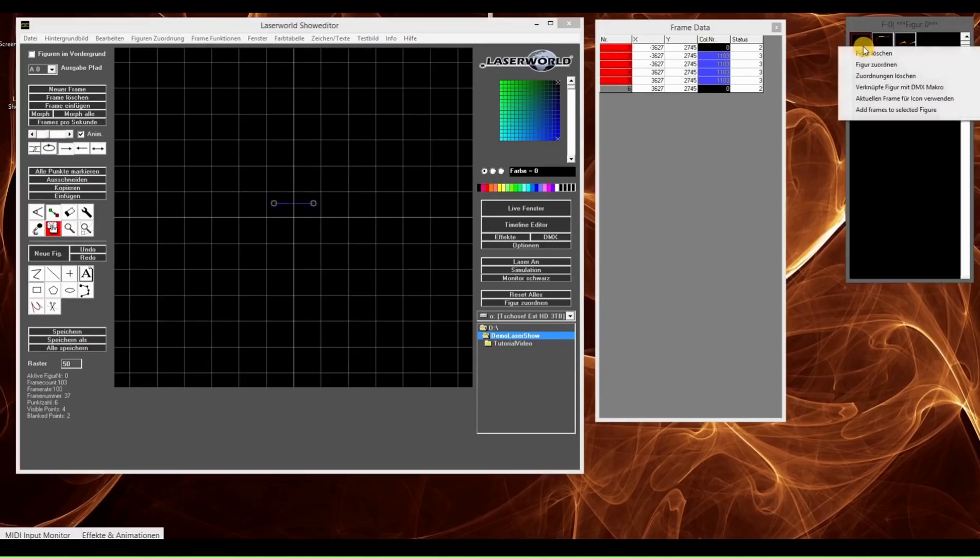
pyautogui.click(867, 97)
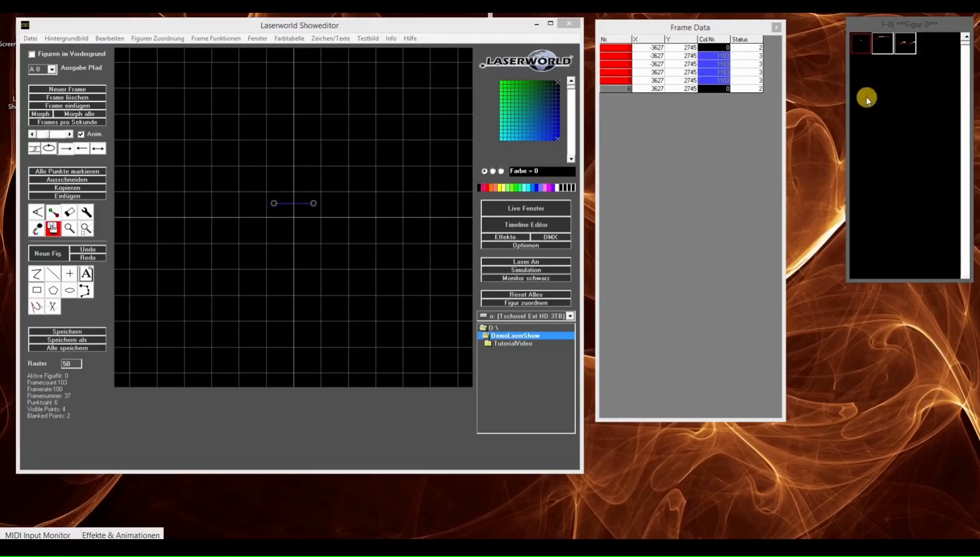
pyautogui.click(68, 331)
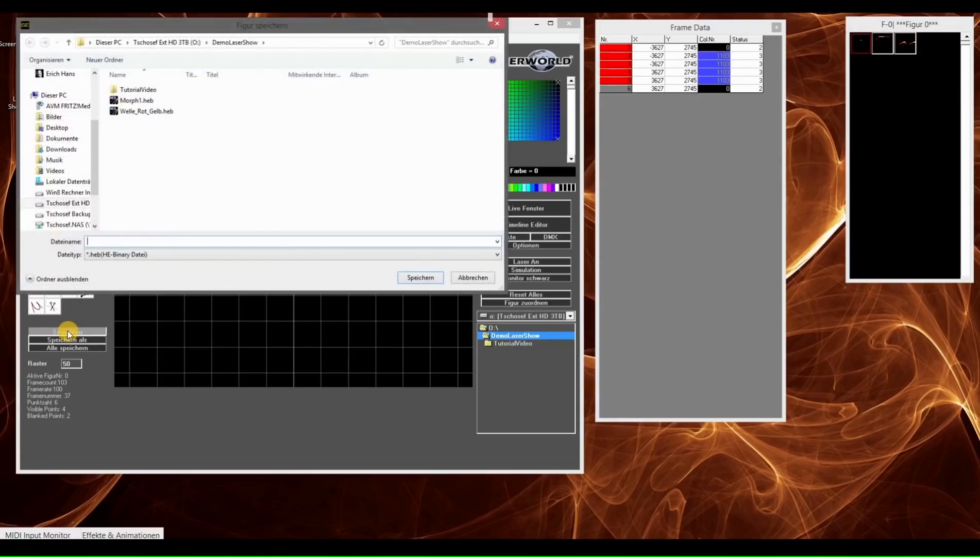
pyautogui.write('Klein')
pyautogui.press('Return')
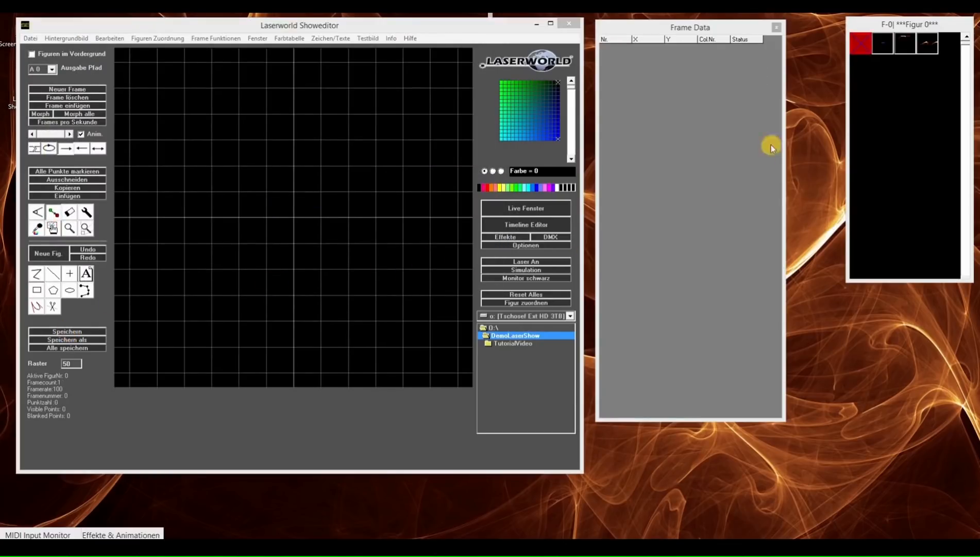
# Step: Assign the Klack figure to key 3 in the Live Fenster and close that window
pyautogui.click(518, 206)
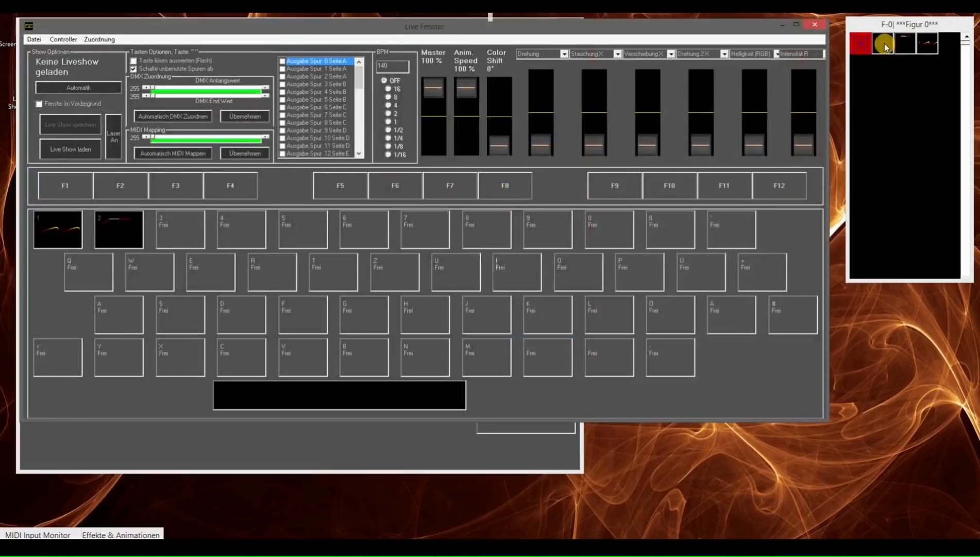
pyautogui.click(169, 223)
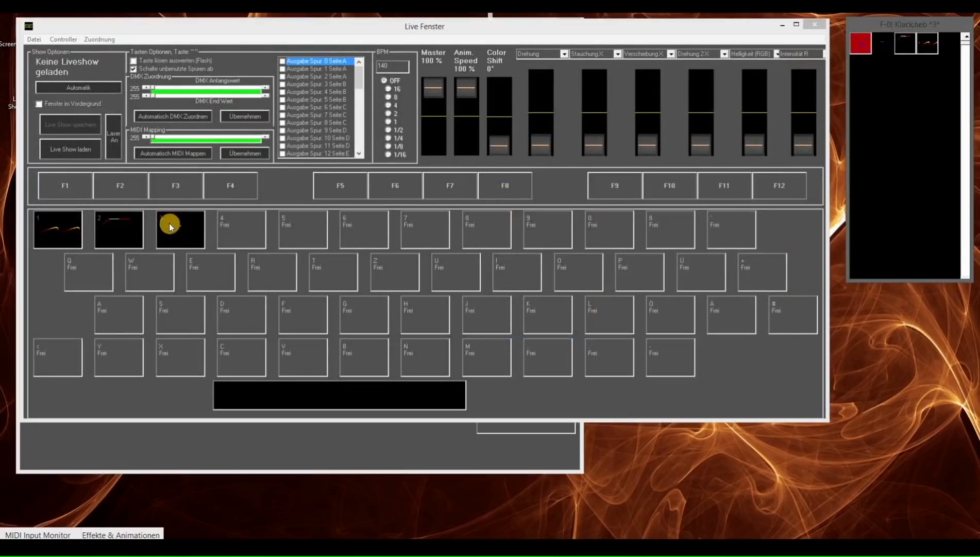
pyautogui.click(824, 24)
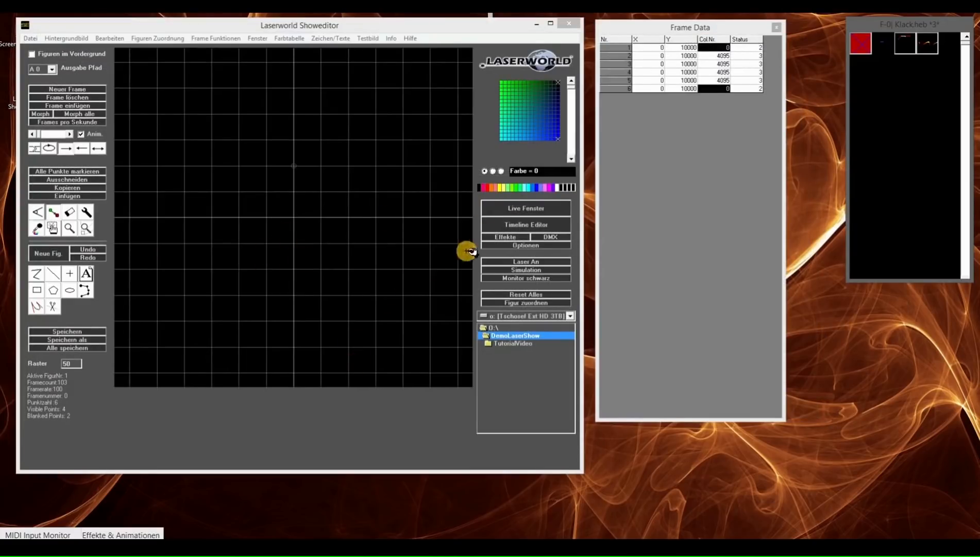
# Step: Switch to the Timeline Editor, reduce its window and review the tracks on pages A, B, E and G, finishing on page F
pyautogui.click(491, 228)
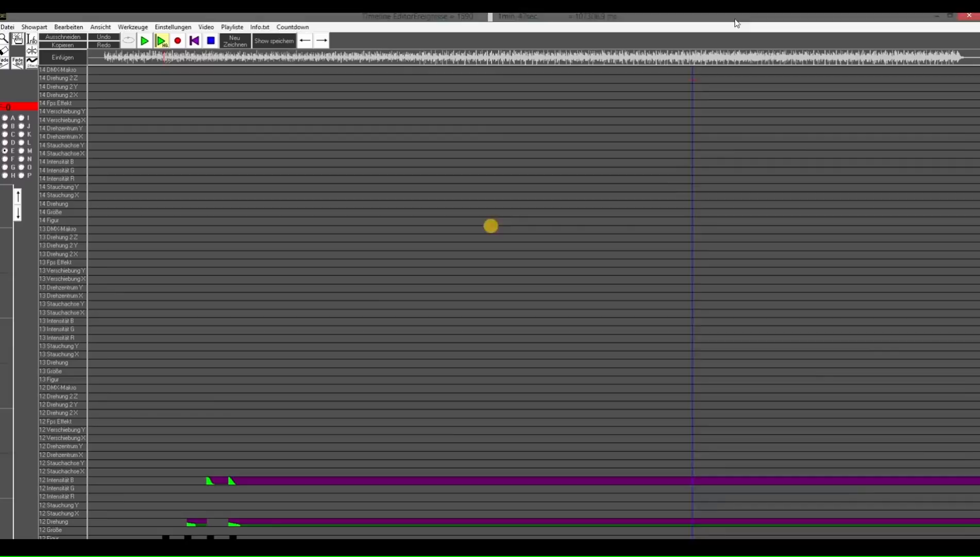
pyautogui.click(950, 17)
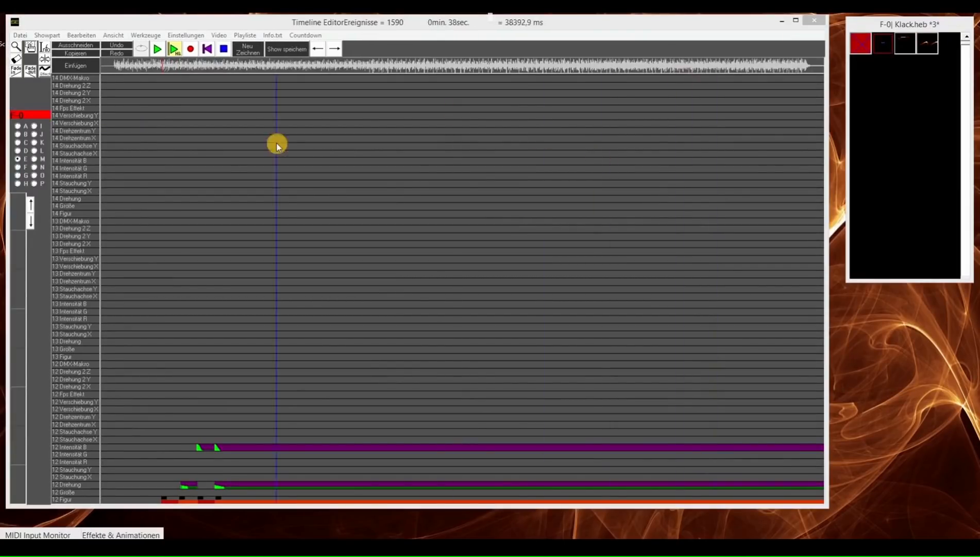
pyautogui.click(18, 126)
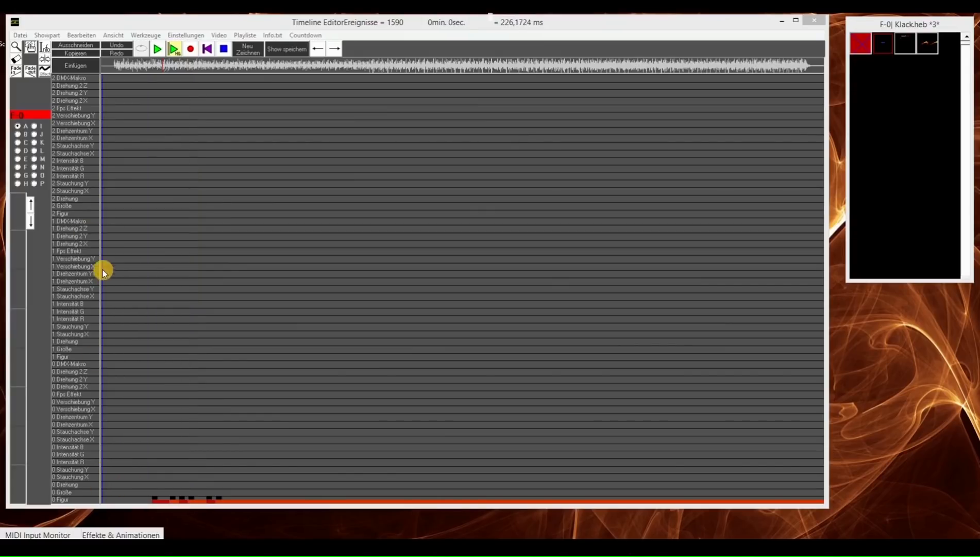
pyautogui.click(19, 135)
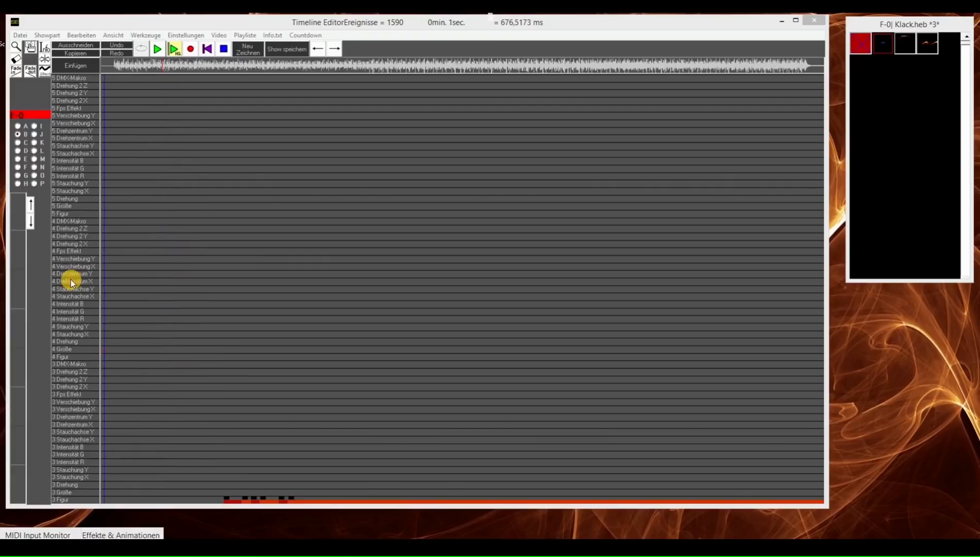
pyautogui.click(18, 160)
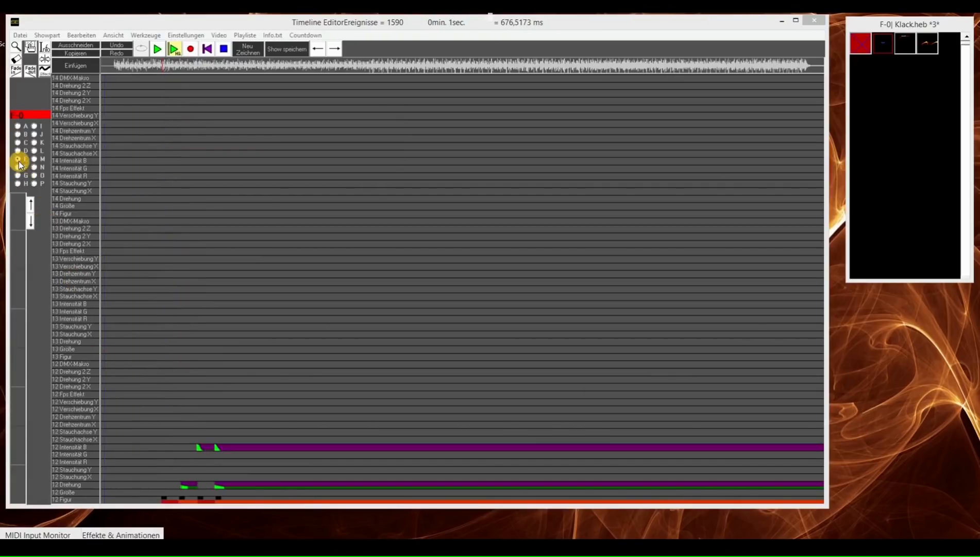
pyautogui.click(18, 175)
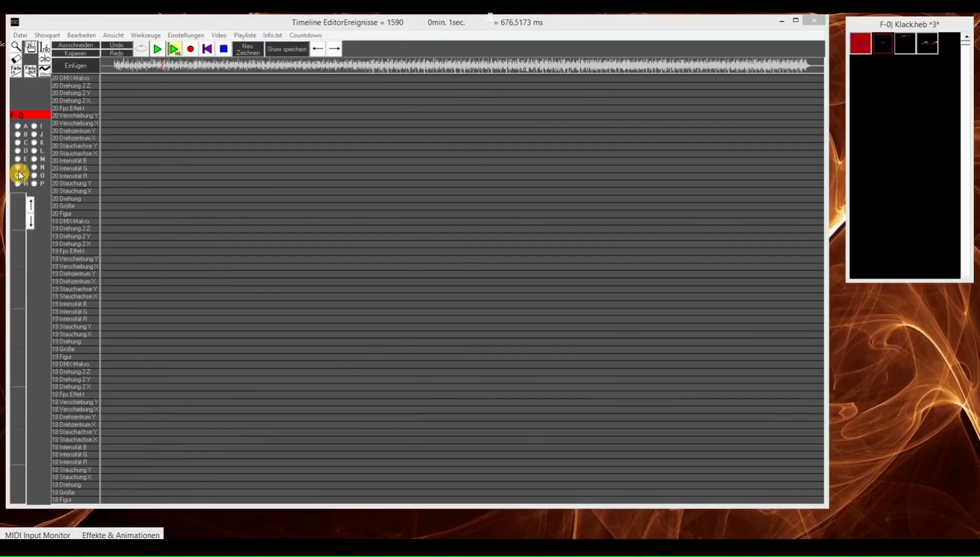
pyautogui.click(18, 168)
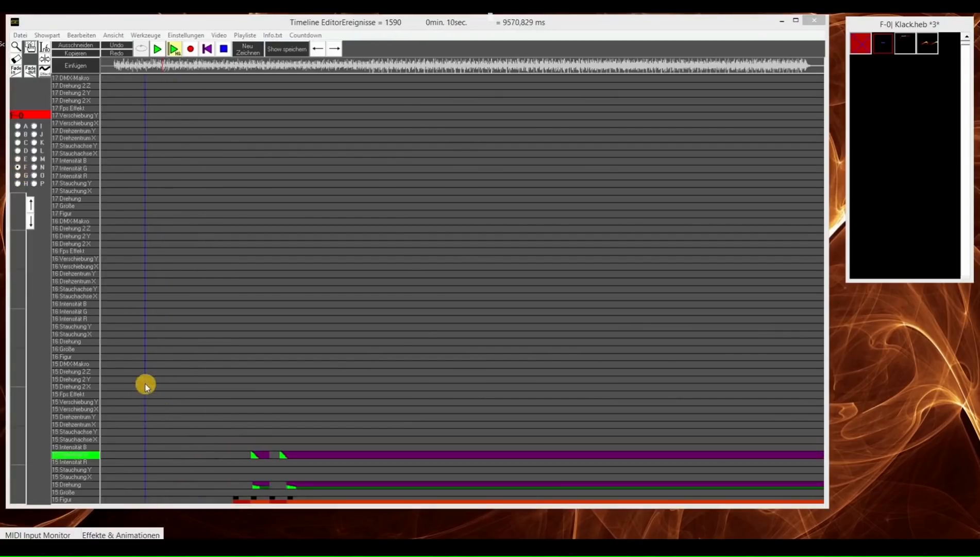
# Step: Record the Klack figure on track 16's Figur on page F, starting from about 23 s, and play it back in the simulation
pyautogui.click(91, 355)
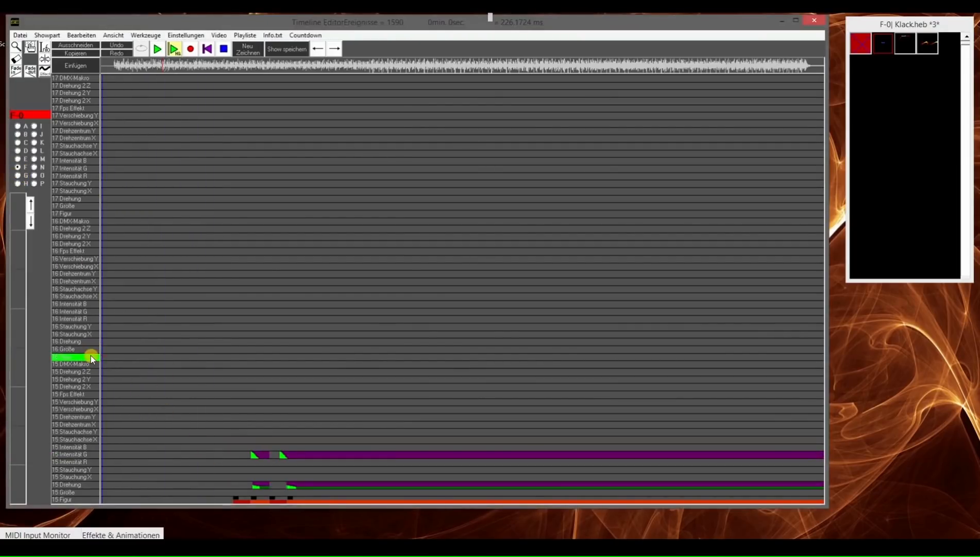
pyautogui.click(235, 67)
pyautogui.click(191, 48)
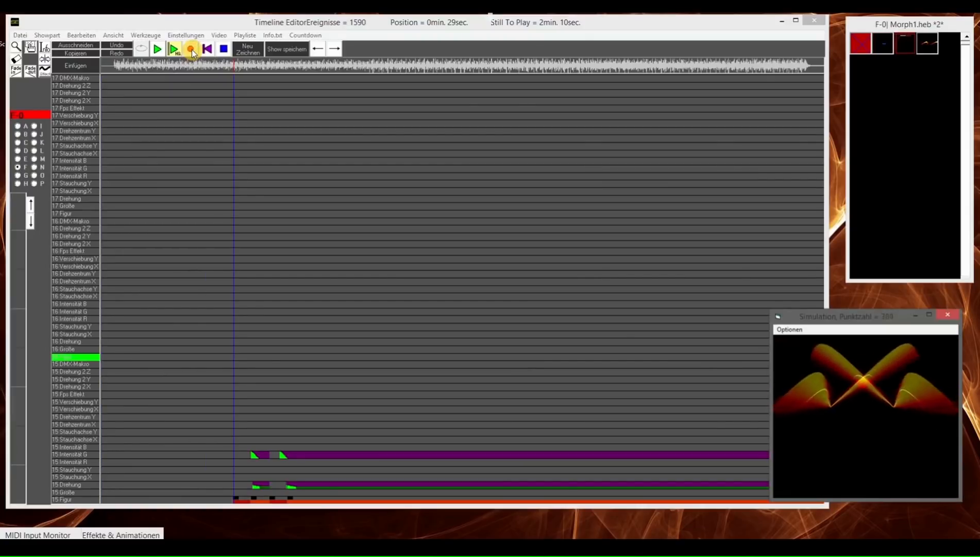
pyautogui.click(191, 49)
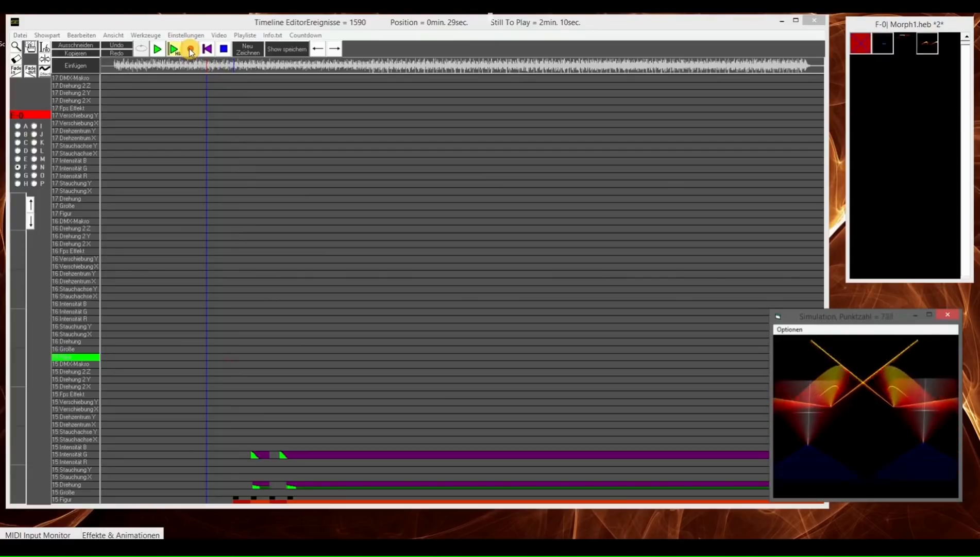
pyautogui.click(223, 49)
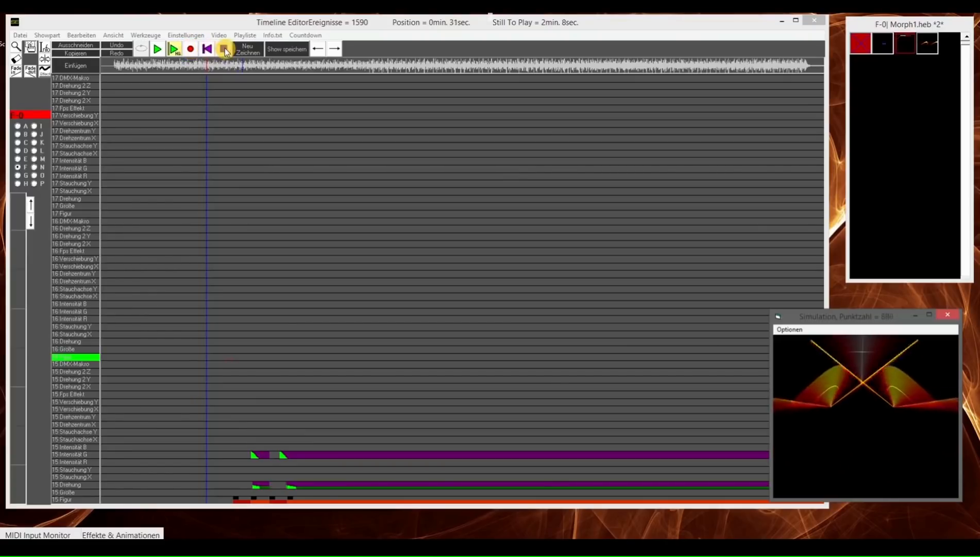
pyautogui.click(159, 50)
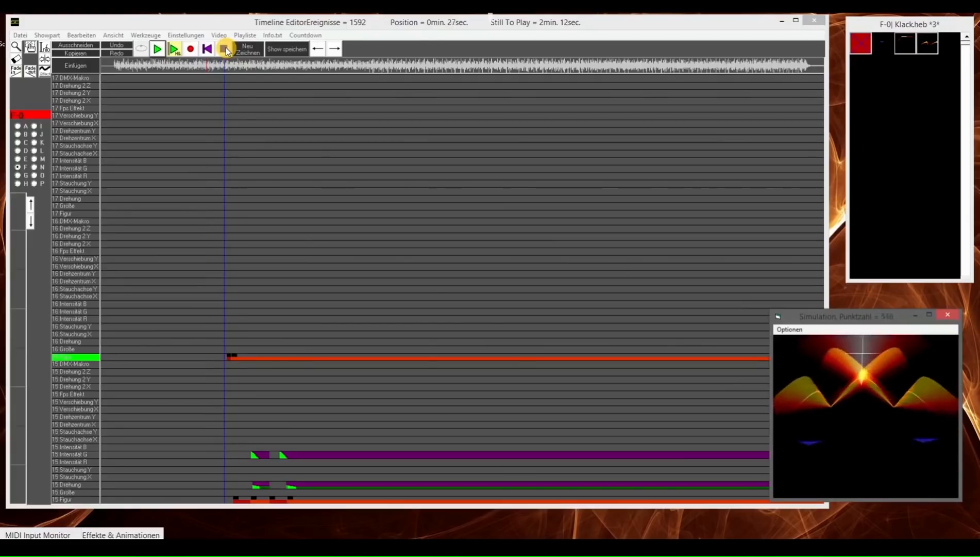
pyautogui.click(225, 50)
# Step: Record further Klack figure events on track 16's Figur on page F in two more takes
pyautogui.click(36, 127)
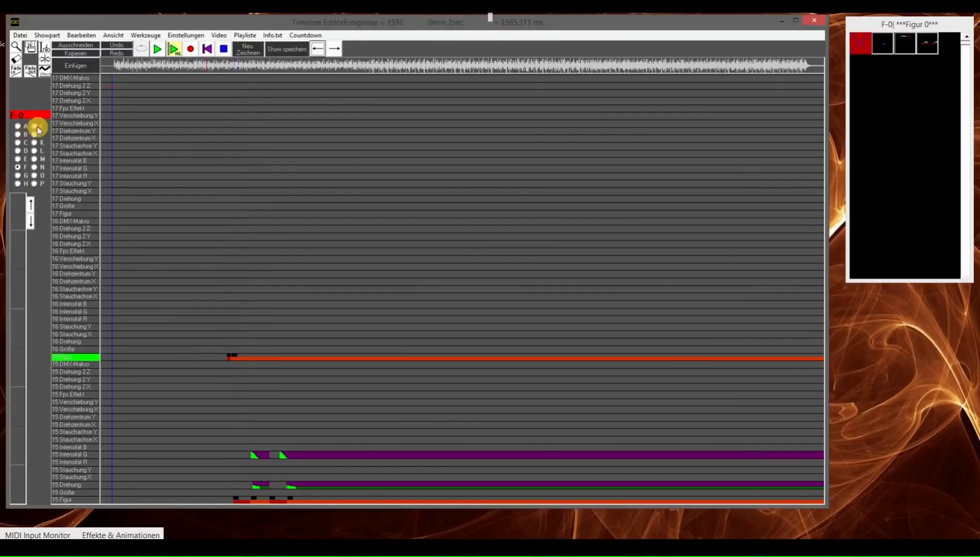
pyautogui.click(191, 51)
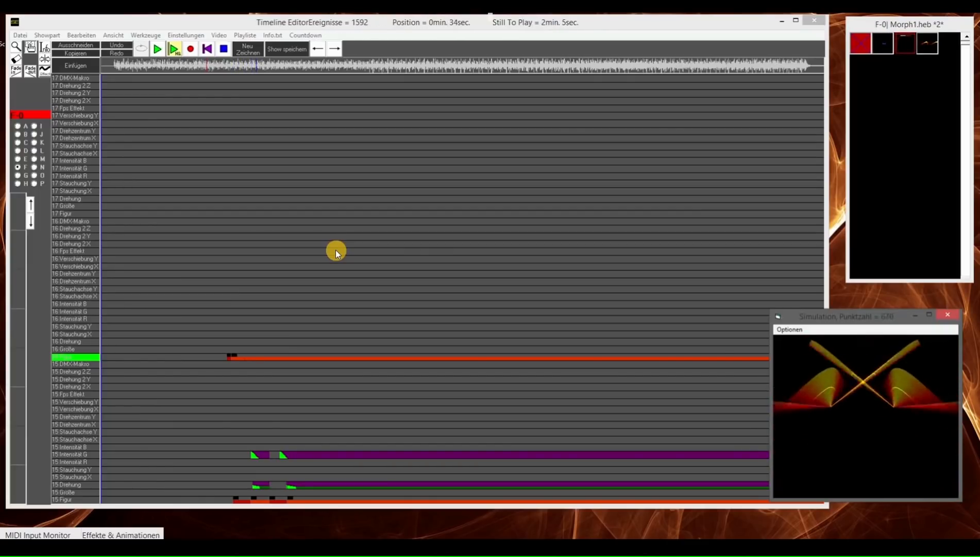
pyautogui.click(224, 50)
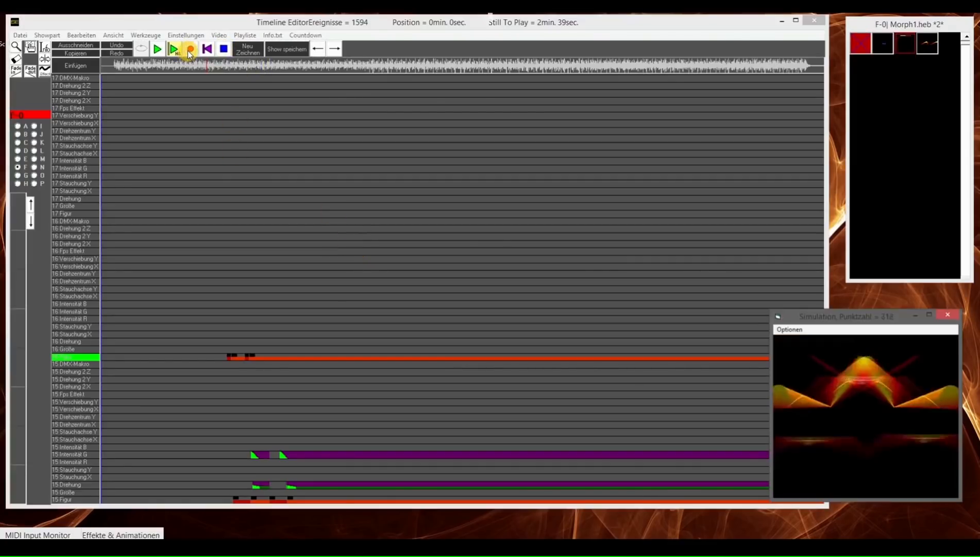
pyautogui.click(189, 52)
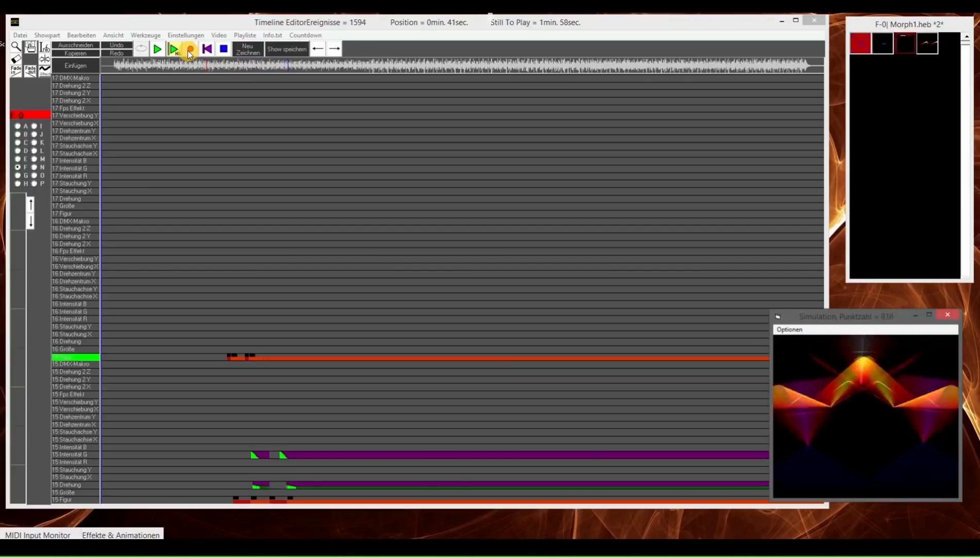
pyautogui.click(224, 48)
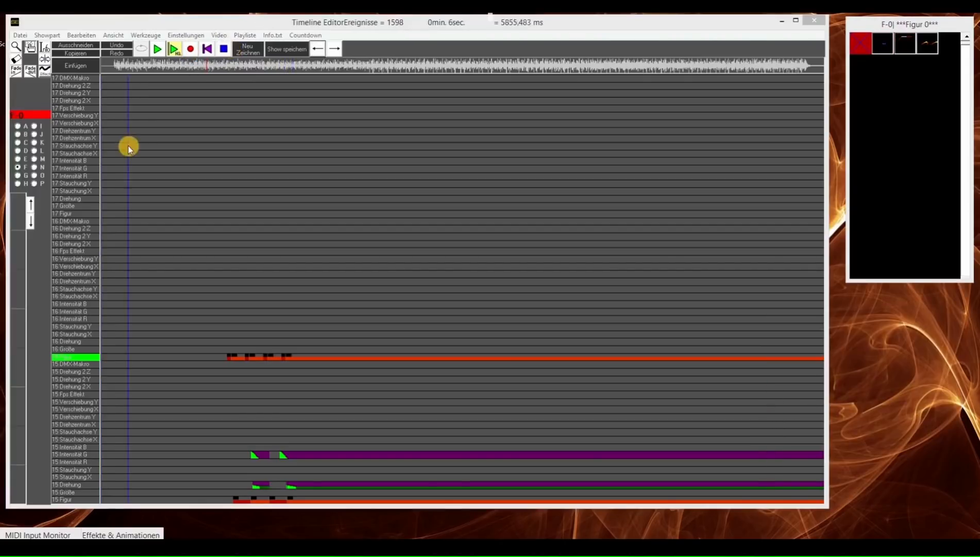
# Step: Record the Klack figure on track 4's Figur on page B, undoing the first take and recording it again
pyautogui.click(18, 134)
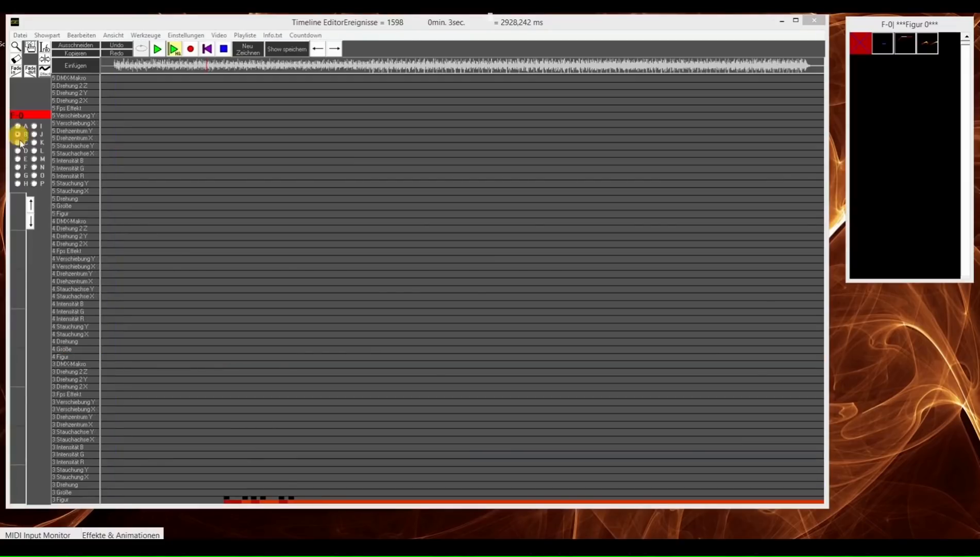
pyautogui.click(75, 357)
pyautogui.click(189, 72)
pyautogui.click(190, 49)
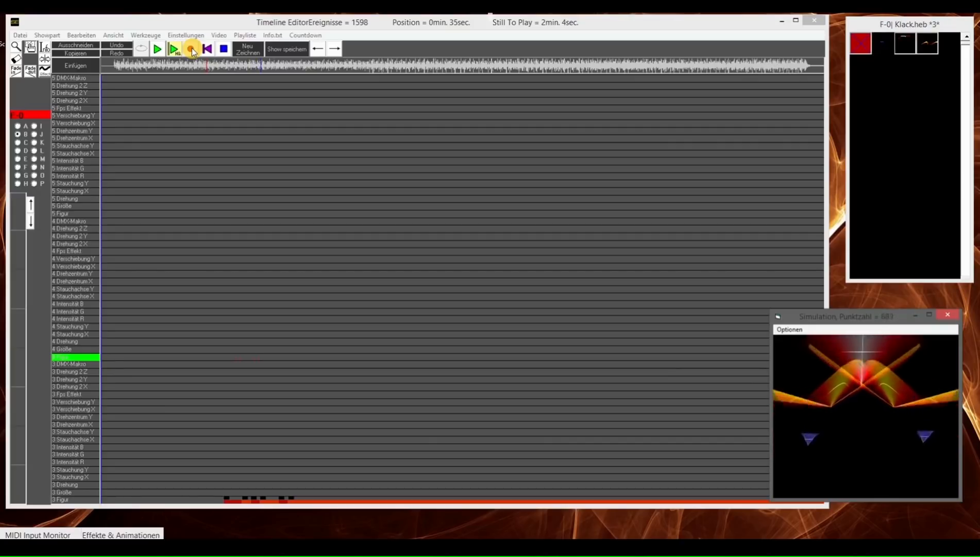
pyautogui.click(222, 48)
pyautogui.click(118, 46)
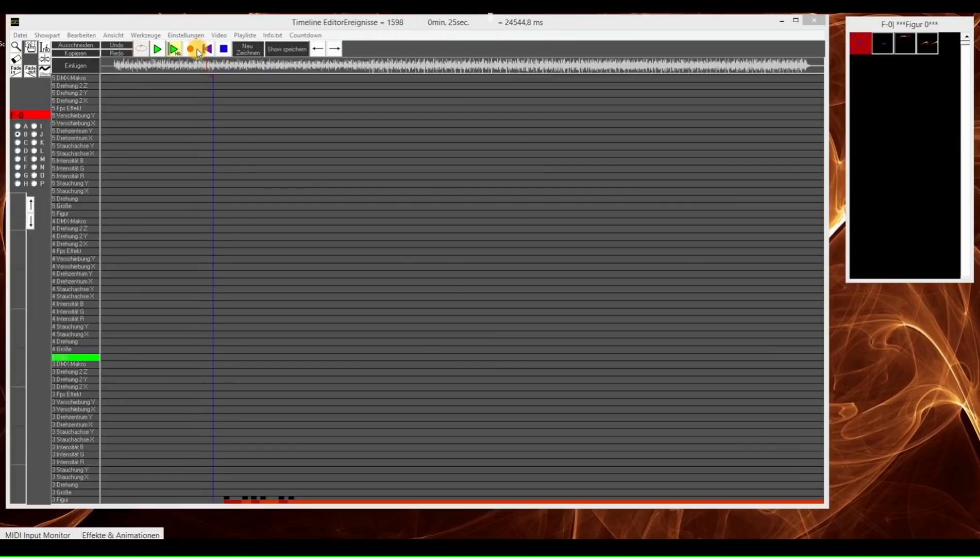
pyautogui.click(190, 49)
pyautogui.click(190, 49)
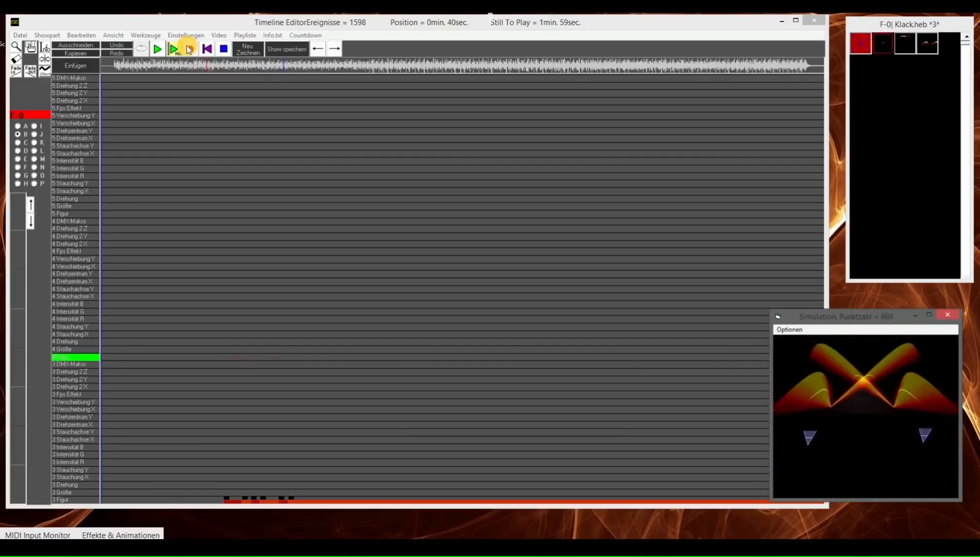
pyautogui.click(227, 49)
# Step: Record the Klack figure alternating with Morph1 on track 7's Figur on page C
pyautogui.click(19, 143)
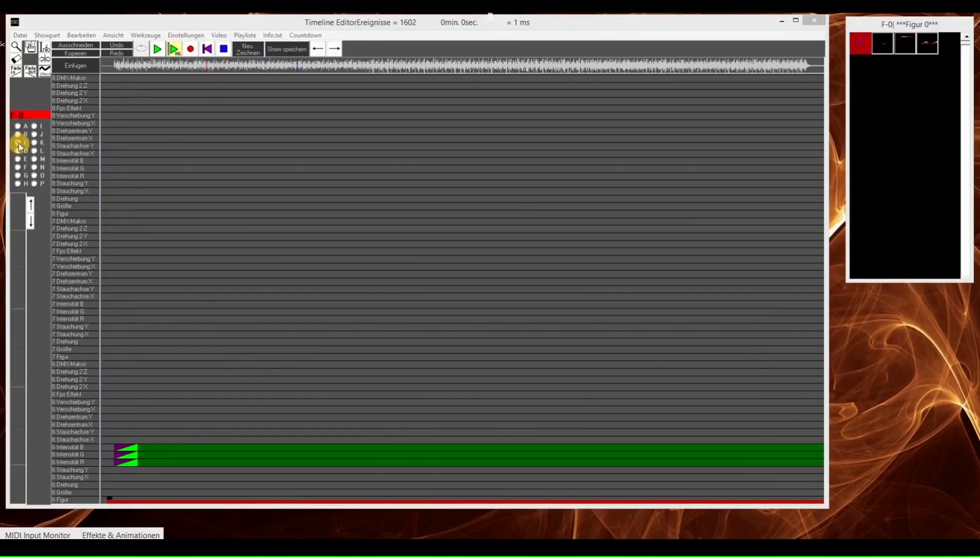
pyautogui.click(78, 358)
pyautogui.click(190, 49)
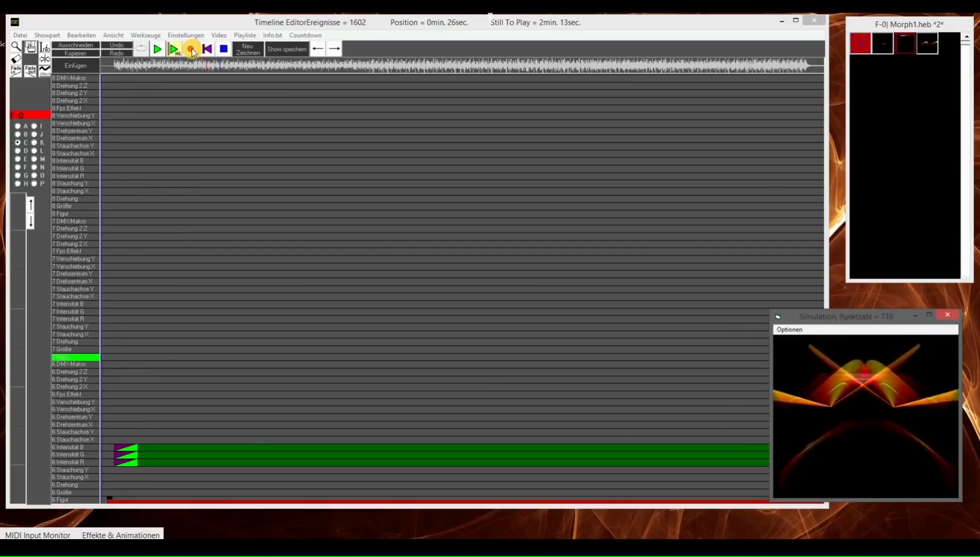
pyautogui.press('3')
pyautogui.press('2')
pyautogui.press('3')
pyautogui.press('2')
pyautogui.press('3')
pyautogui.press('2')
pyautogui.press('3')
pyautogui.press('2')
pyautogui.press('3')
pyautogui.press('2')
pyautogui.press('3')
pyautogui.press('2')
pyautogui.press('3')
pyautogui.press('2')
pyautogui.press('3')
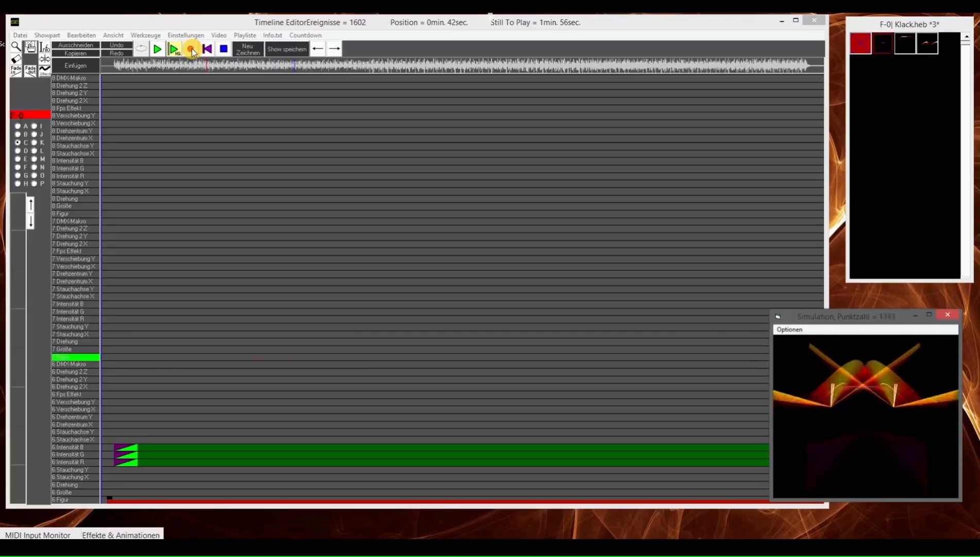
pyautogui.click(223, 48)
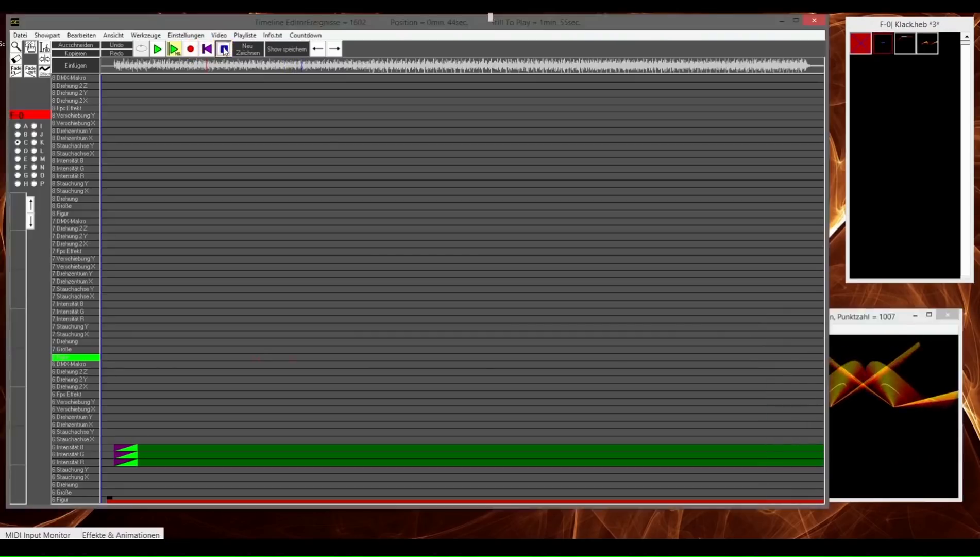
pyautogui.click(267, 114)
pyautogui.click(320, 175)
pyautogui.click(103, 467)
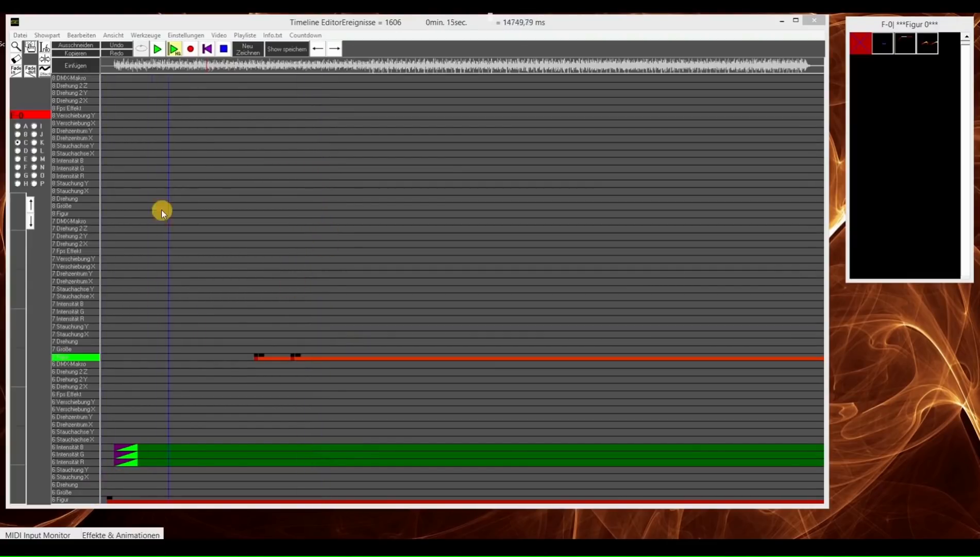
pyautogui.click(239, 64)
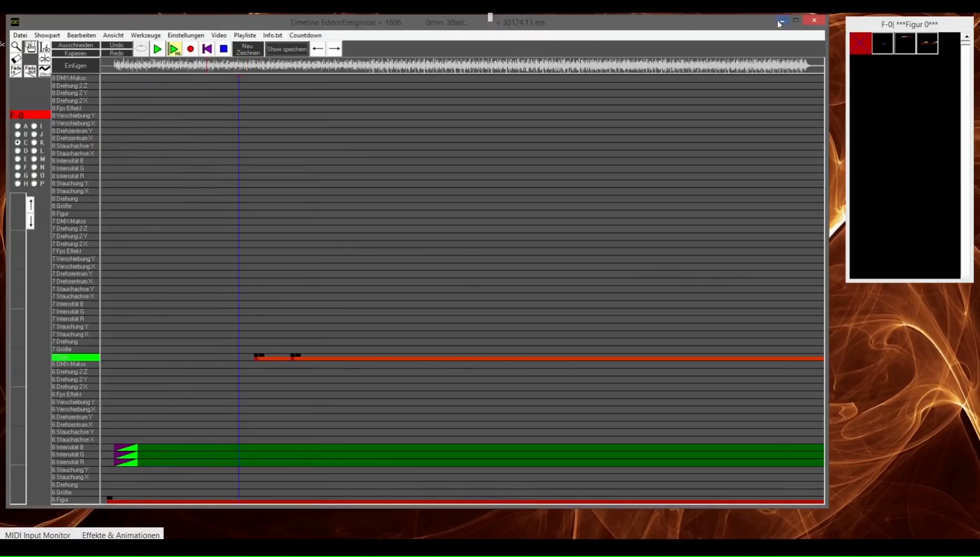
# Step: Return to the main editor, load figure 1, advance it to frame 102 and save the figure
pyautogui.click(781, 21)
pyautogui.click(883, 43)
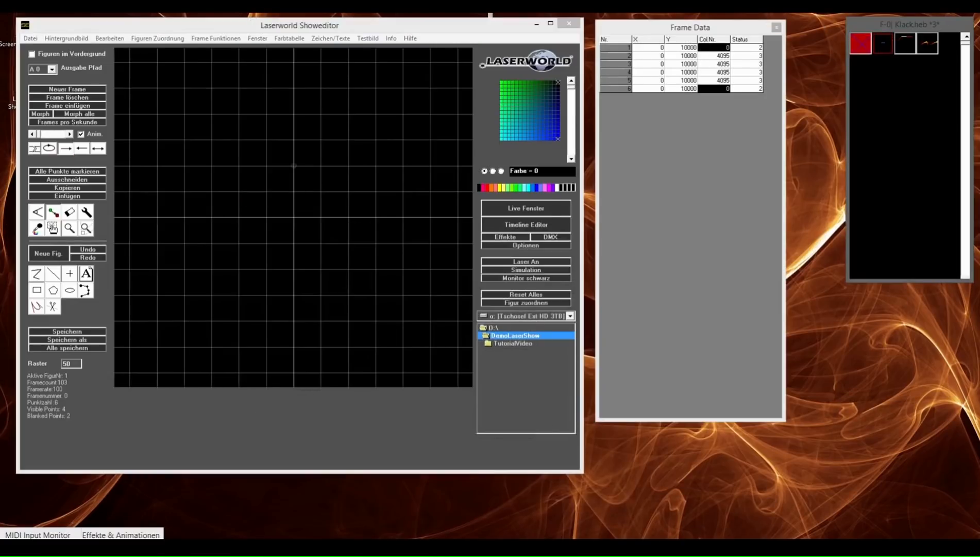
pyautogui.moveTo(40, 135); pyautogui.dragTo(75, 135)
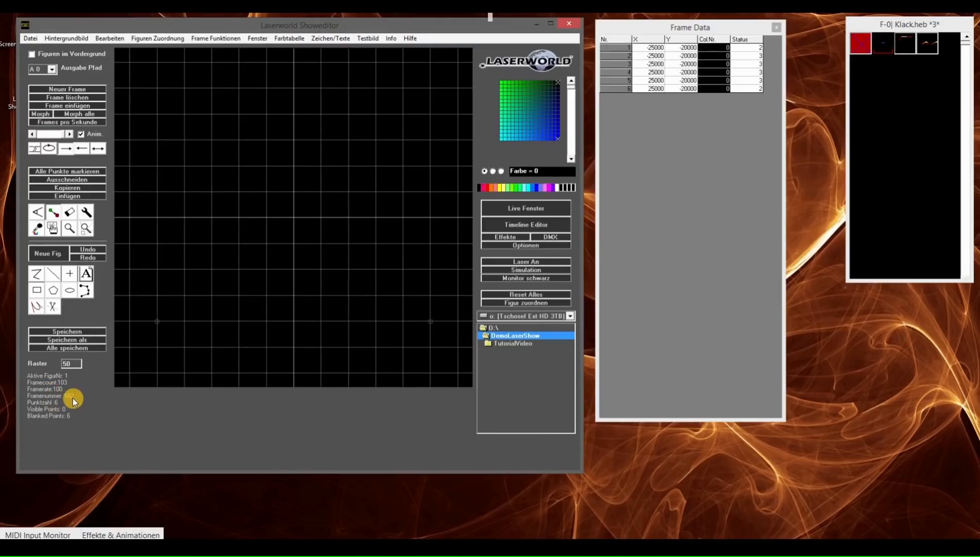
pyautogui.click(87, 88)
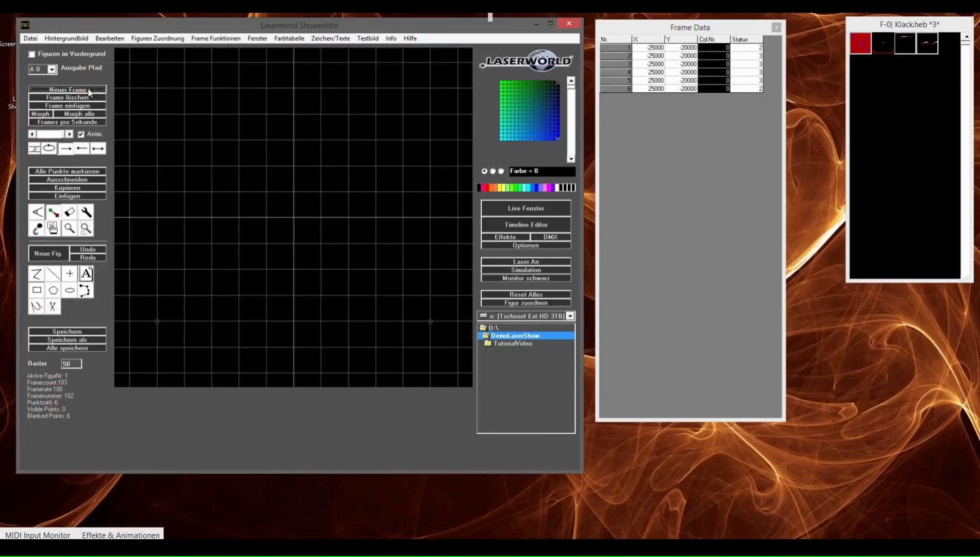
pyautogui.click(53, 331)
# Step: Reopen the Timeline Editor in a reduced window and play the show from about 21 s with page E displayed
pyautogui.click(502, 227)
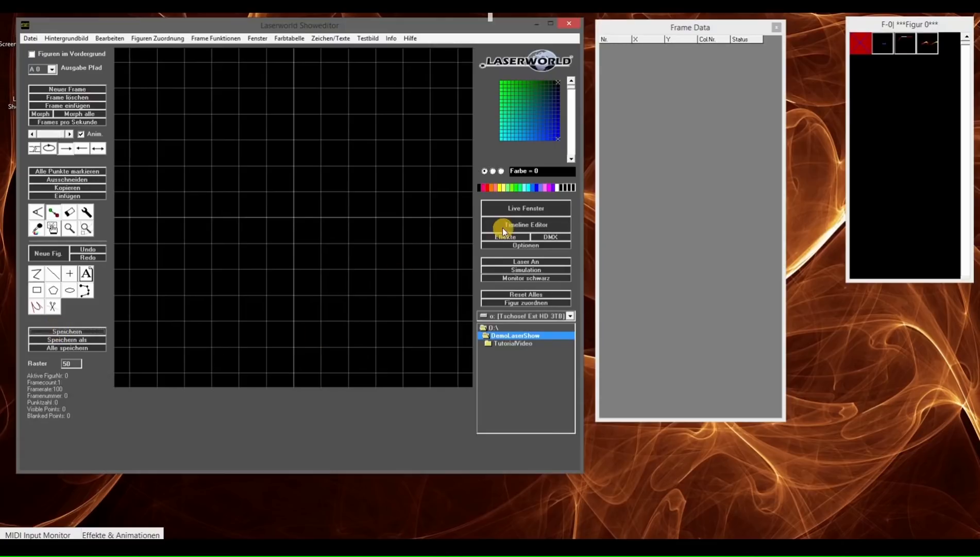
pyautogui.click(533, 227)
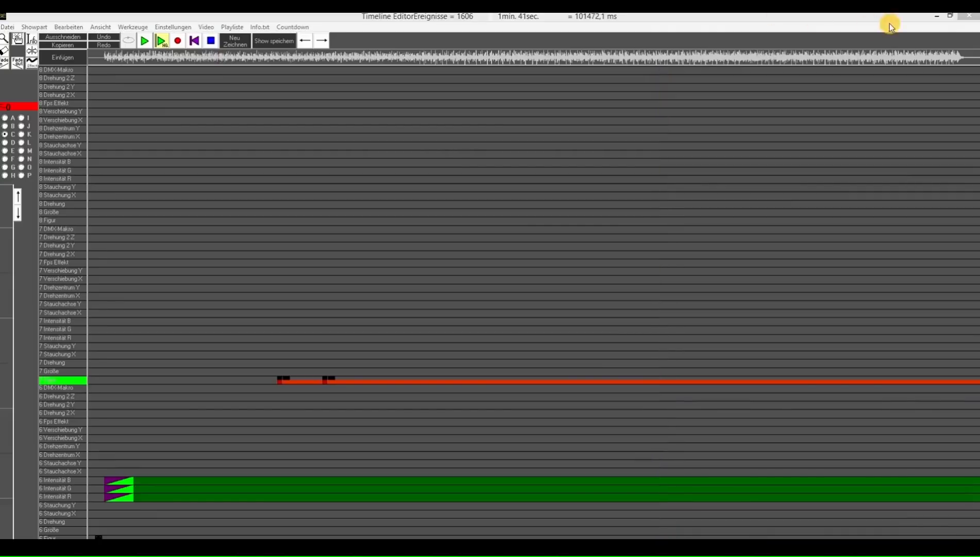
pyautogui.click(950, 16)
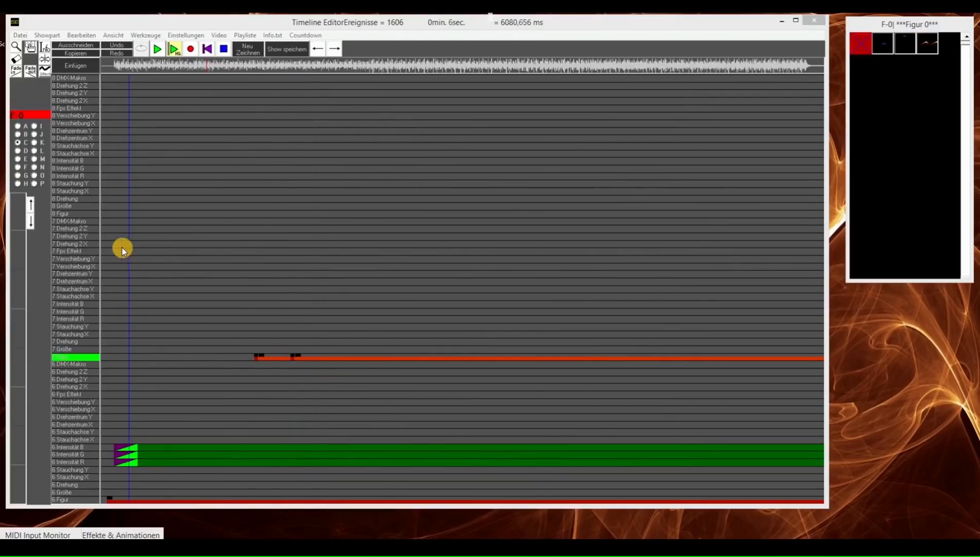
pyautogui.click(18, 159)
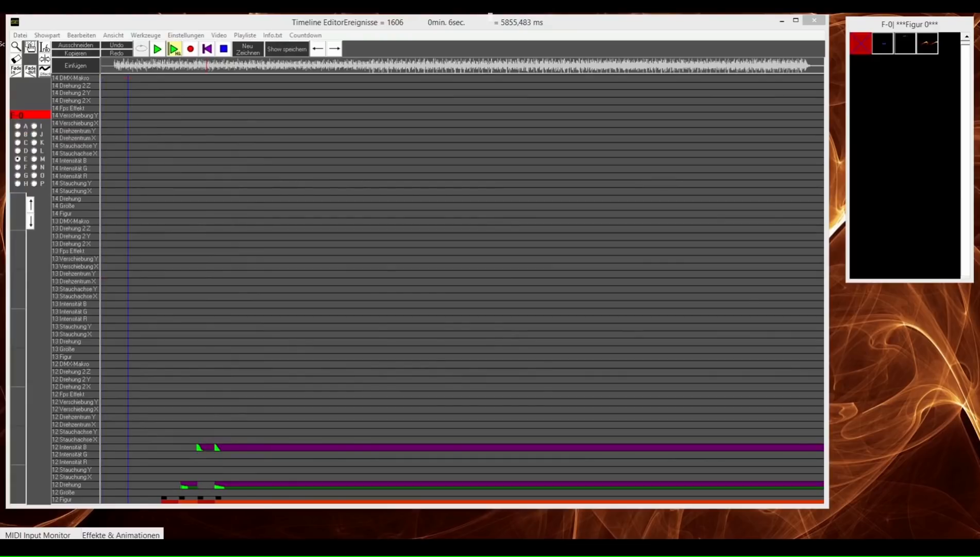
pyautogui.click(203, 58)
pyautogui.click(158, 50)
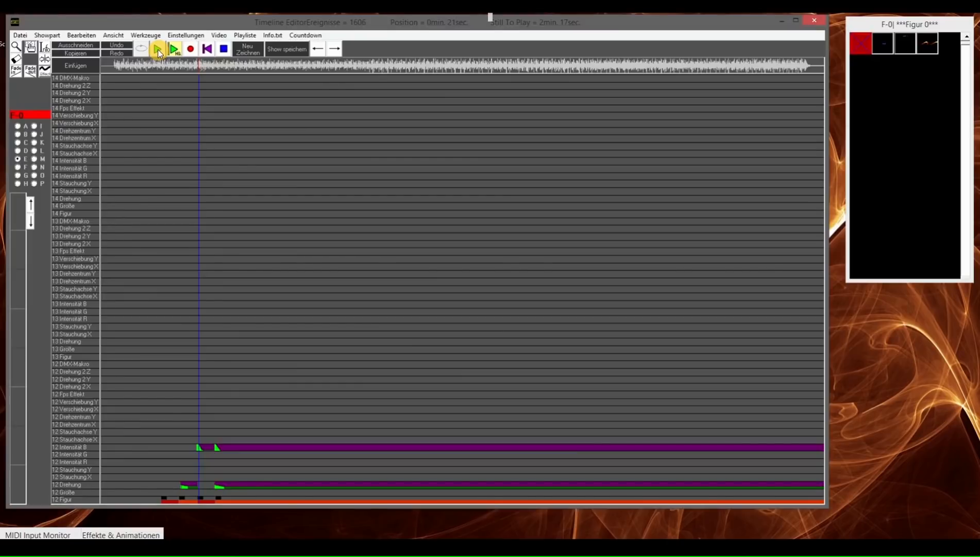
pyautogui.click(158, 50)
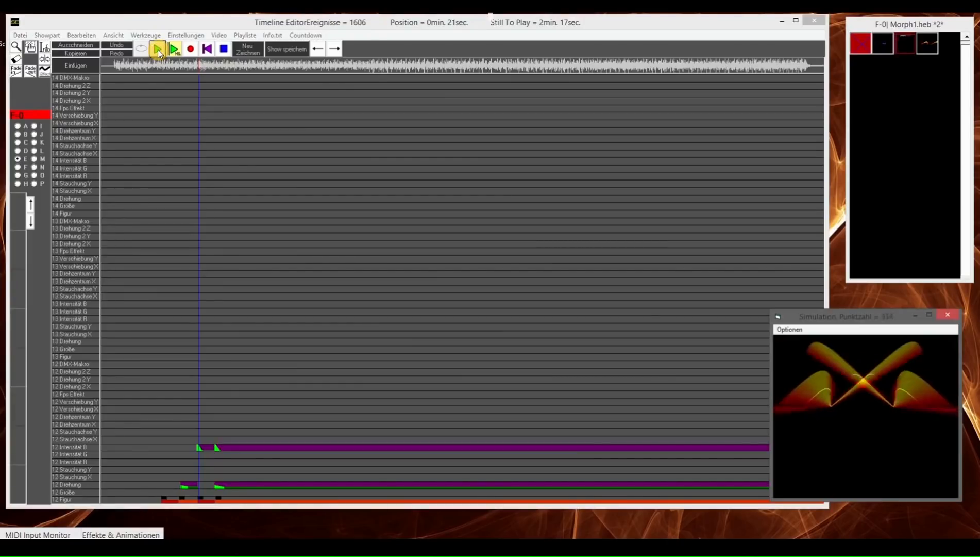
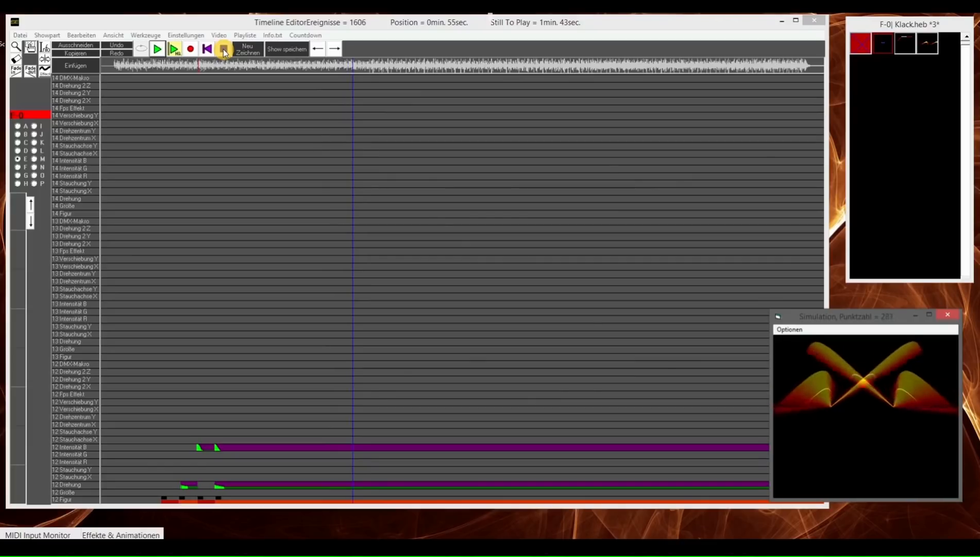
pyautogui.click(224, 48)
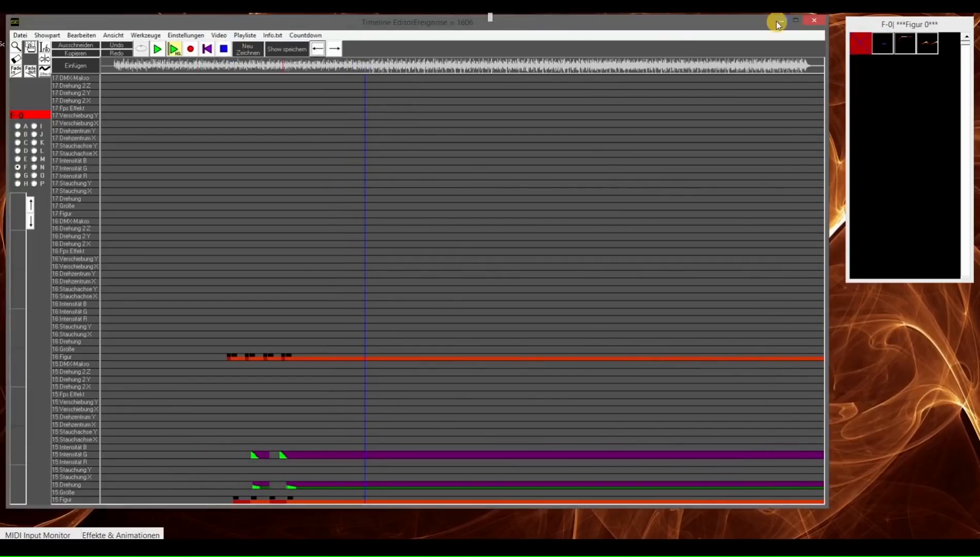
# Step: Return to the main editor, select white (colour 4095) and open the Wellengenerator
pyautogui.click(780, 22)
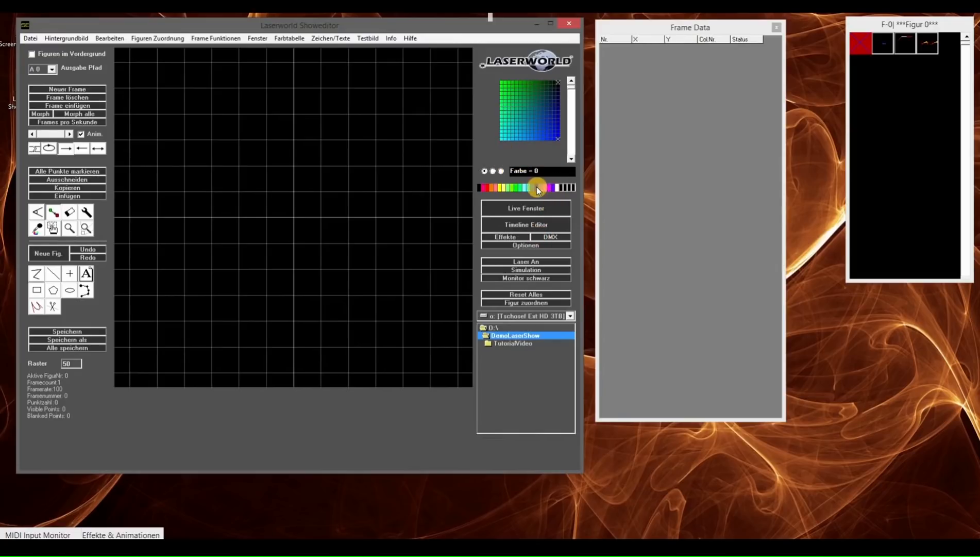
pyautogui.click(558, 187)
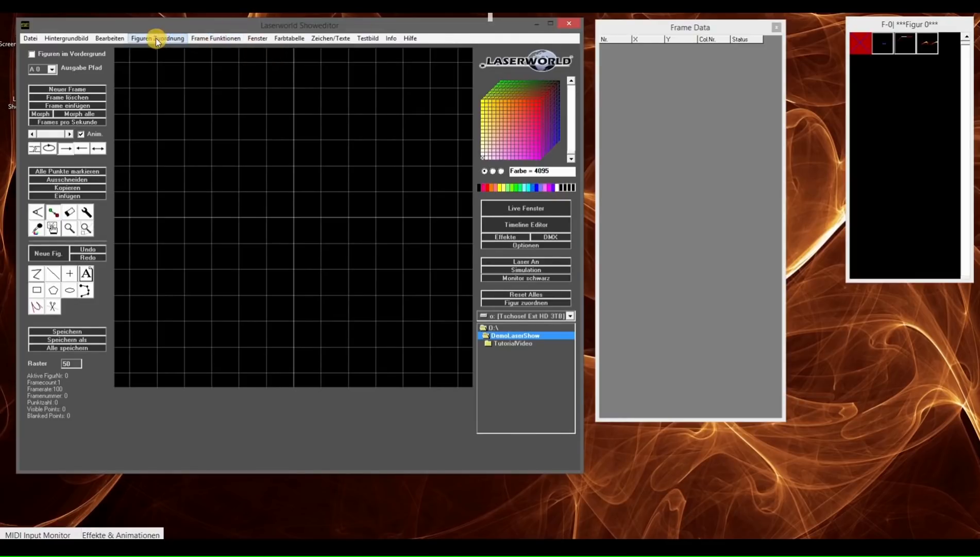
pyautogui.click(111, 40)
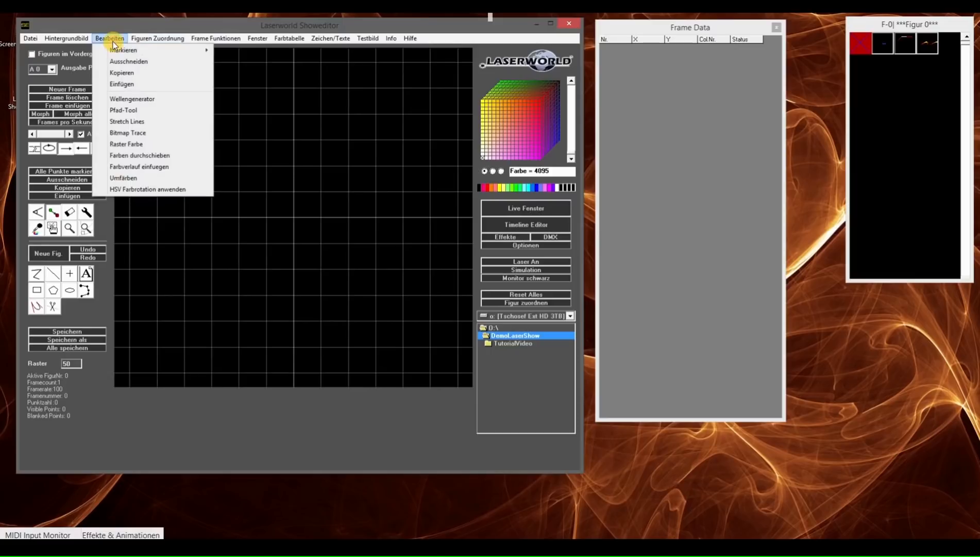
pyautogui.click(123, 98)
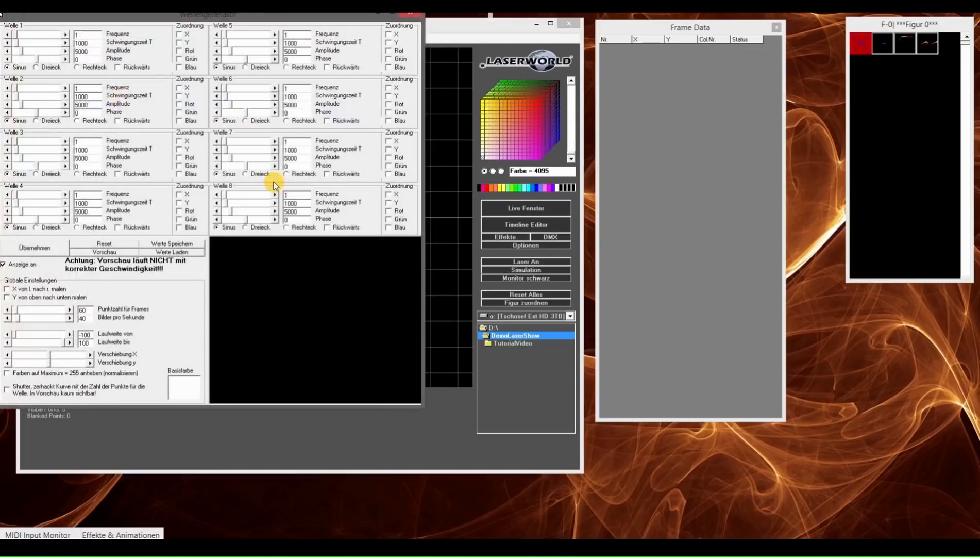
# Step: Paint Y from top to bottom with the preview running, and assign Welle 1 to X with a frequency of 1.2
pyautogui.click(37, 296)
pyautogui.click(93, 253)
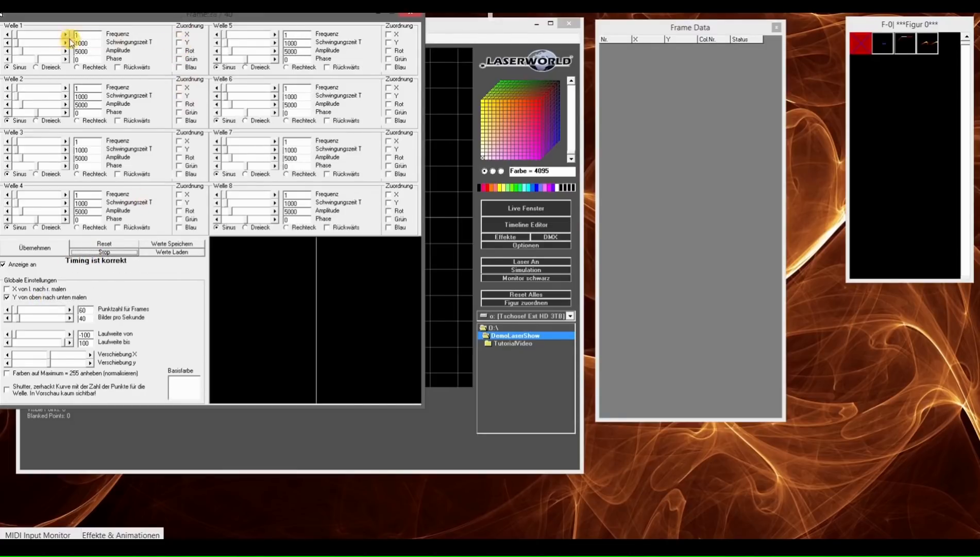
pyautogui.click(180, 35)
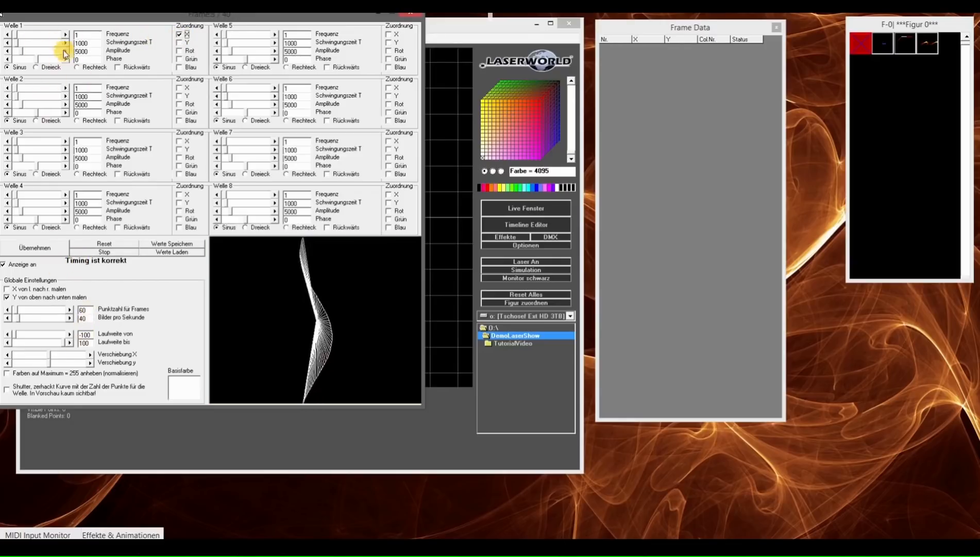
pyautogui.click(65, 37)
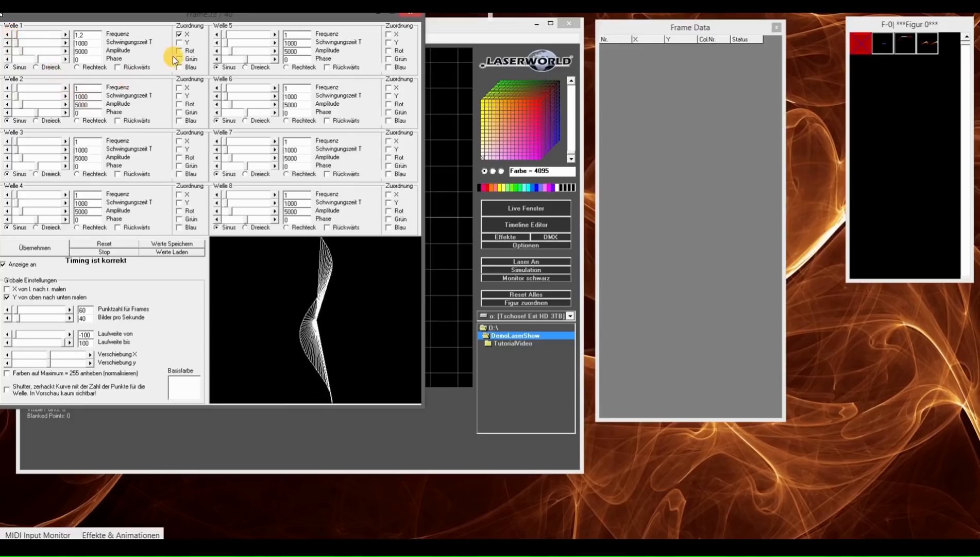
# Step: Assign Welle 2 to Blau with a frequency of 1.2 and an amplitude of 32767
pyautogui.click(179, 120)
pyautogui.click(65, 88)
pyautogui.click(39, 105)
pyautogui.click(50, 105)
pyautogui.moveTo(26, 105); pyautogui.dragTo(62, 104)
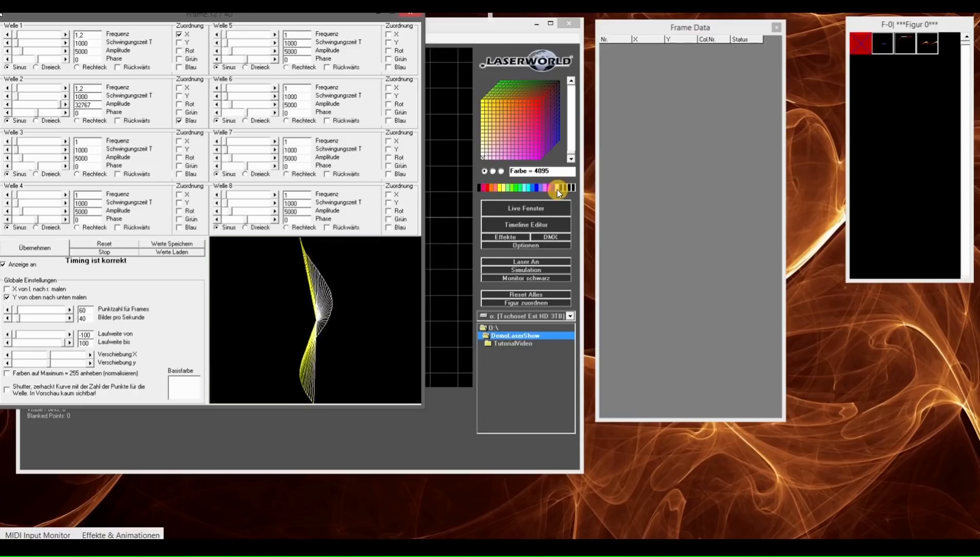
# Step: Change Welle 2's assignment from Blau to Grün and Rot
pyautogui.click(179, 122)
pyautogui.click(182, 112)
pyautogui.click(185, 105)
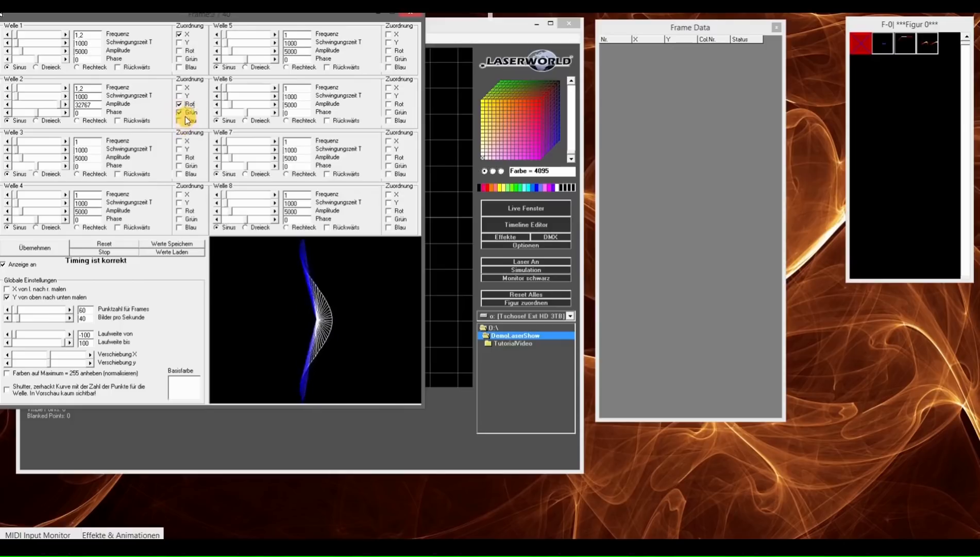
# Step: Remove Rot from Welle 2 and assign Welle 3 to Rot with a frequency of 2.4 and an amplitude of 31639
pyautogui.click(182, 104)
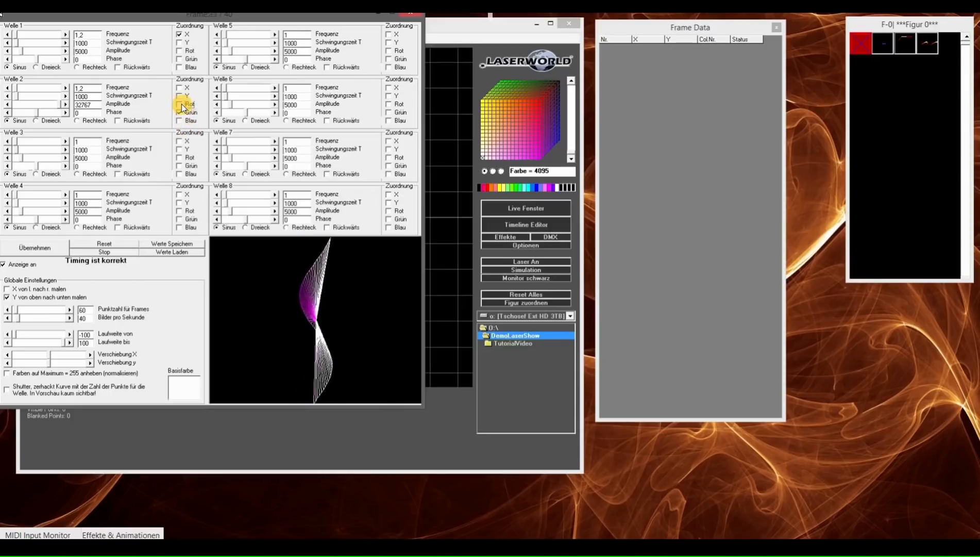
pyautogui.click(179, 158)
pyautogui.click(66, 141)
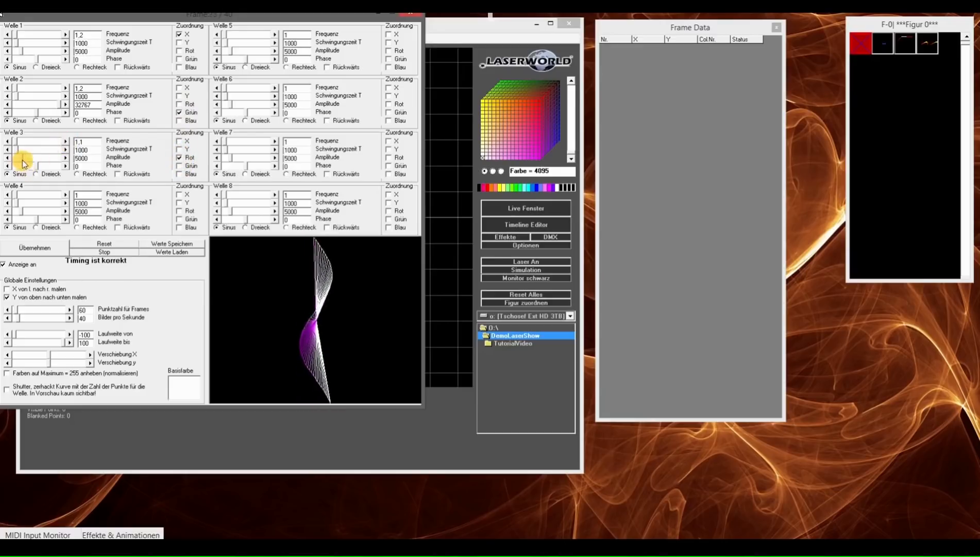
pyautogui.moveTo(22, 157); pyautogui.dragTo(59, 158)
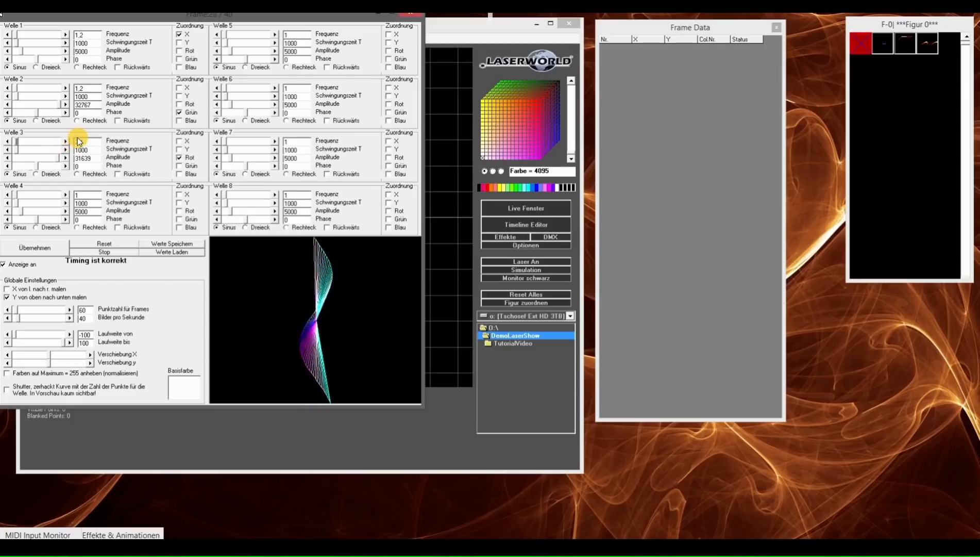
# Step: Set Bilder pro Sekunde to 100, also assign Welle 1 to Y, and apply the generated wave to the figure in the main editor
pyautogui.doubleClick(87, 318)
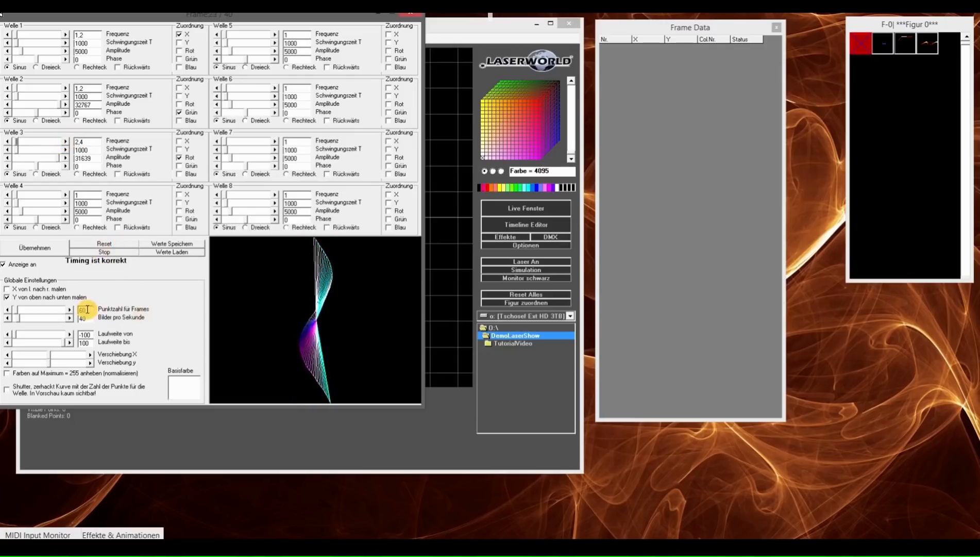
pyautogui.write('100')
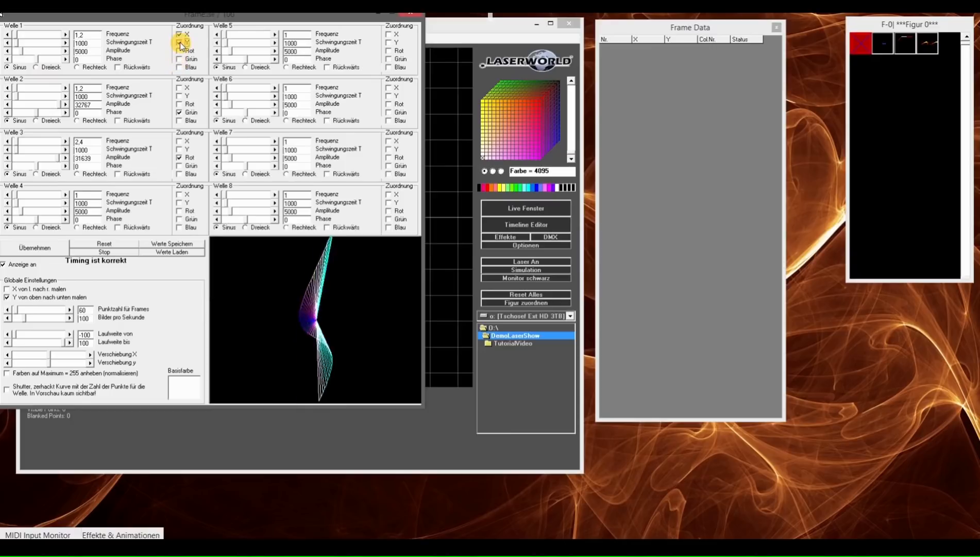
pyautogui.click(34, 248)
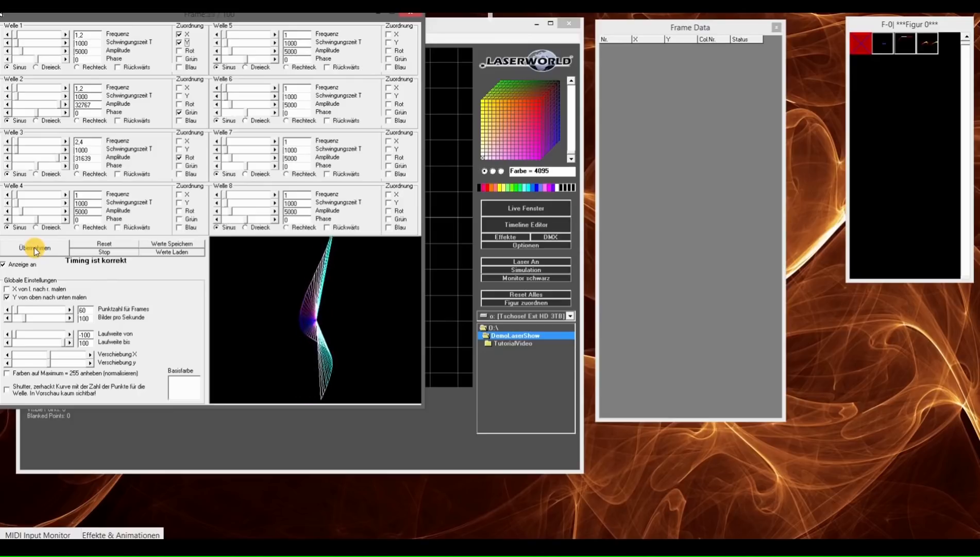
pyautogui.click(35, 248)
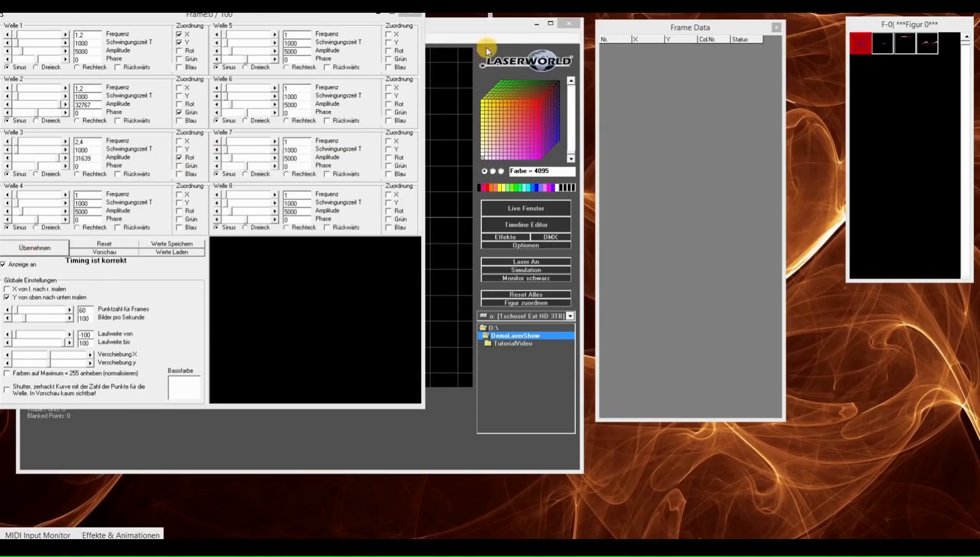
pyautogui.click(492, 33)
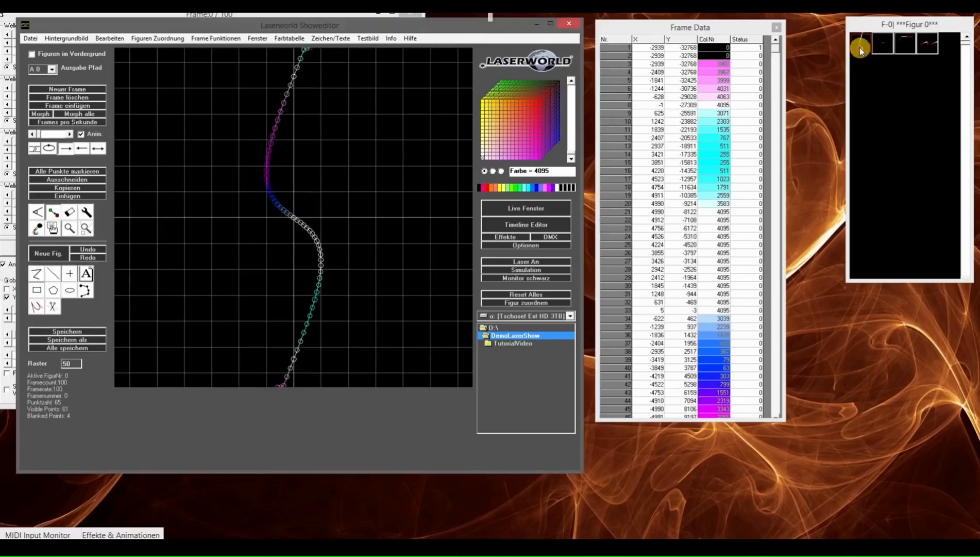
# Step: Set the wave figure's frame rate to 60 bpm and check the stored rate
pyautogui.click(69, 122)
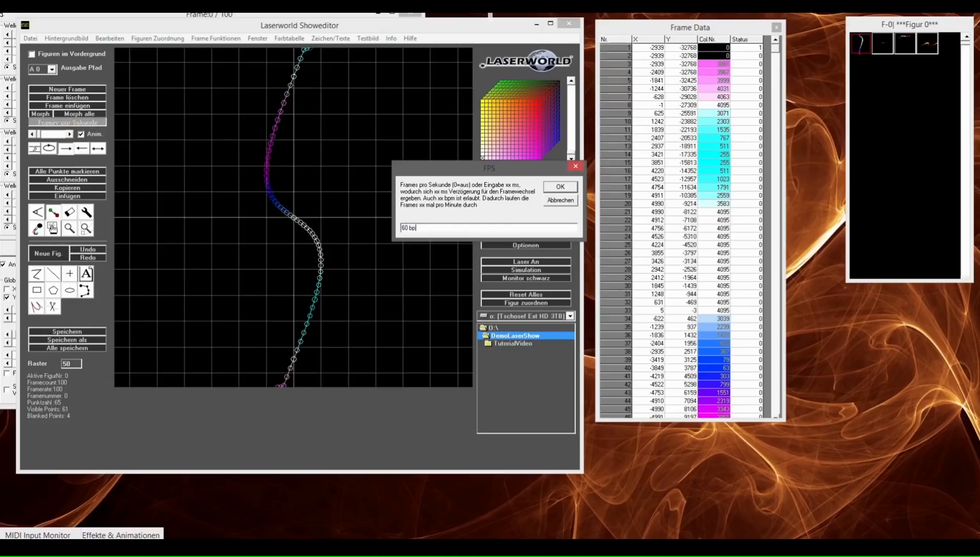
pyautogui.press('Return')
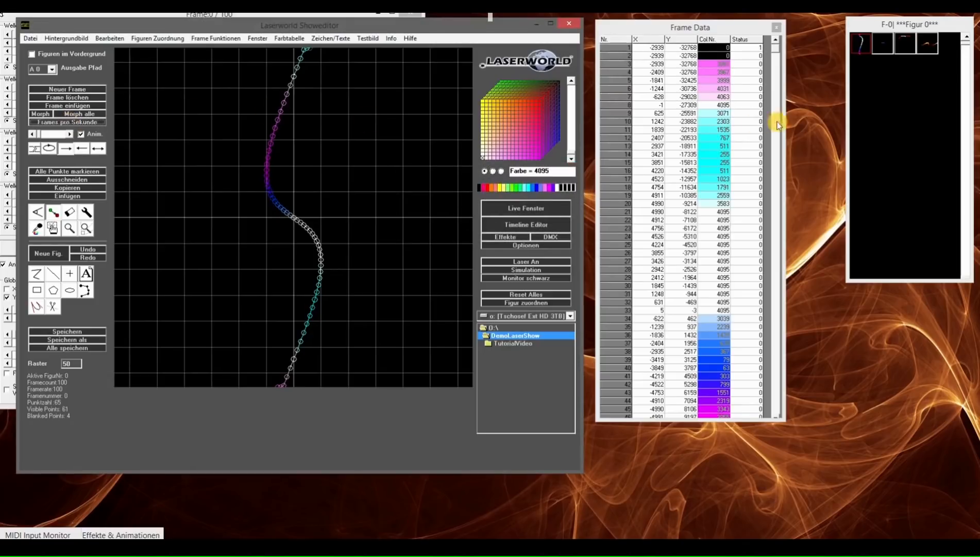
pyautogui.click(84, 122)
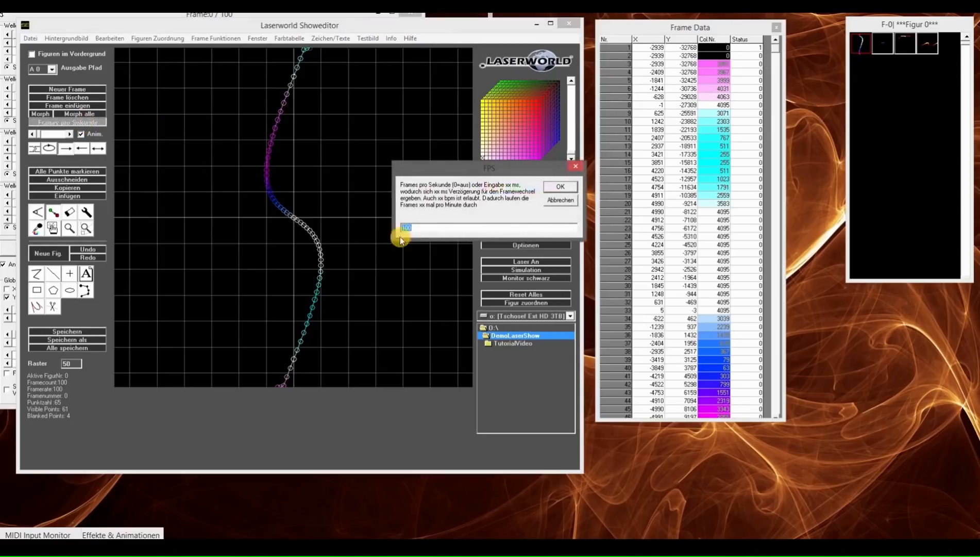
pyautogui.click(553, 187)
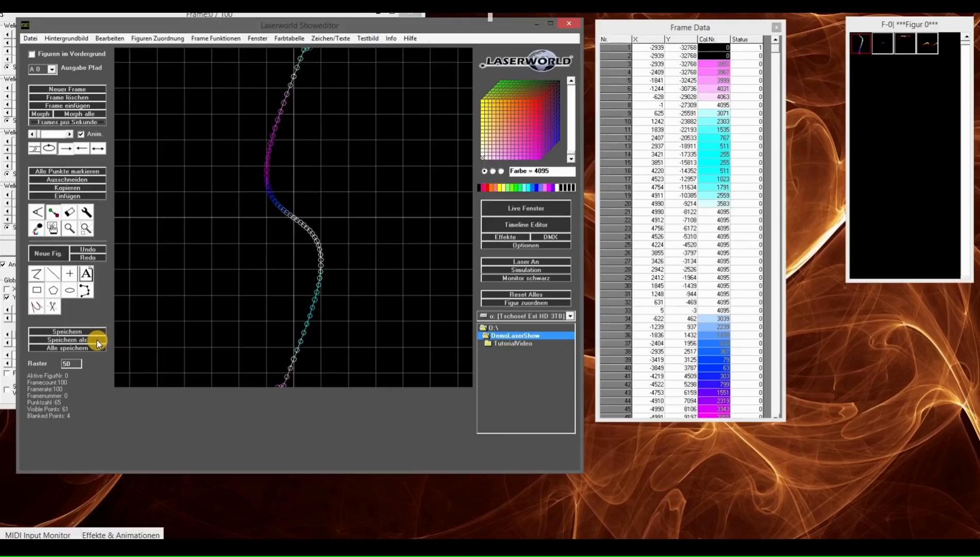
# Step: Turn on the laser output with the simulation and make the figure's frames run in a loop
pyautogui.click(539, 260)
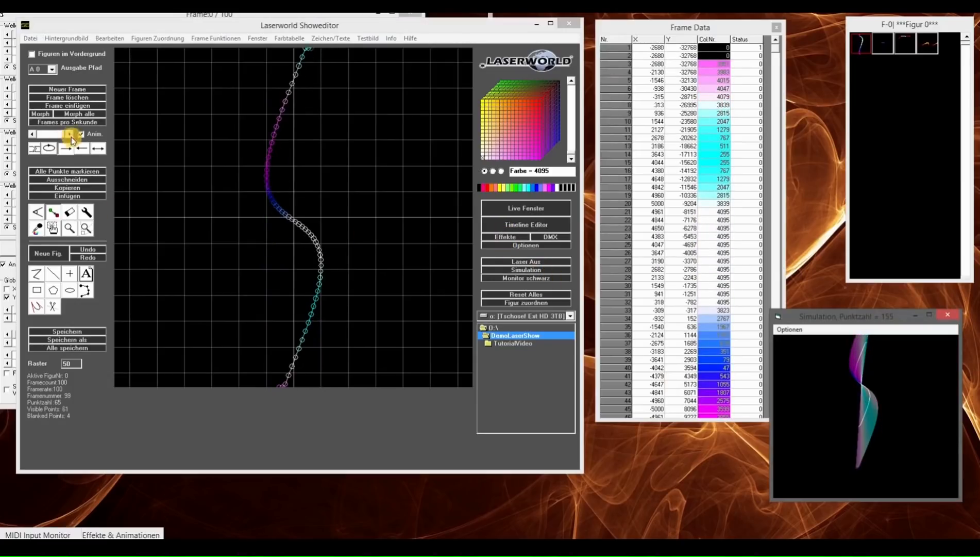
pyautogui.click(48, 149)
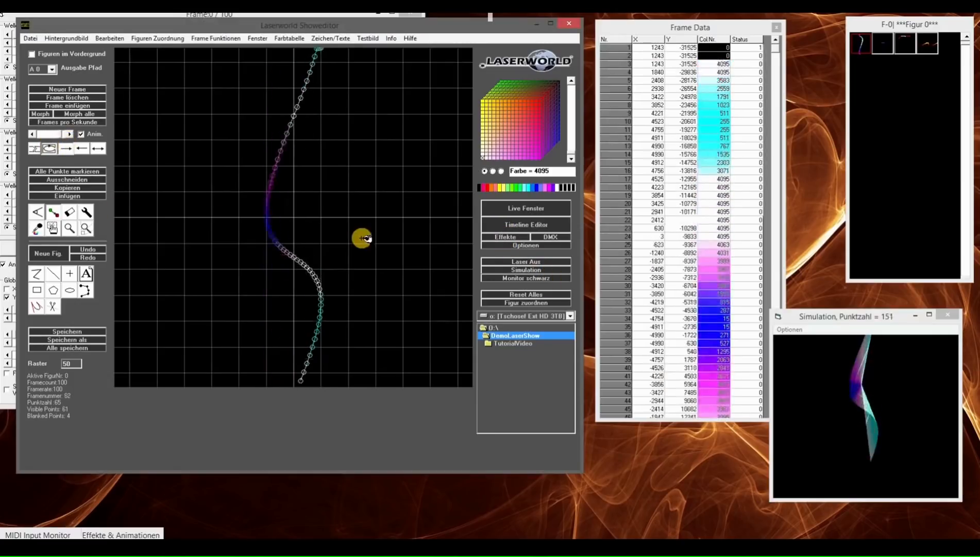
# Step: Give the wave figure an animated Drehung effect without Absolutwert and with Startrichtung immer gleich enabled
pyautogui.click(495, 238)
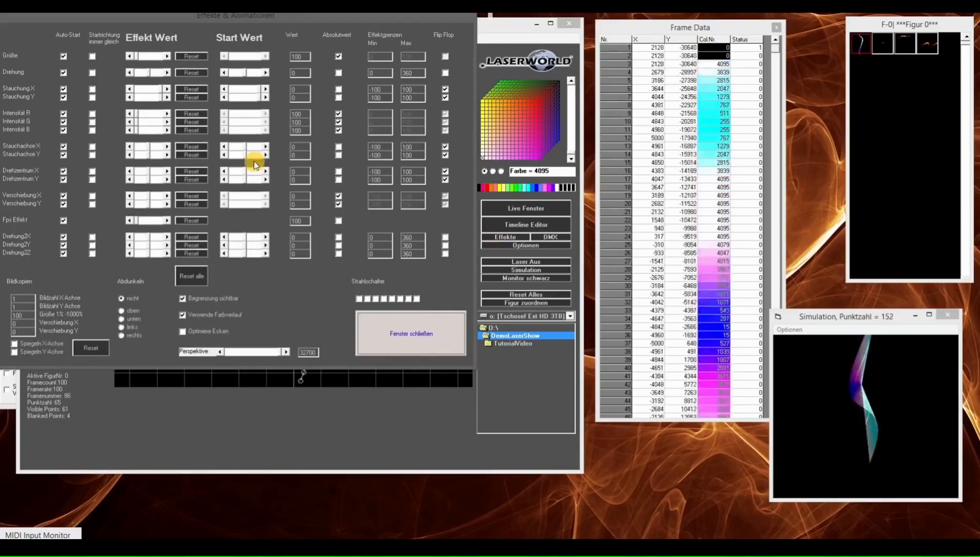
pyautogui.click(164, 72)
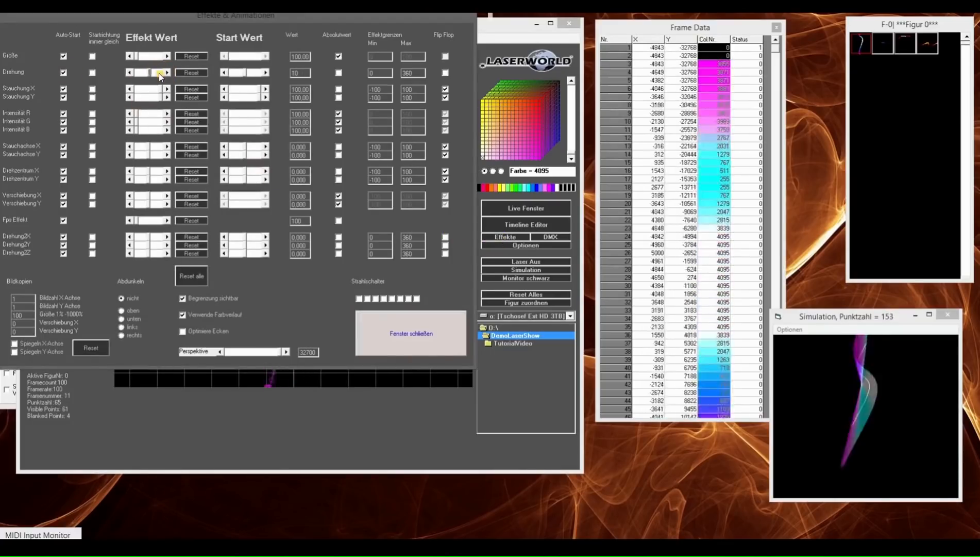
pyautogui.click(339, 73)
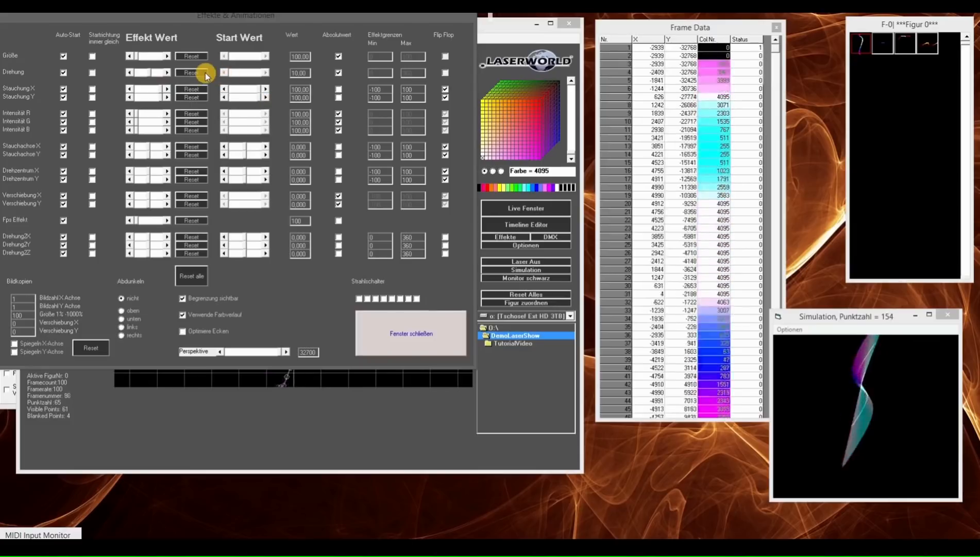
pyautogui.click(338, 73)
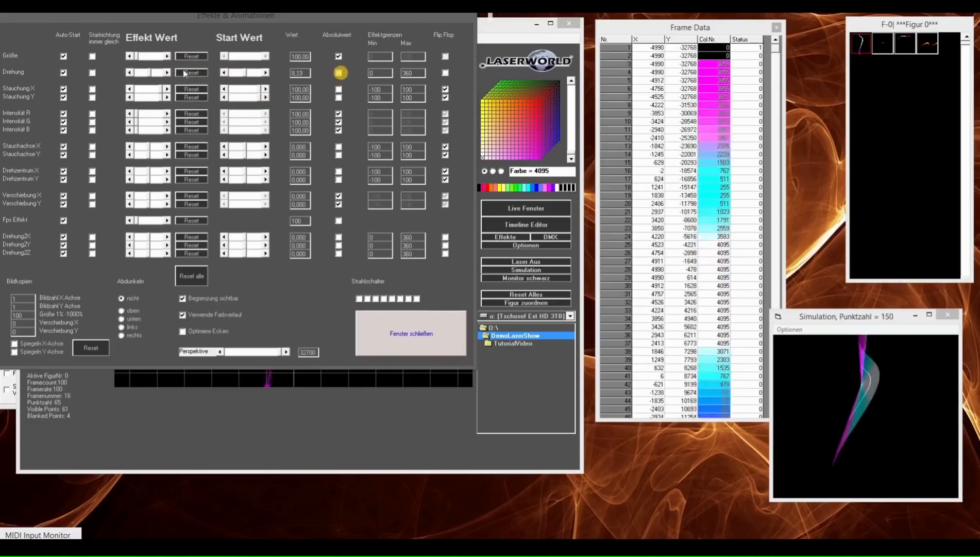
pyautogui.click(130, 72)
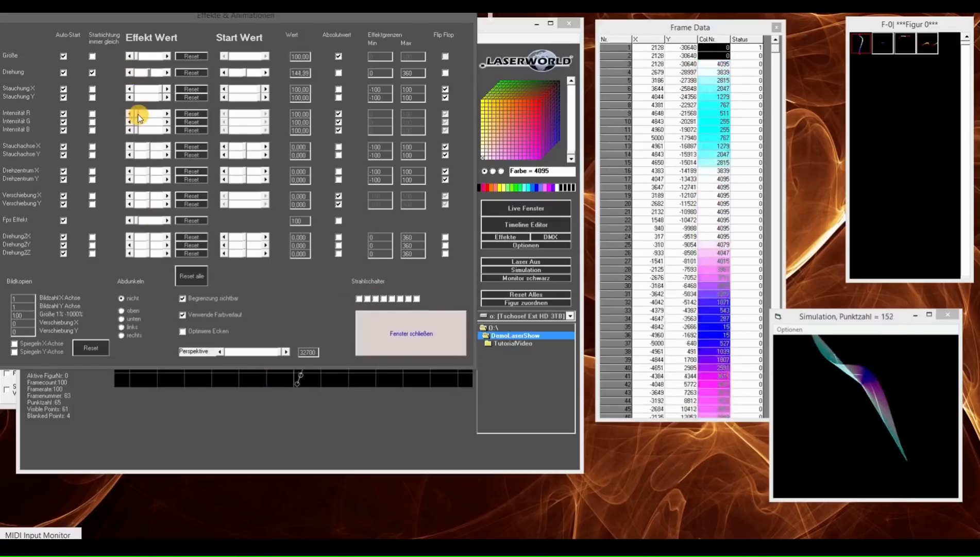
# Step: Turn off Absolutwert for Intensität R, G and B and give each one an animated effect value
pyautogui.click(339, 114)
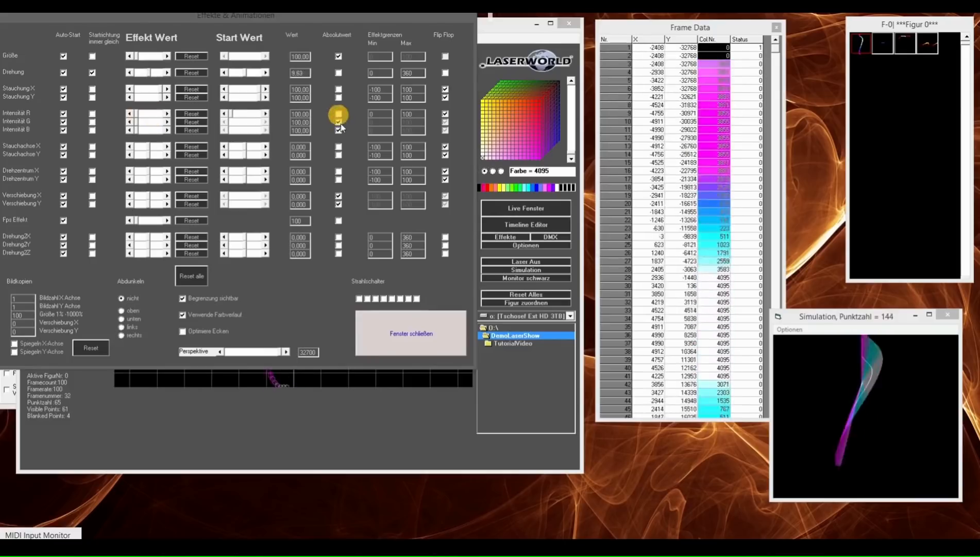
pyautogui.click(338, 129)
pyautogui.click(159, 114)
pyautogui.click(157, 121)
pyautogui.click(157, 130)
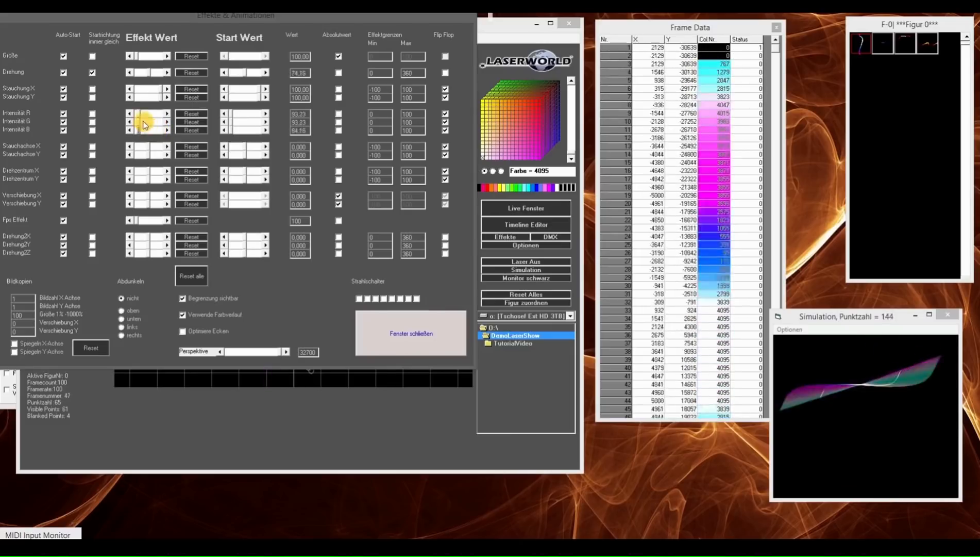
# Step: Reset the Intensität R, G and B effects, give all three matching values and close the effects settings
pyautogui.click(183, 115)
pyautogui.click(185, 123)
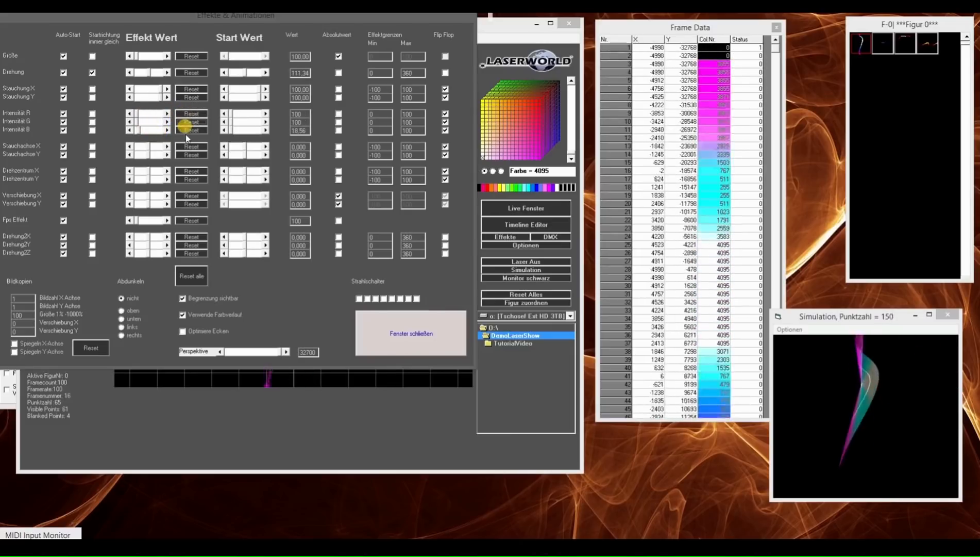
pyautogui.click(187, 132)
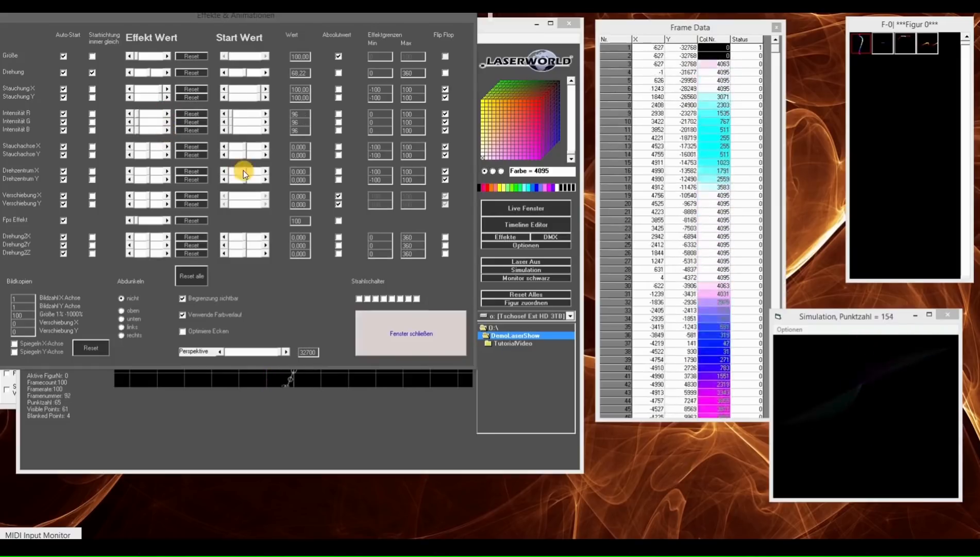
pyautogui.click(414, 334)
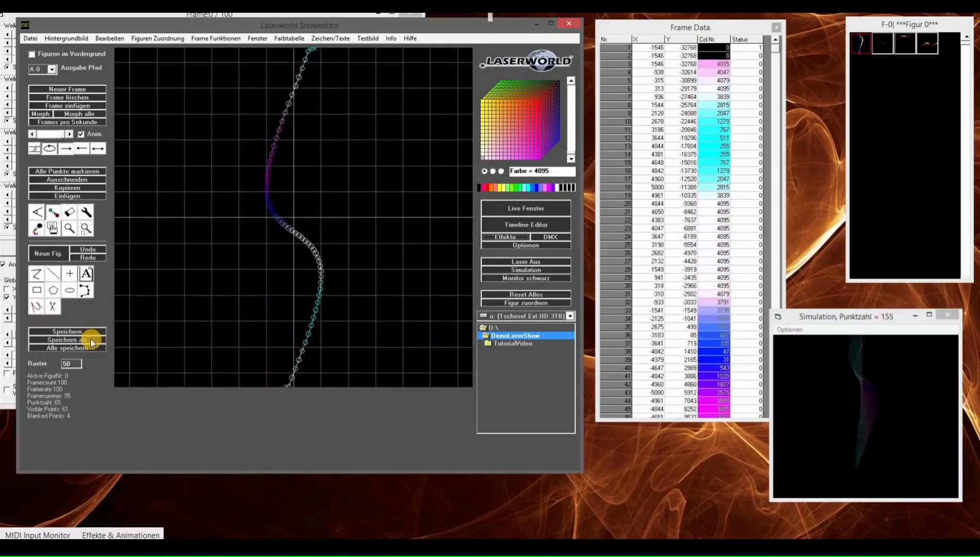
# Step: Save the figure as Welle_BlauWeis in the DemoLaserShow folder
pyautogui.click(91, 332)
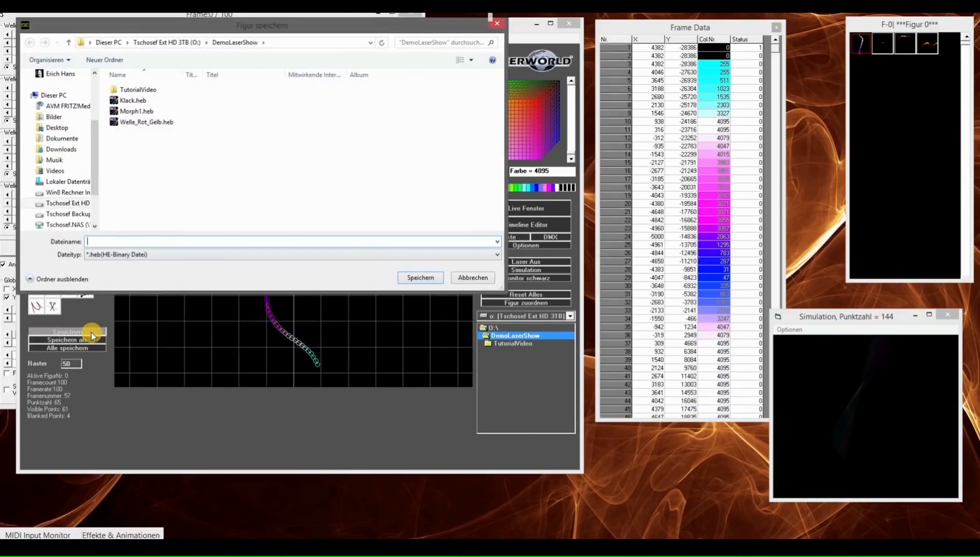
pyautogui.write('Welle_')
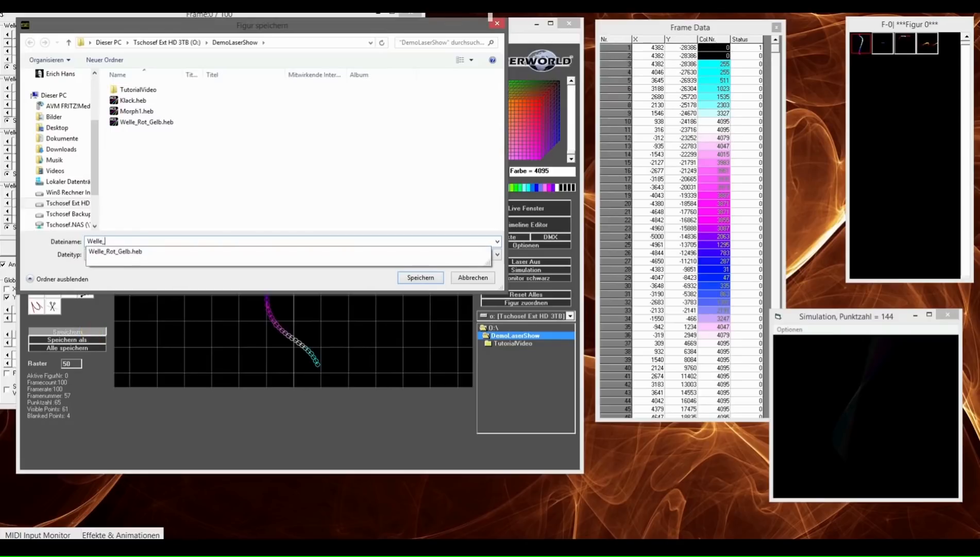
pyautogui.write('BlauWeis')
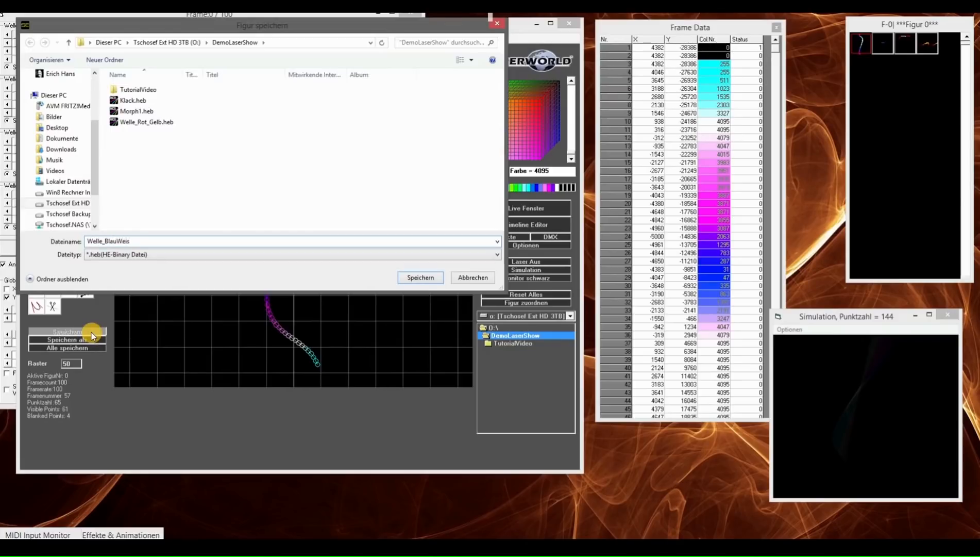
pyautogui.press('Return')
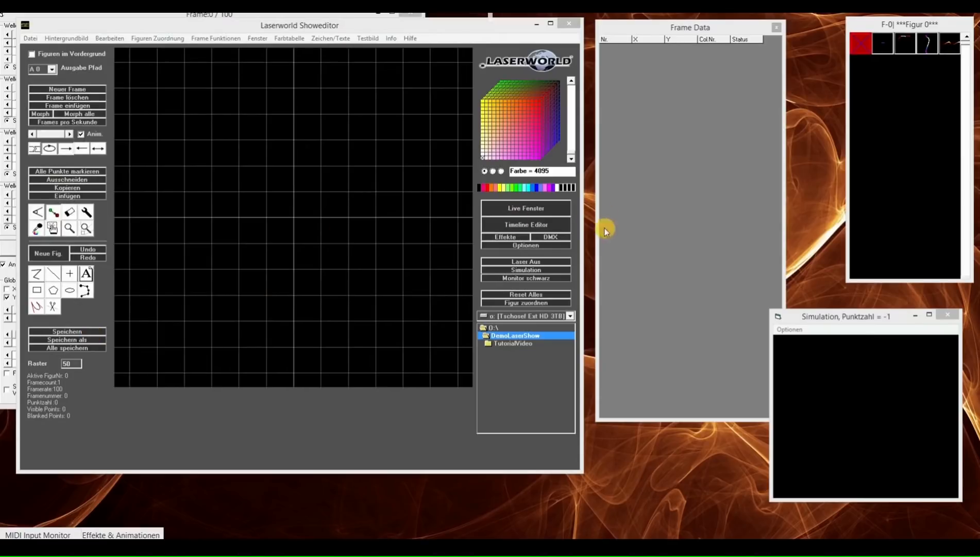
# Step: Assign the Welle_BlauWeis figure to key 4 in the Live Fenster and close that window
pyautogui.click(527, 209)
pyautogui.click(910, 47)
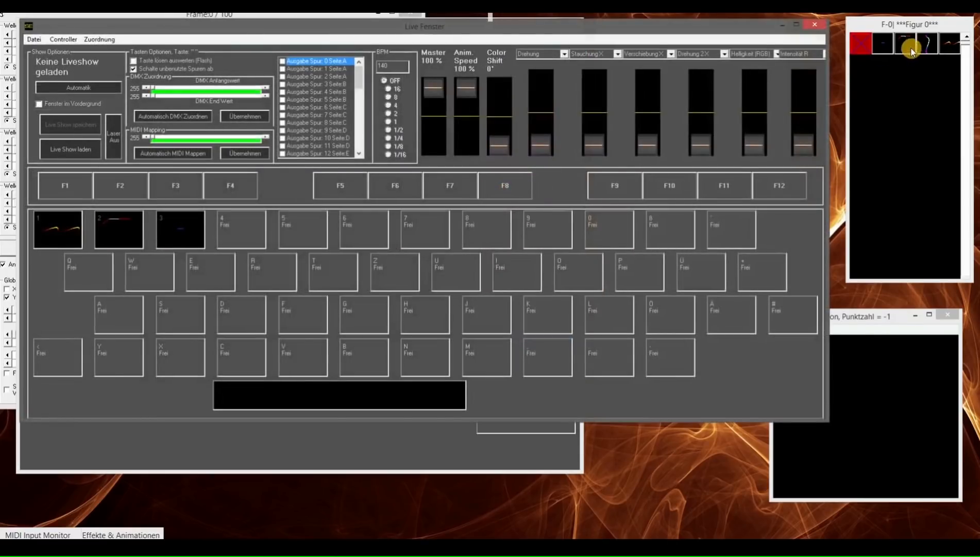
pyautogui.click(234, 228)
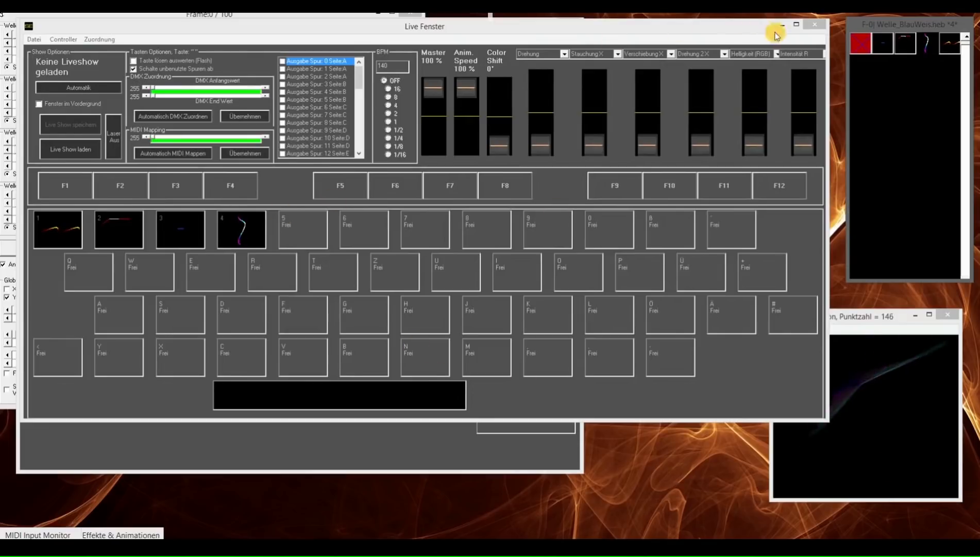
pyautogui.click(815, 24)
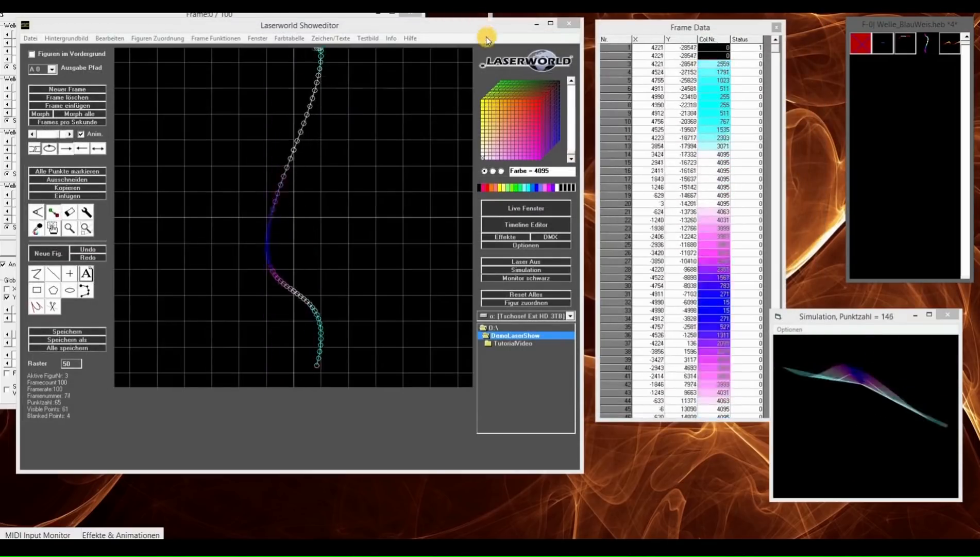
# Step: Turn off the laser output and simulation, and display track page E in the Timeline Editor
pyautogui.click(526, 261)
pyautogui.click(506, 268)
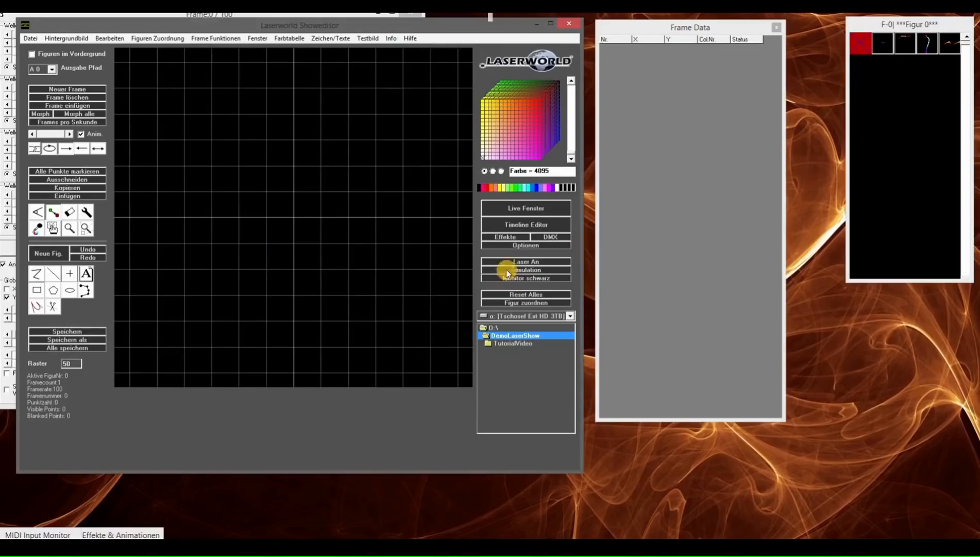
pyautogui.click(330, 546)
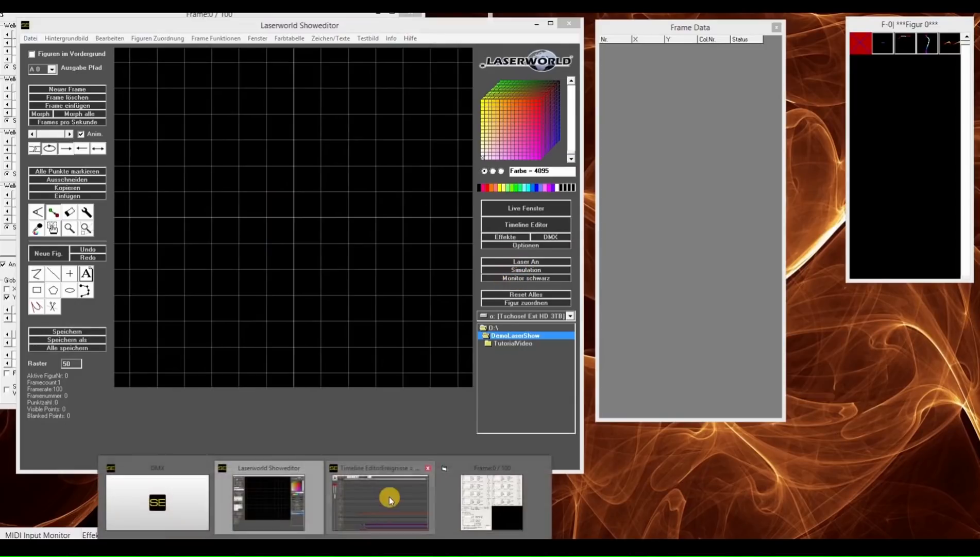
pyautogui.click(383, 468)
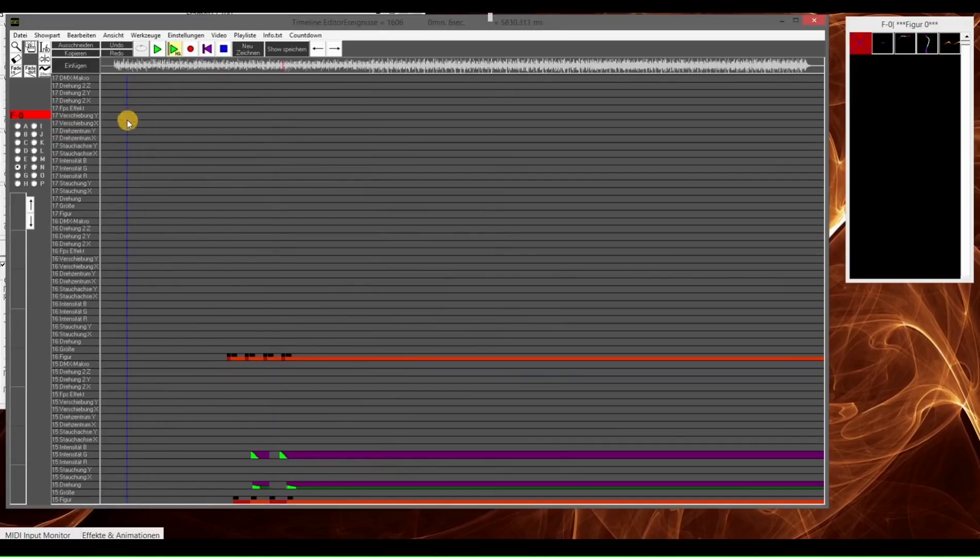
pyautogui.click(18, 159)
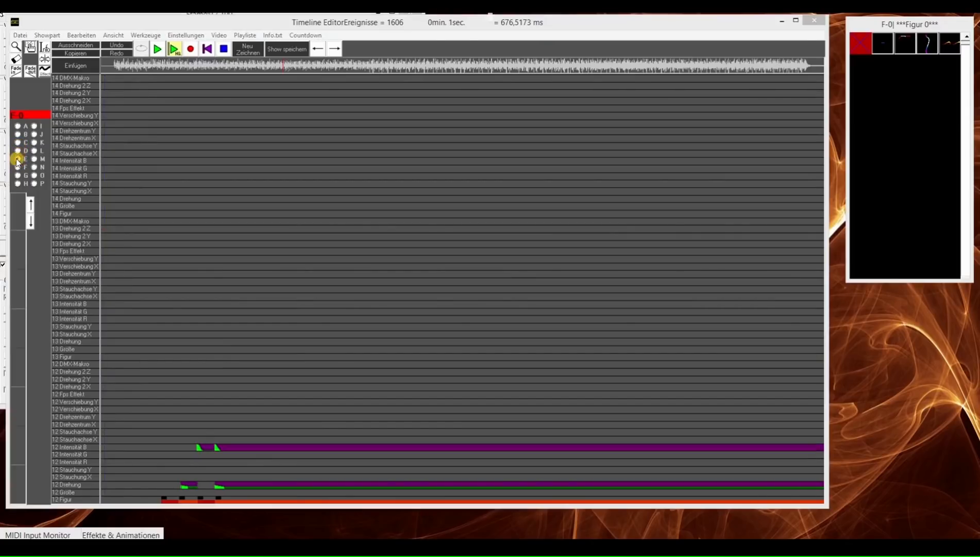
# Step: Record a live event that ends the running figure on the 12 Figur track, stopping the recording at about 45 s
pyautogui.click(85, 500)
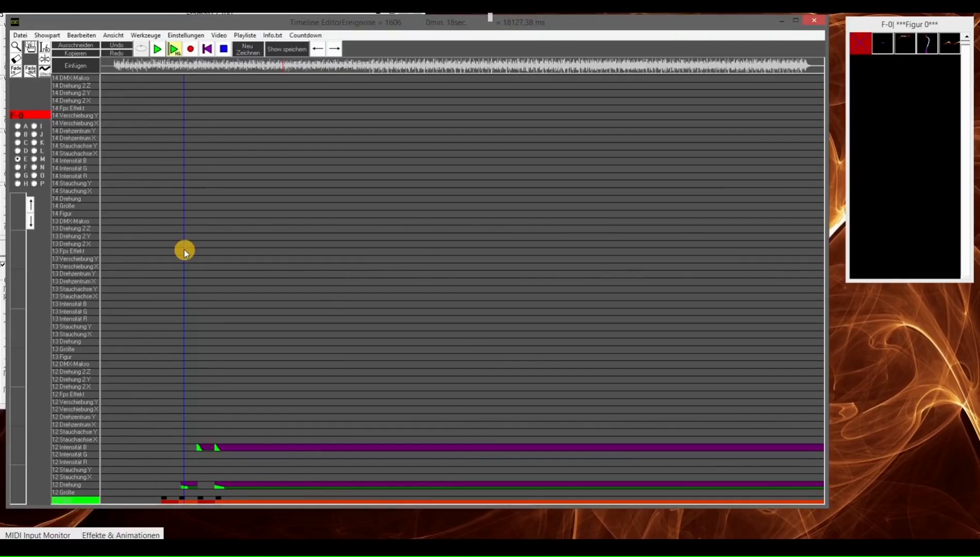
pyautogui.click(192, 51)
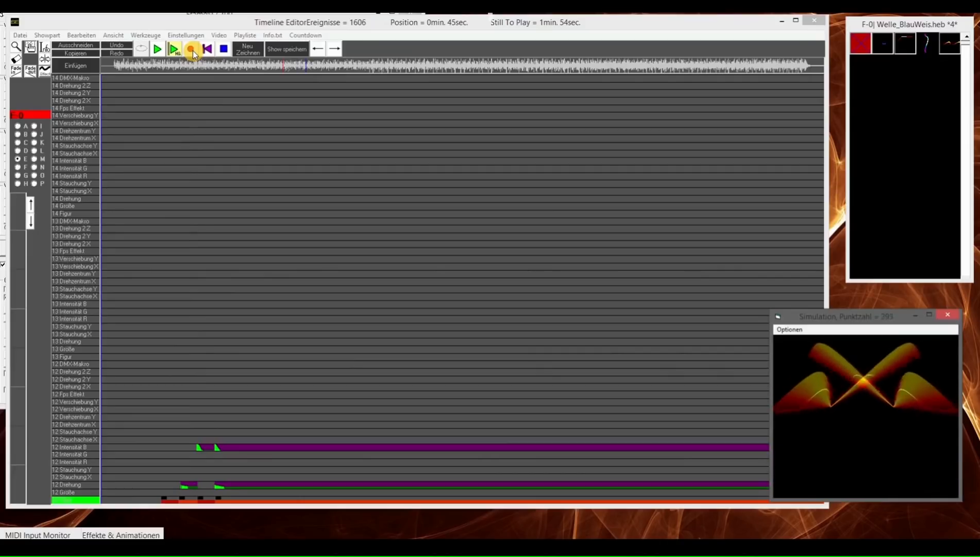
pyautogui.click(224, 49)
pyautogui.click(120, 112)
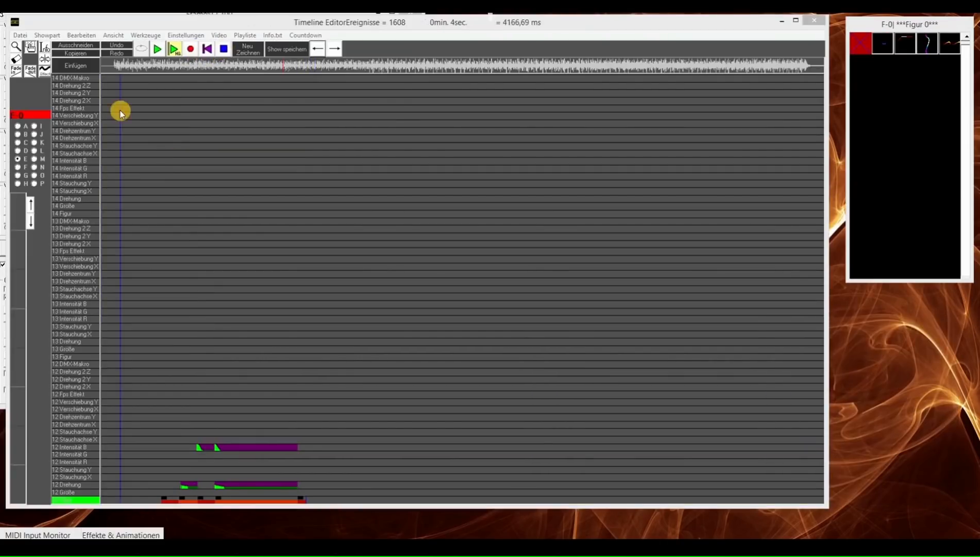
# Step: Display track page C and select the 6 Figur track as the recording target
pyautogui.click(19, 143)
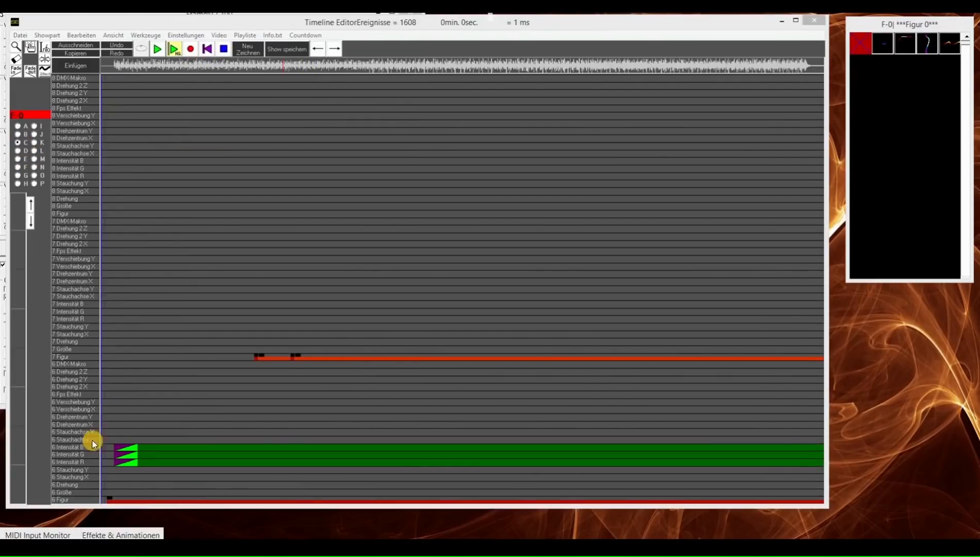
pyautogui.click(82, 498)
pyautogui.click(149, 137)
pyautogui.click(165, 98)
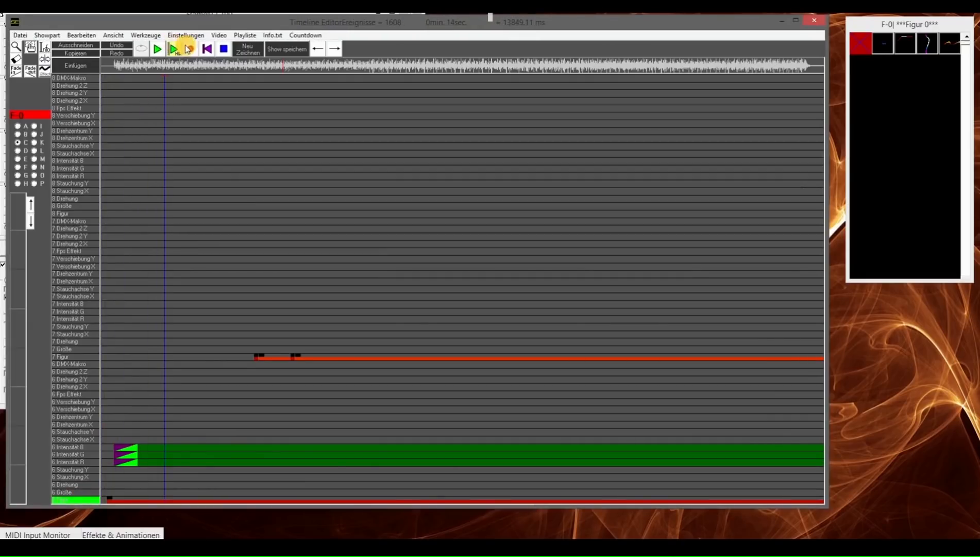
pyautogui.click(191, 49)
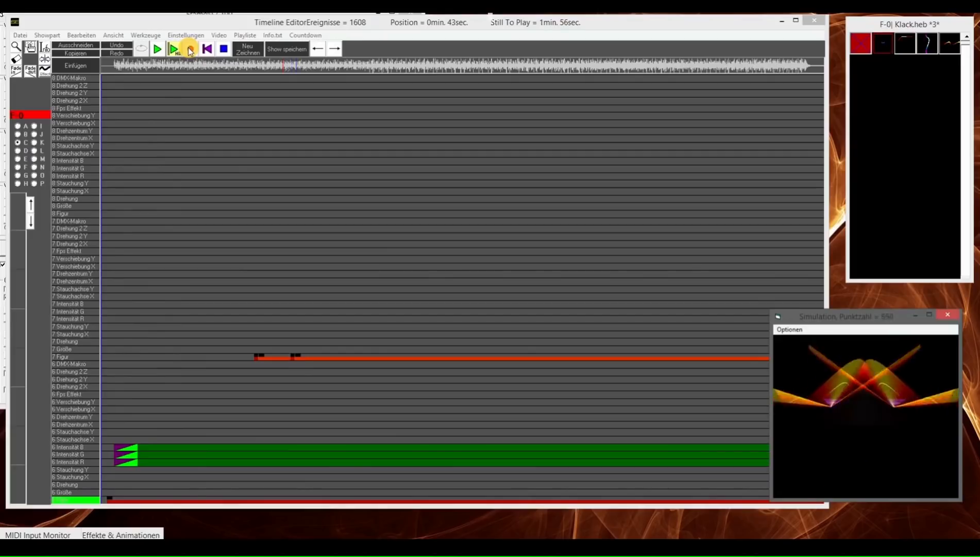
pyautogui.click(226, 50)
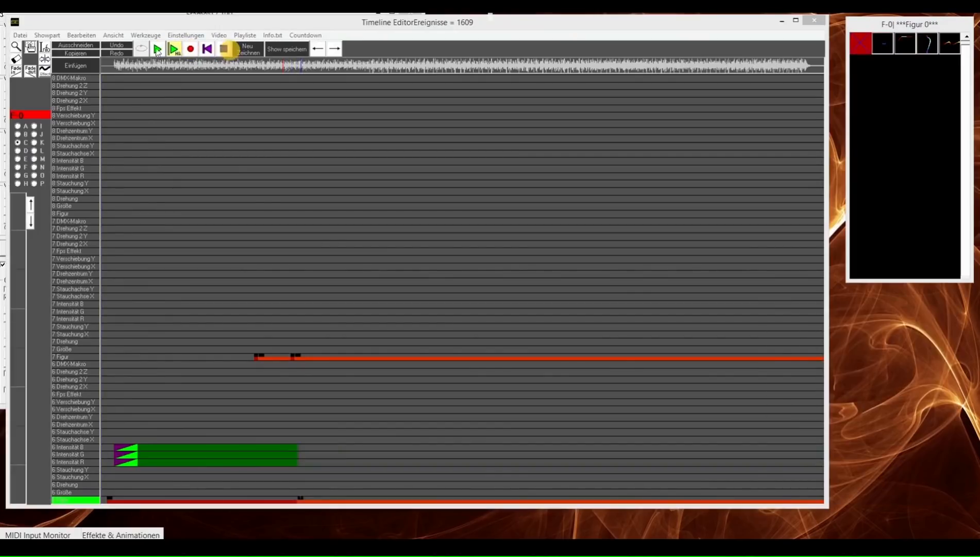
pyautogui.click(124, 44)
# Step: Record a live event that ends the figure on the selected 6 Figur track, stopping the recording at about 48 s
pyautogui.click(192, 49)
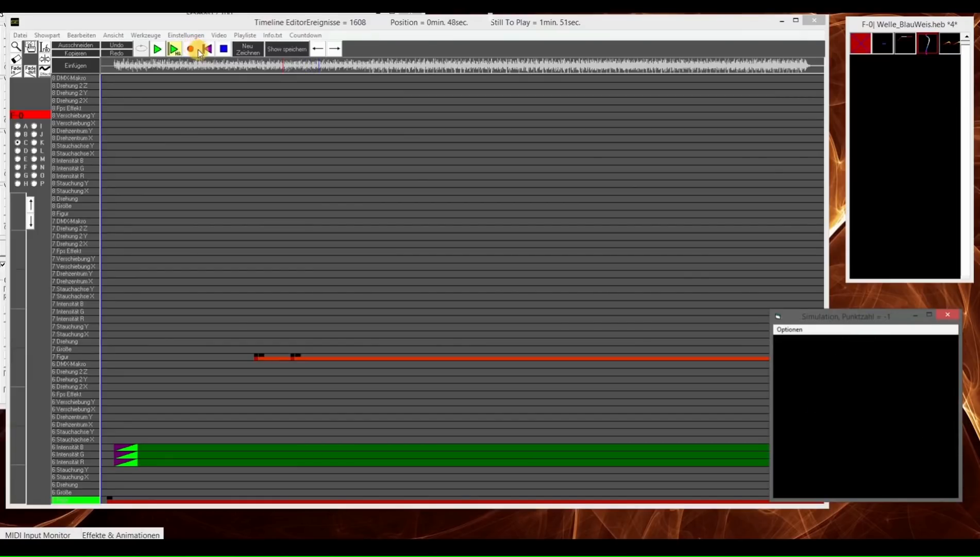
pyautogui.click(223, 48)
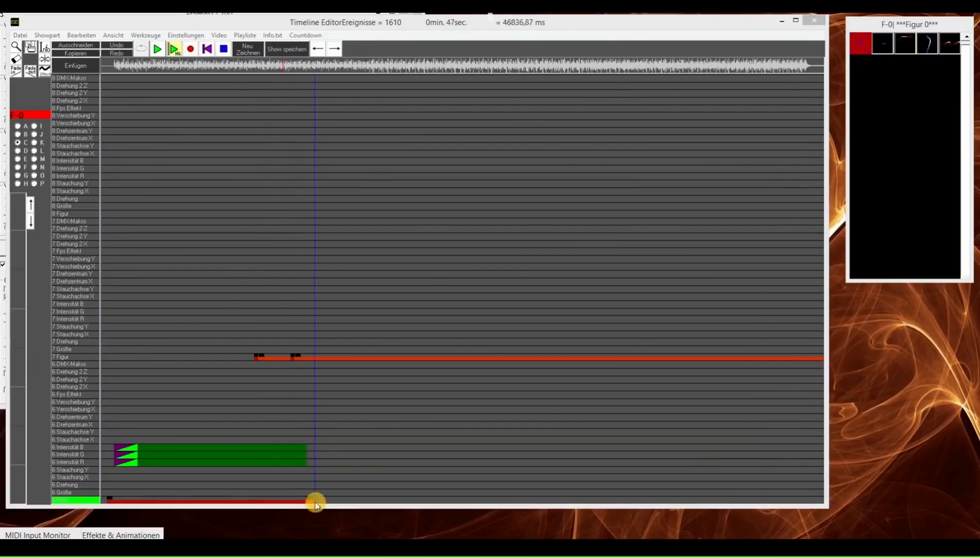
pyautogui.click(178, 355)
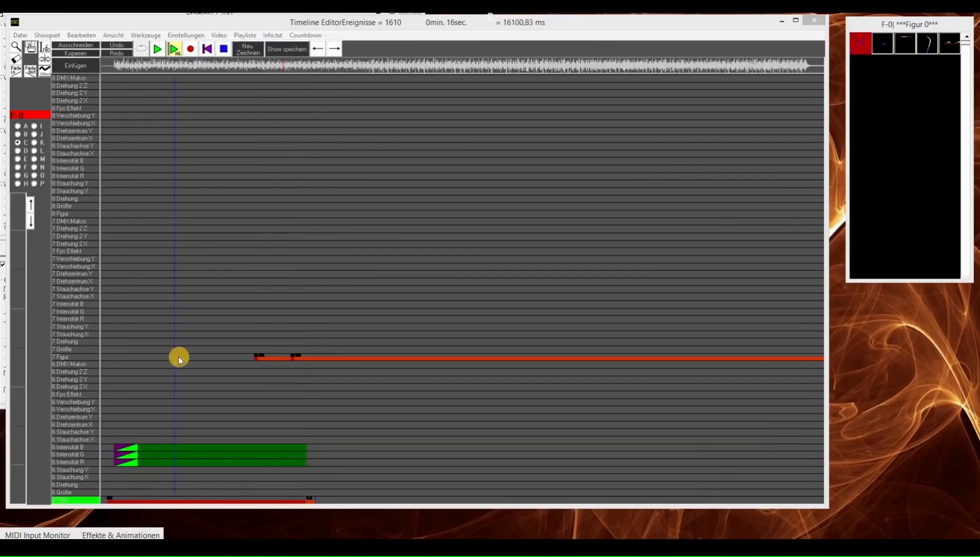
# Step: Select the 6 Intensität B, G and R tracks together for editing
pyautogui.click(80, 447)
pyautogui.moveTo(243, 463); pyautogui.dragTo(21, 191)
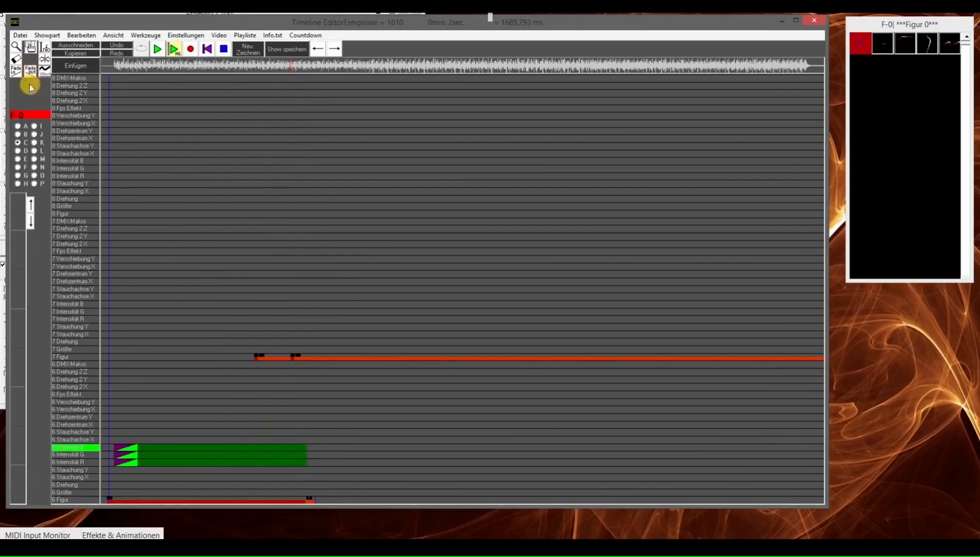
pyautogui.click(86, 455)
pyautogui.click(88, 464)
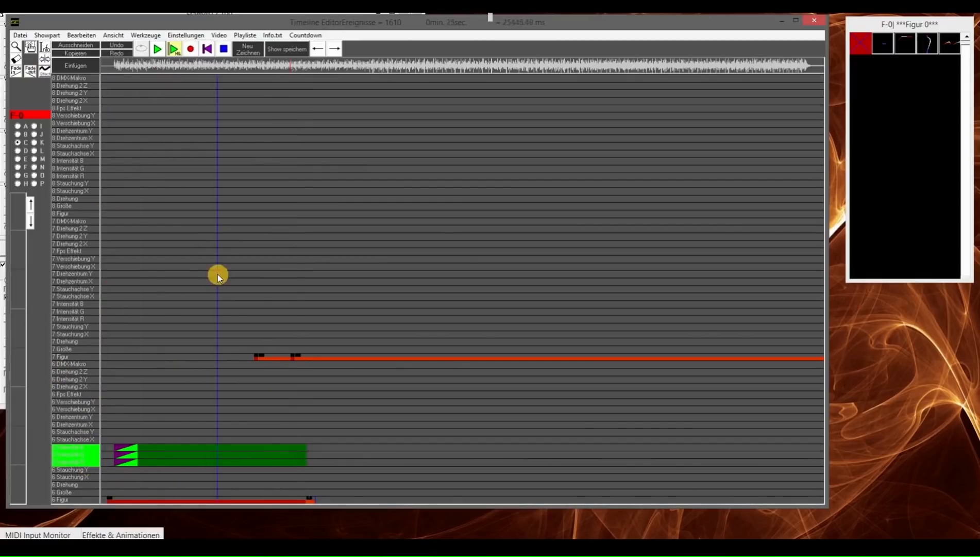
# Step: Try to record a manual live fade-out on the three selected intensity tracks during playback, and undo that recording
pyautogui.click(246, 66)
pyautogui.click(265, 66)
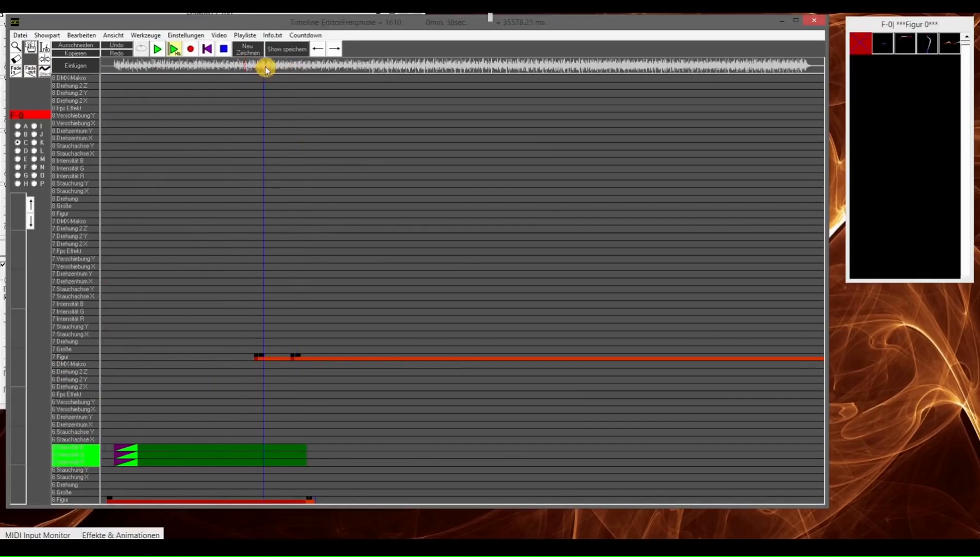
pyautogui.click(275, 67)
pyautogui.click(174, 49)
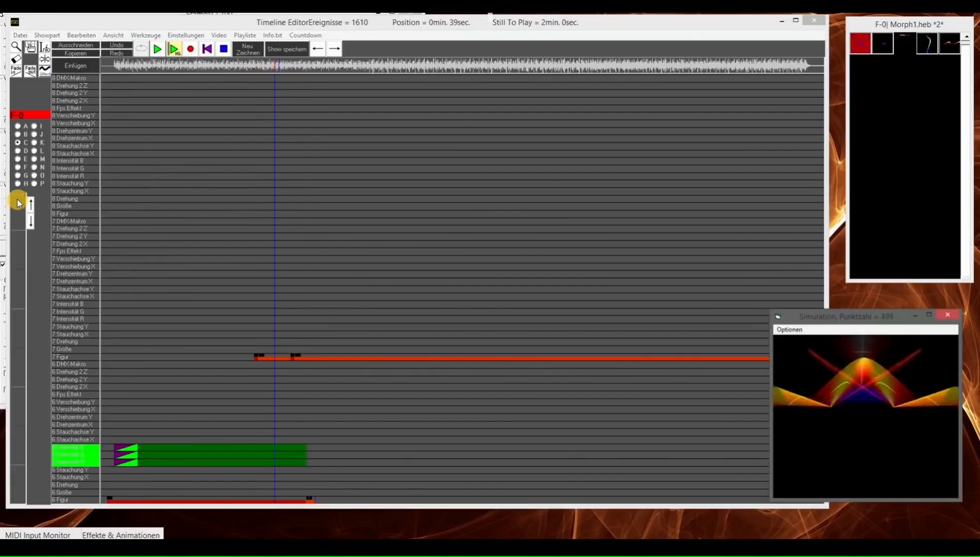
pyautogui.click(18, 197)
pyautogui.moveTo(18, 198); pyautogui.dragTo(18, 504)
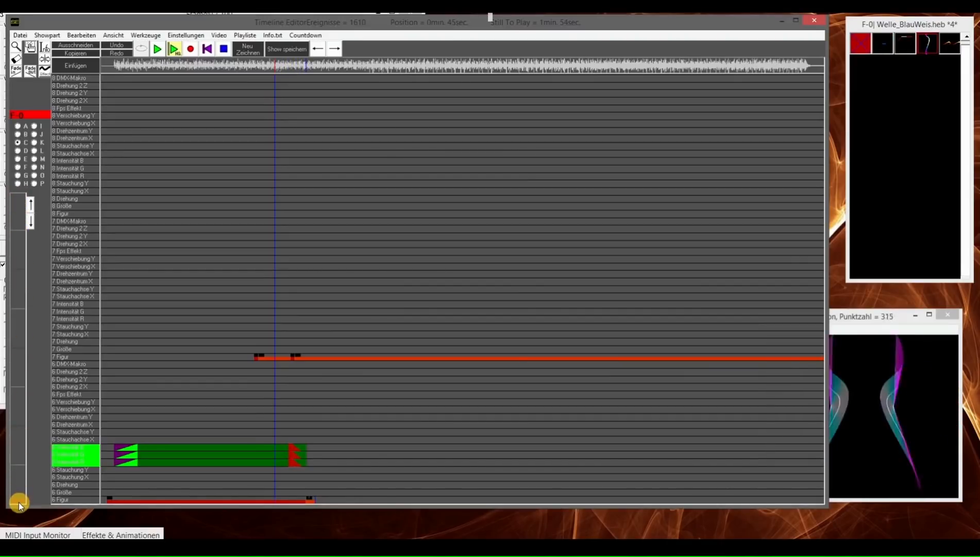
pyautogui.click(223, 49)
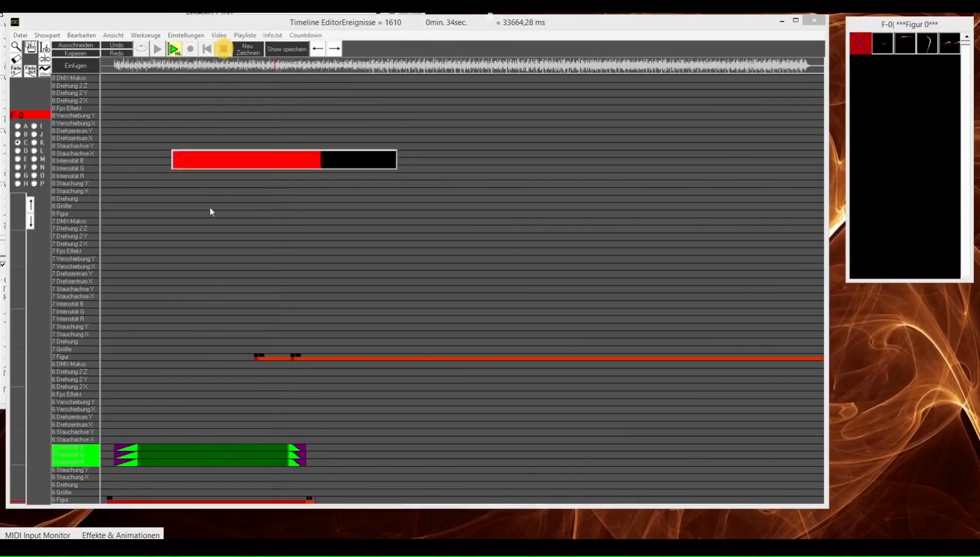
pyautogui.click(16, 47)
pyautogui.moveTo(316, 434); pyautogui.dragTo(280, 466)
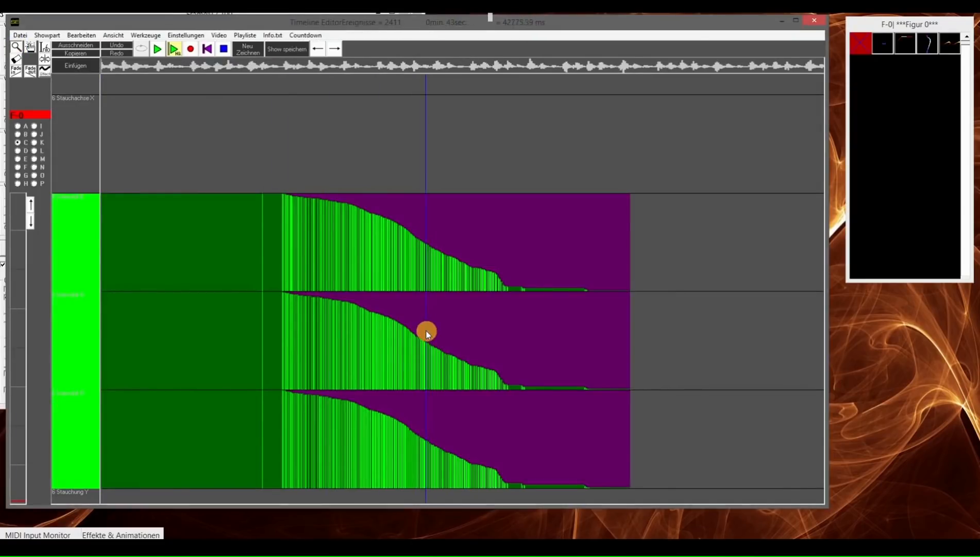
pyautogui.click(117, 46)
# Step: Draw a linear fade-out over the end of the 6 Intensität B, G and R tracks, ending at about 45 s, and redraw the full timeline
pyautogui.click(30, 73)
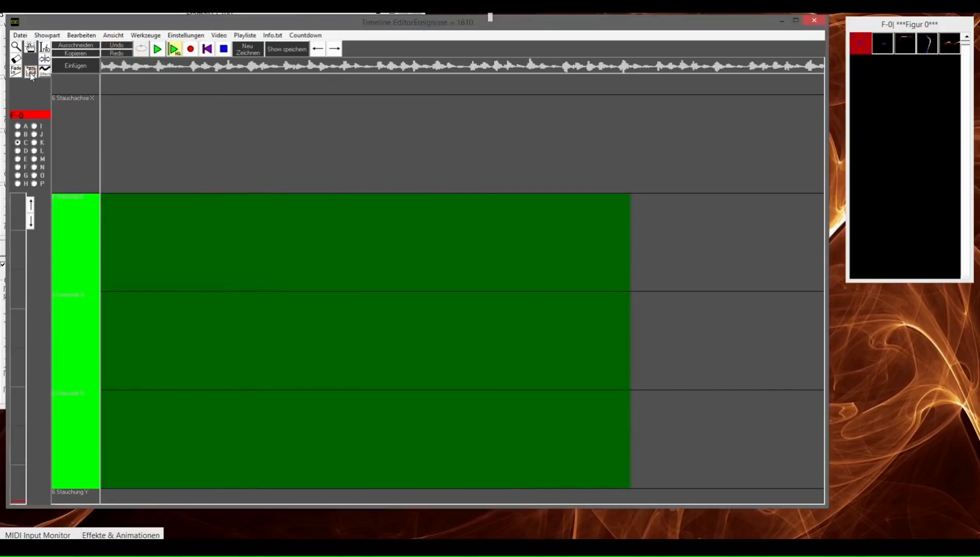
pyautogui.moveTo(377, 242); pyautogui.dragTo(626, 433)
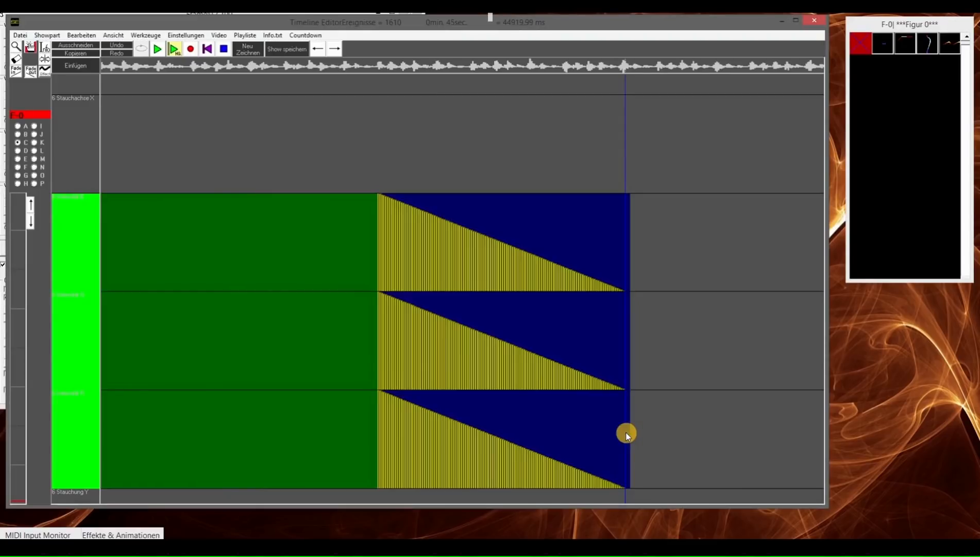
pyautogui.click(249, 50)
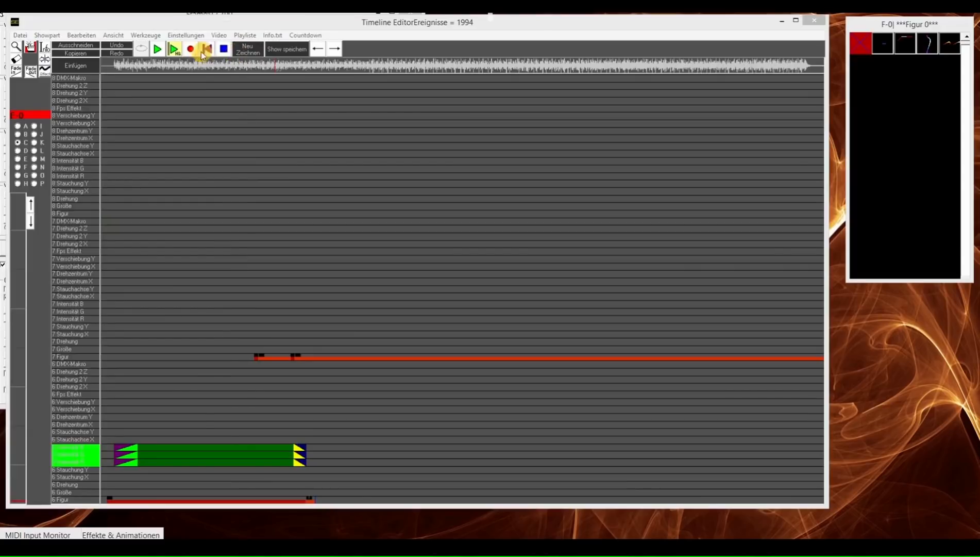
# Step: Play back the show across the end of the 6 Intensität tracks to check the fade-out in the simulation
pyautogui.click(253, 66)
pyautogui.click(157, 49)
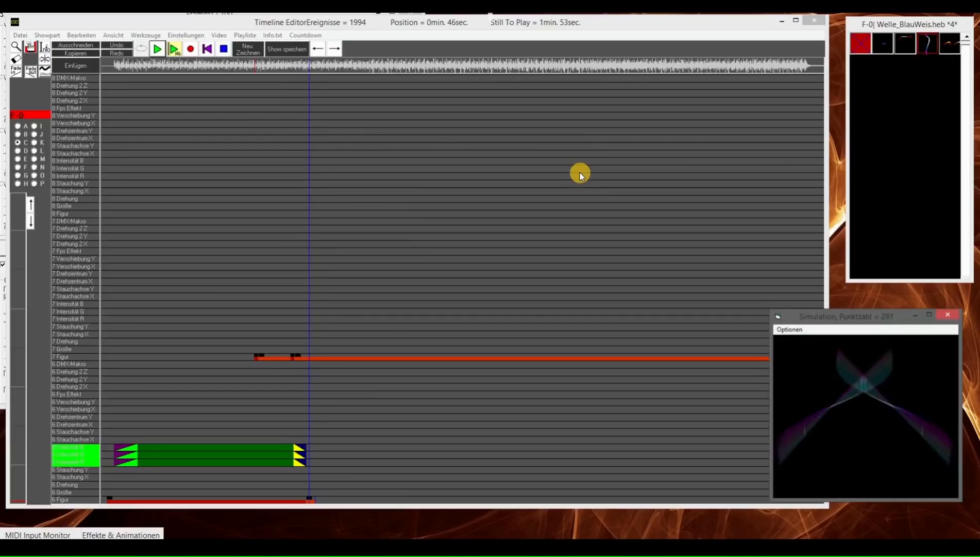
pyautogui.click(227, 50)
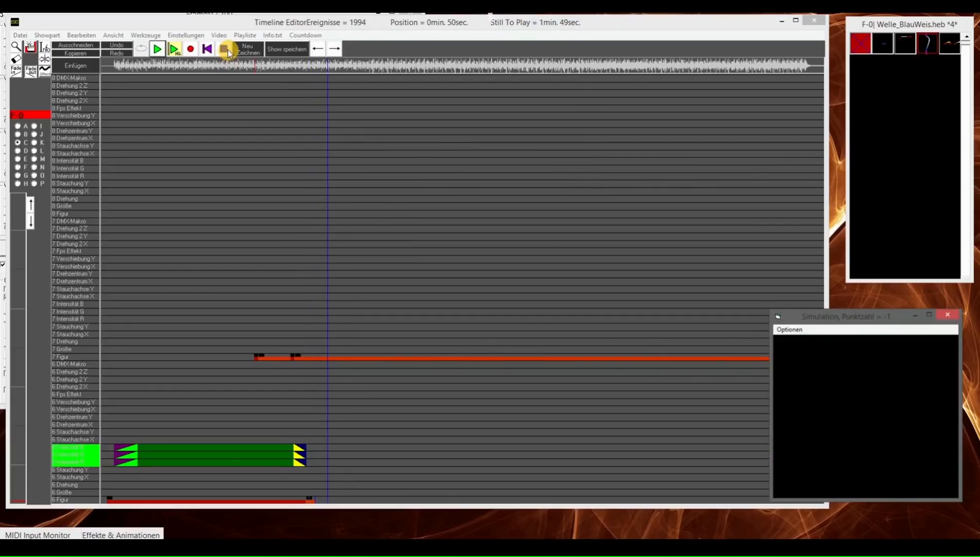
pyautogui.click(142, 74)
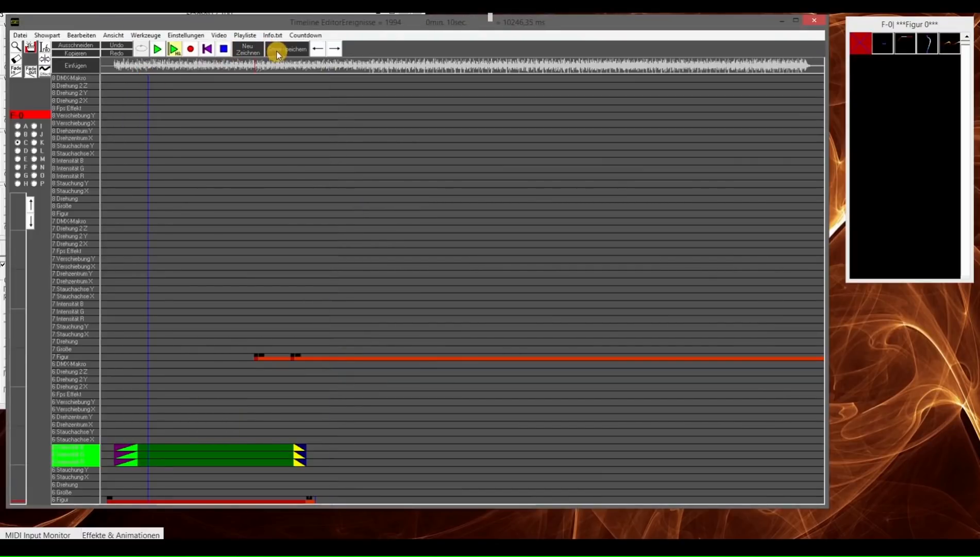
pyautogui.click(413, 63)
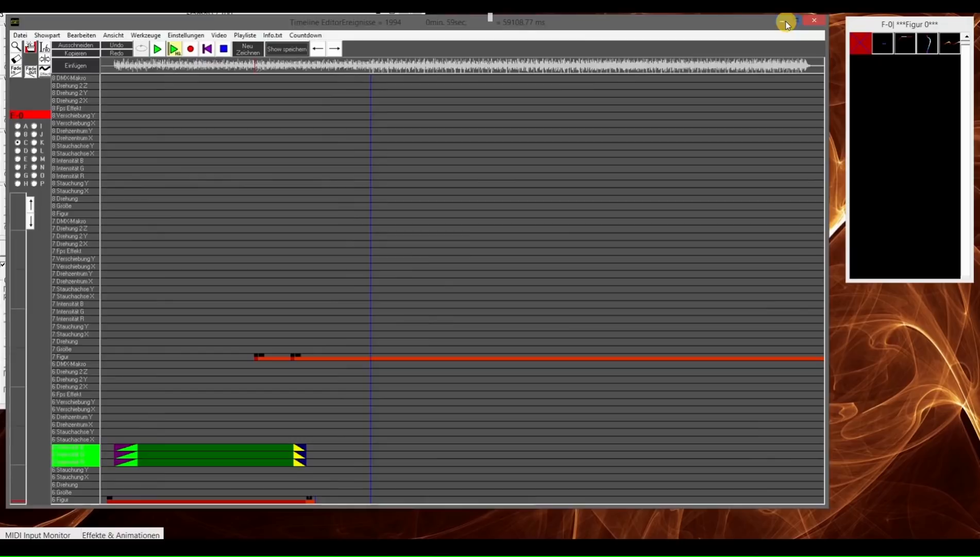
# Step: Return to the figure editor and draw a centred 12-sided polygon with a radius of about 30000 and 12 overlapping edges
pyautogui.click(783, 21)
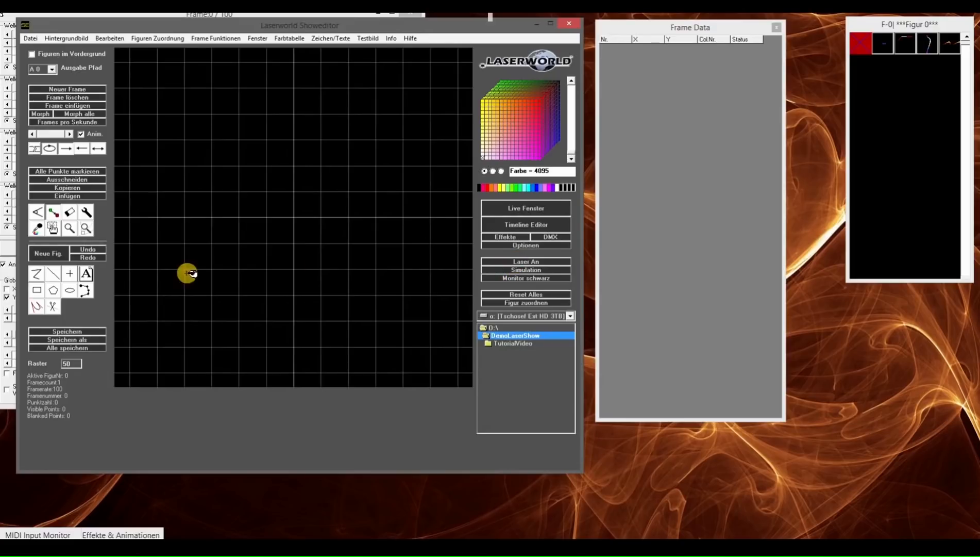
pyautogui.click(53, 289)
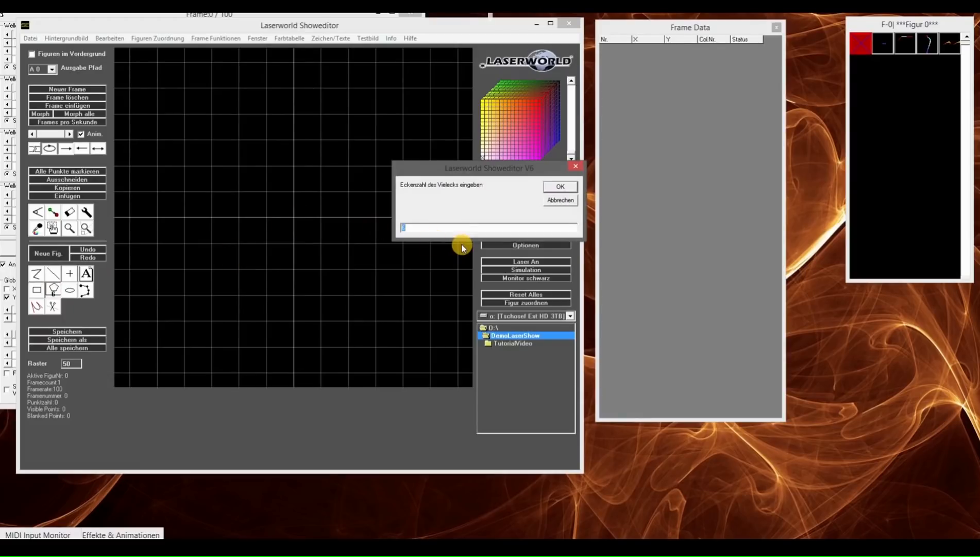
pyautogui.click(575, 189)
pyautogui.click(291, 216)
pyautogui.moveTo(298, 217); pyautogui.dragTo(291, 372)
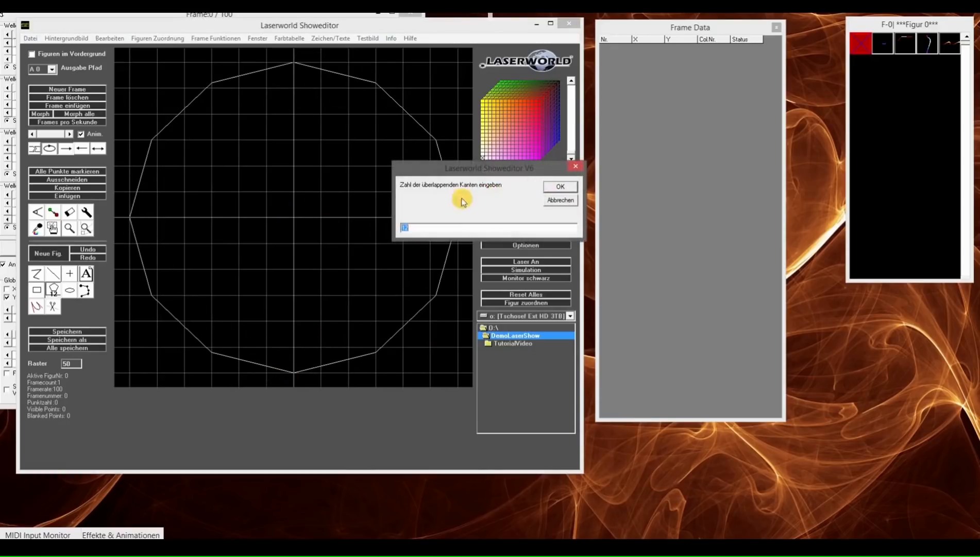
pyautogui.click(559, 191)
# Step: Set the raster to 1 and colour every second polygon corner blue (colour 15), starting with the topmost corner
pyautogui.click(80, 362)
pyautogui.write('1')
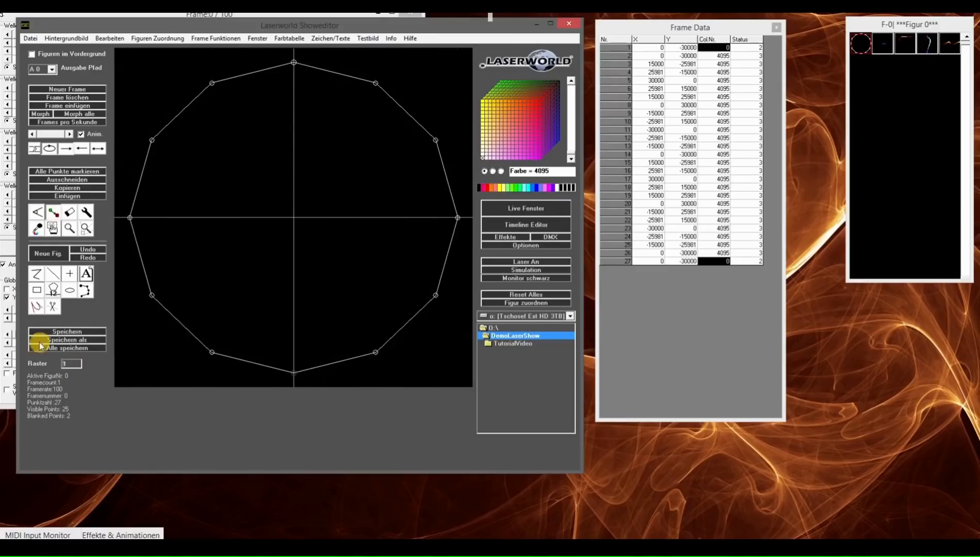
pyautogui.click(539, 190)
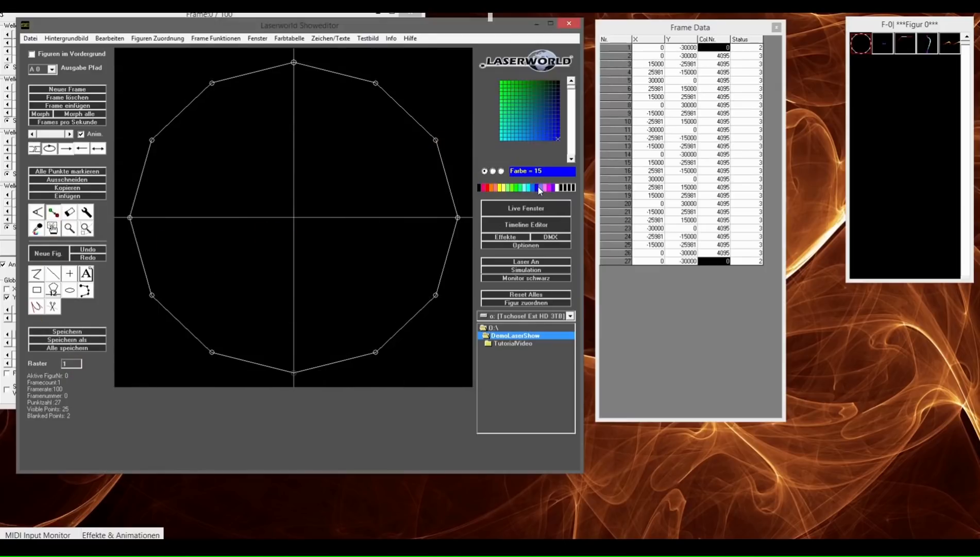
pyautogui.click(294, 62)
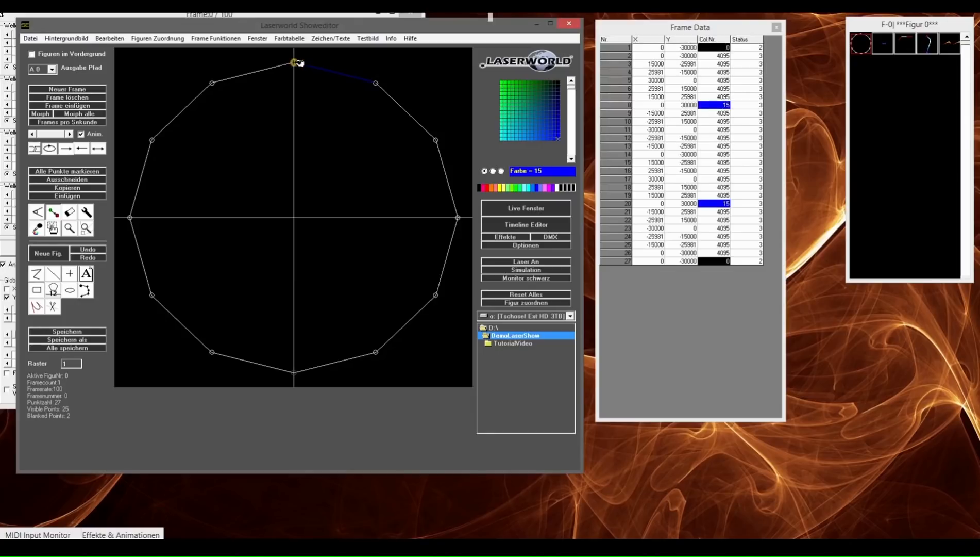
pyautogui.click(433, 136)
pyautogui.click(435, 295)
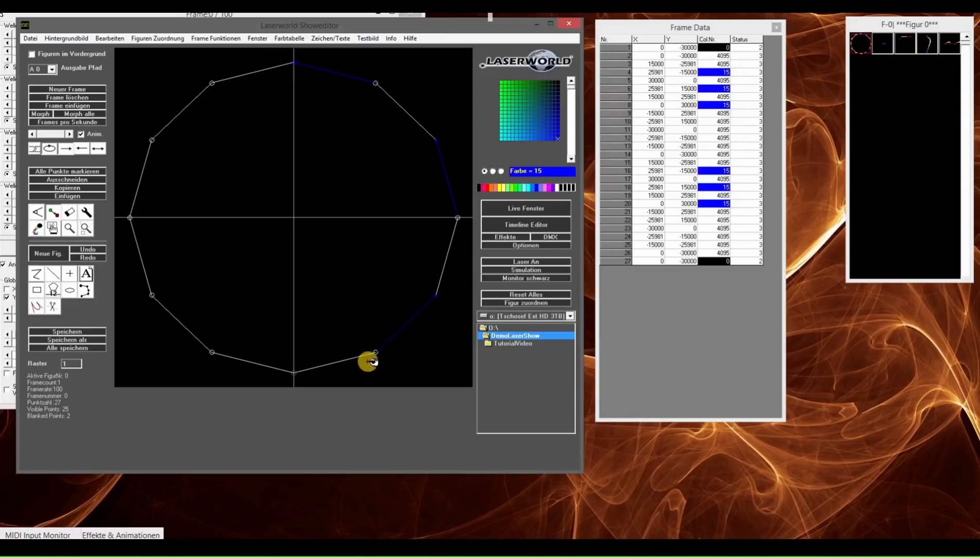
pyautogui.click(294, 372)
pyautogui.click(154, 293)
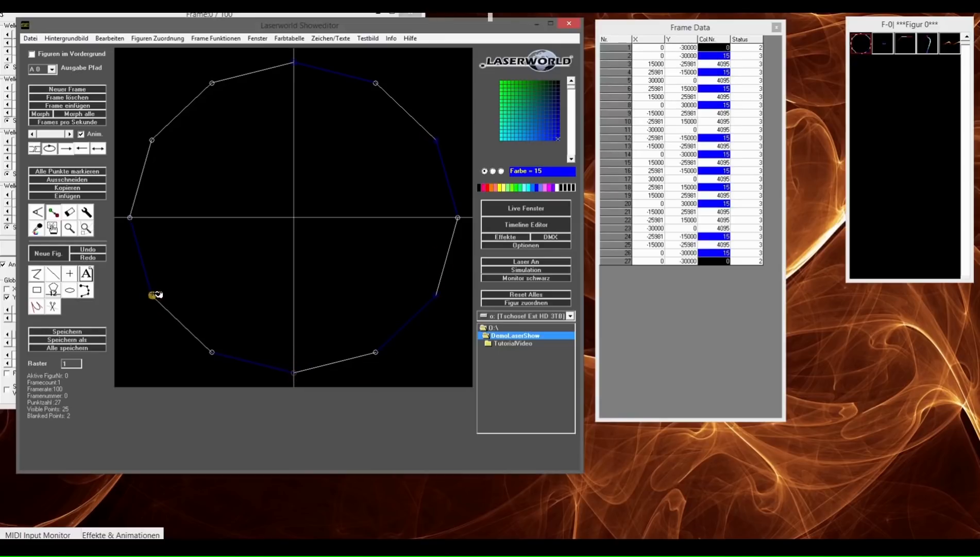
pyautogui.click(154, 141)
pyautogui.click(458, 160)
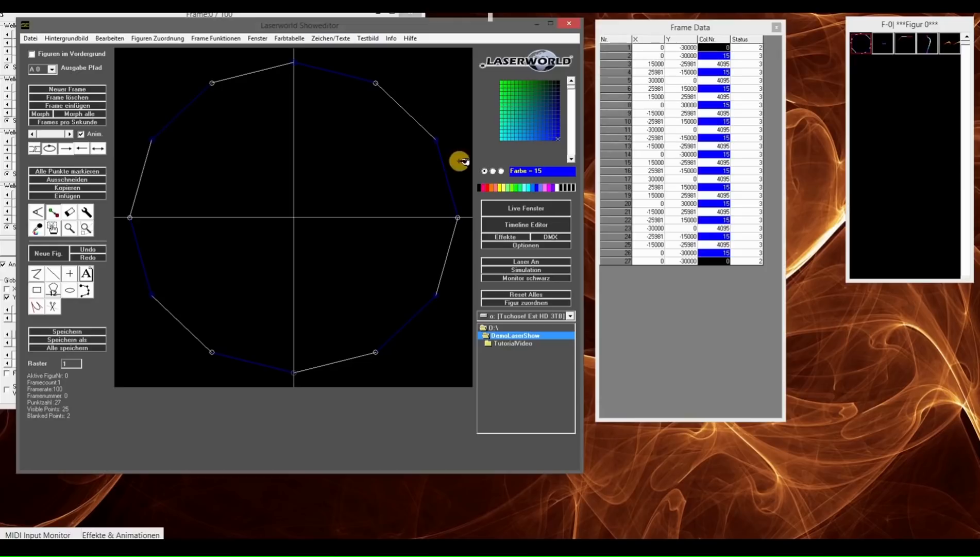
# Step: Colour the six remaining white corners of the 12-sided polygon orange, alternating with the blue ones
pyautogui.click(499, 187)
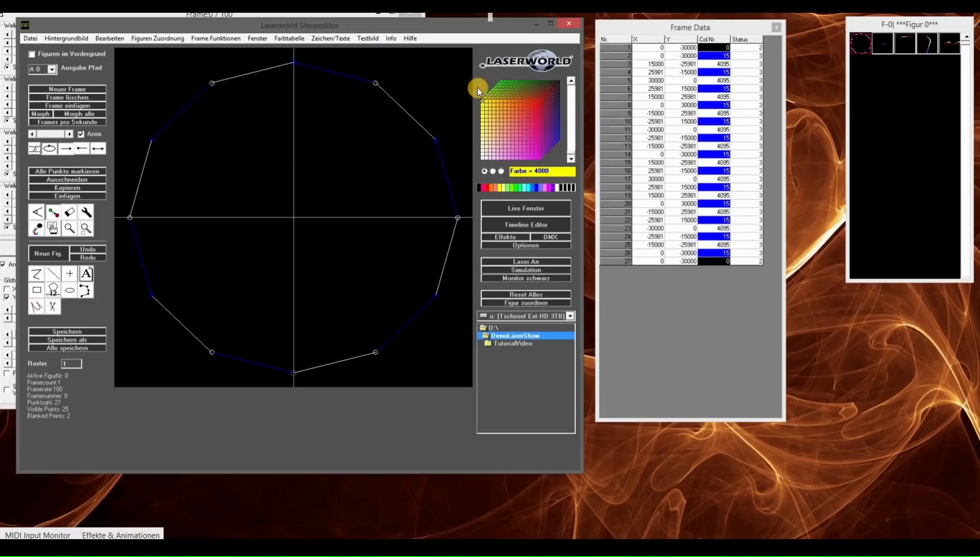
pyautogui.click(509, 101)
pyautogui.click(379, 81)
pyautogui.click(457, 218)
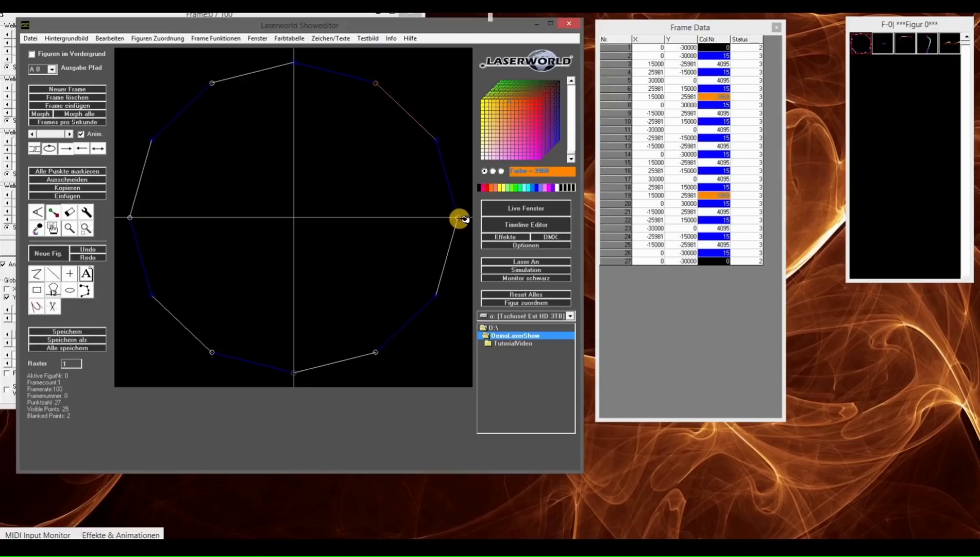
pyautogui.click(382, 353)
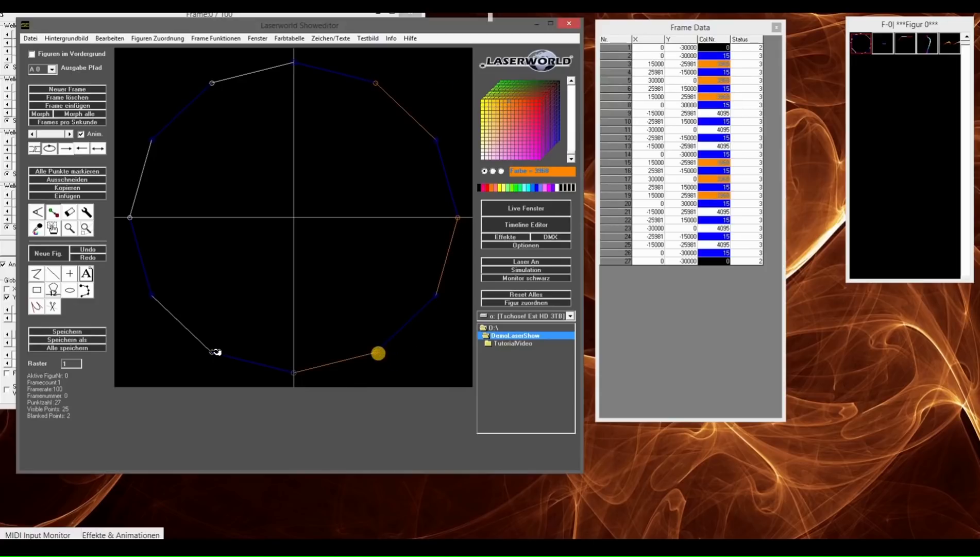
pyautogui.click(213, 352)
pyautogui.click(131, 217)
pyautogui.click(200, 87)
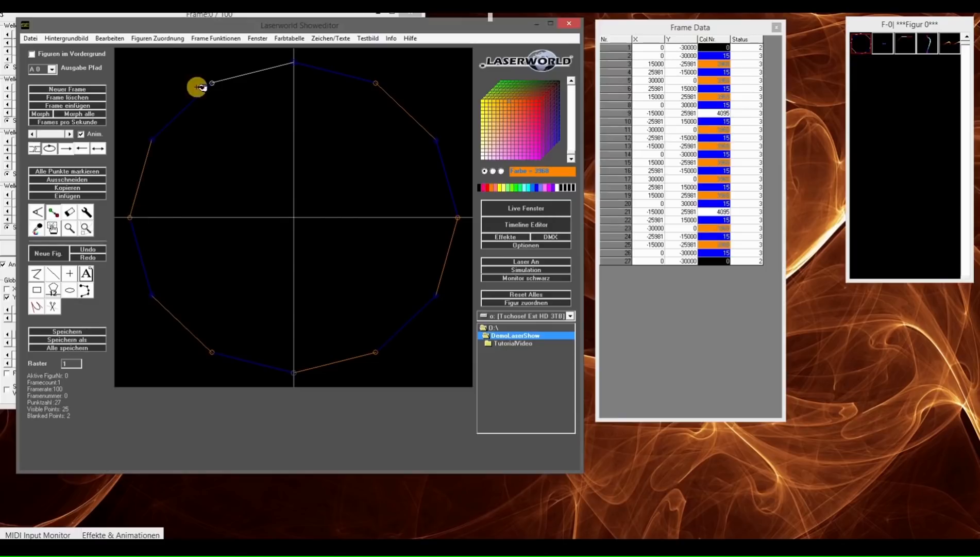
pyautogui.click(213, 82)
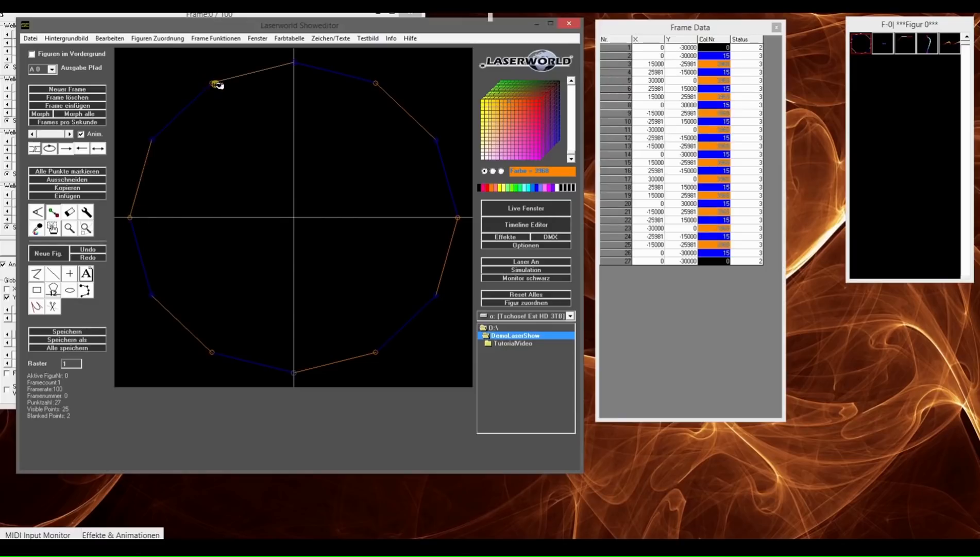
# Step: Switch the laser output on and, in the figure's effects, reset the colour intensities and make Intensität R, G and B absolute
pyautogui.click(501, 258)
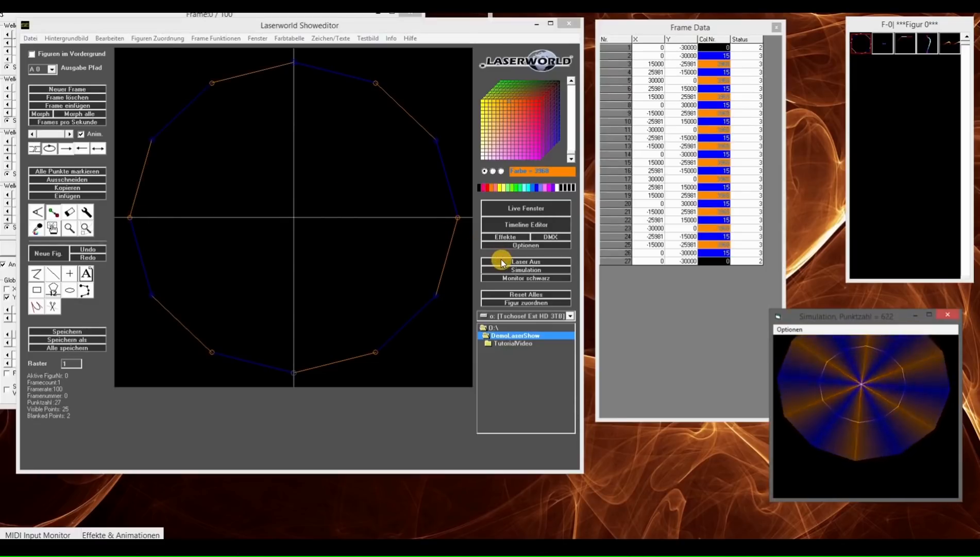
pyautogui.click(501, 238)
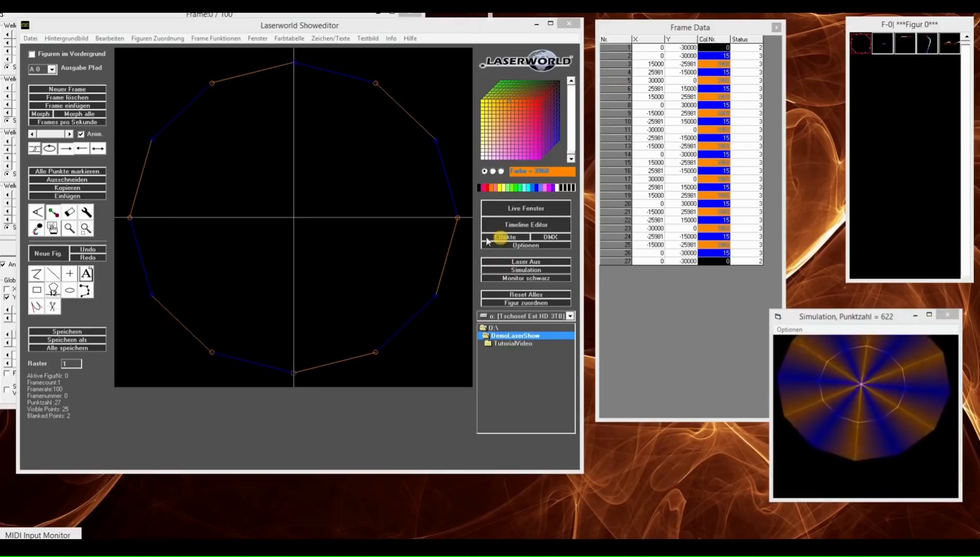
pyautogui.click(192, 123)
pyautogui.click(192, 129)
pyautogui.click(342, 112)
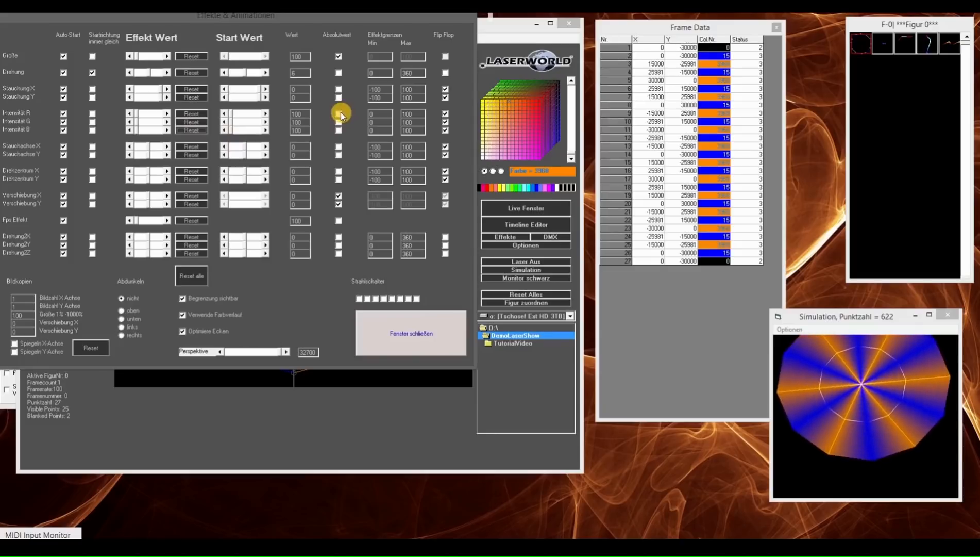
pyautogui.click(339, 121)
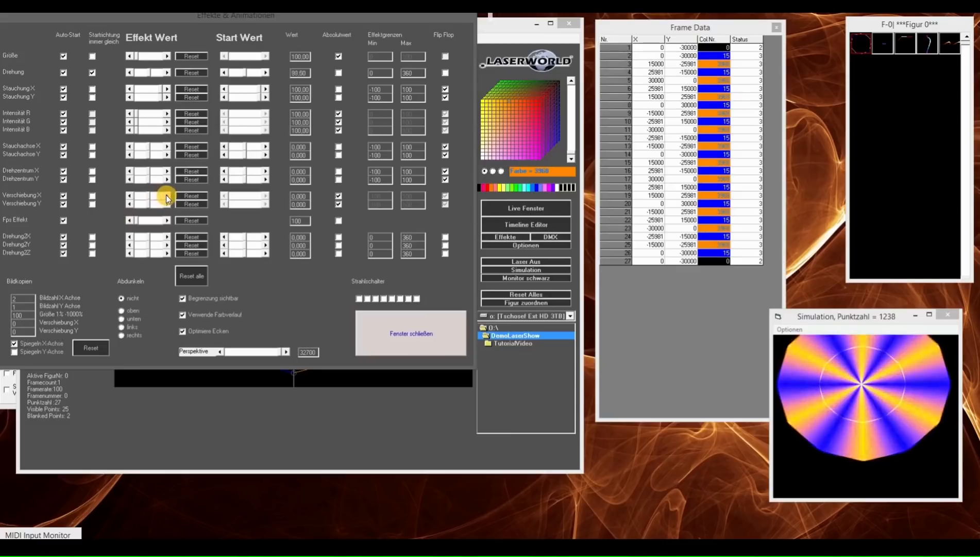
# Step: Make Verschiebung X and Y non-absolute and give both an effect value so the figure shifts continuously along both axes
pyautogui.click(338, 197)
pyautogui.click(338, 204)
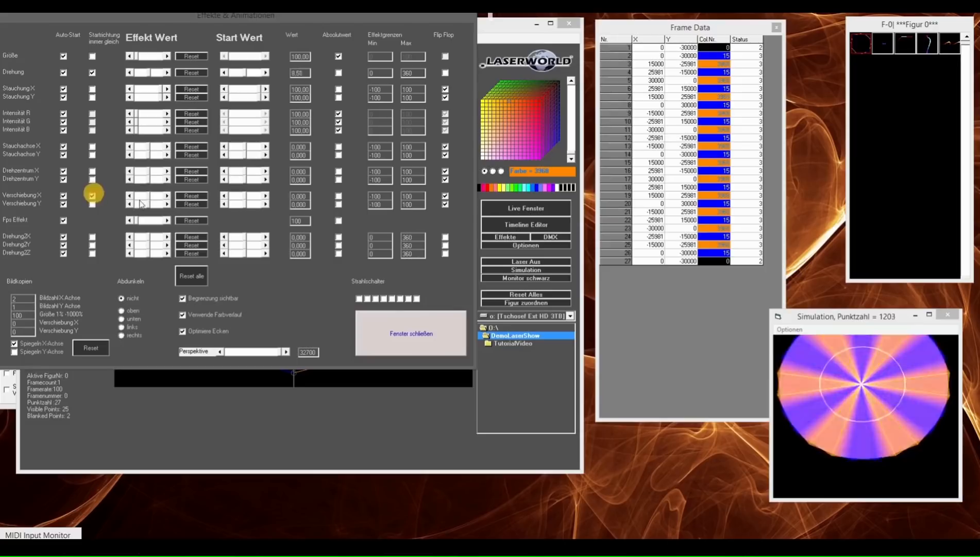
pyautogui.click(167, 195)
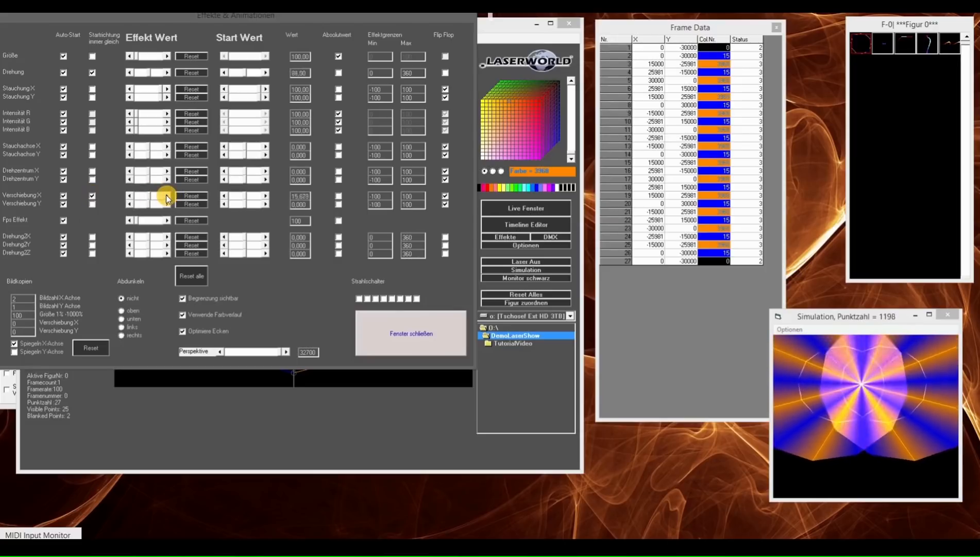
pyautogui.click(165, 203)
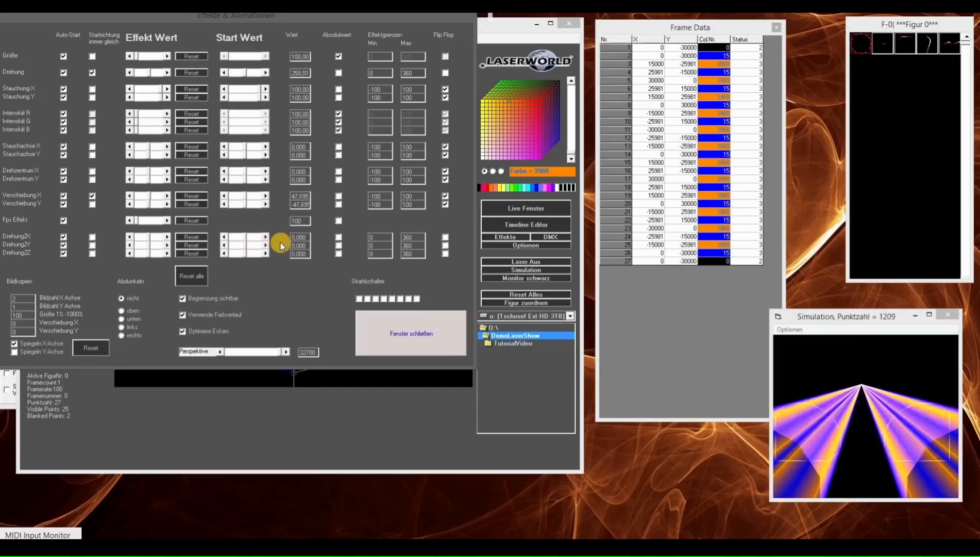
# Step: Animate Intensität G between 0 and 100 with a non-absolute effect, and set Intensität R and B as absolute values
pyautogui.click(166, 122)
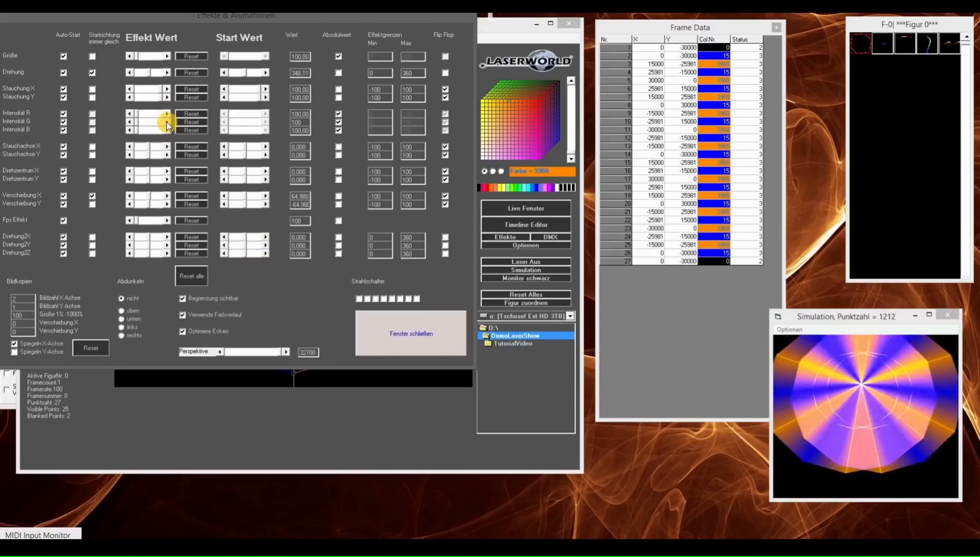
pyautogui.click(166, 121)
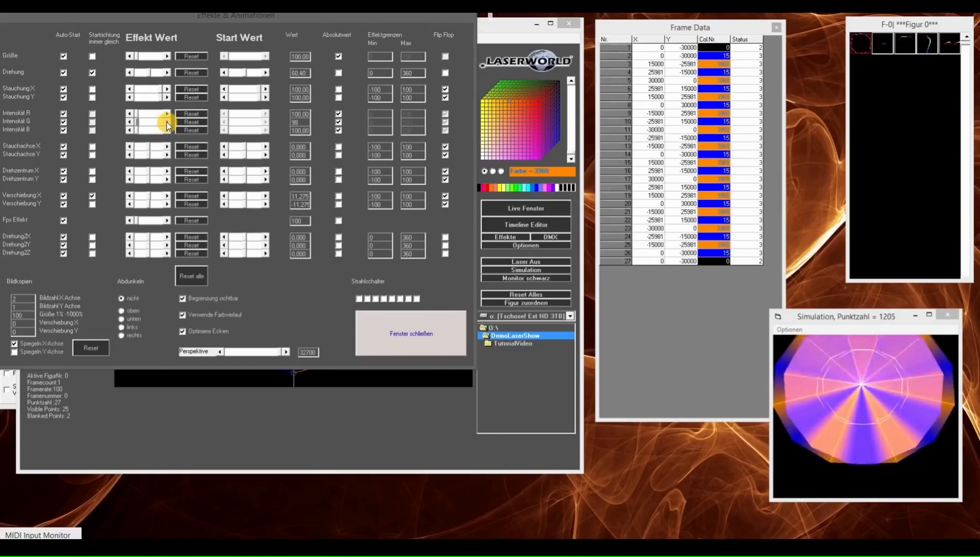
pyautogui.click(166, 122)
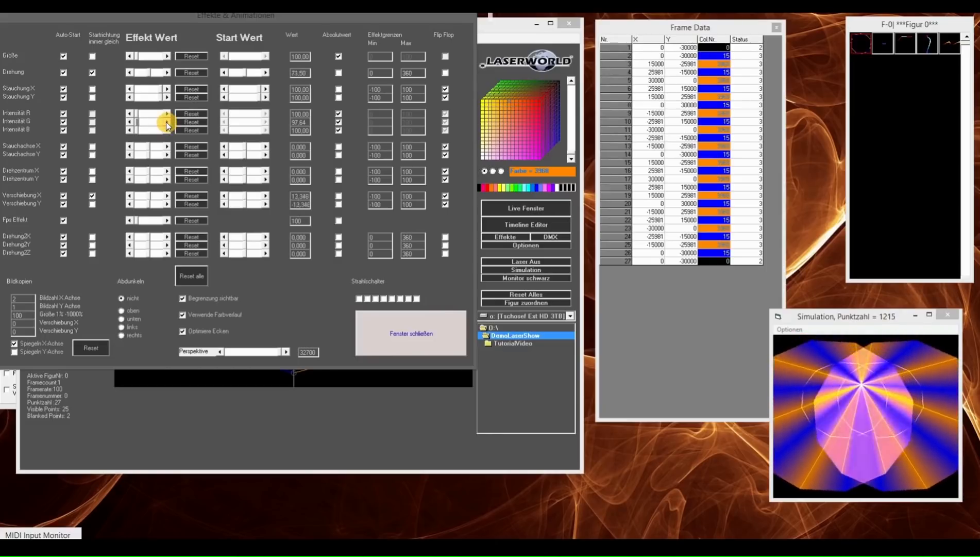
pyautogui.click(339, 130)
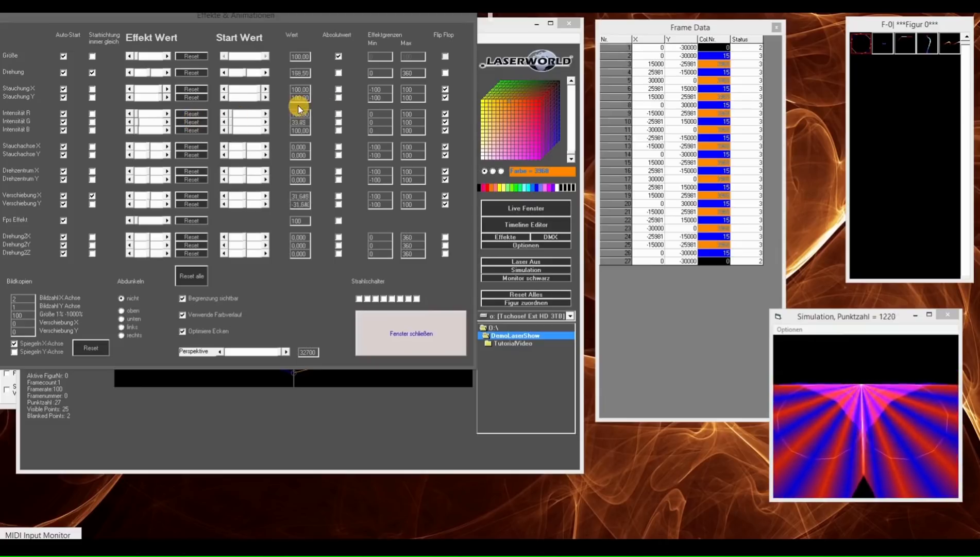
pyautogui.click(338, 114)
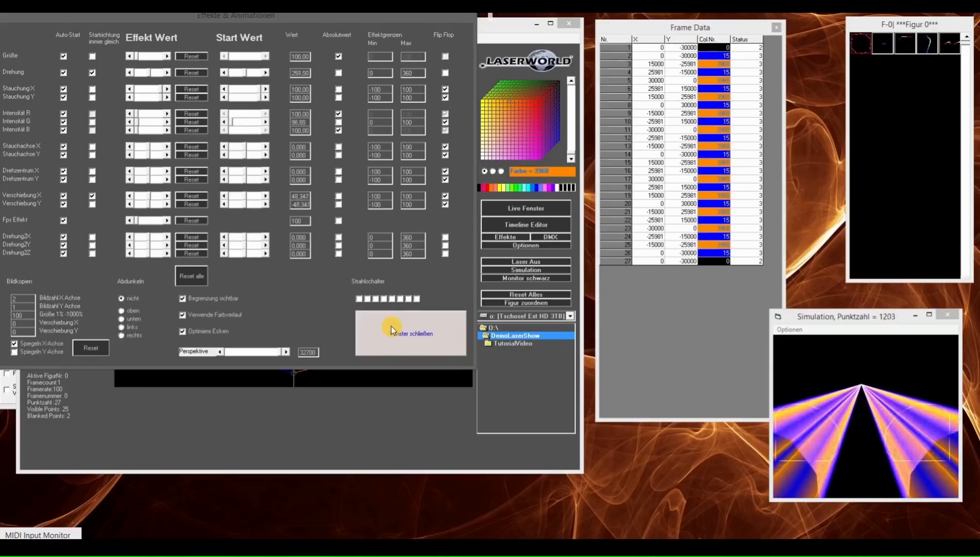
# Step: Fine-tune the speed and direction of the Drehung effect and return to the figure editor
pyautogui.moveTo(147, 82); pyautogui.dragTo(115, 73)
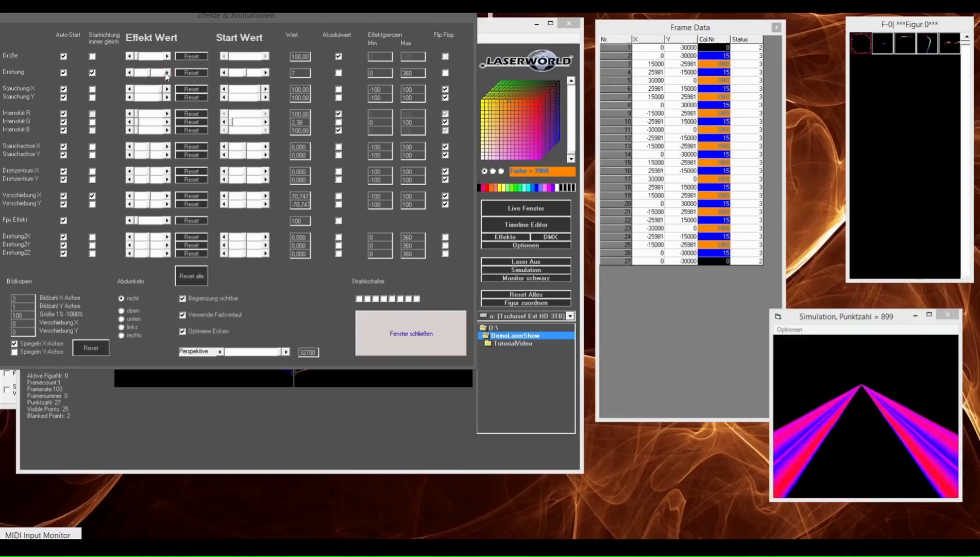
pyautogui.click(129, 73)
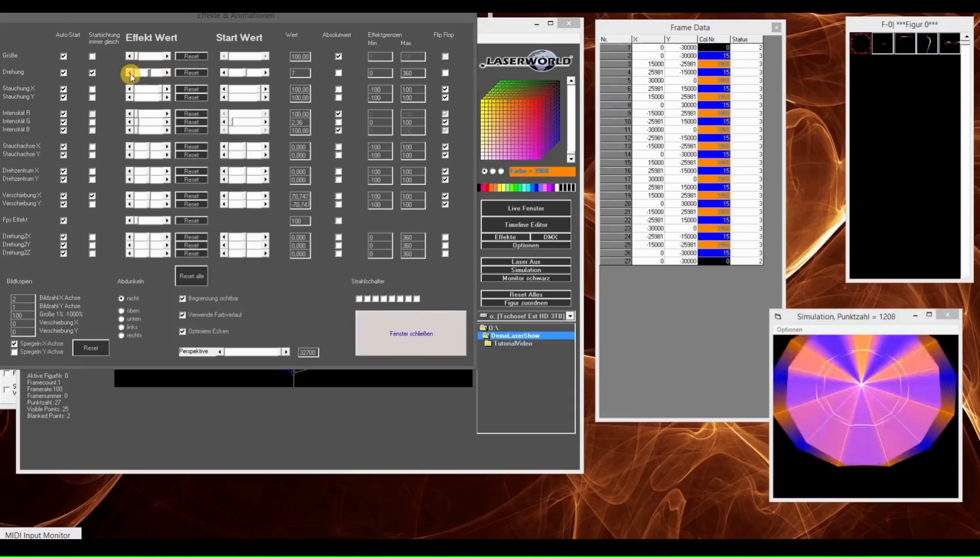
pyautogui.click(165, 73)
pyautogui.click(165, 73)
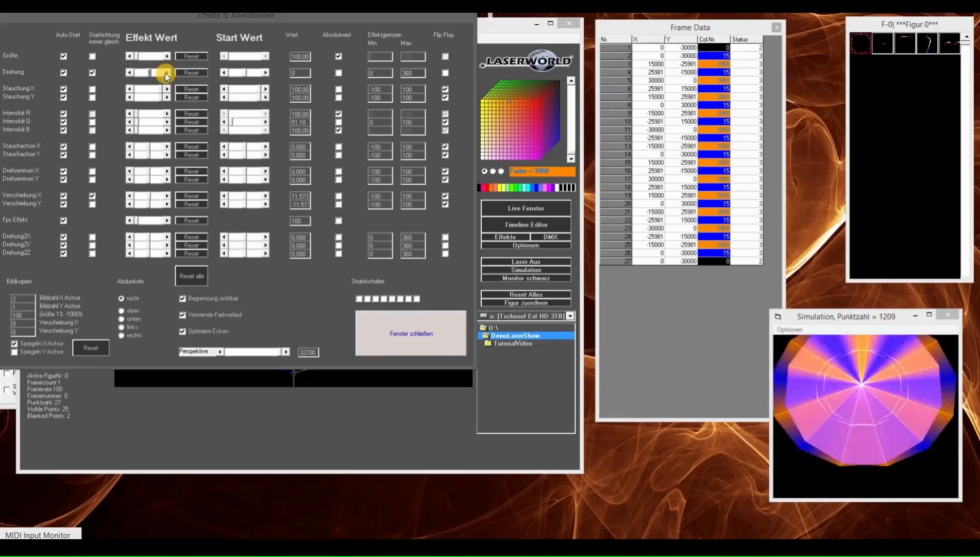
pyautogui.click(131, 73)
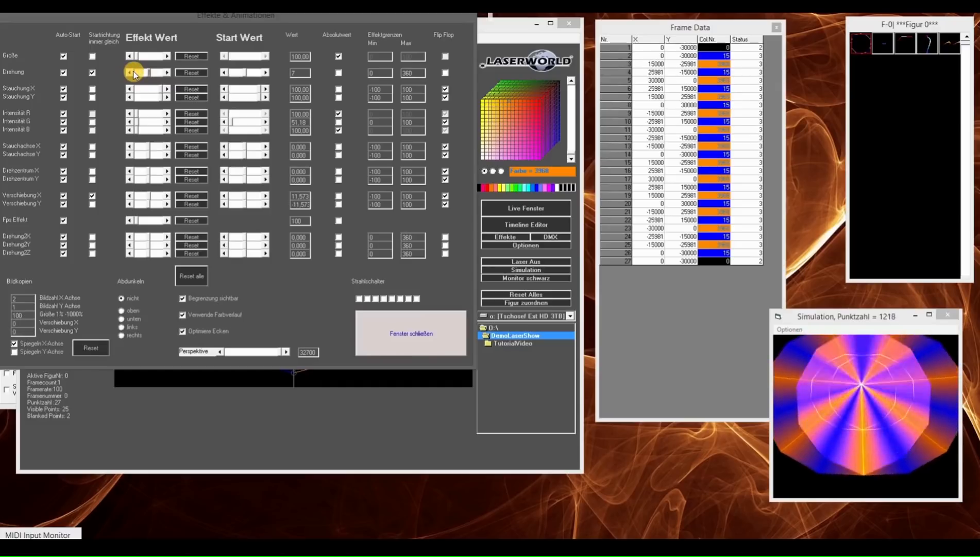
pyautogui.click(130, 73)
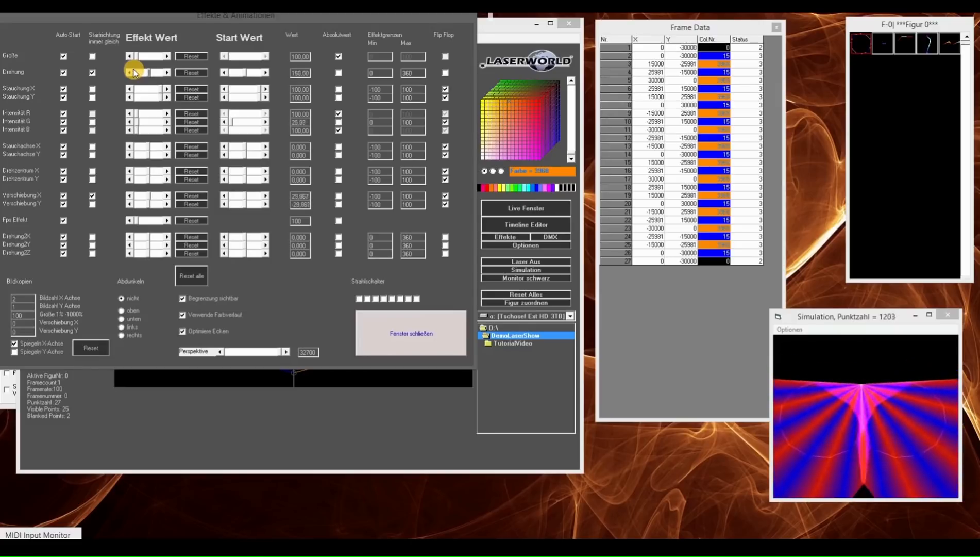
pyautogui.click(505, 236)
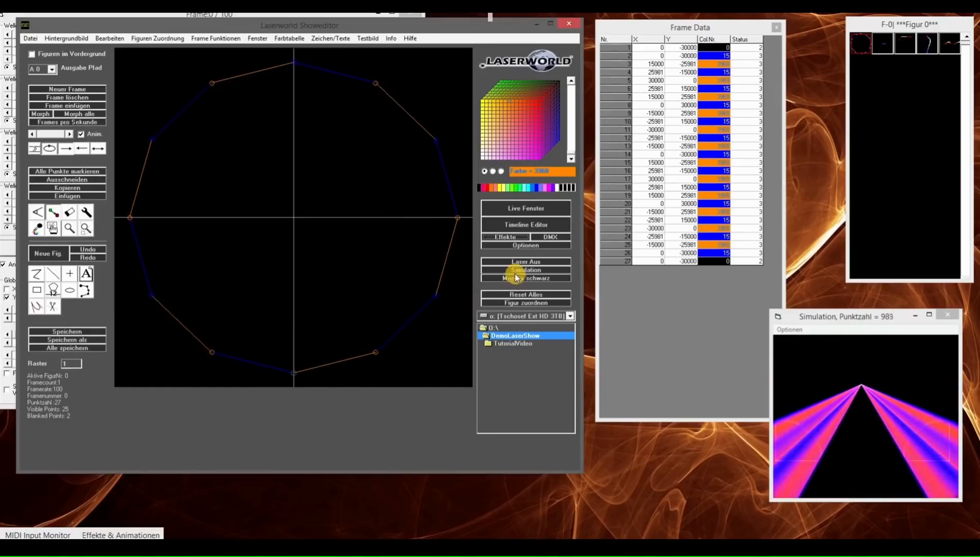
# Step: Save the blue-orange polygon figure as Tunnel1 in the DemoLaserShow folder
pyautogui.click(82, 330)
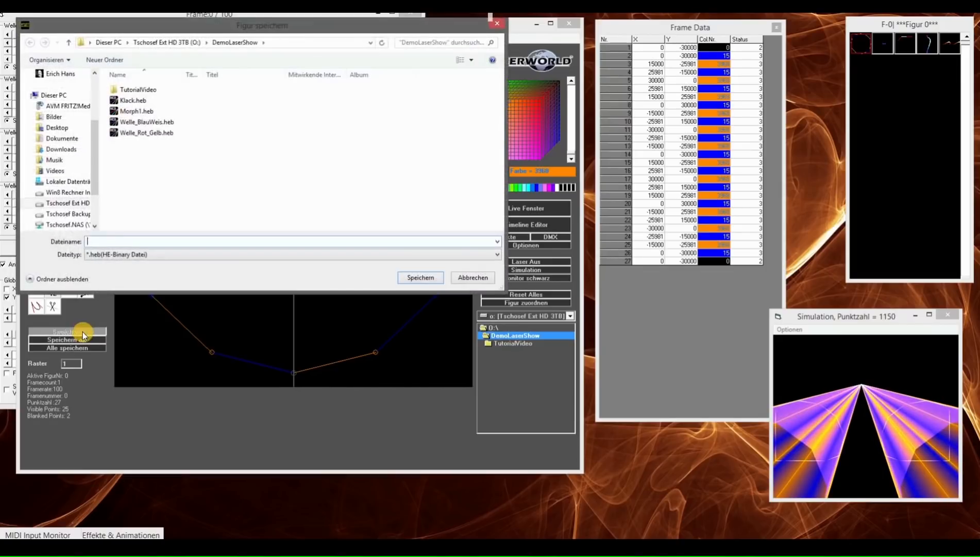
pyautogui.write('Tunnel1')
pyautogui.press('Return')
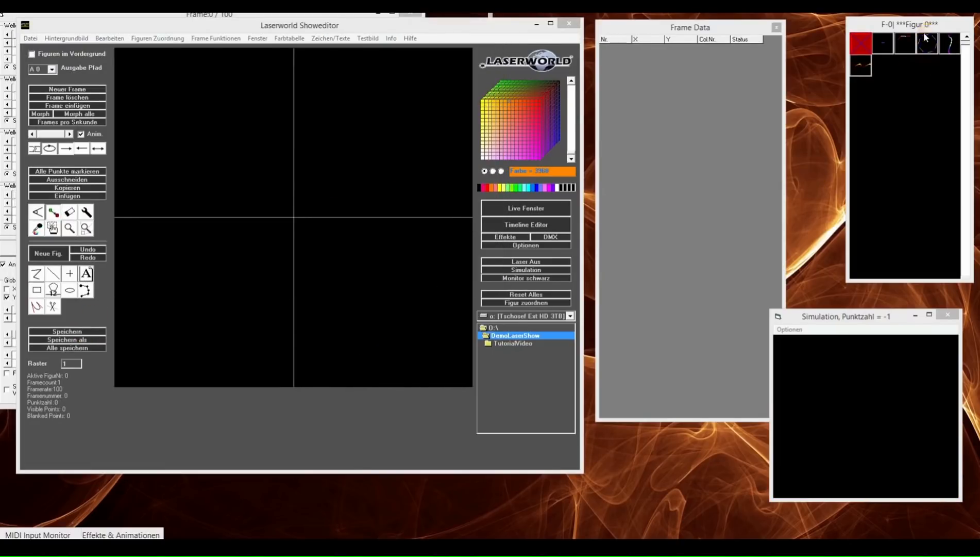
# Step: Assign the Tunnel1 figure to a keyboard key and switch the laser output off
pyautogui.click(928, 46)
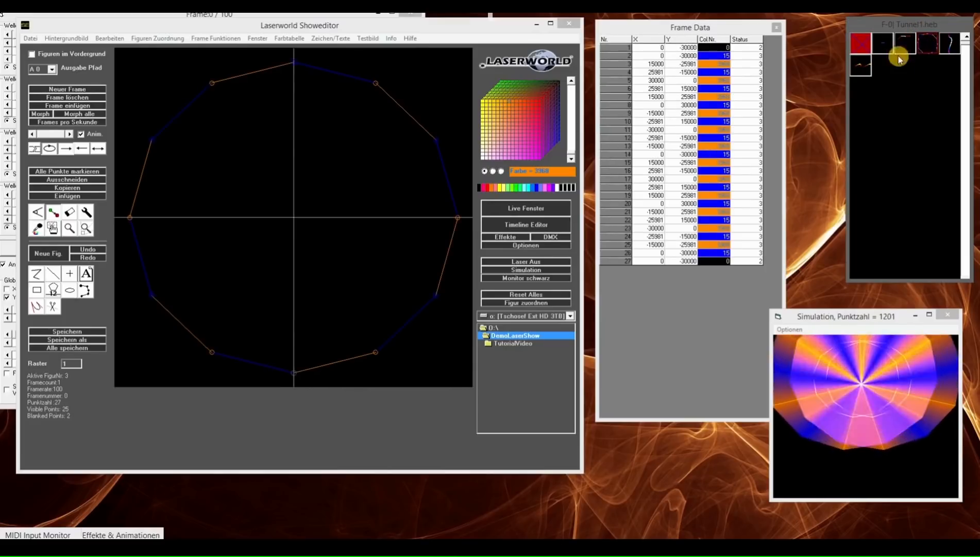
pyautogui.rightClick(930, 47)
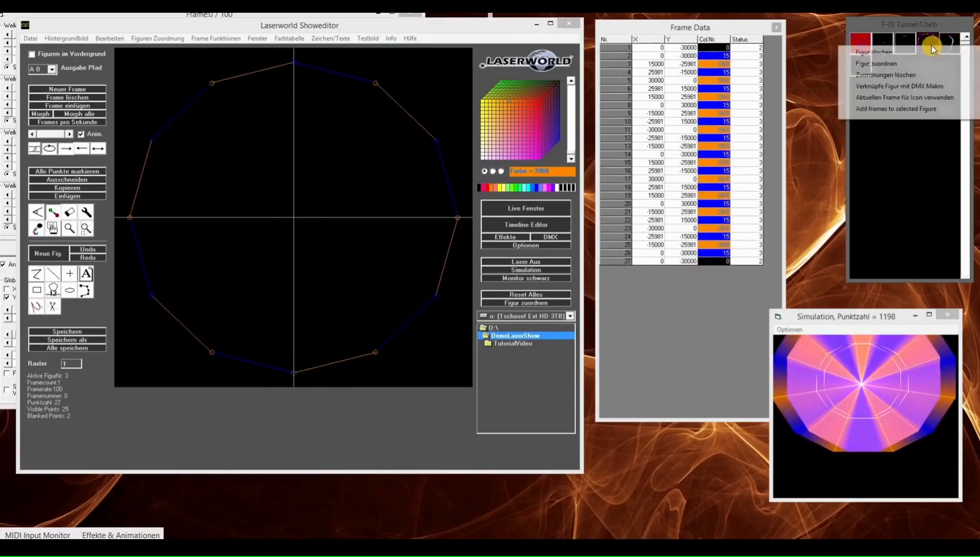
pyautogui.click(919, 65)
pyautogui.press('a')
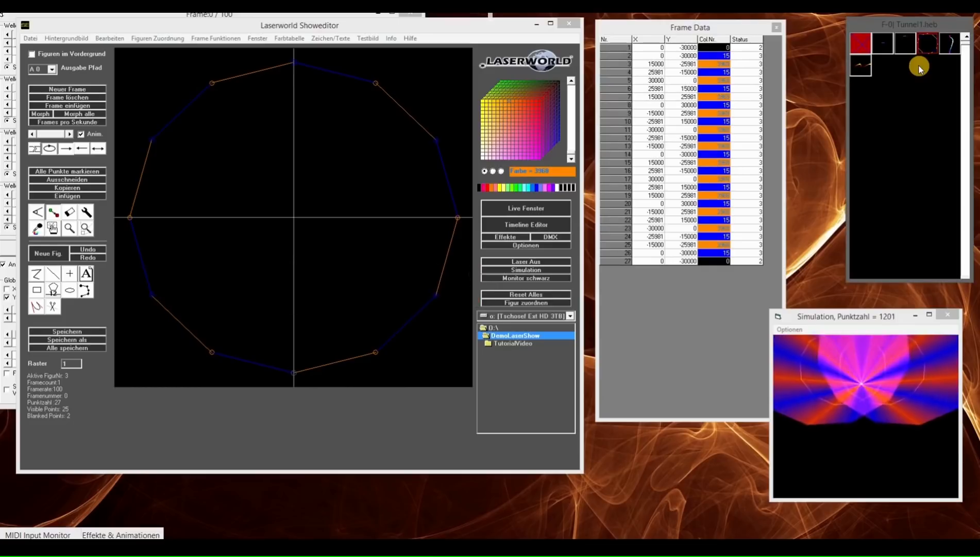
pyautogui.click(530, 262)
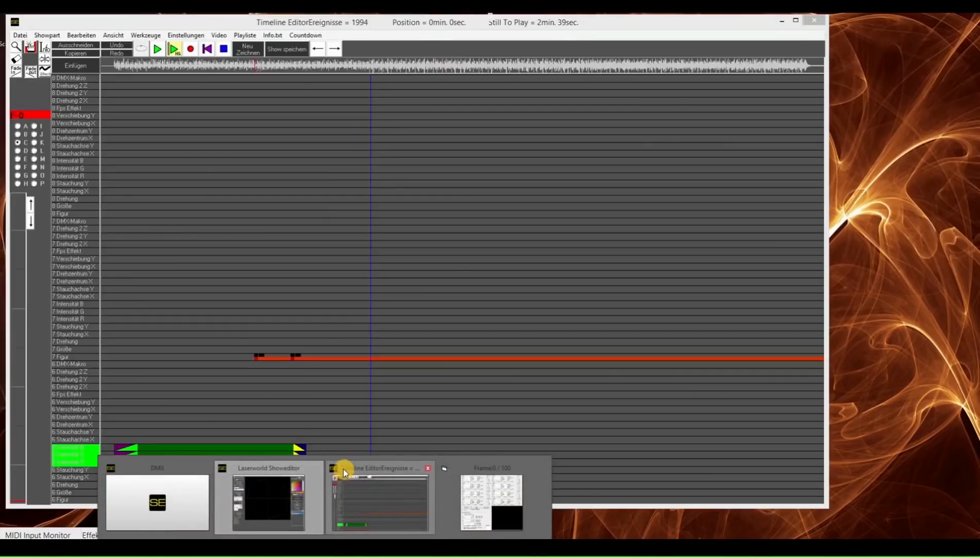
# Step: Switch to the Timeline Editor and make 8 Figur the active track
pyautogui.click(345, 468)
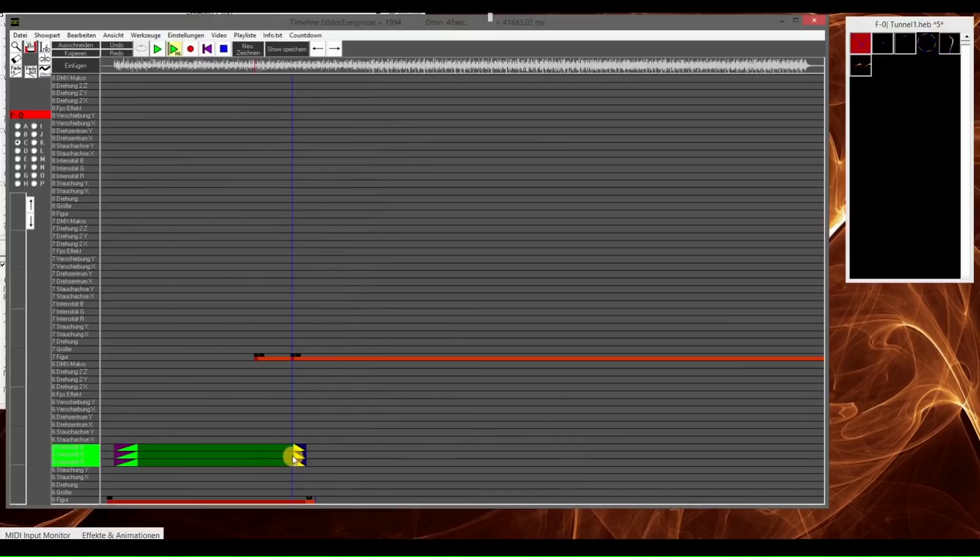
pyautogui.click(77, 500)
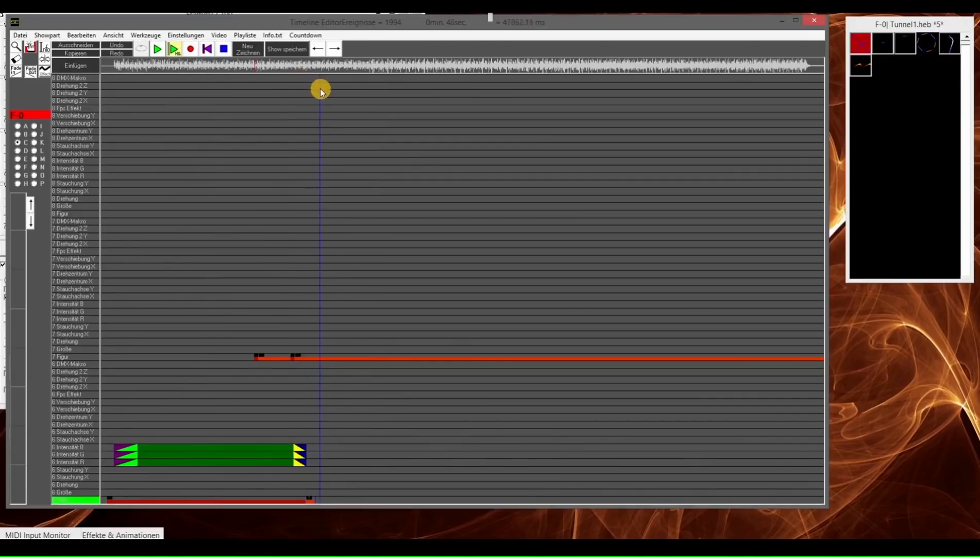
pyautogui.click(80, 213)
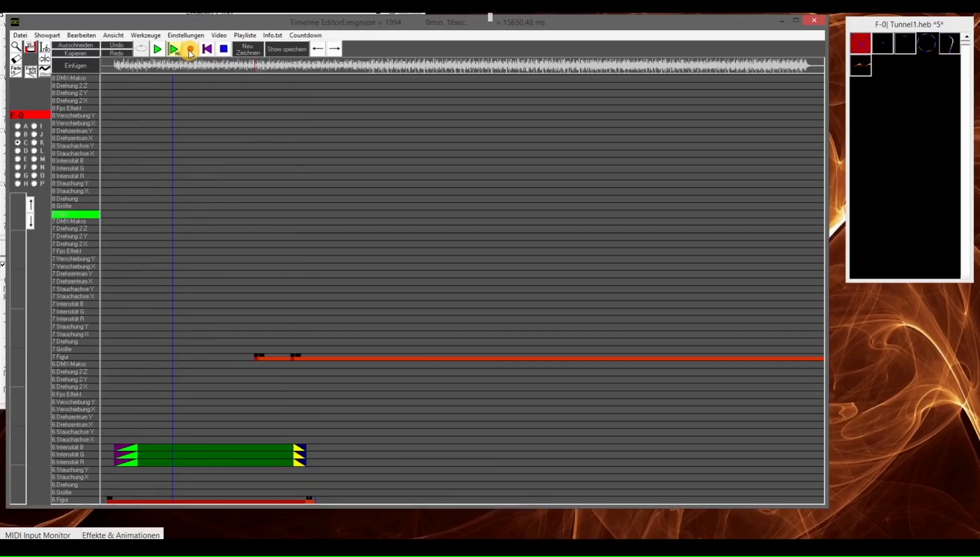
# Step: Try recording the Tunnel1 figure live on the 8 Figur track up to about 51 s, and undo the take
pyautogui.click(190, 50)
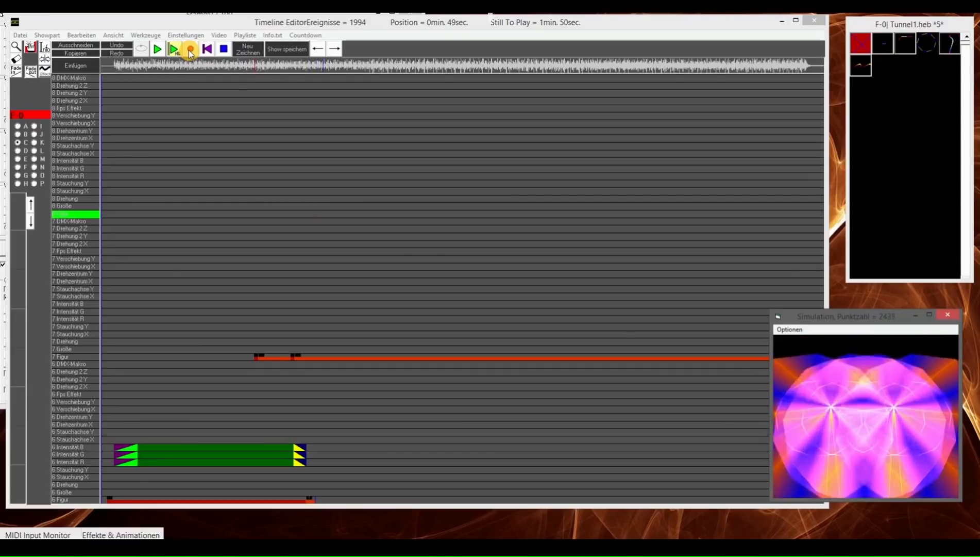
pyautogui.click(225, 49)
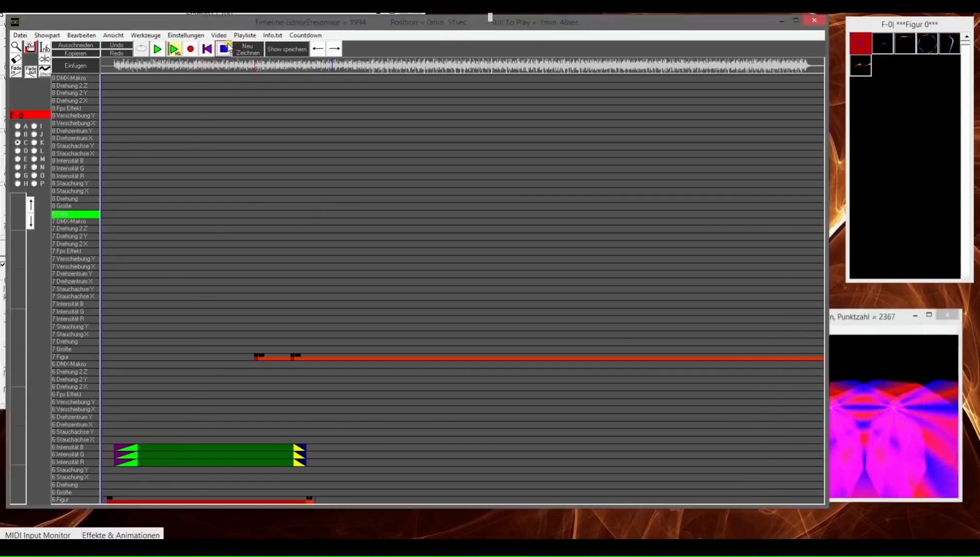
pyautogui.click(115, 44)
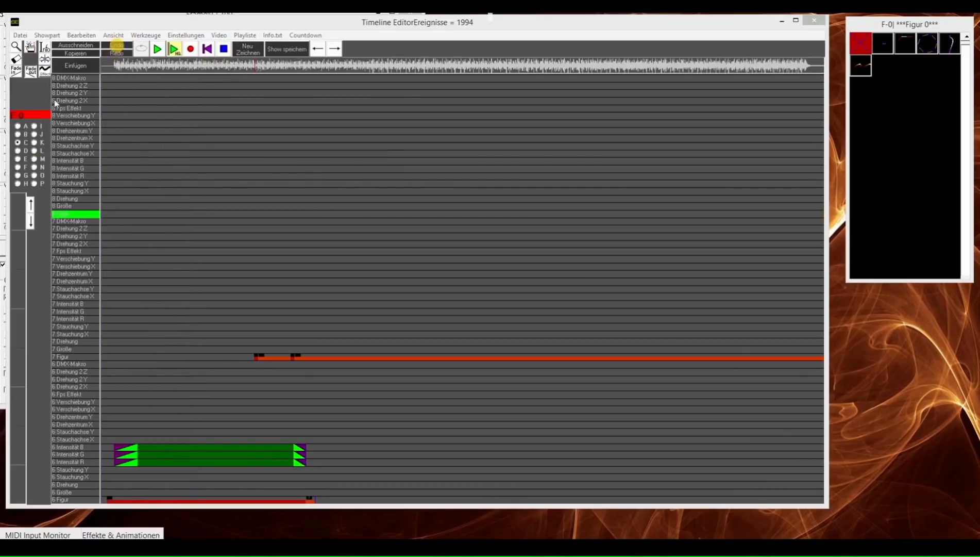
# Step: Record the Tunnel1 figure live on the 2 Figur track of page A, starting playback from about 40 s
pyautogui.click(18, 127)
pyautogui.click(87, 213)
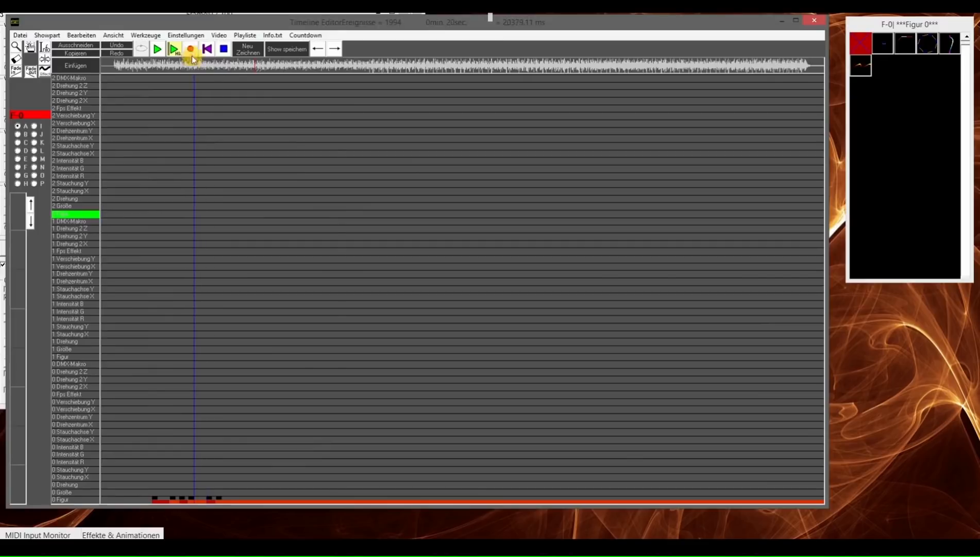
pyautogui.click(283, 70)
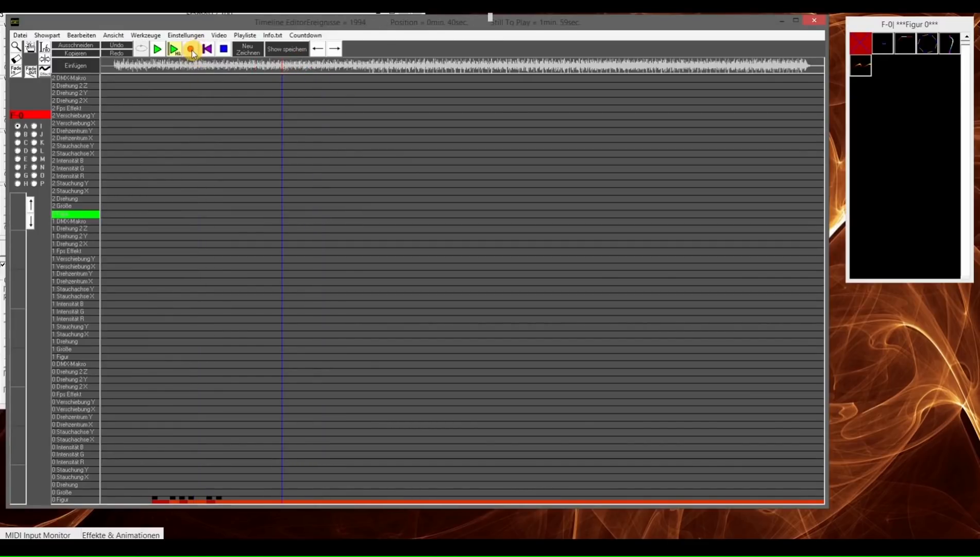
pyautogui.click(191, 49)
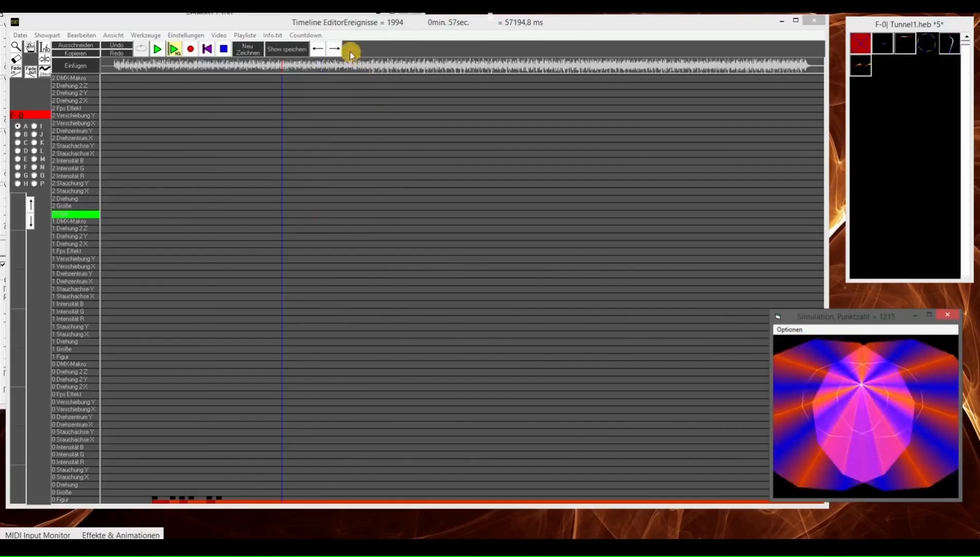
pyautogui.click(226, 52)
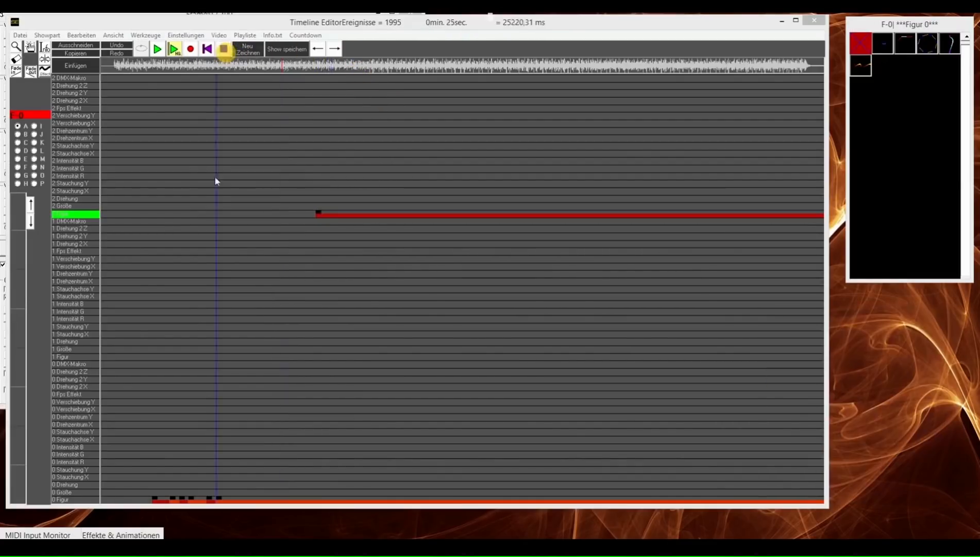
# Step: Record a live intensity fade for Tunnel1 on the 2 Intensität B and 2 Intensität R tracks
pyautogui.click(90, 161)
pyautogui.keyDown('ctrl'); pyautogui.click(90, 177); pyautogui.keyUp('ctrl')
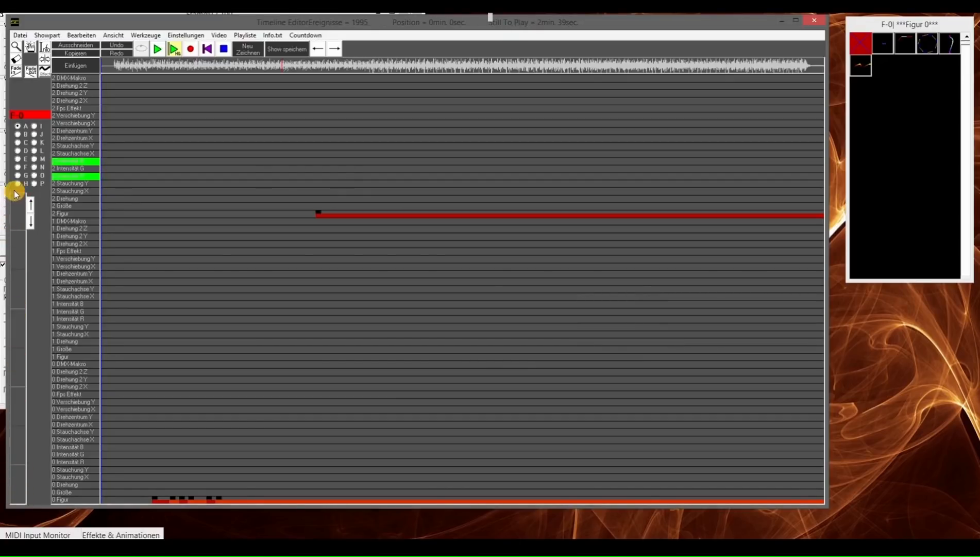
pyautogui.moveTo(351, 504)
pyautogui.mouseDown()
pyautogui.moveTo(333, 267)
pyautogui.moveTo(332, 279)
pyautogui.mouseUp()
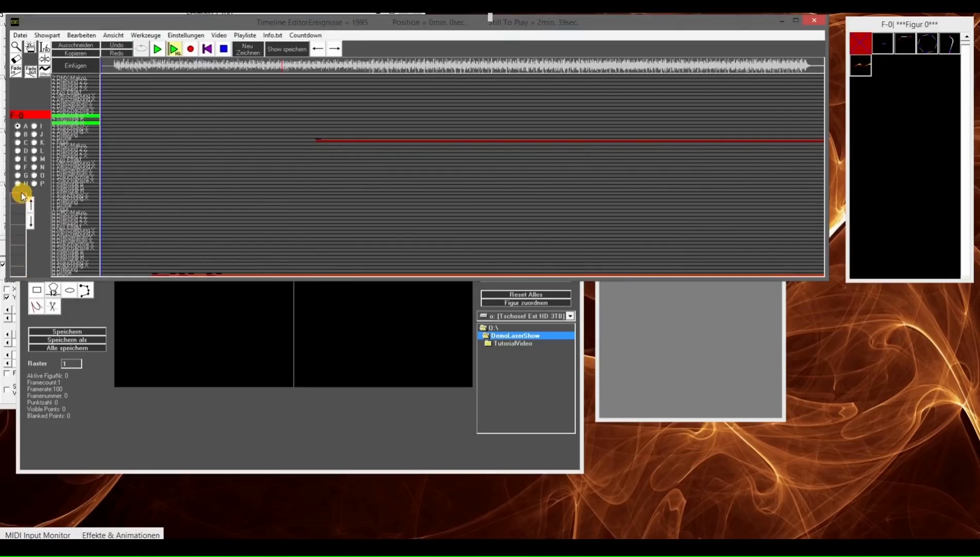
pyautogui.click(192, 50)
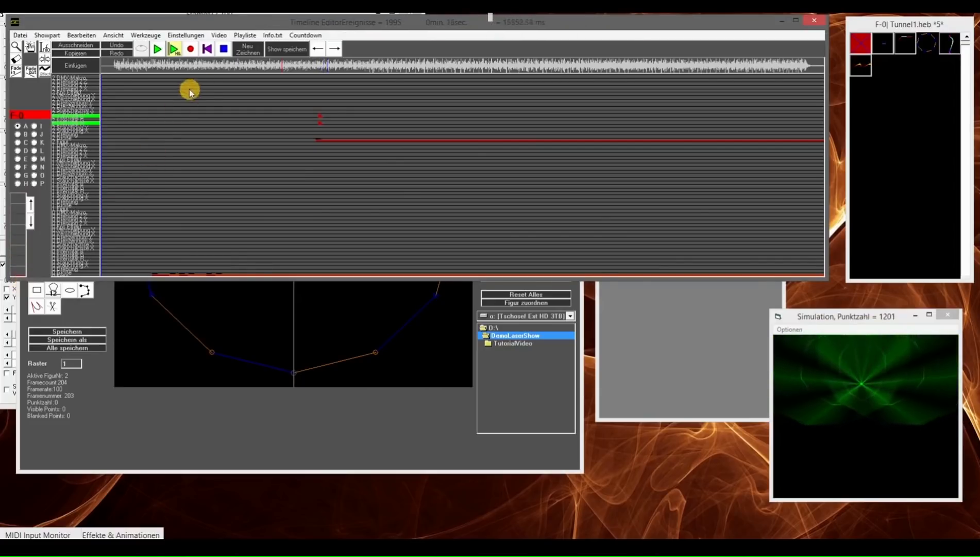
pyautogui.click(223, 50)
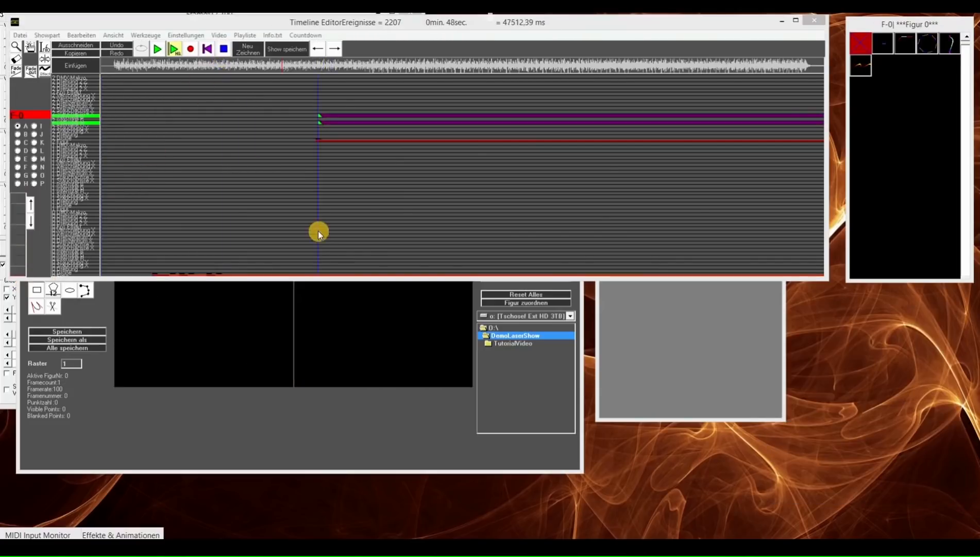
pyautogui.click(264, 49)
pyautogui.click(446, 276)
pyautogui.moveTo(447, 280); pyautogui.dragTo(451, 469)
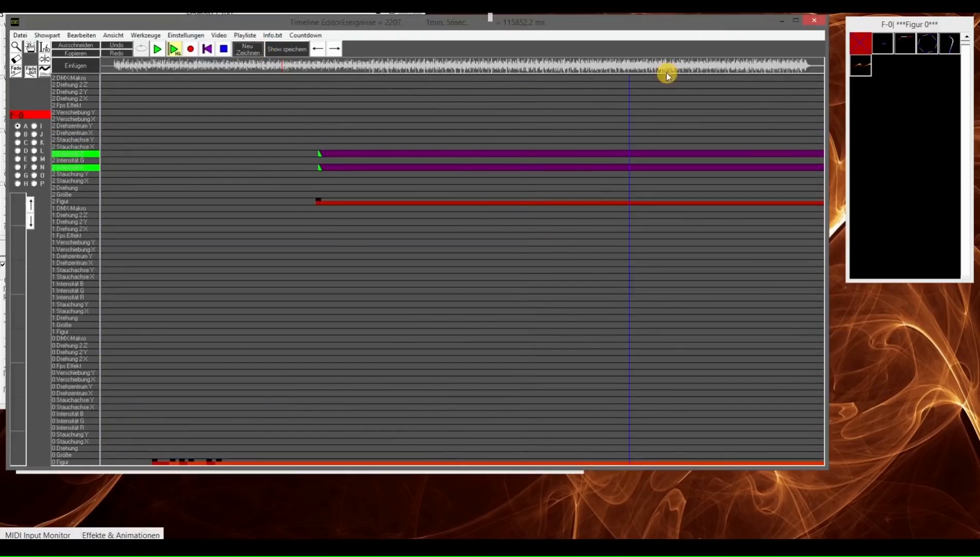
# Step: In the Showeditor window, give the Tunnel1 figure an animated red intensity effect and make its green intensity an absolute value
pyautogui.click(407, 470)
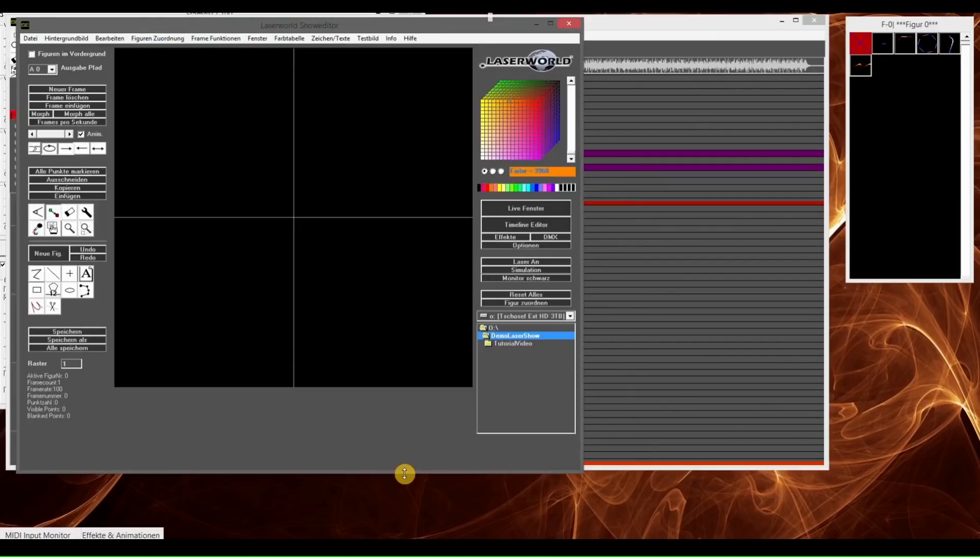
pyautogui.click(927, 45)
pyautogui.click(506, 237)
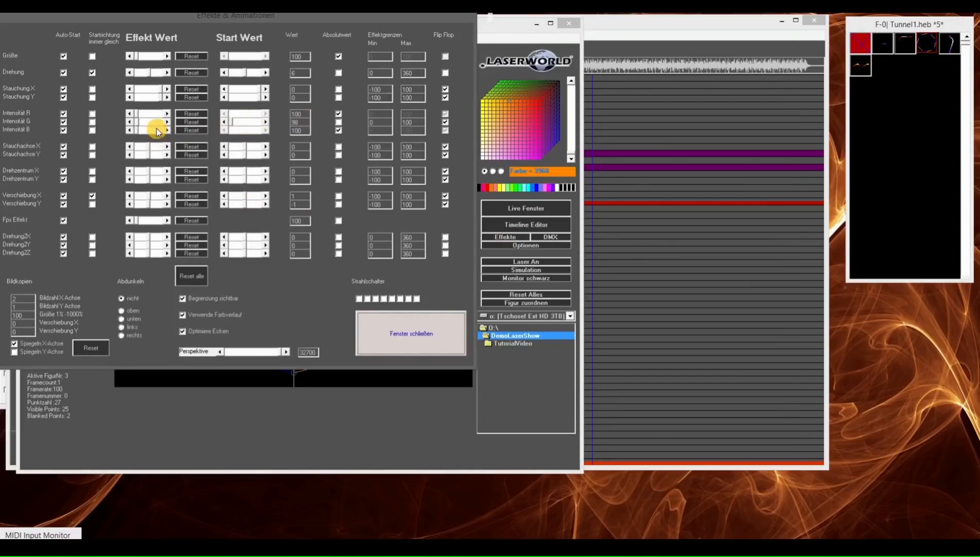
pyautogui.click(168, 114)
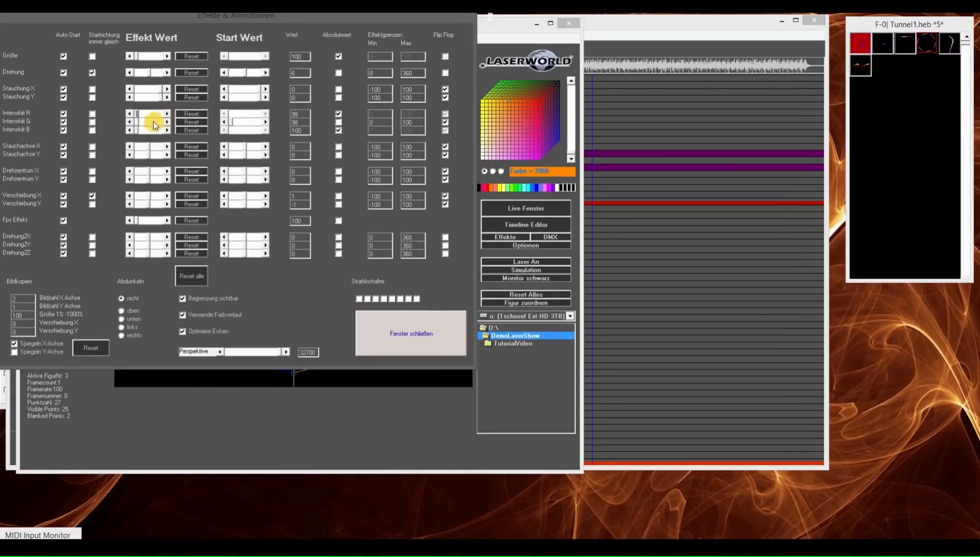
pyautogui.click(338, 121)
pyautogui.click(401, 336)
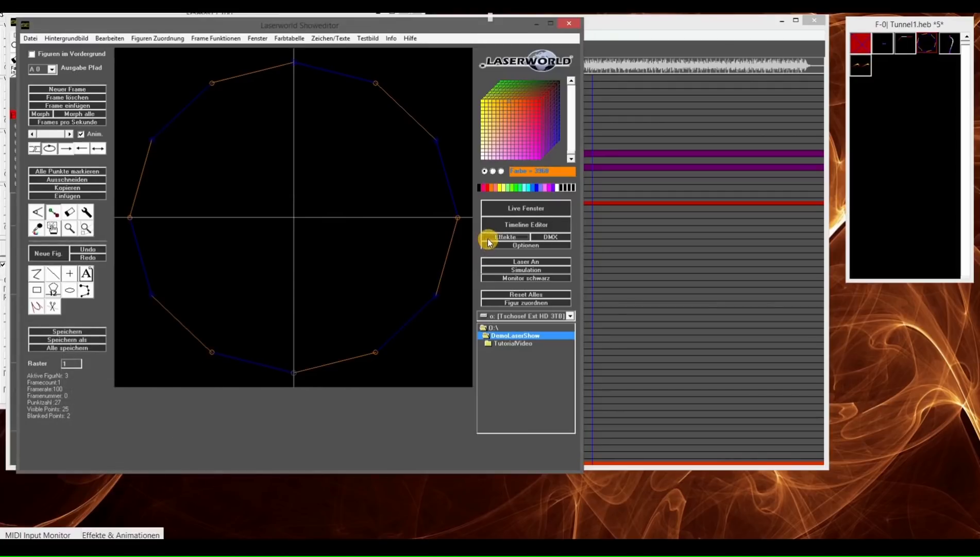
# Step: Reverse the figure's rotation by setting the Drehung effect to -6
pyautogui.click(488, 238)
pyautogui.click(129, 72)
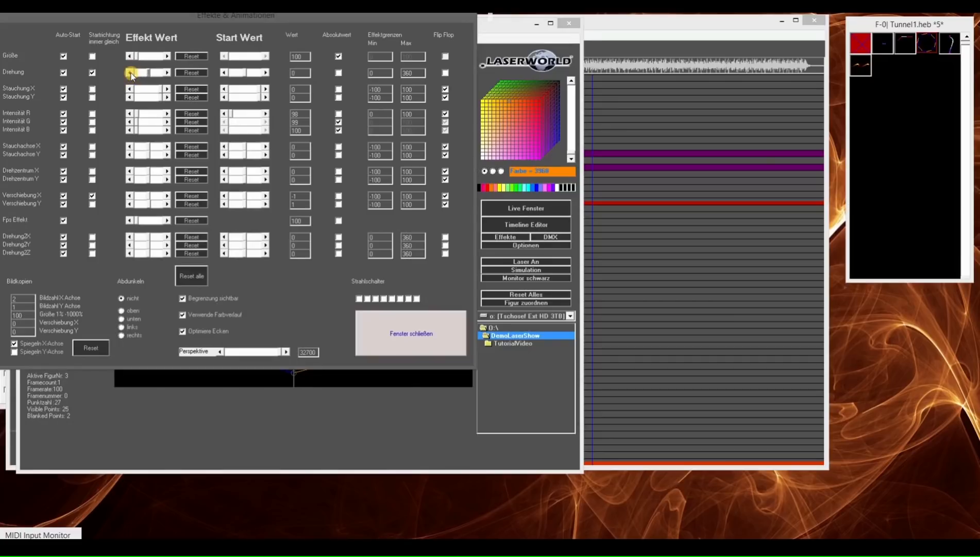
pyautogui.click(379, 331)
# Step: Save the modified polygon as a new figure named Tunnel2 in the DemoLaserShow folder
pyautogui.click(73, 339)
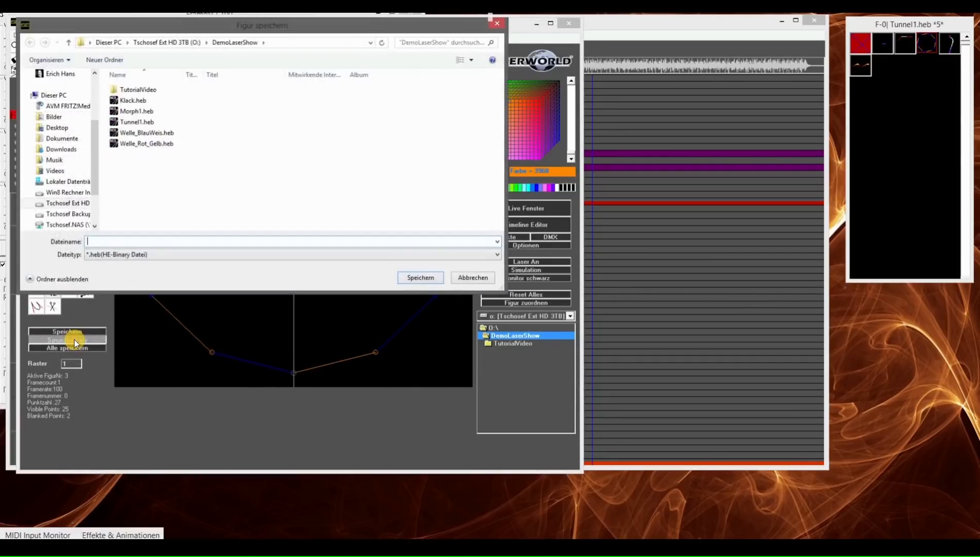
pyautogui.write('Tu')
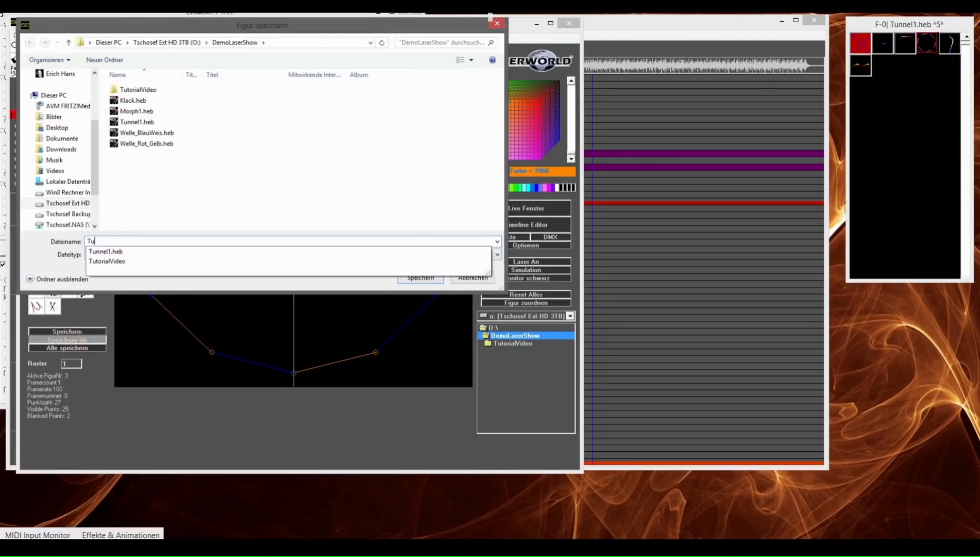
pyautogui.write('nnel')
pyautogui.press('Return')
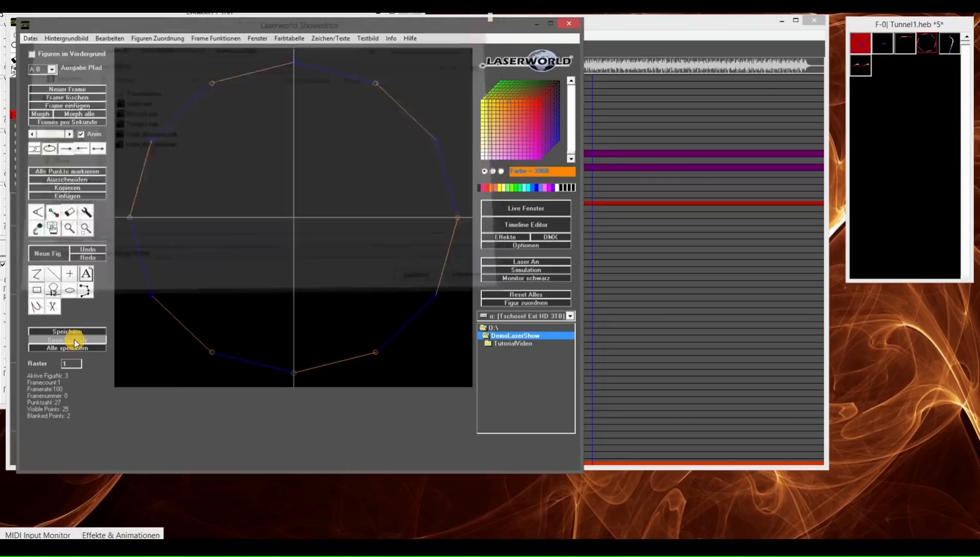
# Step: Assign the new Tunnel2 figure to keyboard key 6
pyautogui.click(961, 43)
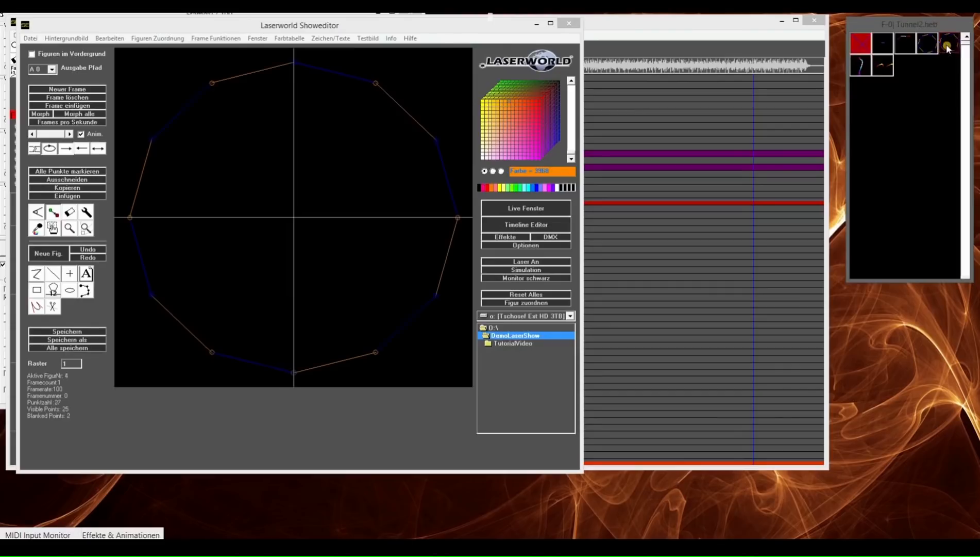
pyautogui.rightClick(959, 45)
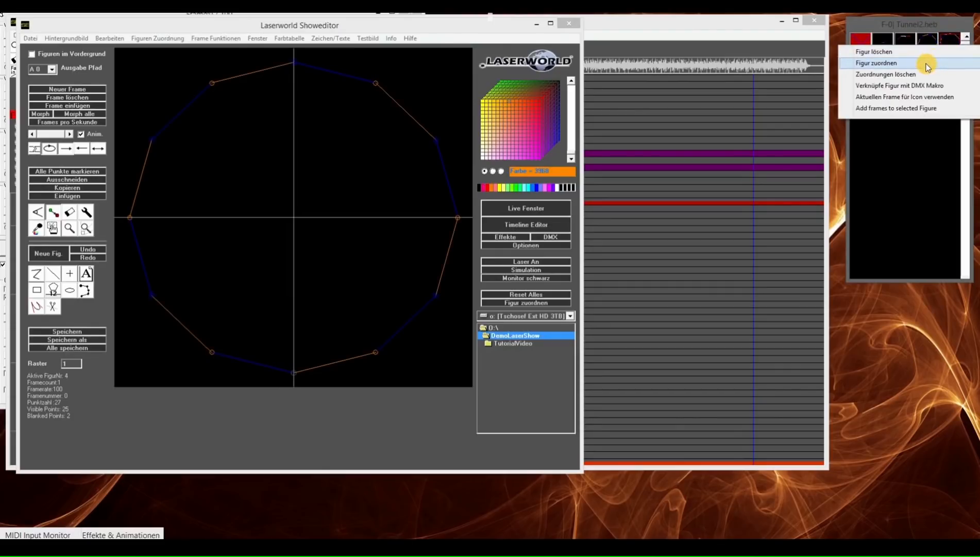
pyautogui.click(928, 63)
pyautogui.press('a')
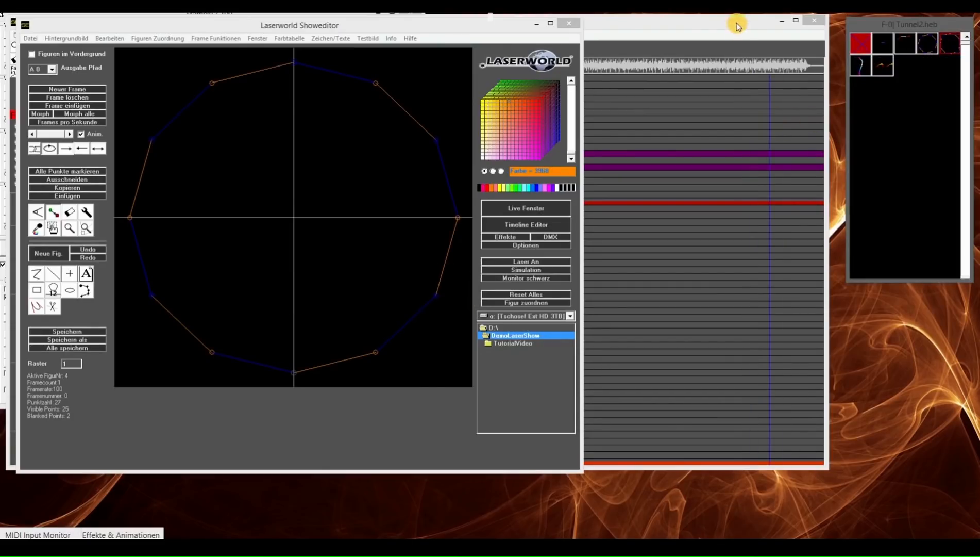
# Step: Return to the Timeline Editor and make 14 Figur on page E the active track
pyautogui.click(737, 26)
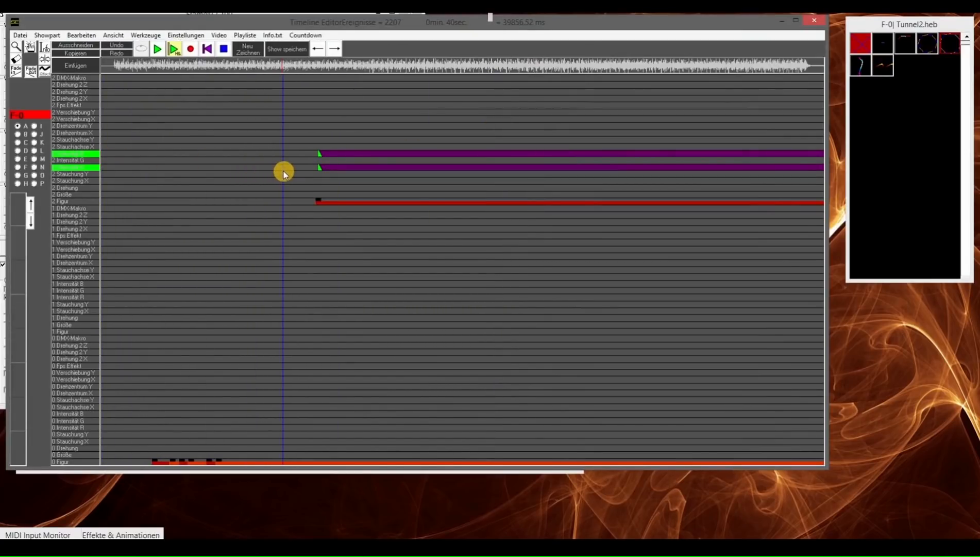
pyautogui.click(18, 160)
pyautogui.click(68, 202)
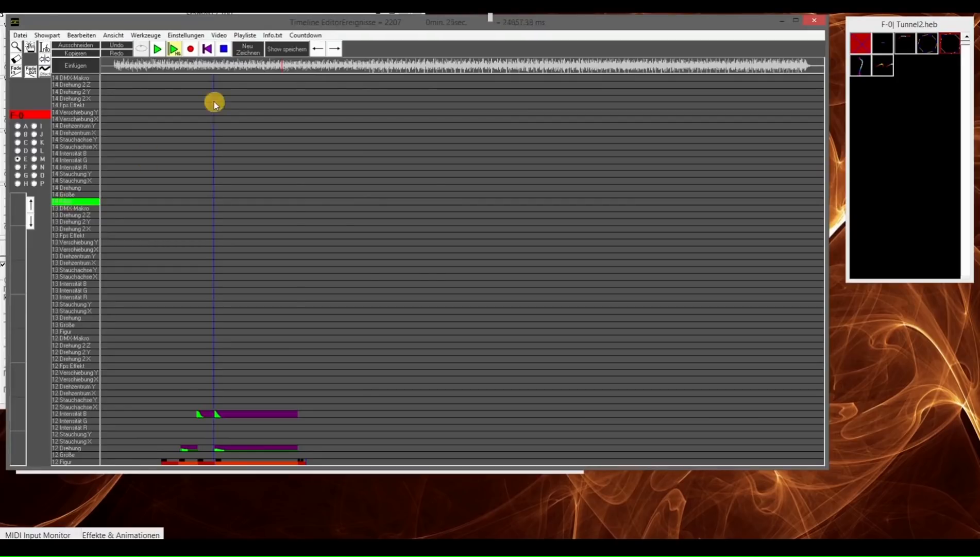
# Step: Reset the image copies of the Tunnel2 figure to a single unmirrored image and save the figure
pyautogui.doubleClick(361, 122)
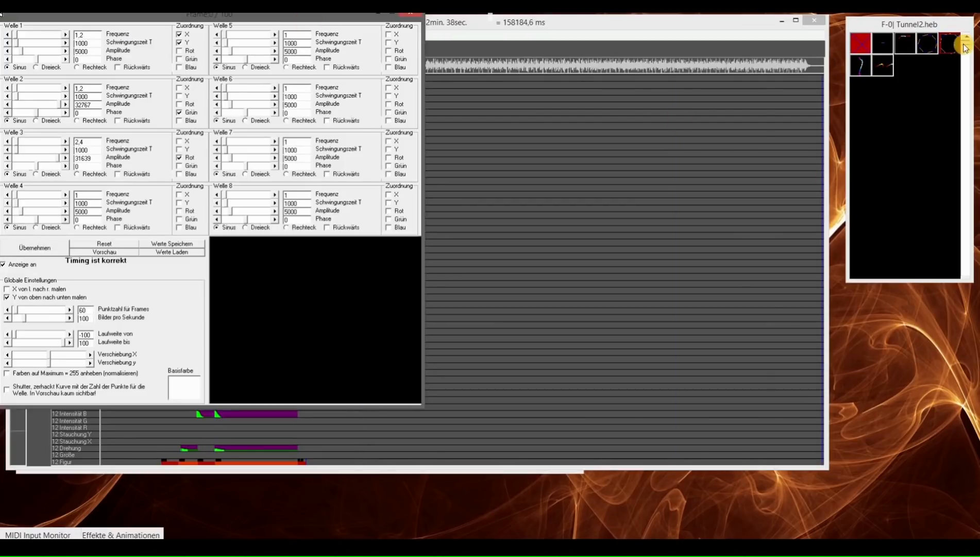
pyautogui.click(947, 45)
pyautogui.moveTo(601, 91); pyautogui.dragTo(413, 84)
pyautogui.click(421, 19)
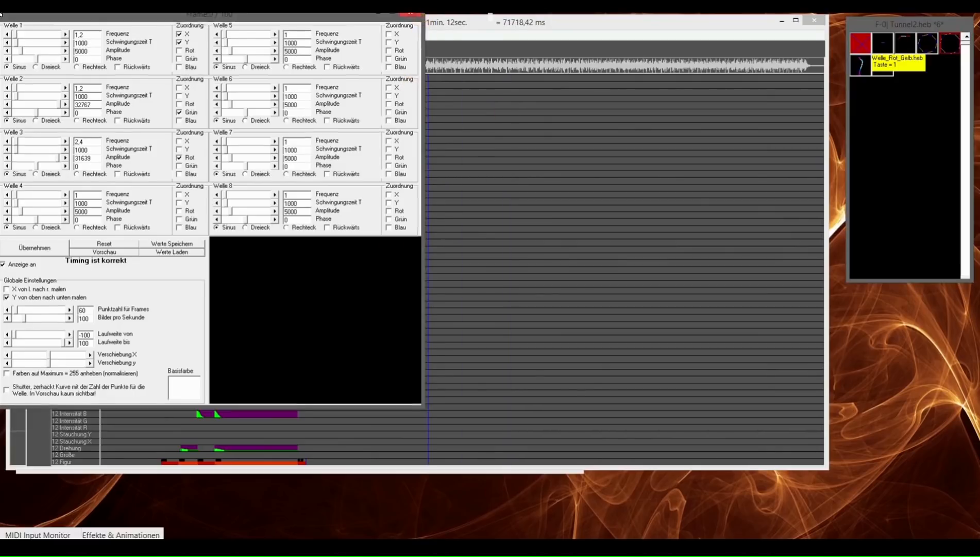
pyautogui.click(784, 21)
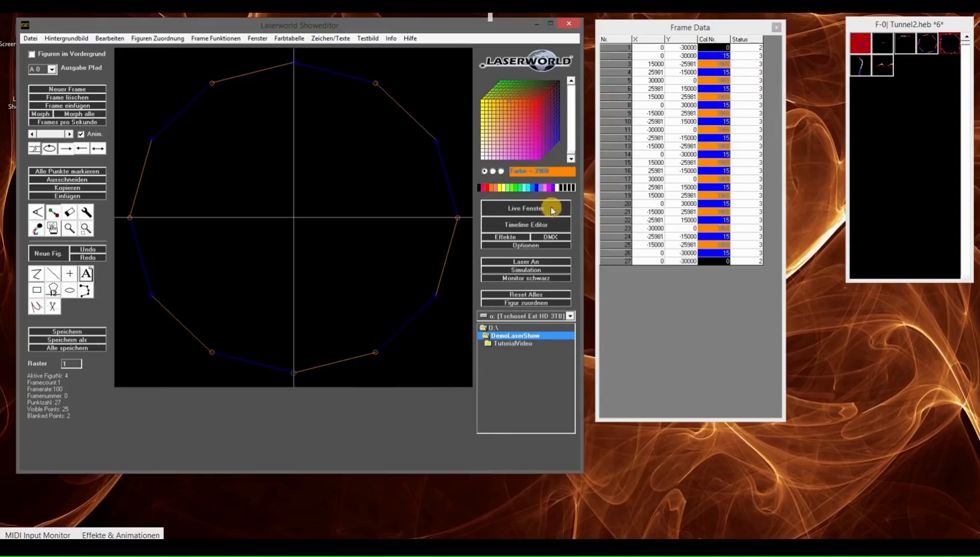
pyautogui.click(521, 239)
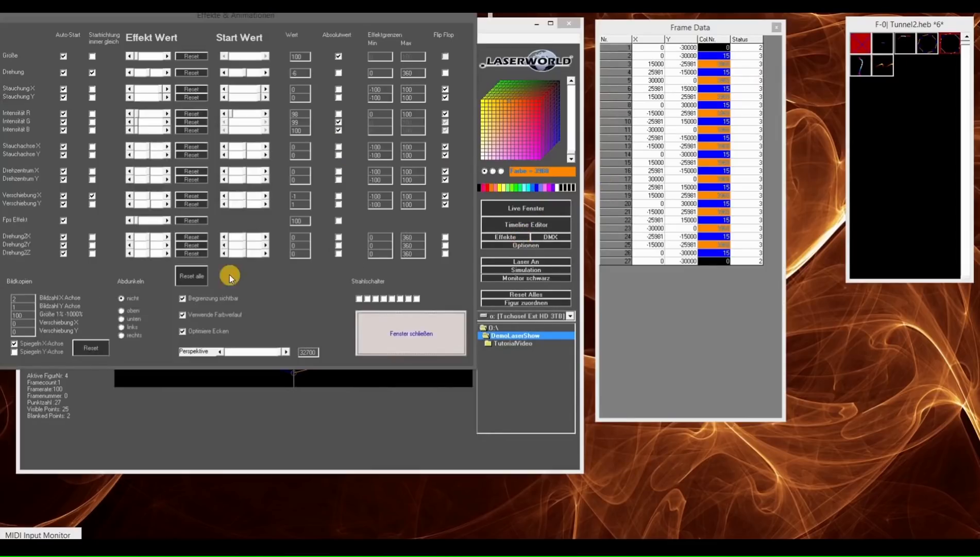
pyautogui.click(94, 349)
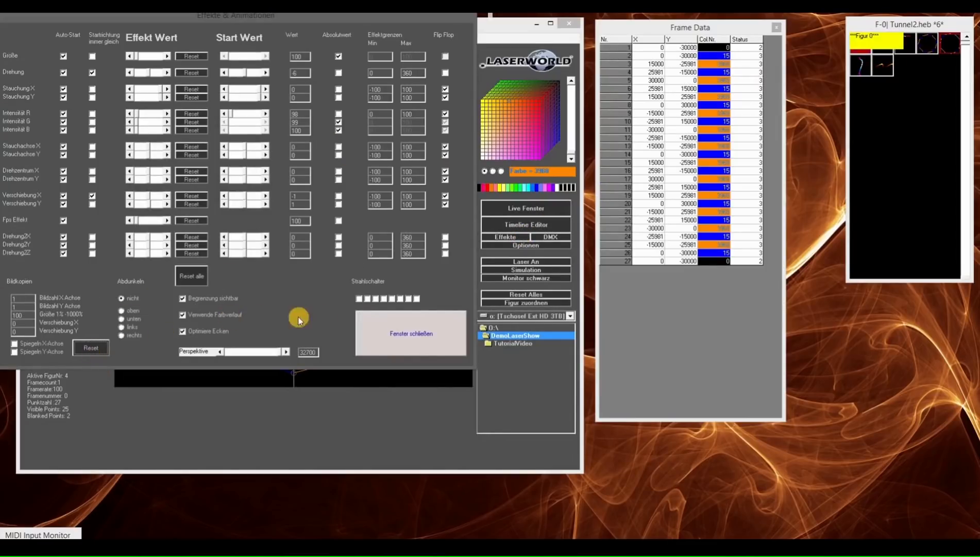
pyautogui.click(407, 335)
pyautogui.click(101, 329)
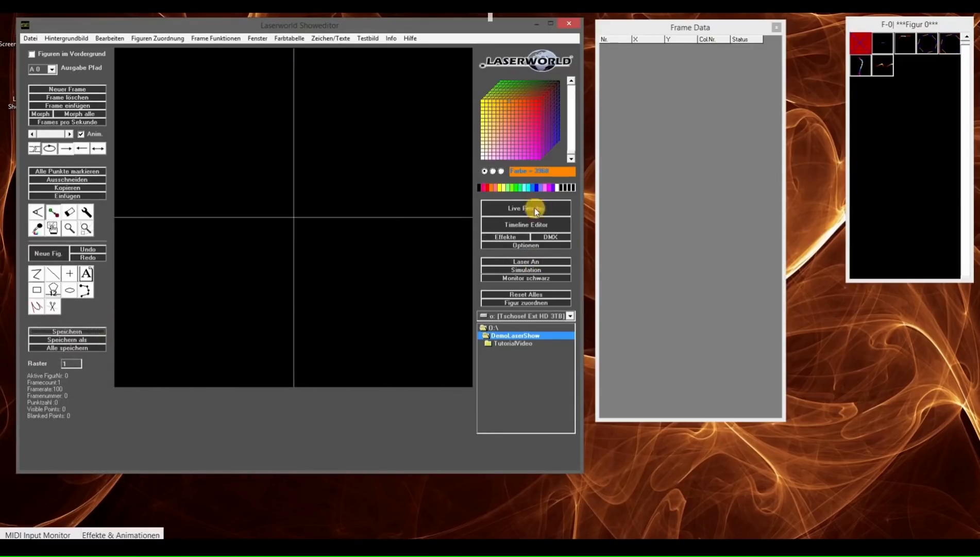
# Step: Switch back to the Timeline Editor and record the Tunnel2 figure live on the 14 Figur track
pyautogui.moveTo(324, 547)
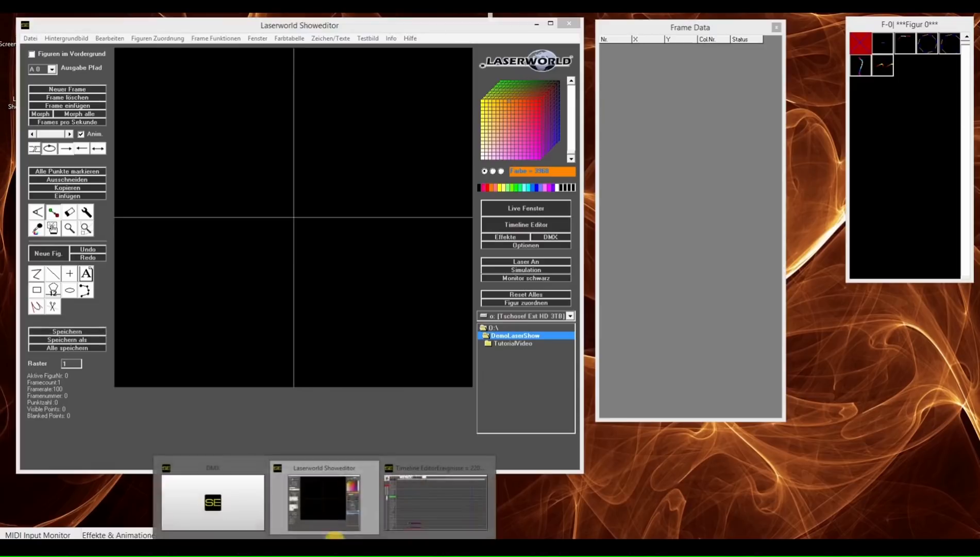
pyautogui.click(427, 477)
pyautogui.click(175, 52)
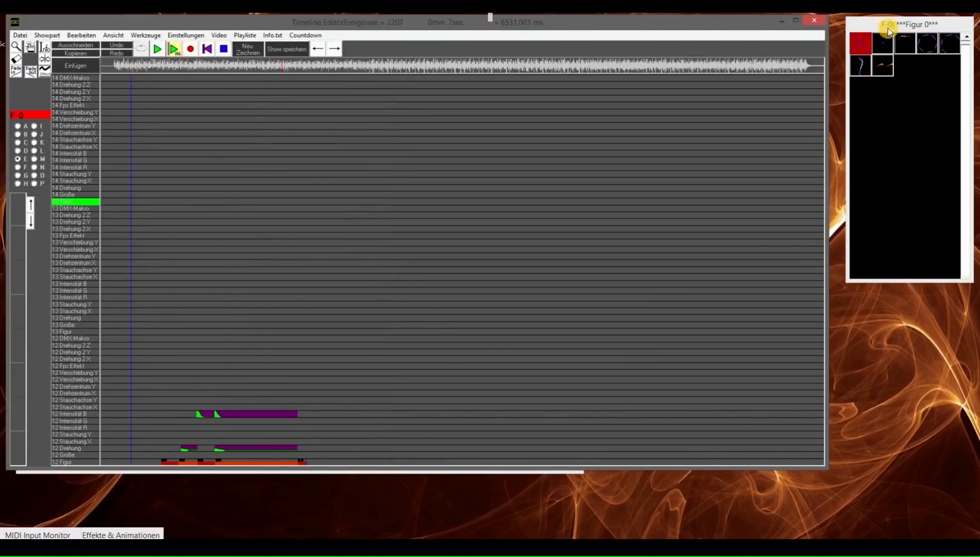
pyautogui.click(949, 47)
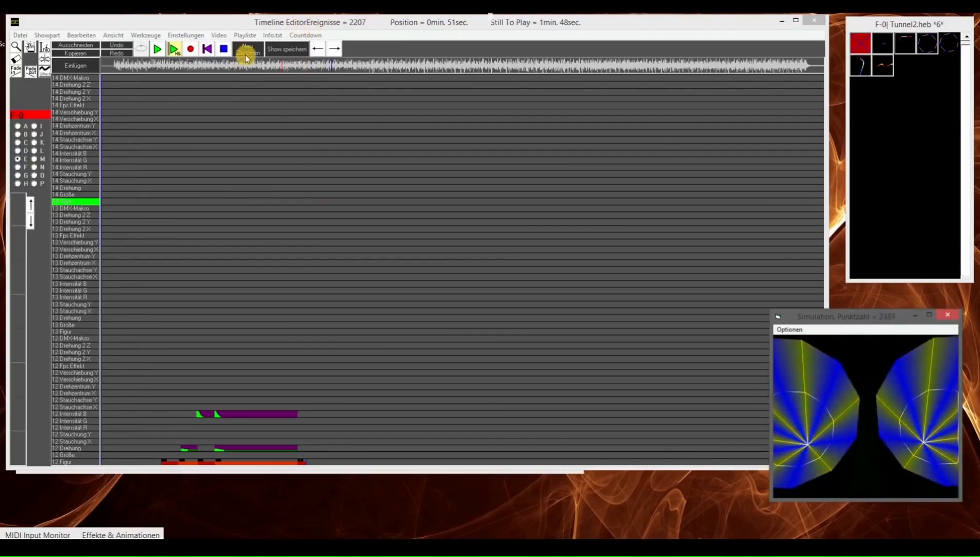
pyautogui.click(223, 48)
# Step: Make 14 Intensität G and 14 Intensität R the active tracks and set the playback start position to about 46 seconds
pyautogui.moveTo(184, 140); pyautogui.dragTo(90, 172)
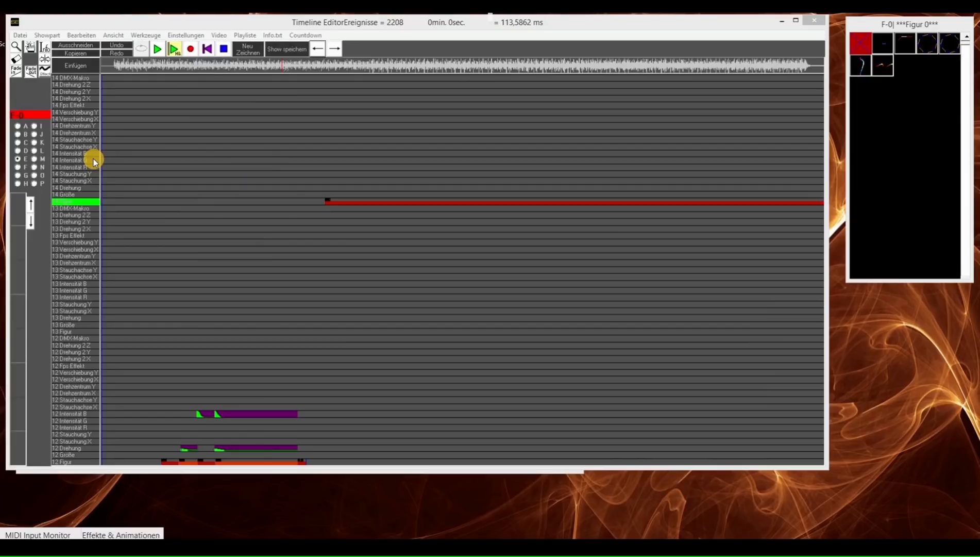
pyautogui.click(94, 160)
pyautogui.moveTo(93, 166); pyautogui.dragTo(155, 366)
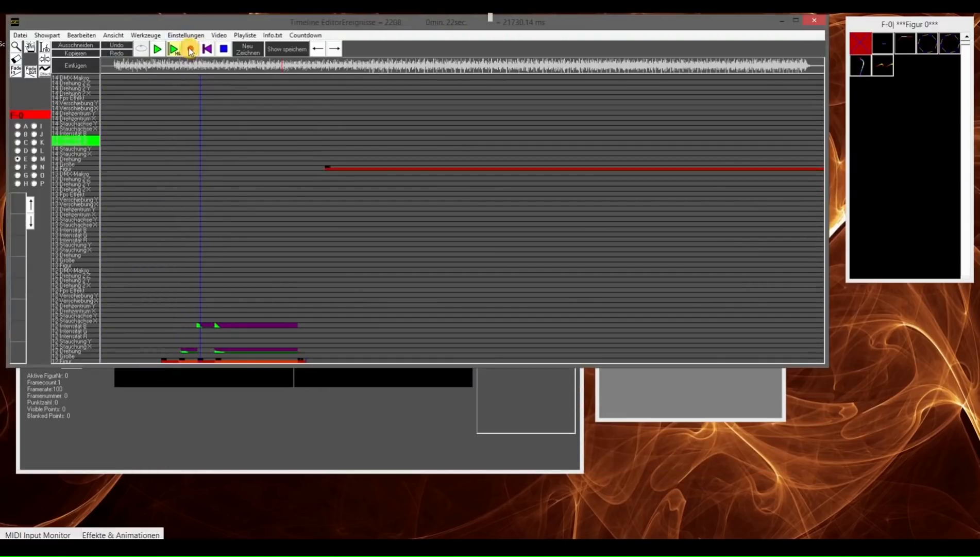
pyautogui.click(312, 63)
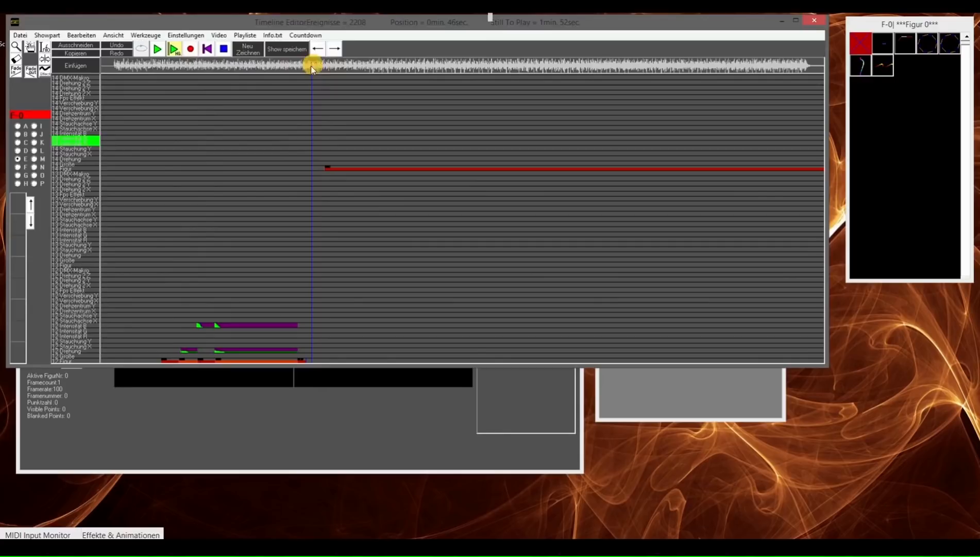
# Step: Try to record a live intensity fade-out on the 14 Intensität G and R tracks
pyautogui.click(191, 49)
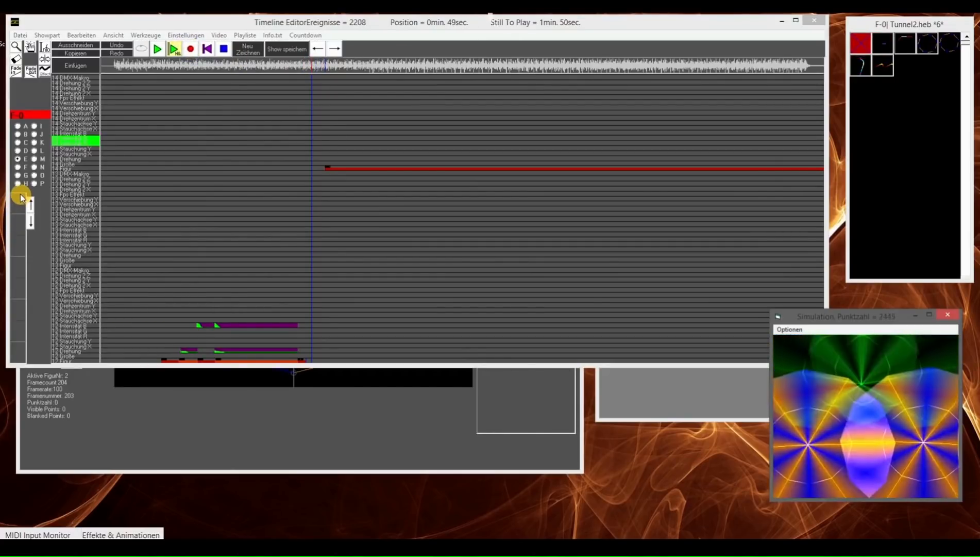
pyautogui.moveTo(21, 195); pyautogui.dragTo(13, 355)
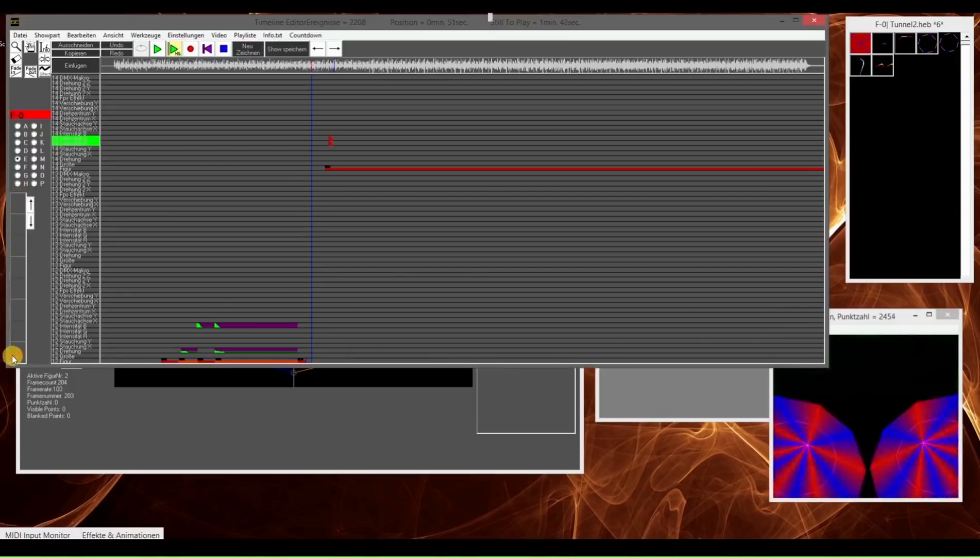
pyautogui.click(226, 50)
# Step: Check the intensity effect settings of the Tunnel2 figure in the Showeditor's effects window
pyautogui.click(303, 139)
pyautogui.moveTo(303, 139); pyautogui.dragTo(598, 305)
pyautogui.click(449, 430)
pyautogui.moveTo(971, 32)
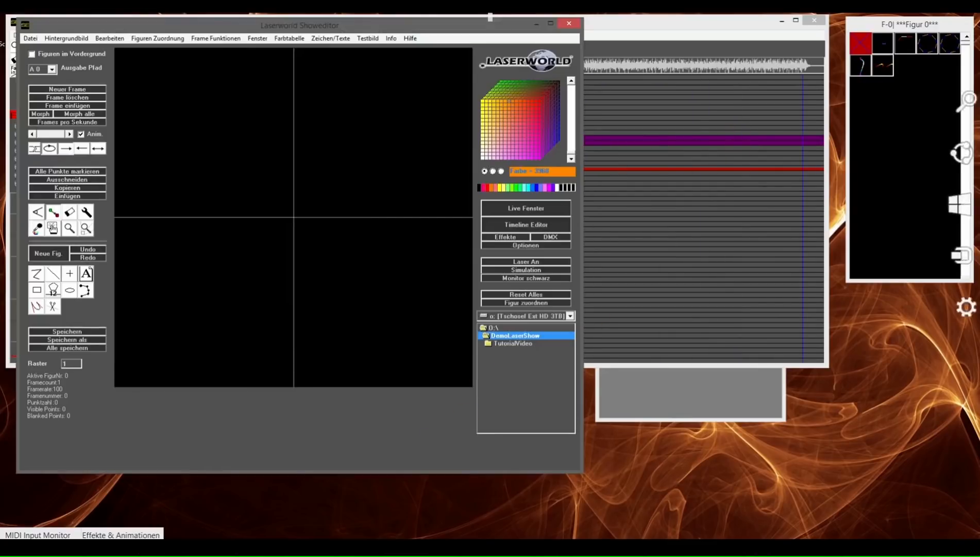
pyautogui.click(937, 46)
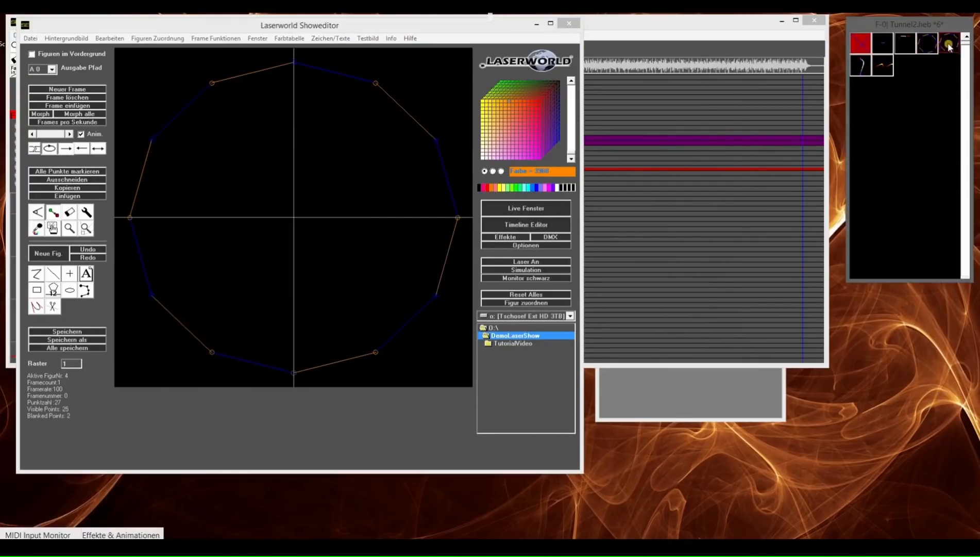
pyautogui.click(522, 237)
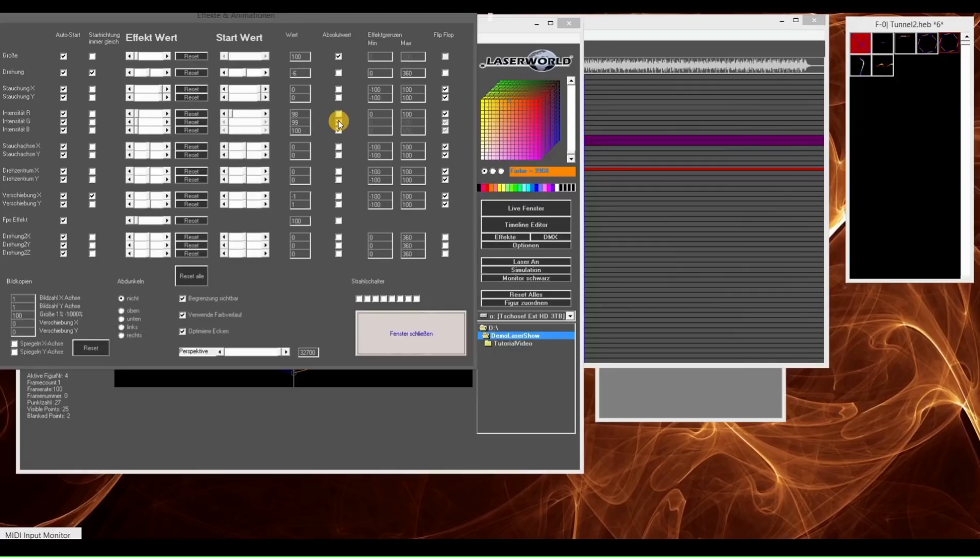
pyautogui.click(399, 338)
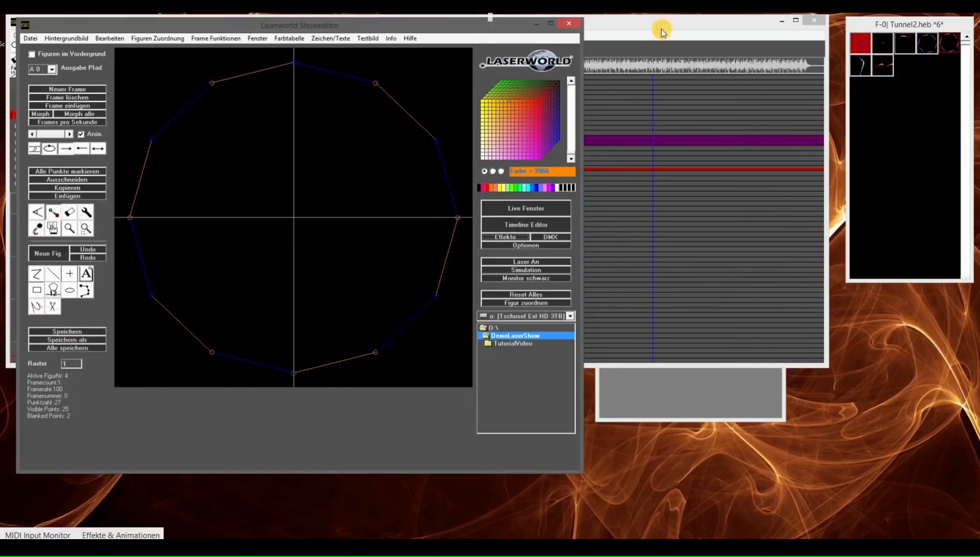
# Step: Return to the Timeline Editor, undo the last intensity recording, and make 14 Intensität B and G the active tracks
pyautogui.click(662, 28)
pyautogui.click(267, 121)
pyautogui.click(77, 136)
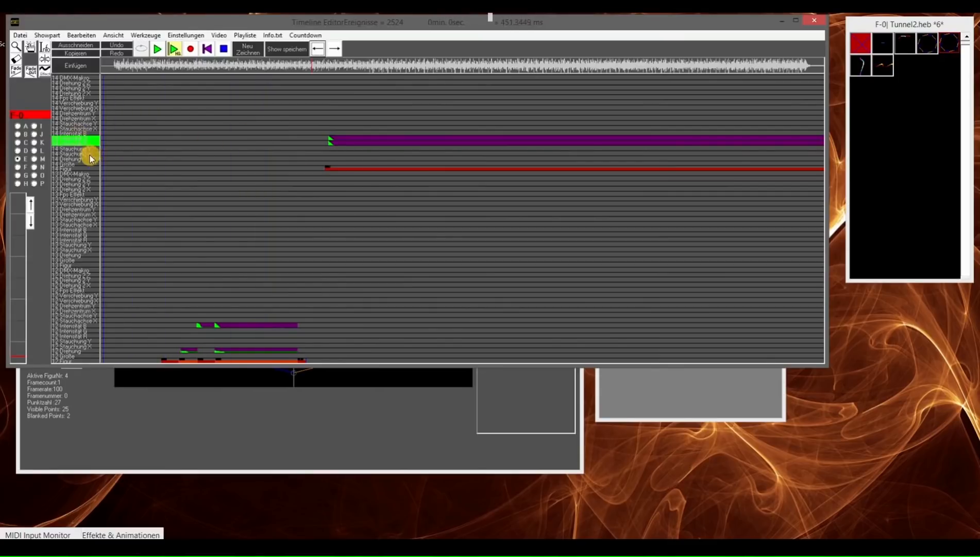
pyautogui.click(87, 148)
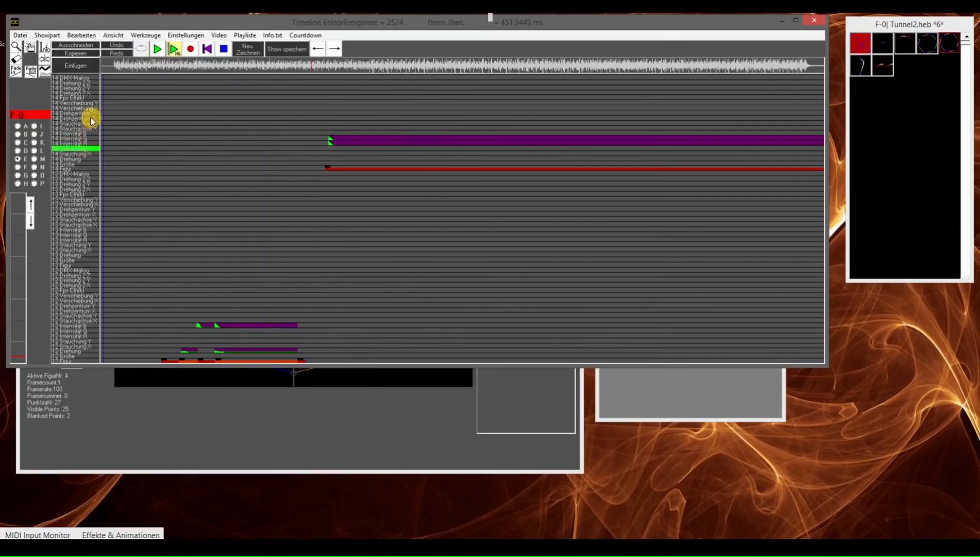
pyautogui.click(113, 35)
pyautogui.click(113, 28)
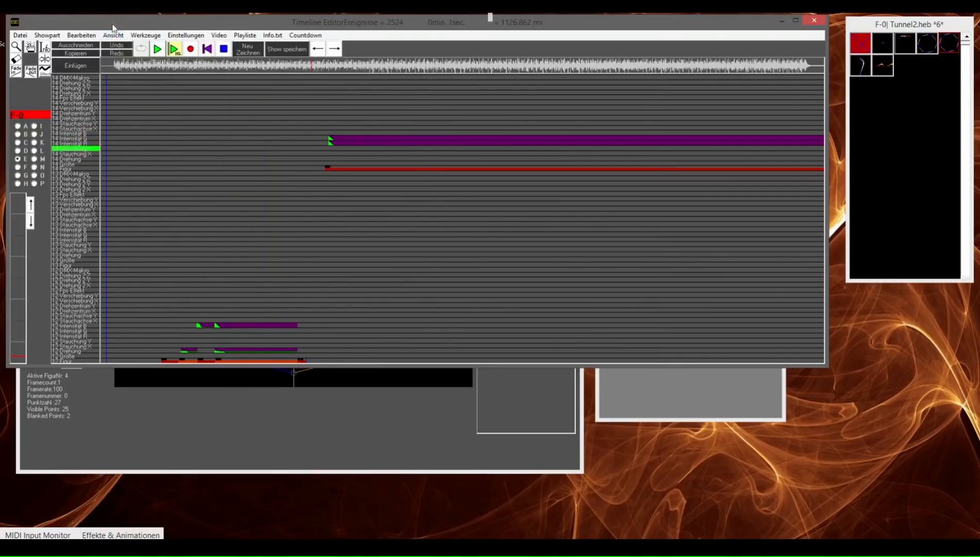
pyautogui.click(114, 49)
pyautogui.click(86, 137)
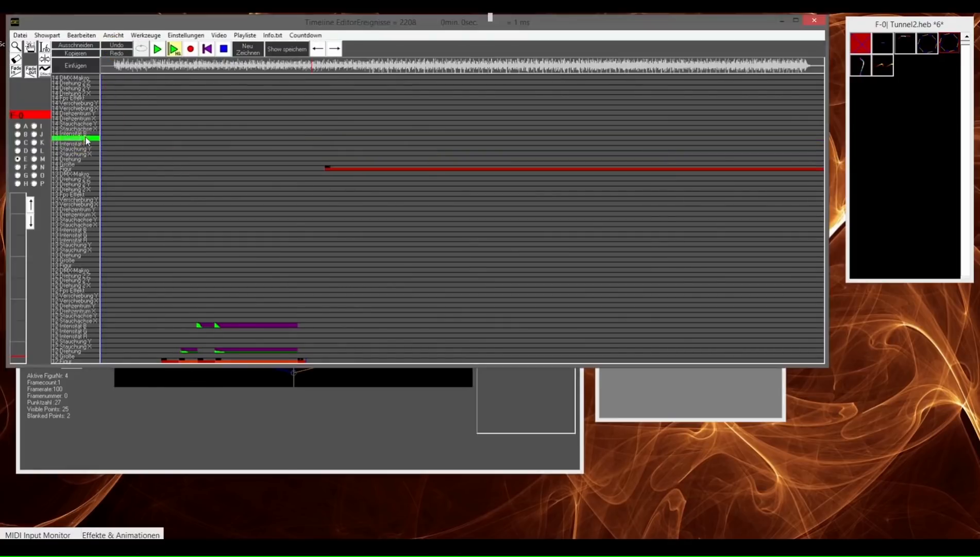
pyautogui.click(92, 130)
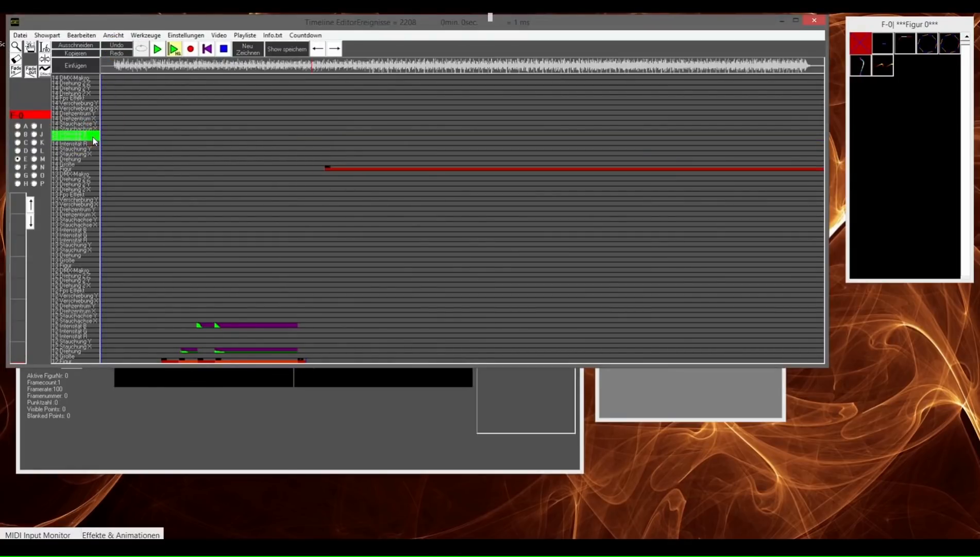
# Step: Try to record a live fade on the 14 Intensität B and G tracks, and undo that take
pyautogui.click(209, 66)
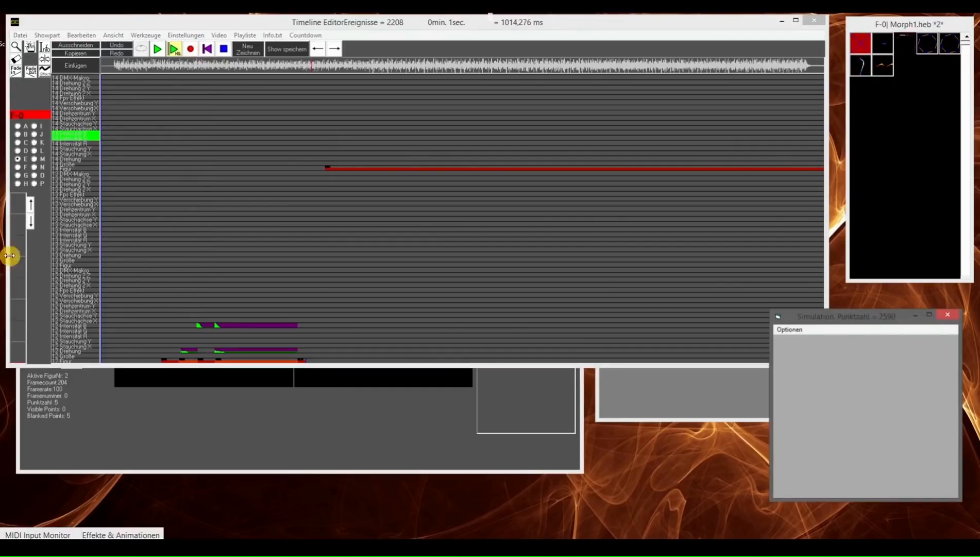
pyautogui.moveTo(18, 195); pyautogui.dragTo(10, 265)
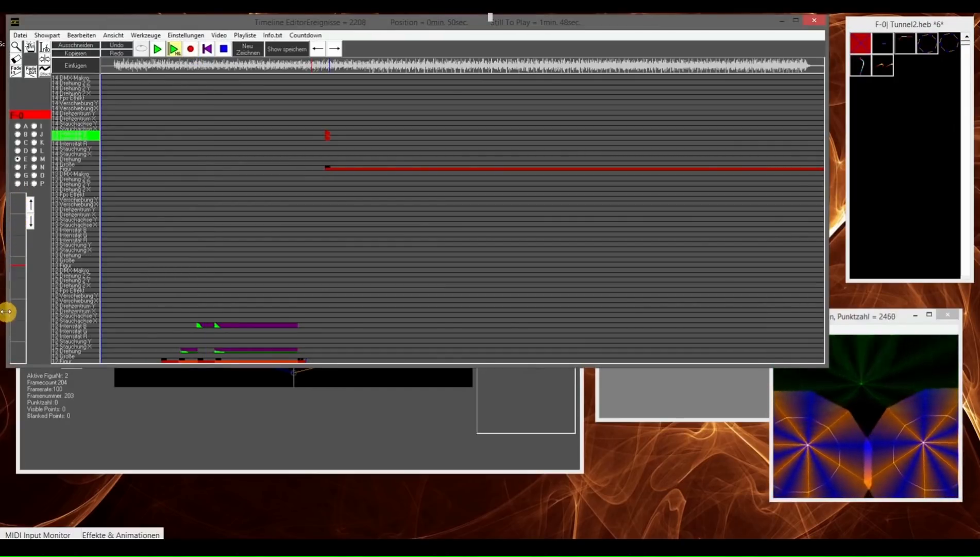
pyautogui.click(223, 48)
pyautogui.click(115, 45)
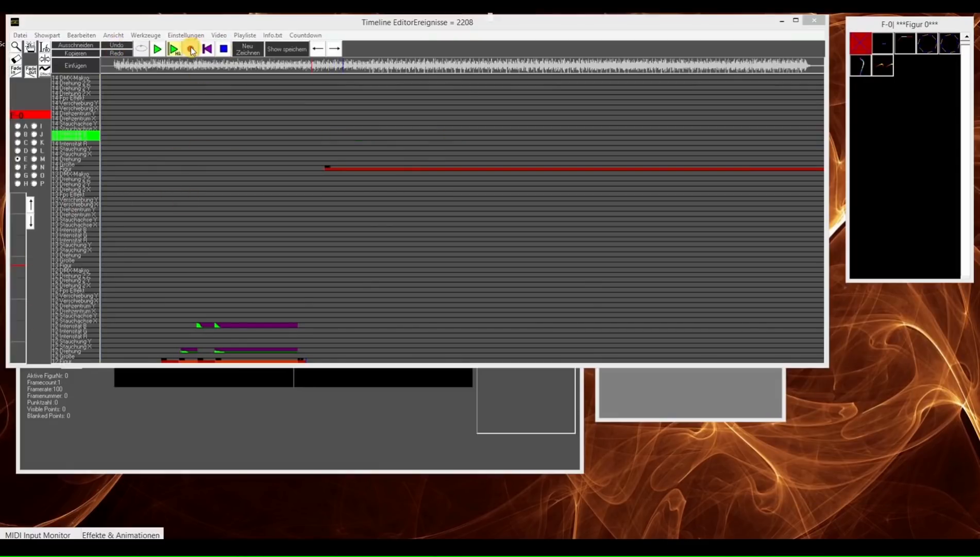
# Step: Record a live fade-out of the blue and green intensity on the 14 Intensität B and G tracks, from full down to zero
pyautogui.click(189, 49)
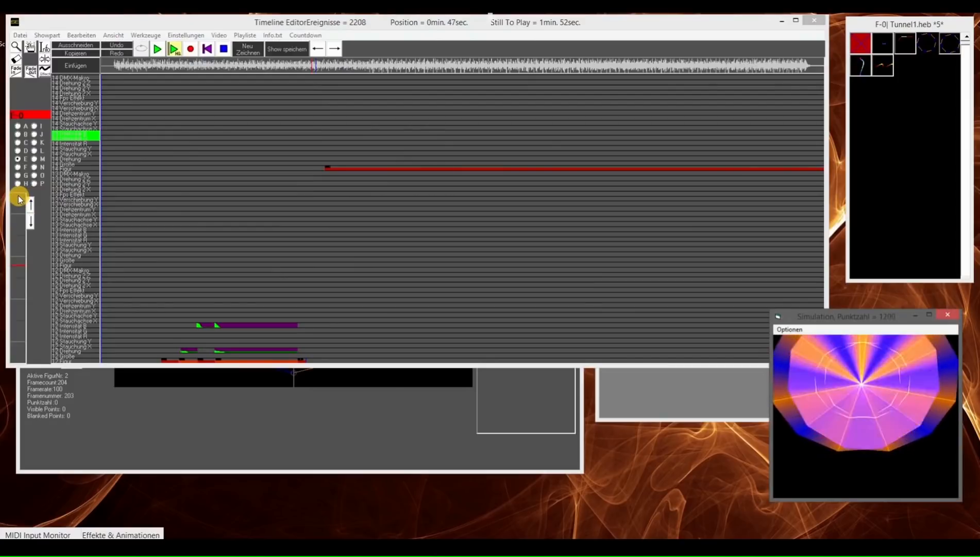
pyautogui.moveTo(19, 198); pyautogui.dragTo(16, 362)
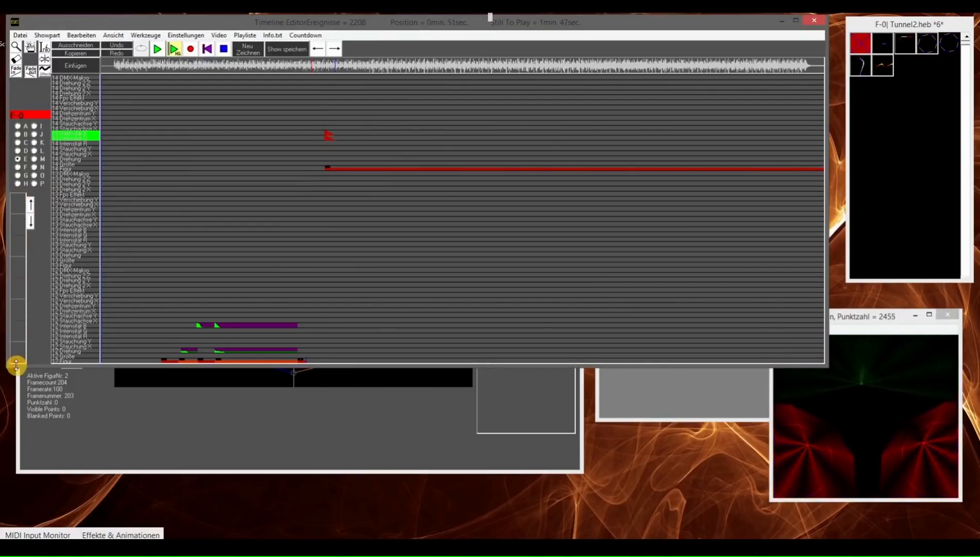
pyautogui.click(224, 49)
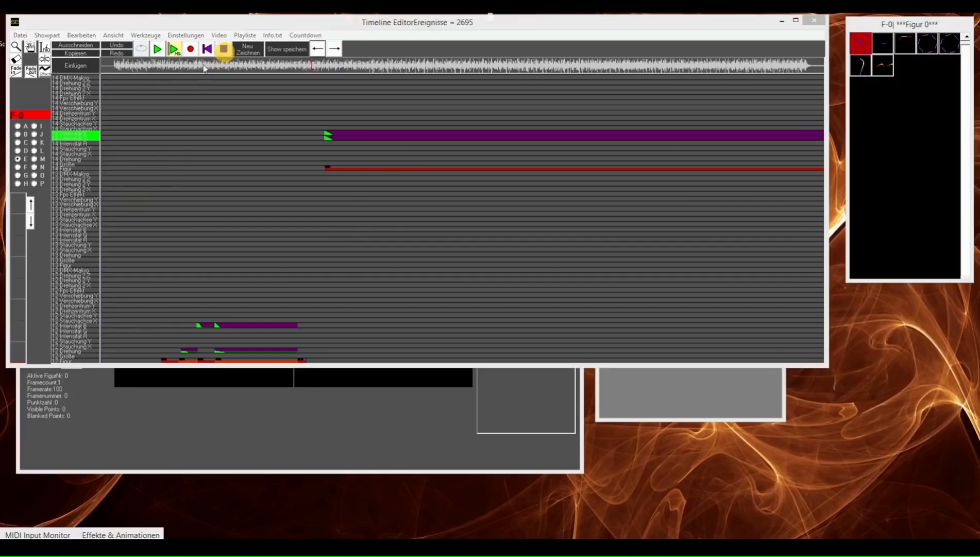
# Step: Try to end the Tunnel2 figure on the 14 Figur track with a live recording, and undo that take
pyautogui.click(86, 169)
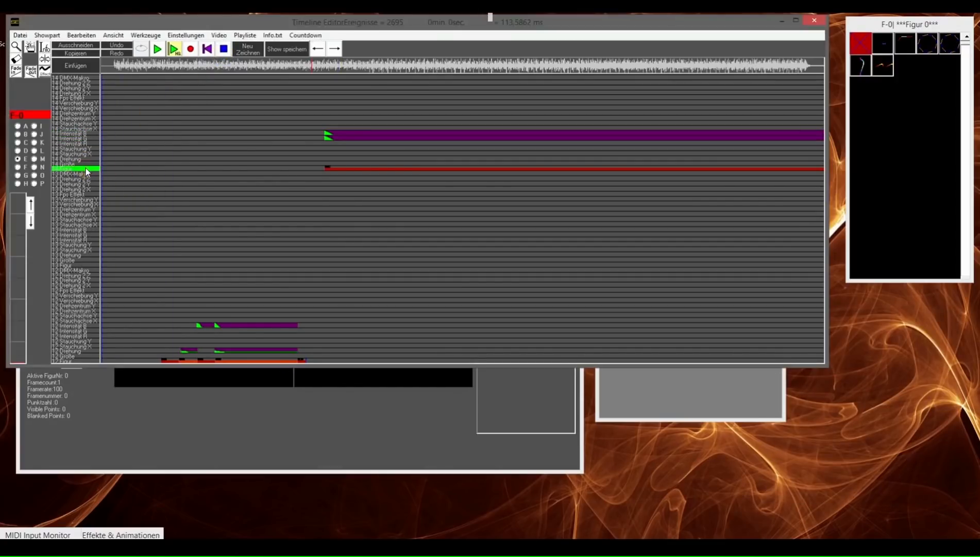
pyautogui.click(192, 48)
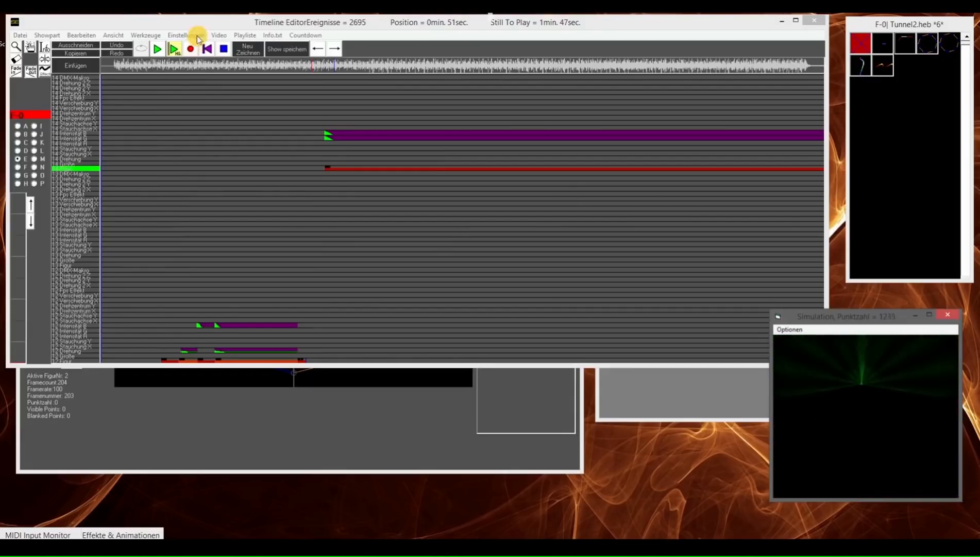
pyautogui.click(223, 49)
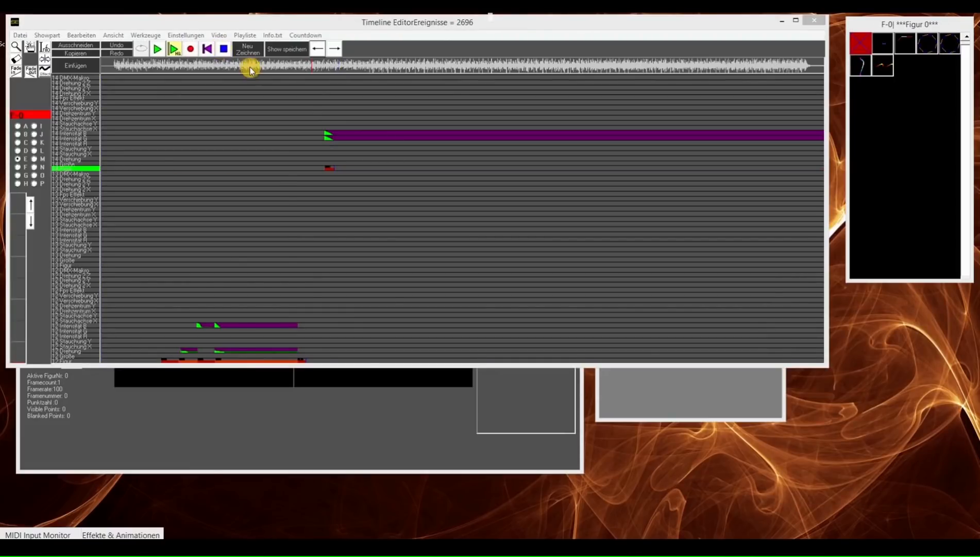
pyautogui.click(115, 46)
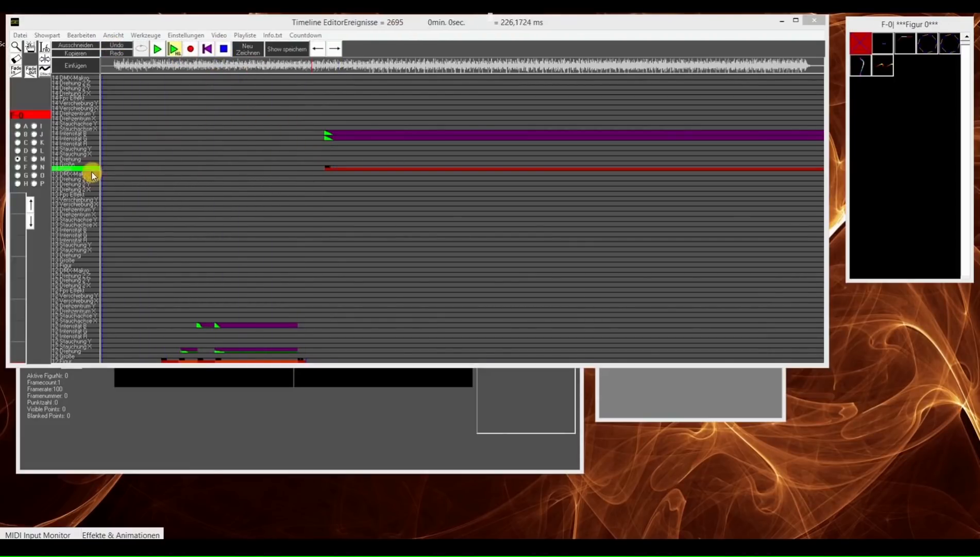
# Step: On page A, record the end of the figure on the 2 Figur track at about 51 seconds
pyautogui.click(18, 128)
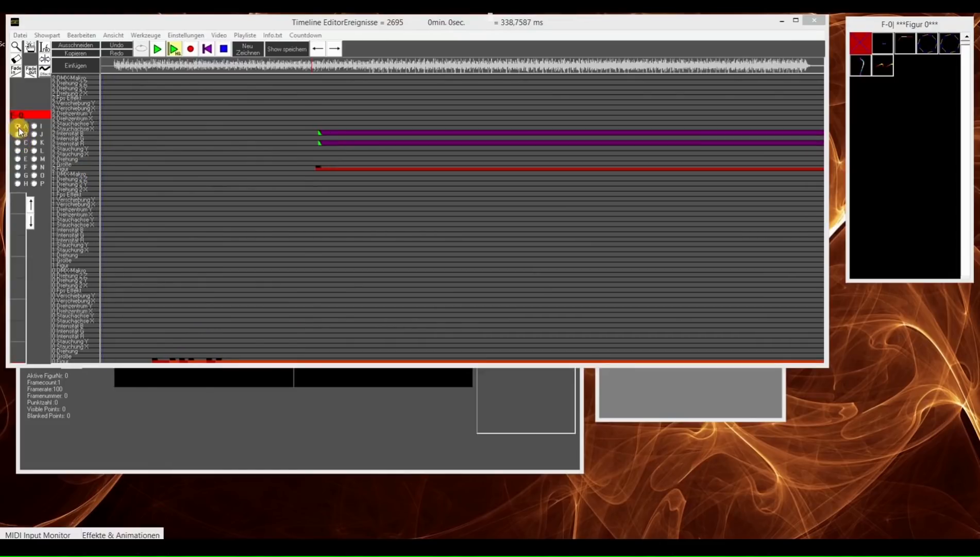
pyautogui.click(82, 168)
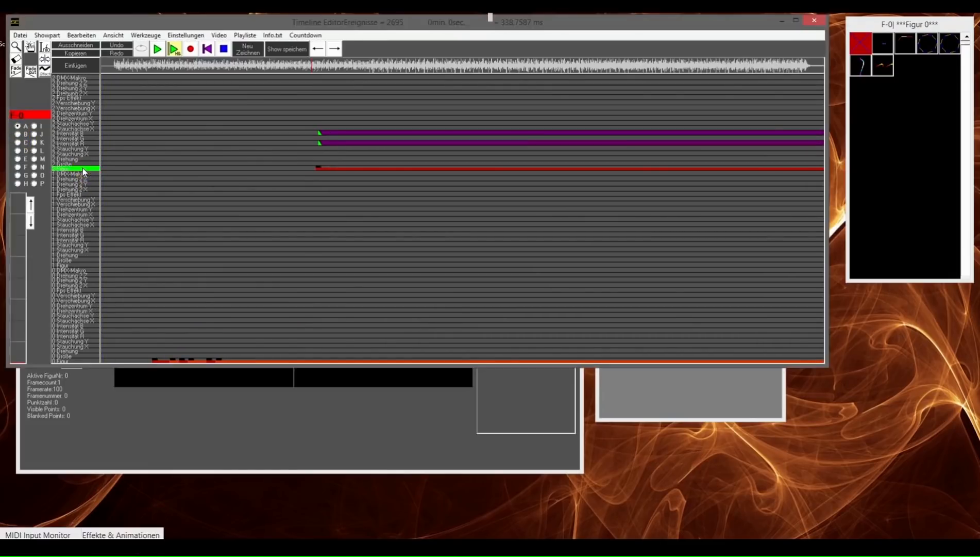
pyautogui.click(190, 51)
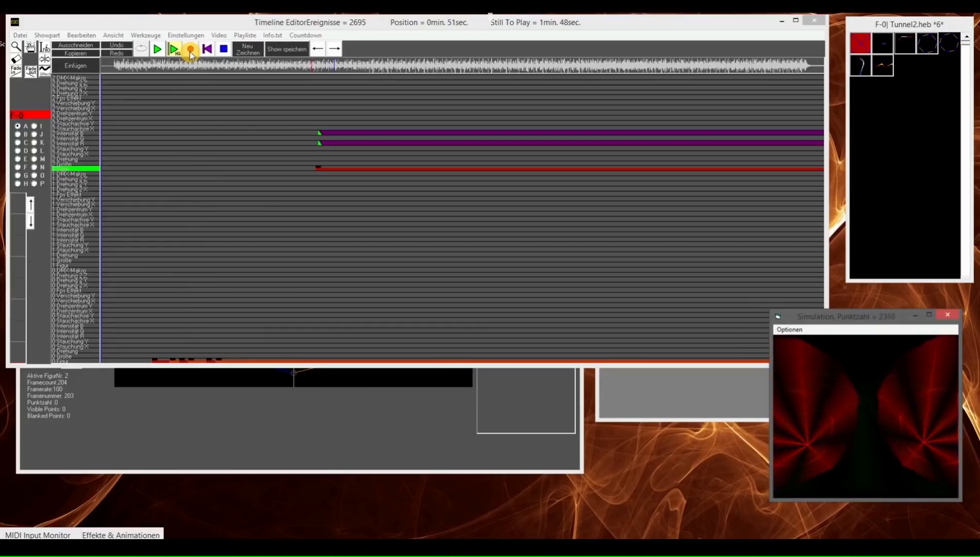
pyautogui.click(192, 50)
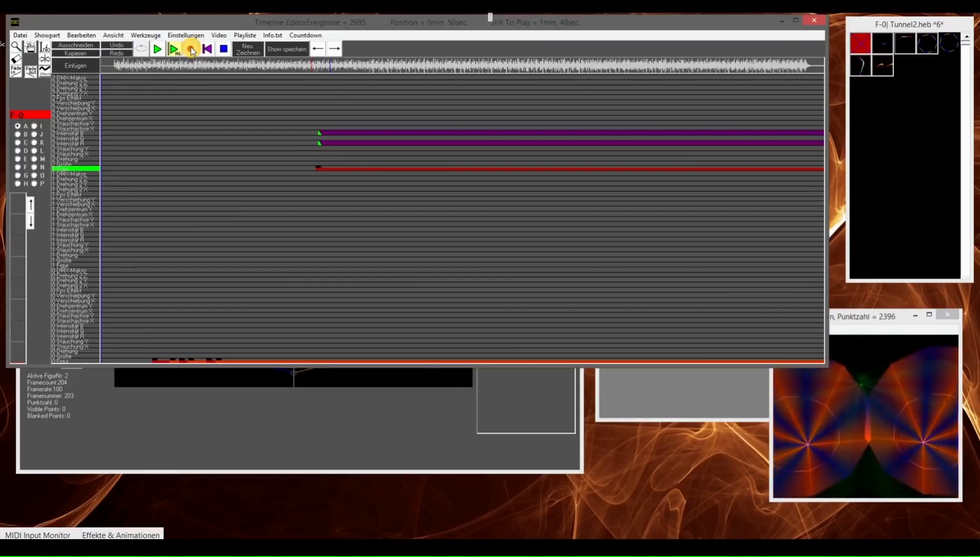
pyautogui.click(224, 49)
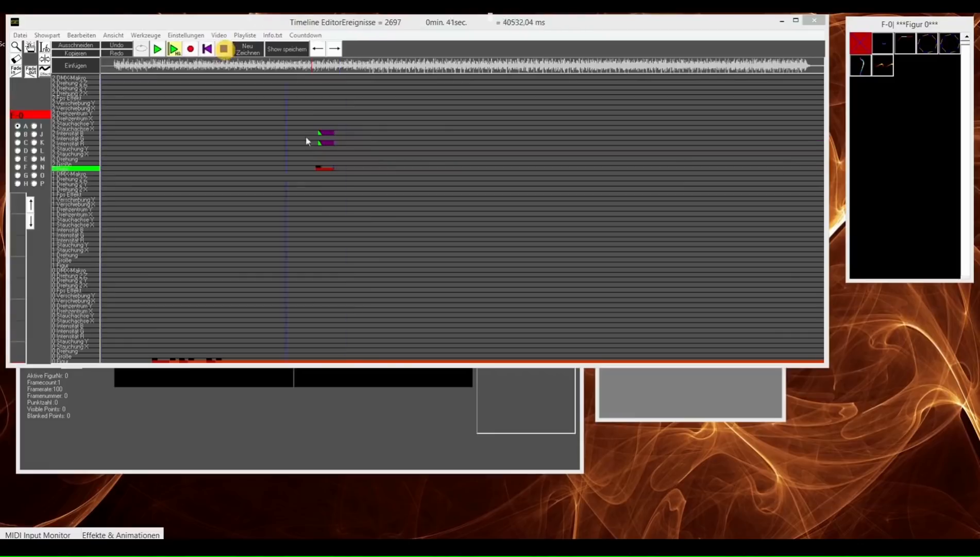
# Step: Adjust the Intensität R effect of the Tunnel2 figure in the Showeditor and save the figure
pyautogui.click(370, 436)
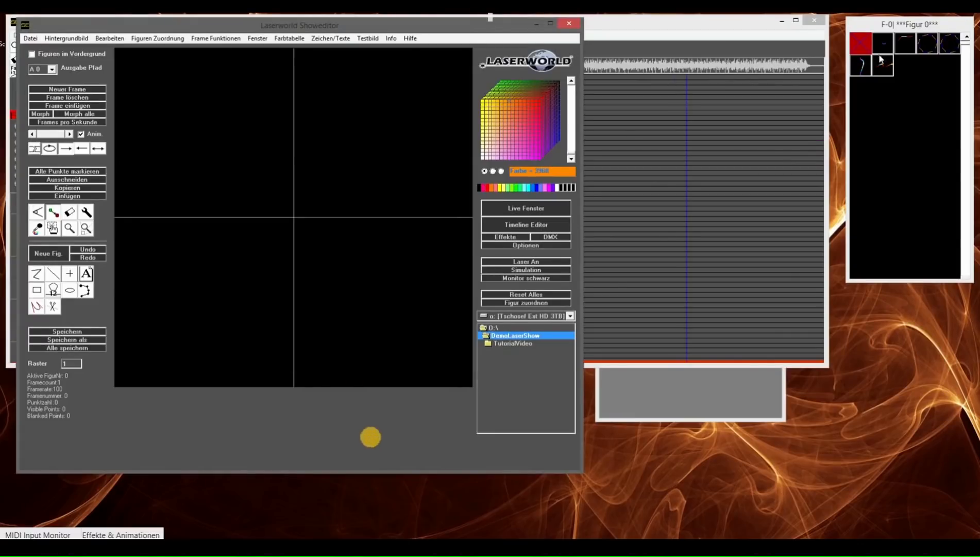
pyautogui.click(950, 49)
pyautogui.click(505, 236)
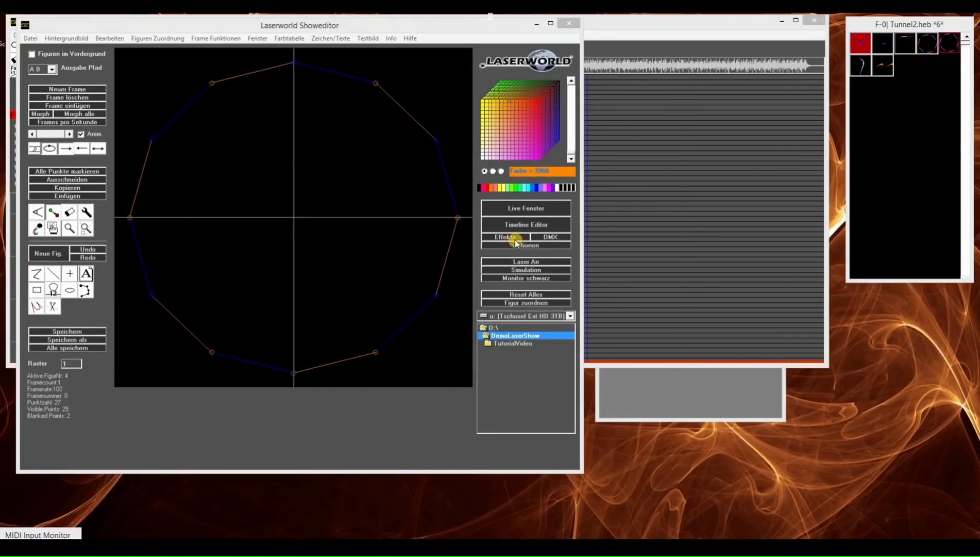
pyautogui.click(236, 127)
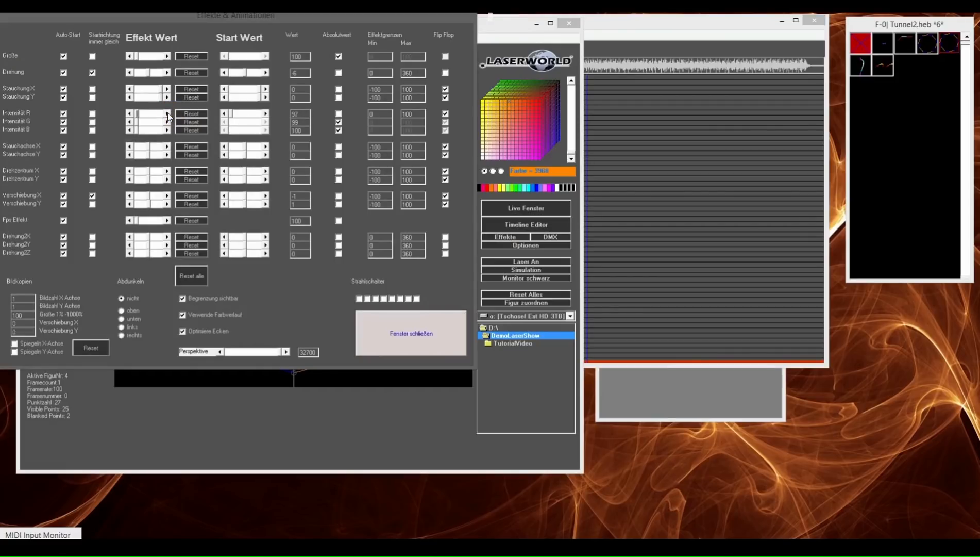
pyautogui.click(136, 118)
pyautogui.click(419, 333)
pyautogui.click(68, 337)
pyautogui.click(444, 253)
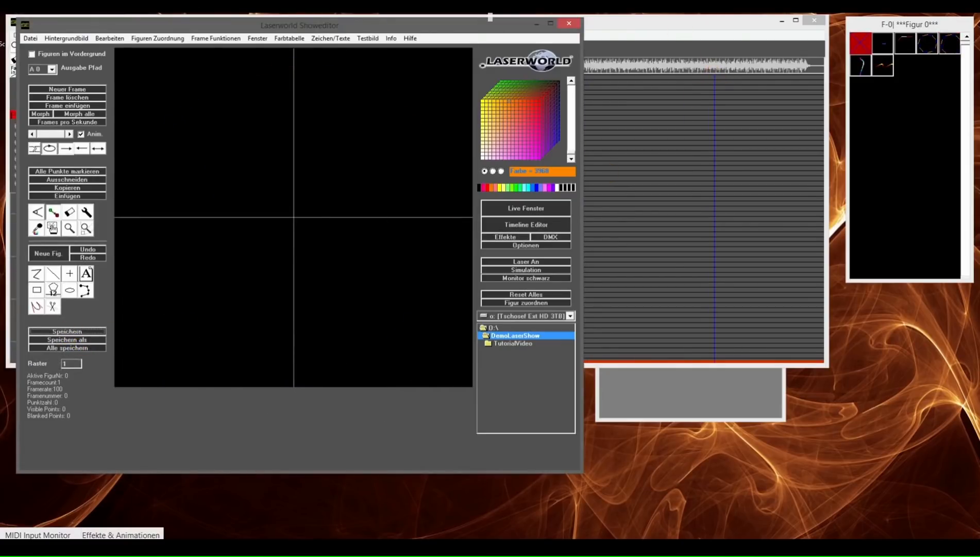
# Step: Return to the Timeline Editor and play back the show to check the tunnel sequence, stopping after the figures end
pyautogui.click(670, 31)
pyautogui.click(157, 49)
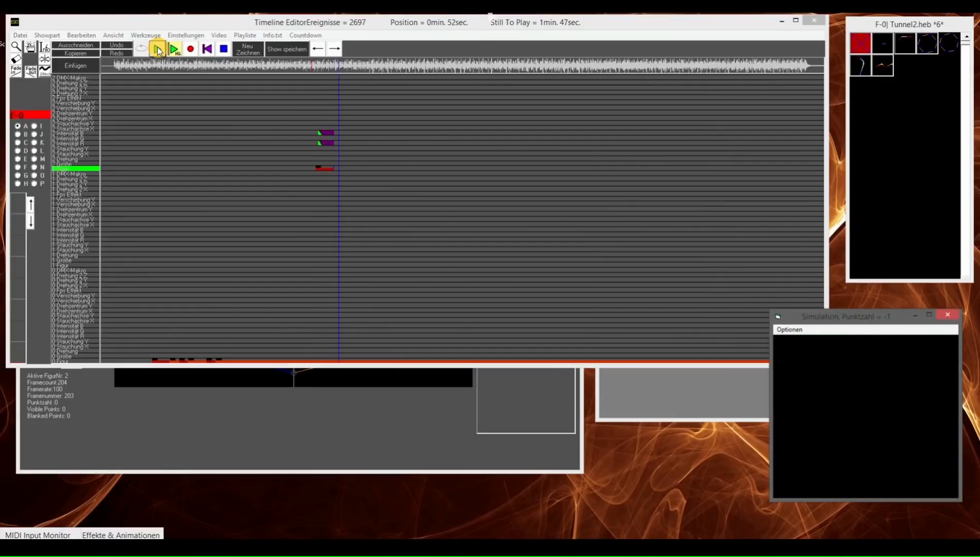
pyautogui.click(223, 49)
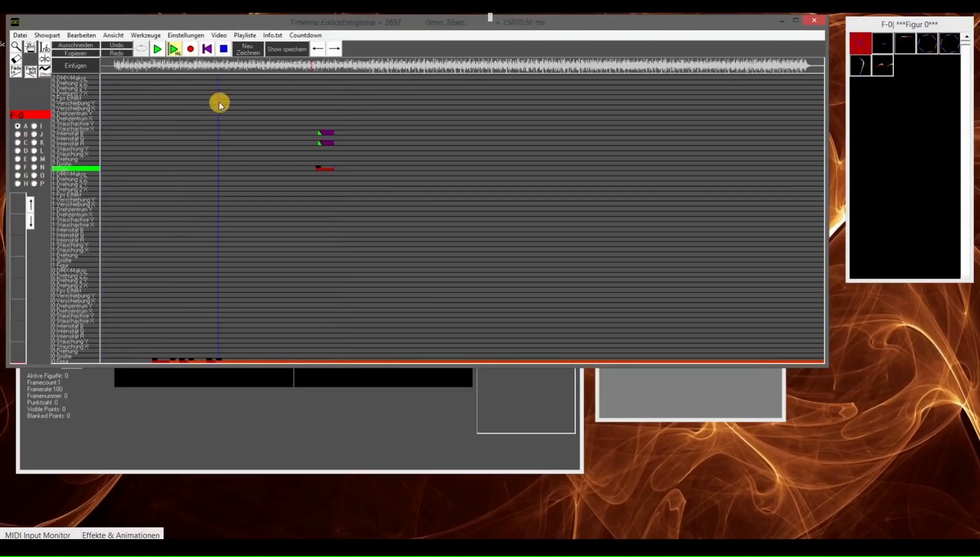
# Step: Play back the show from shortly before the tunnel sequence and stop at about 49 seconds
pyautogui.click(298, 66)
pyautogui.click(289, 67)
pyautogui.click(157, 50)
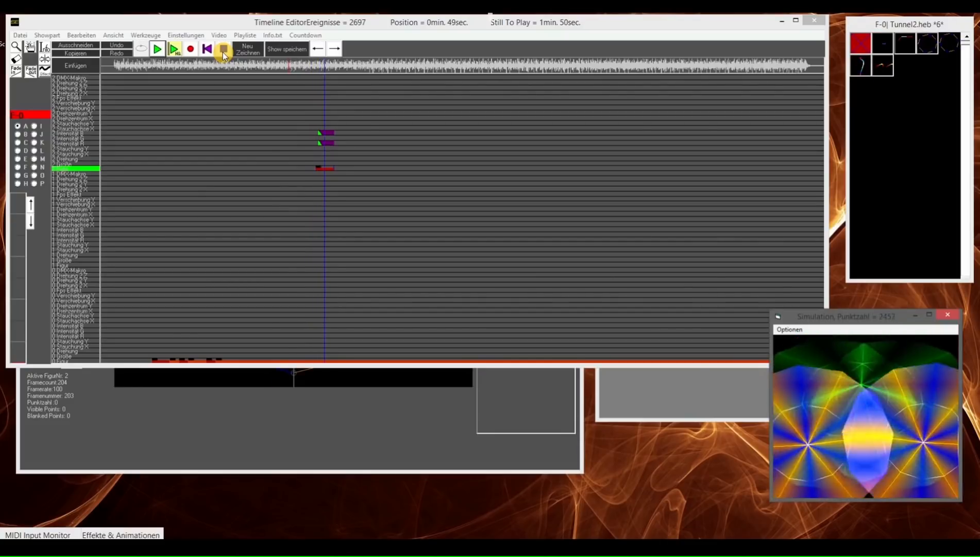
pyautogui.click(223, 50)
# Step: Record the Welle_BlauWeis figure live on the 12 Figur track of page E at about 51 seconds
pyautogui.click(862, 66)
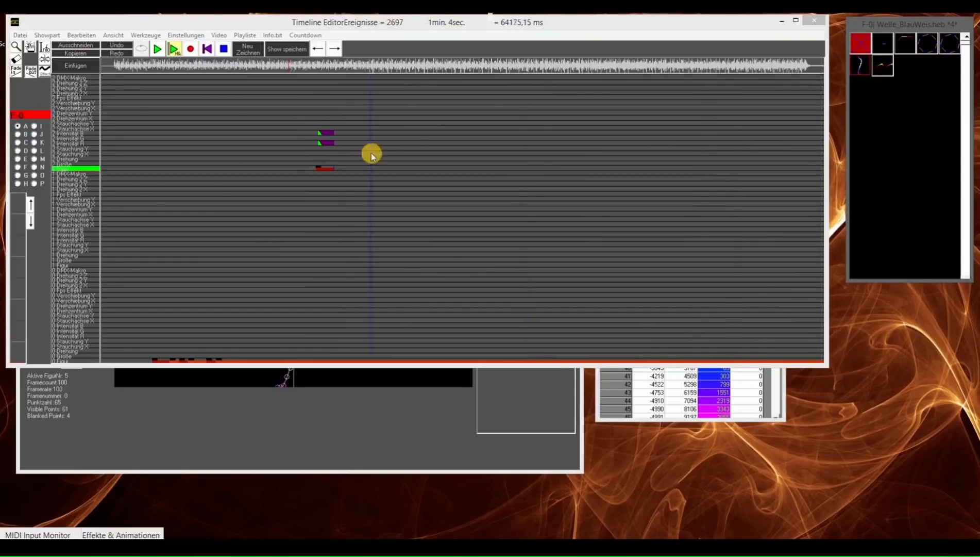
pyautogui.click(18, 160)
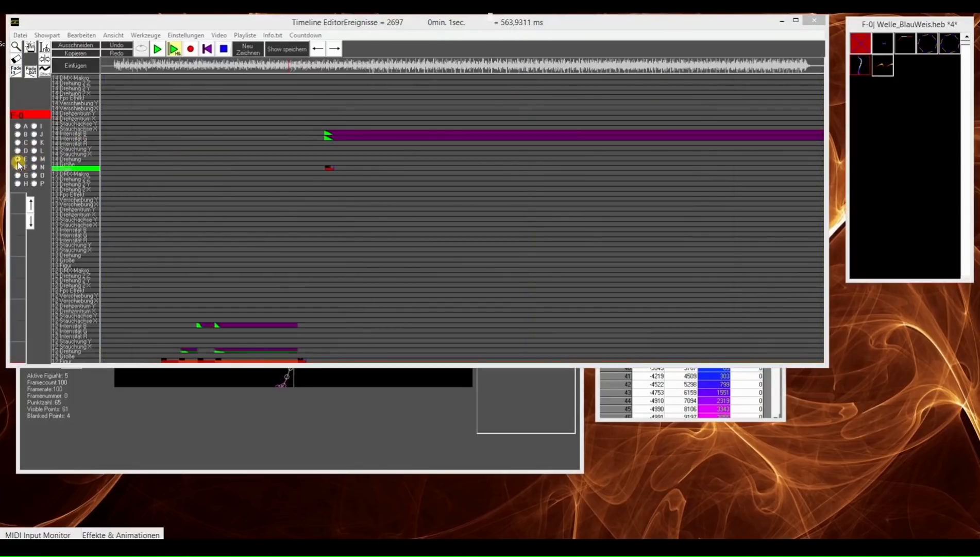
pyautogui.click(90, 361)
pyautogui.click(145, 332)
pyautogui.click(192, 49)
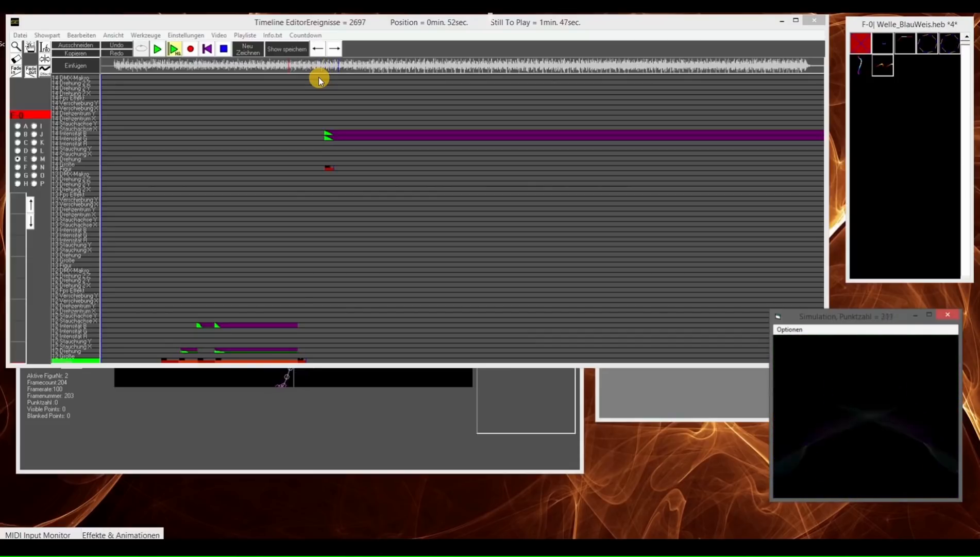
pyautogui.click(223, 48)
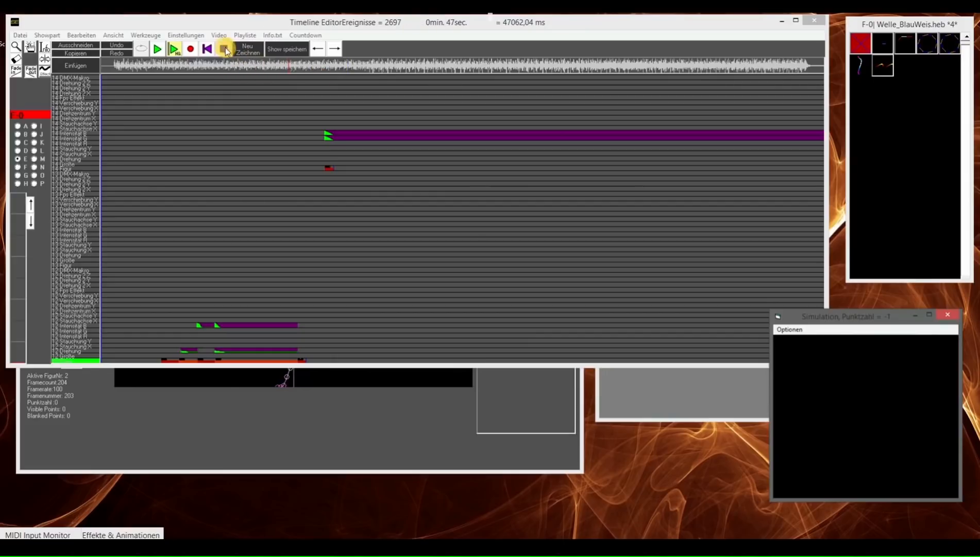
# Step: Record the Welle_BlauWeis figure live on the 6 Figur track of page C at about 53 seconds
pyautogui.click(18, 143)
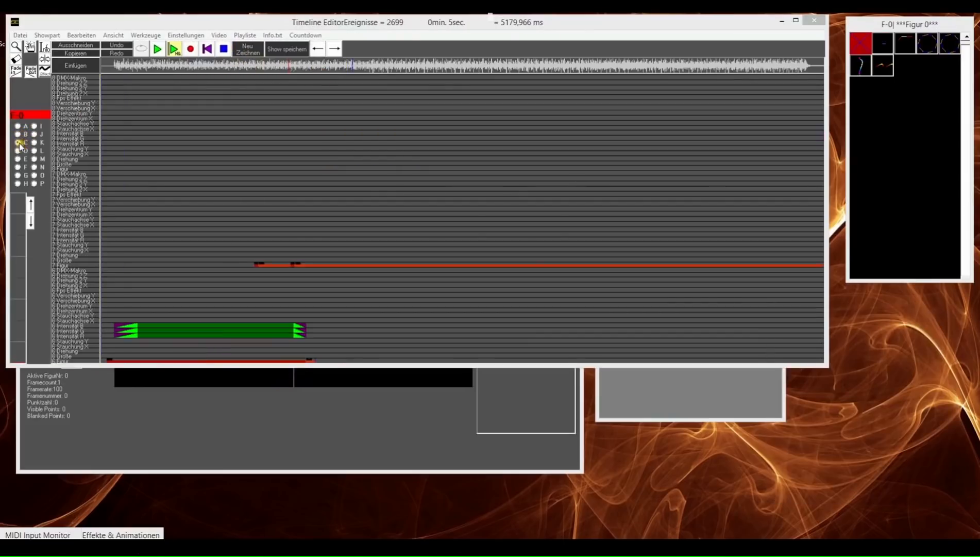
pyautogui.click(84, 361)
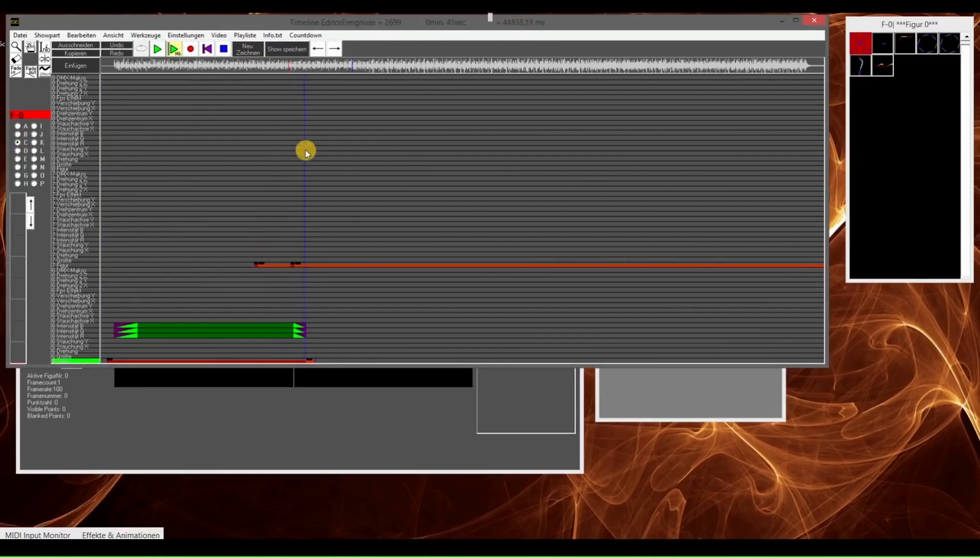
pyautogui.click(320, 65)
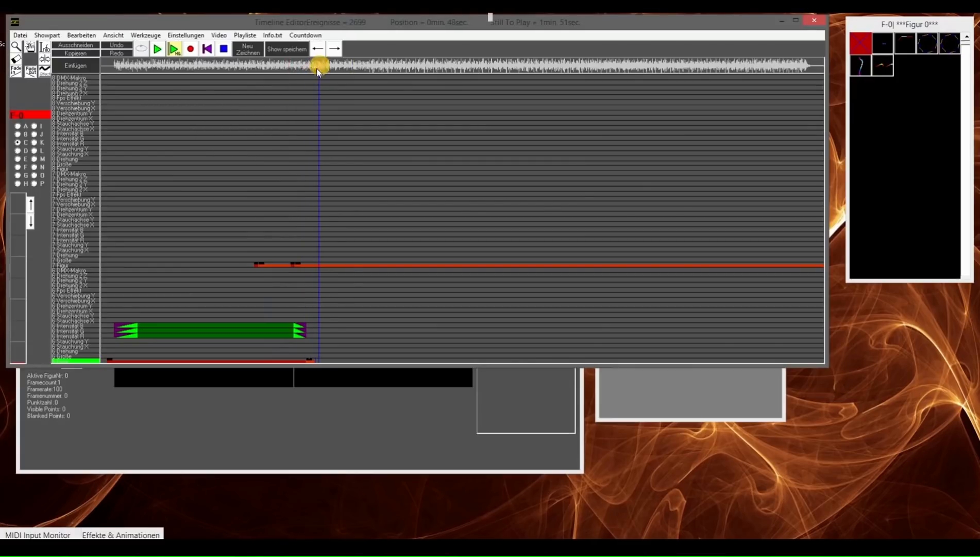
pyautogui.click(192, 52)
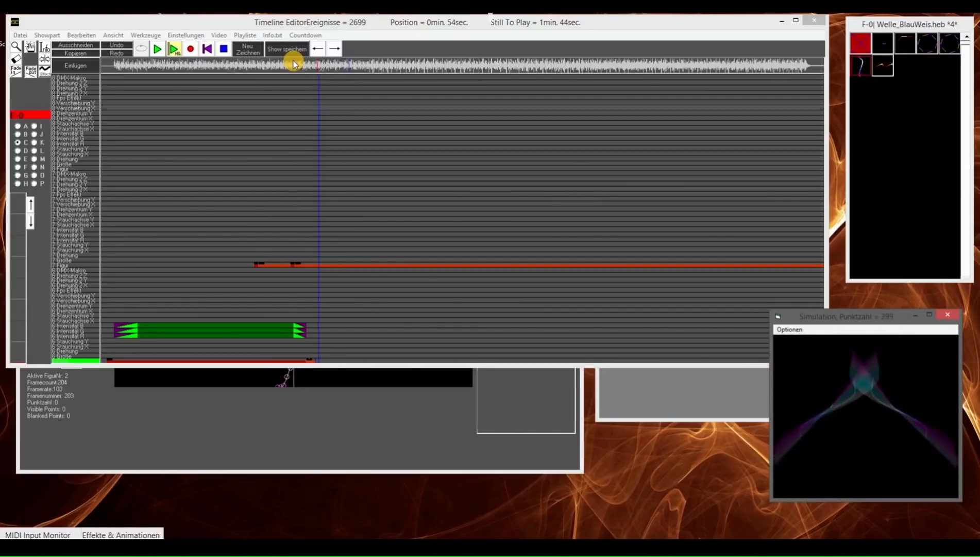
pyautogui.click(213, 50)
# Step: Record the Tunnel1 figure live on the 2 Figur track of page A at about 55 seconds
pyautogui.click(19, 128)
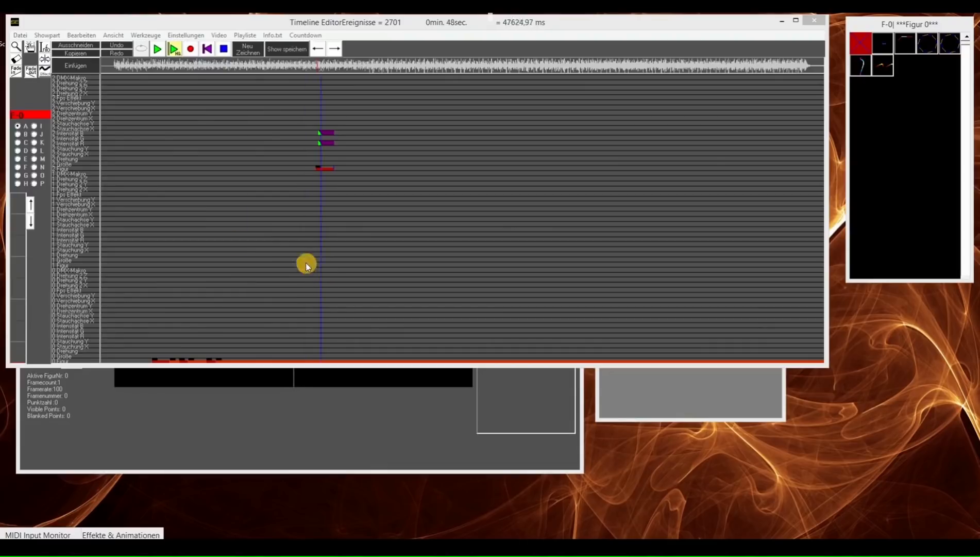
pyautogui.click(84, 167)
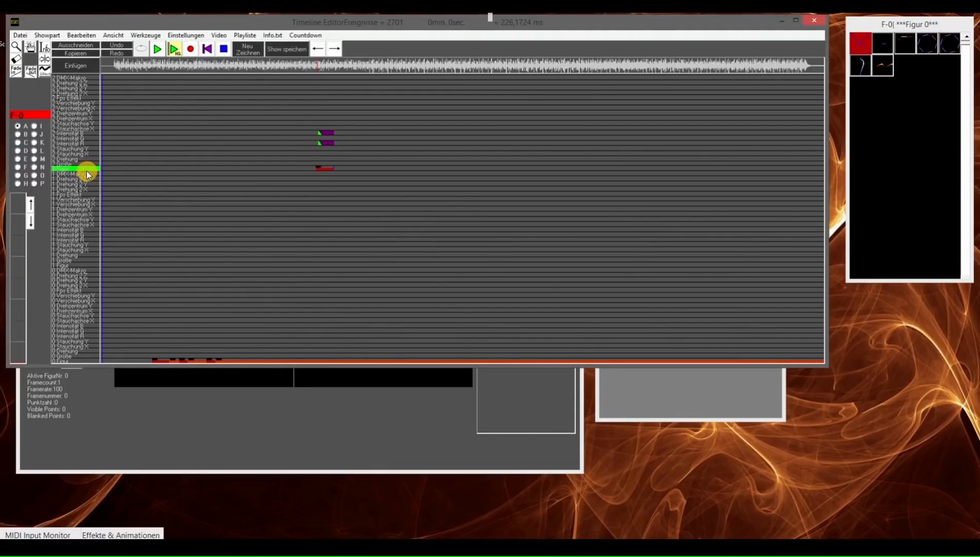
pyautogui.click(221, 149)
pyautogui.click(193, 46)
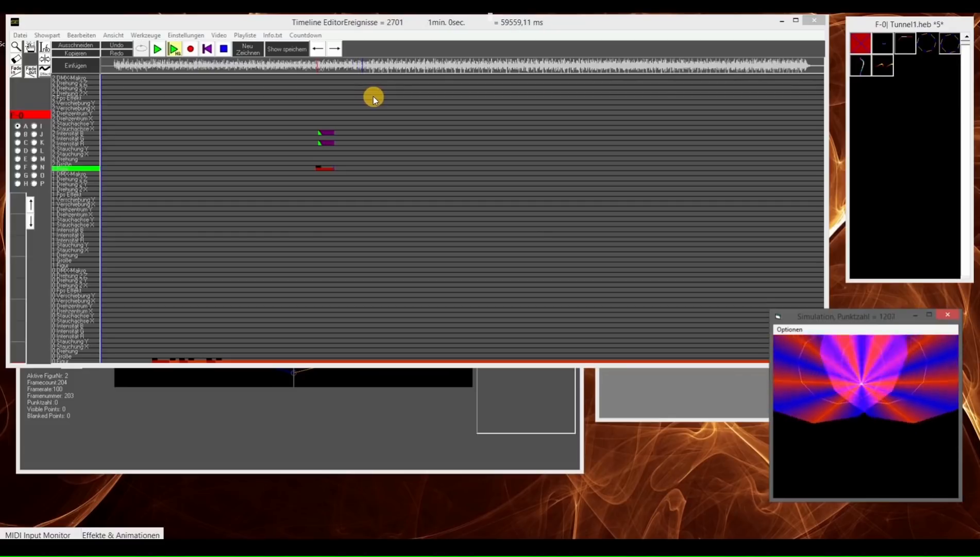
pyautogui.click(290, 66)
pyautogui.click(223, 48)
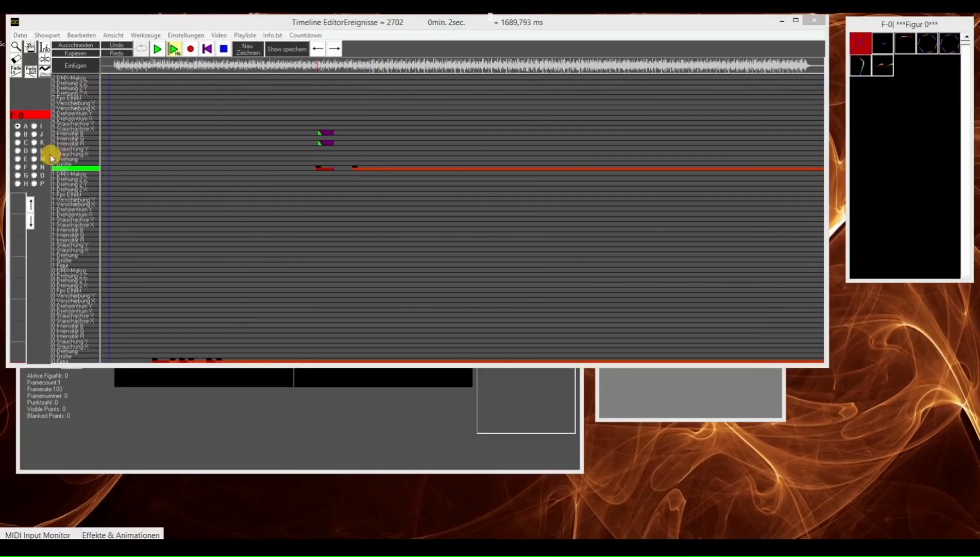
# Step: Record the Tunnel2 figure live on the 14 Figur track of page E at about 57 seconds
pyautogui.click(17, 143)
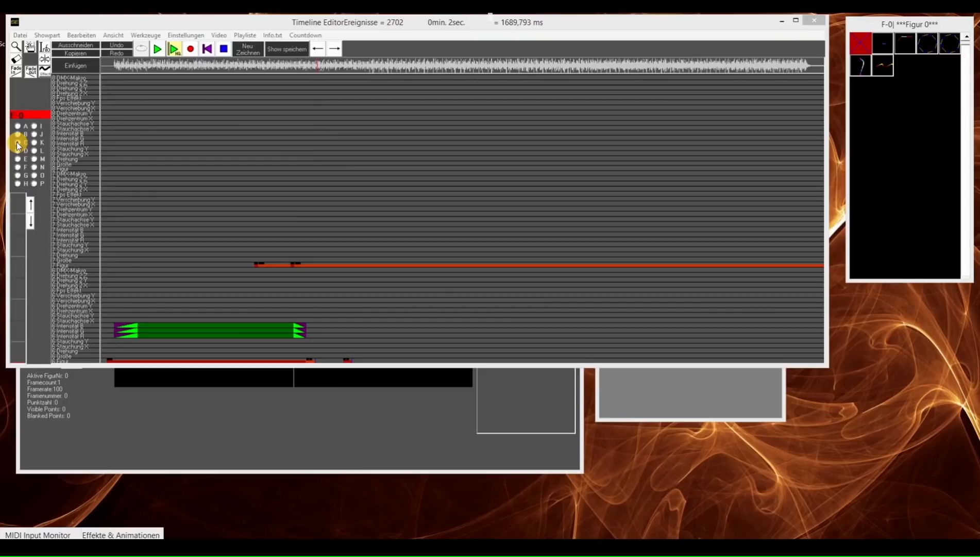
pyautogui.click(18, 159)
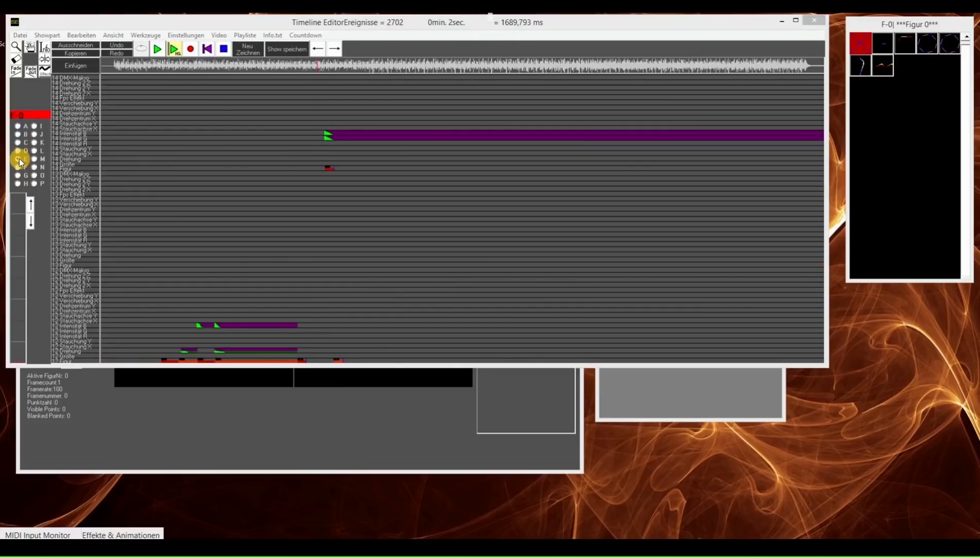
pyautogui.click(75, 168)
pyautogui.click(191, 49)
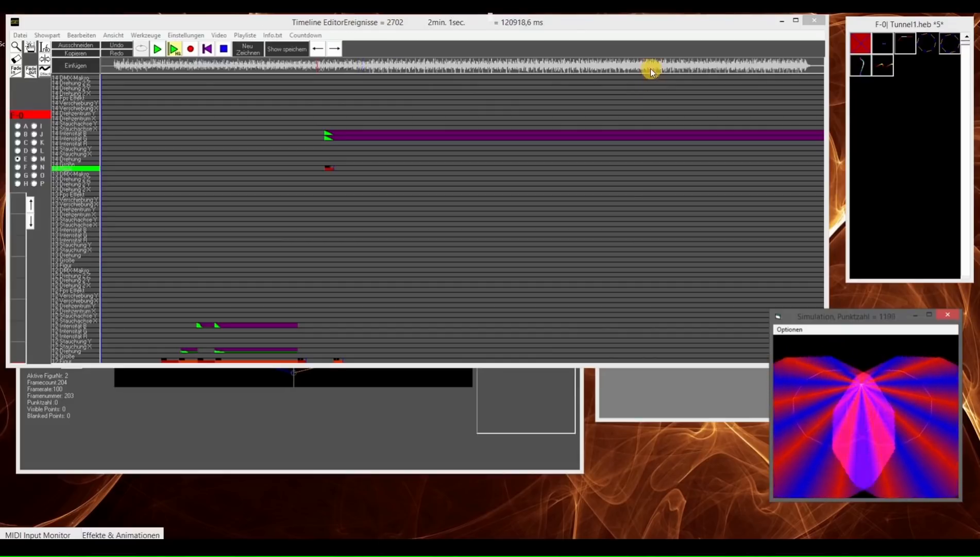
pyautogui.click(223, 48)
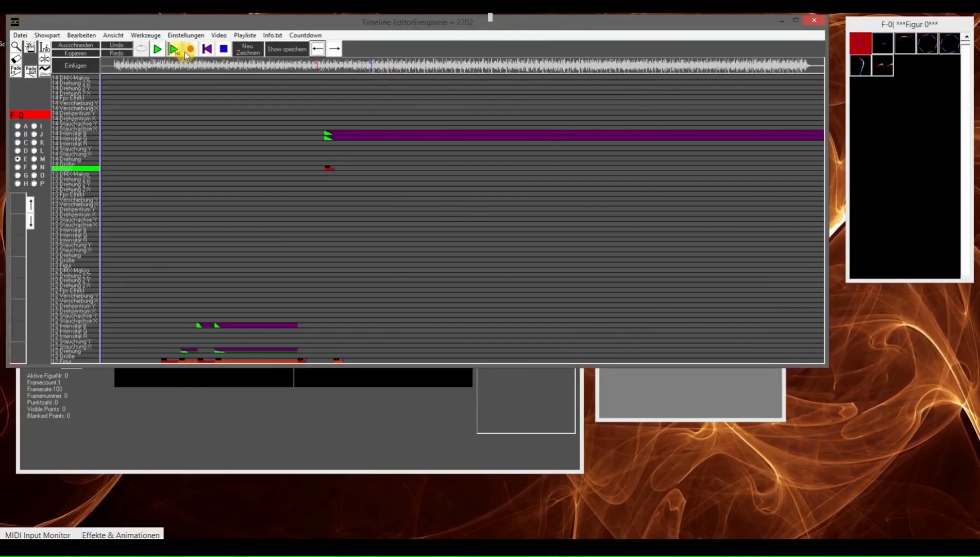
pyautogui.click(190, 49)
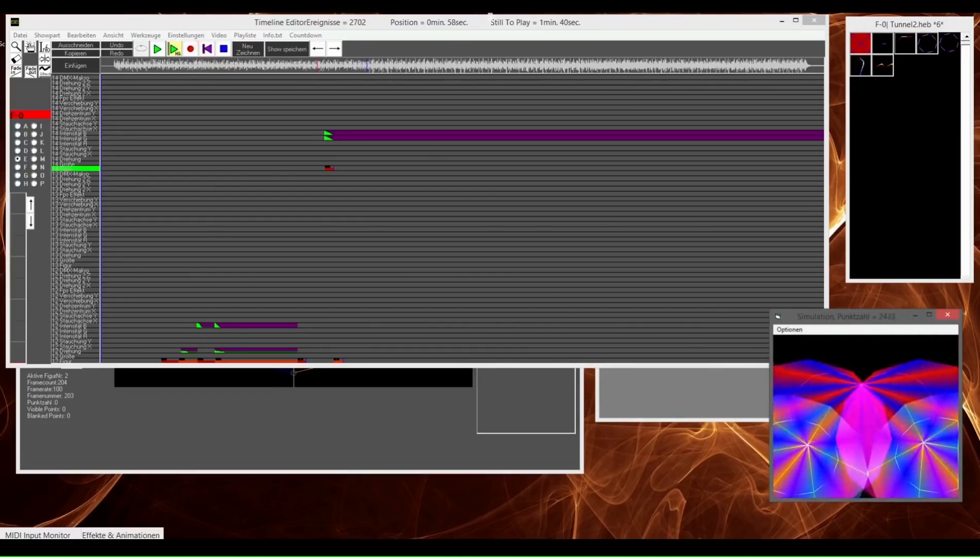
pyautogui.click(222, 49)
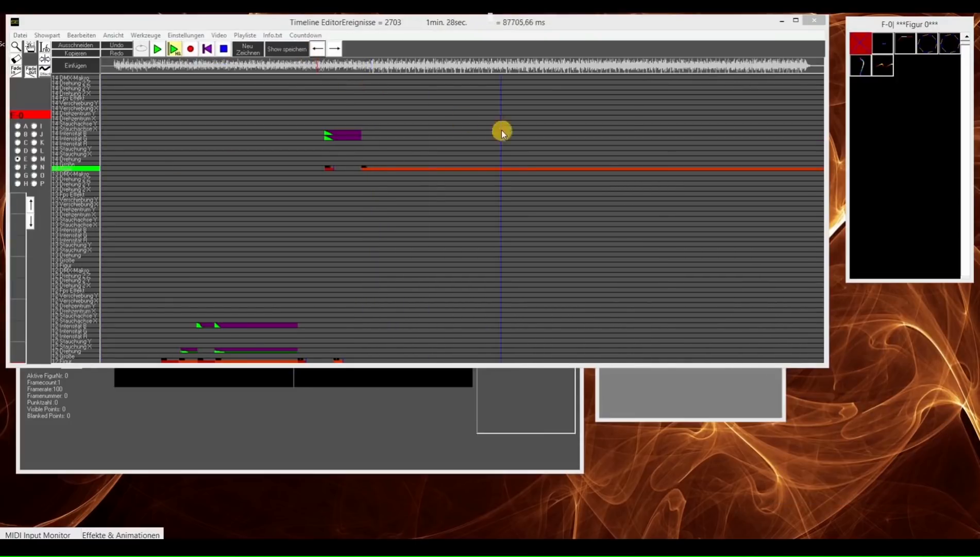
# Step: Draw a fade-out on the 14 Intensität B and 14 Intensität G tracks, ending on the beat at about 59 seconds
pyautogui.click(88, 136)
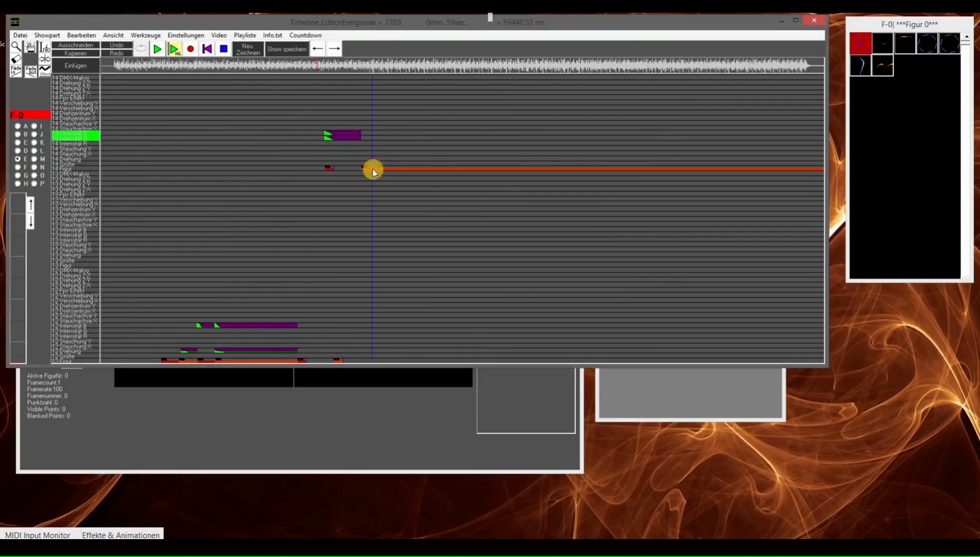
pyautogui.click(319, 108)
pyautogui.click(364, 122)
pyautogui.moveTo(369, 137); pyautogui.dragTo(385, 176)
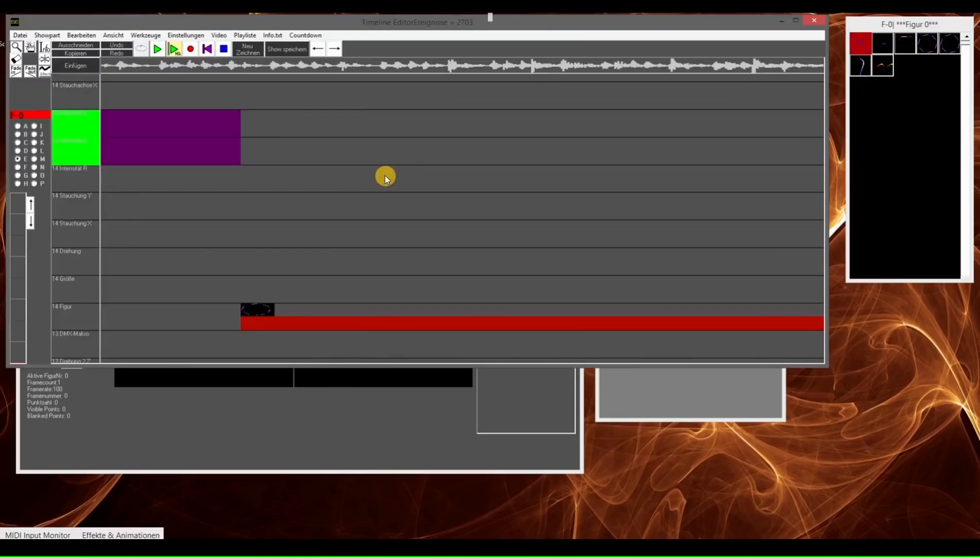
pyautogui.moveTo(407, 138); pyautogui.dragTo(447, 69)
pyautogui.click(158, 49)
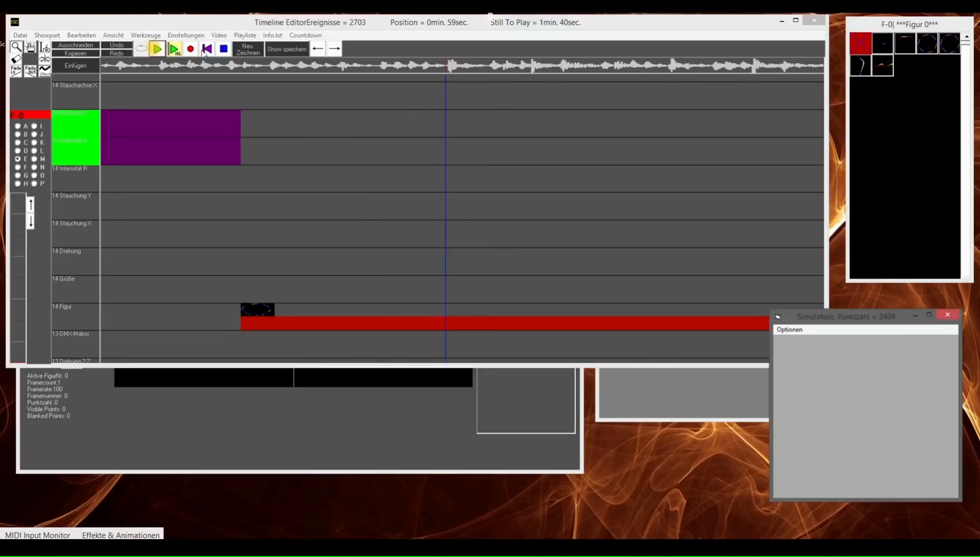
pyautogui.click(226, 49)
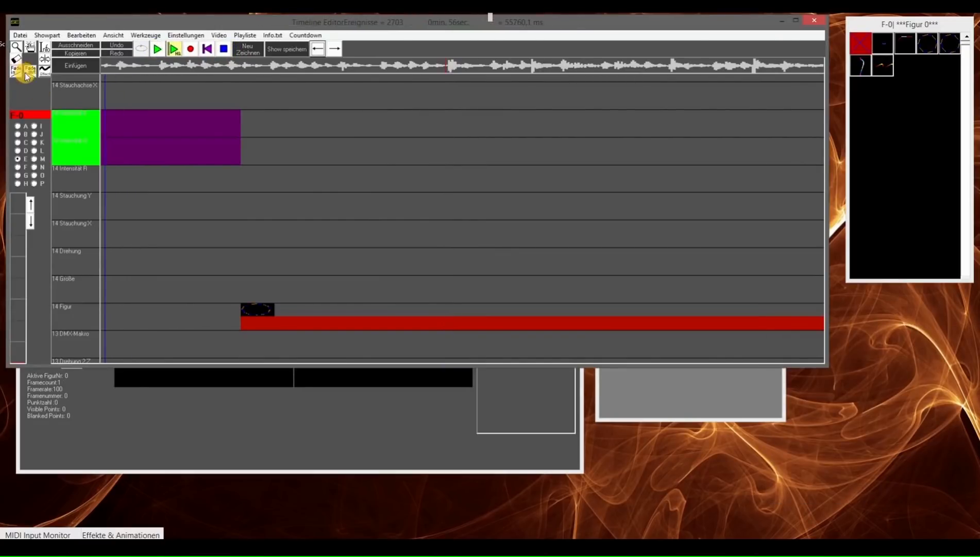
pyautogui.moveTo(190, 120); pyautogui.dragTo(95, 89)
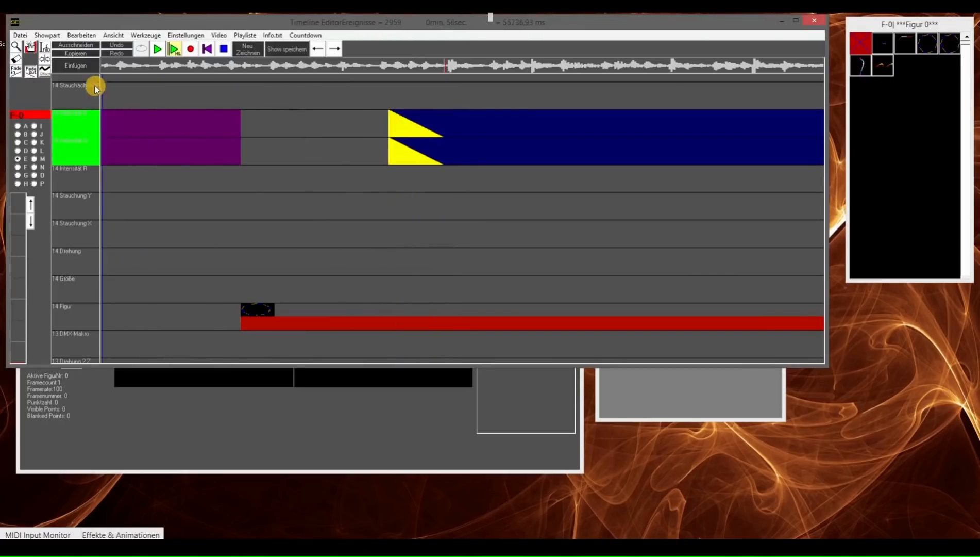
# Step: On page A, draw a fade-out on the 2 Intensität B track from about 57 to 59 seconds
pyautogui.click(18, 126)
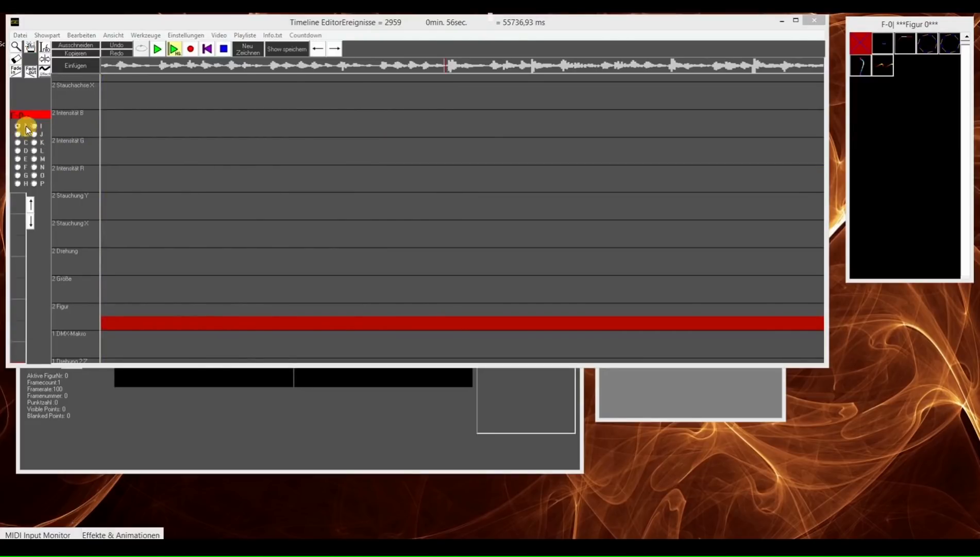
pyautogui.click(249, 51)
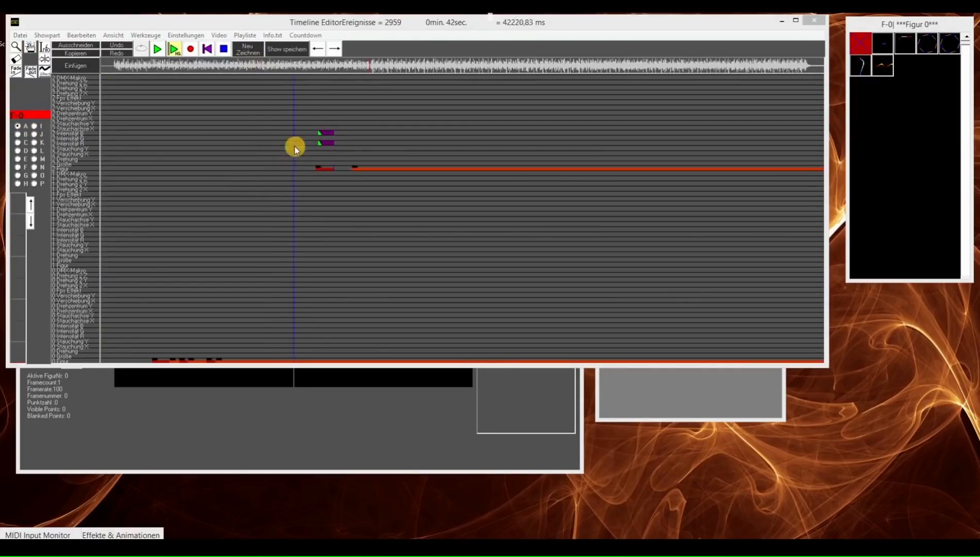
pyautogui.click(15, 47)
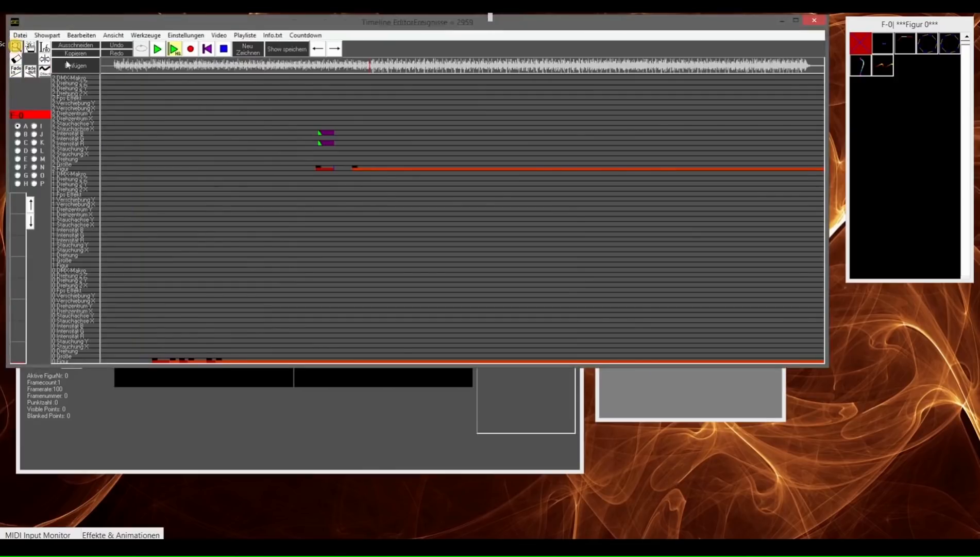
pyautogui.click(402, 176)
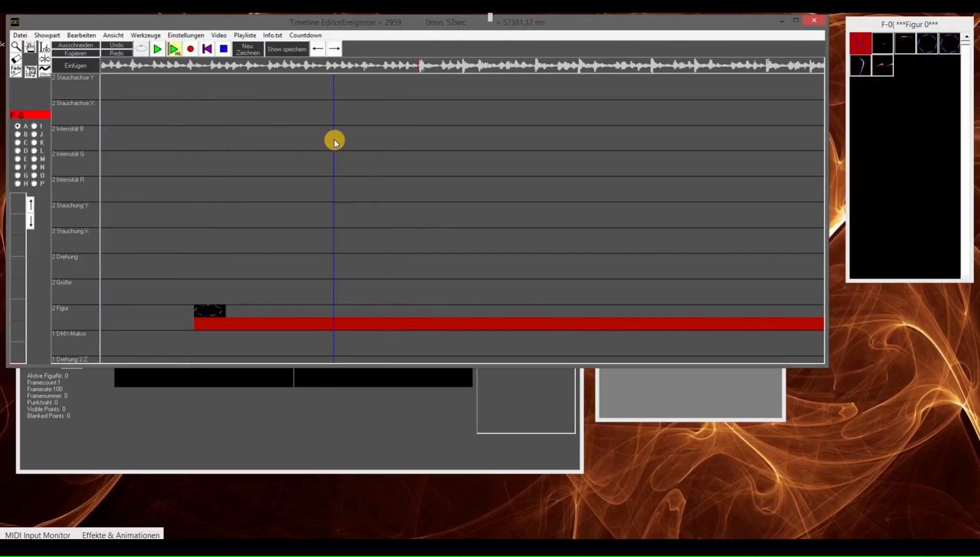
pyautogui.moveTo(328, 138); pyautogui.dragTo(414, 143)
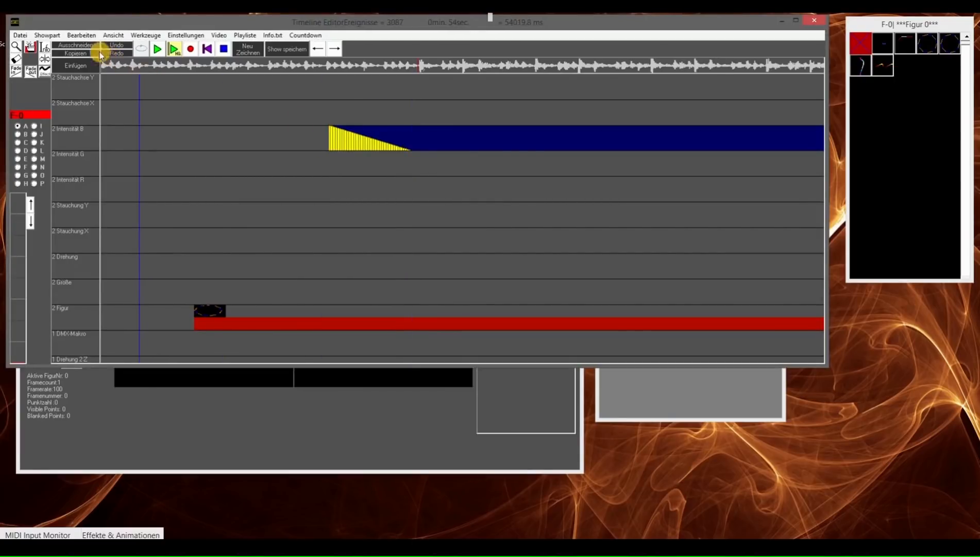
# Step: Copy the fade from the 2 Intensität B track and paste it into the 2 Intensität R track
pyautogui.click(29, 48)
pyautogui.moveTo(282, 122); pyautogui.dragTo(410, 145)
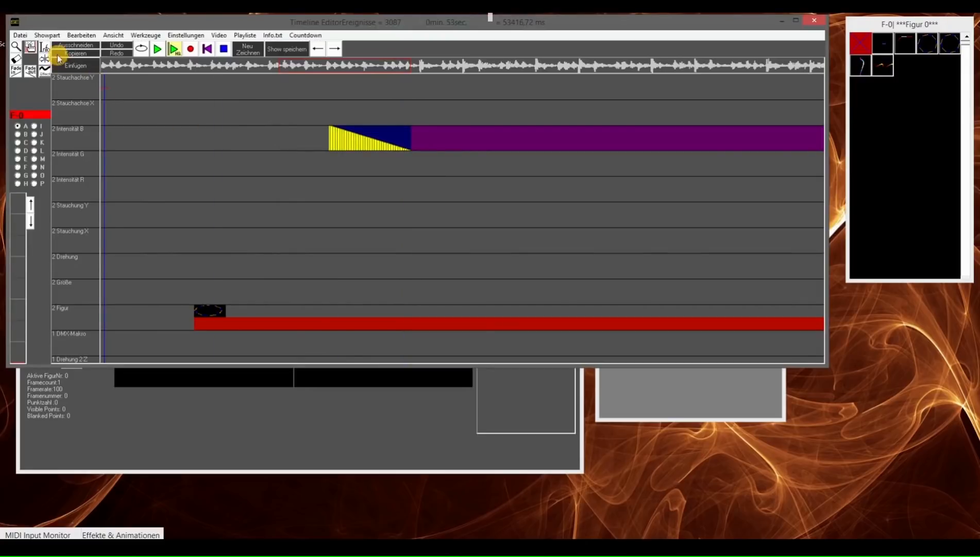
pyautogui.click(77, 54)
pyautogui.click(89, 192)
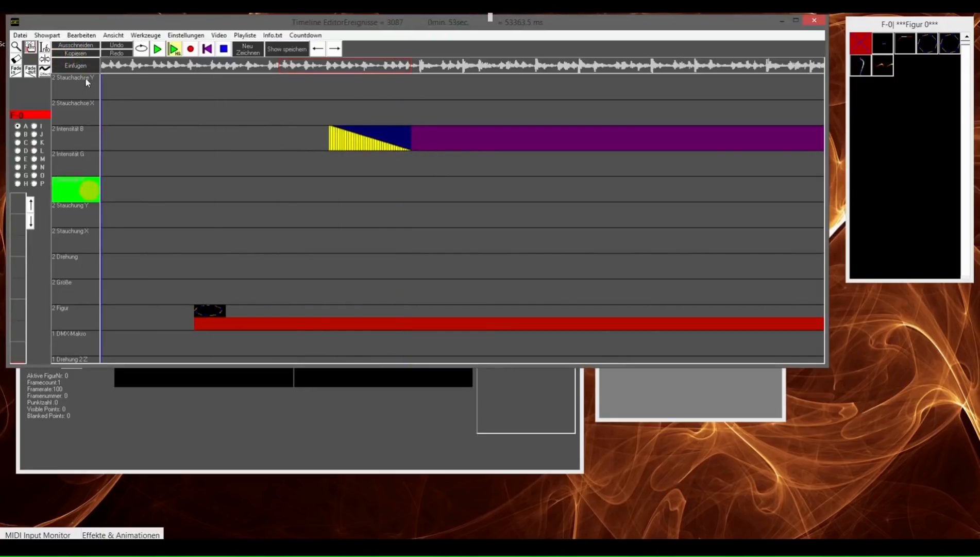
pyautogui.click(76, 66)
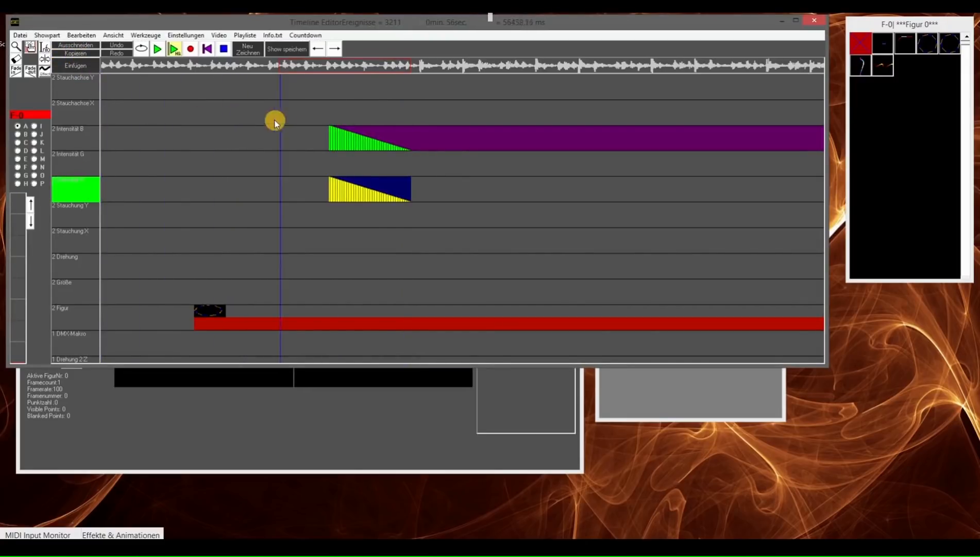
# Step: Play back the show from about 54 seconds to check the new tunnel fades, and stop the playback
pyautogui.click(147, 67)
pyautogui.click(158, 49)
pyautogui.click(243, 50)
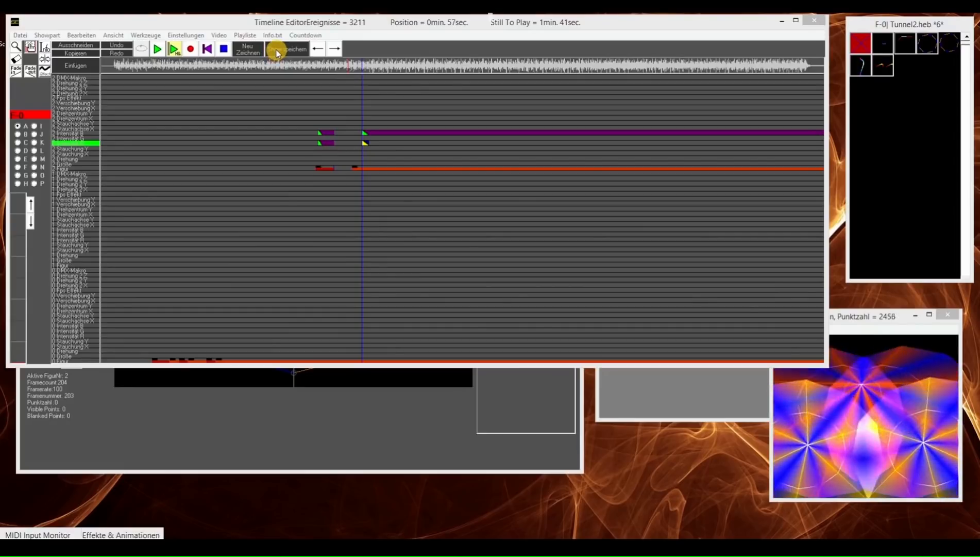
pyautogui.click(222, 49)
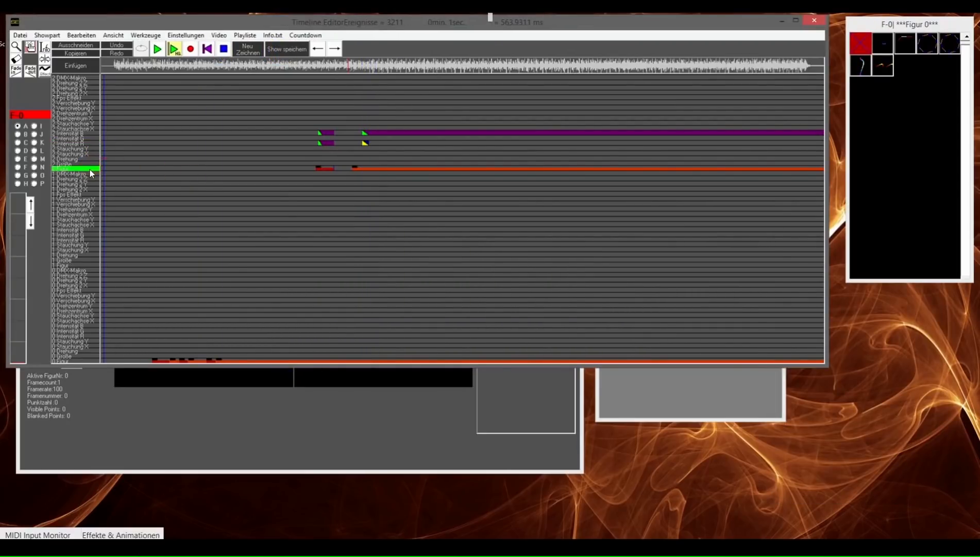
# Step: On page E, enlarge the timeline window and record the end of the figure on the 14 Figur track at about 59 seconds
pyautogui.click(21, 144)
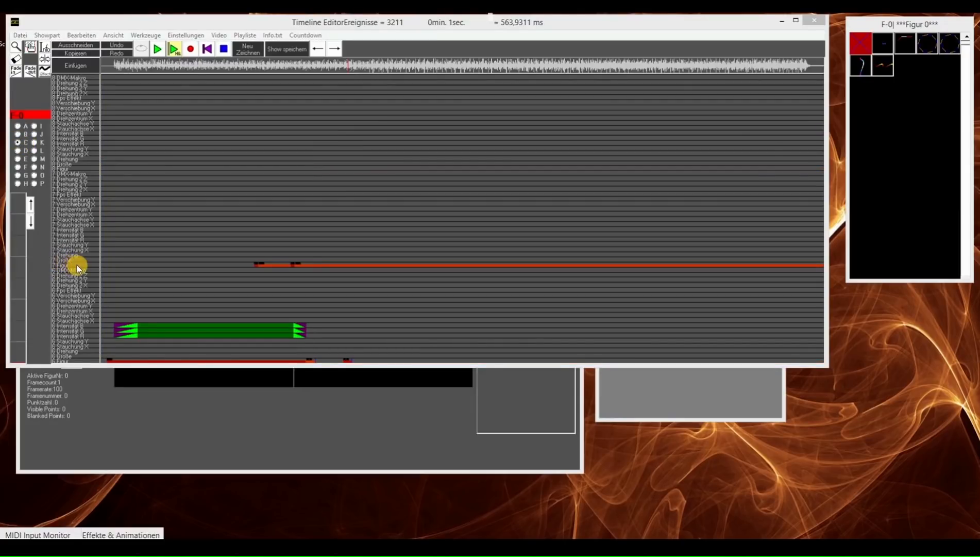
pyautogui.click(19, 151)
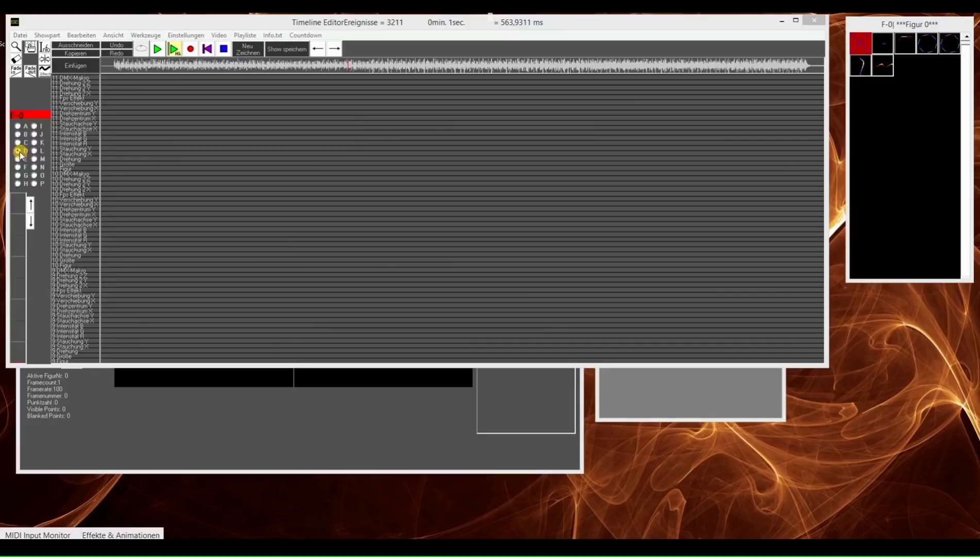
pyautogui.click(18, 158)
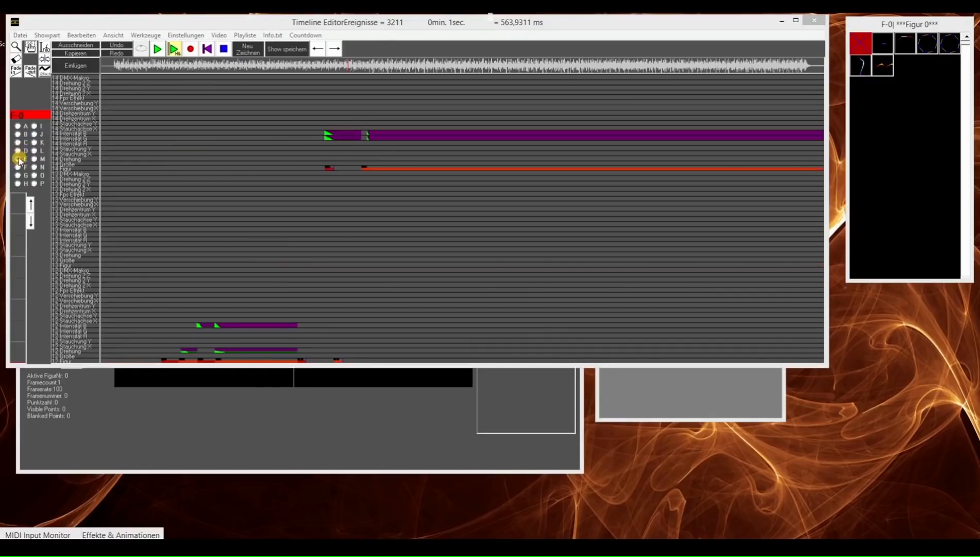
pyautogui.click(79, 169)
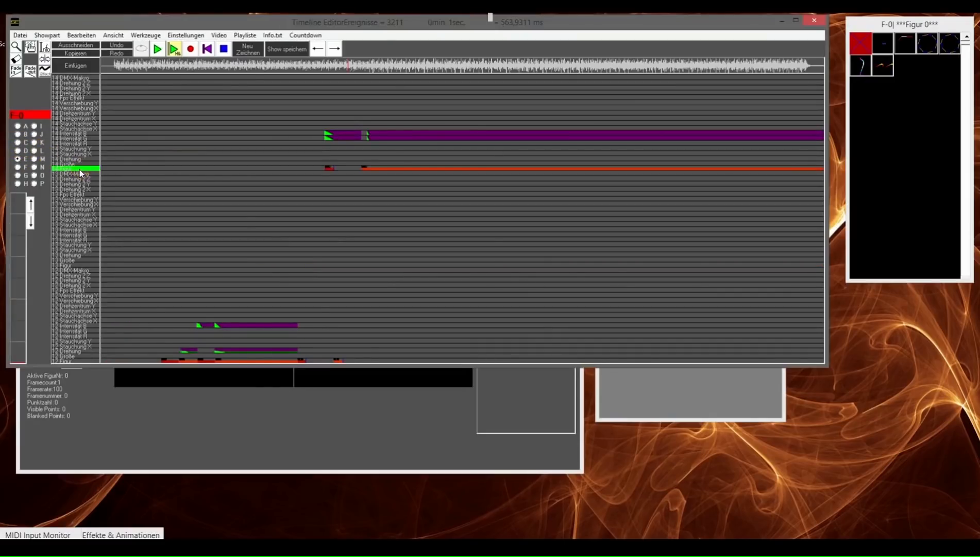
pyautogui.moveTo(494, 364); pyautogui.dragTo(492, 466)
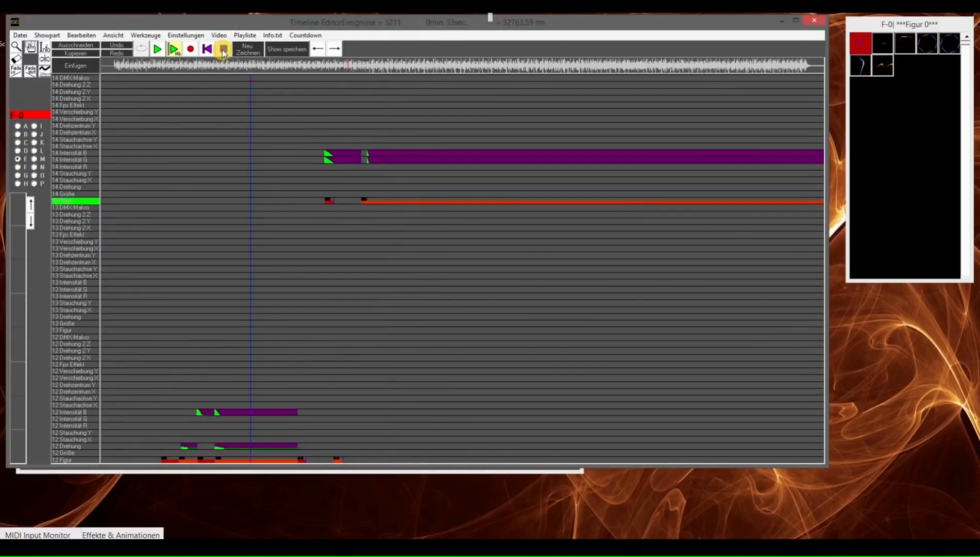
pyautogui.click(223, 50)
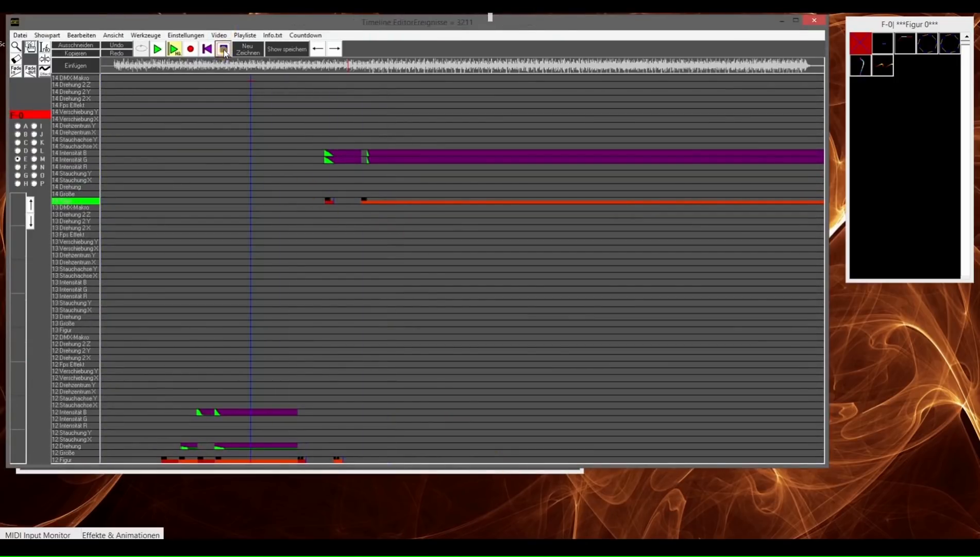
pyautogui.click(192, 49)
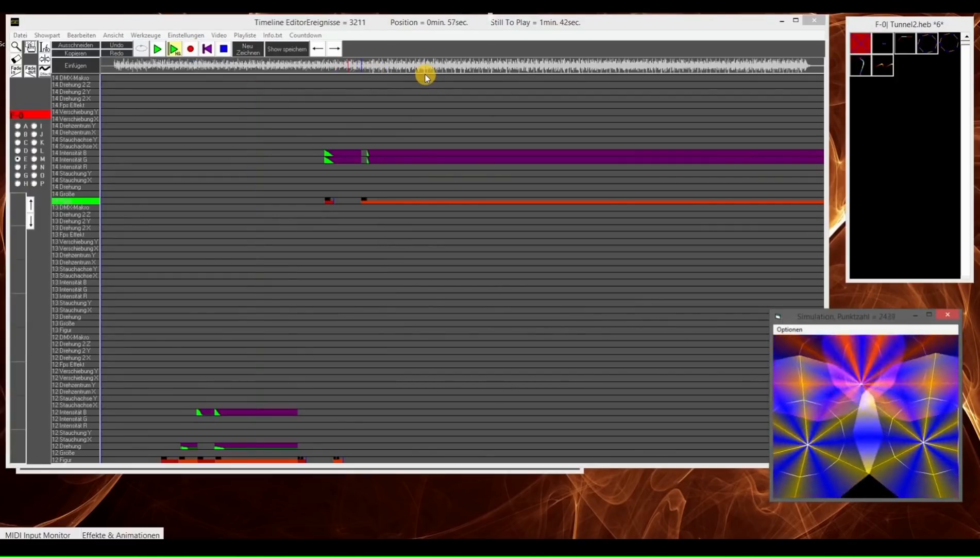
pyautogui.click(225, 49)
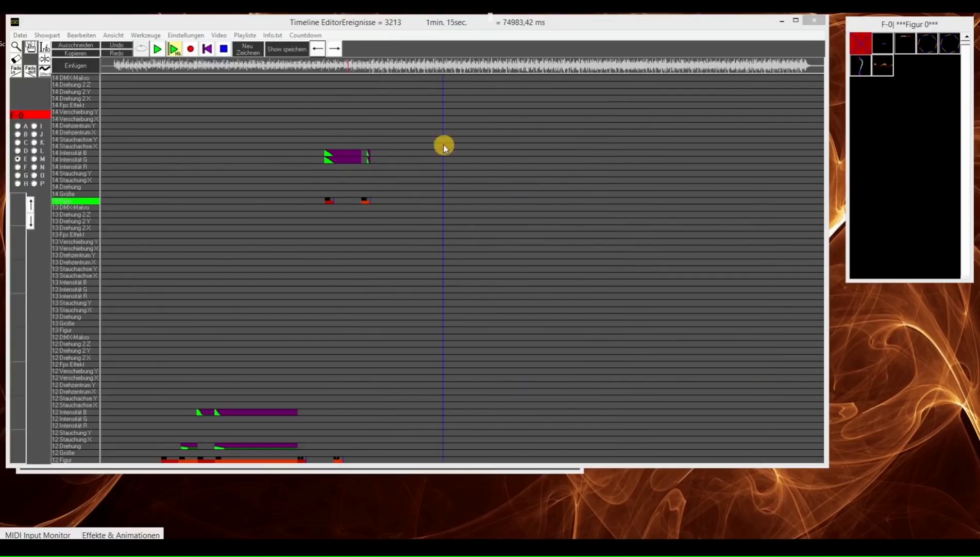
# Step: In the Tunnel1 figure's effects, turn on Startrichtung immer gleich for Verschiebung Y and Intensität R, and save the figure
pyautogui.click(782, 22)
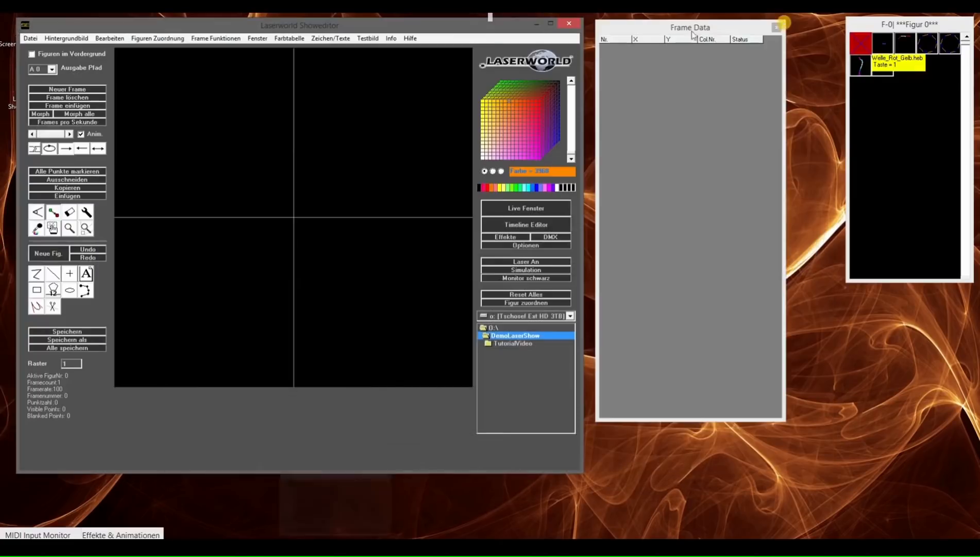
pyautogui.click(523, 237)
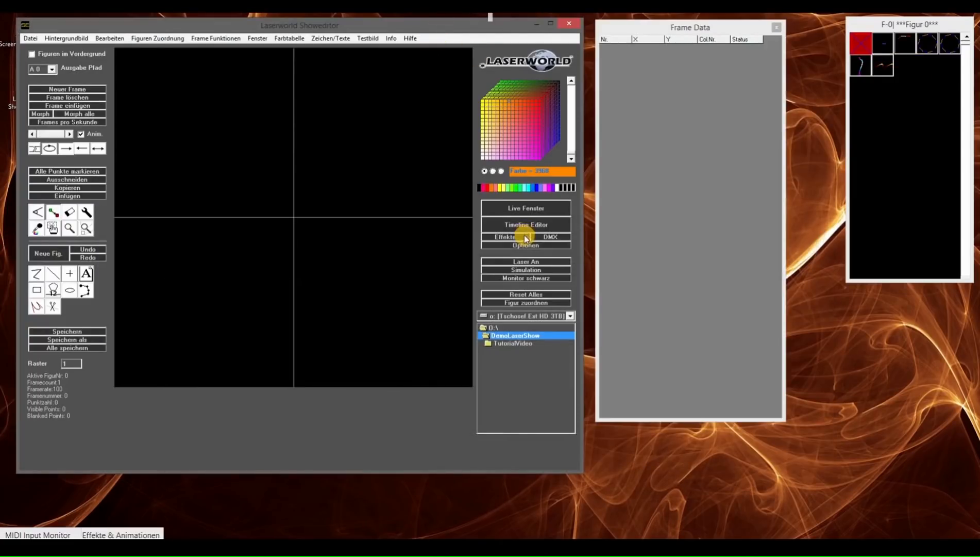
pyautogui.click(927, 44)
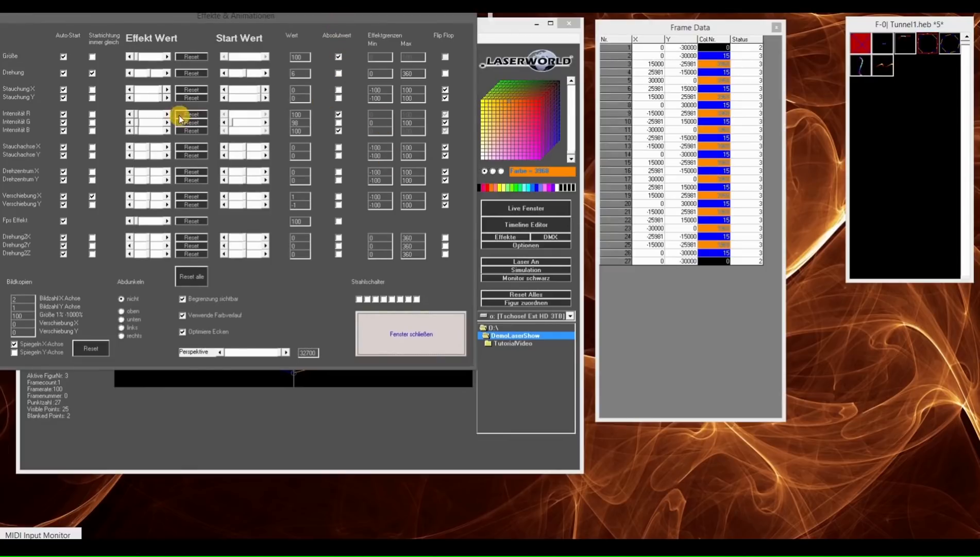
pyautogui.click(93, 206)
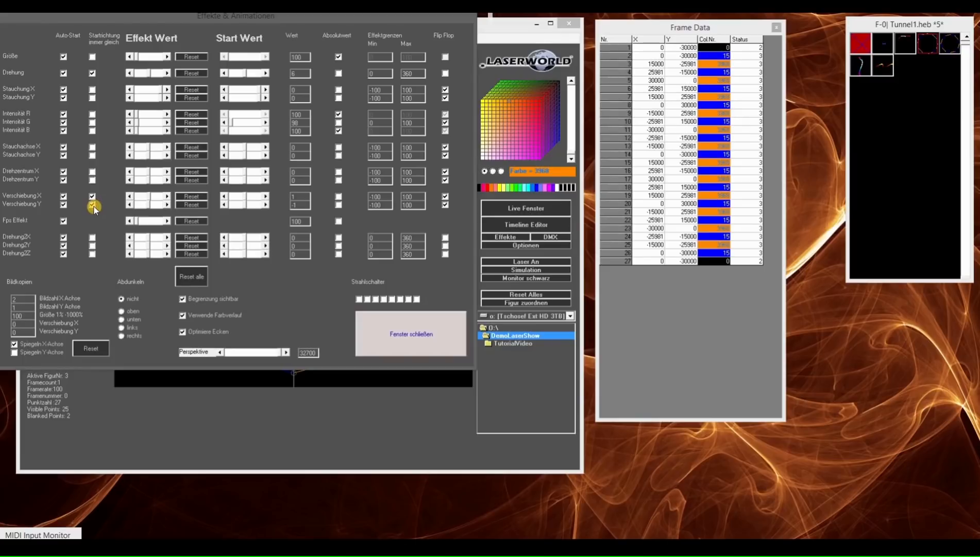
pyautogui.click(92, 114)
pyautogui.click(417, 336)
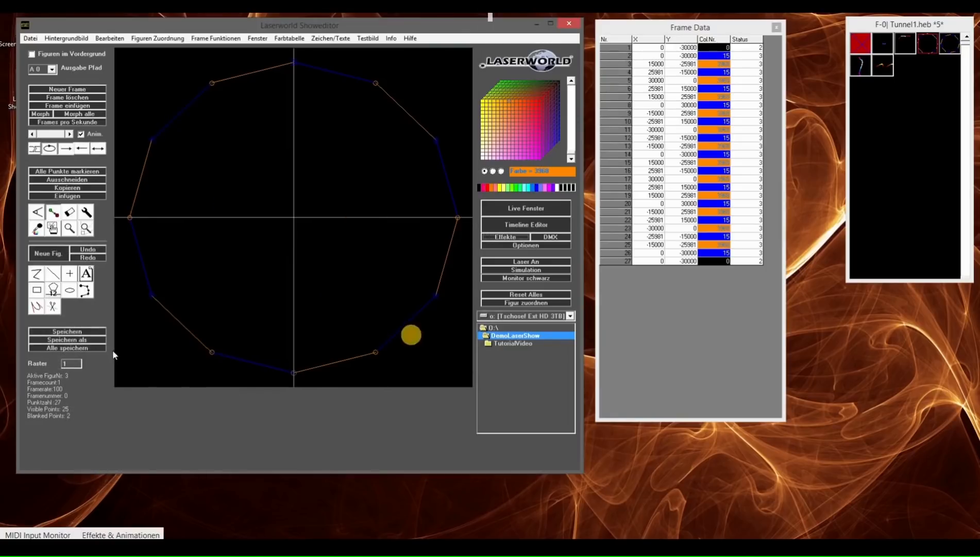
pyautogui.click(50, 330)
pyautogui.click(873, 115)
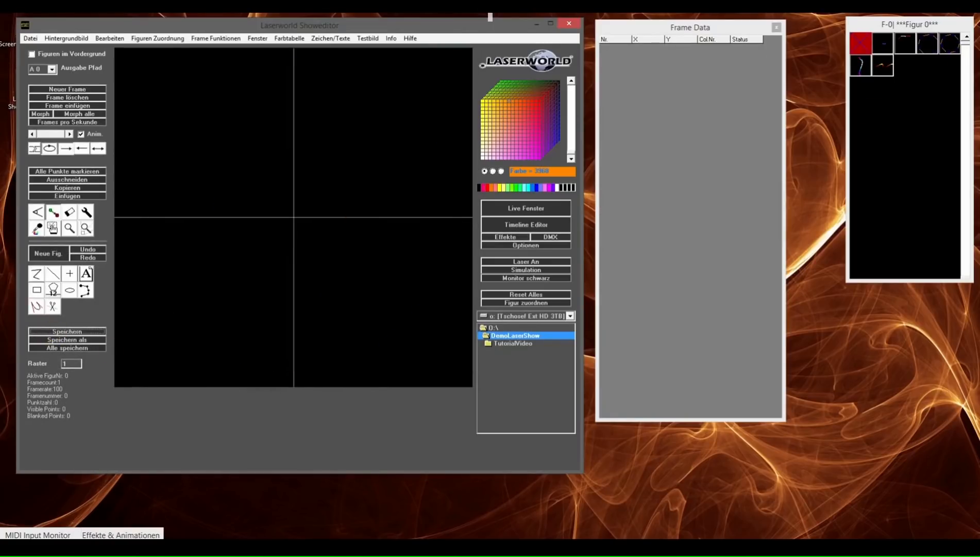
# Step: Make sure Startrichtung immer gleich is on for Verschiebung X and Y in the Tunnel2 figure's effects, and save the figure
pyautogui.doubleClick(940, 45)
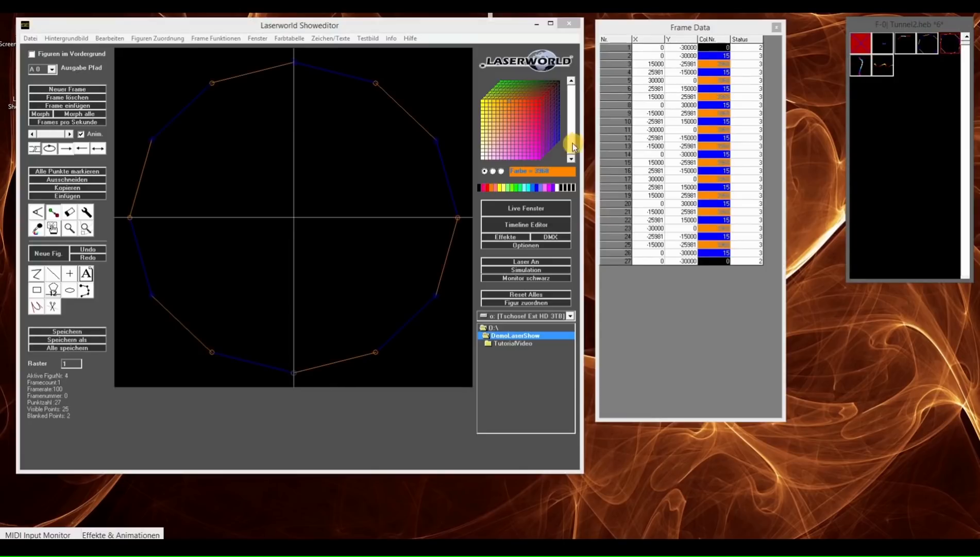
pyautogui.click(507, 237)
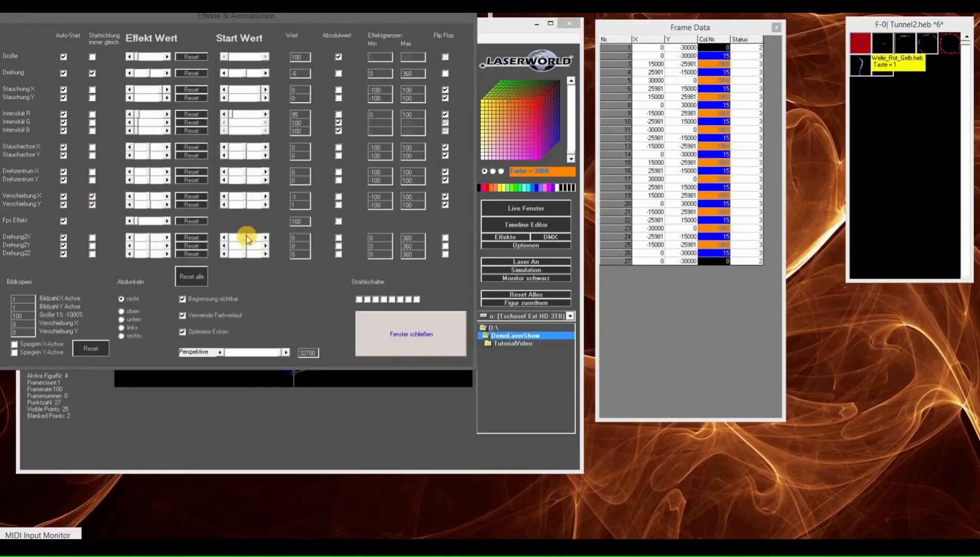
pyautogui.click(384, 330)
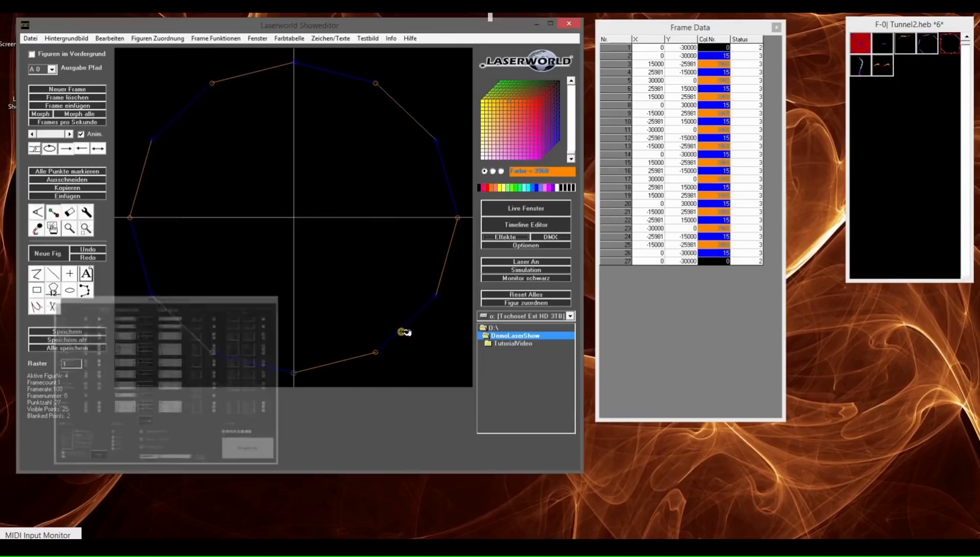
pyautogui.click(102, 332)
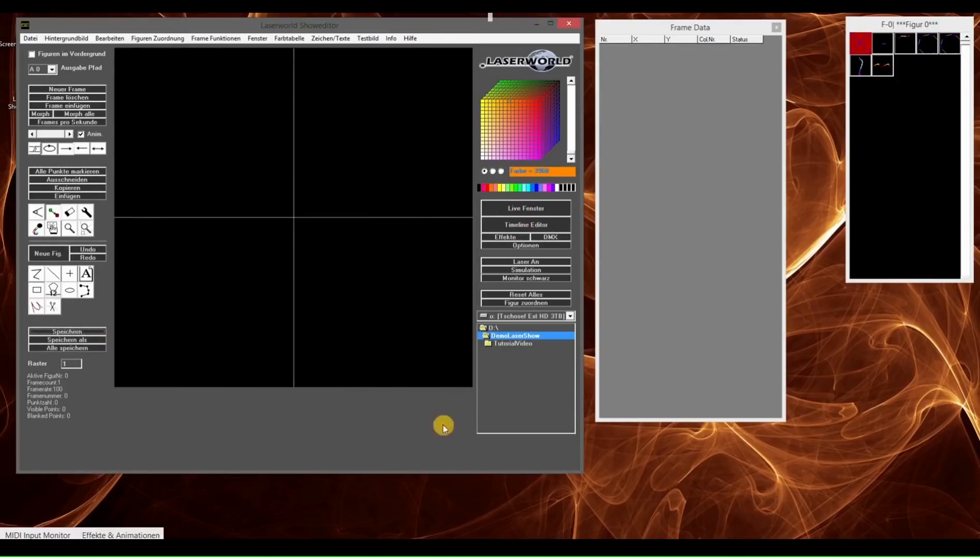
# Step: Return to the Timeline Editor and play the show from the beginning in an enlarged simulation window to check it
pyautogui.click(324, 547)
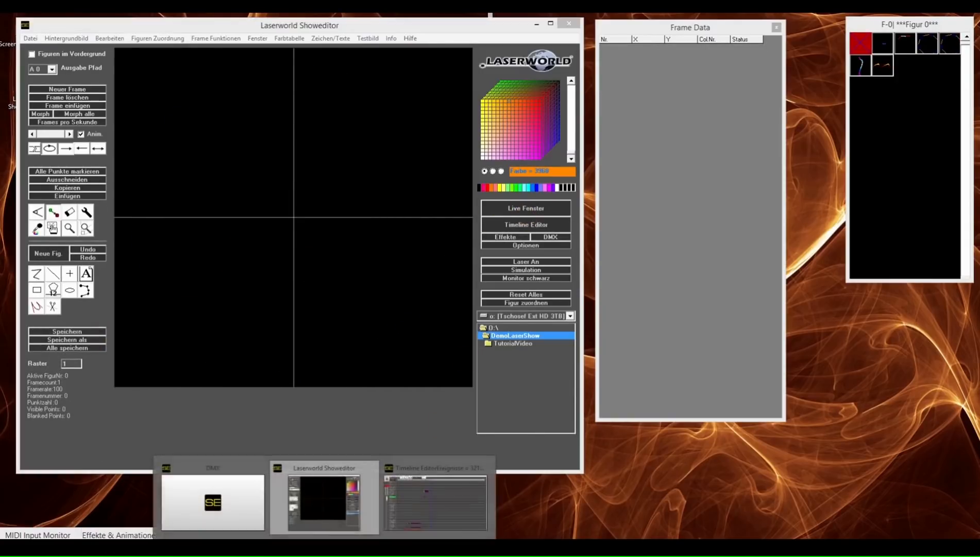
pyautogui.click(433, 470)
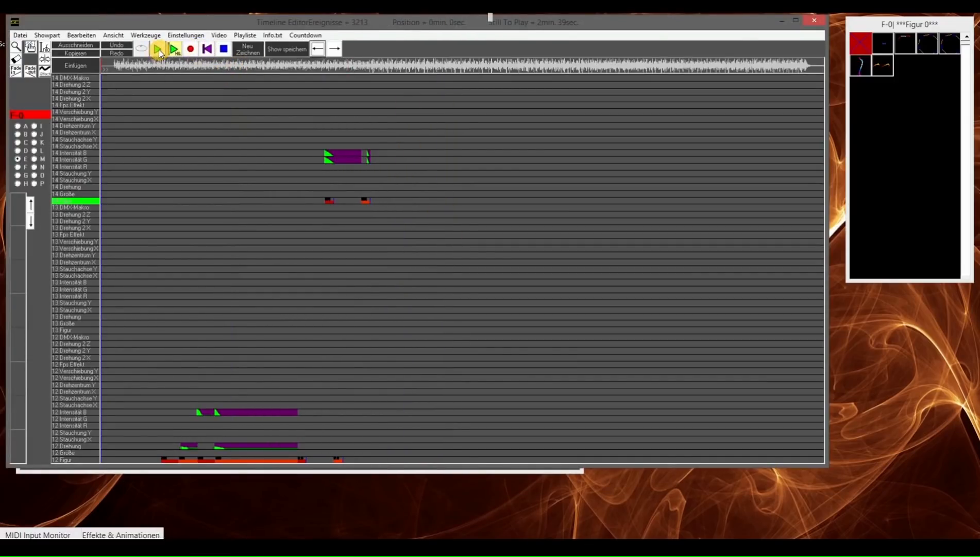
pyautogui.click(159, 53)
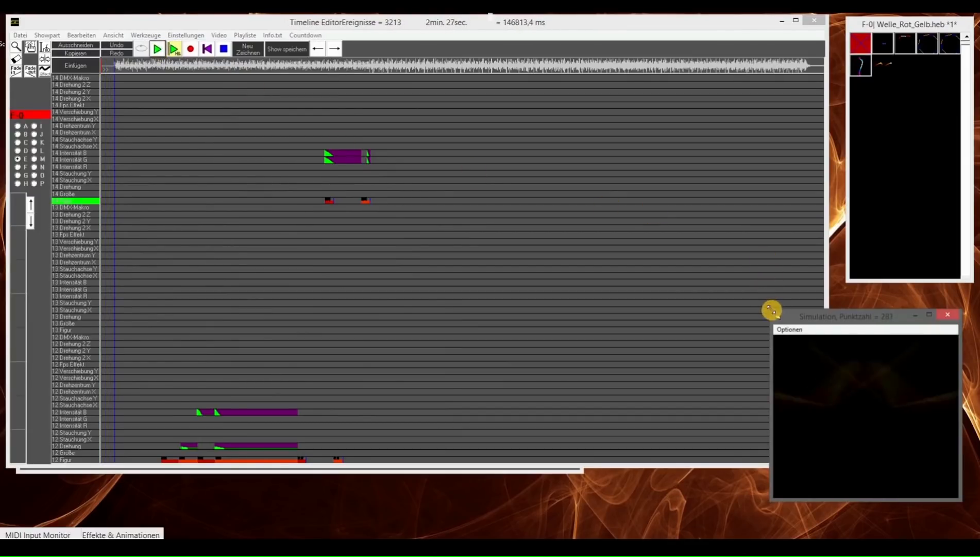
pyautogui.moveTo(771, 309); pyautogui.dragTo(230, 58)
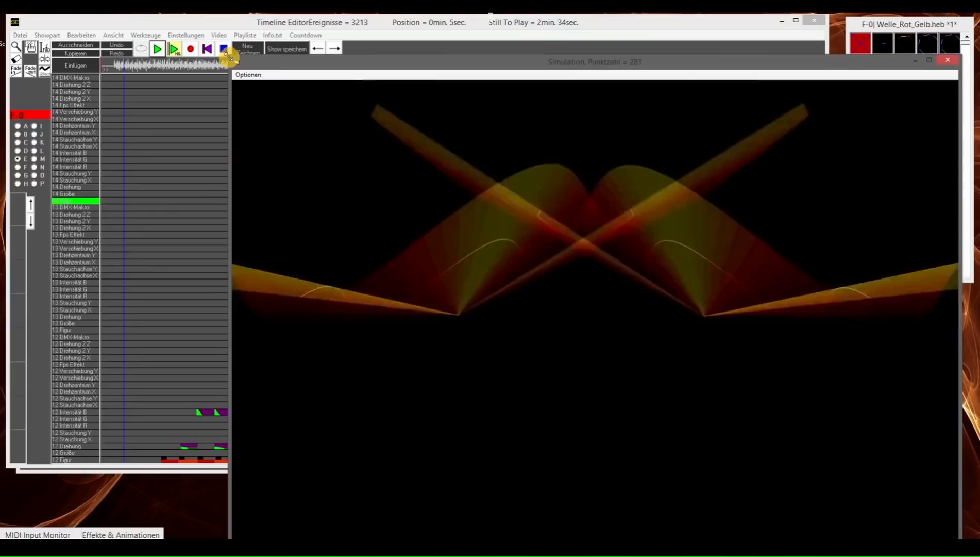
pyautogui.moveTo(396, 62); pyautogui.dragTo(343, 36)
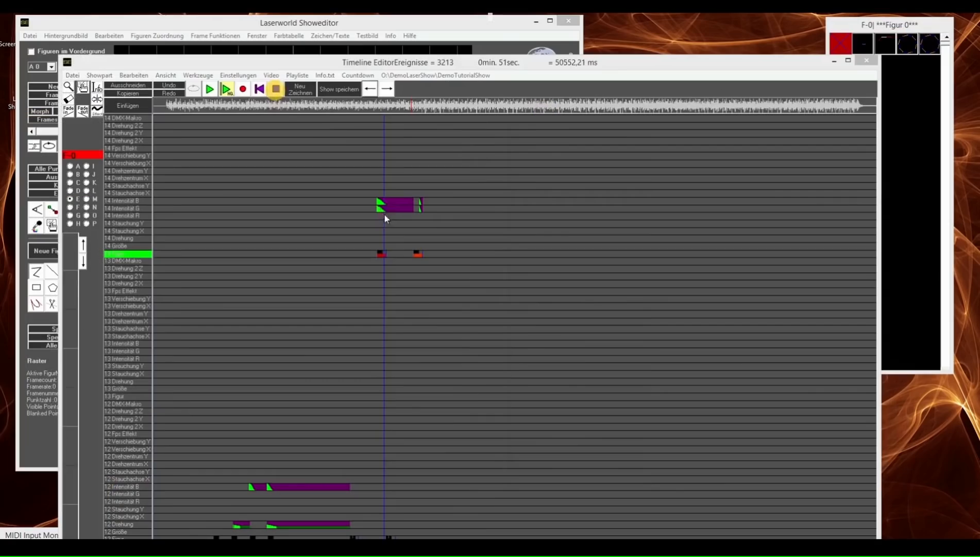
pyautogui.click(436, 270)
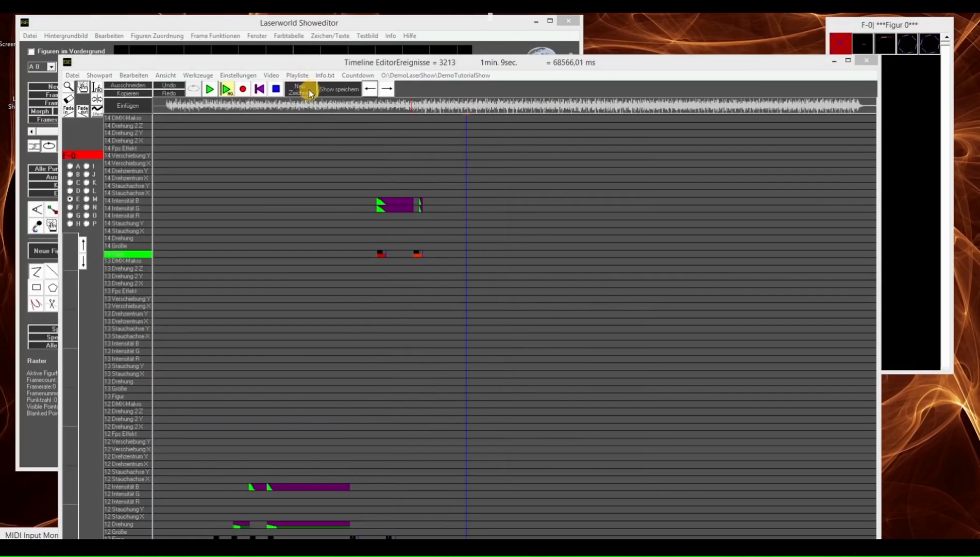